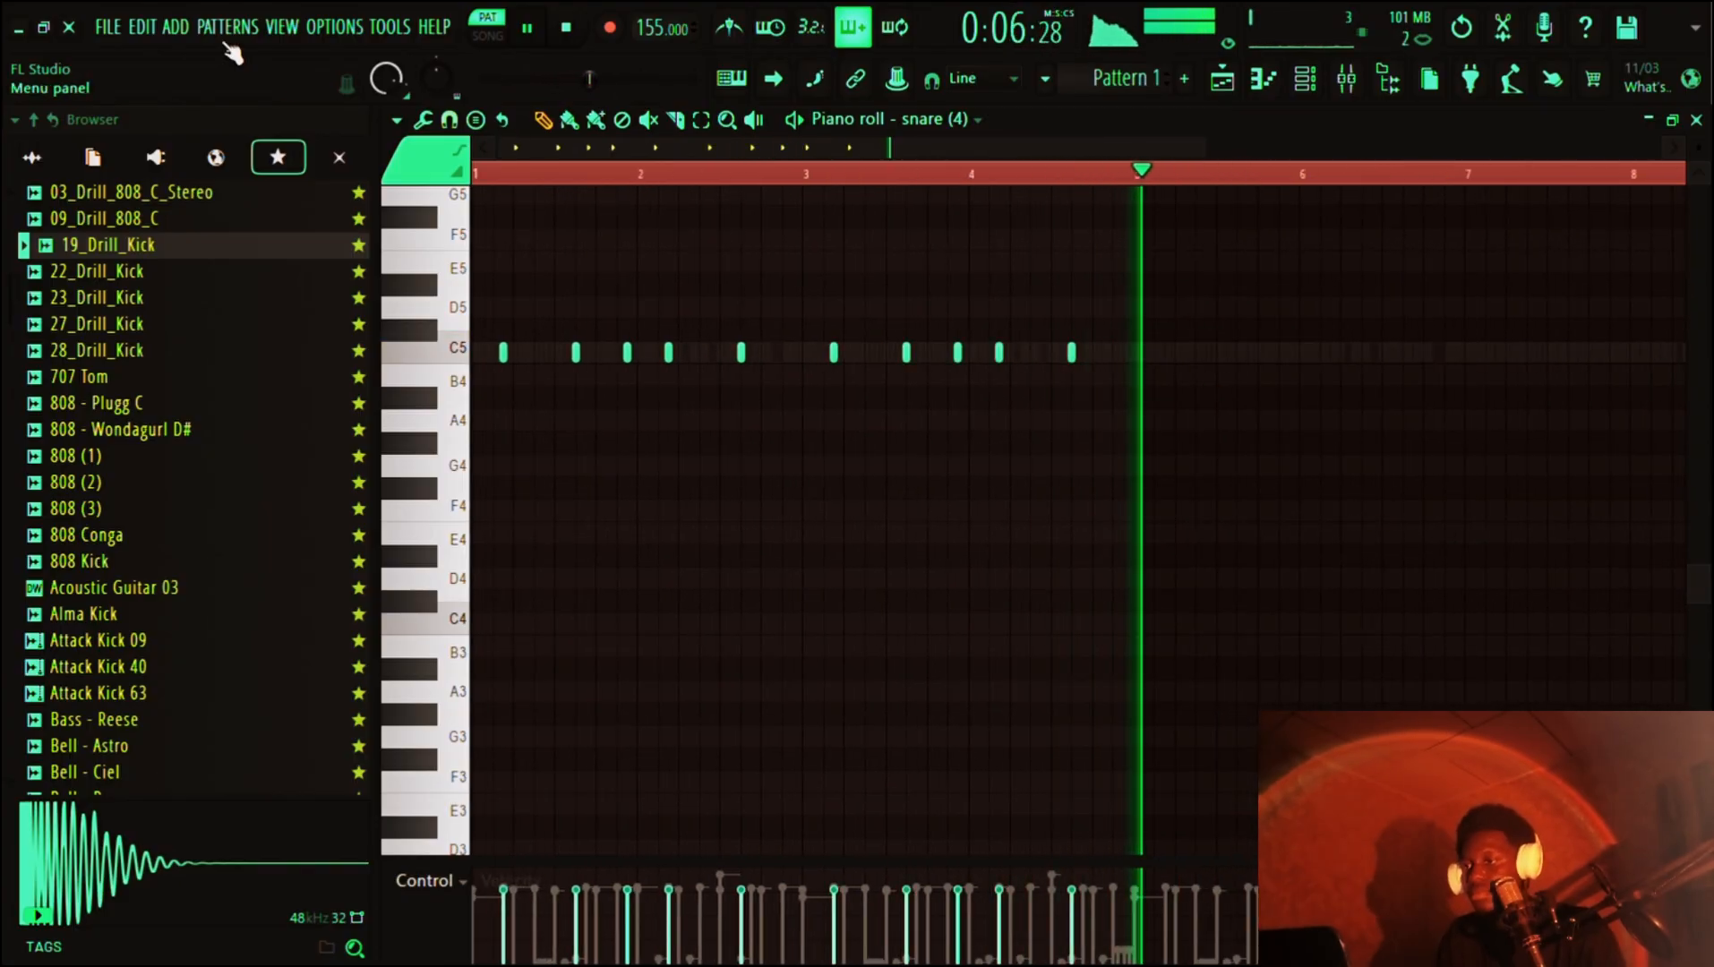
- Try to duplicate all snare notes in the piano roll, using the existing bar selection
key(ctrl+a)
scroll(672, 434, up, 2)
key(ctrl+b)
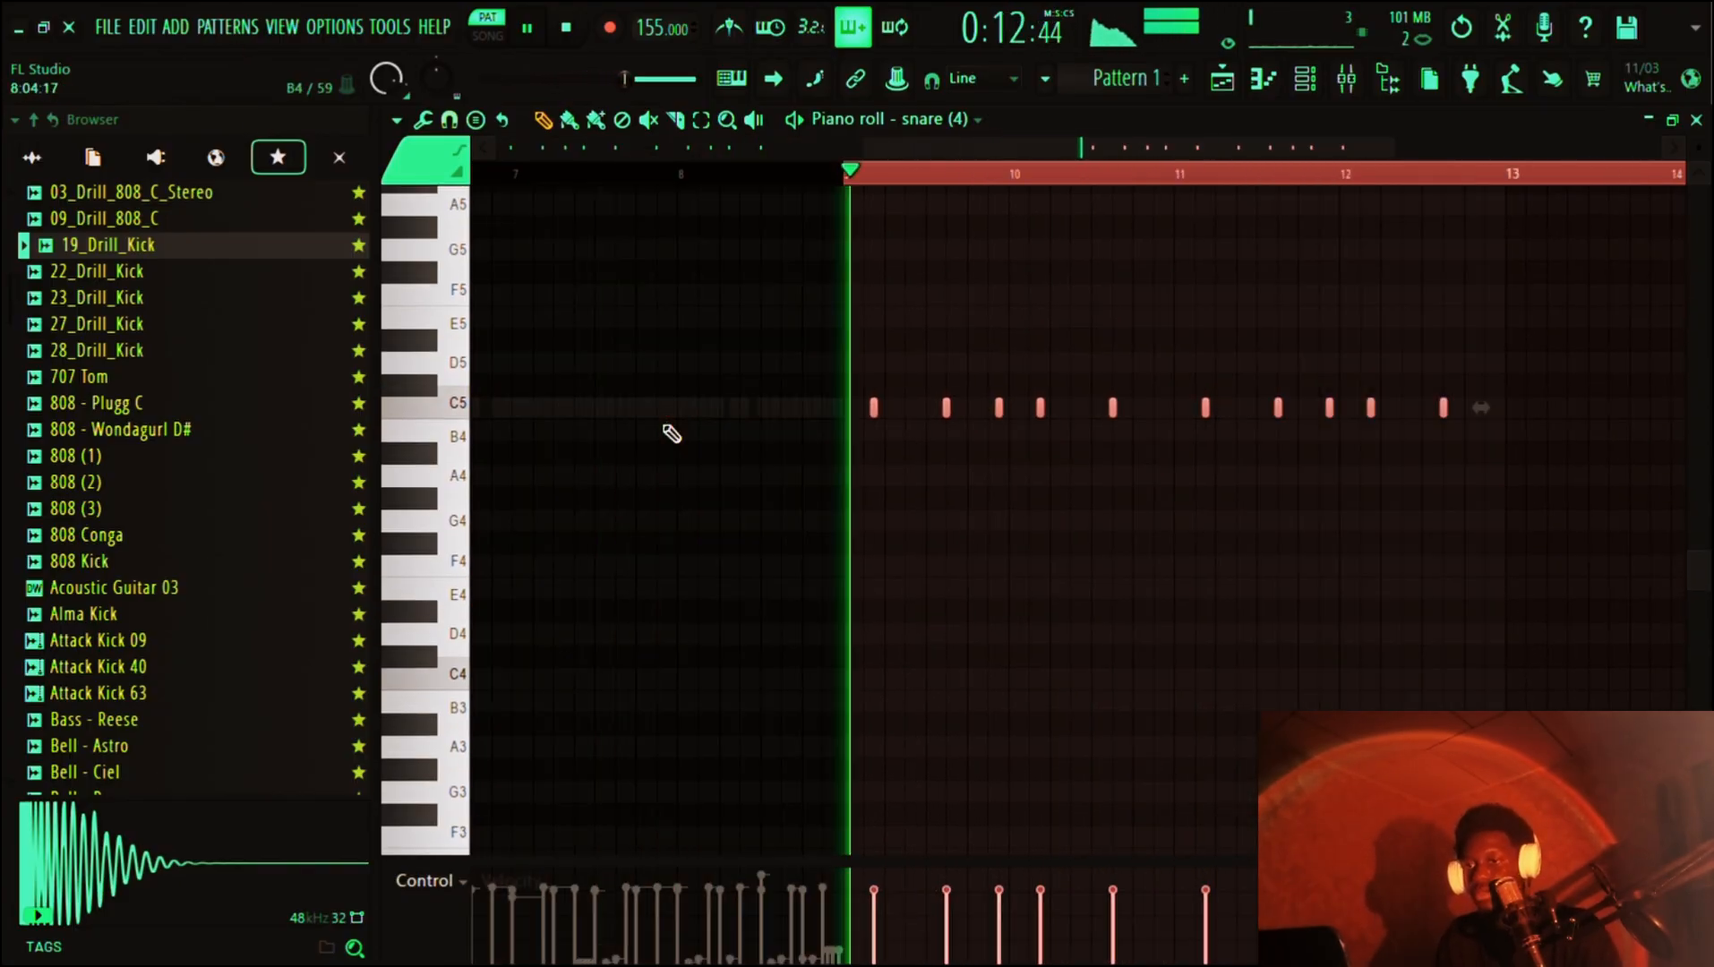
key(space)
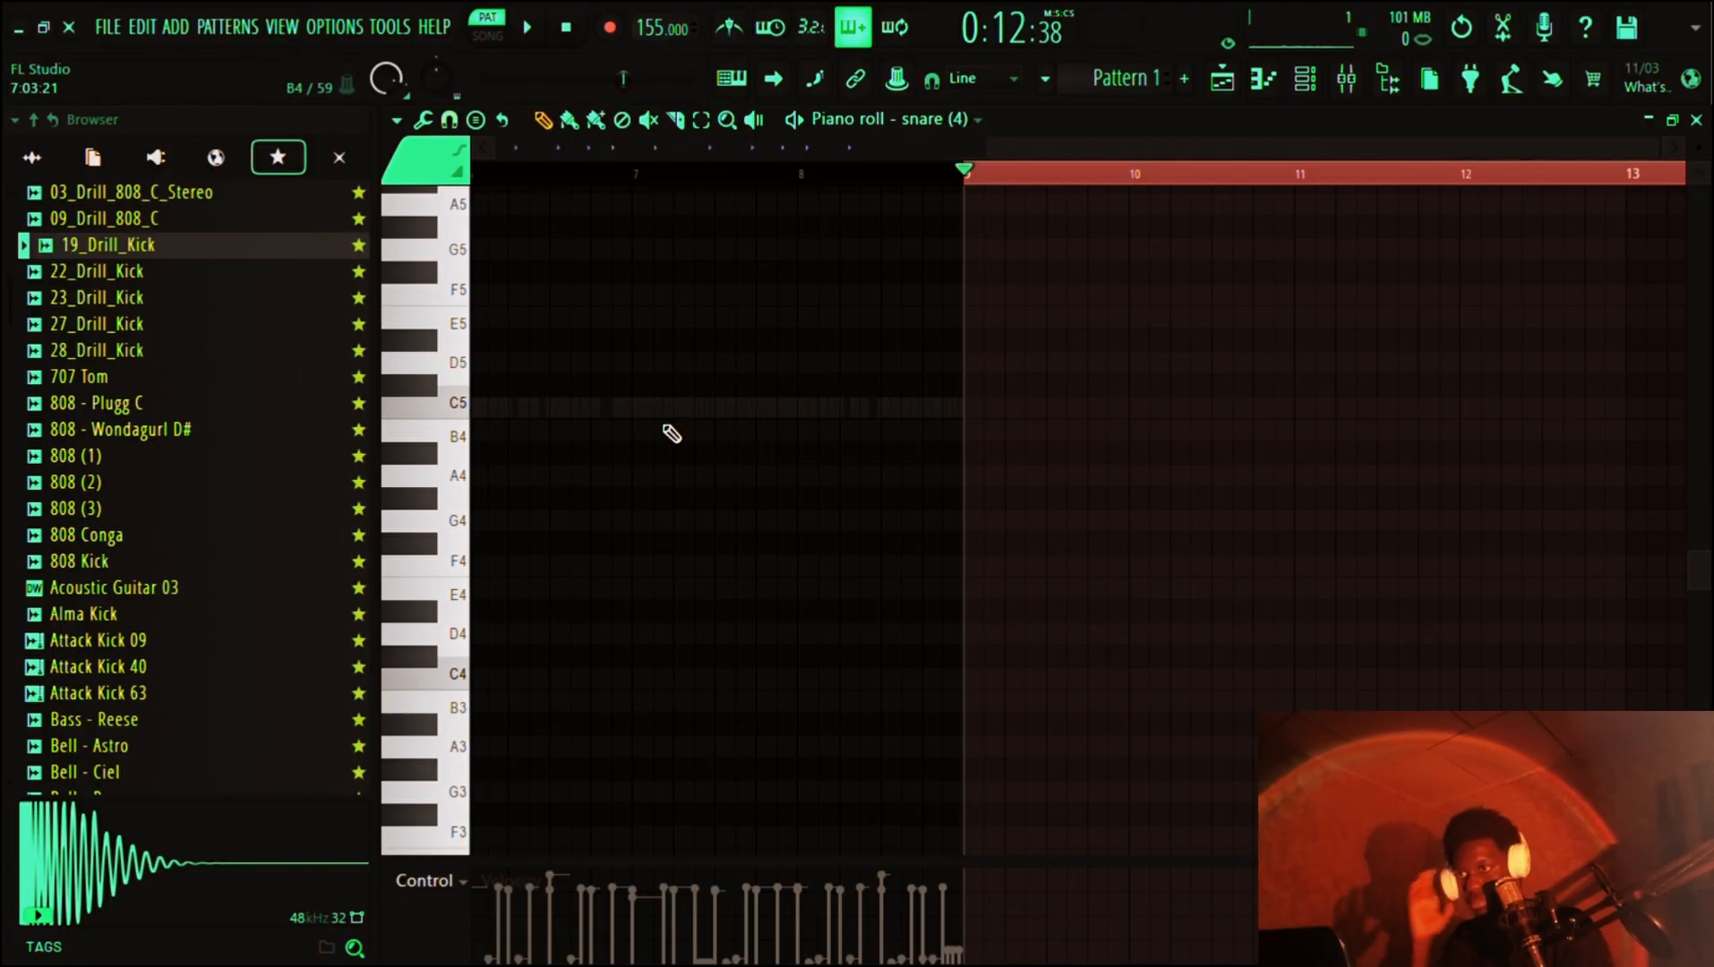
click(589, 172)
scroll(701, 422, left, 5)
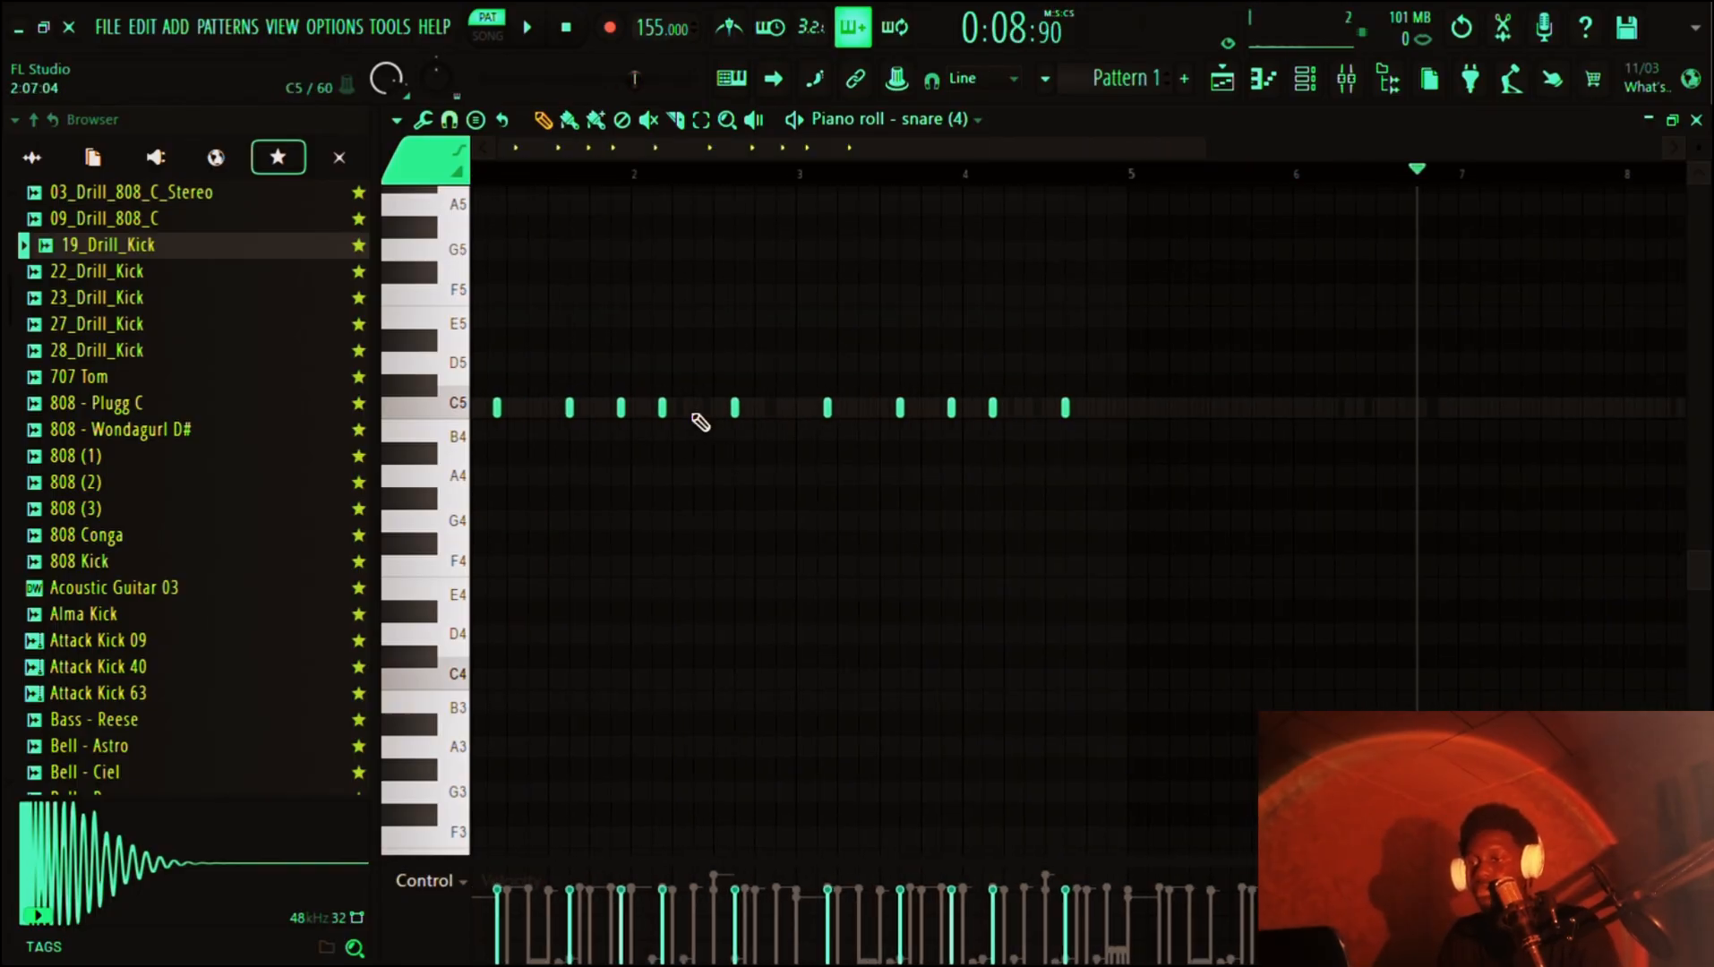
- Duplicate the ten snare notes of bars 1 to 4 into bars 5 to 8 of the snare (4) piano roll
ctrl+drag(1394, 639, 345, 219)
key(ctrl+b)
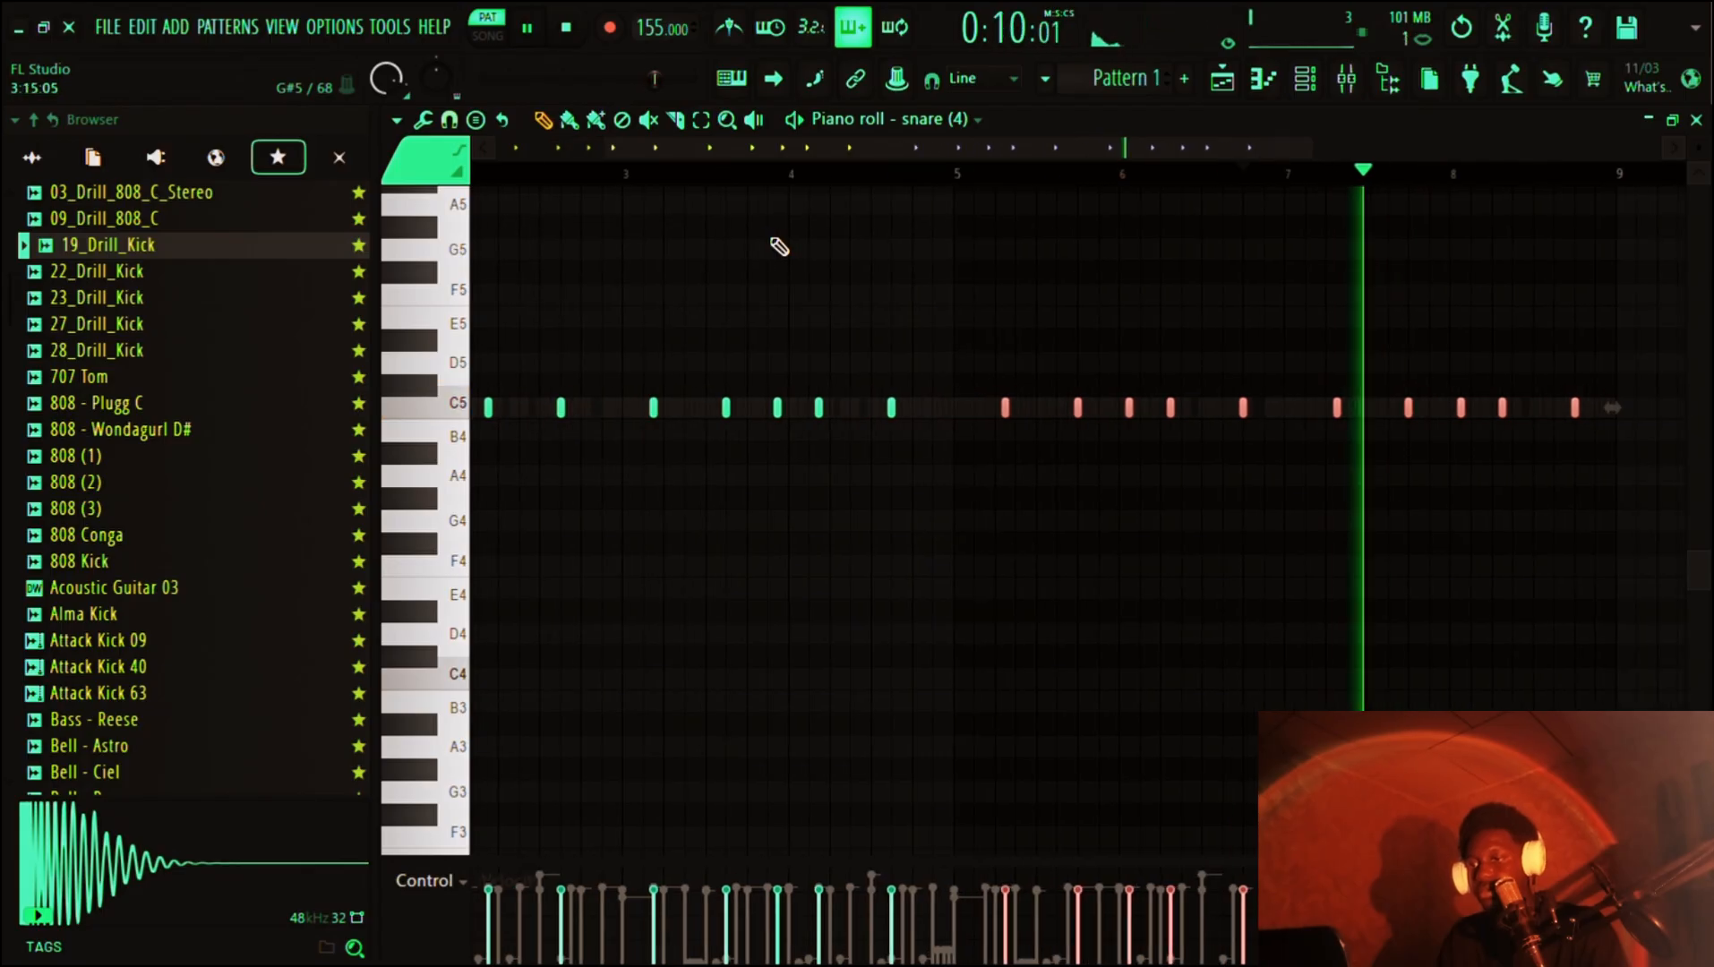
scroll(777, 245, up, 2)
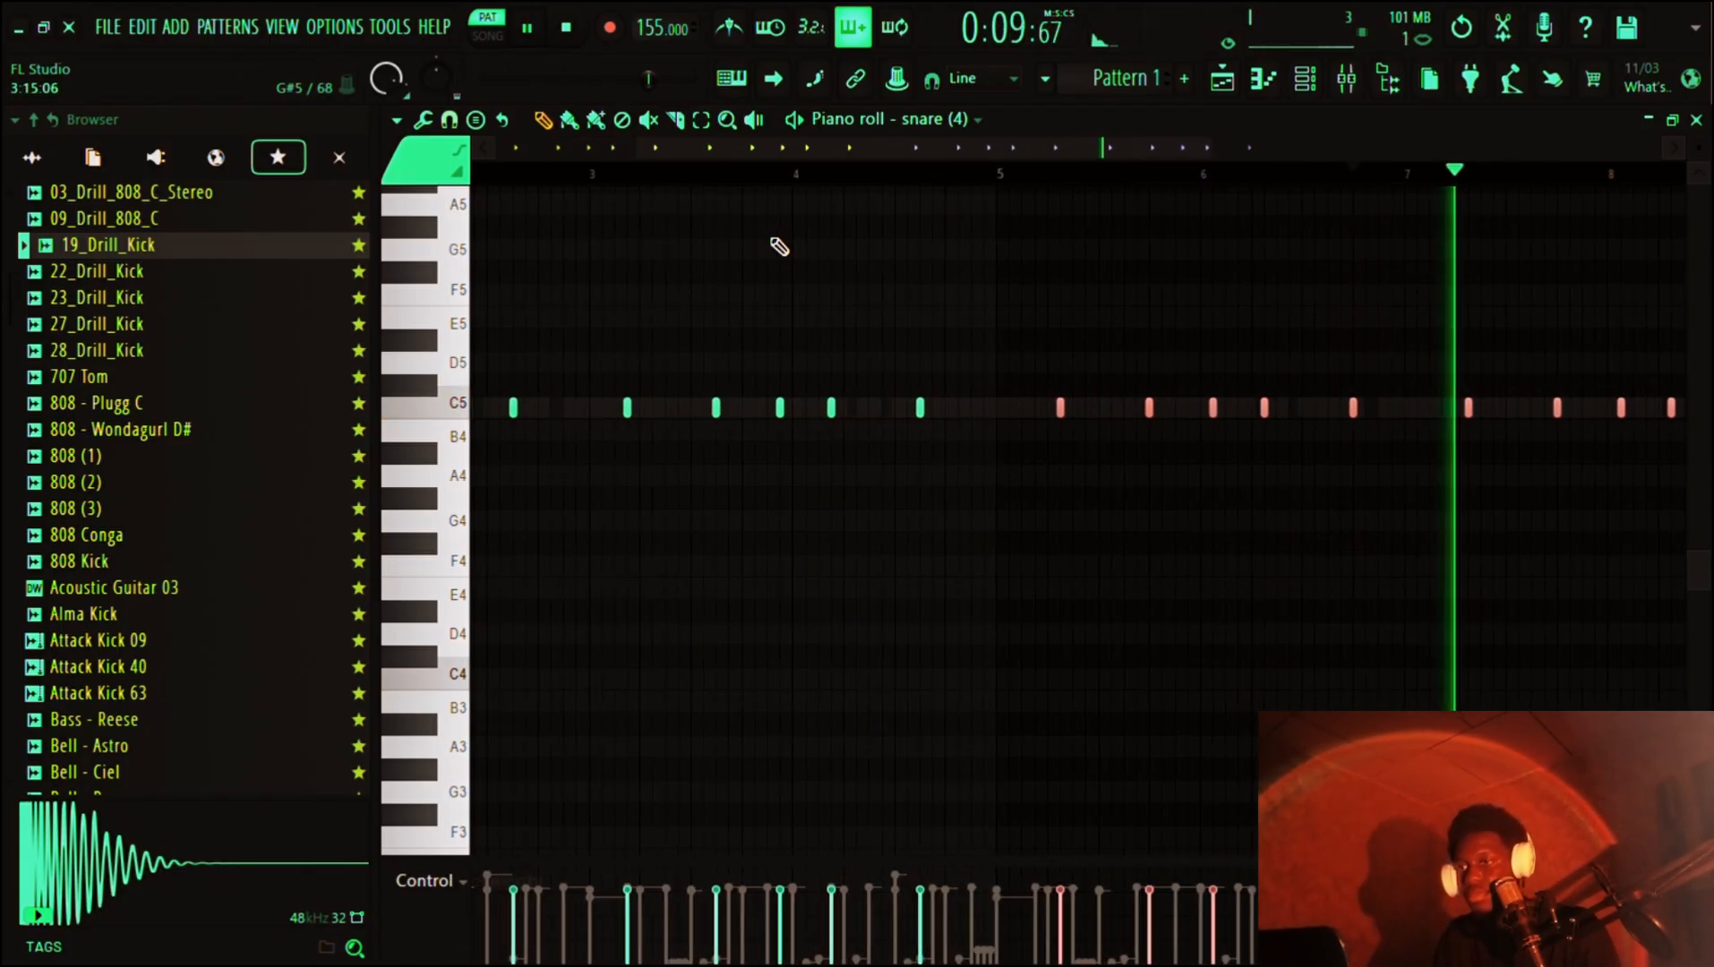
click(948, 176)
scroll(1063, 443, down, 4)
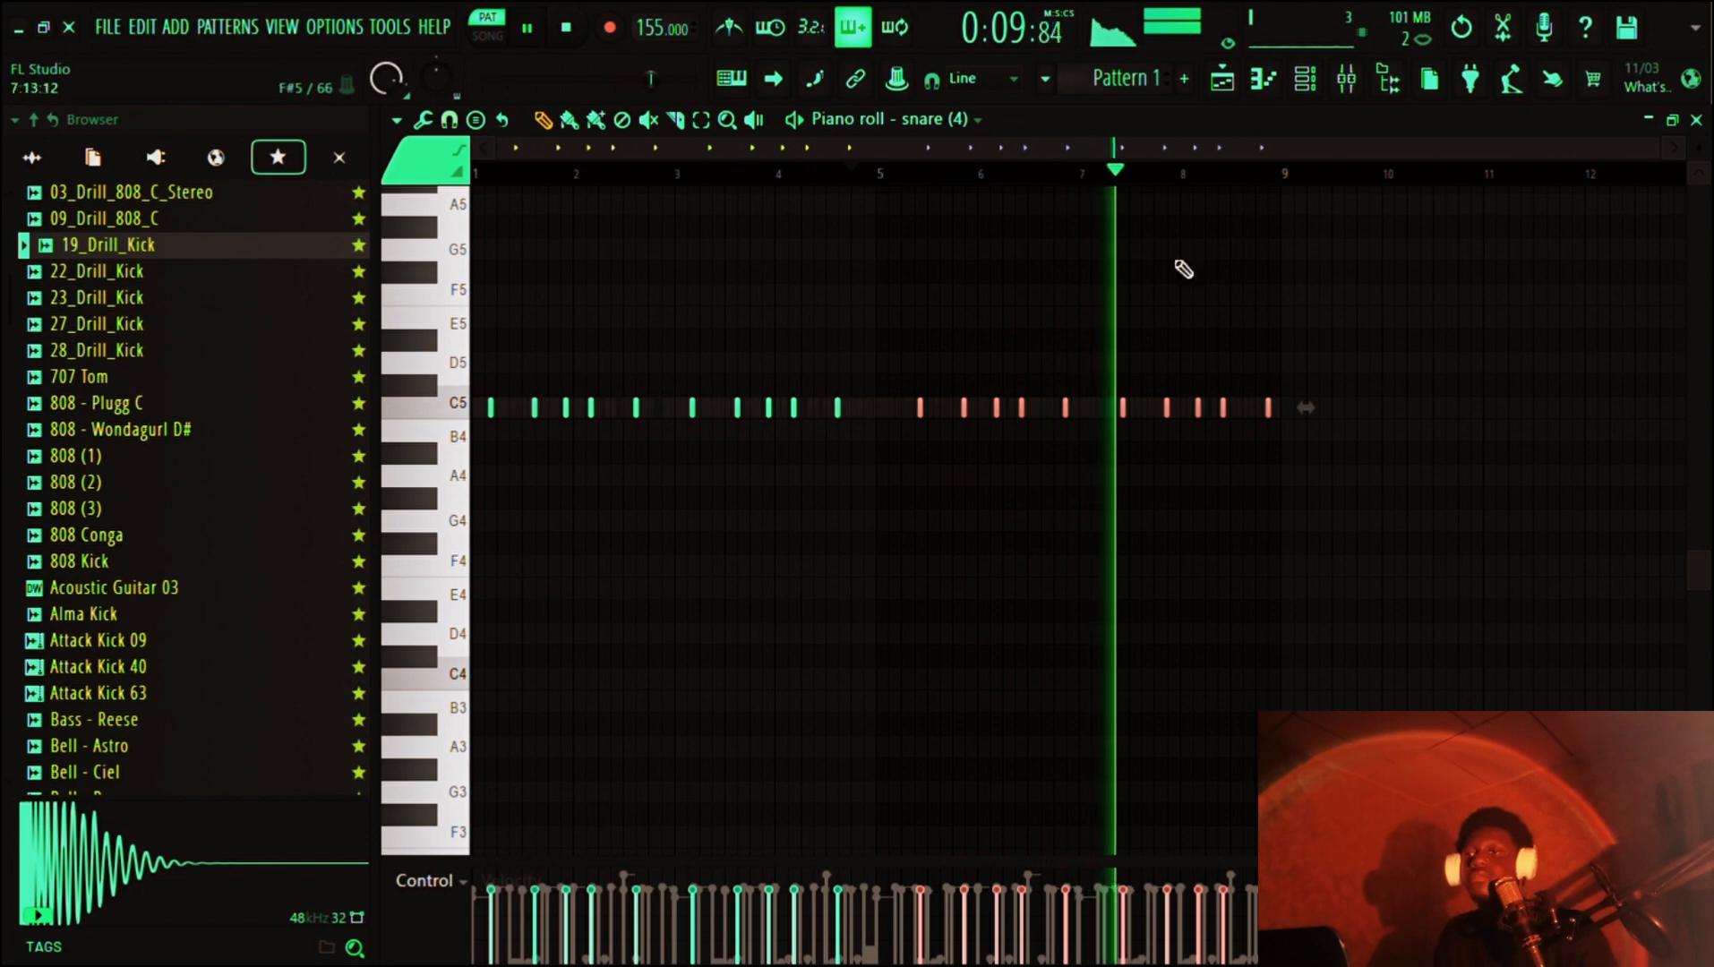
- Search the browser for tom samples, audition several, and add JL Tom Direct Low 06 to the channel rack as a new channel
click(1324, 78)
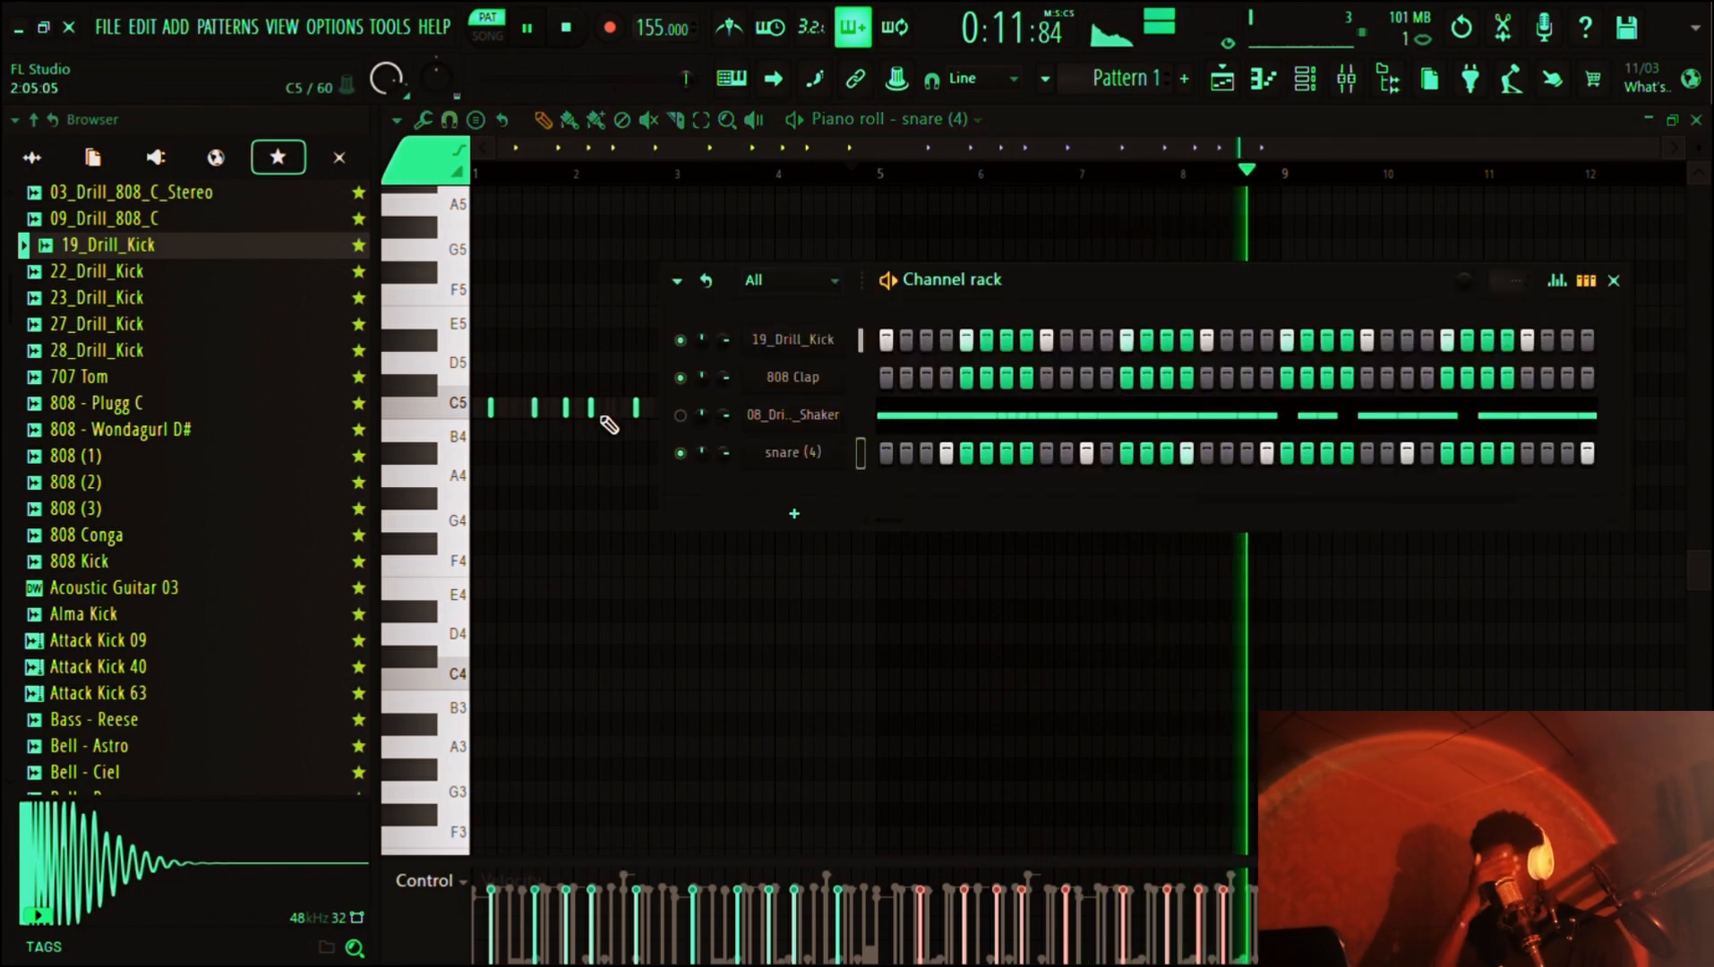
key(space)
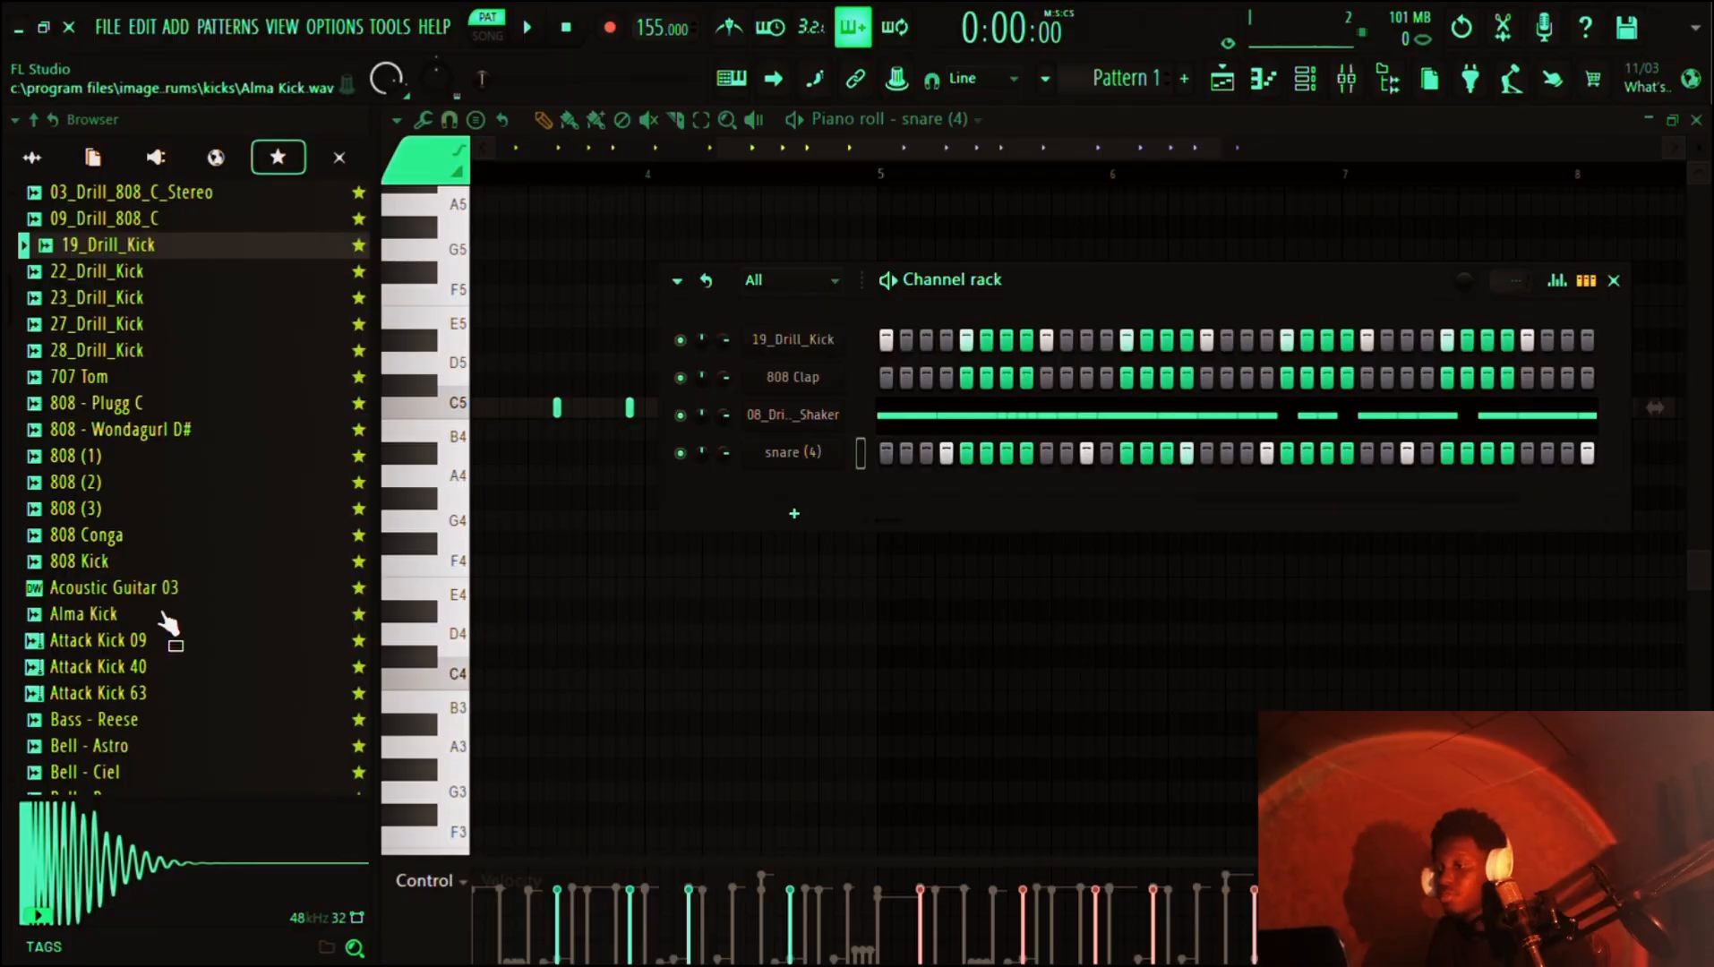
scroll(165, 618, down, 5)
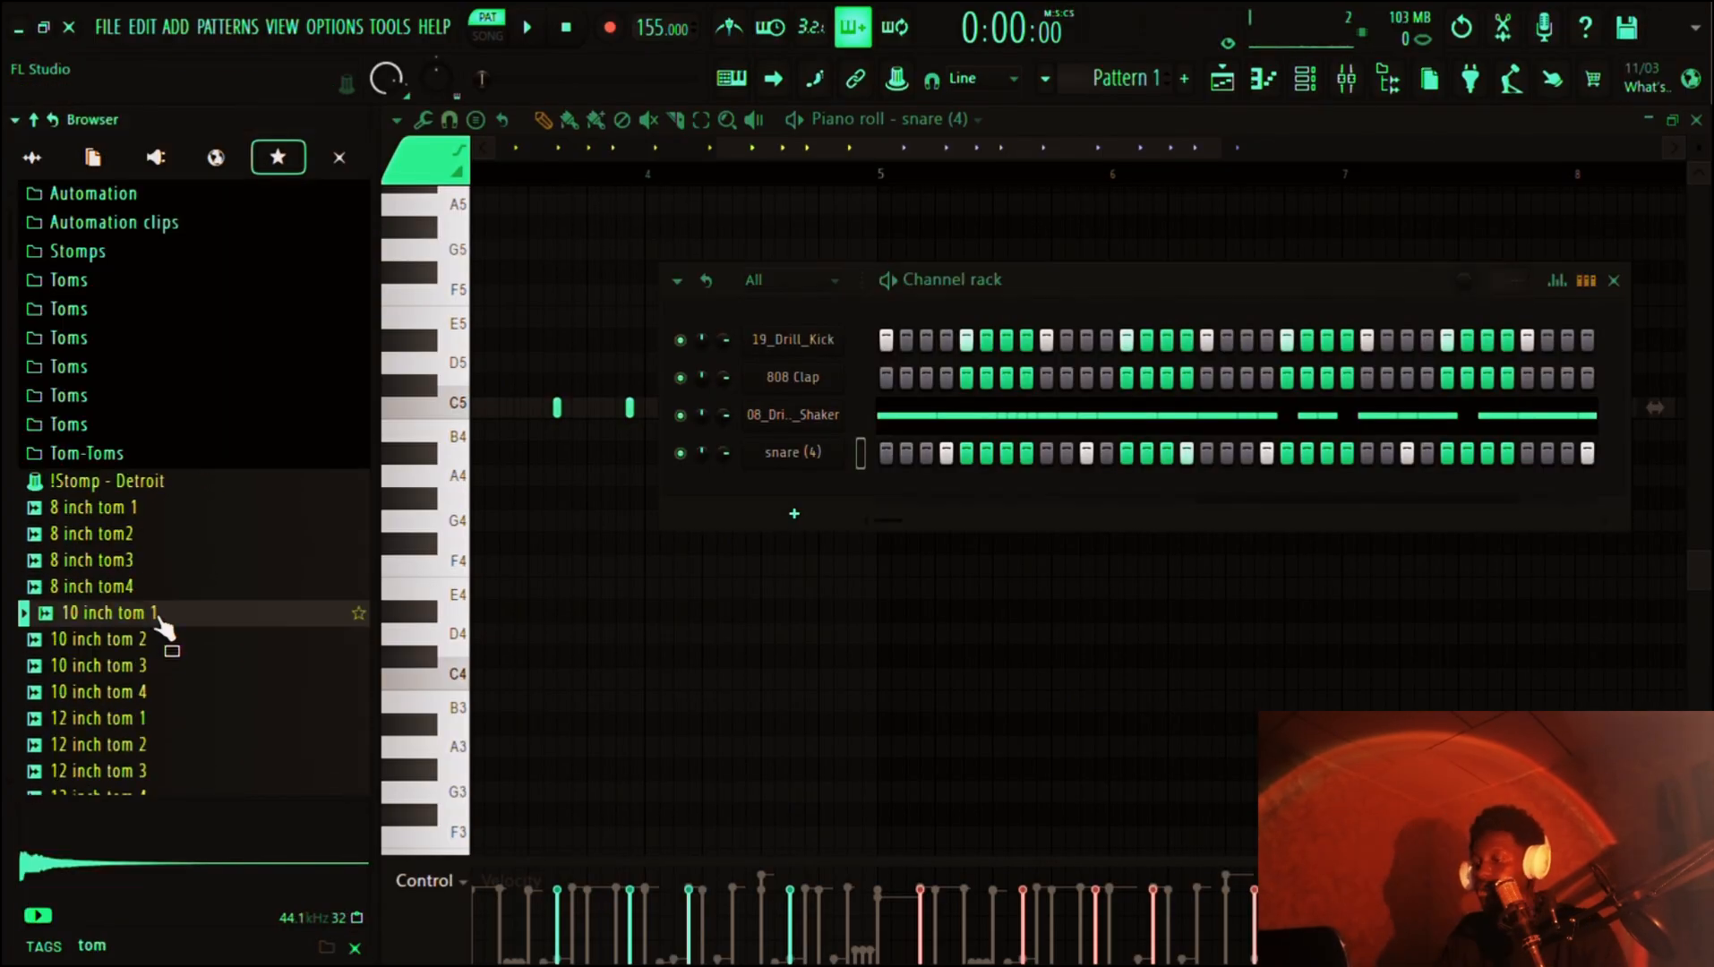
click(172, 665)
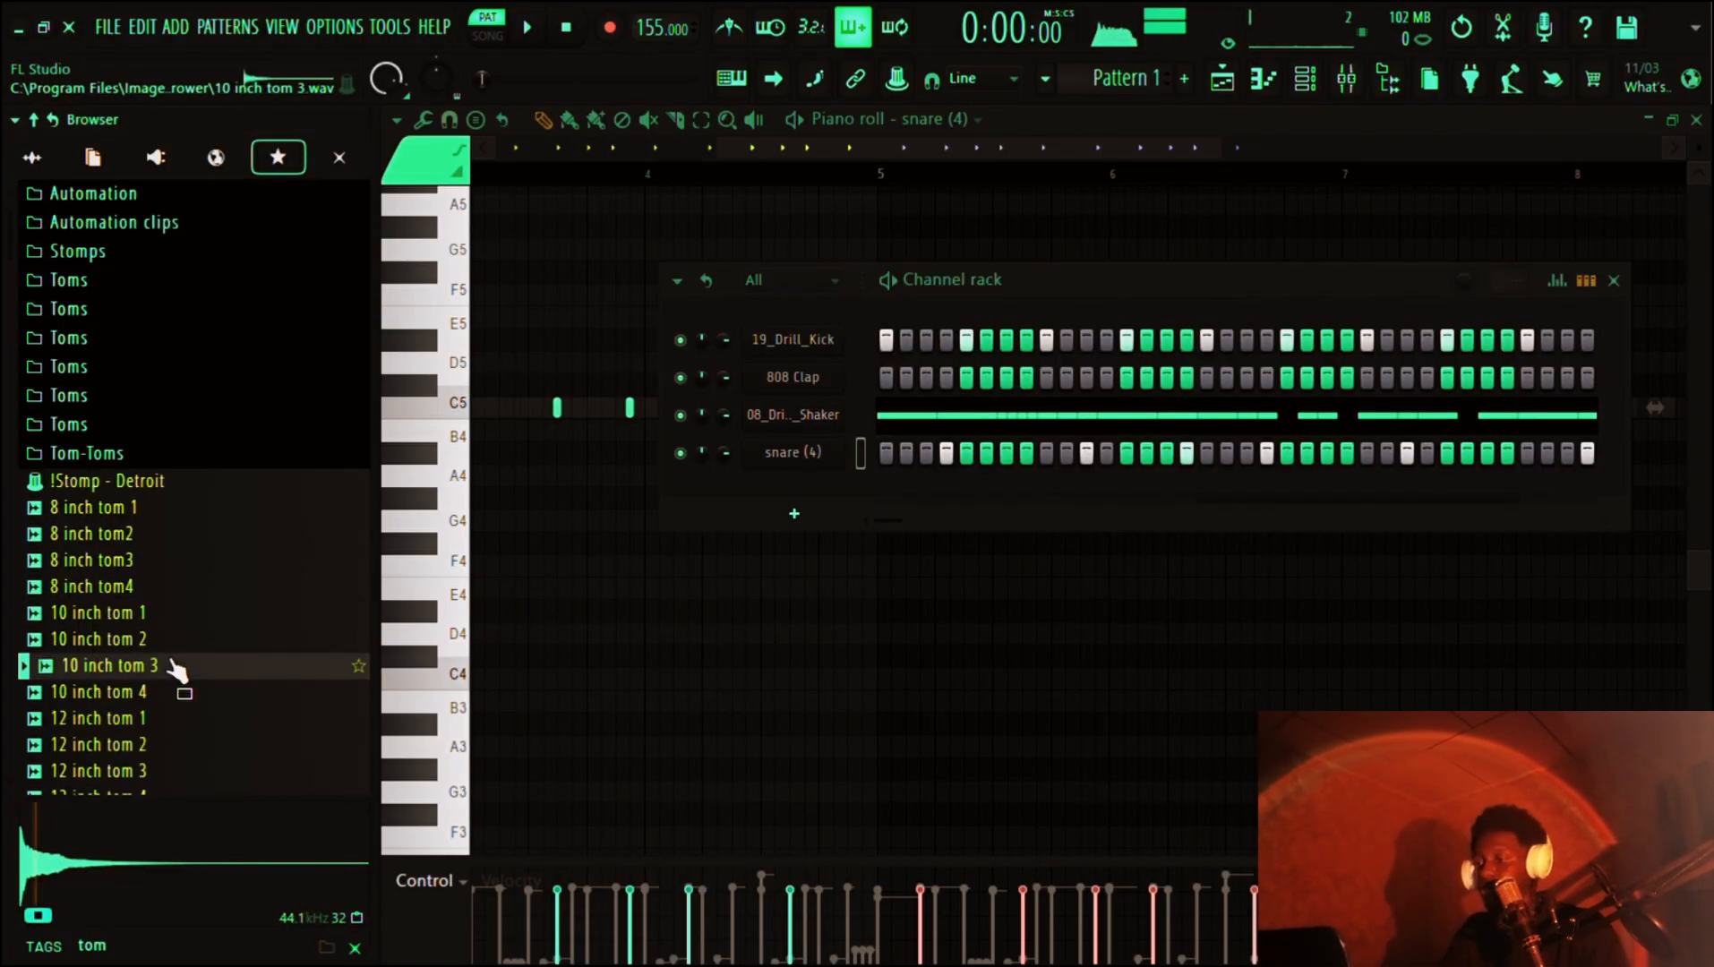
scroll(179, 672, down, 4)
click(103, 506)
scroll(162, 488, down, 3)
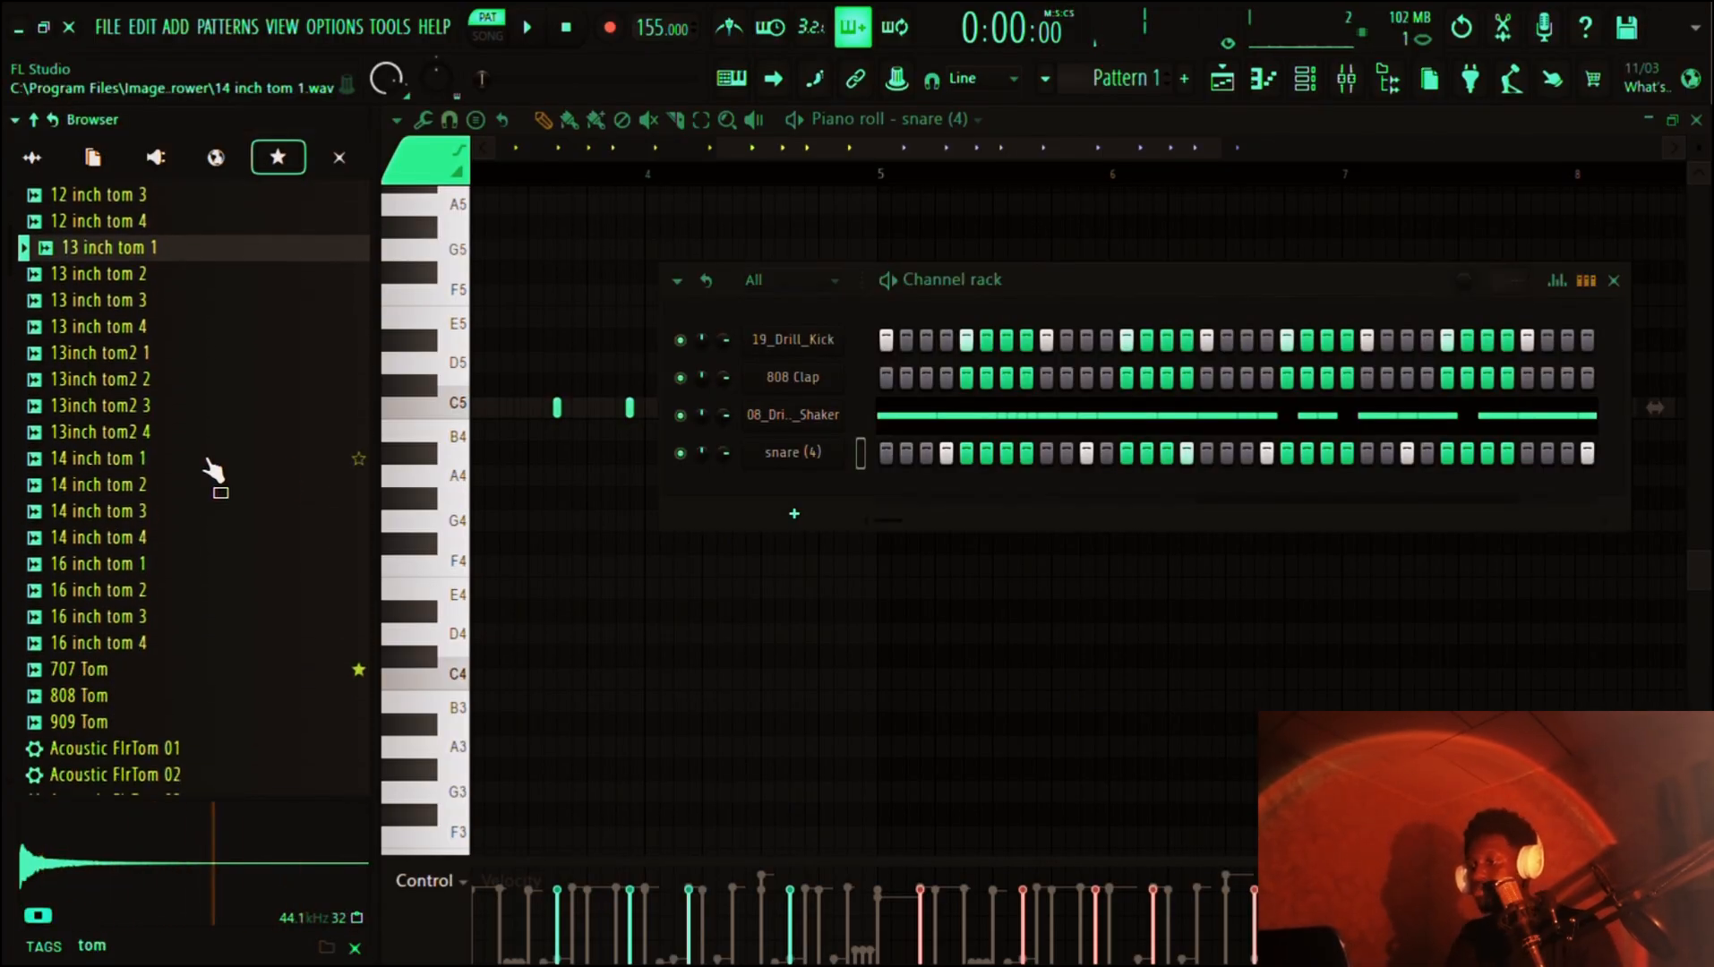
click(278, 461)
click(158, 673)
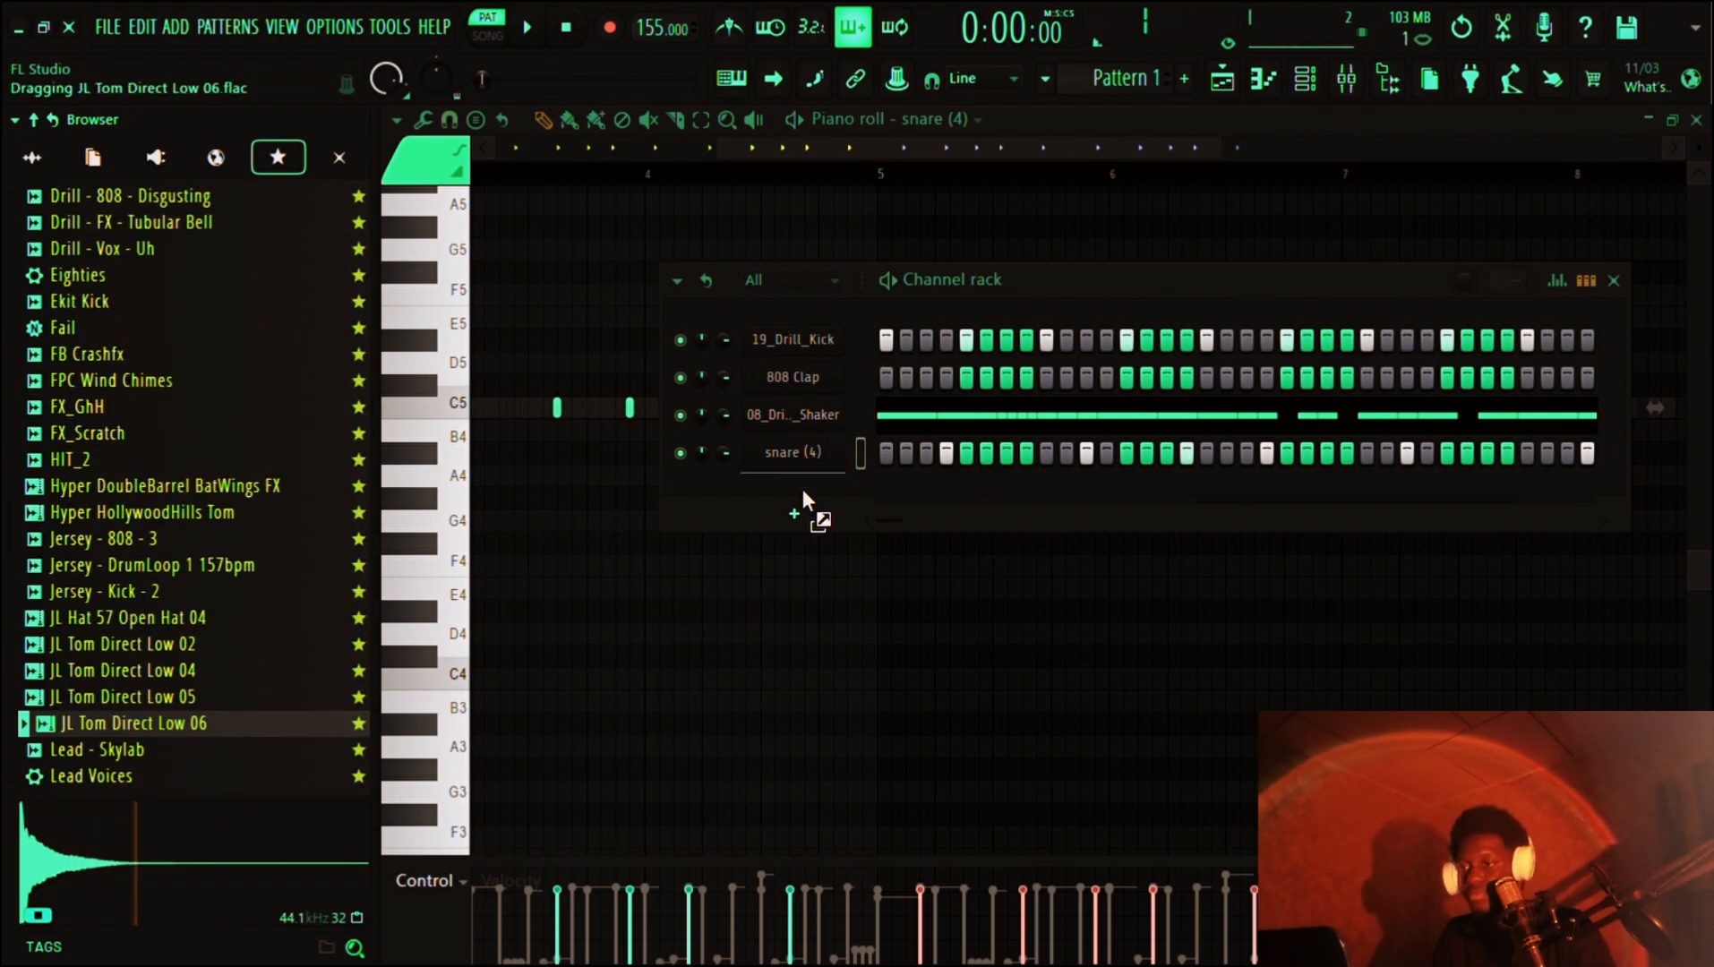
drag(803, 490, 800, 494)
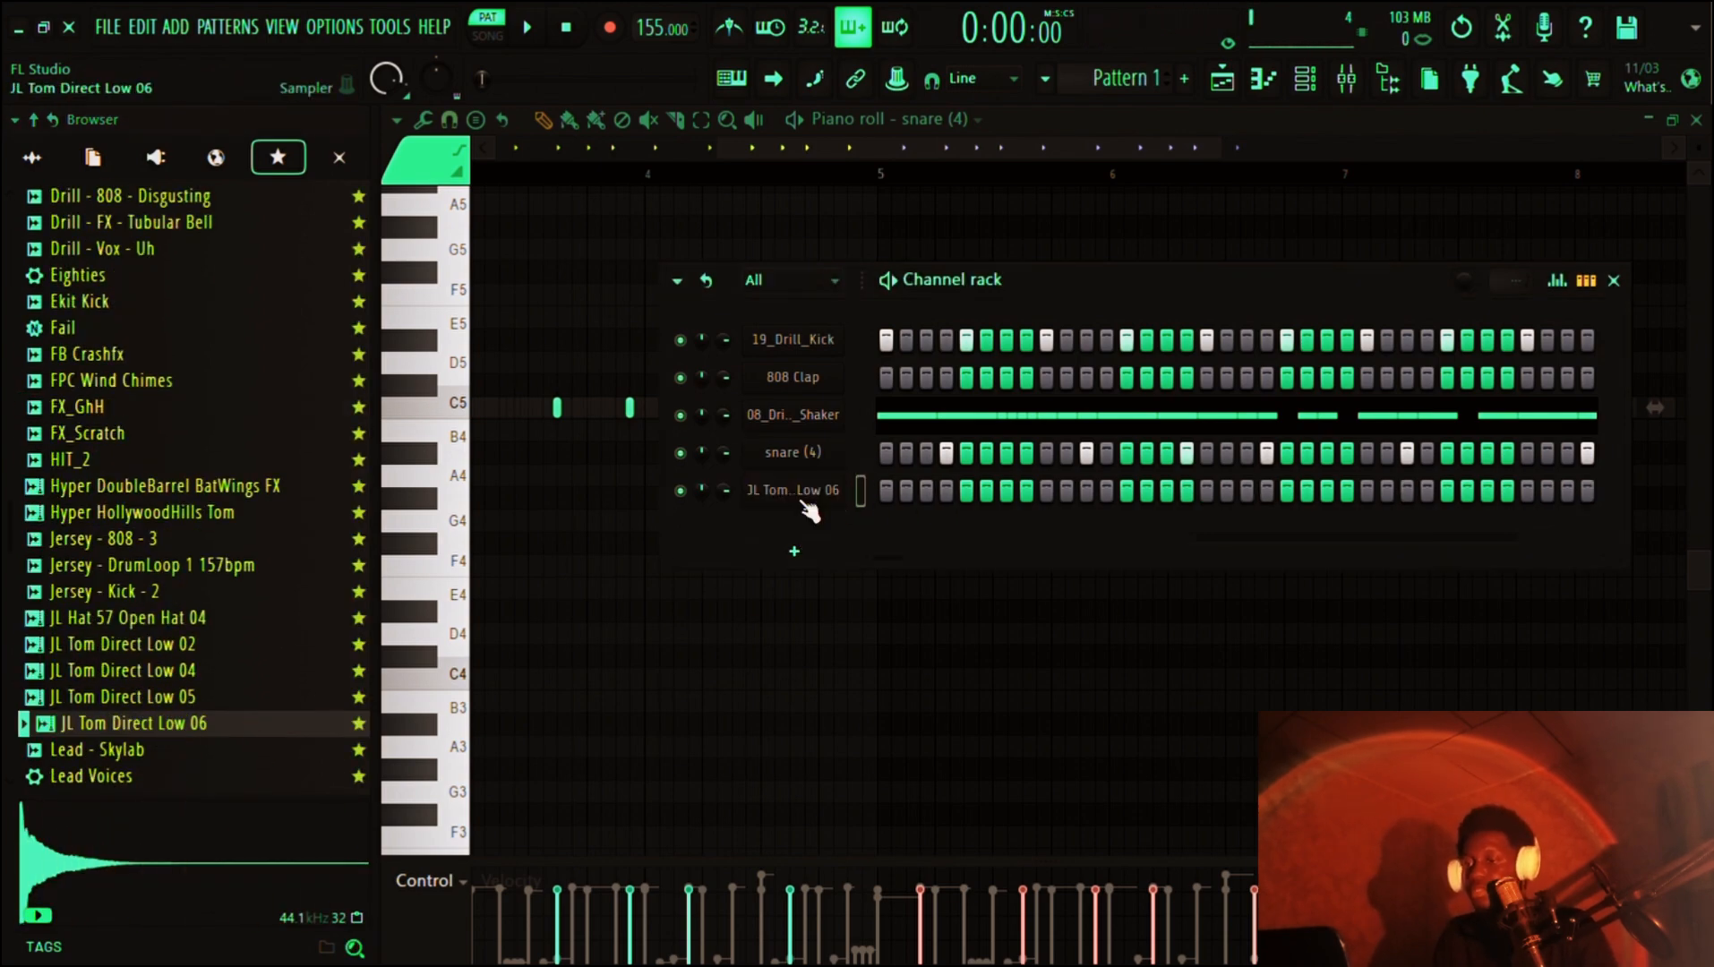
- Play the pattern and program one JL Tom Direct Low 06 hit per bar in the first two bars of the step sequencer
key(space)
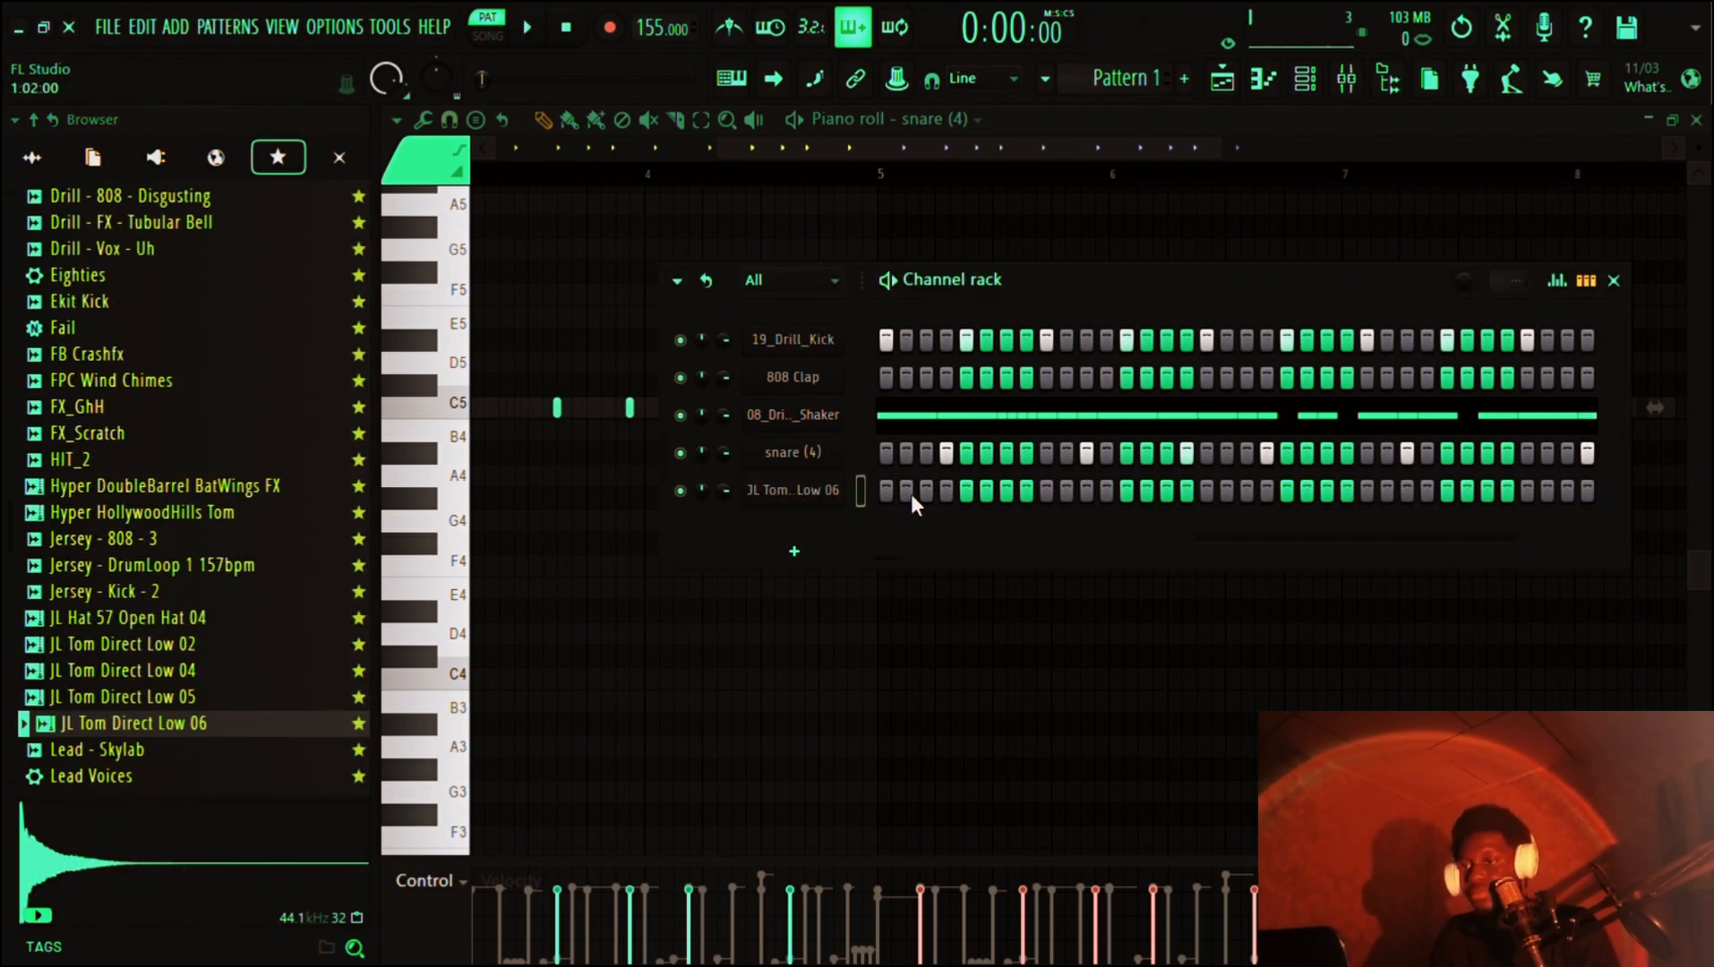
key(space)
key(space)
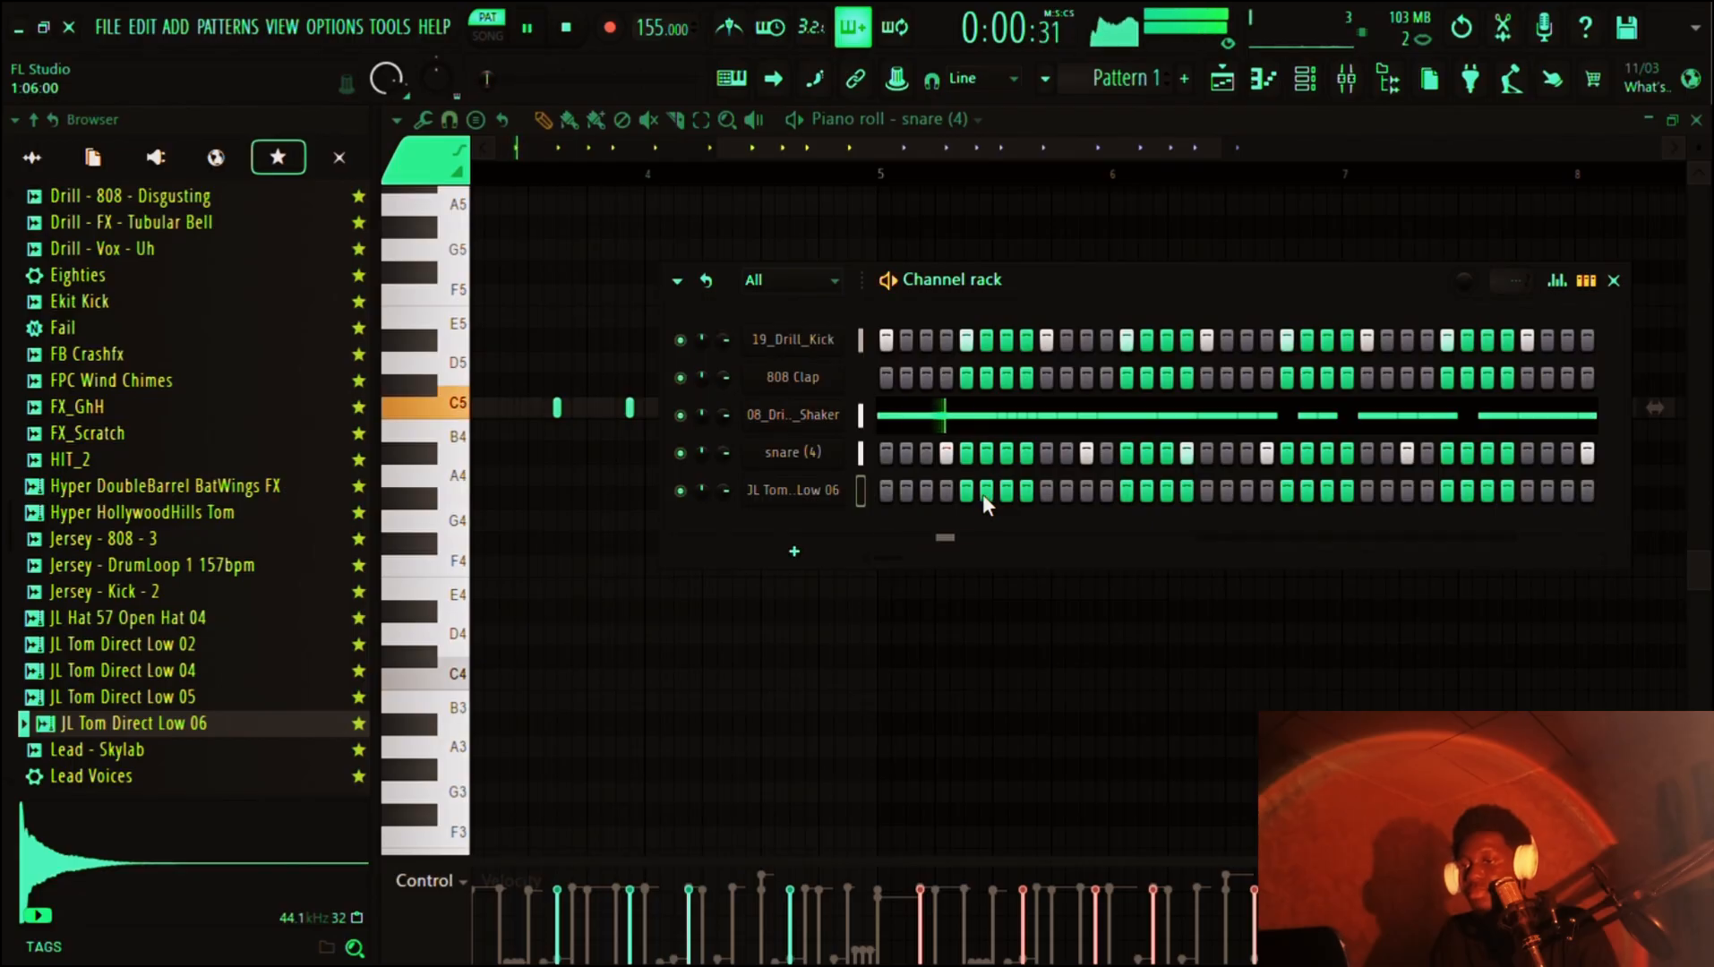
key(space)
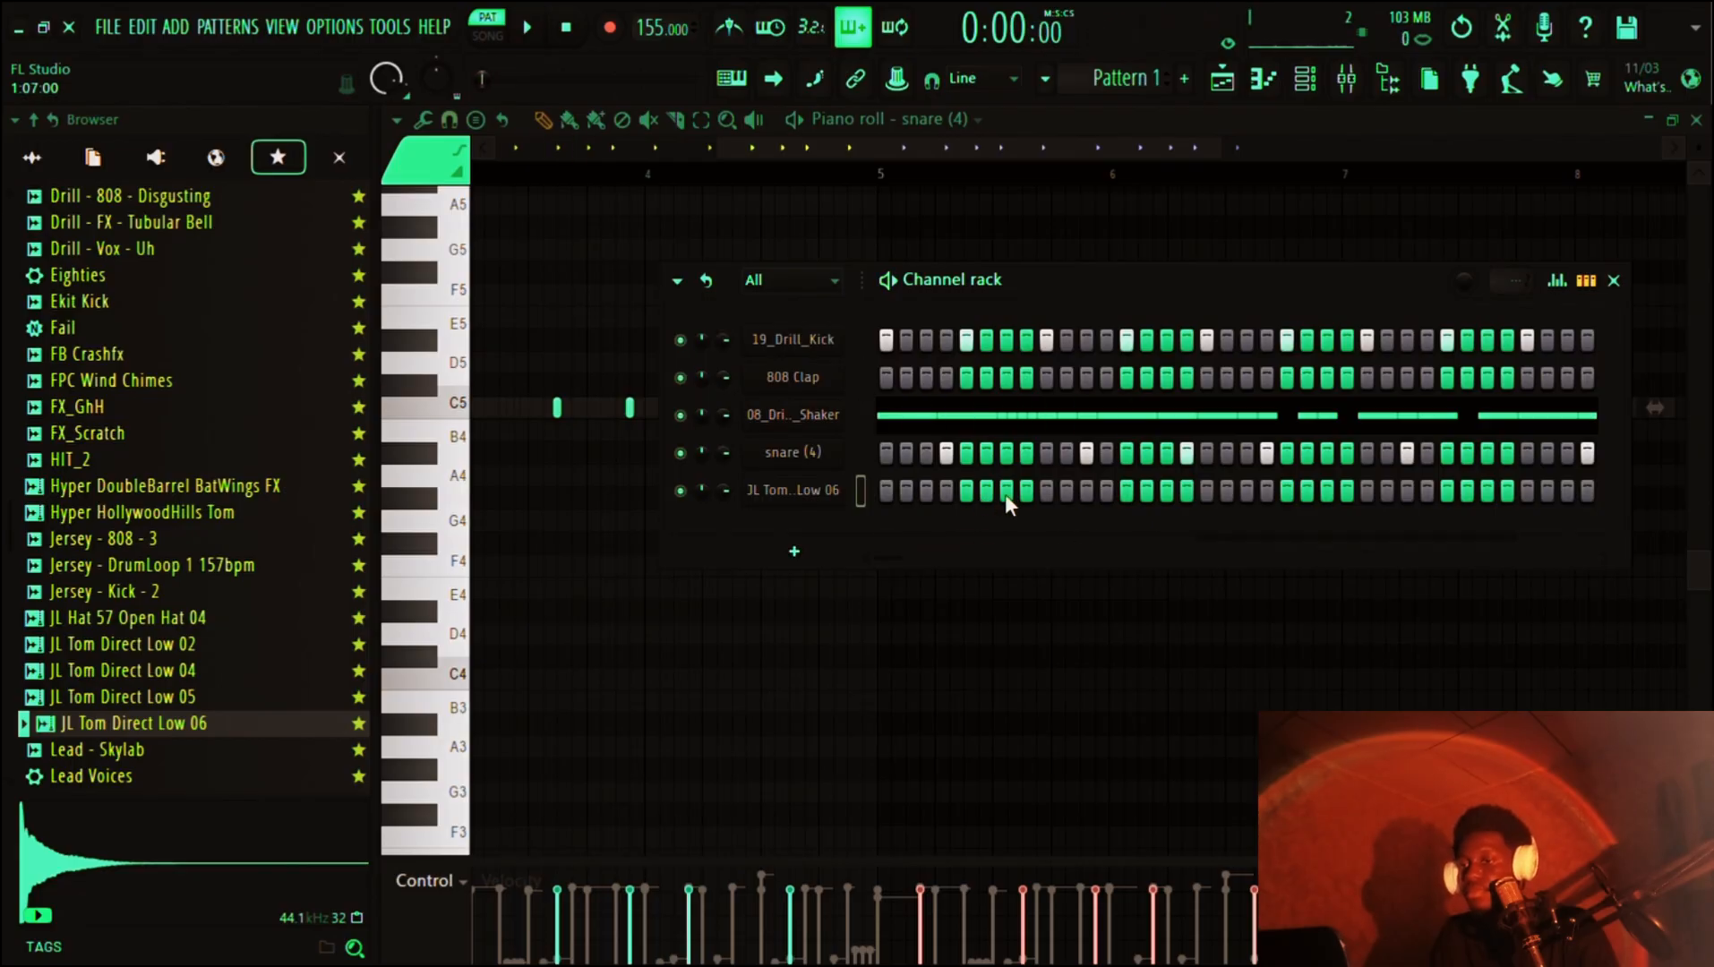
key(space)
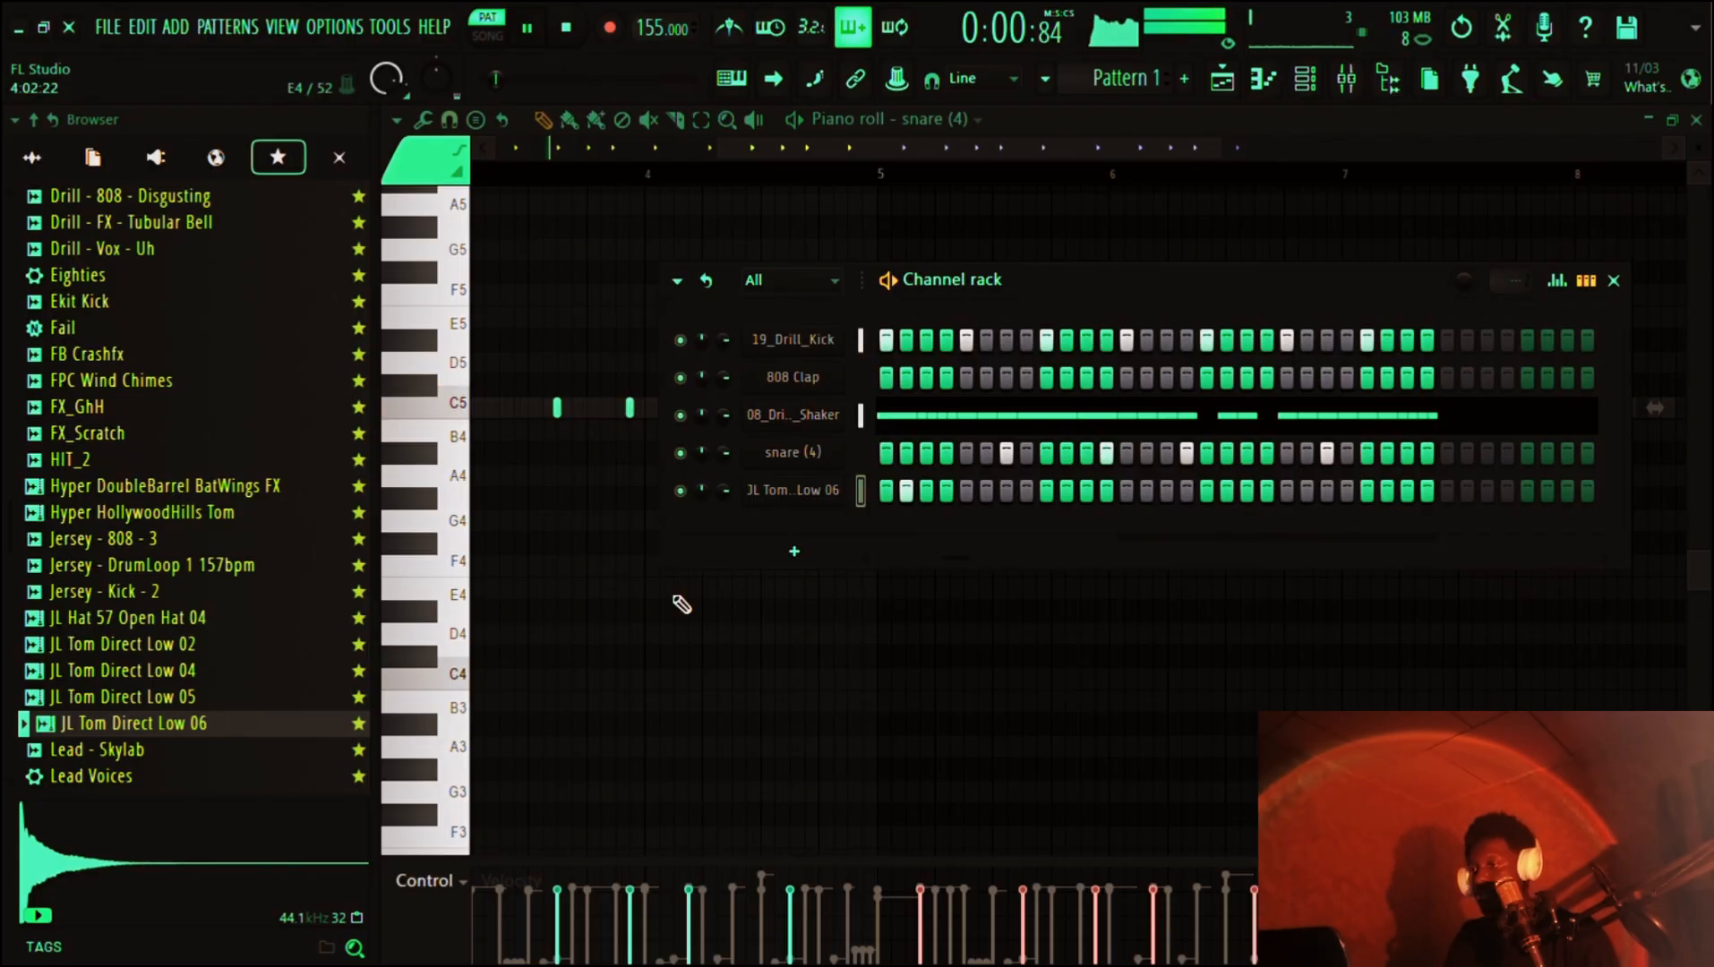
scroll(269, 638, down, 3)
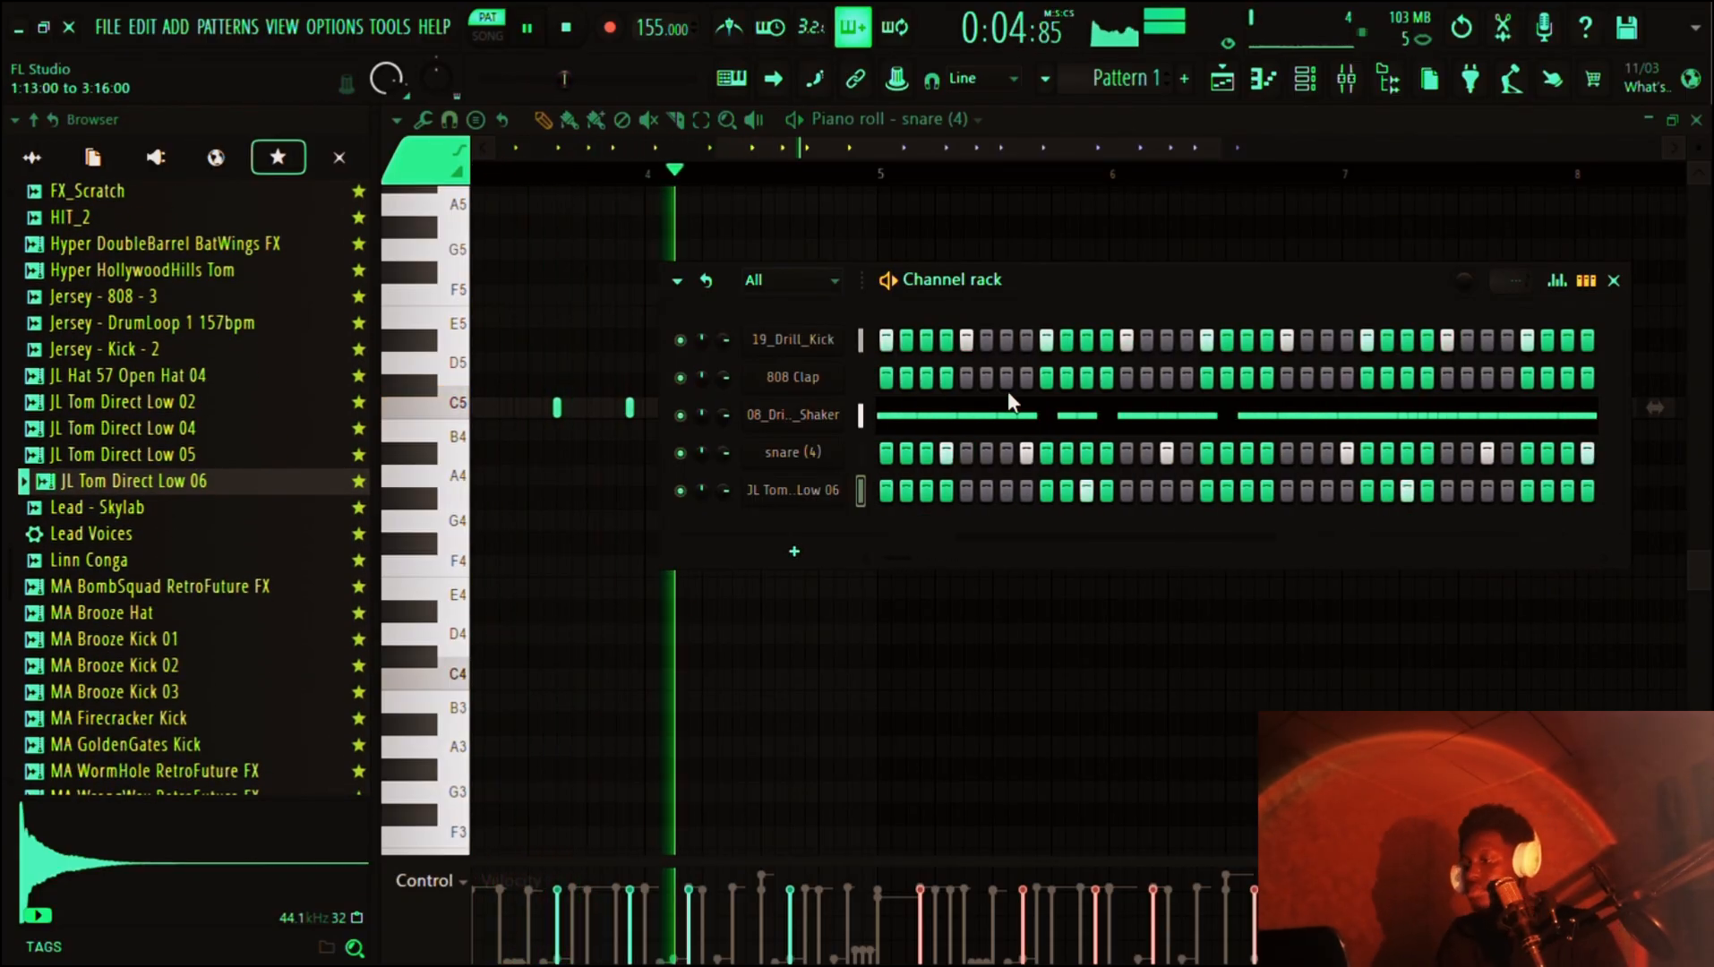
click(873, 664)
key(space)
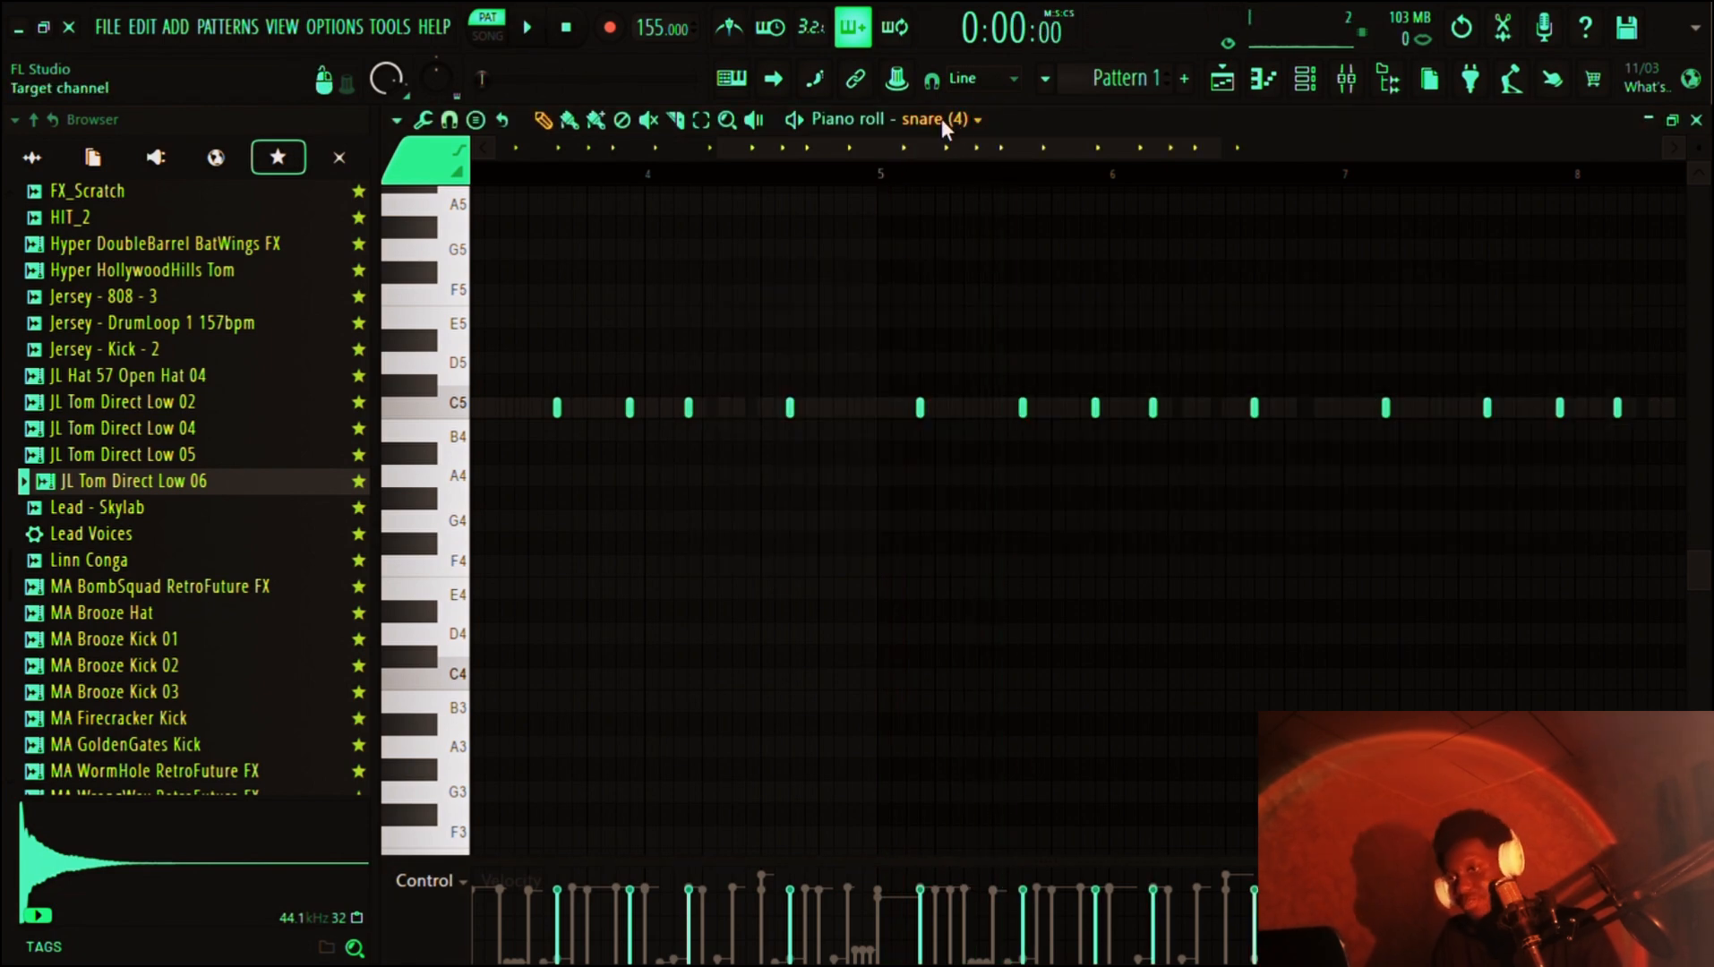
- In the tom's piano roll, duplicate the C5 notes and fill bars 4 and 8 so each of the eight bars has one hit
scroll(986, 278, down, 4)
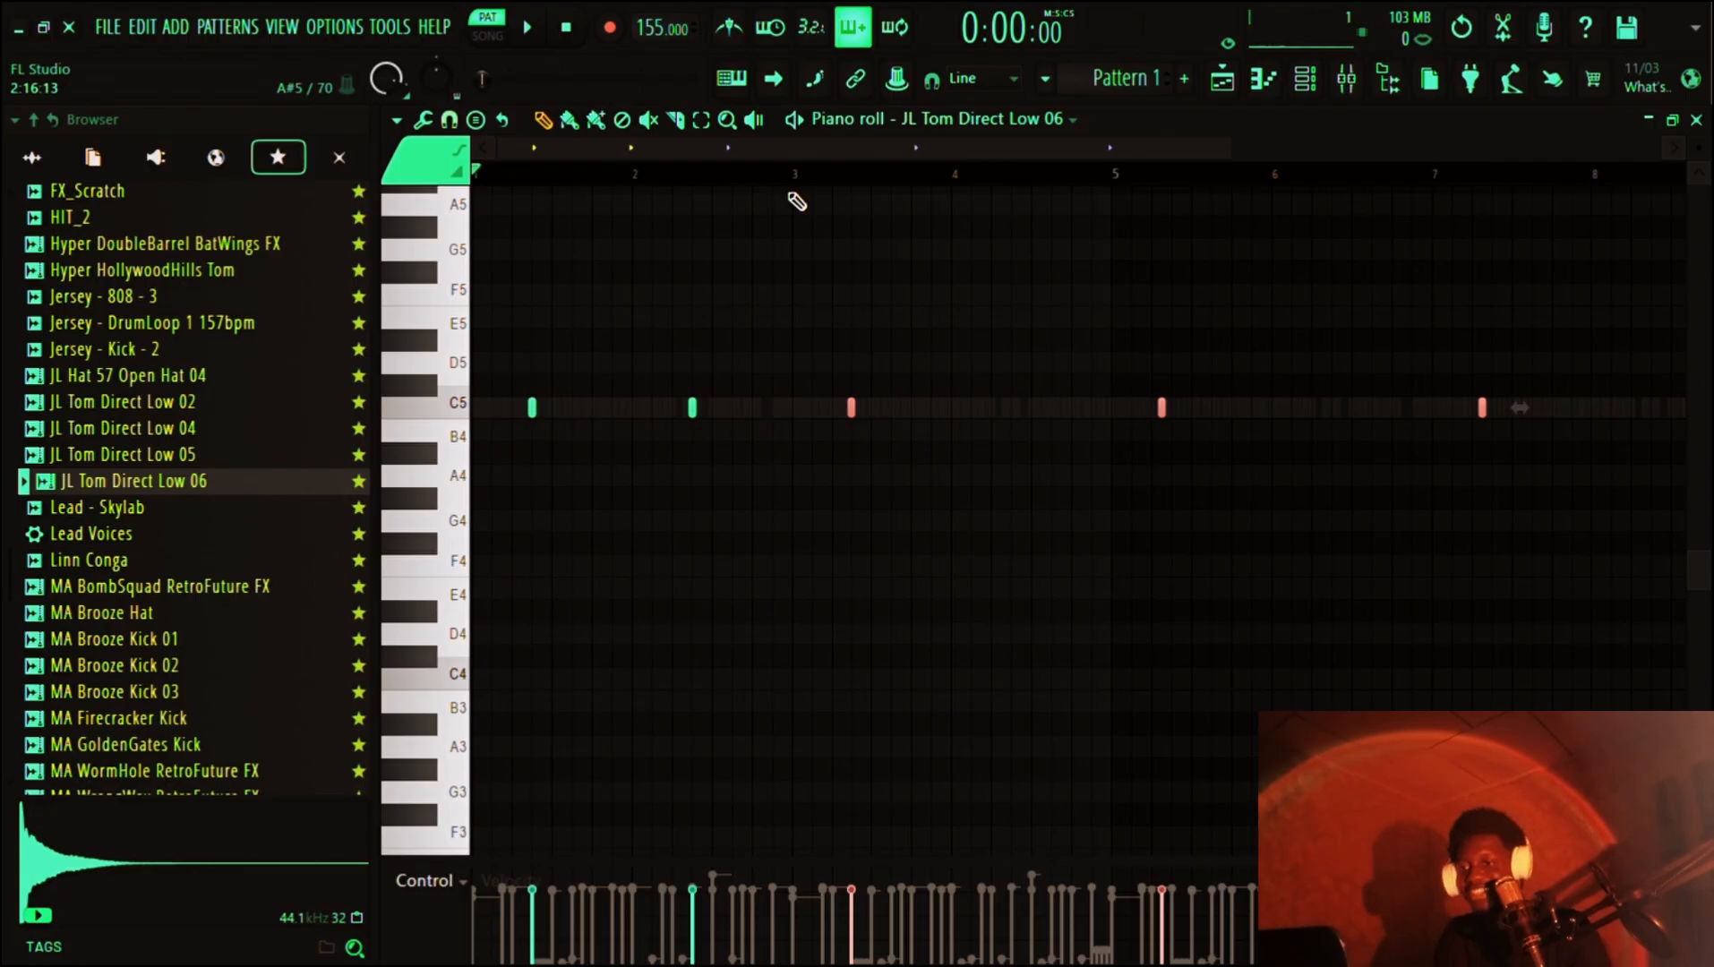
drag(1086, 333, 1562, 458)
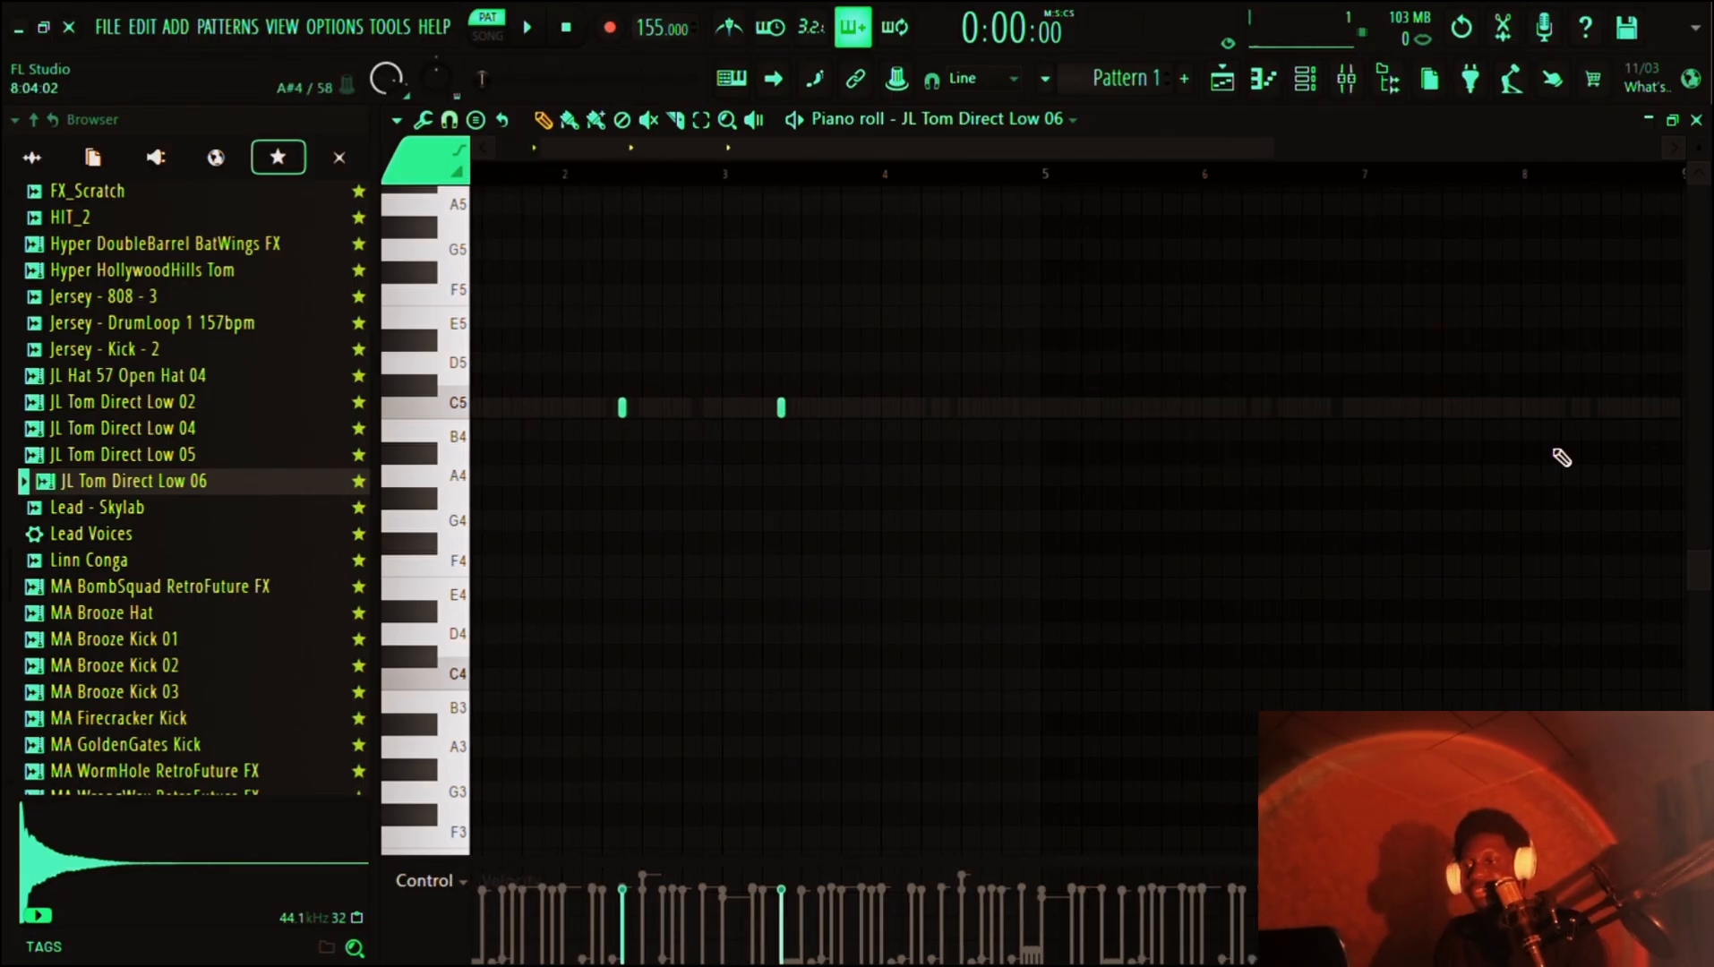
drag(1157, 595, 443, 285)
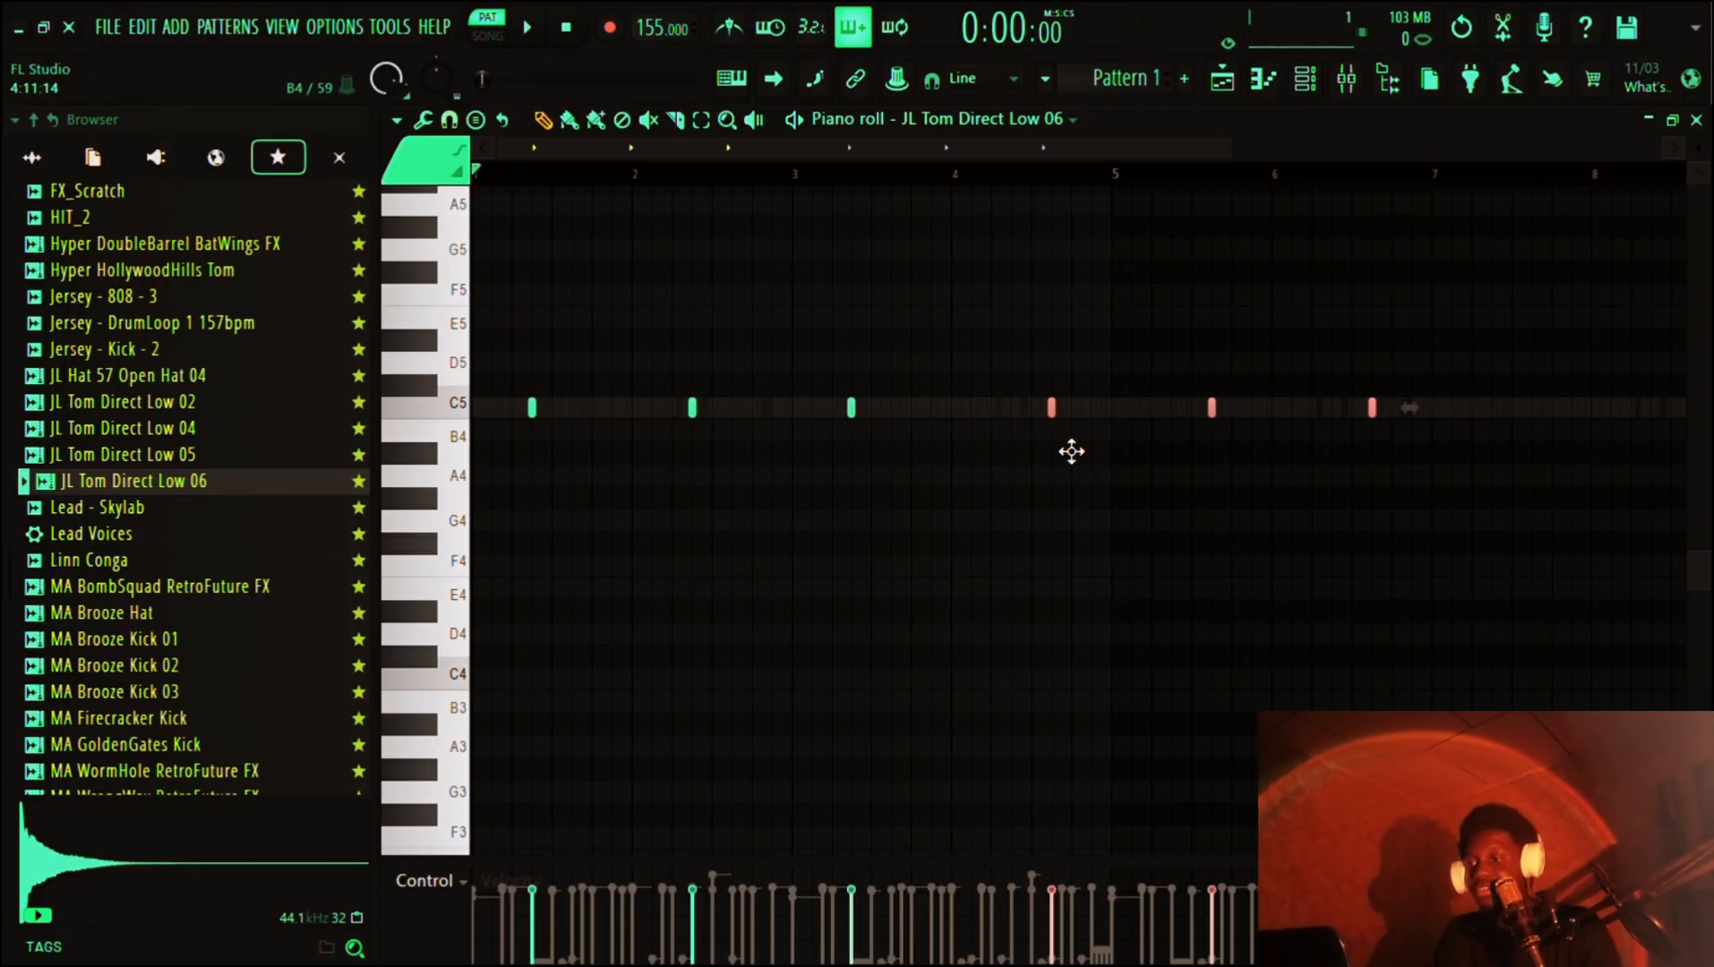
key(space)
mouse_move(1059, 410)
mouse_down()
mouse_move(1200, 419)
mouse_move(1156, 432)
mouse_move(1197, 363)
mouse_move(1177, 425)
mouse_up()
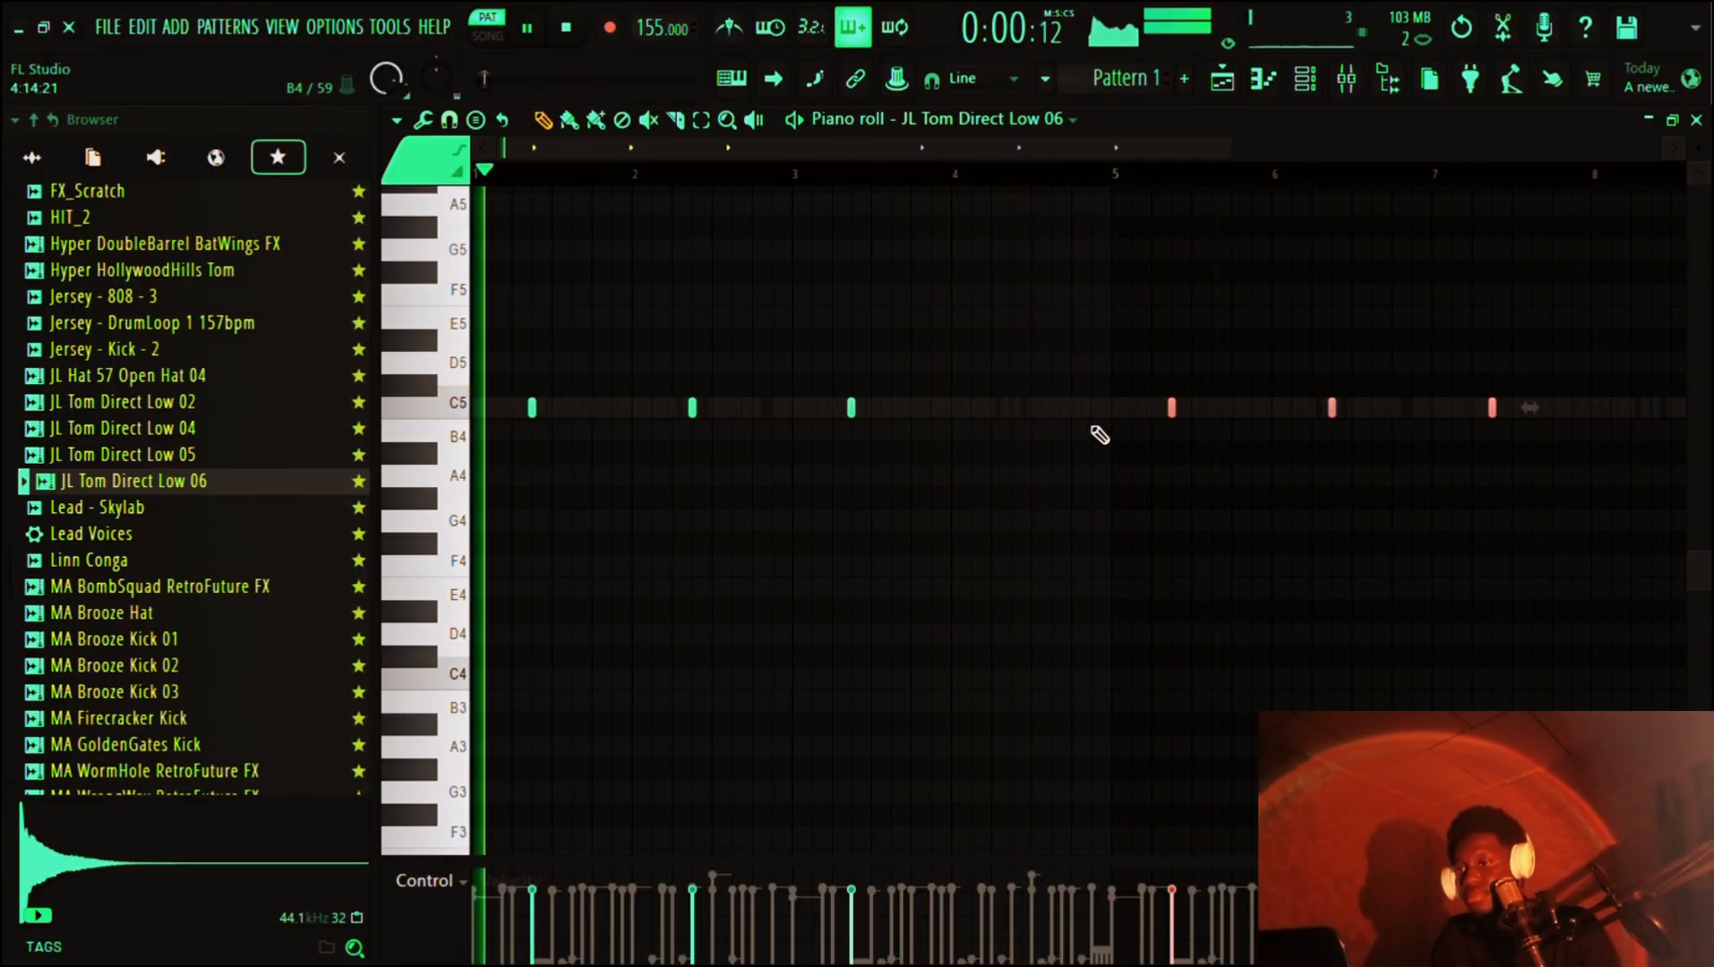
click(1021, 410)
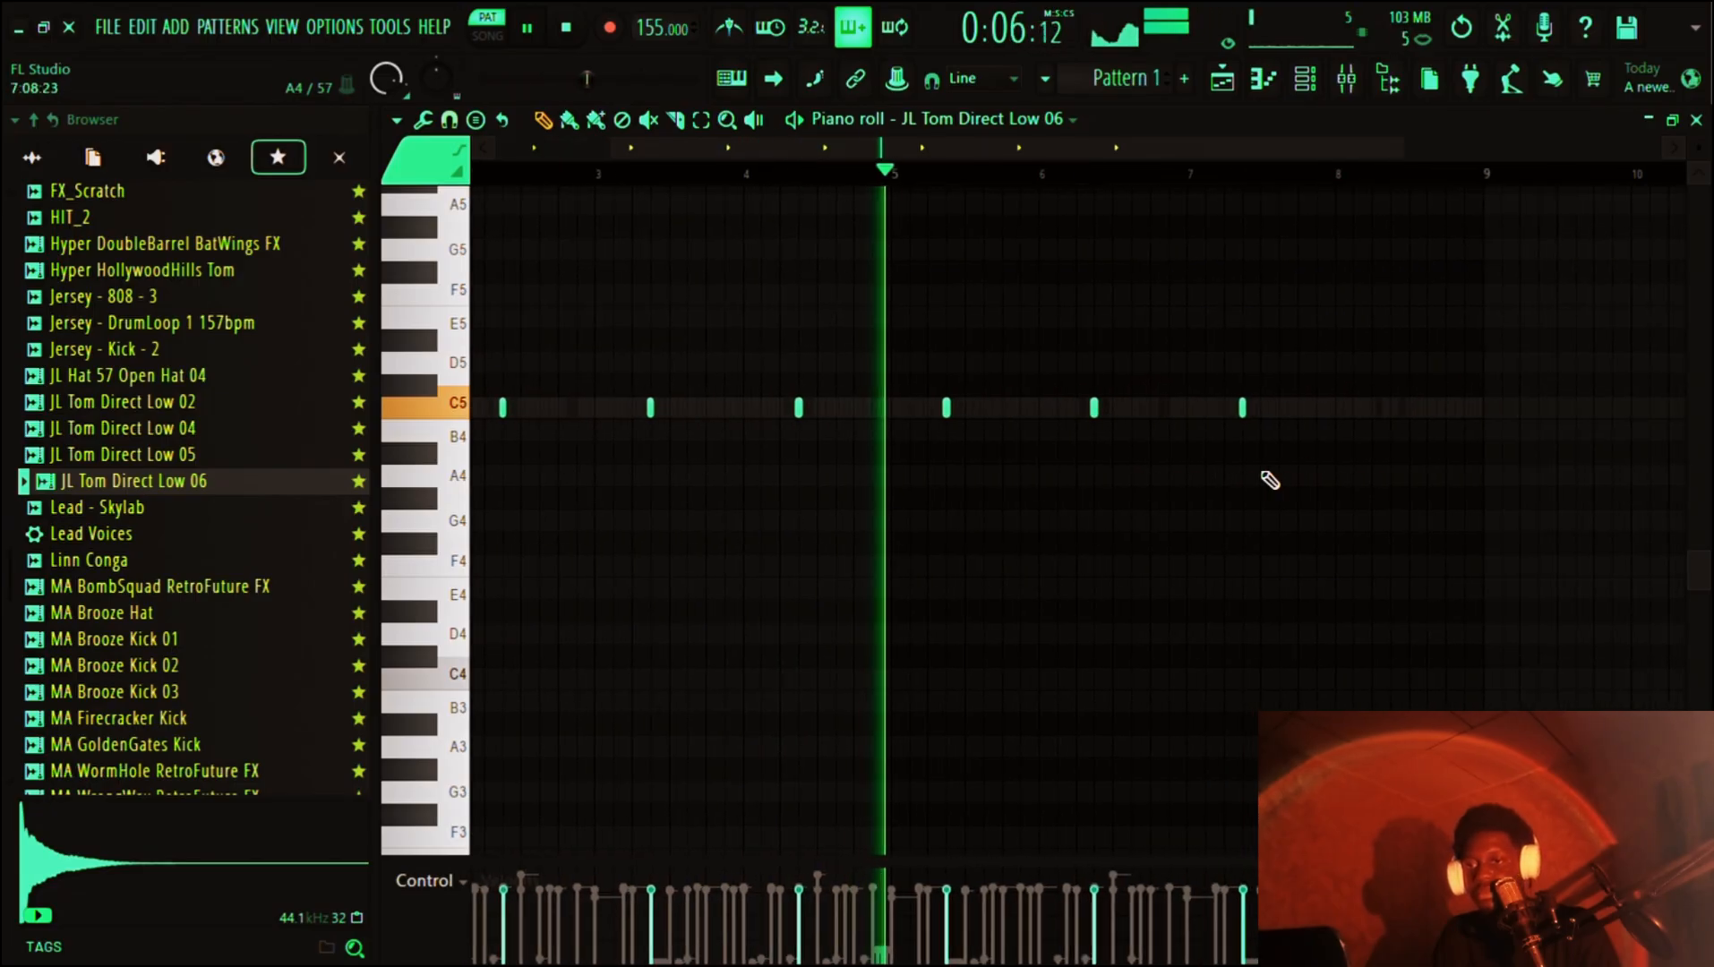
click(1391, 409)
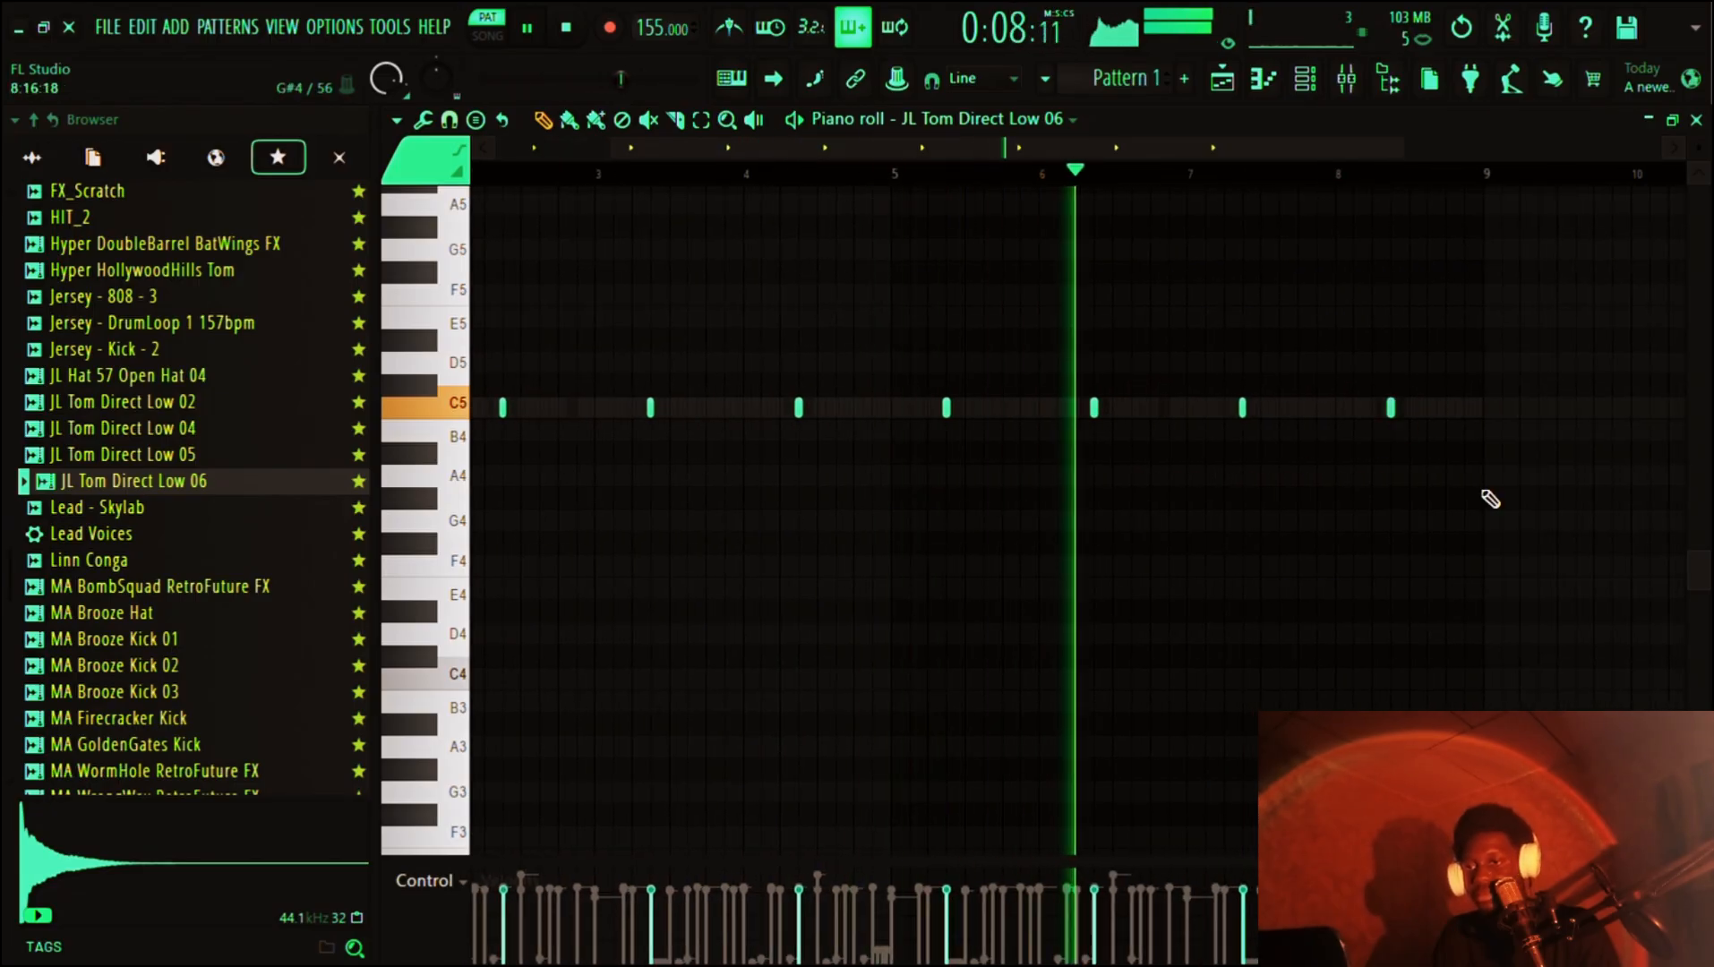
- Try a double tom hit in bar 8 by shifting its note slightly earlier and adding a second C5 note behind it
drag(1391, 409, 1373, 409)
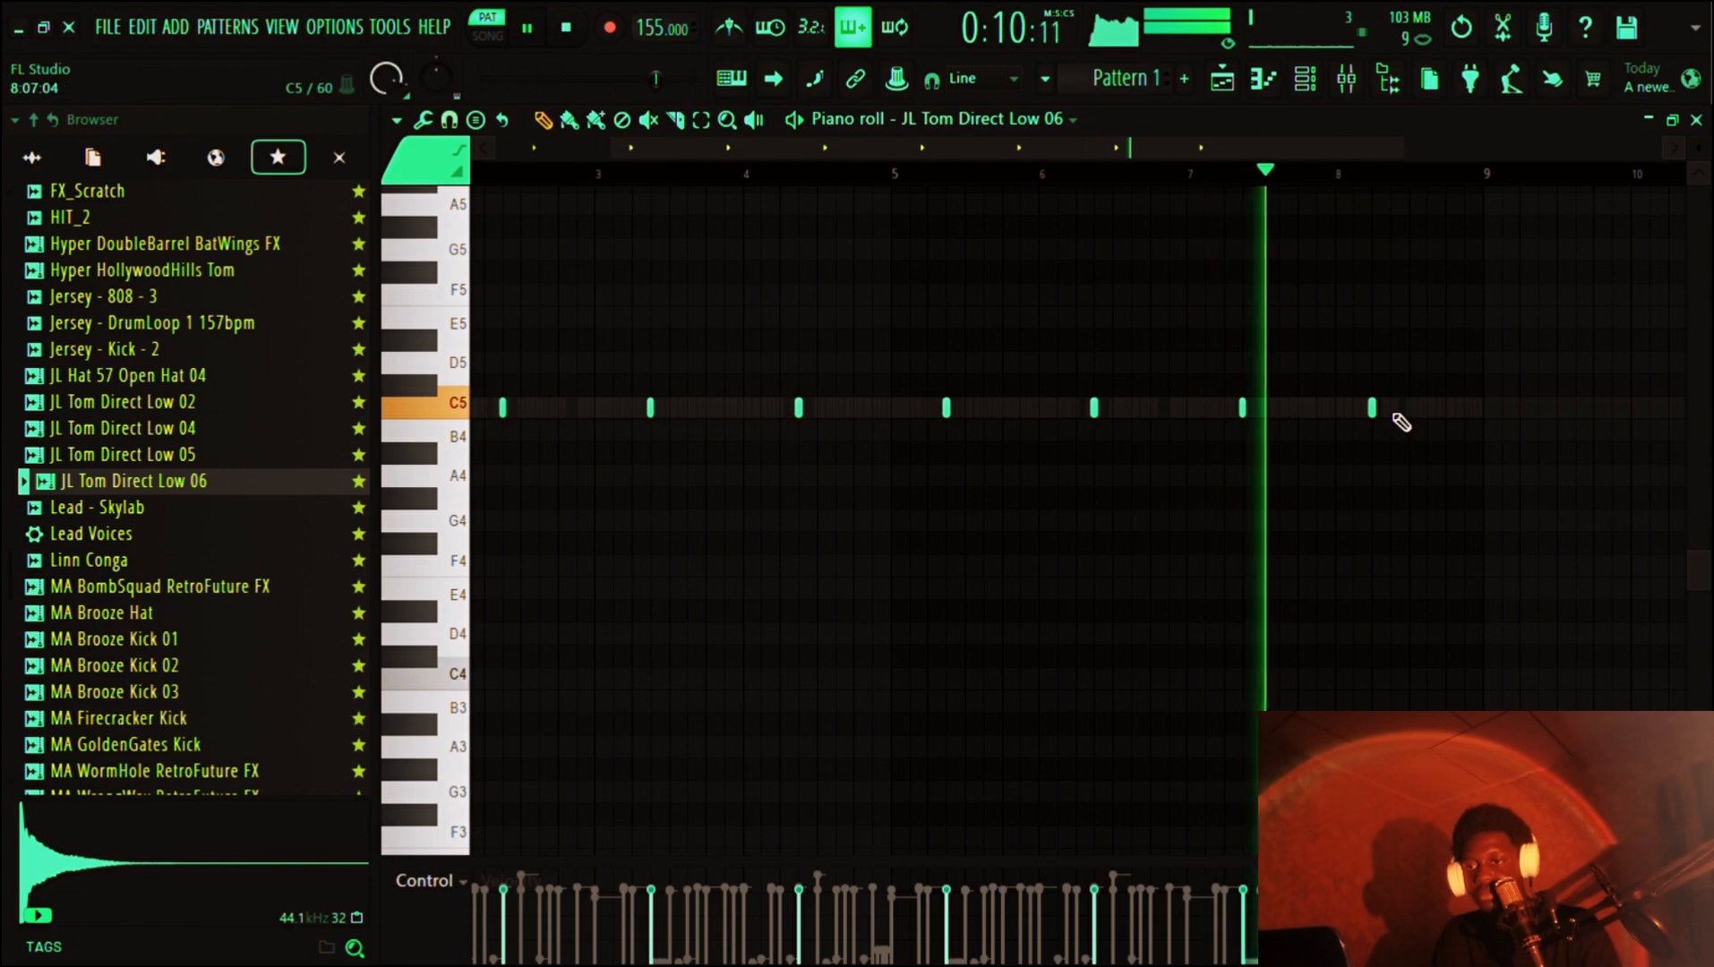
click(1392, 411)
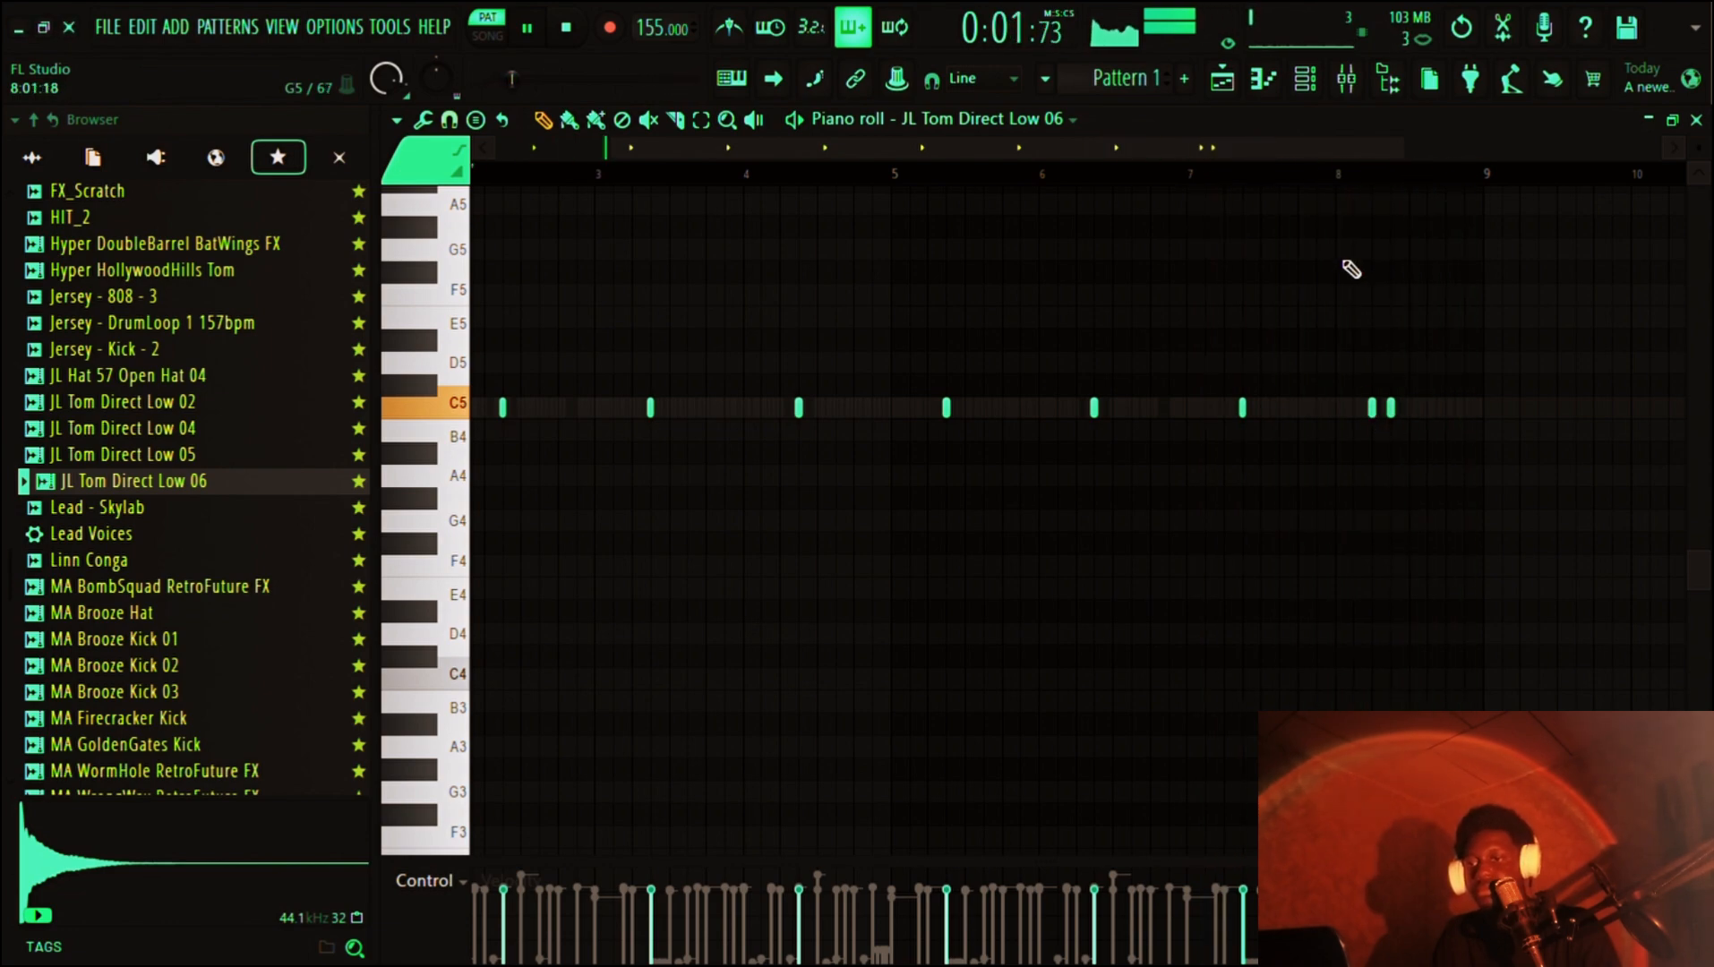
scroll(1351, 269, right, 5)
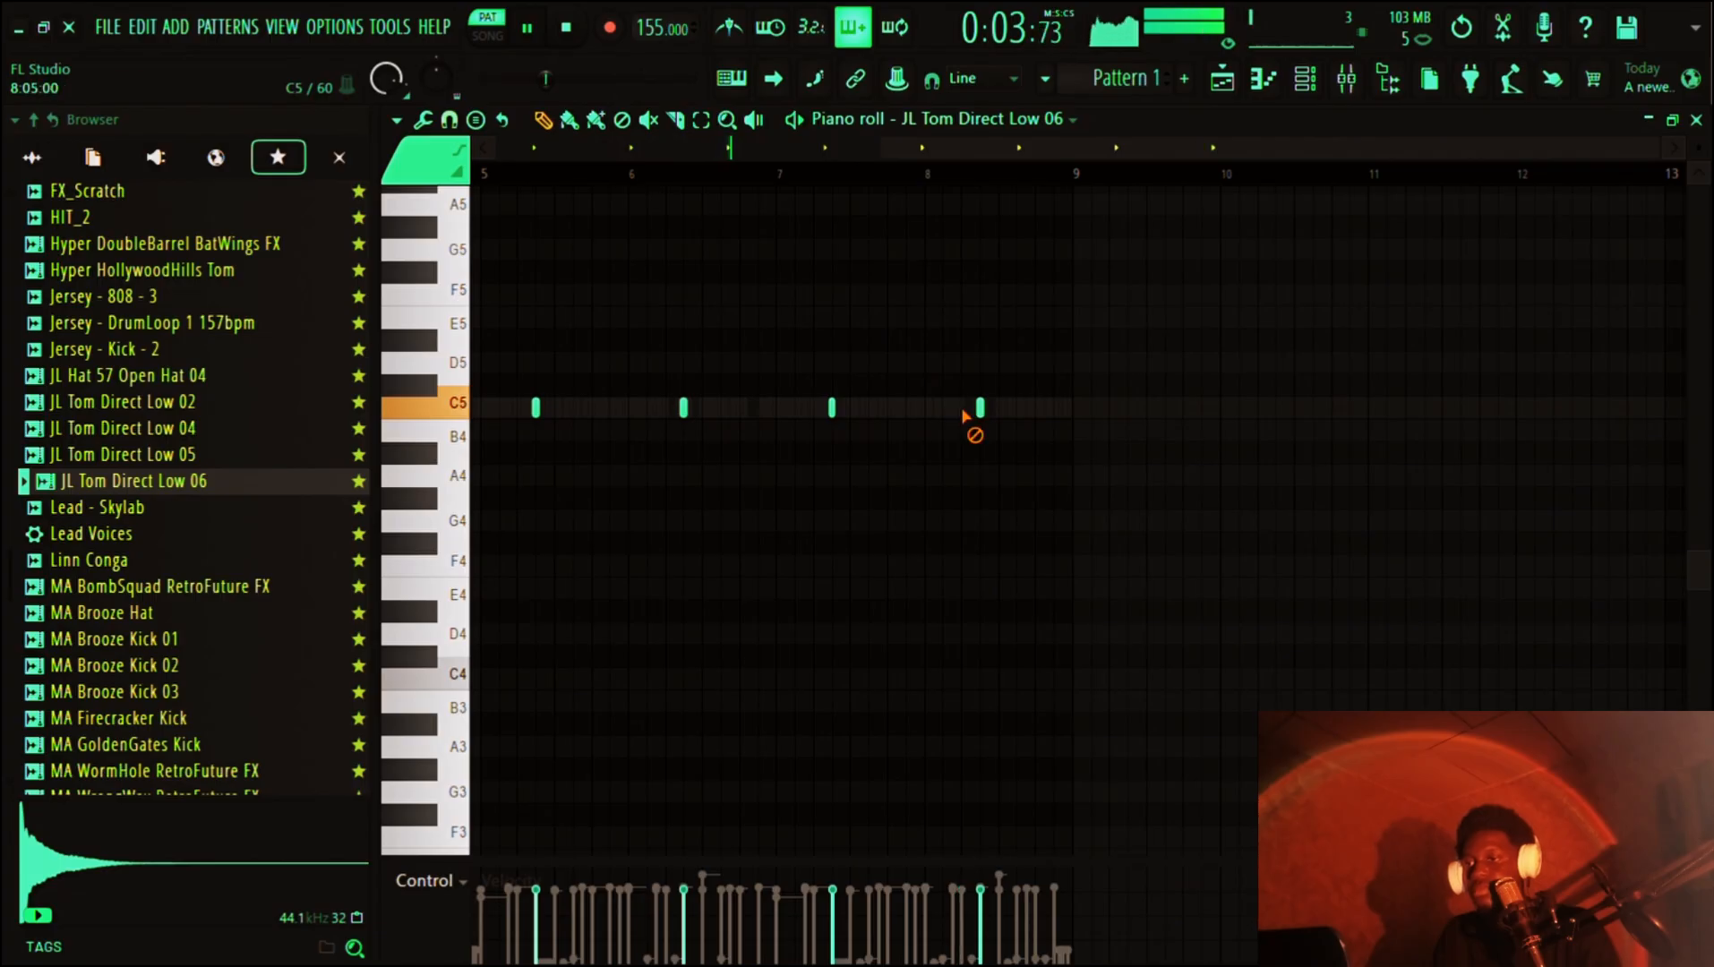
- Audition favorite samples in the browser and add Collider Down Pipe 04 to the channel rack as a new channel
click(890, 181)
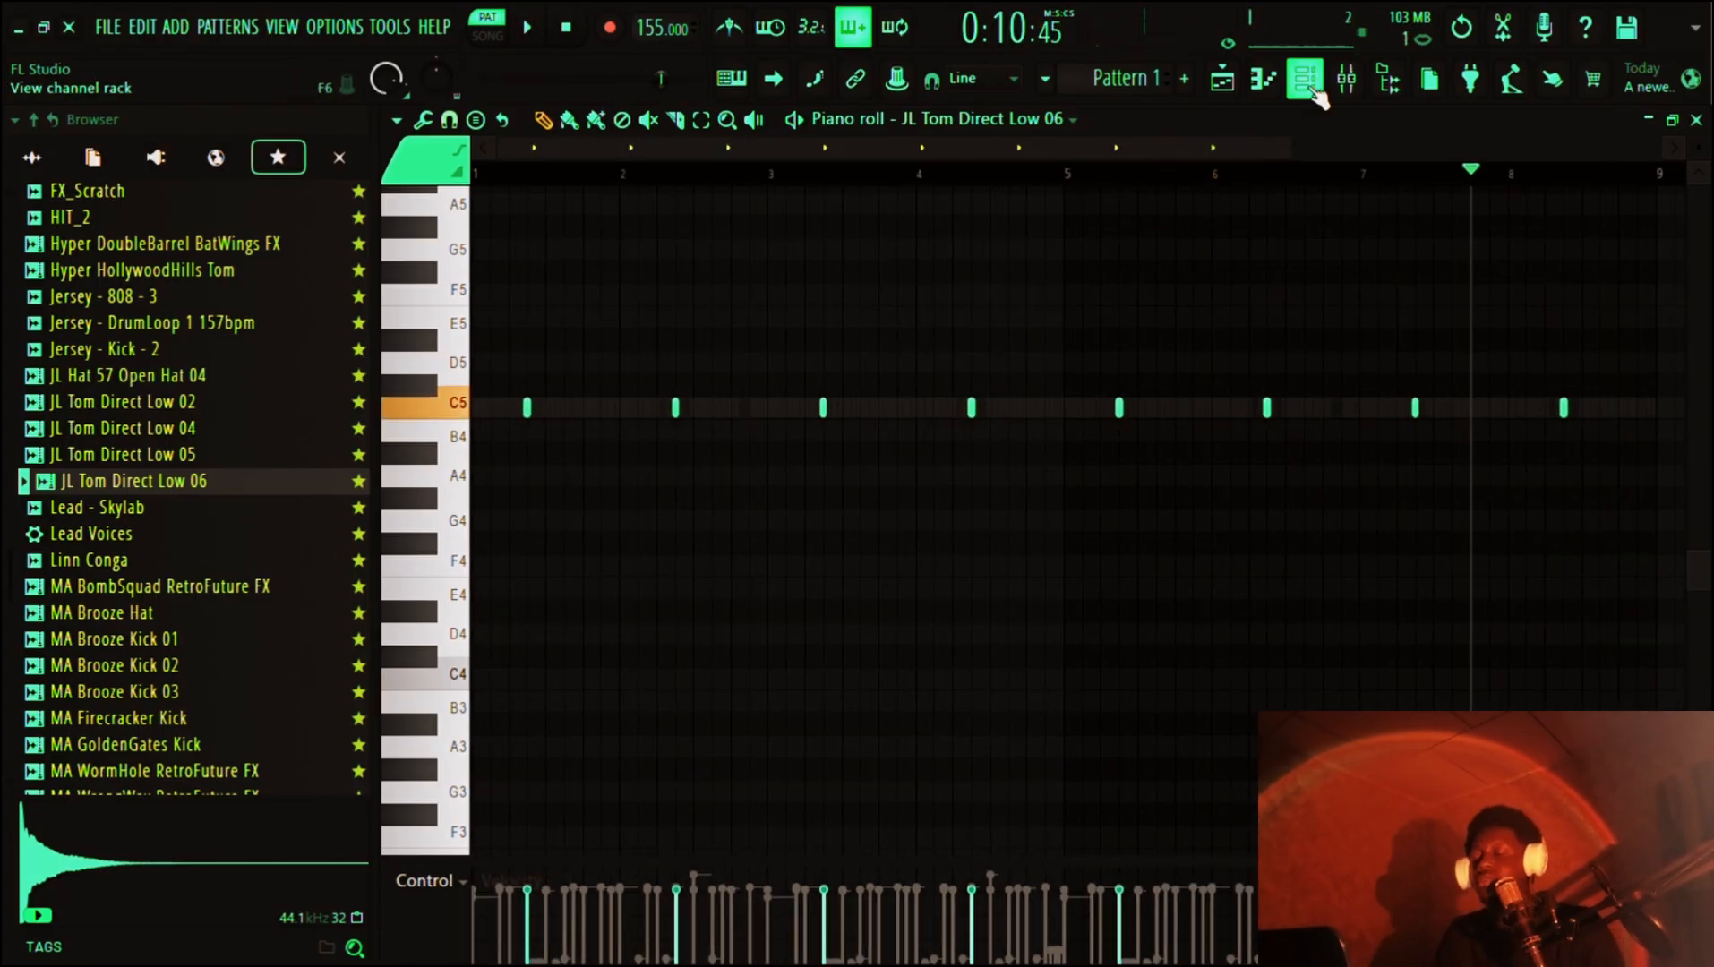
click(1313, 91)
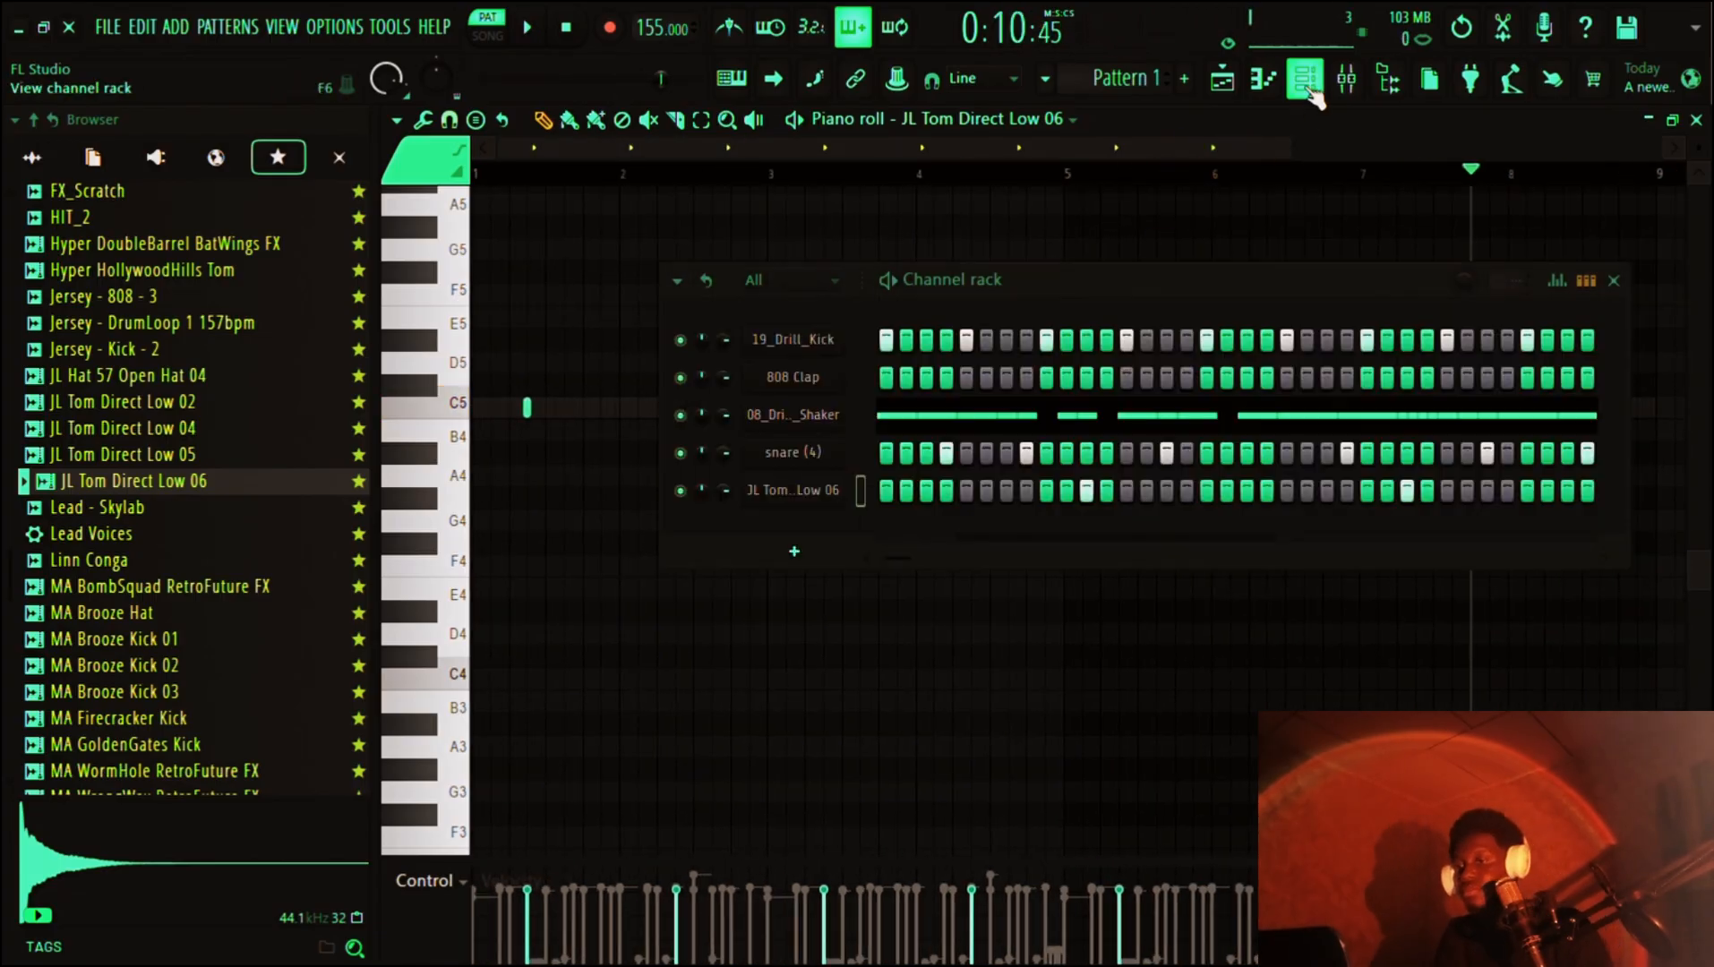
click(162, 668)
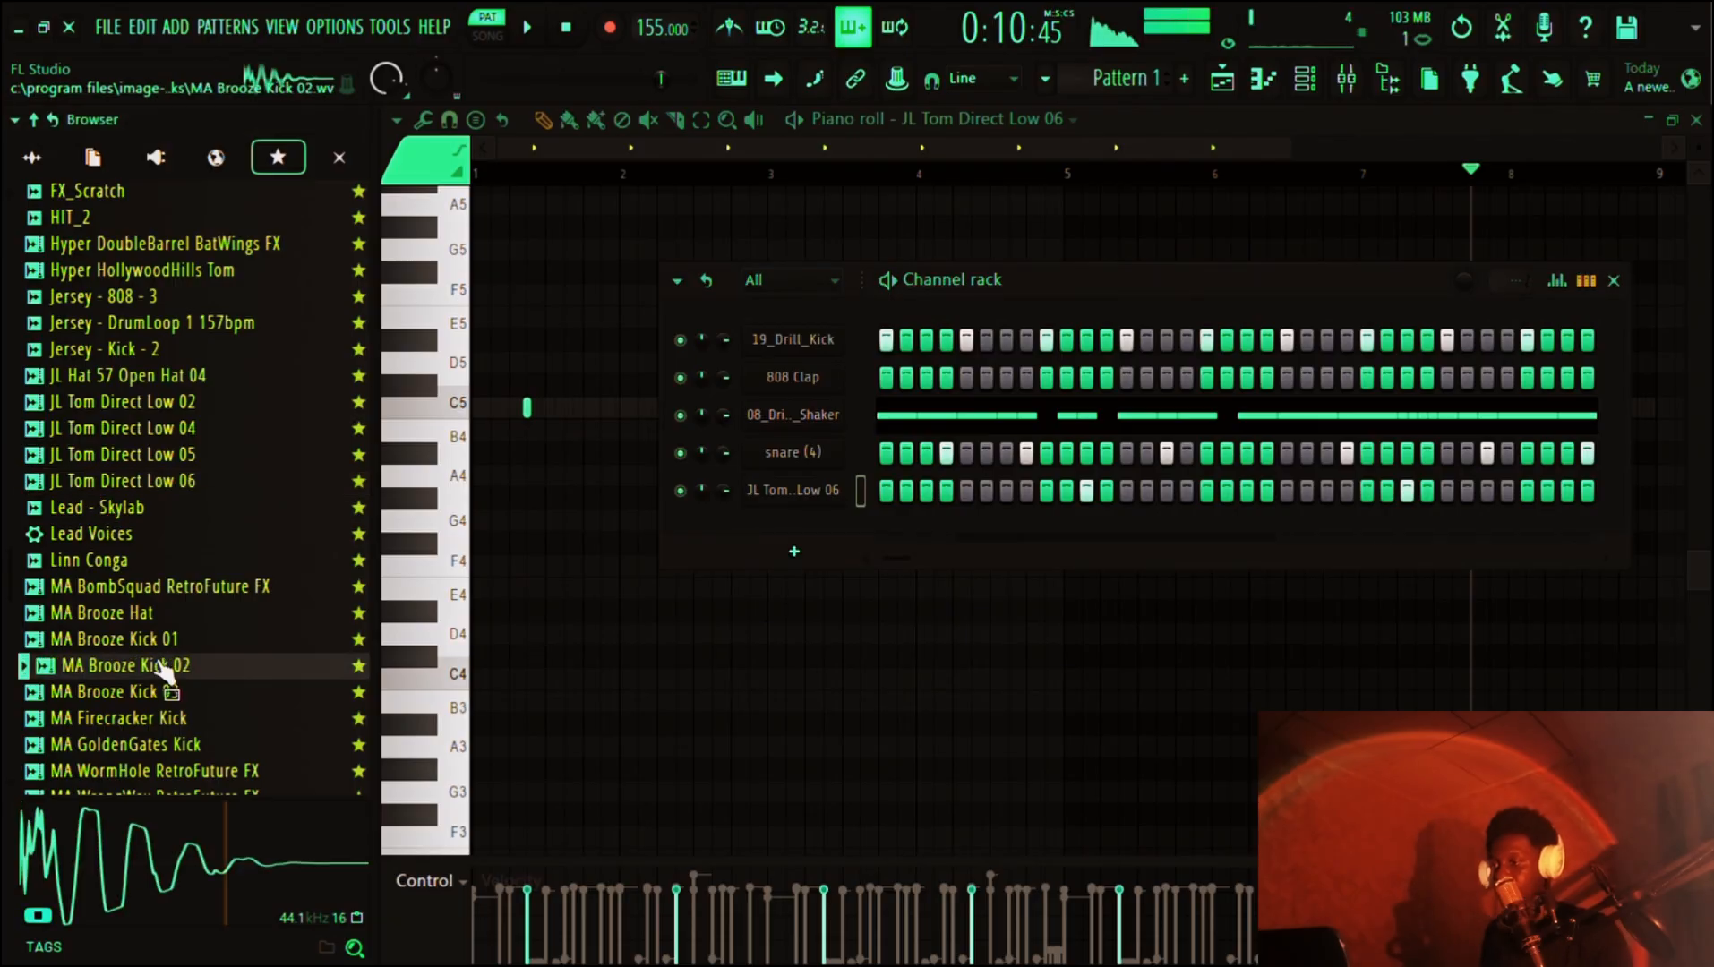
scroll(162, 672, up, 1)
click(170, 678)
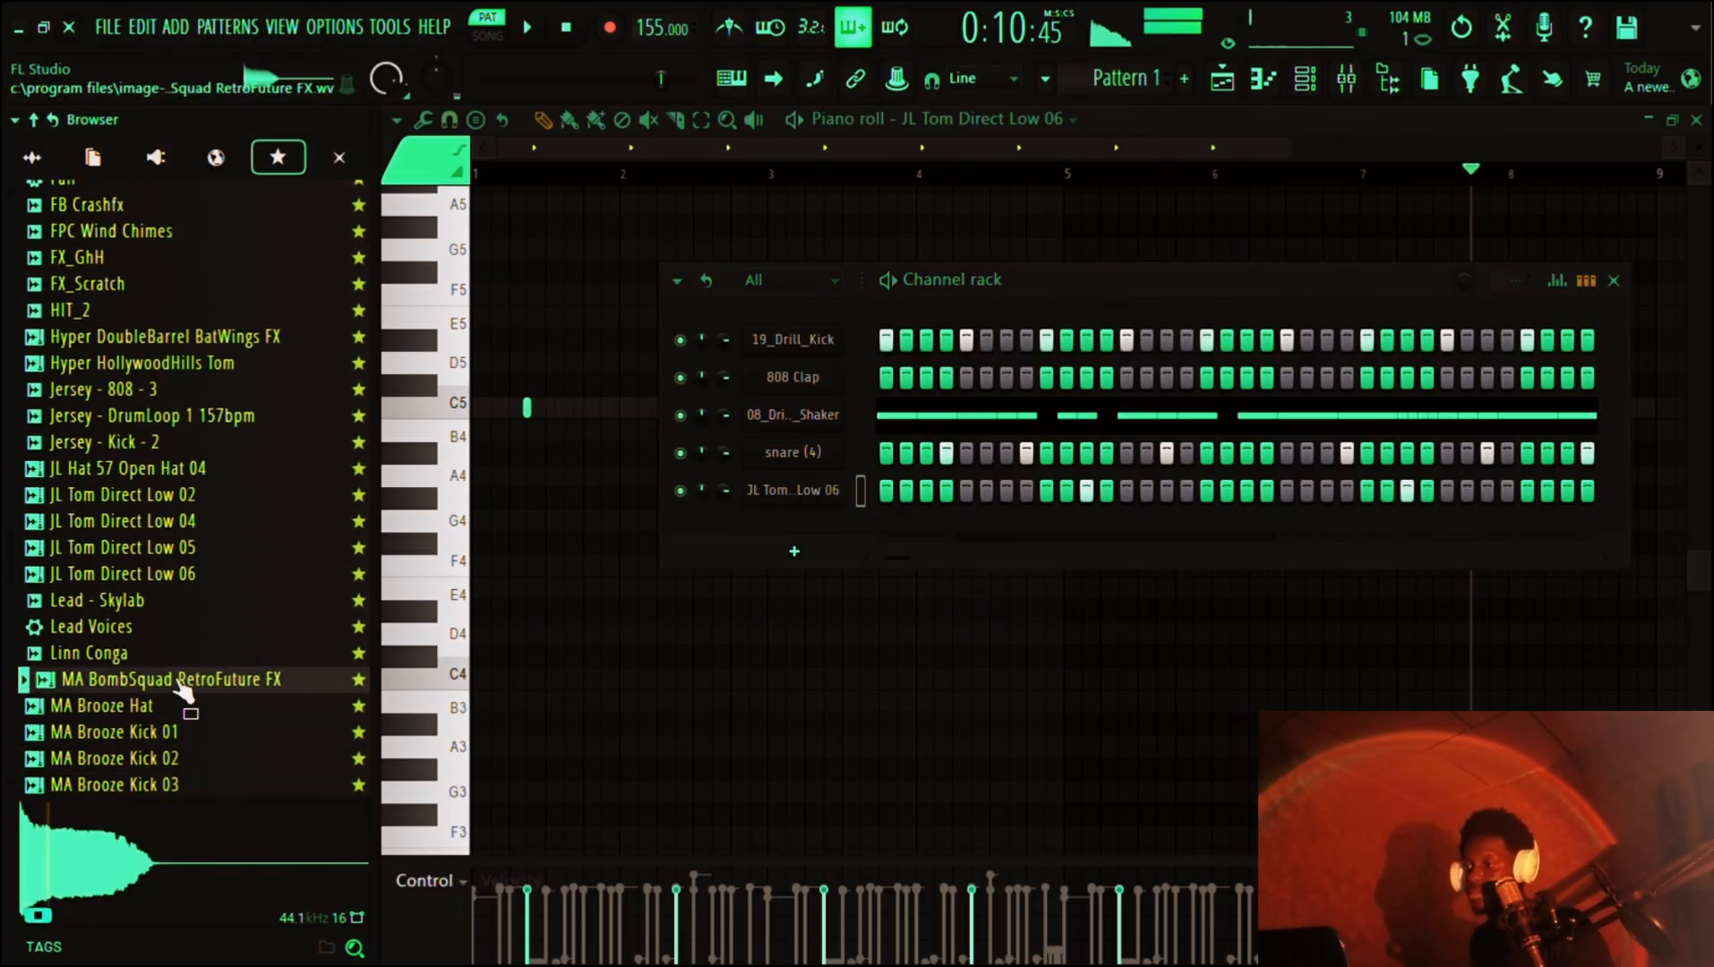
scroll(179, 681, up, 3)
click(166, 673)
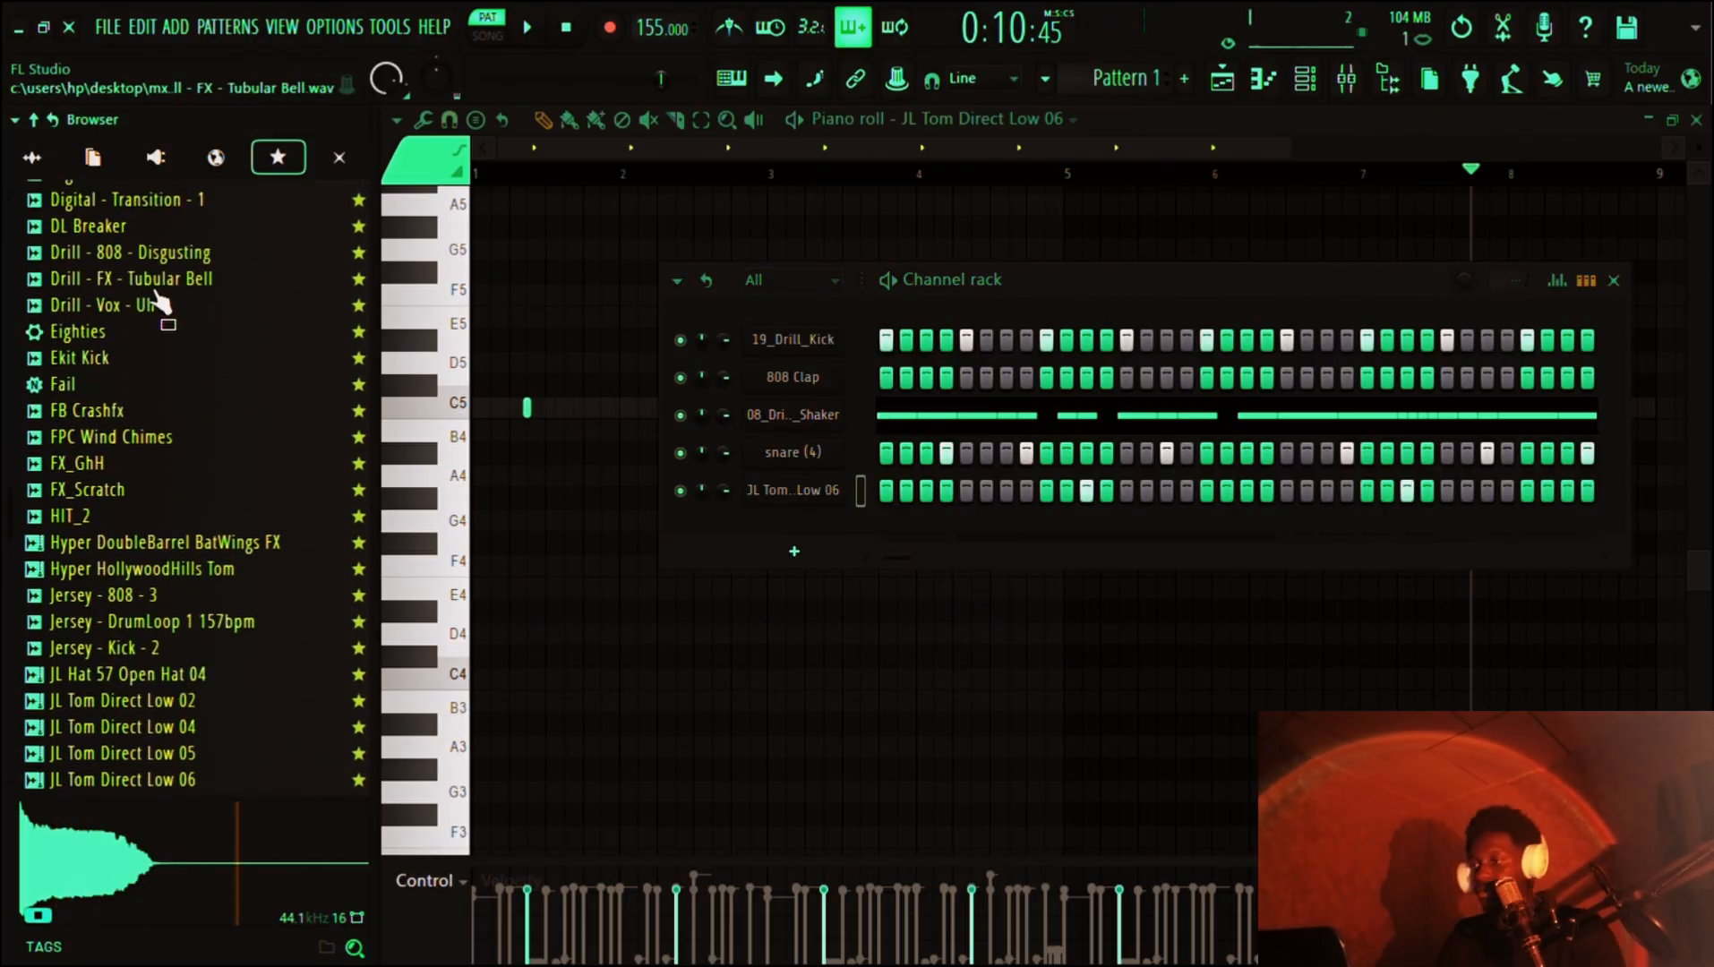
scroll(163, 303, up, 3)
drag(153, 315, 764, 529)
- Play the pattern from the start and program Collider Down Pipe 04 hits on steps 7 and 8 of bar 1
key(space)
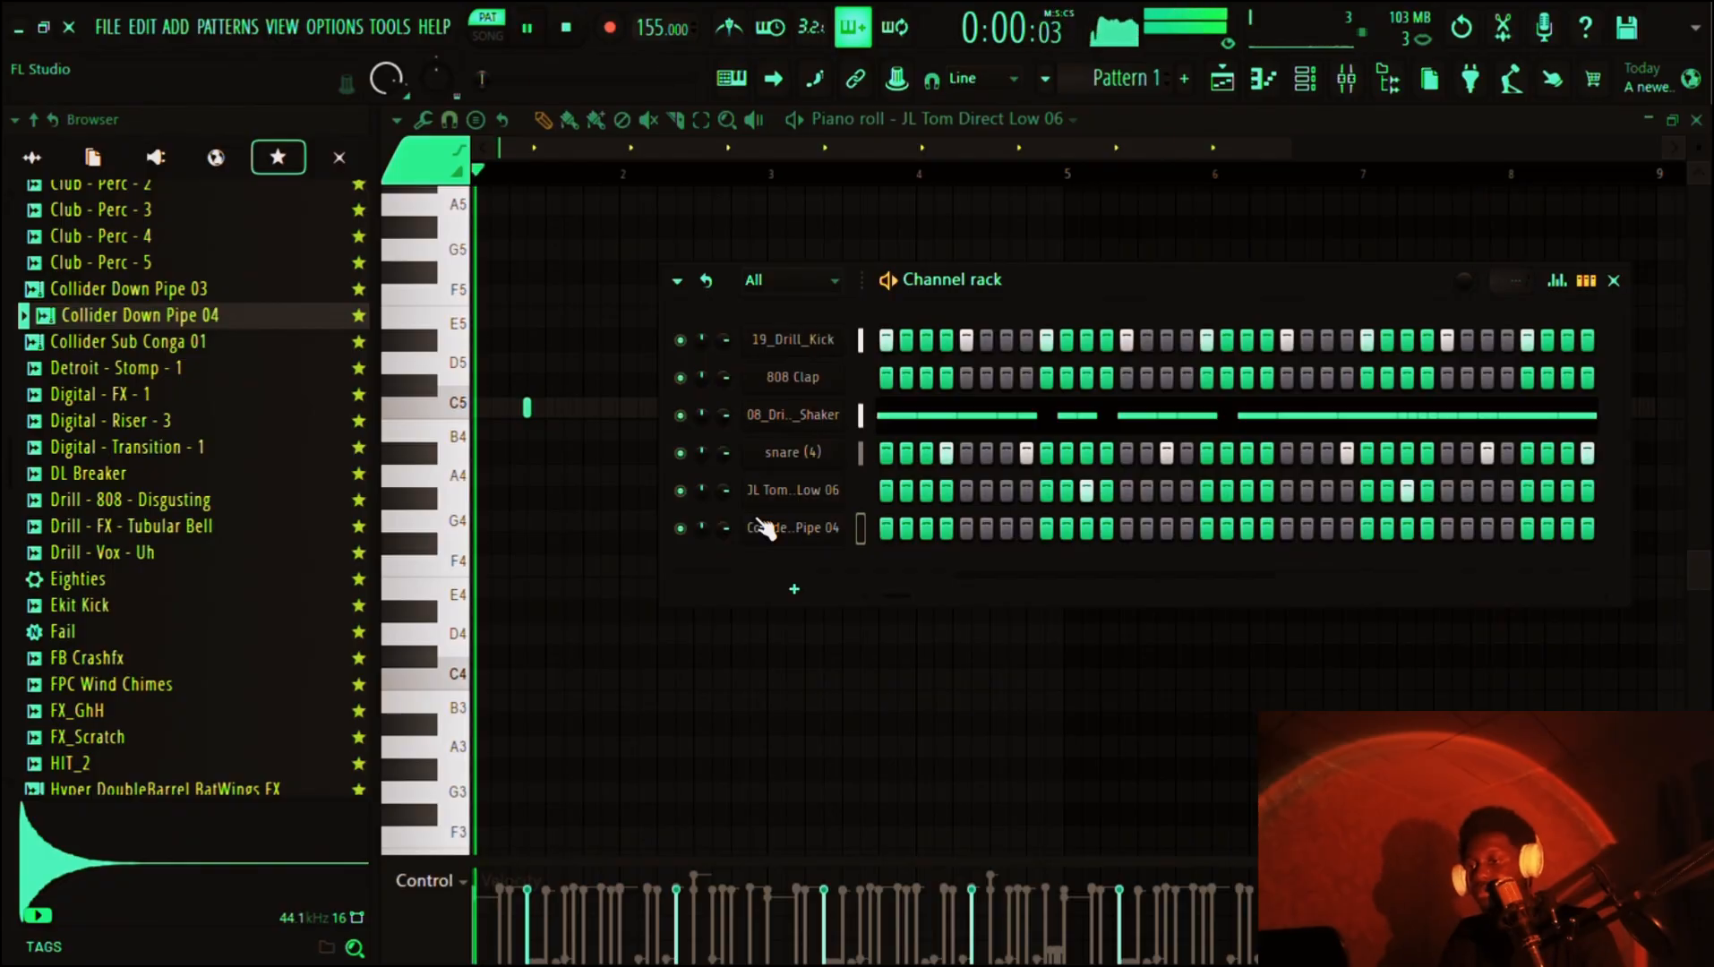
key(space)
key(space)
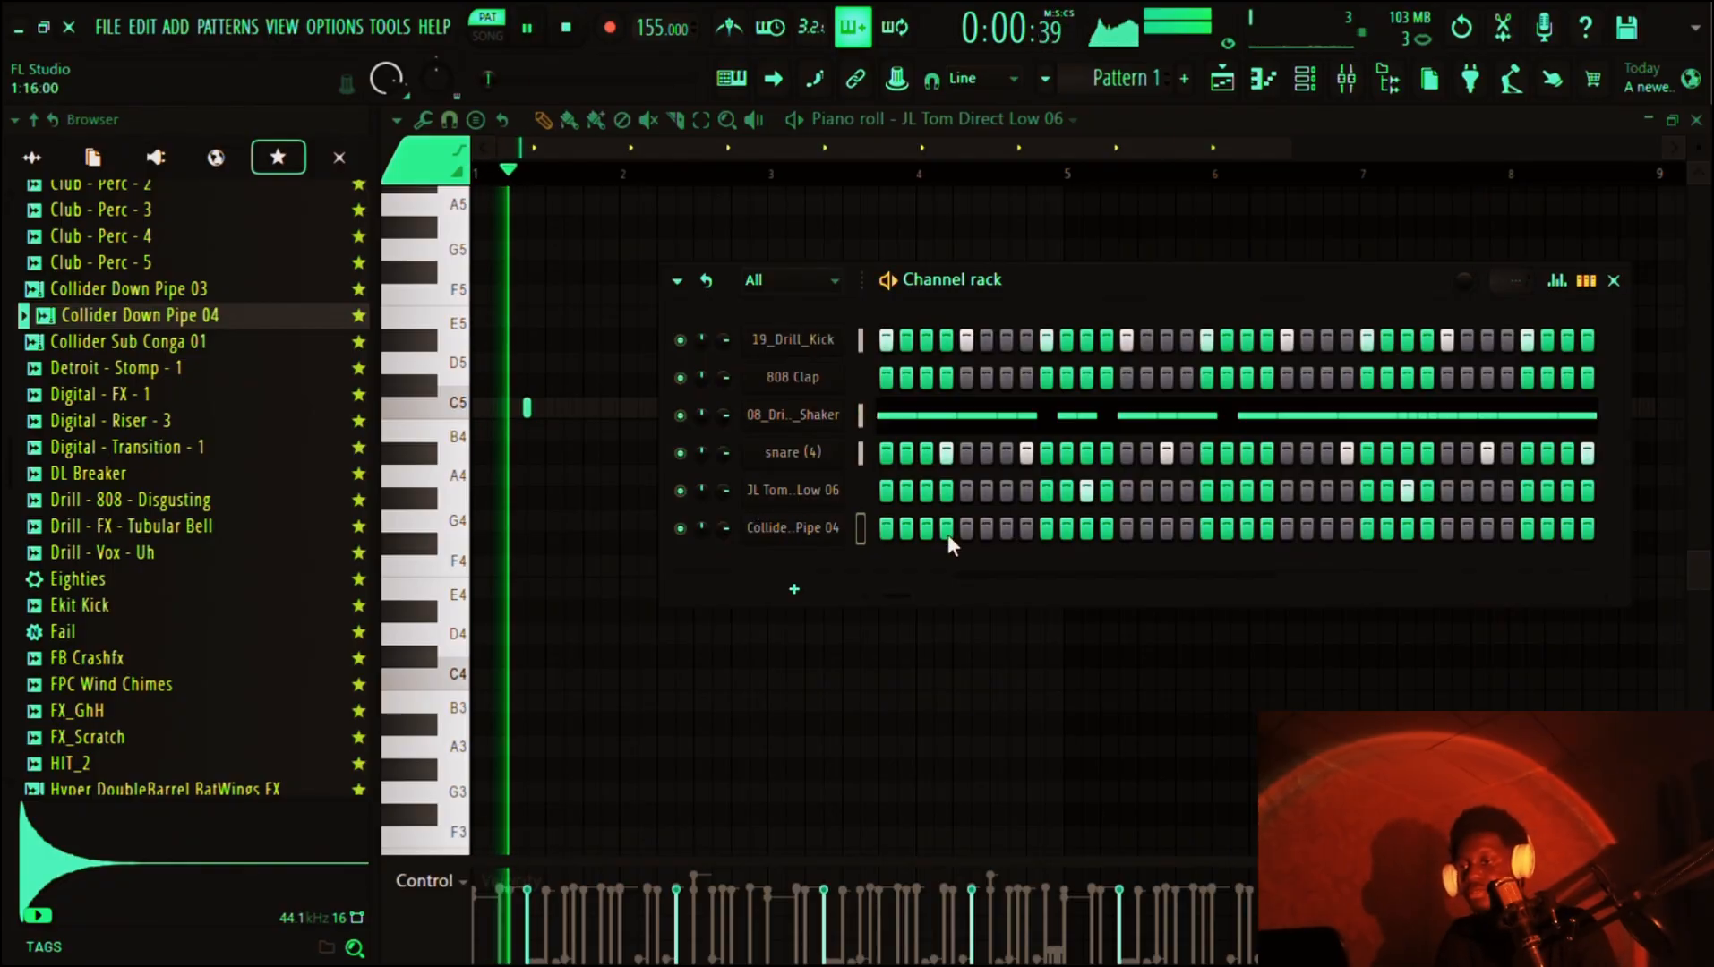
key(space)
drag(901, 594, 805, 596)
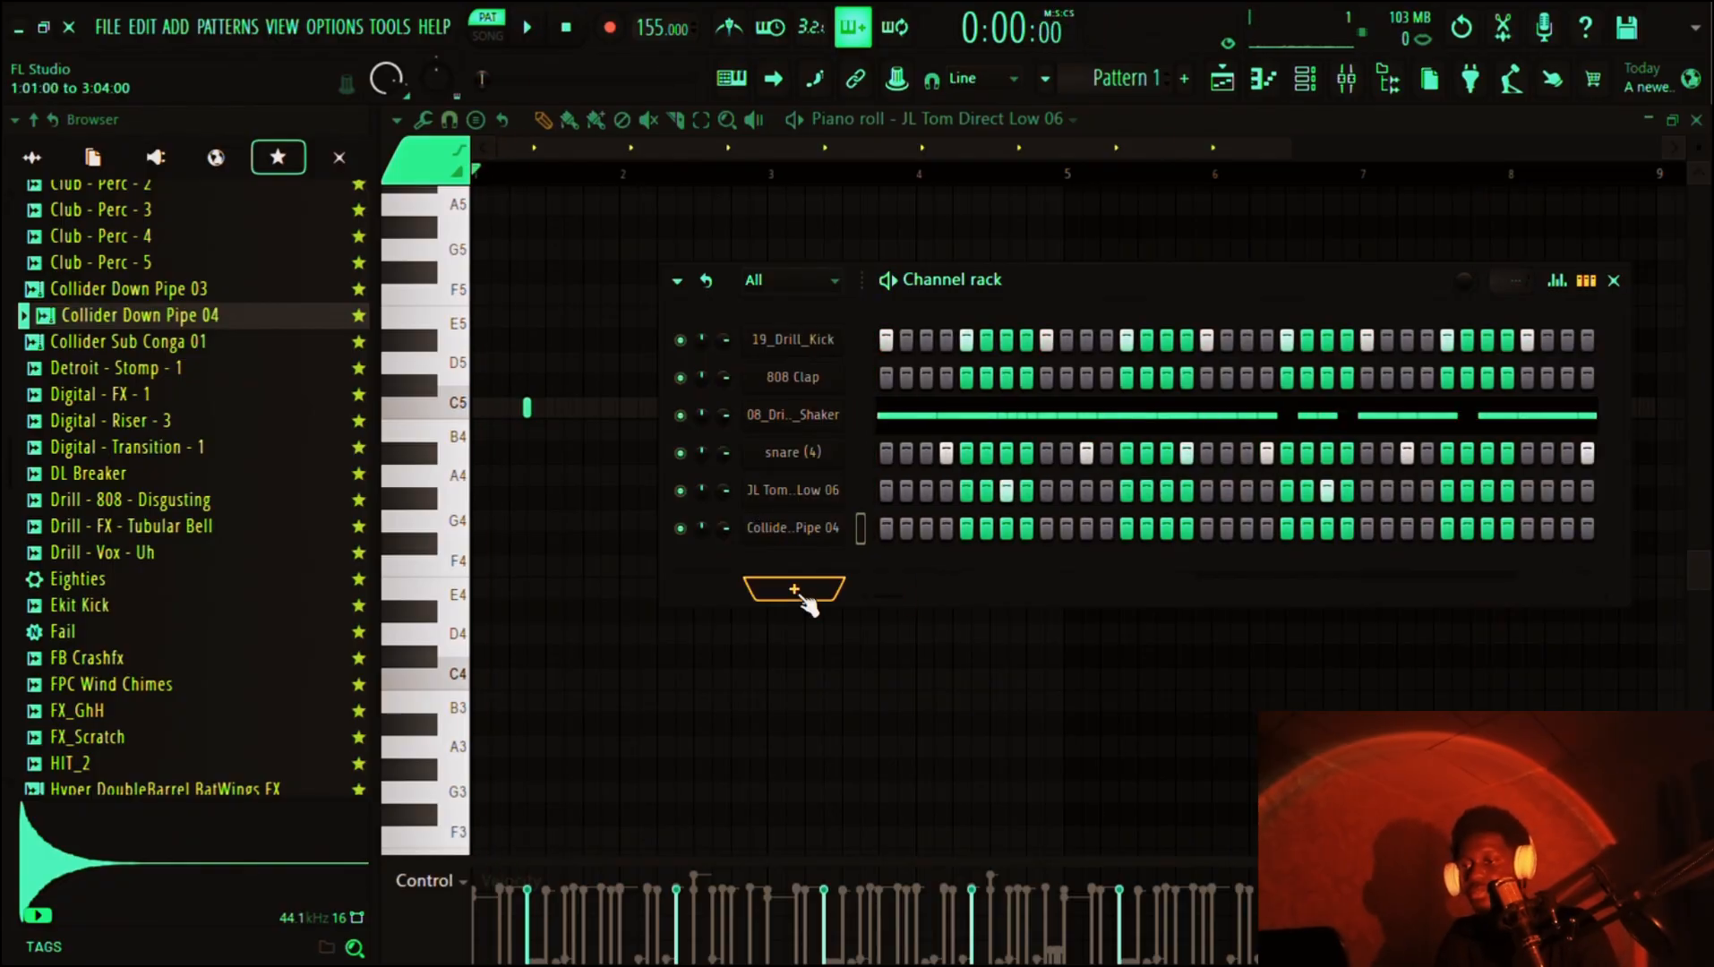
key(space)
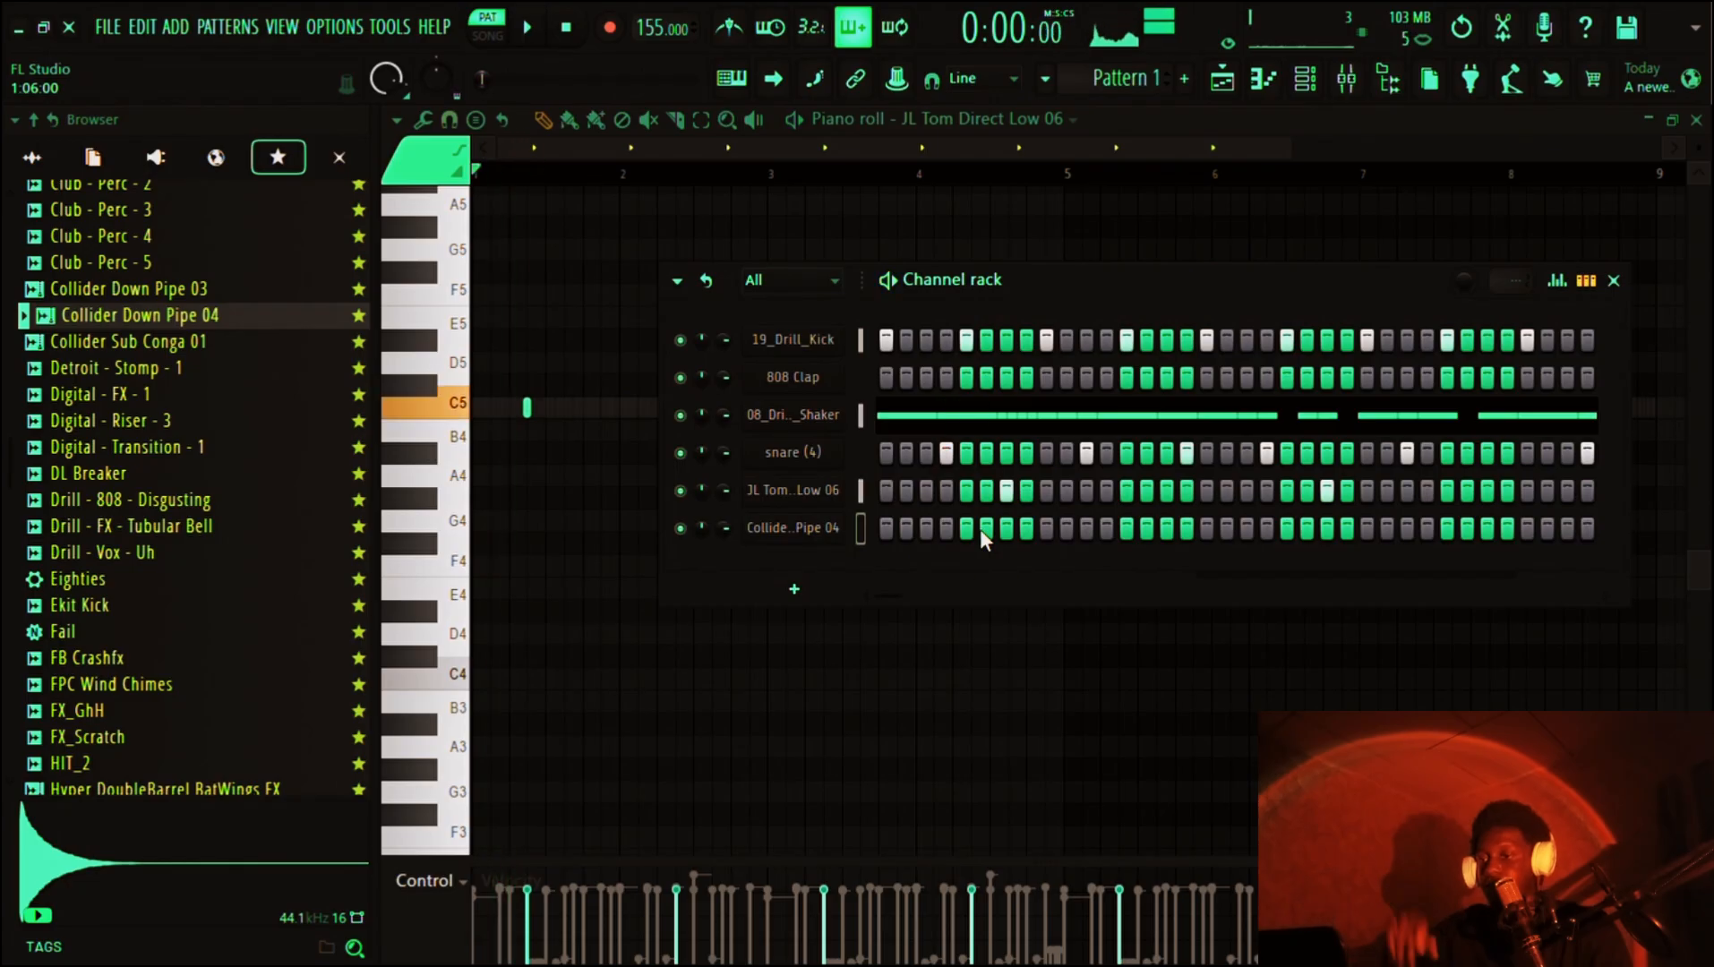
key(space)
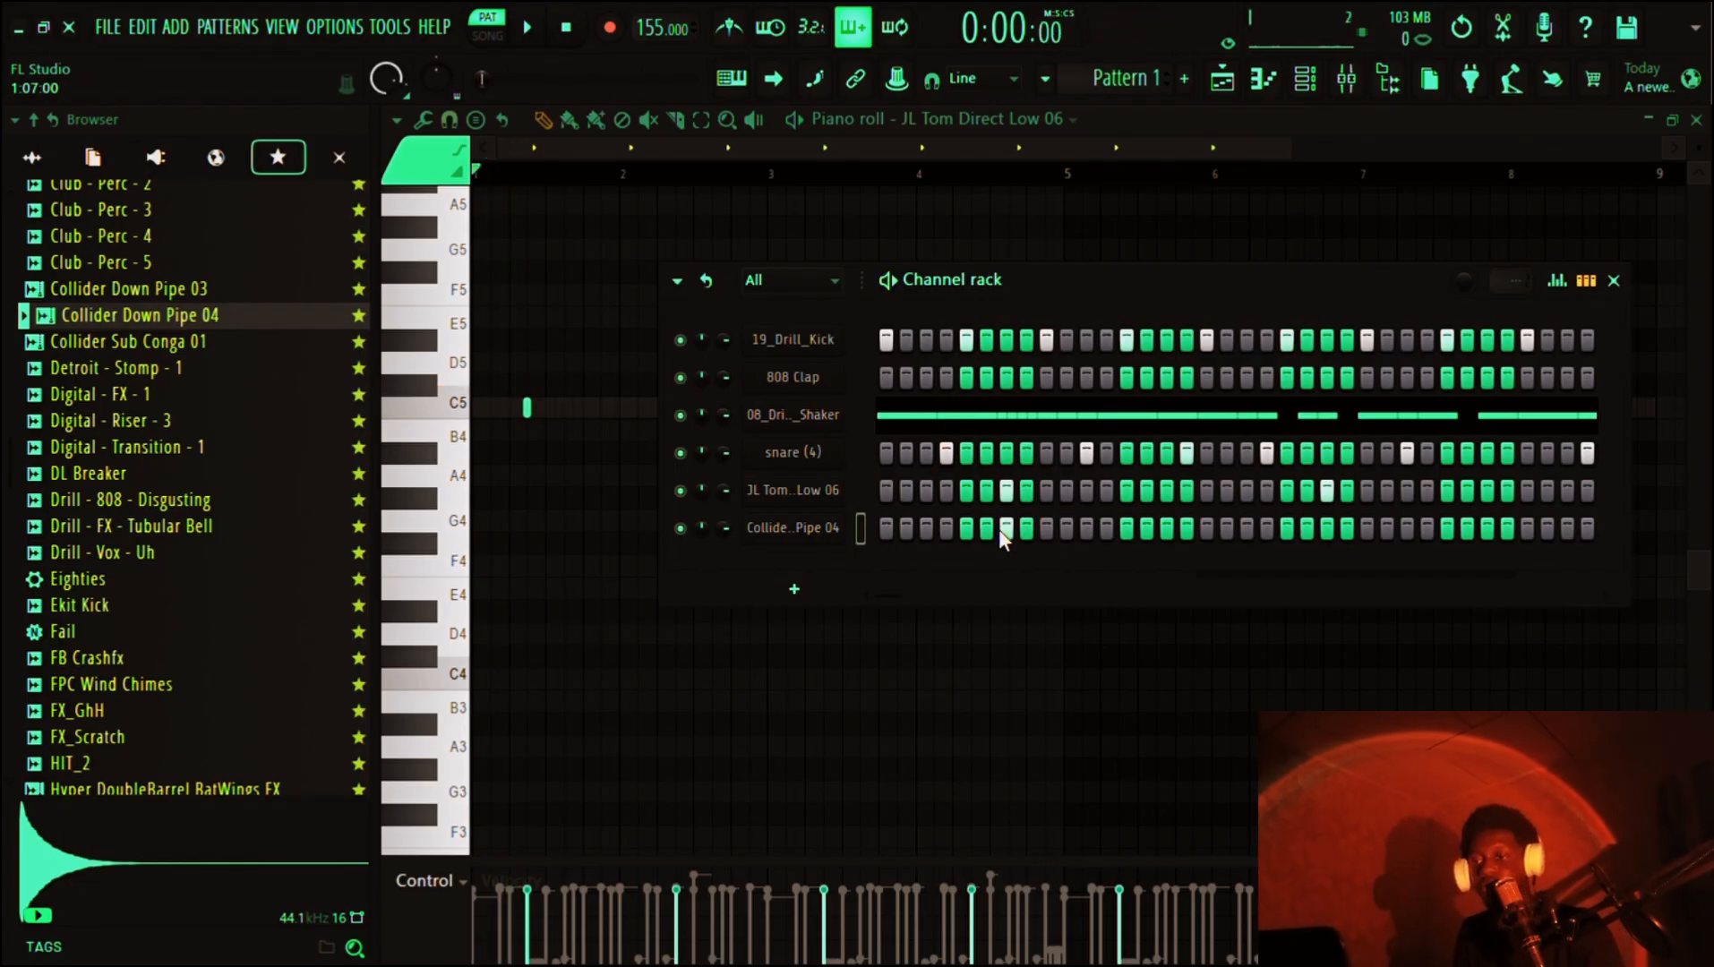
key(space)
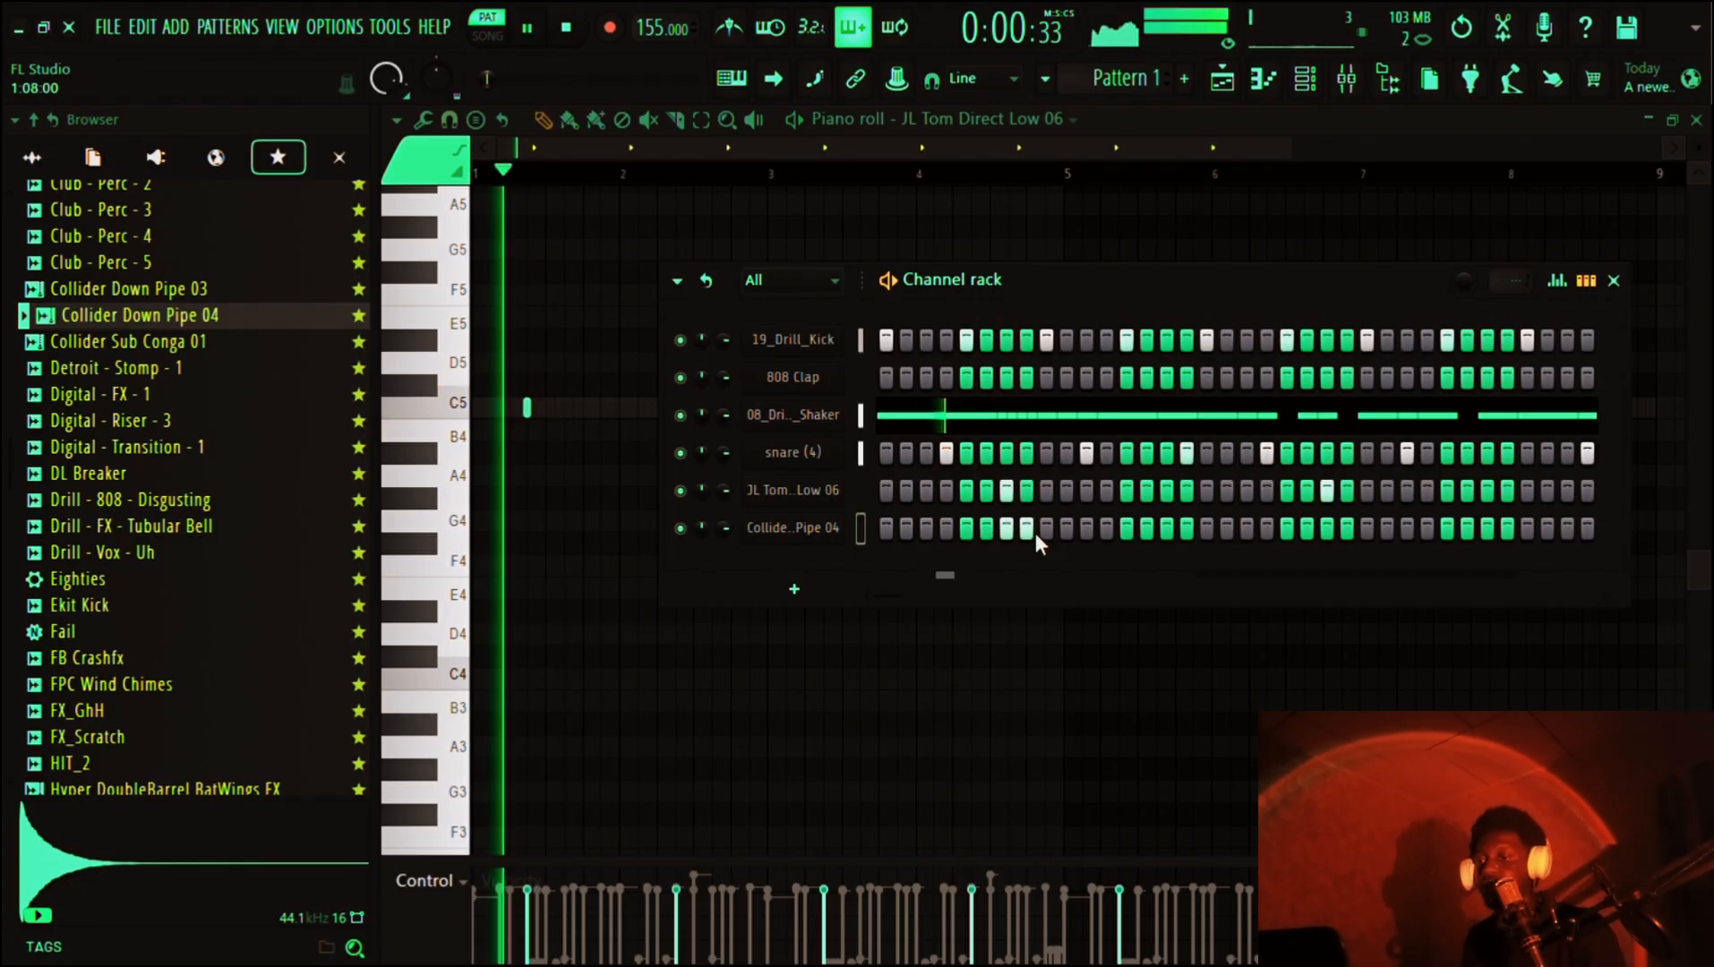
- Add Collider Down Pipe 04 hits on steps 15 and 16 of bar 1, leaving step 17 empty, and play the pattern
key(space)
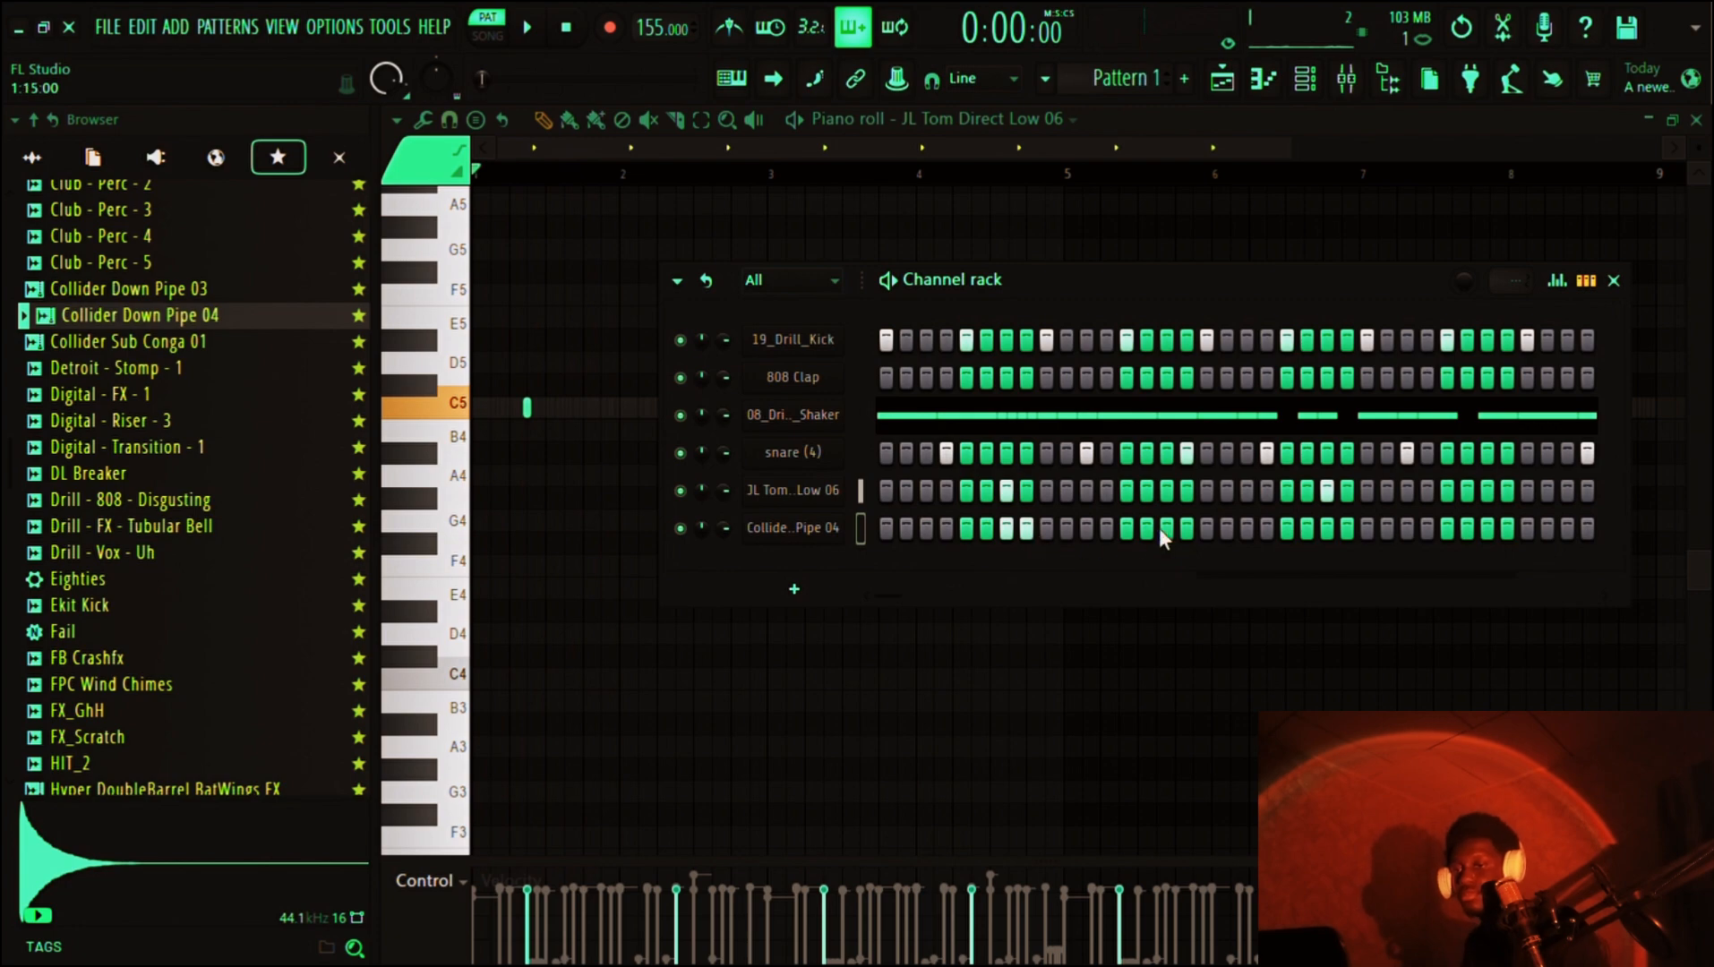
click(1206, 528)
key(space)
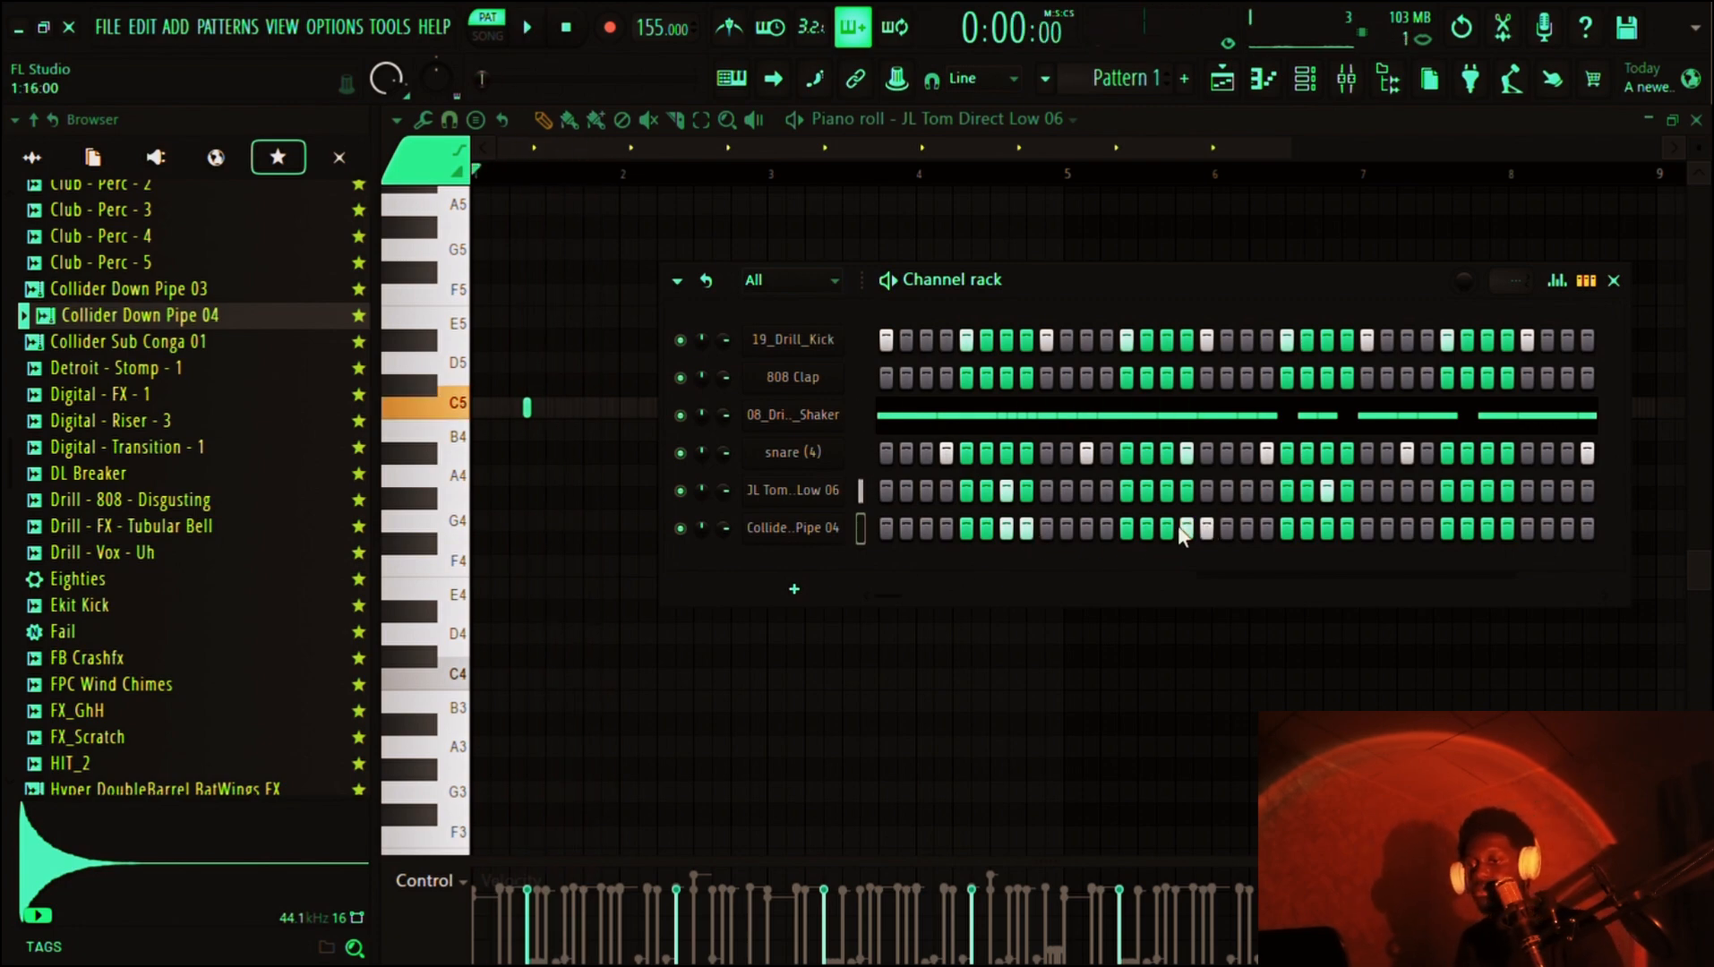
key(space)
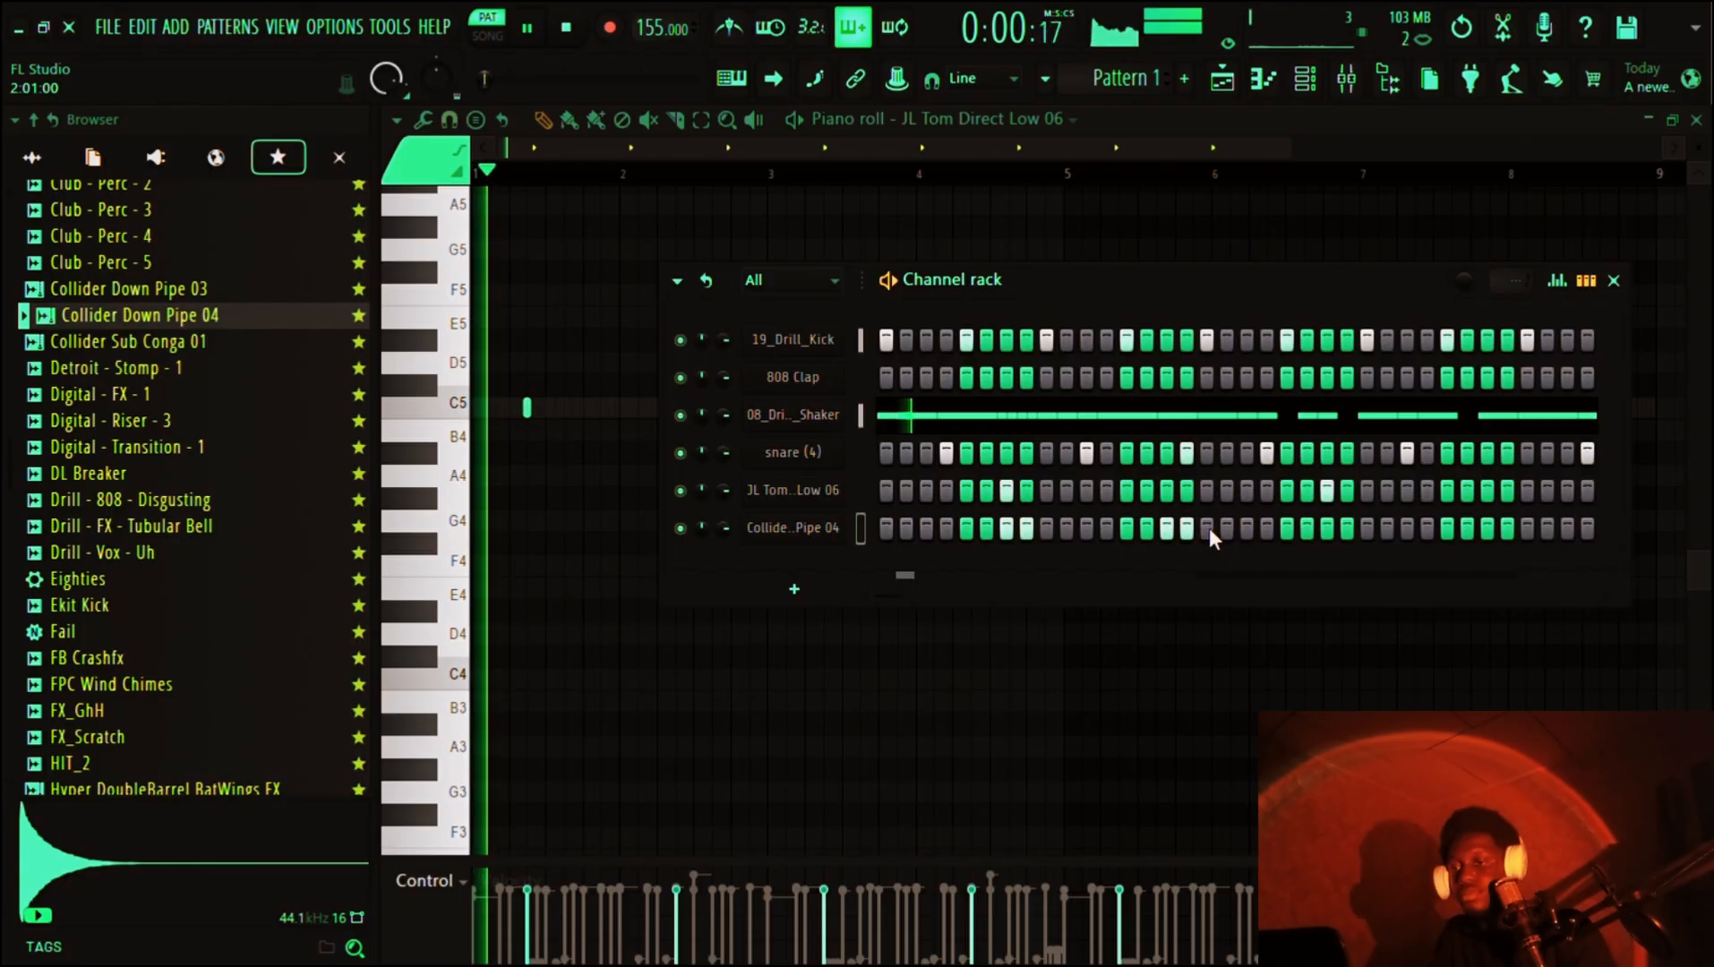
click(1208, 527)
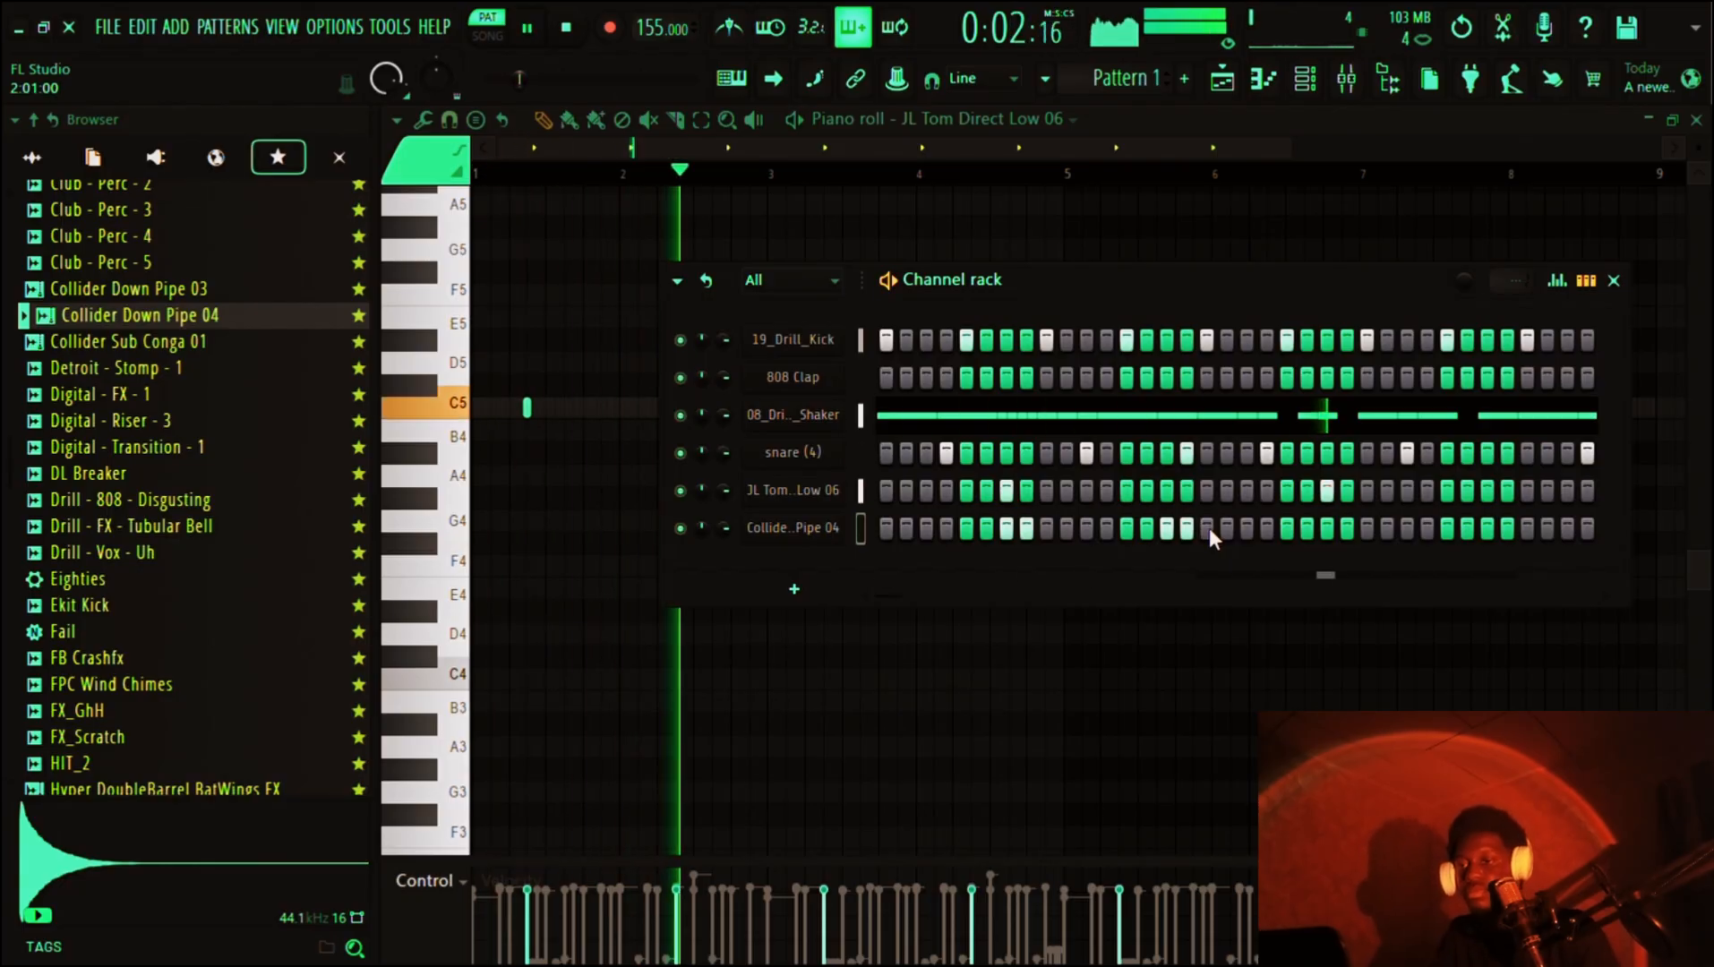
key(space)
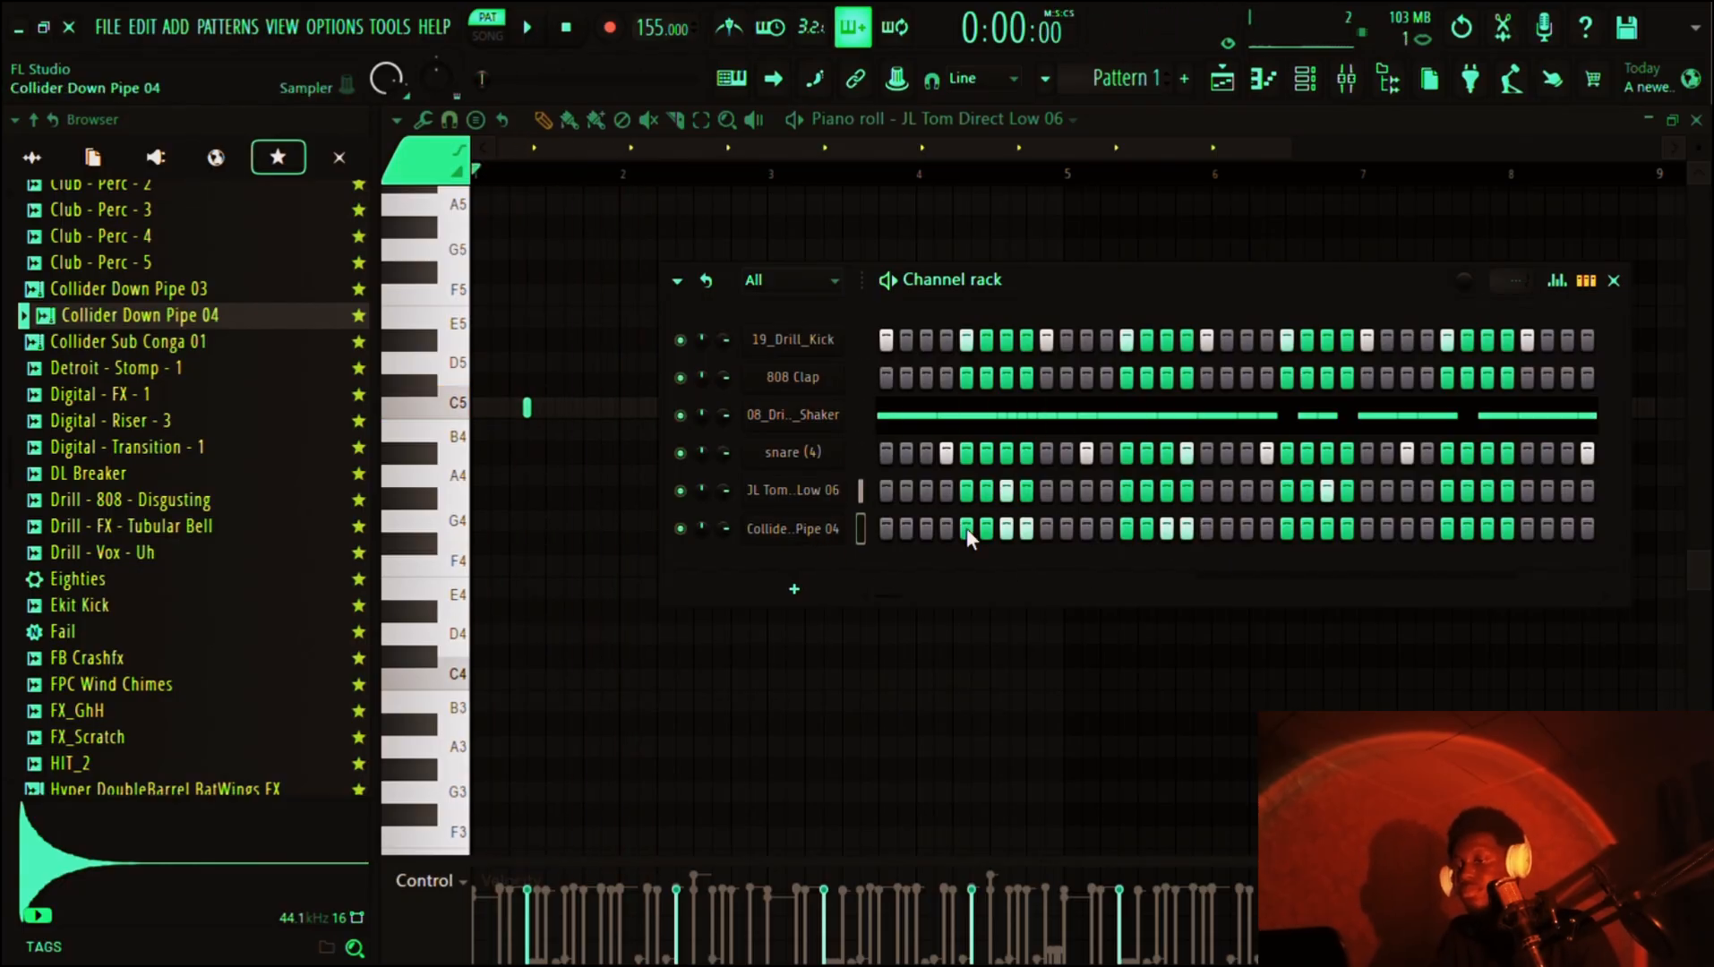
- In the Collider Down Pipe 04 piano roll, copy a pair of C5 hits to steps 9 and 10 of bar 2
key(F7)
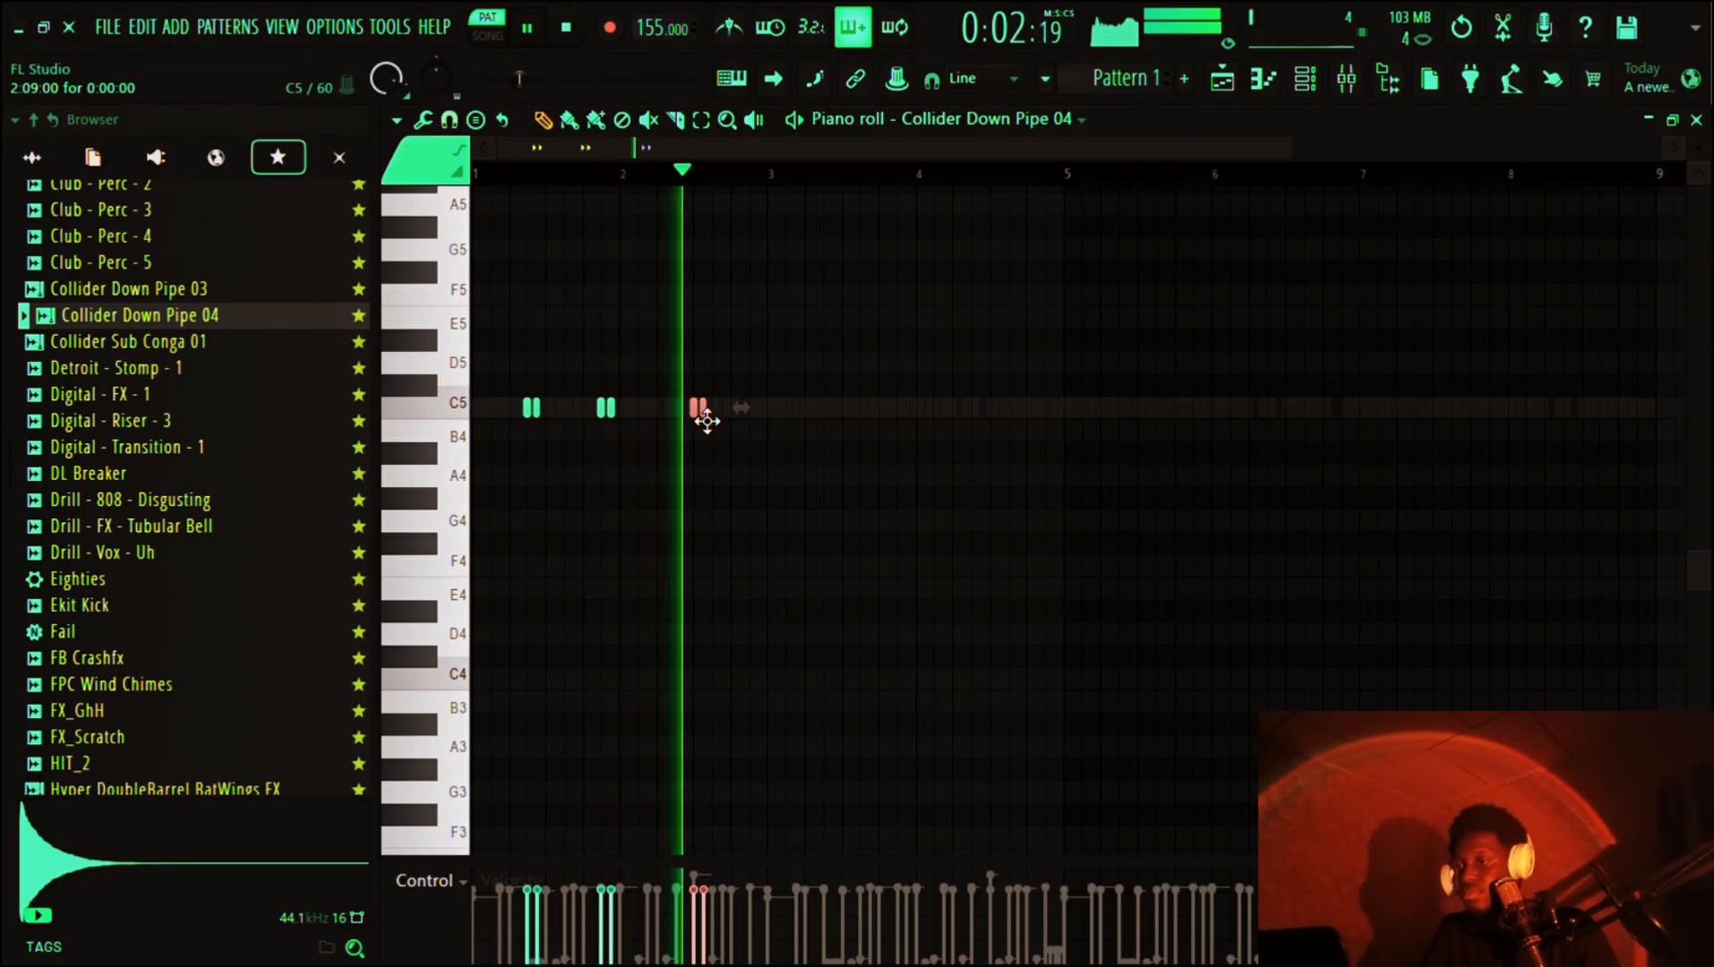
drag(707, 420, 702, 417)
scroll(702, 417, up, 3)
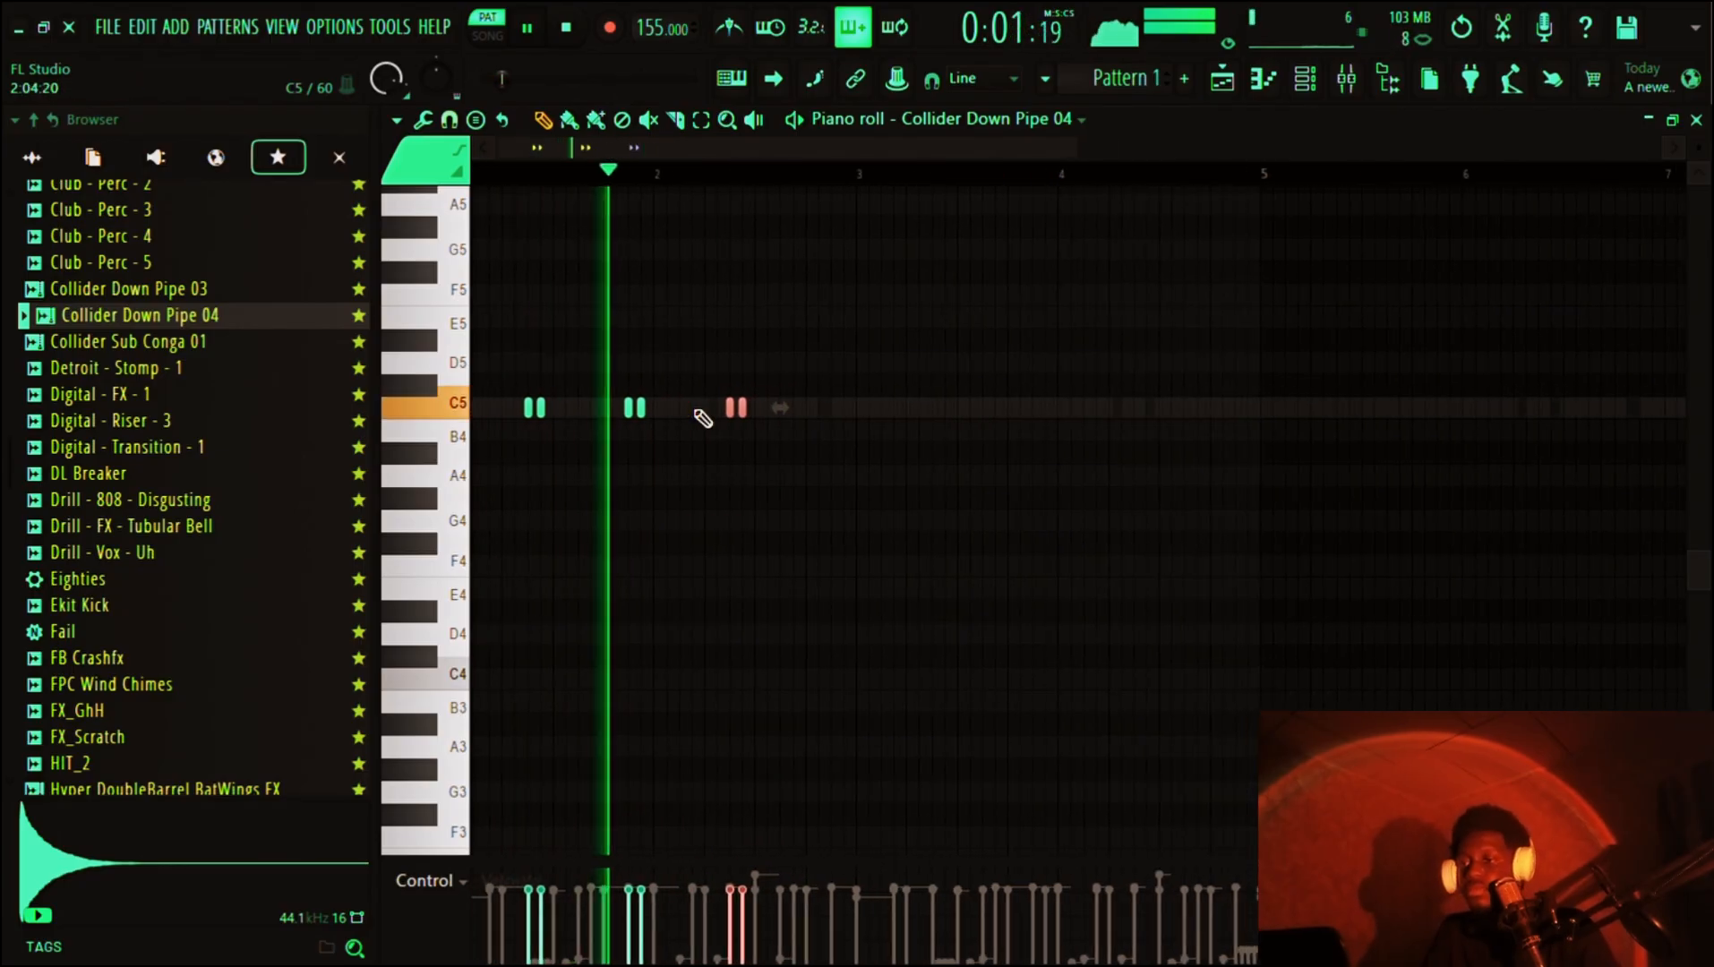
scroll(703, 418, up, 1)
key(space)
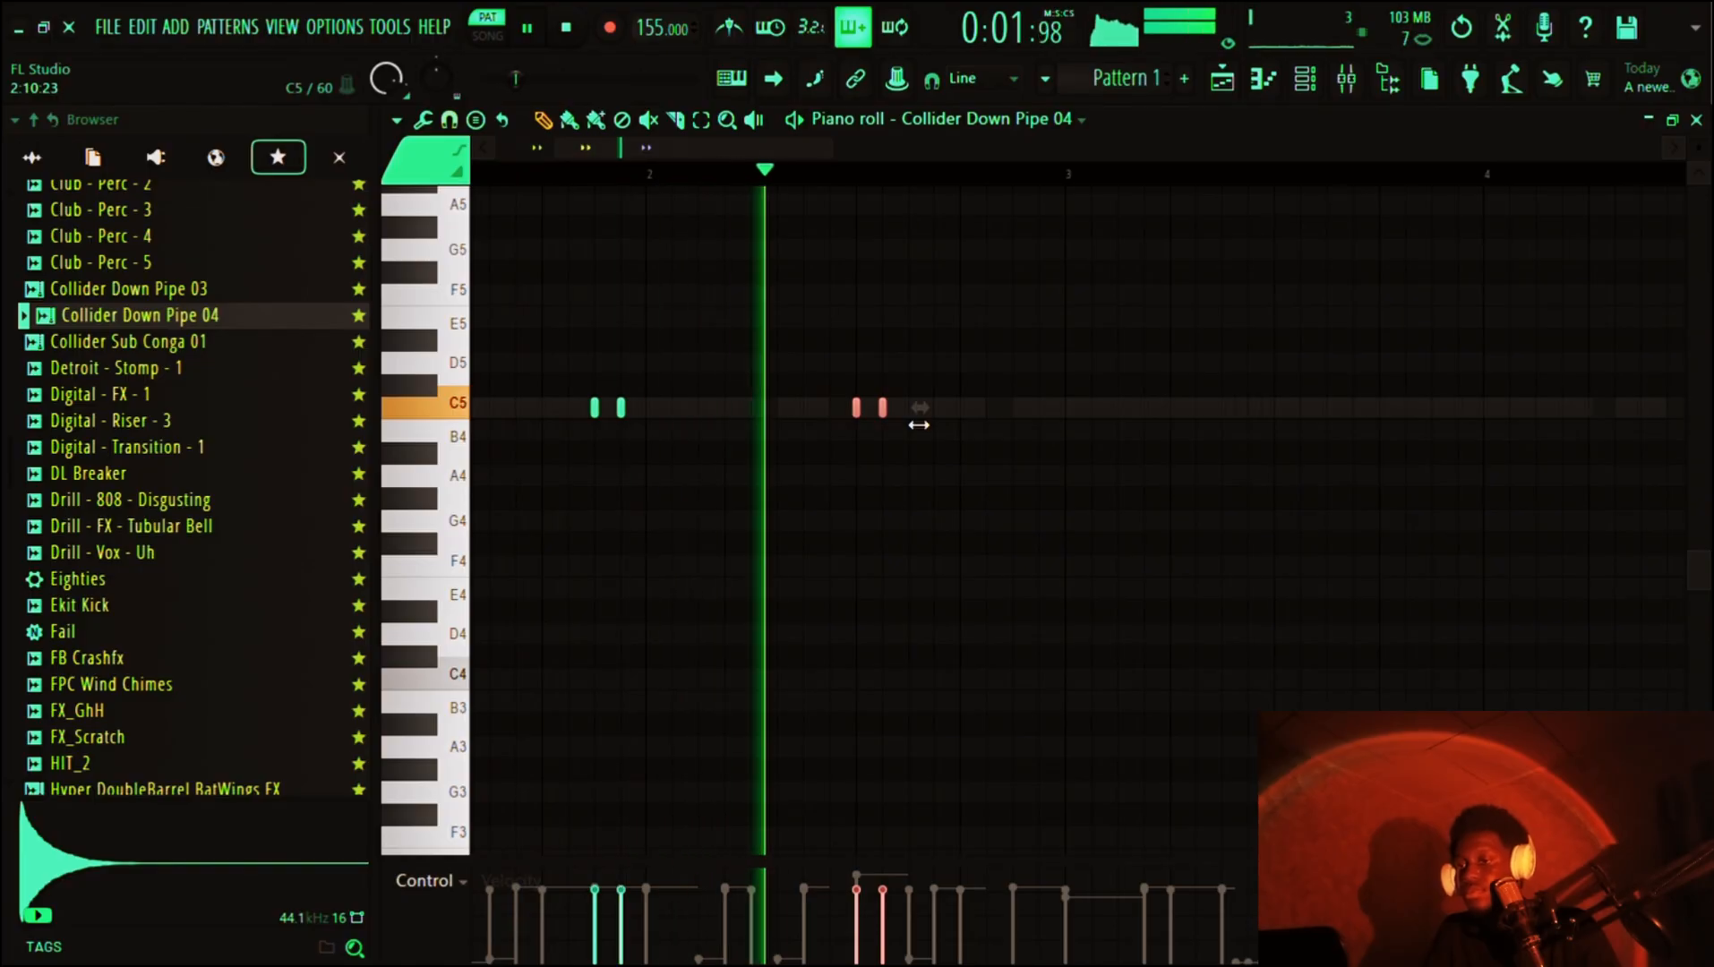
- Copy the C5 pair to steps 13 and 14 of bar 2, and add single hits on step 15 and at the start of bar 3
key(shift+Right)
key(shift+Left)
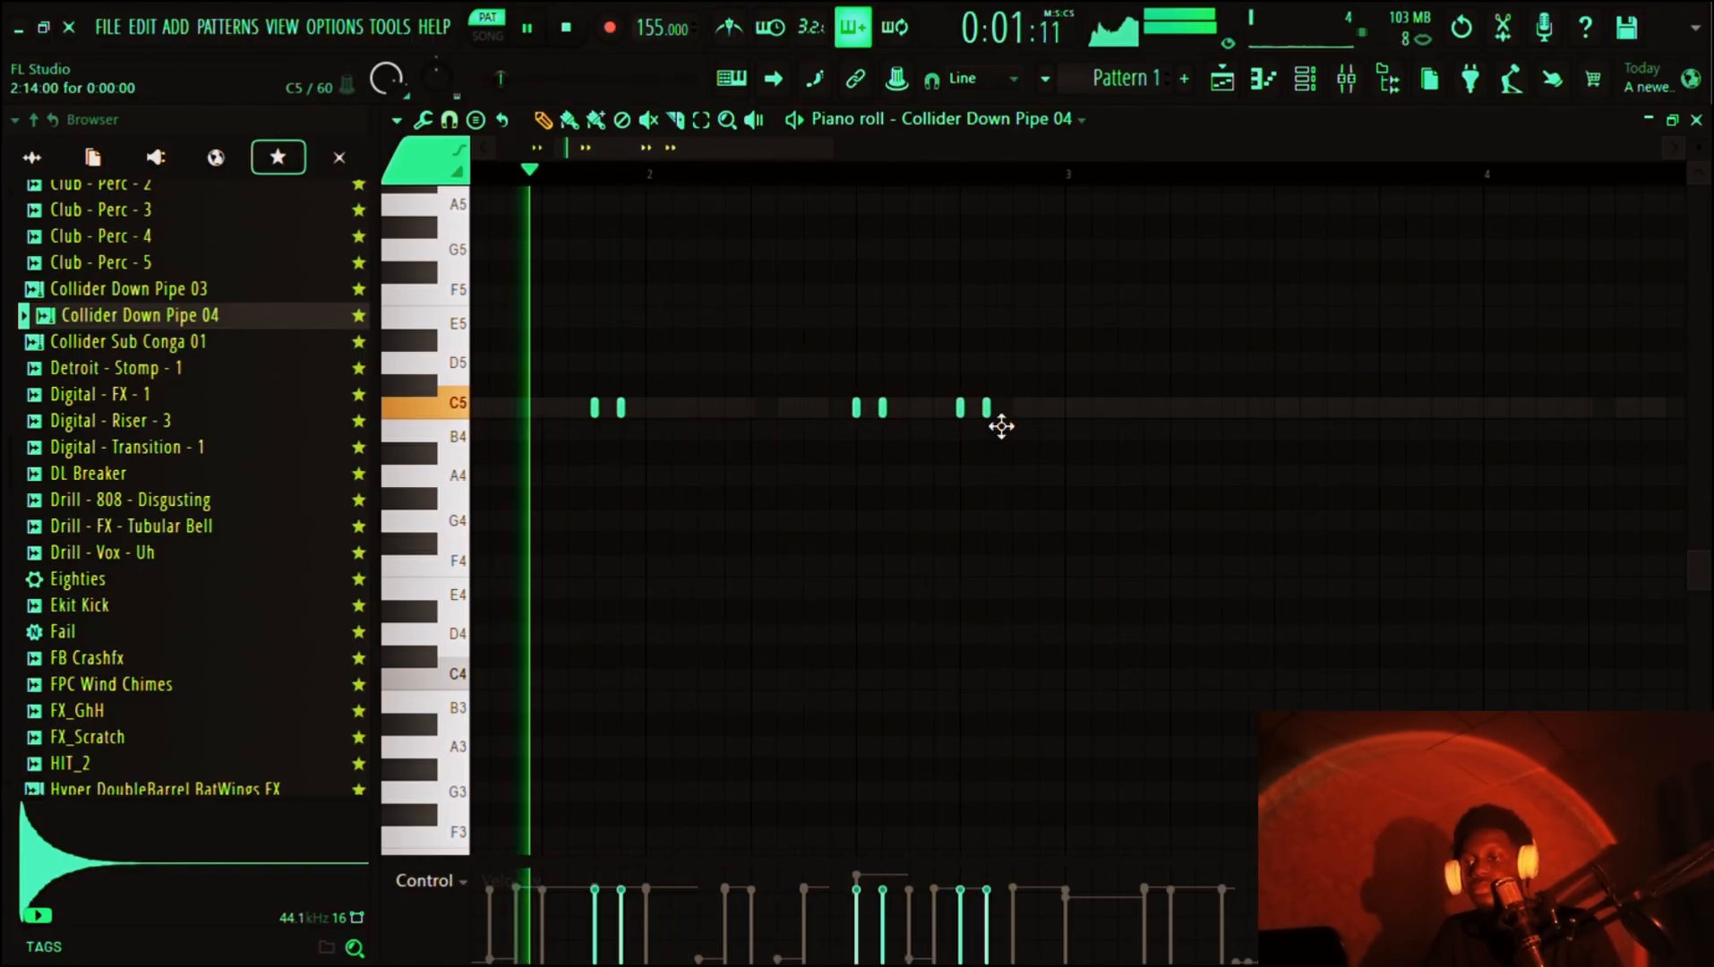
click(1015, 414)
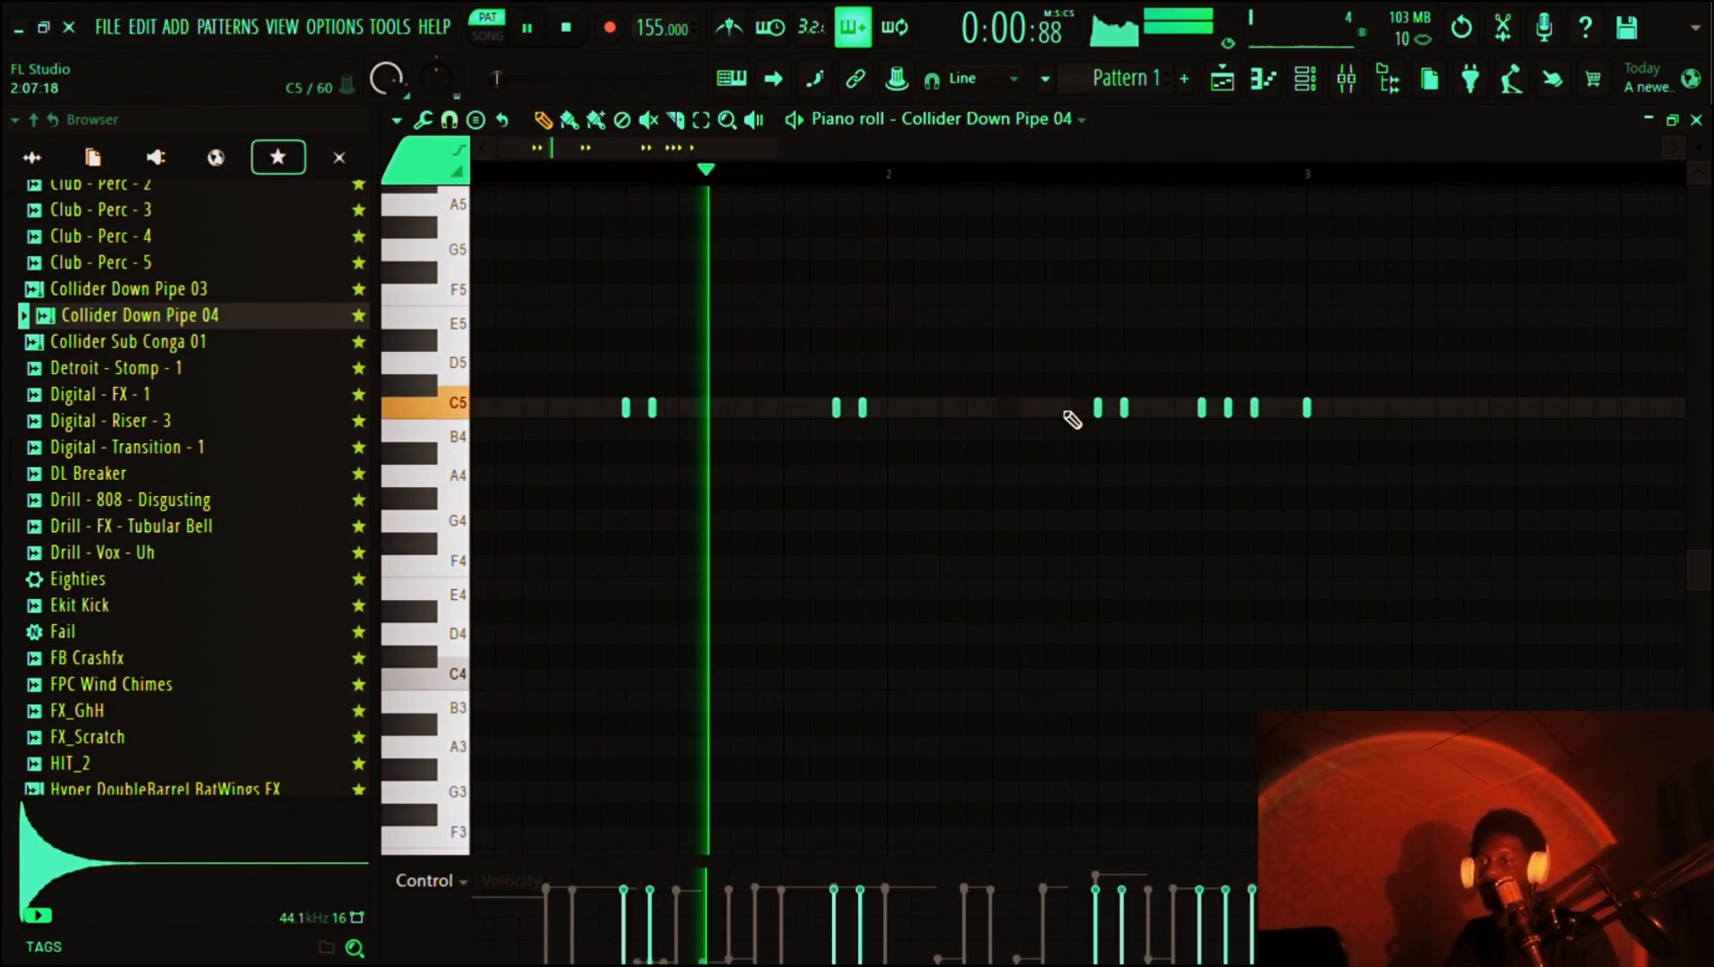
- Duplicate the two-bar pipe phrase and shift the copy earlier so it lines up with bars 3 and 4
scroll(1076, 422, down, 2)
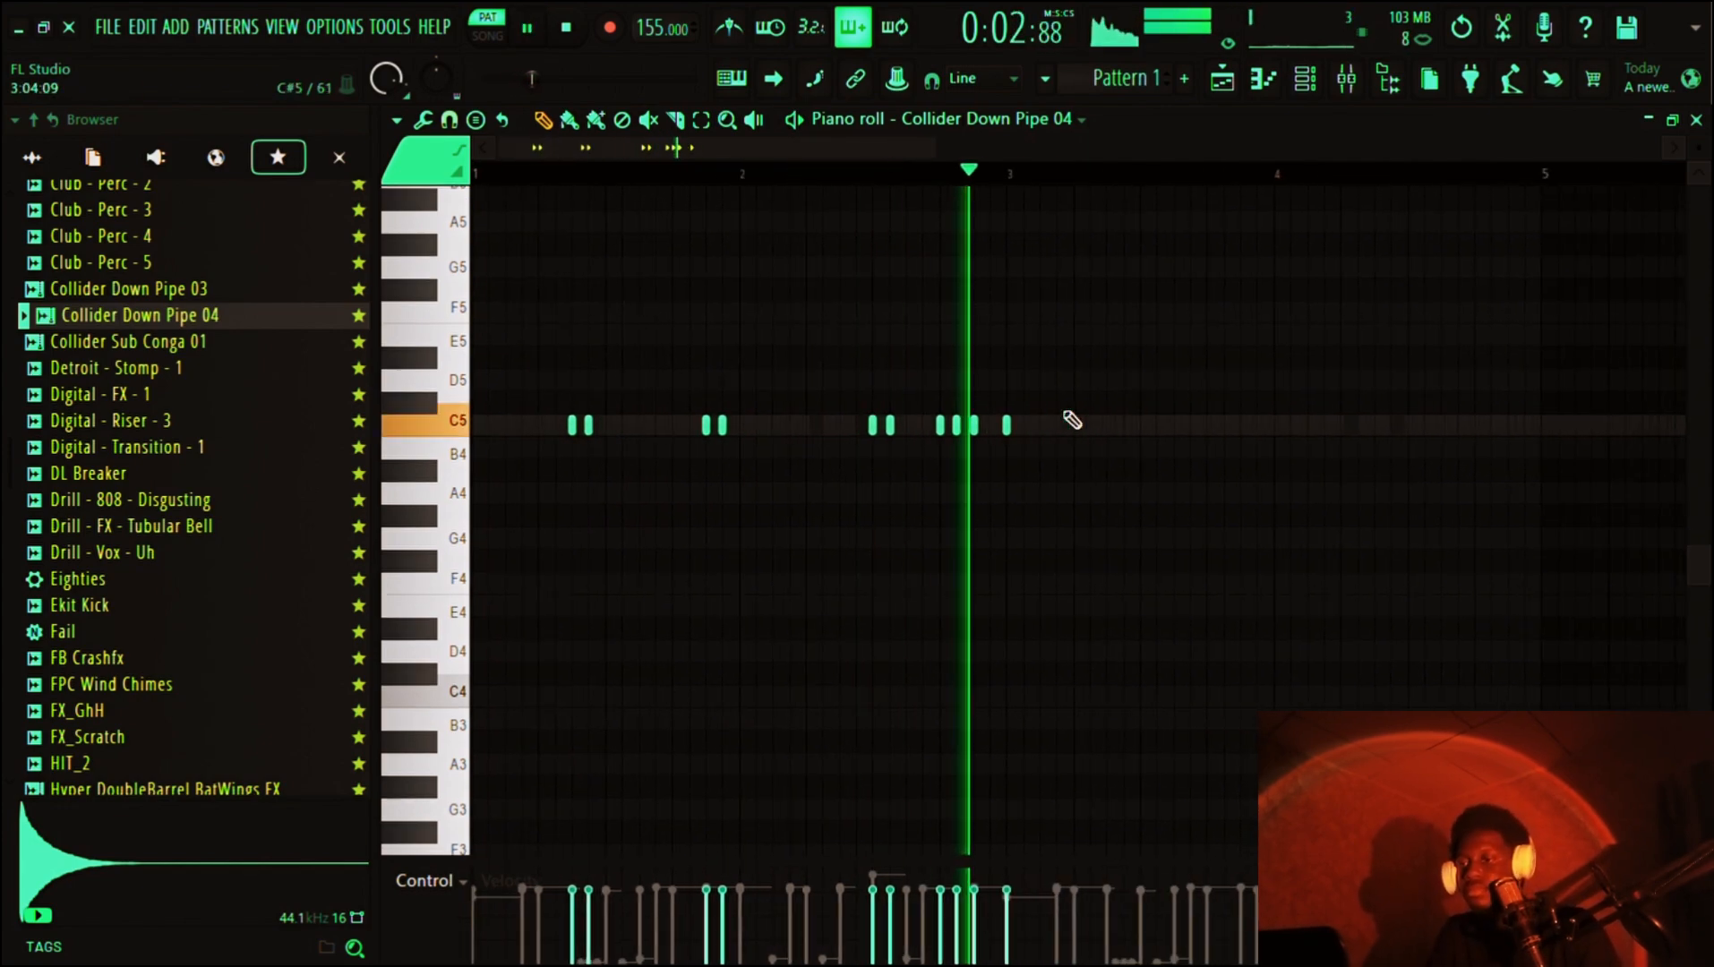
drag(1068, 421, 559, 464)
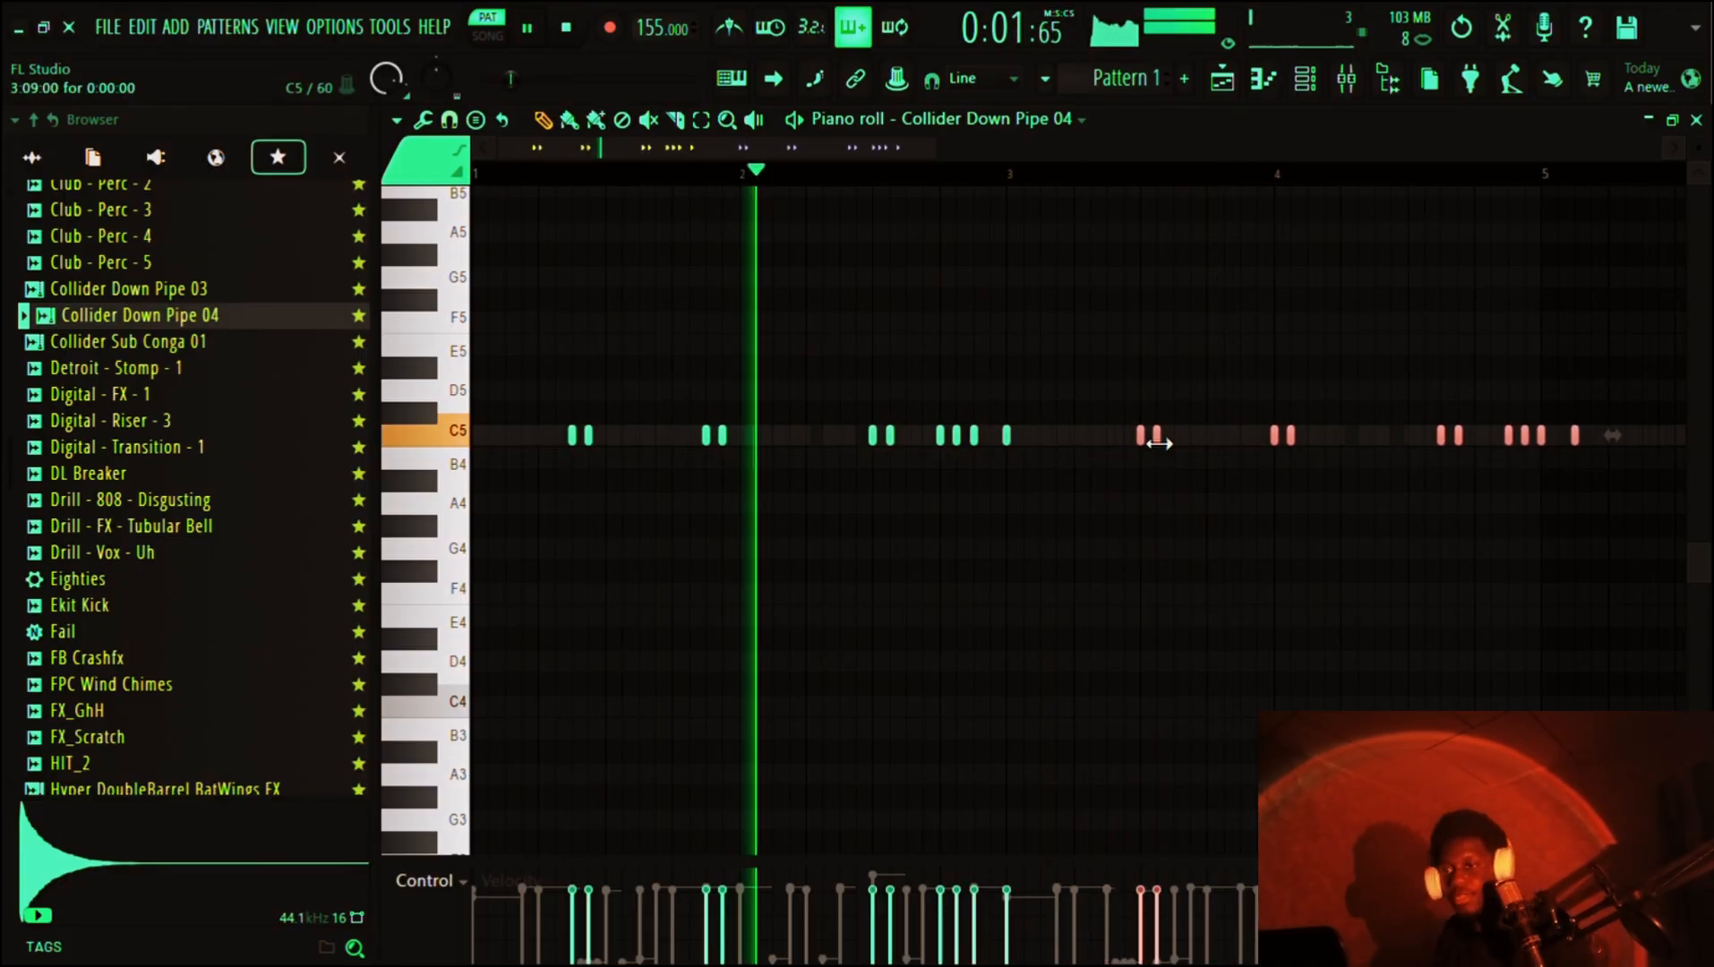
key(shift+Left)
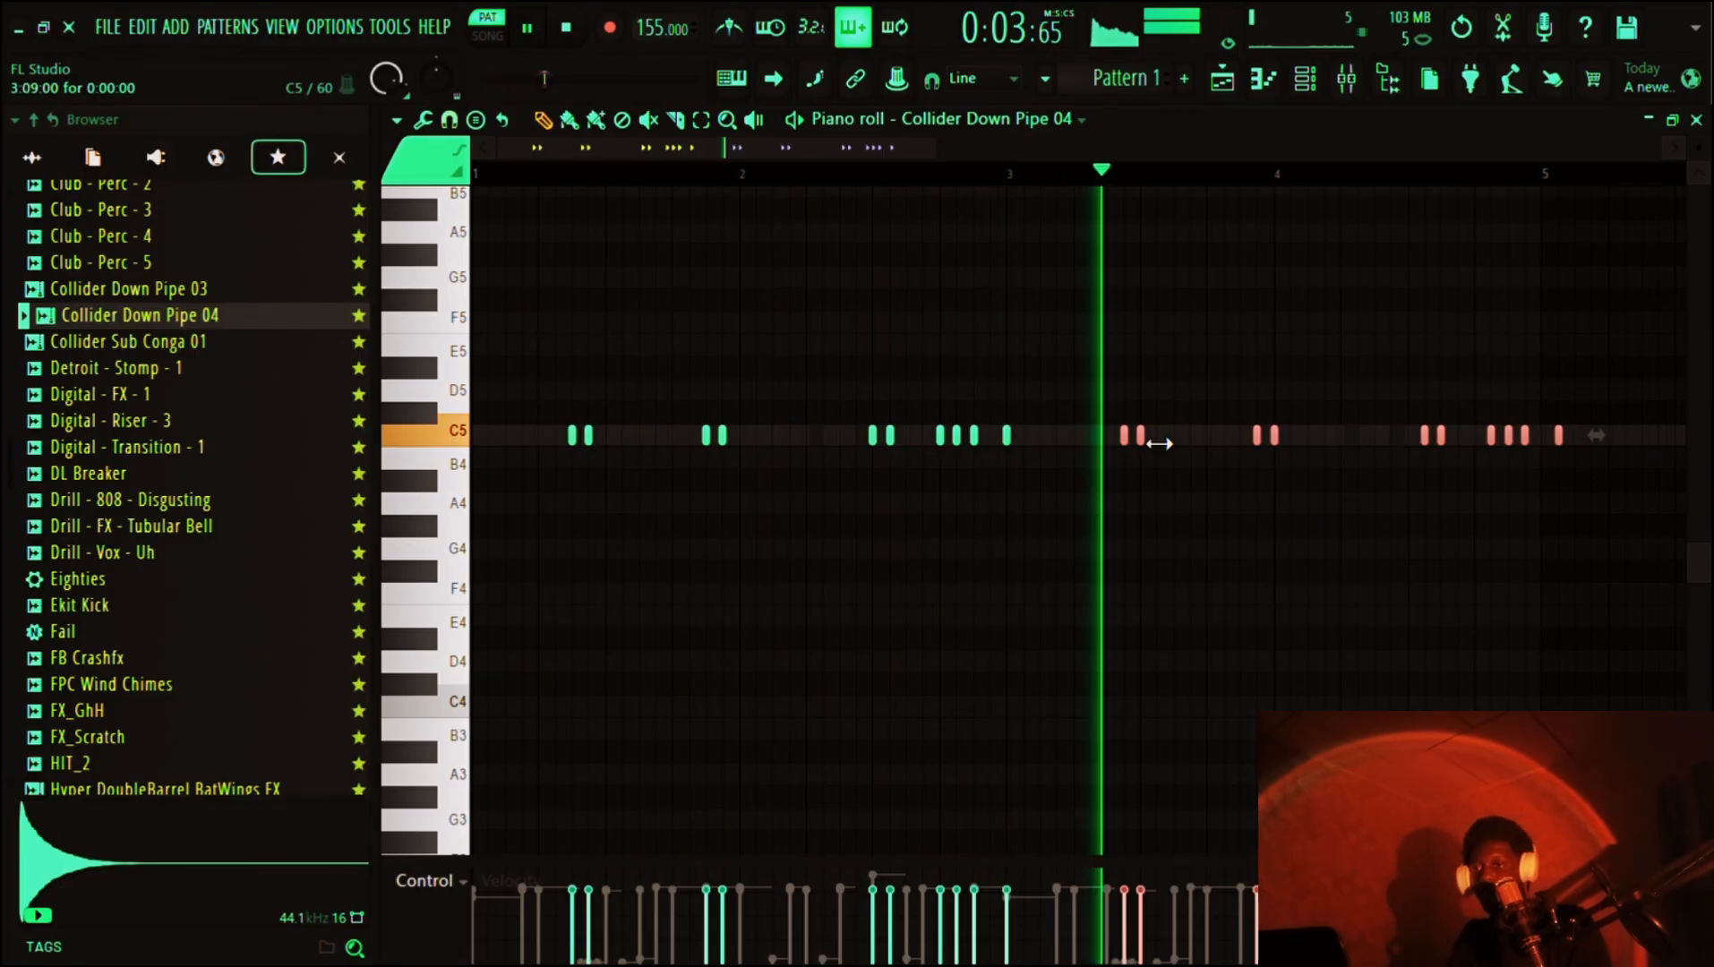
key(shift+Left)
scroll(1498, 544, down, 2)
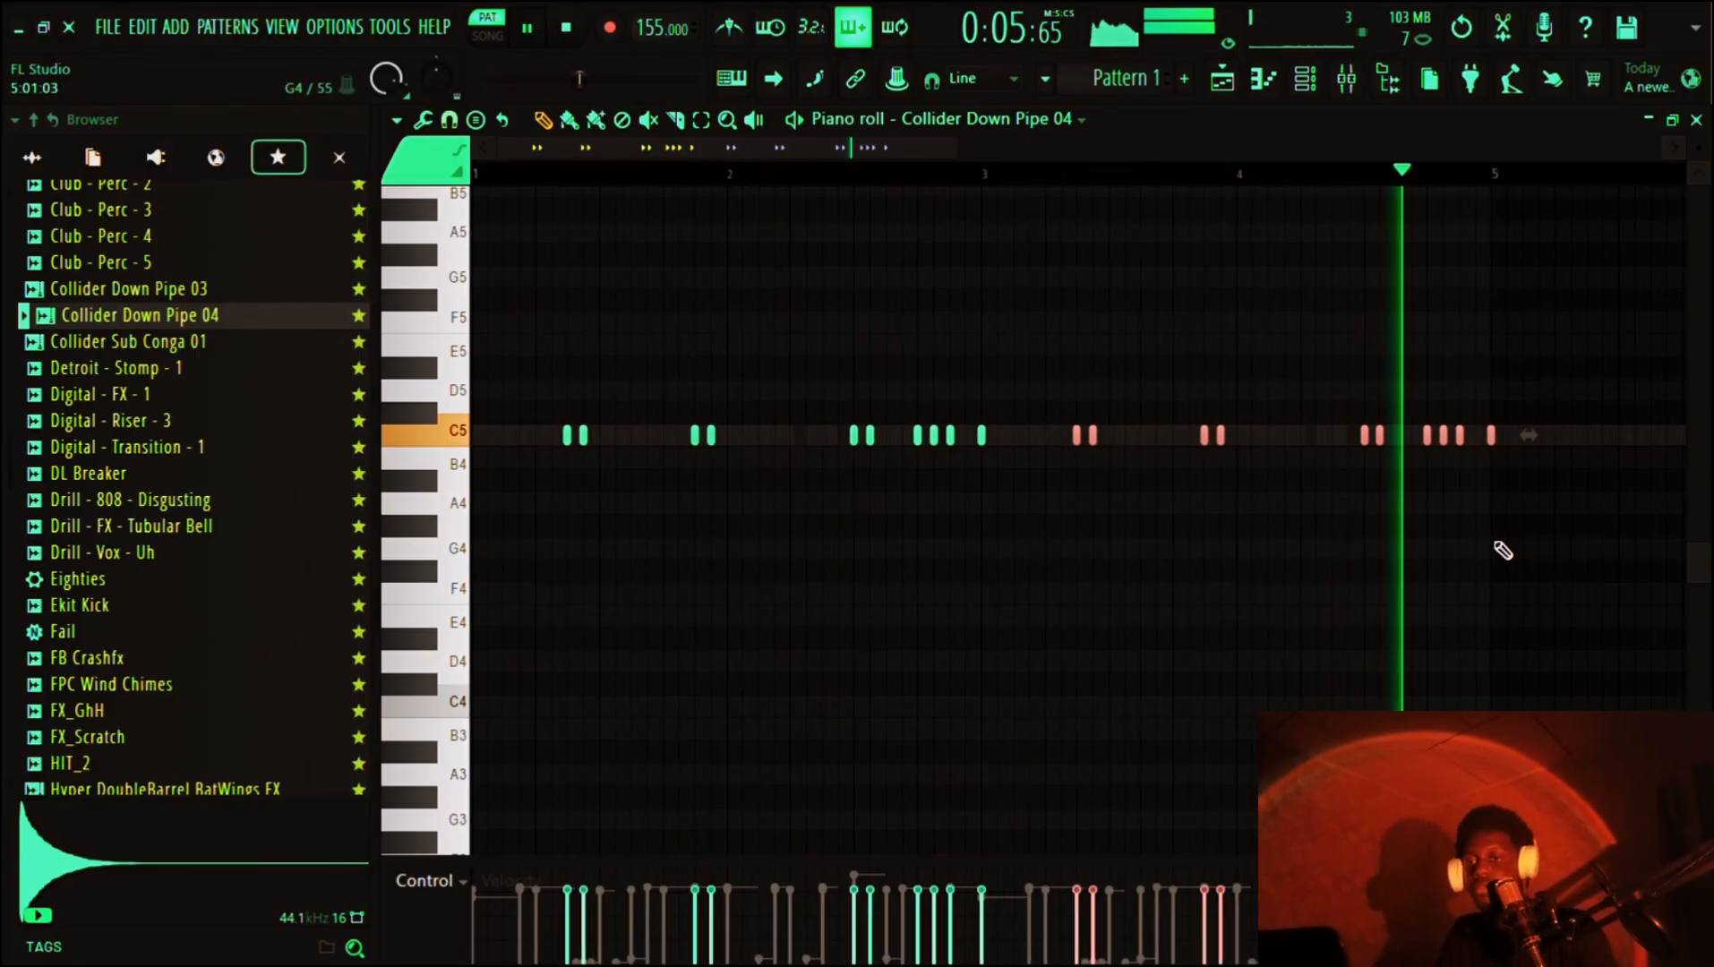
- Duplicate all pipe notes into bars 5 to 8, shift the copy later to match the original timing, and play the pattern
key(ctrl+a)
key(space)
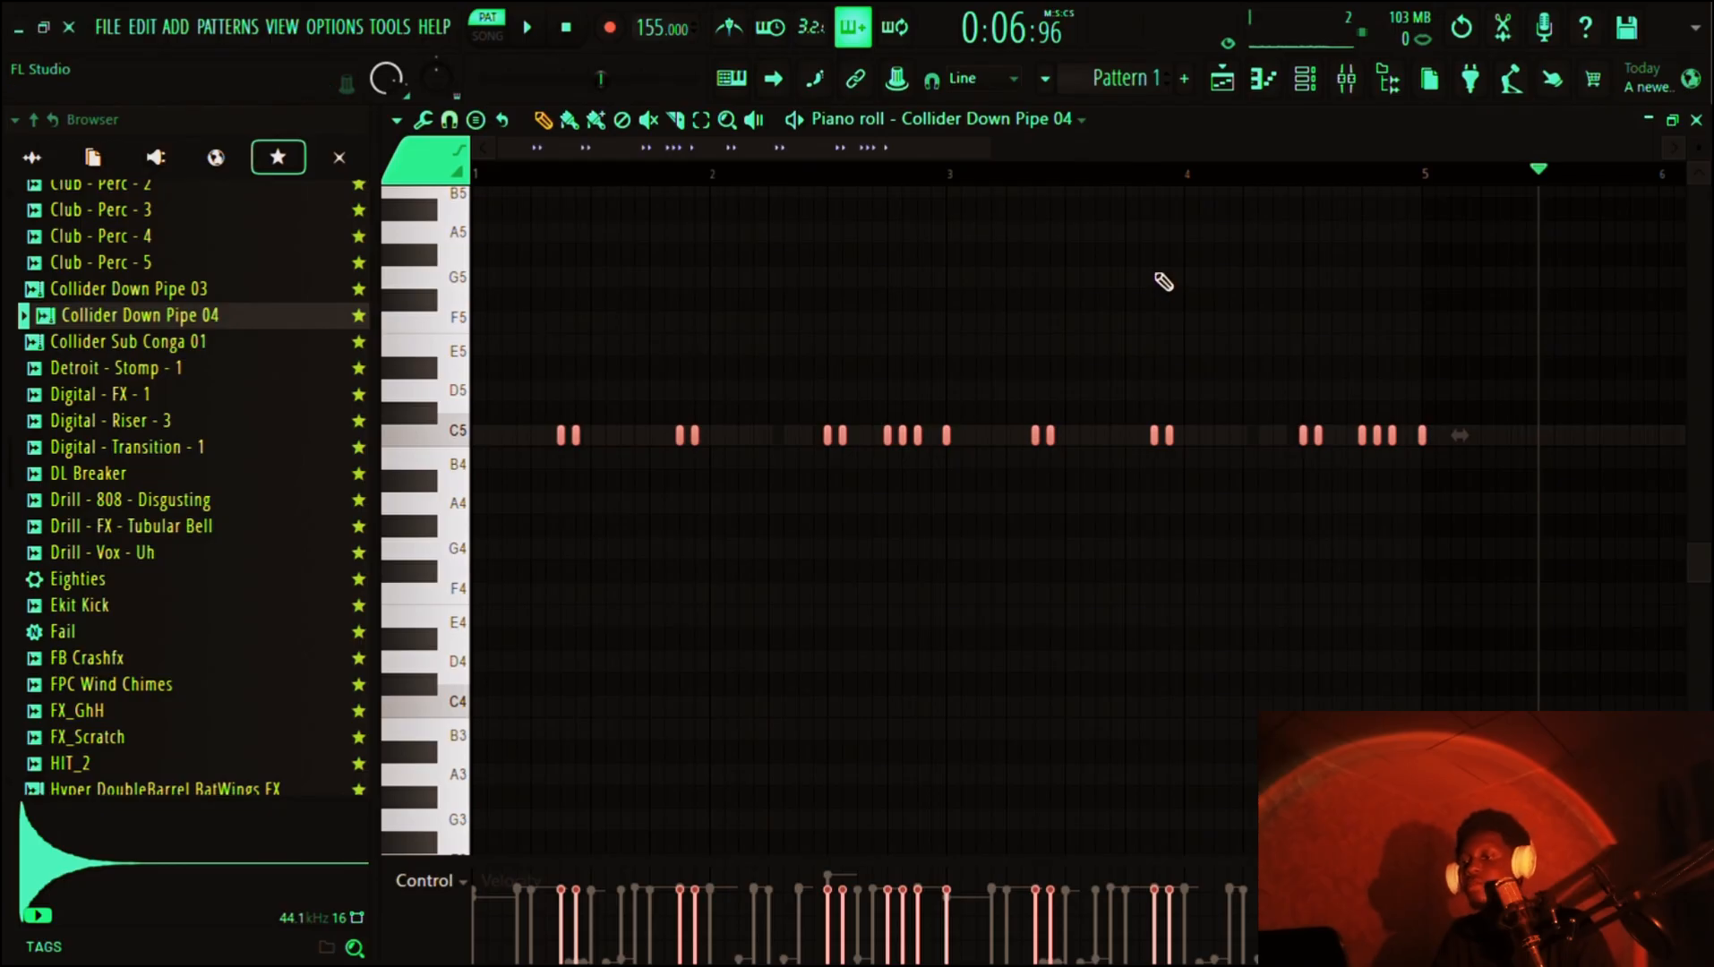
key(ctrl+b)
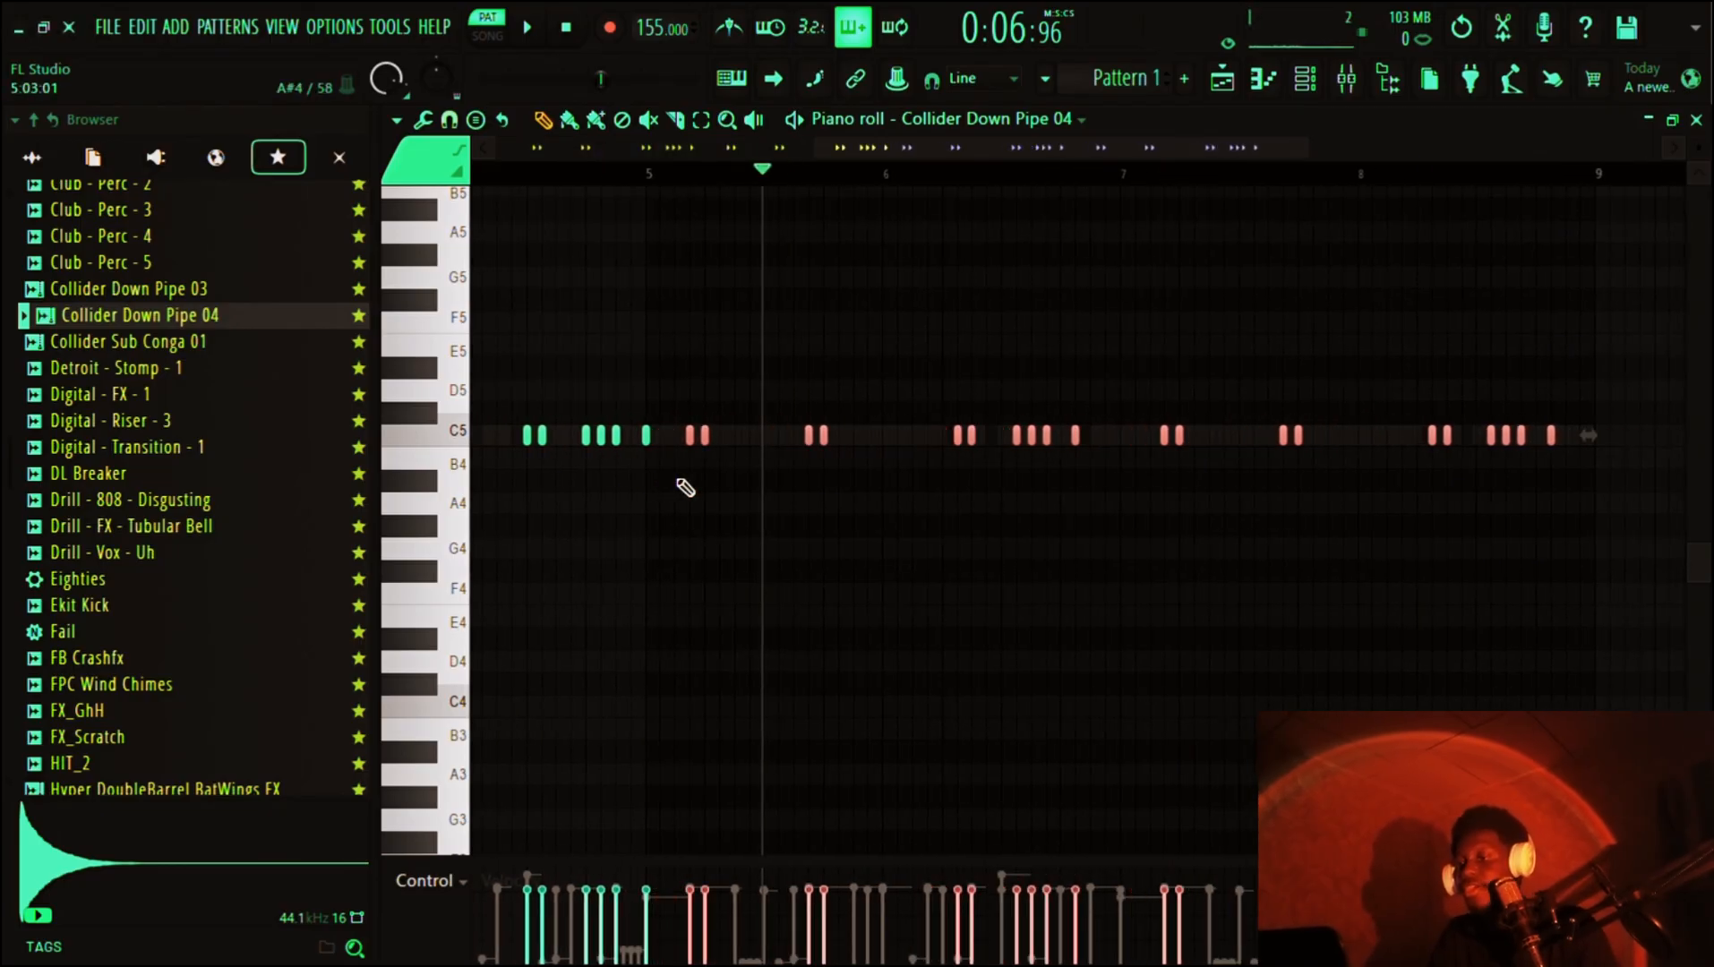
key(space)
key(shift+Right)
key(space)
key(space)
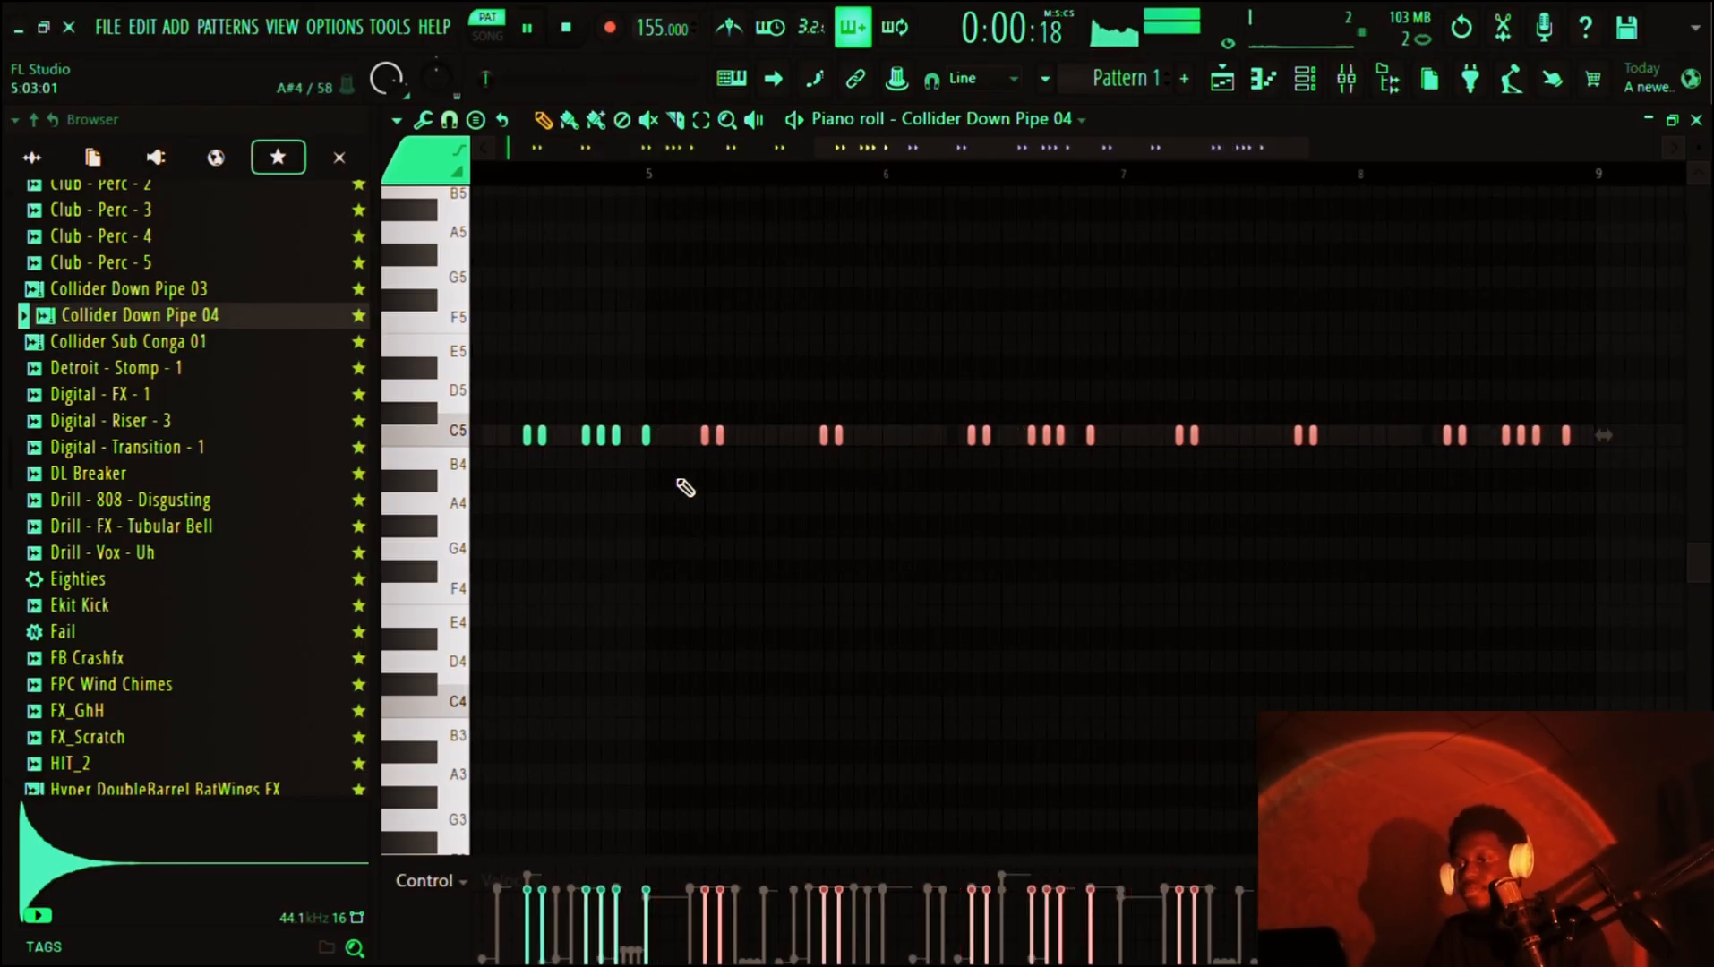
scroll(685, 489, down, 2)
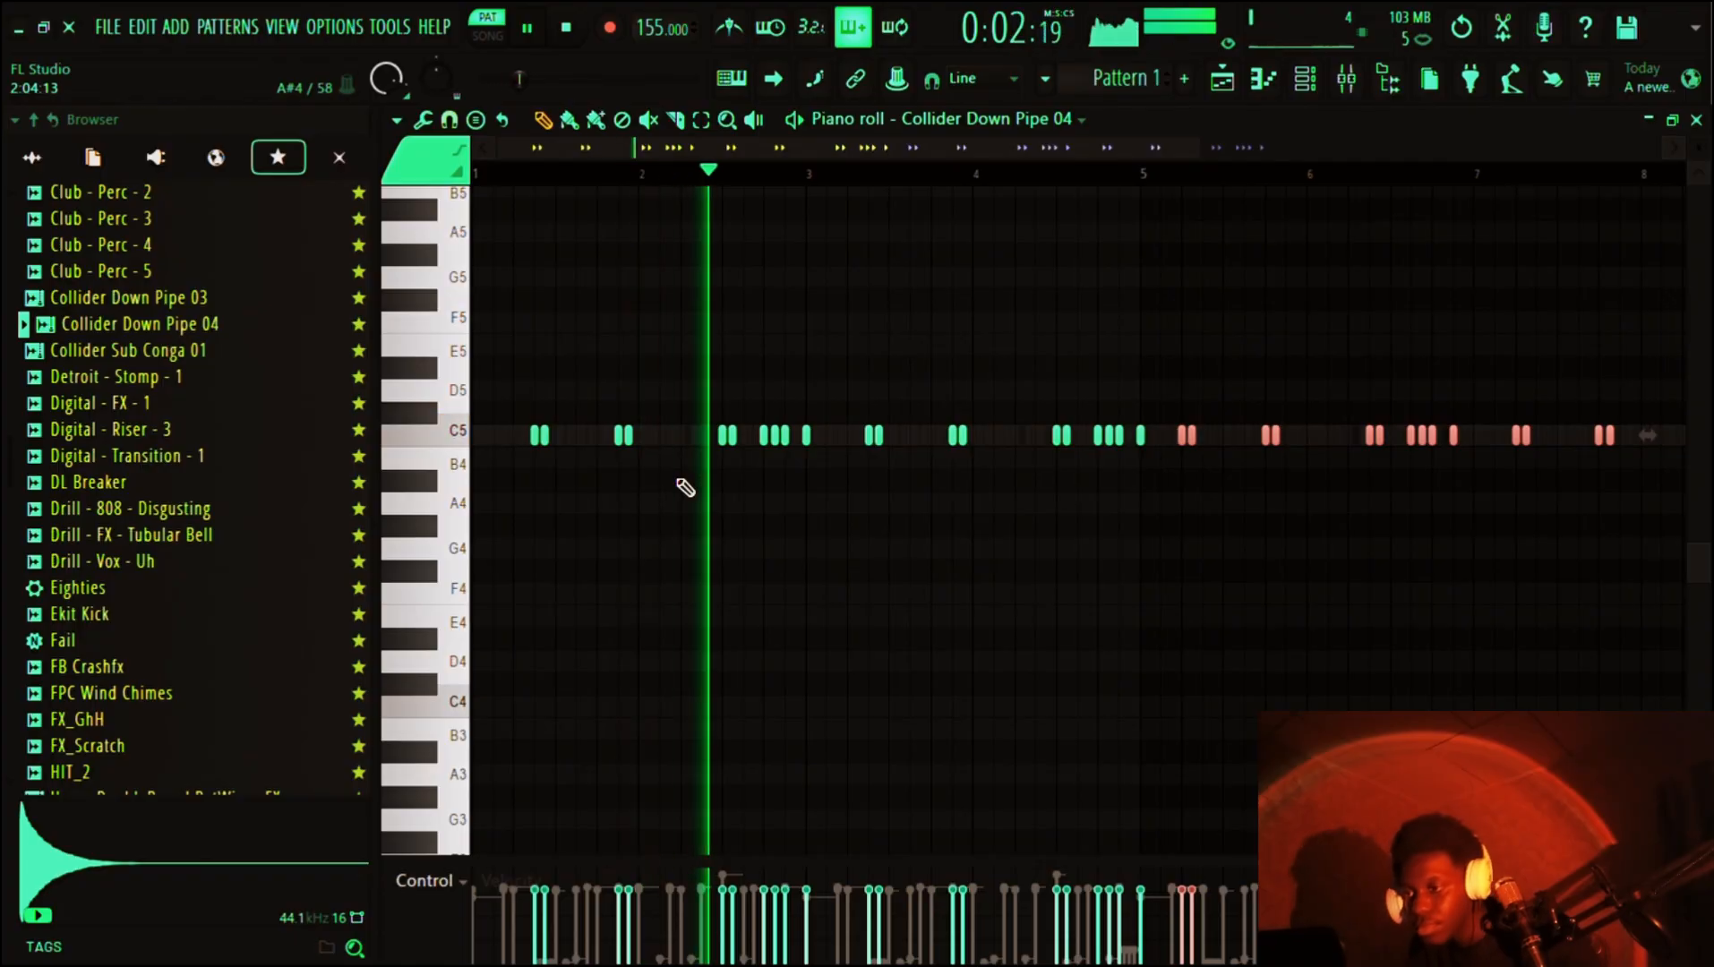
scroll(686, 488, up, 2)
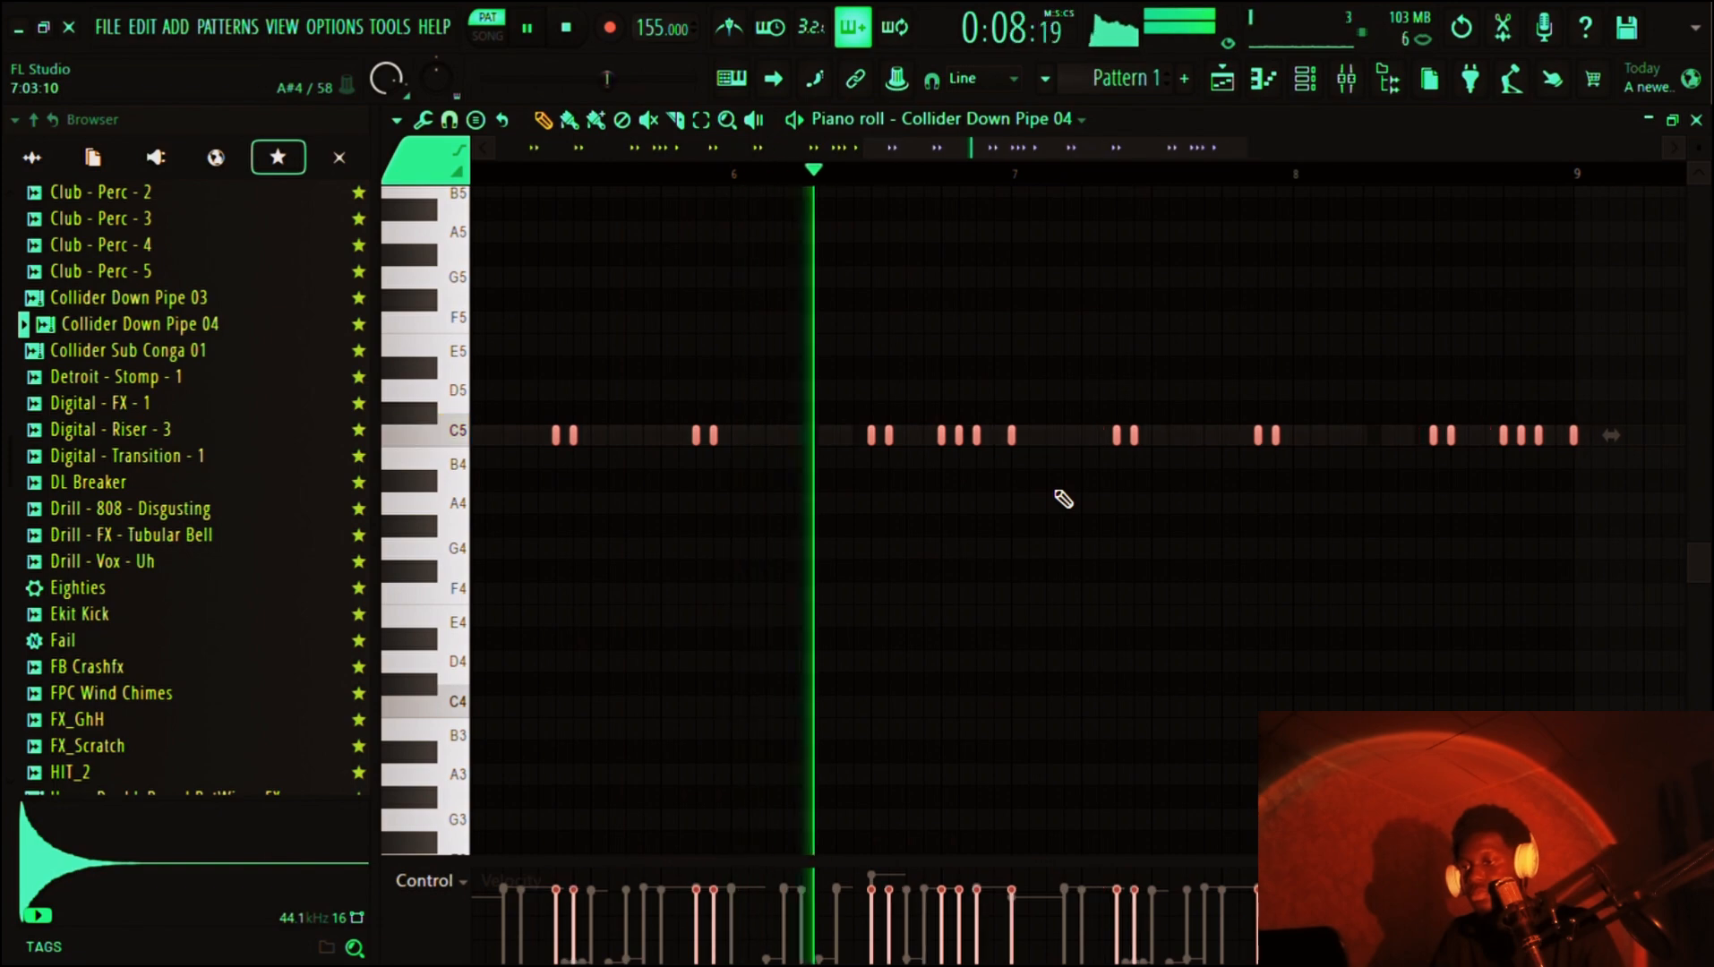
scroll(1061, 498, down, 3)
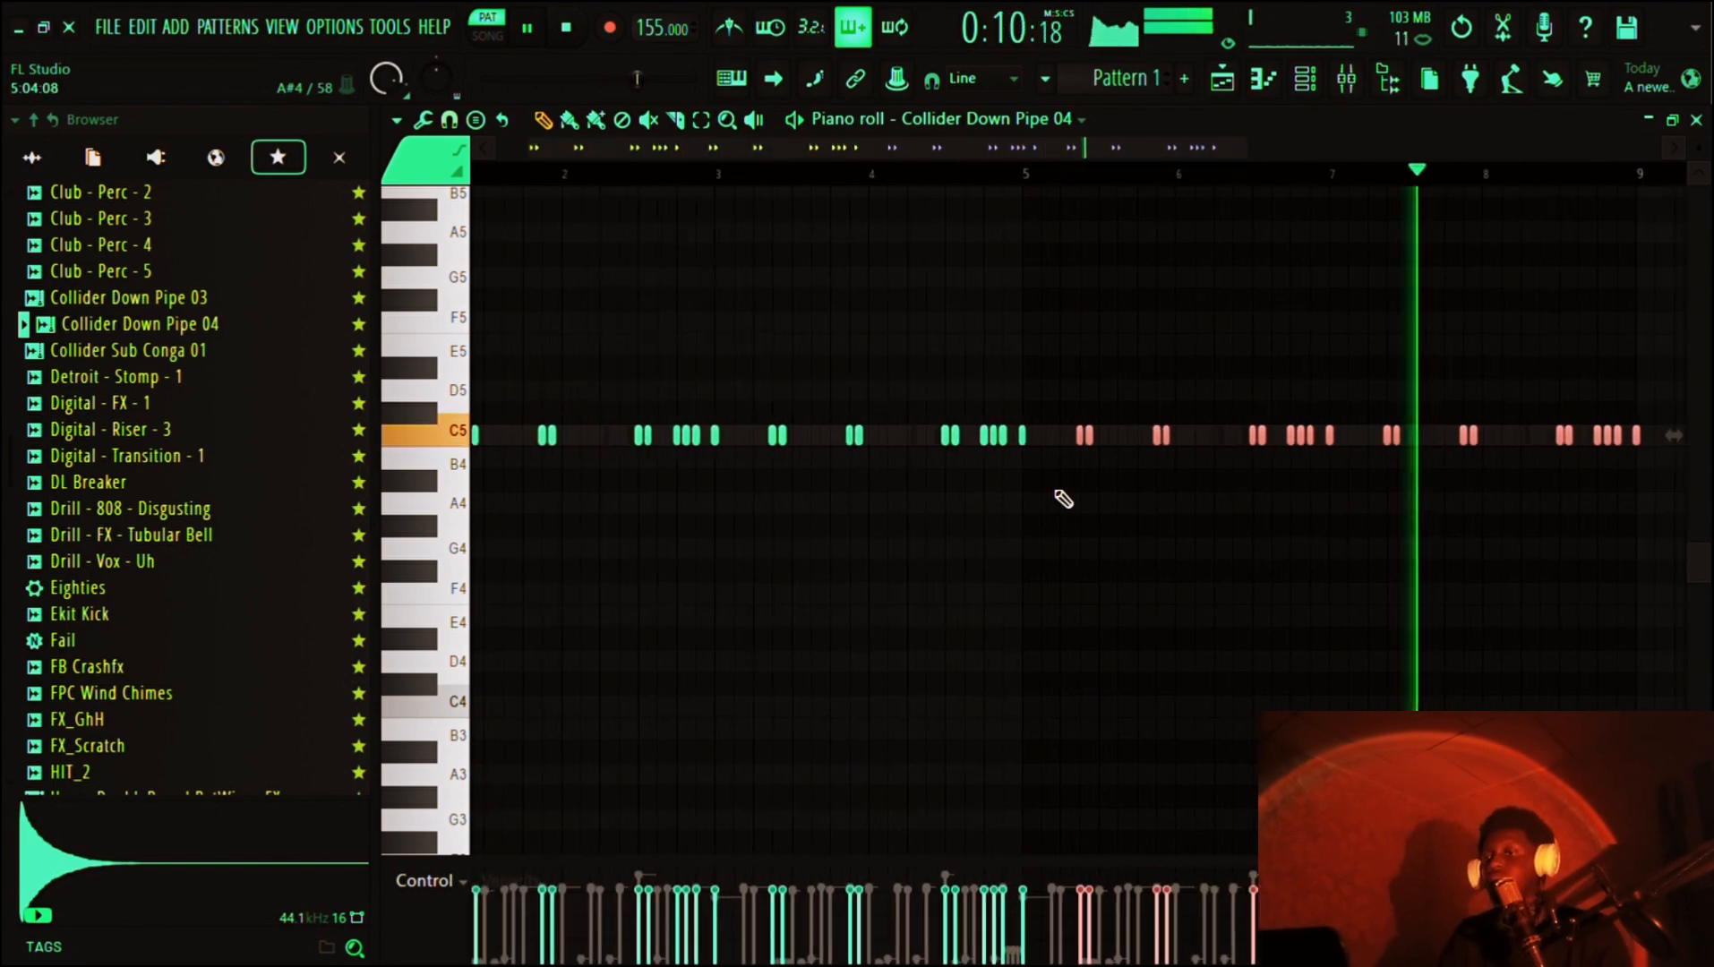
- Stop playback, show the channel rack, and audition the FB Crashfx, FX_Scratch and FX_GhH samples among the favorites
click(1304, 79)
key(space)
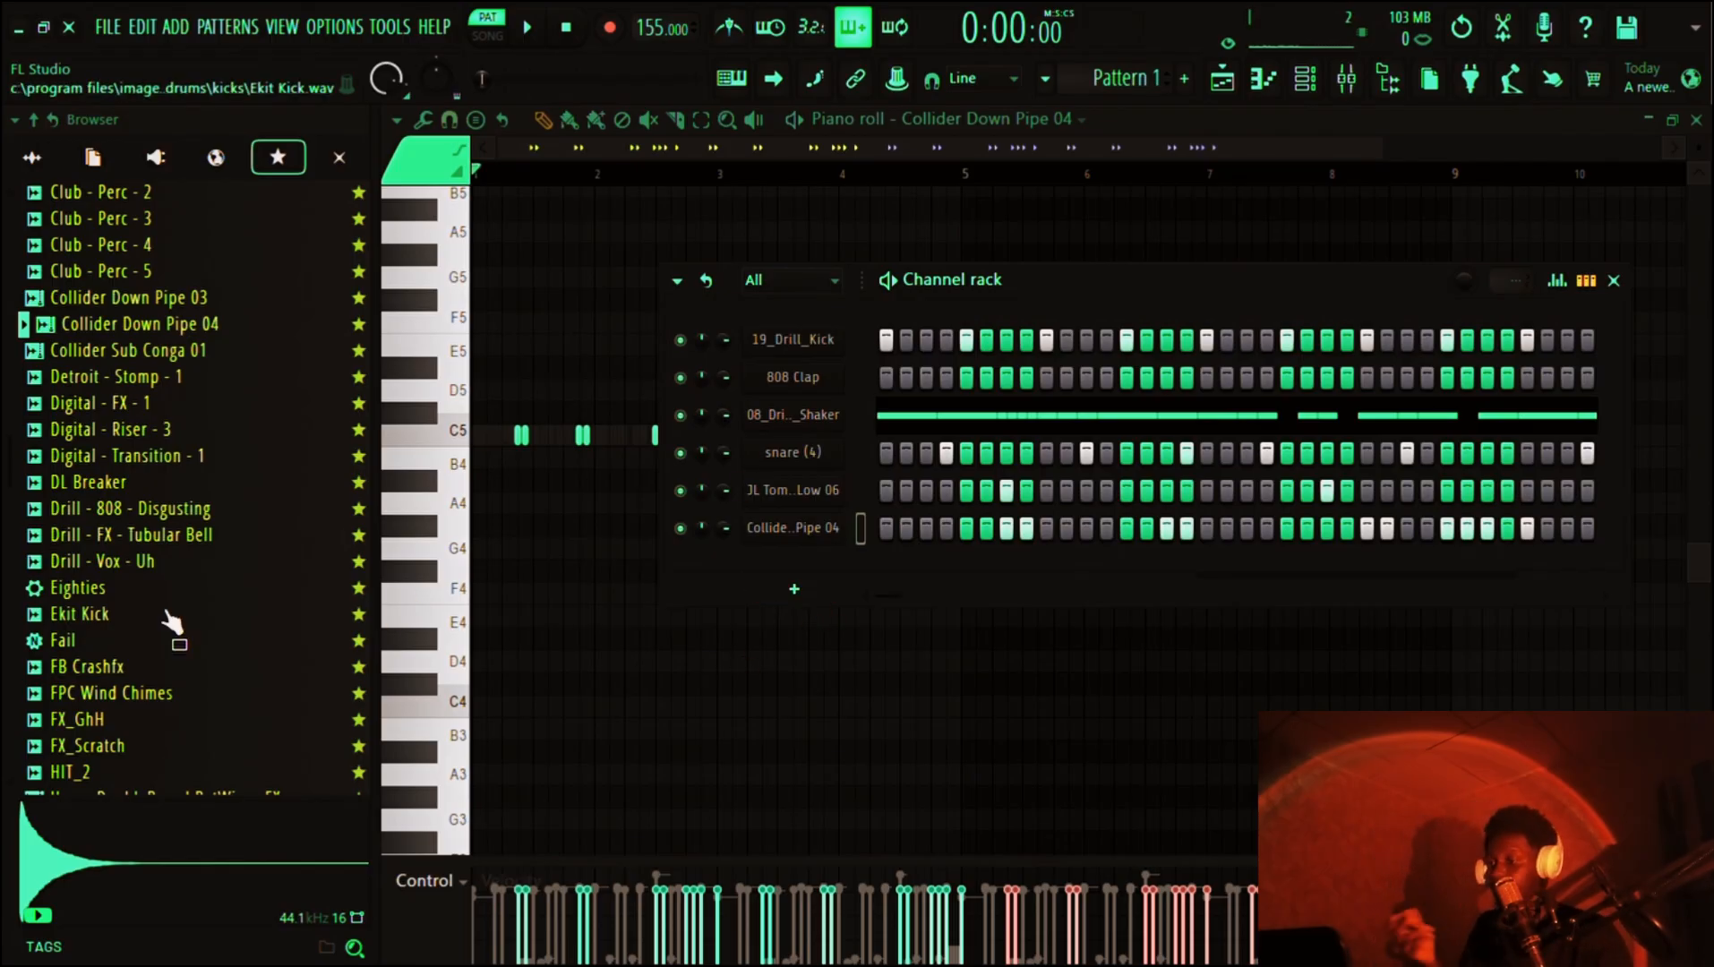
click(179, 673)
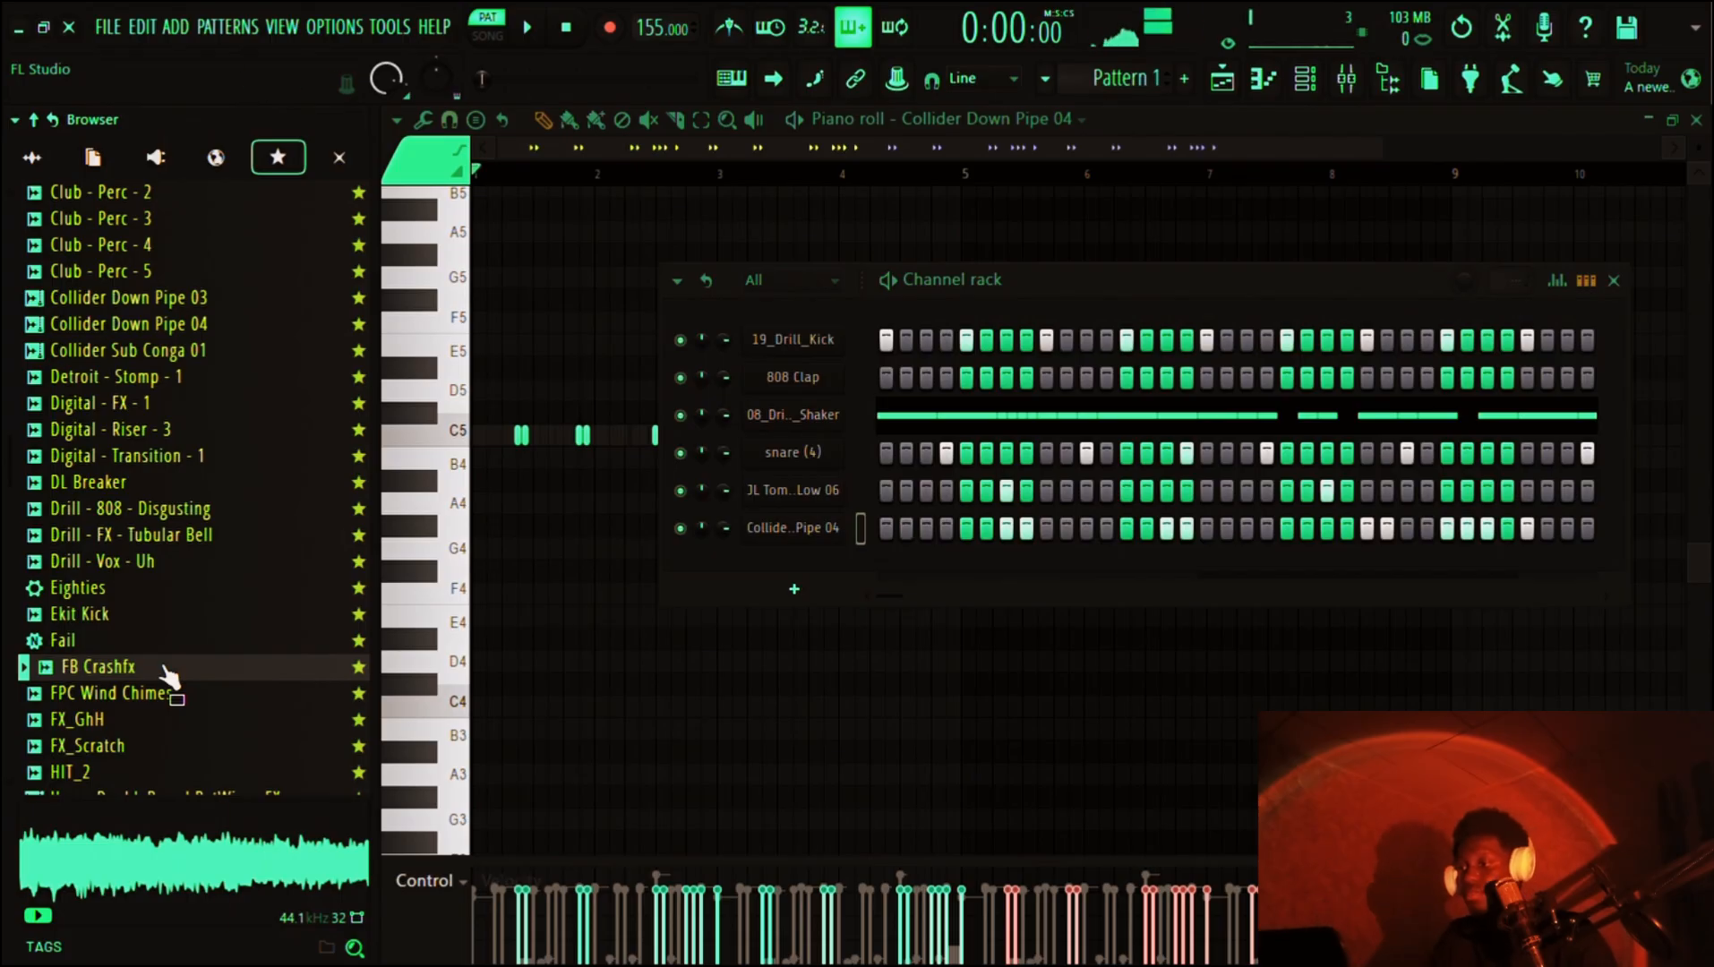
scroll(168, 681, down, 3)
click(111, 595)
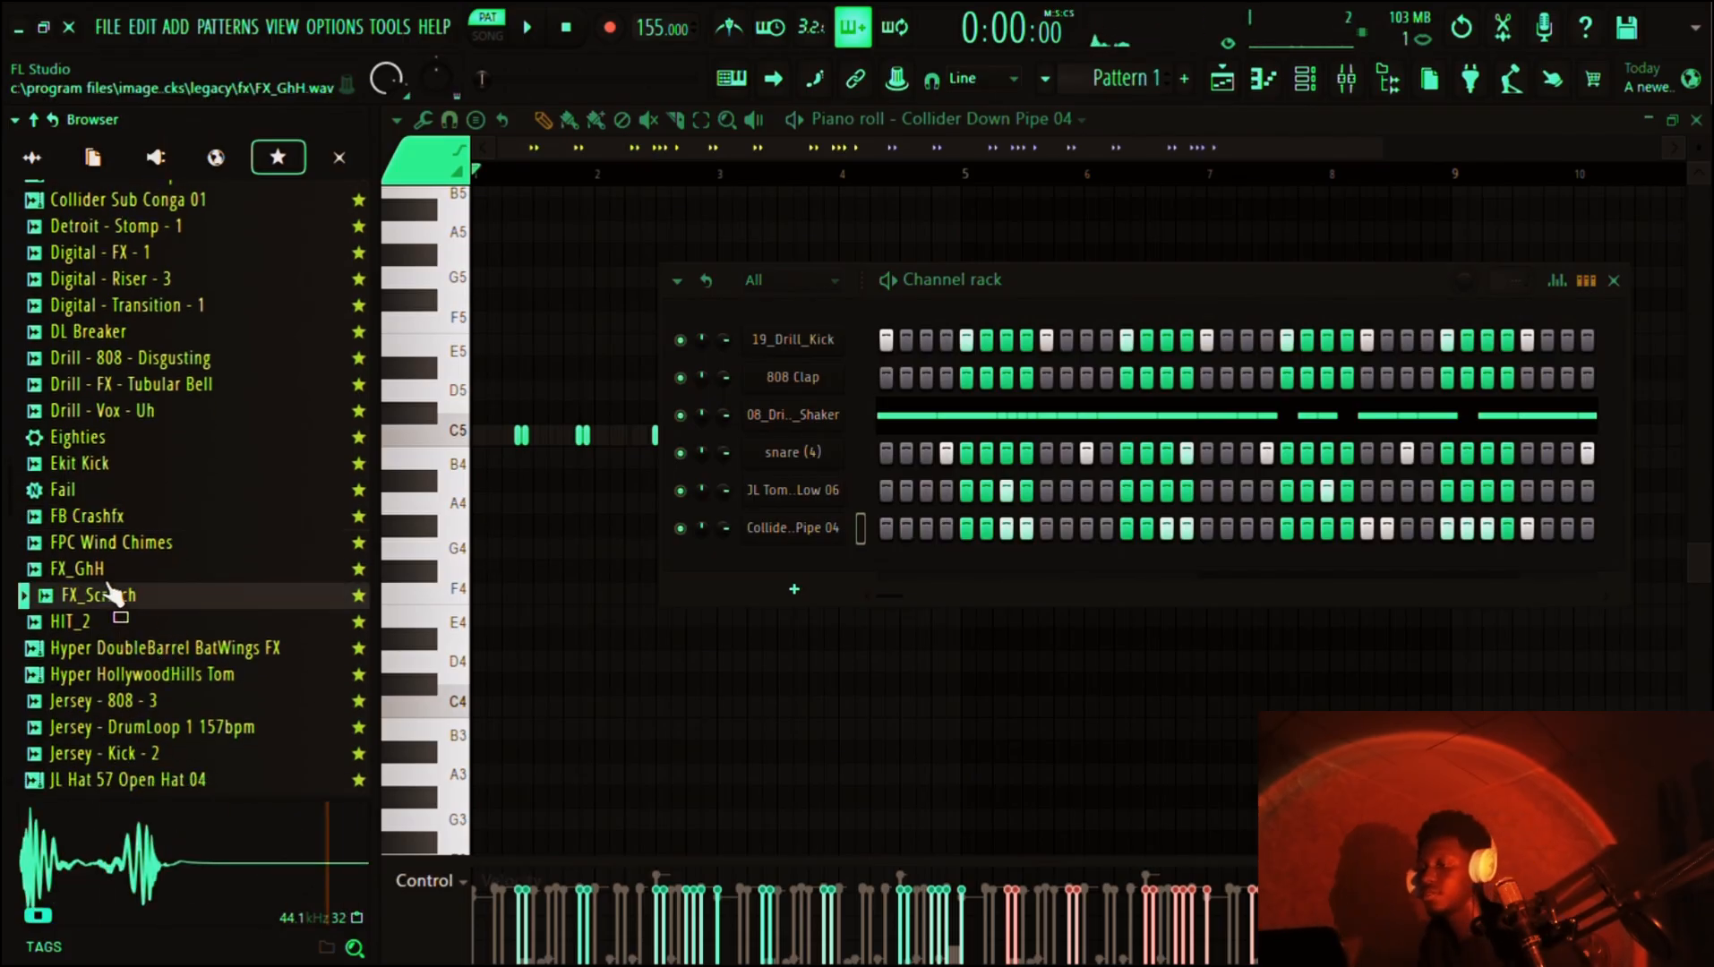
key(Up)
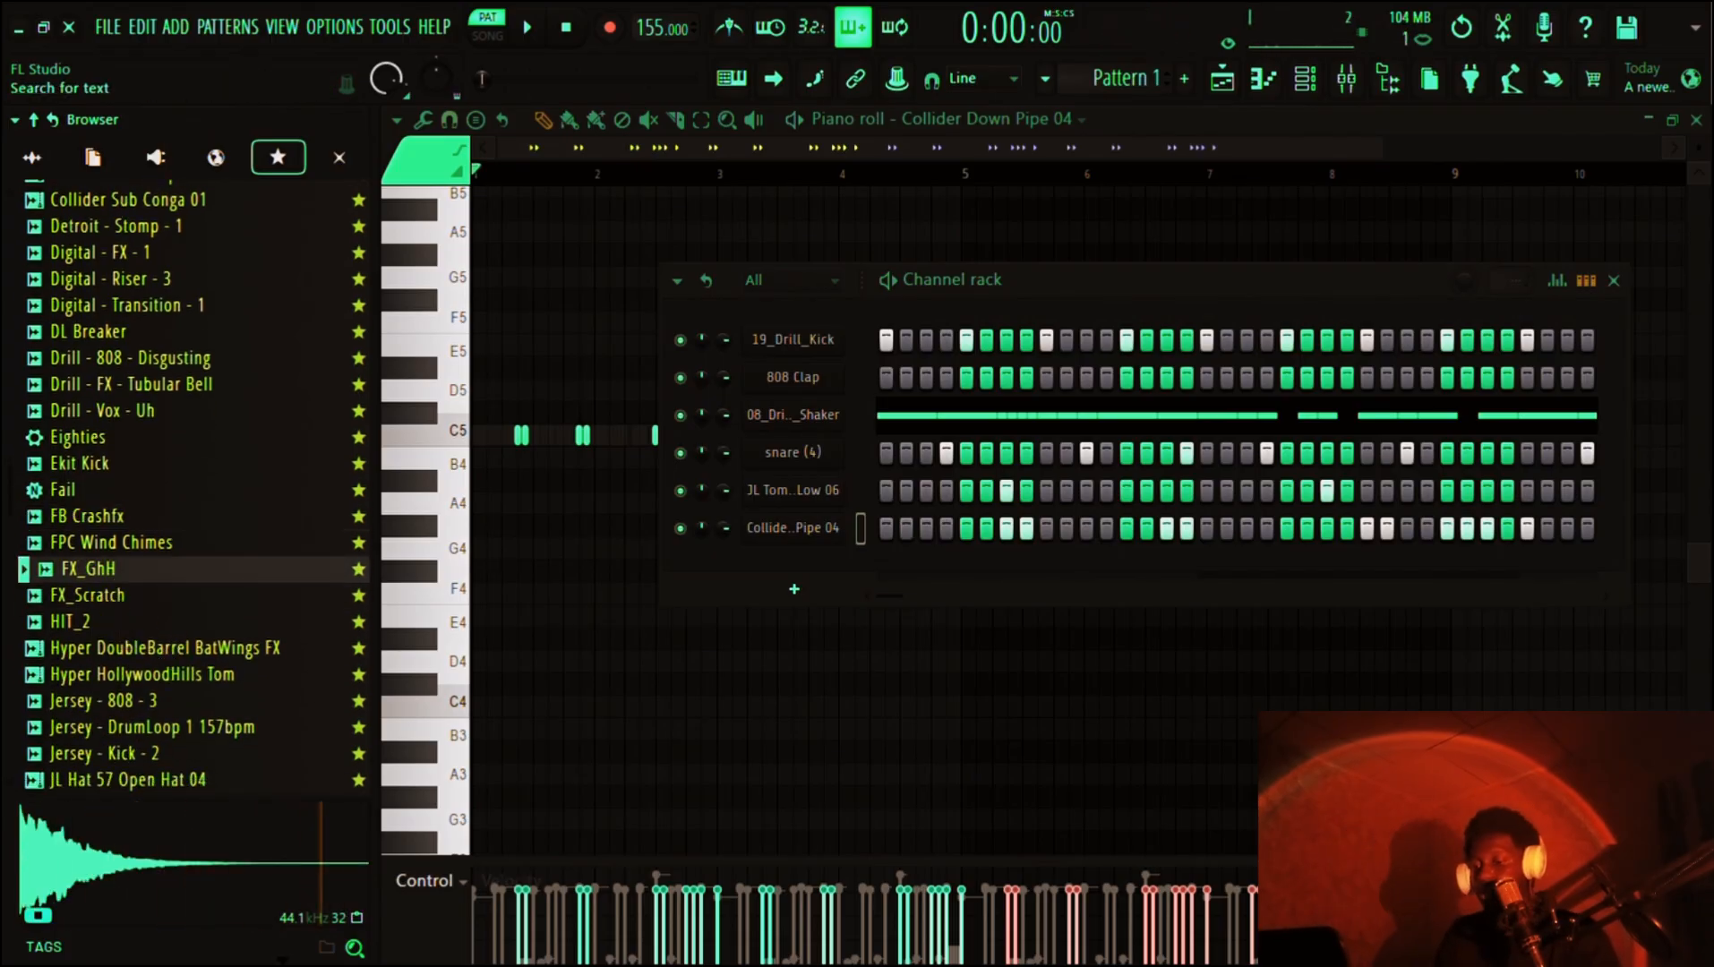
- Search the favorite samples for "open" and audition open hats such as Detroit - Open Hat - 5
text(open)
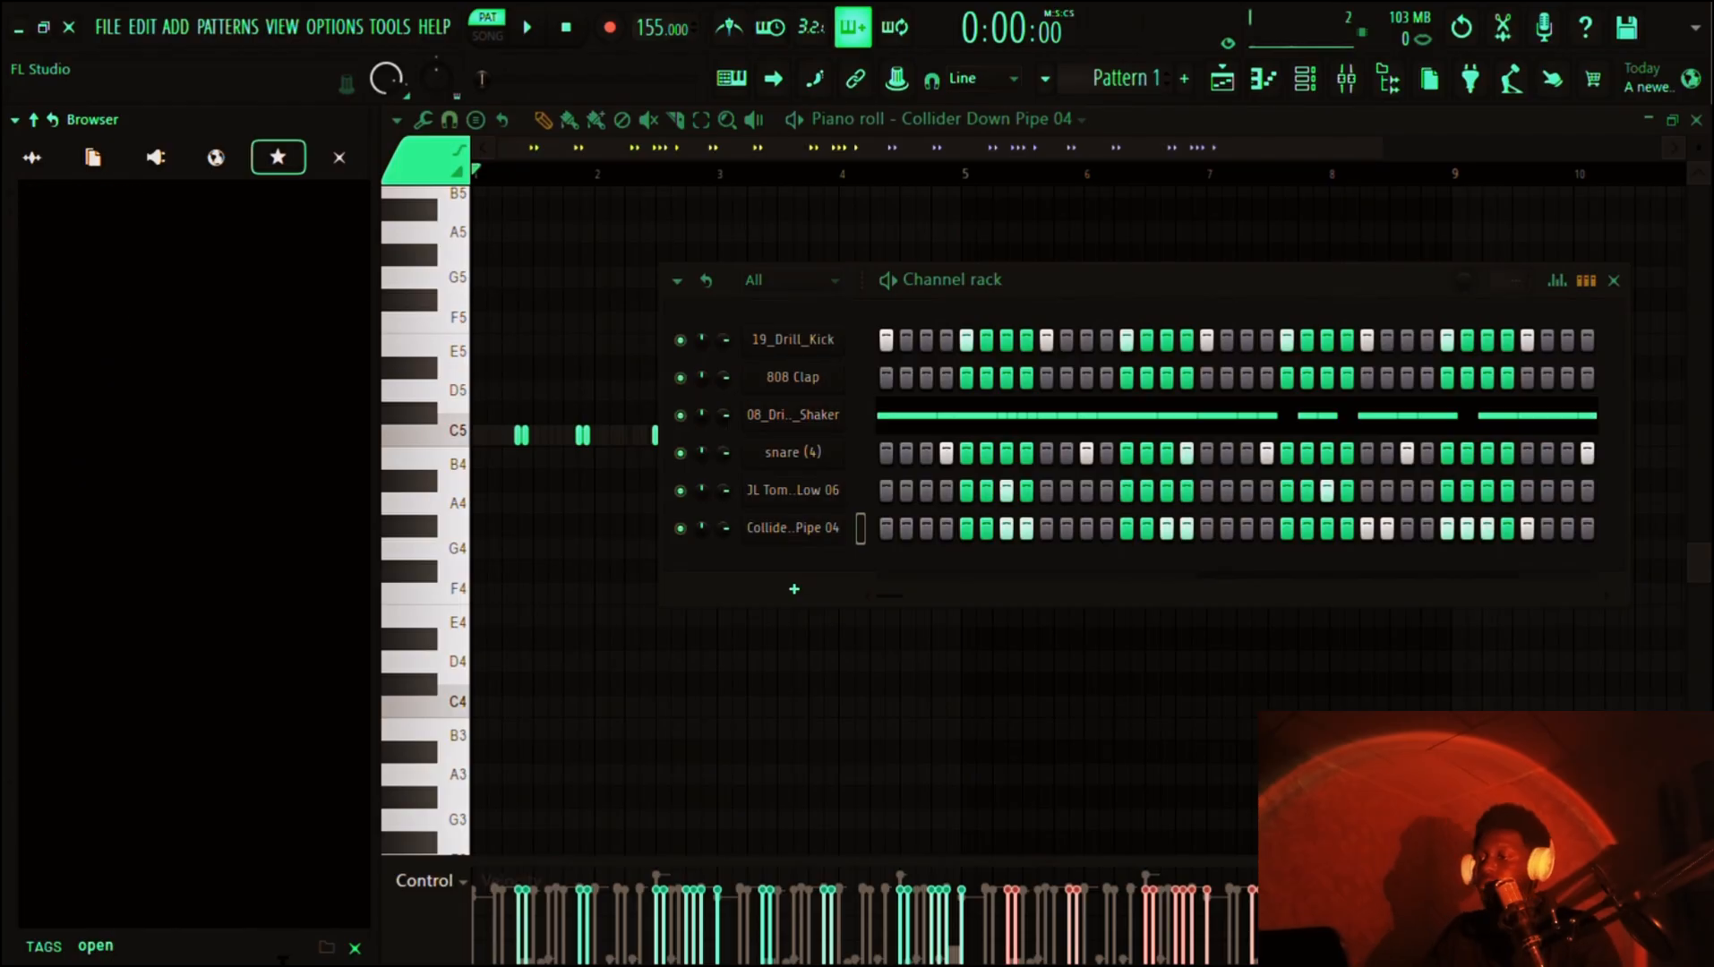
scroll(209, 627, down, 10)
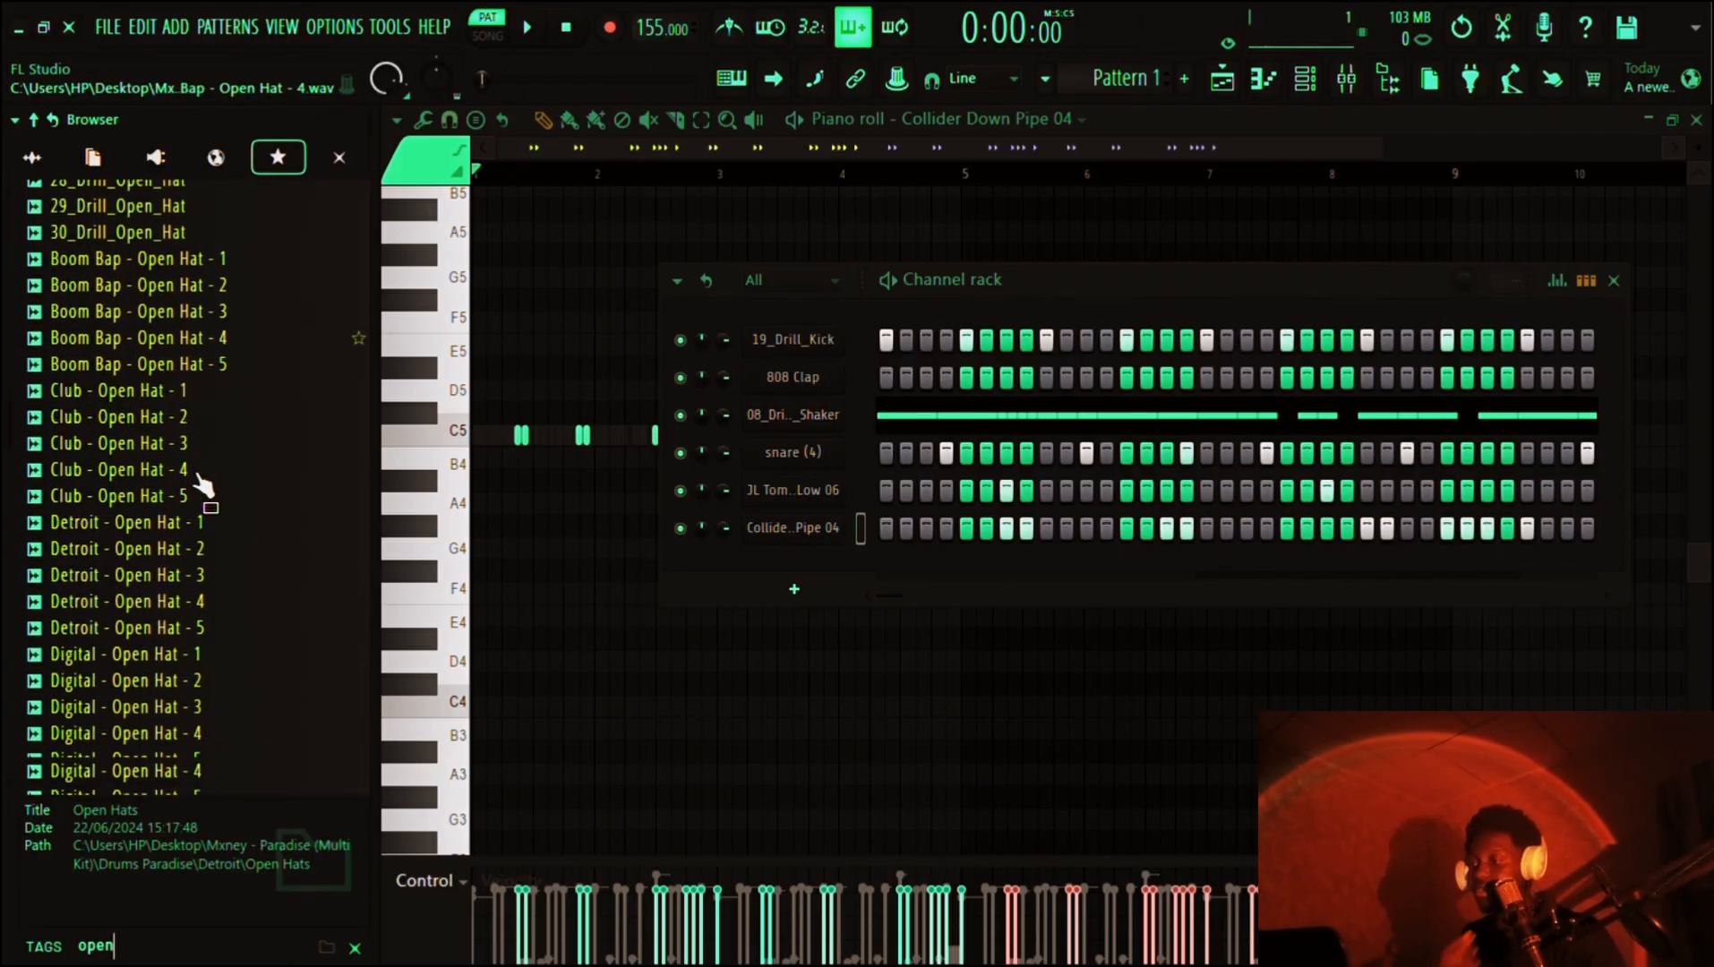
click(189, 347)
click(191, 363)
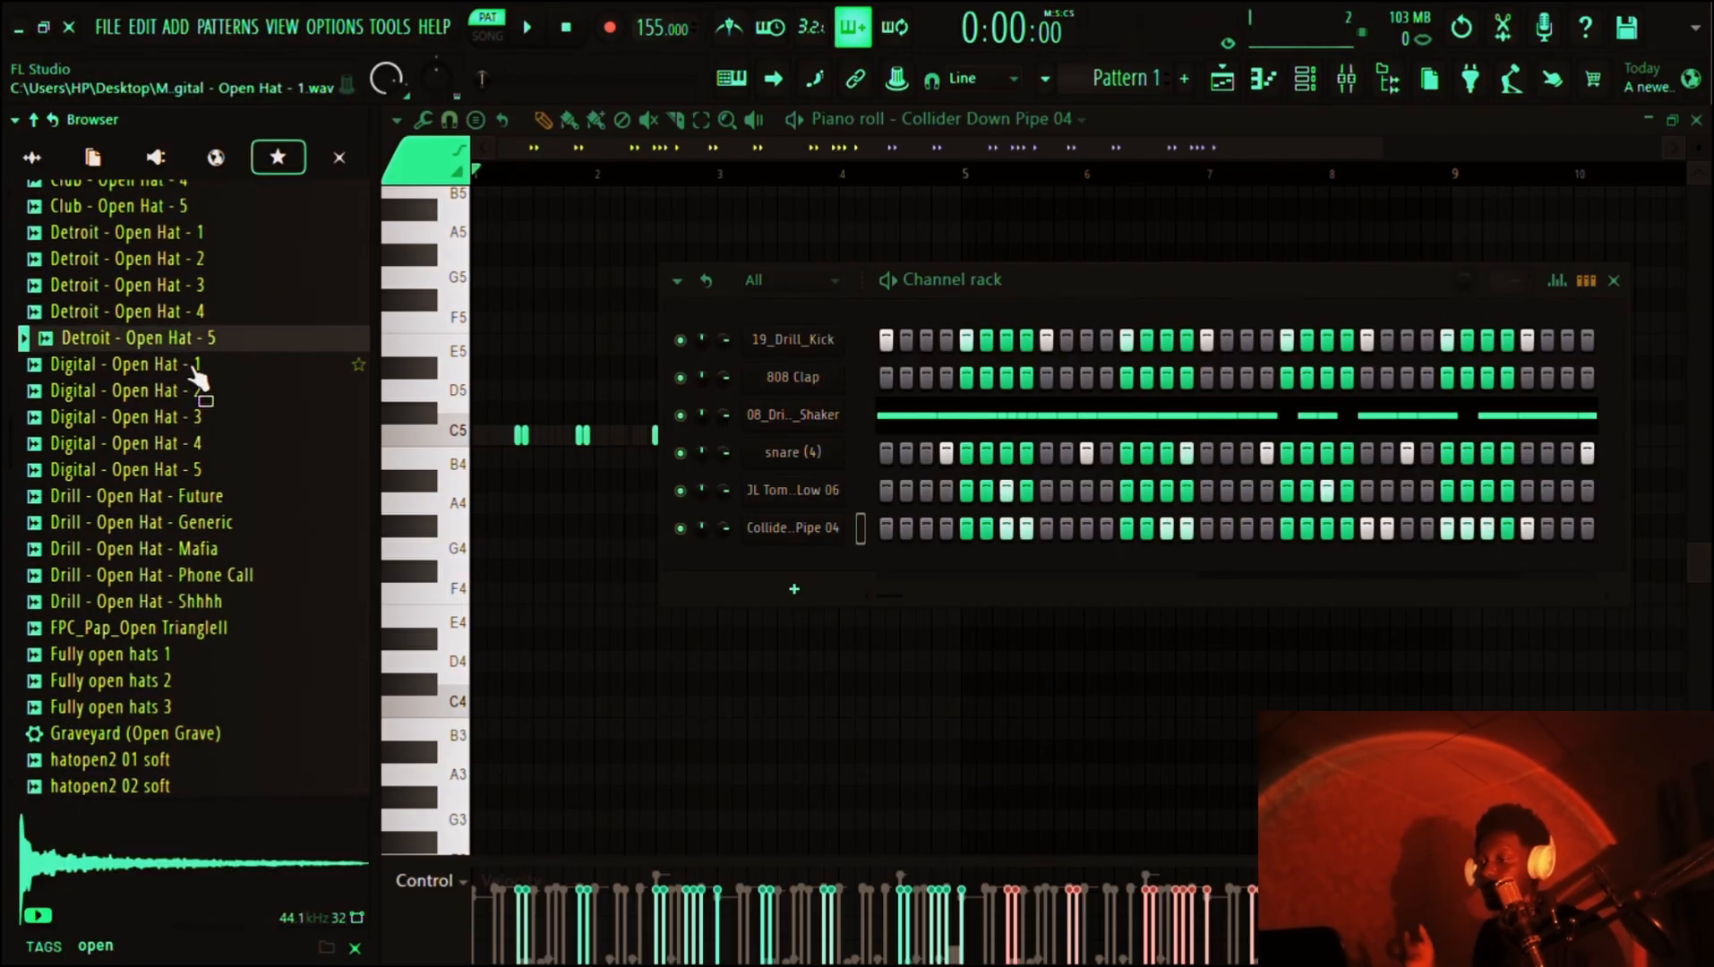
scroll(196, 371, down, 8)
scroll(197, 376, down, 4)
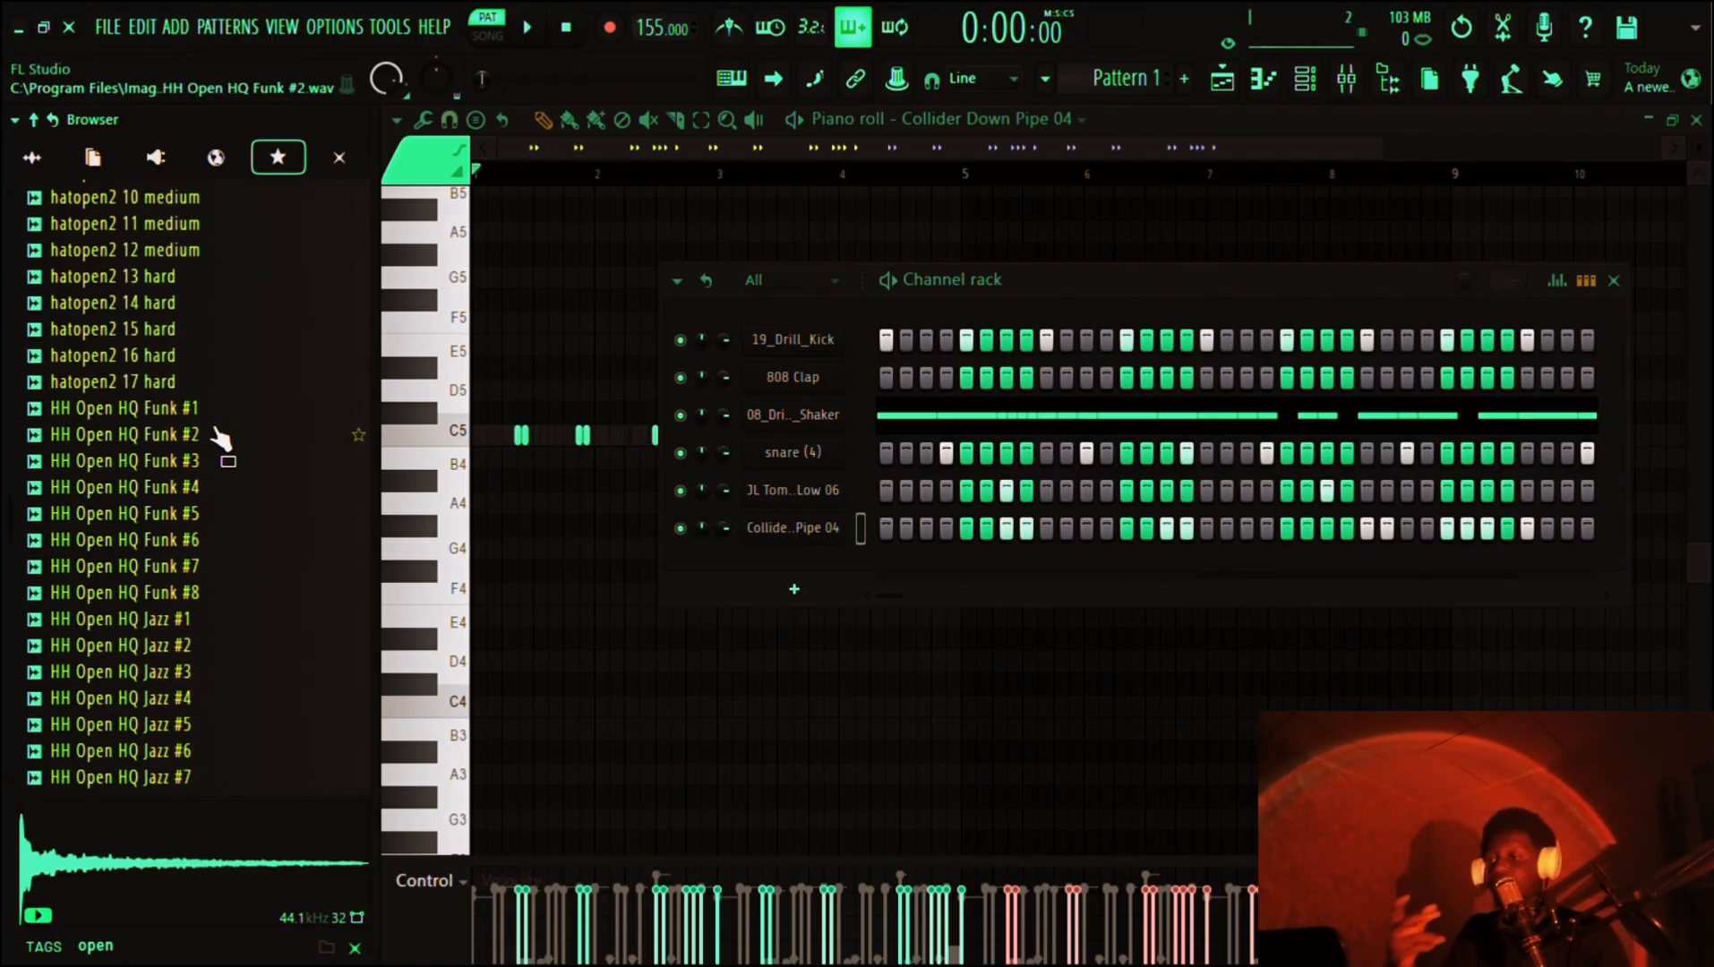
- Audition HH Open HQ Funk #2 to #6 and add HH Open HQ Funk #6 as a new channel
click(219, 435)
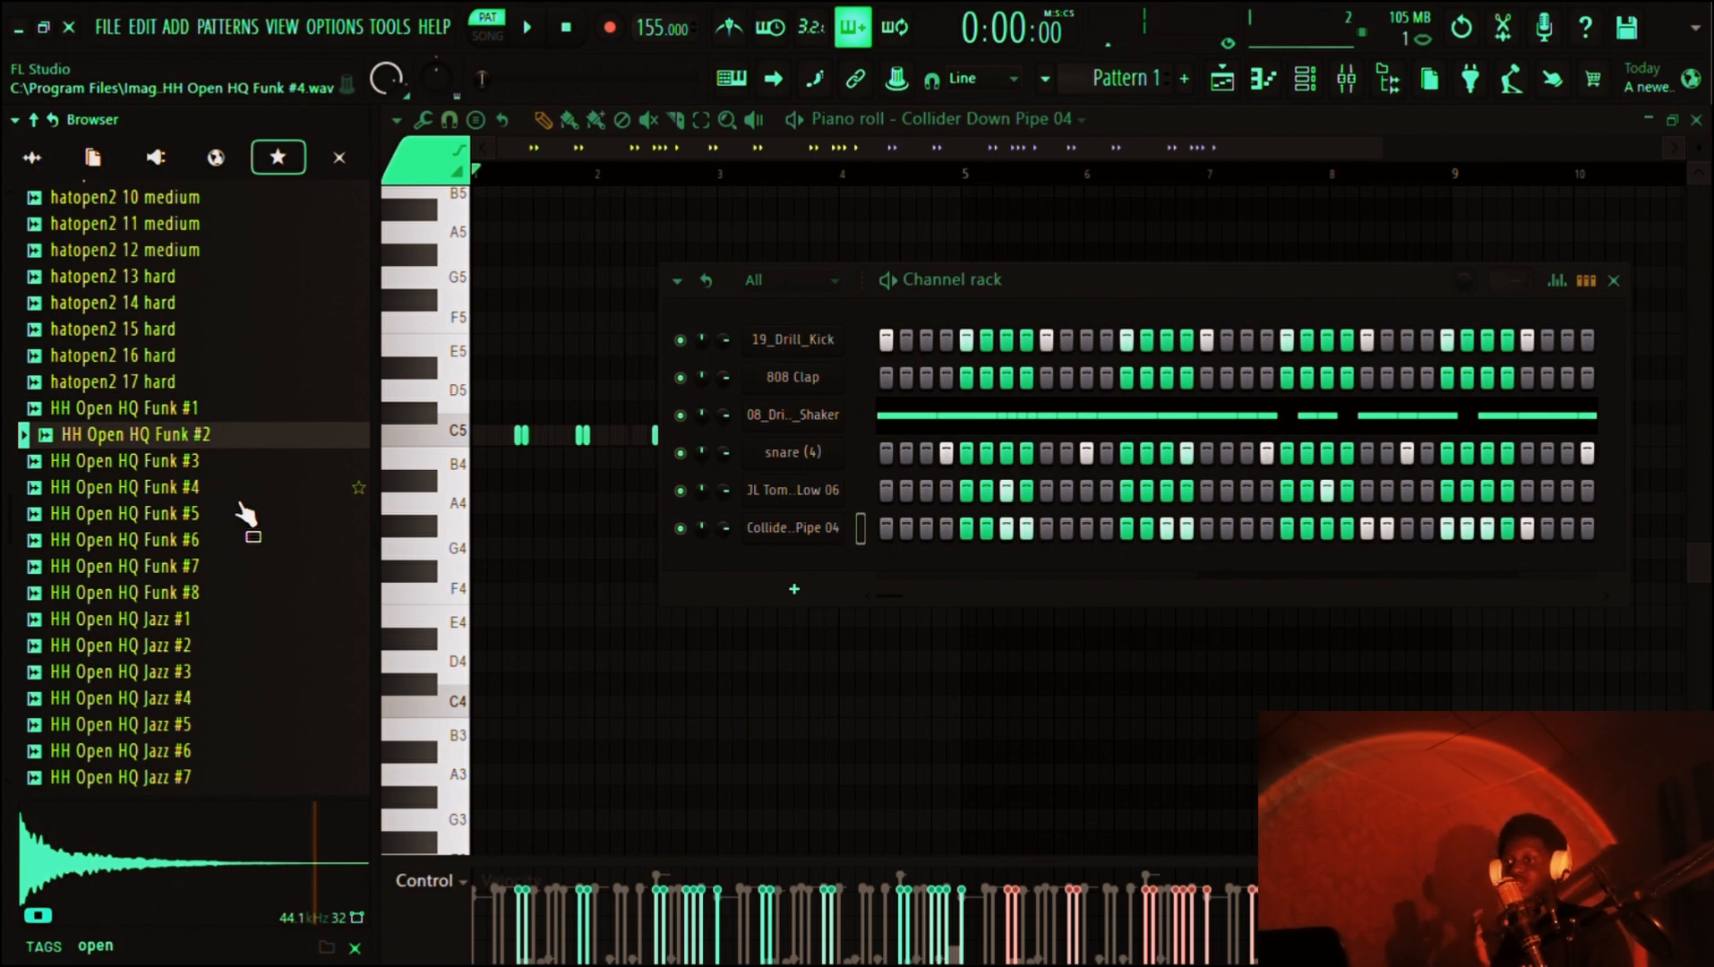
key(Down)
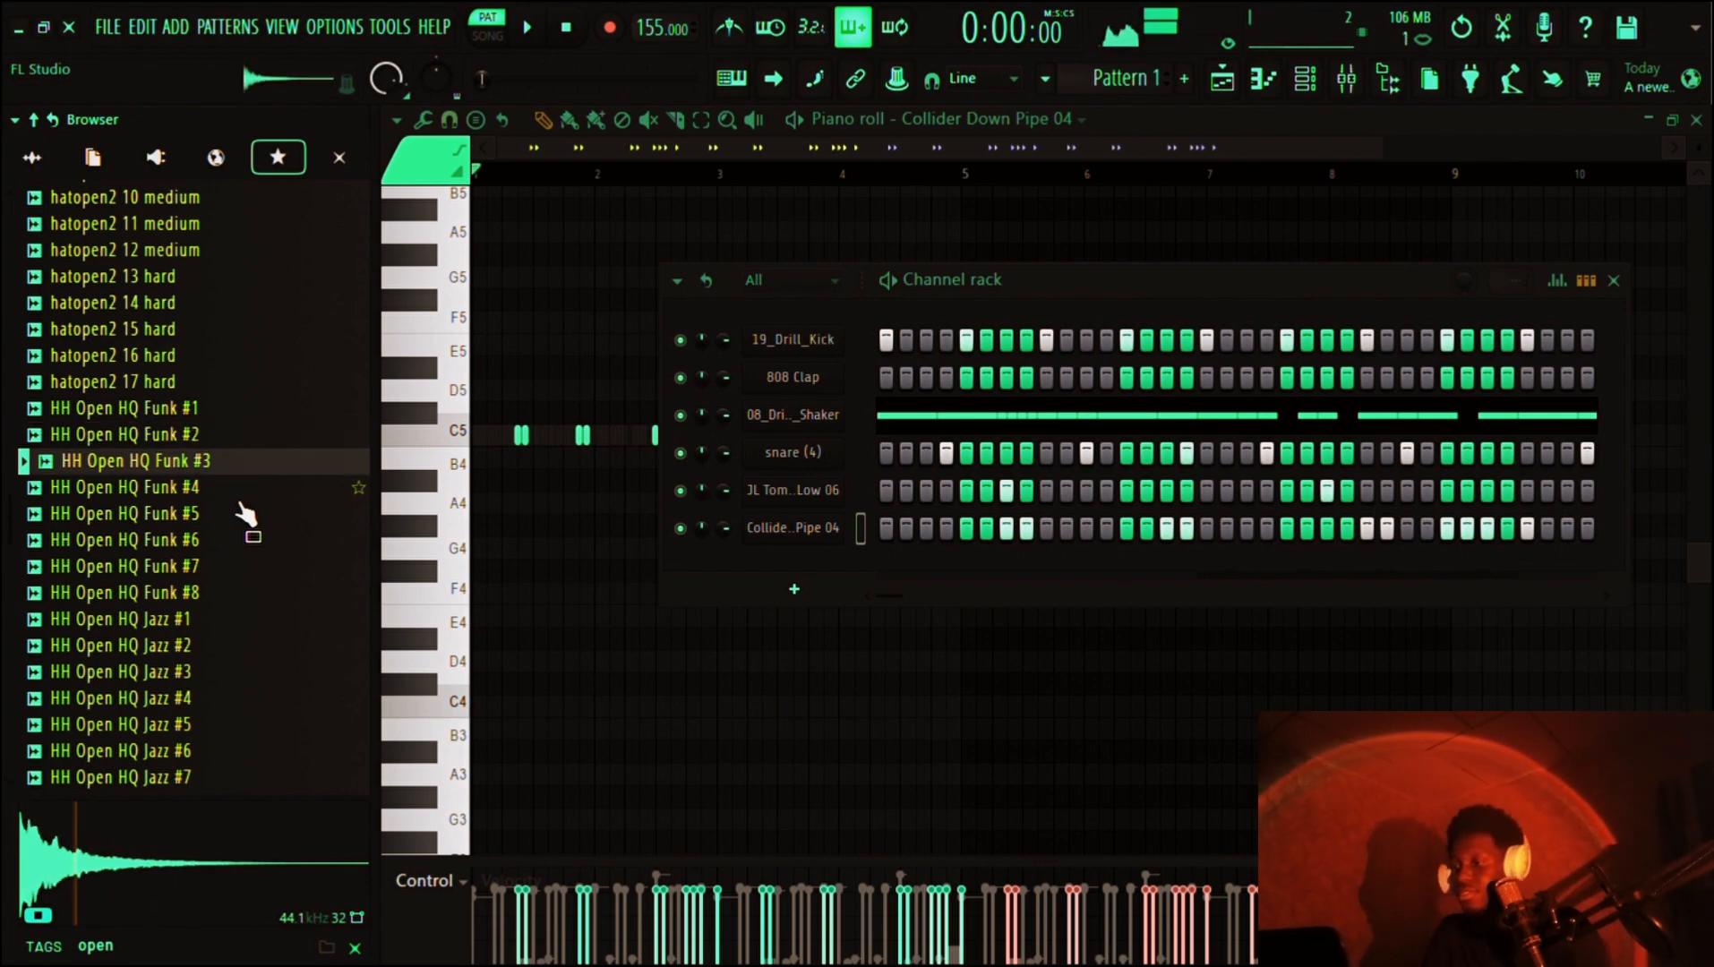
key(Down)
key(Down)
key(Down)
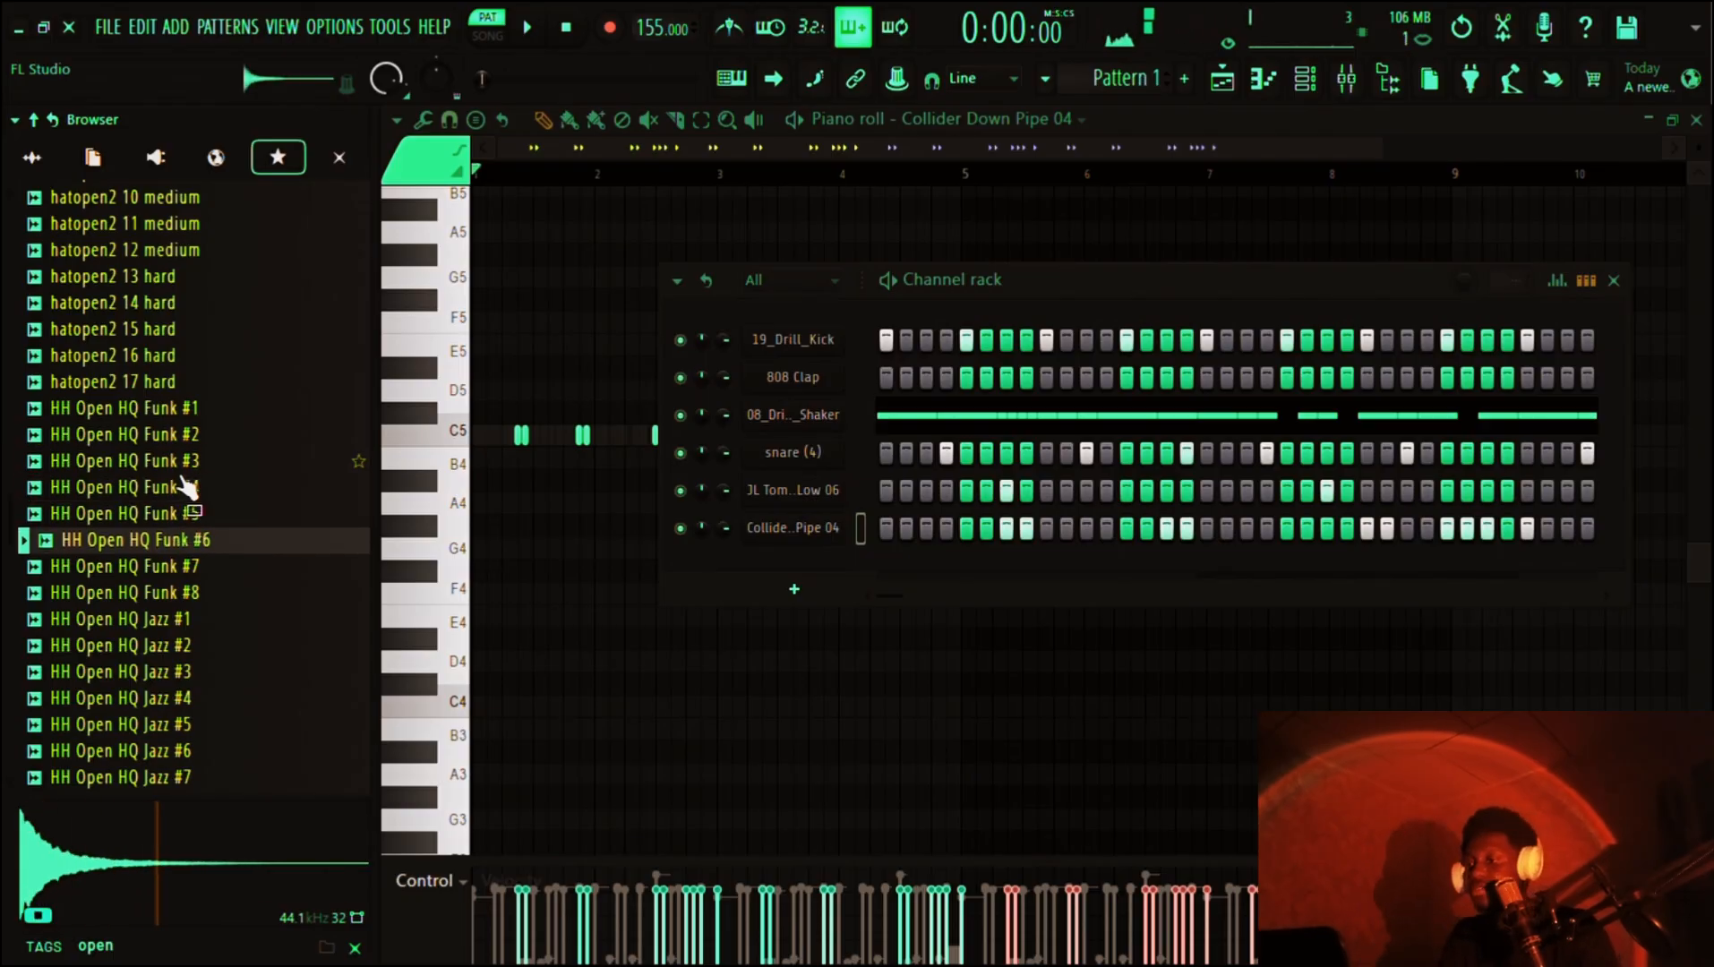
drag(186, 486, 819, 590)
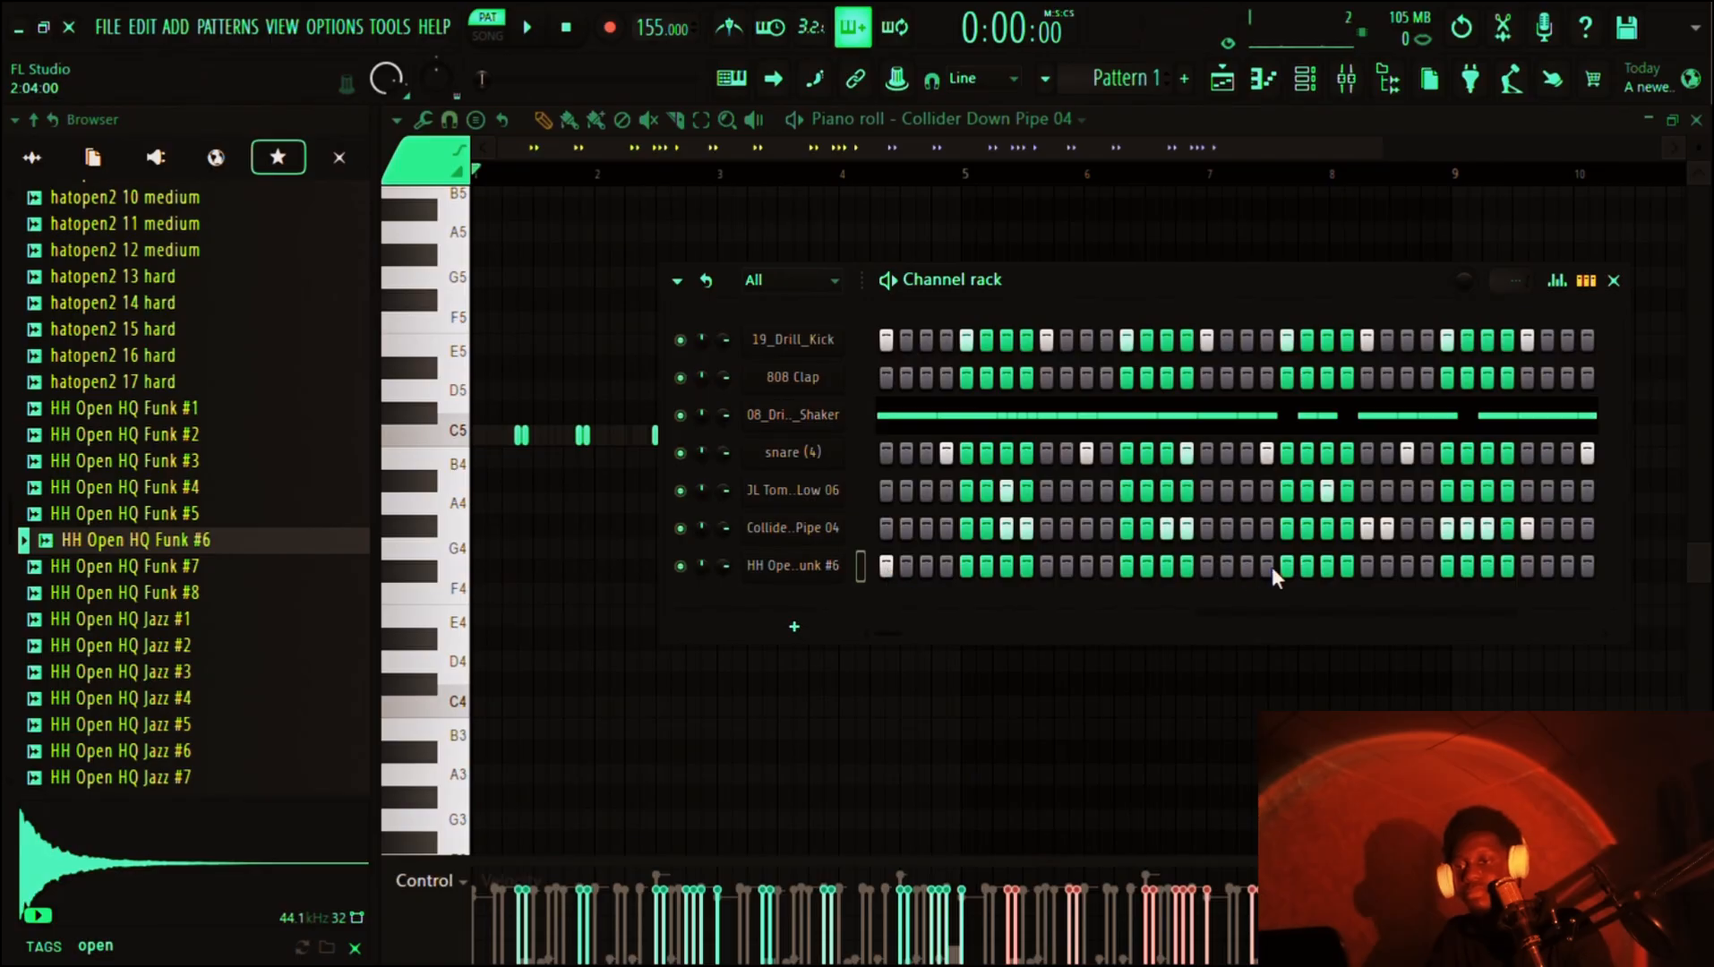
- Place open hat hits on the first step of bars 1, 3 and 5 while checking them against the playing pattern
key(space)
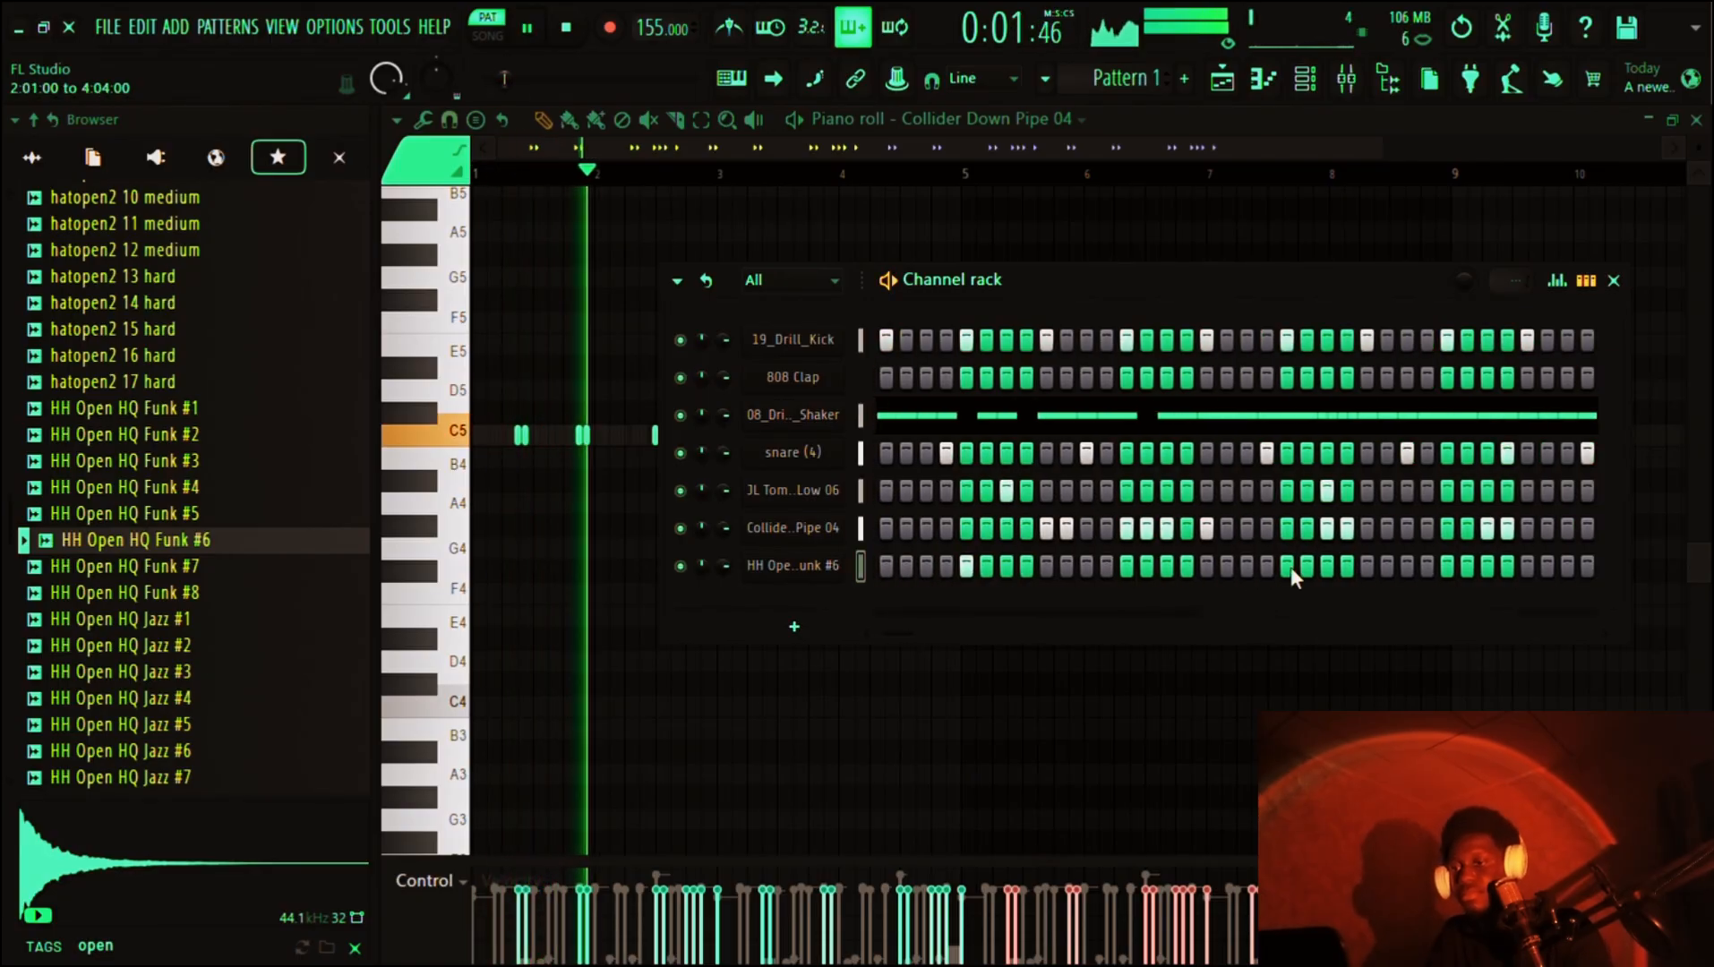
right_click(966, 572)
key(space)
key(space)
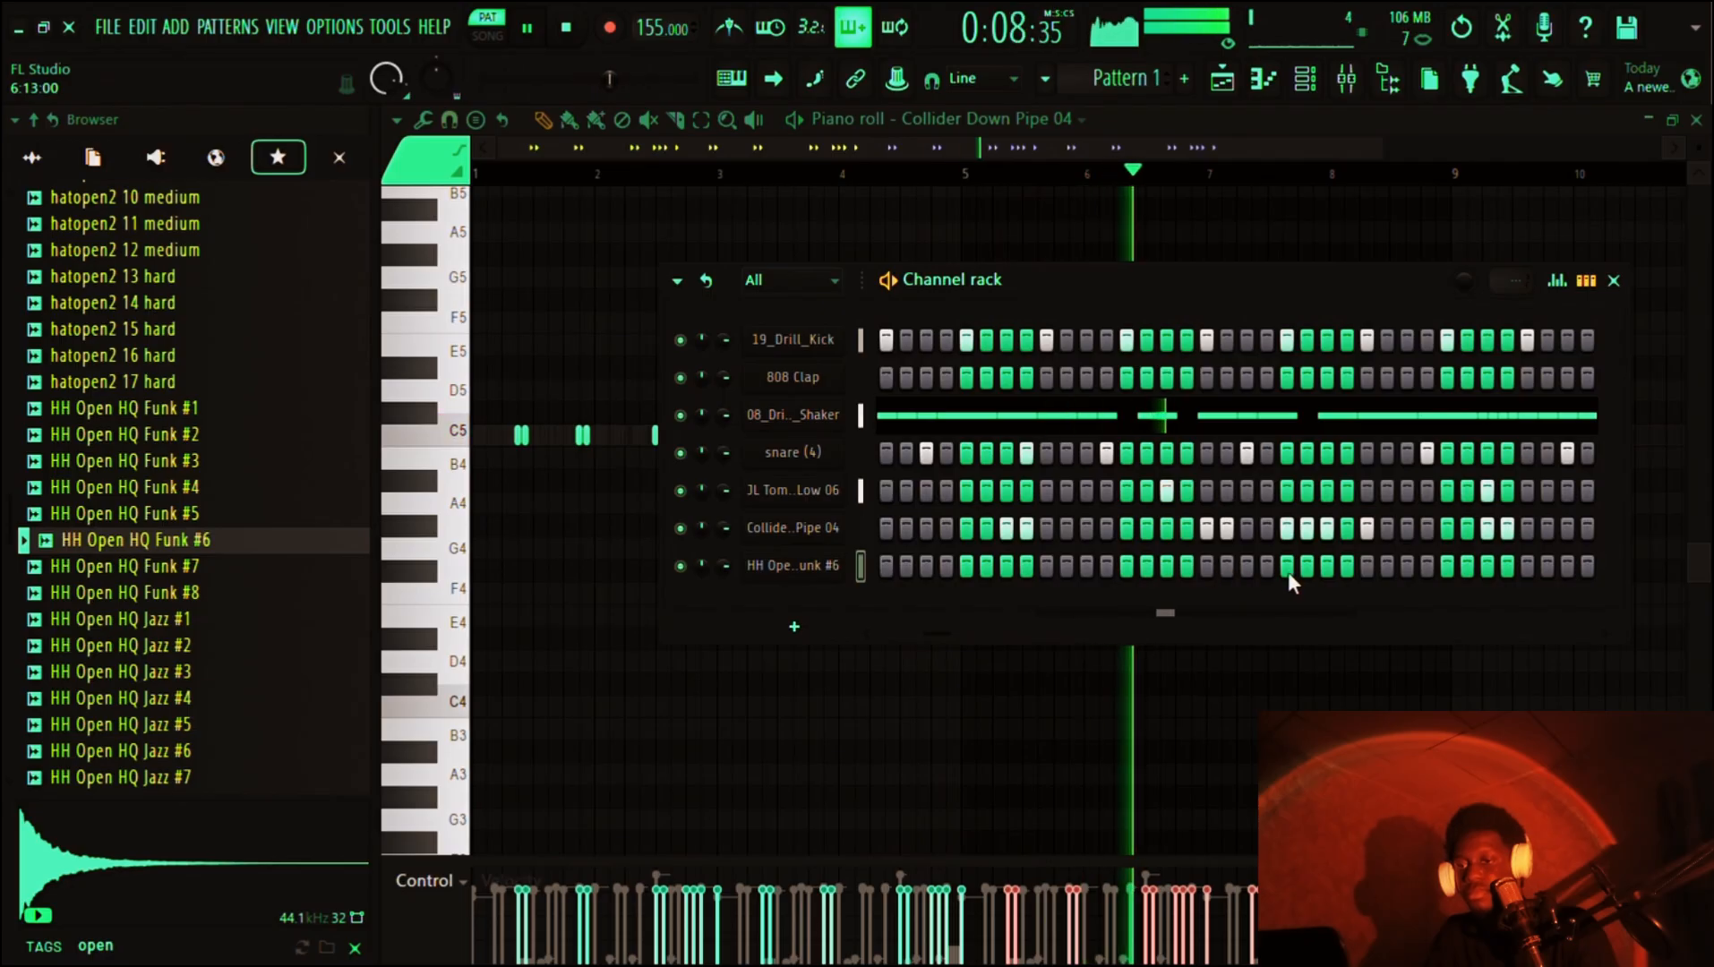
key(space)
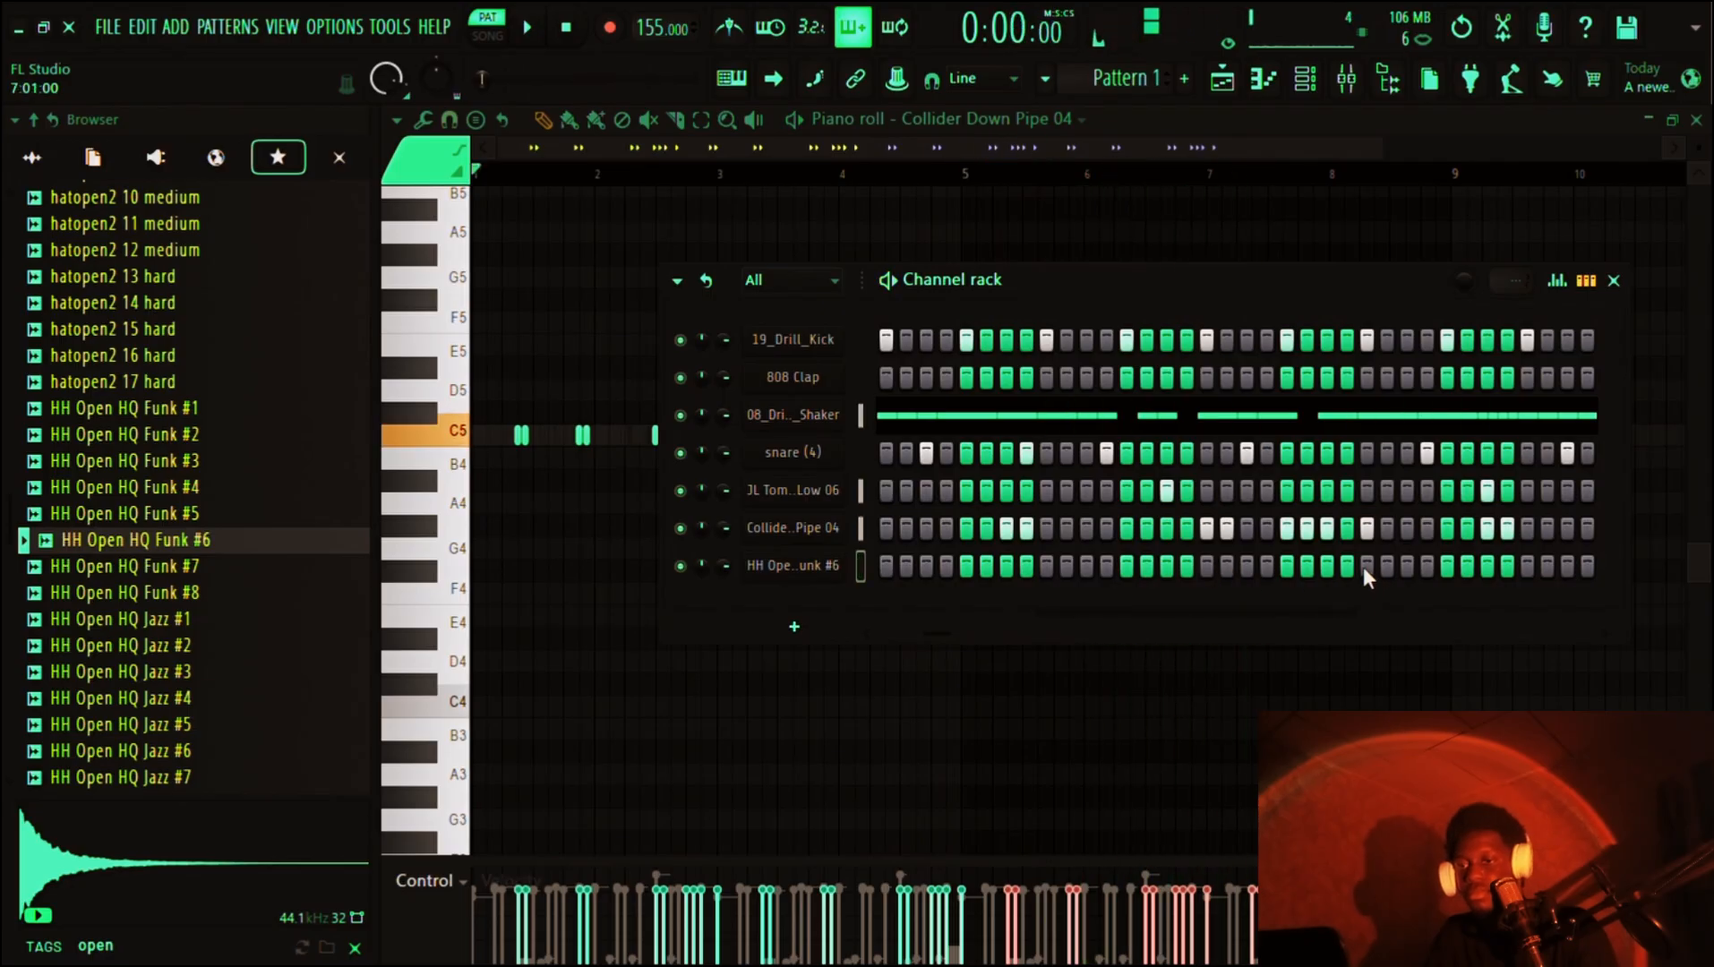
key(space)
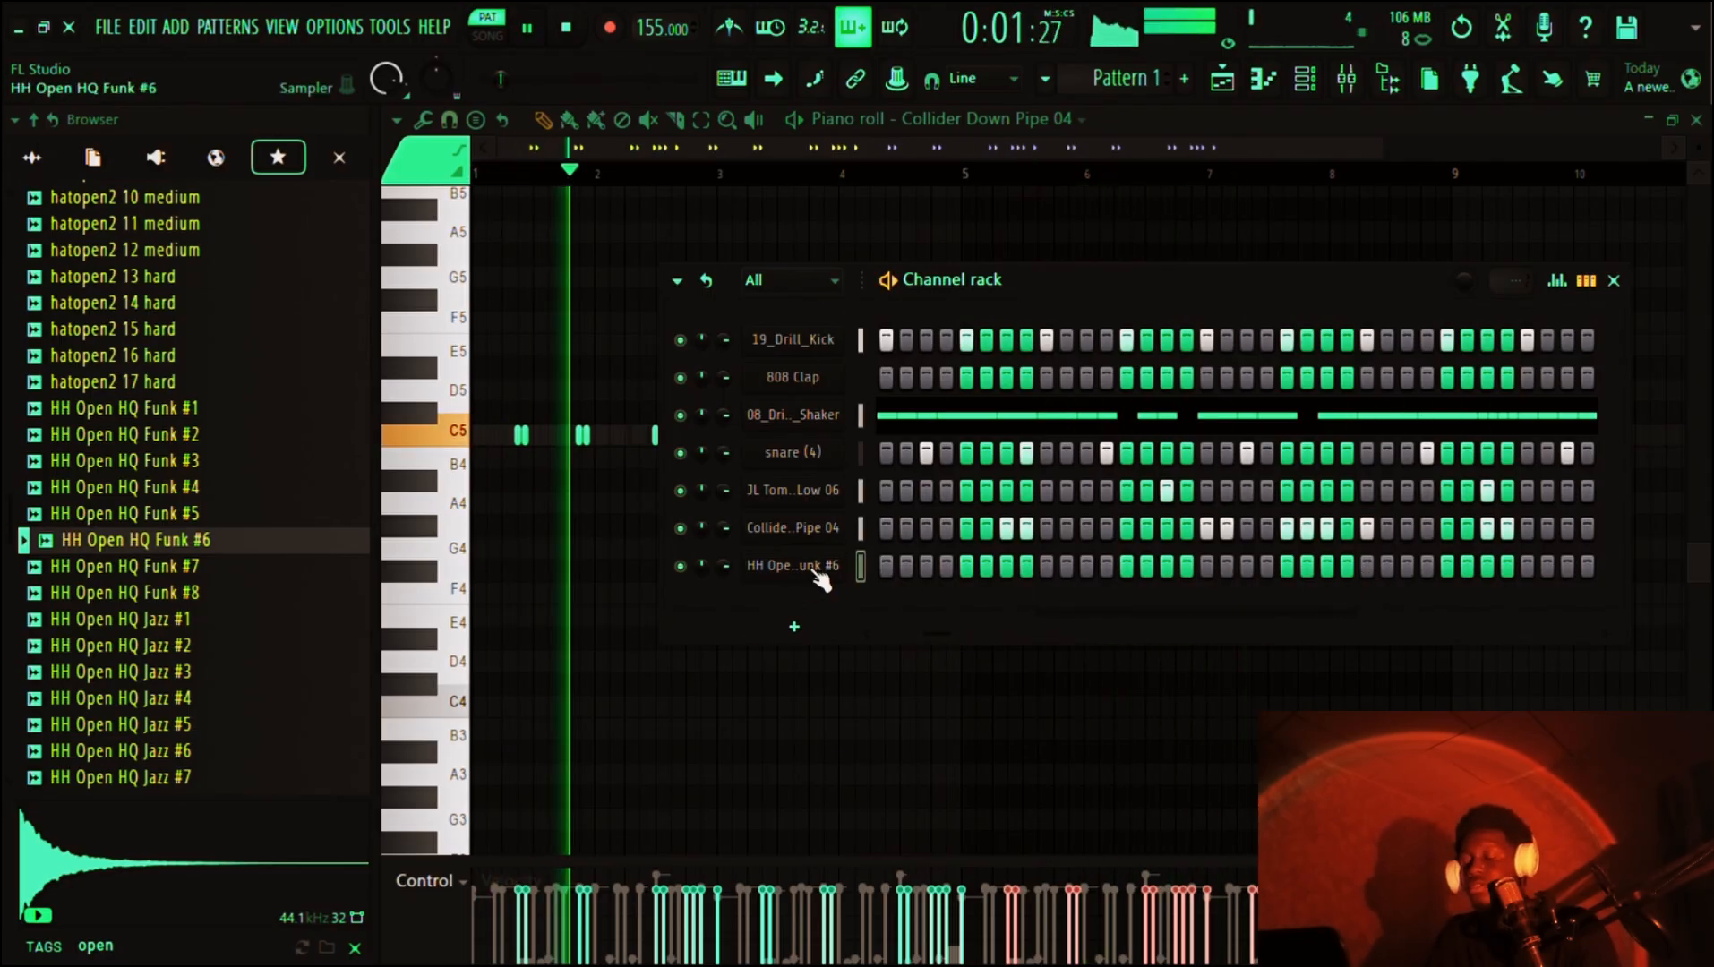
click(885, 560)
- Duplicate the open hat notes in the piano roll so hits also fall on bars 7 and 9, removing the overlapping note at bar 5
key(F7)
key(ctrl+b)
key(ctrl+b)
scroll(931, 568, down, 1)
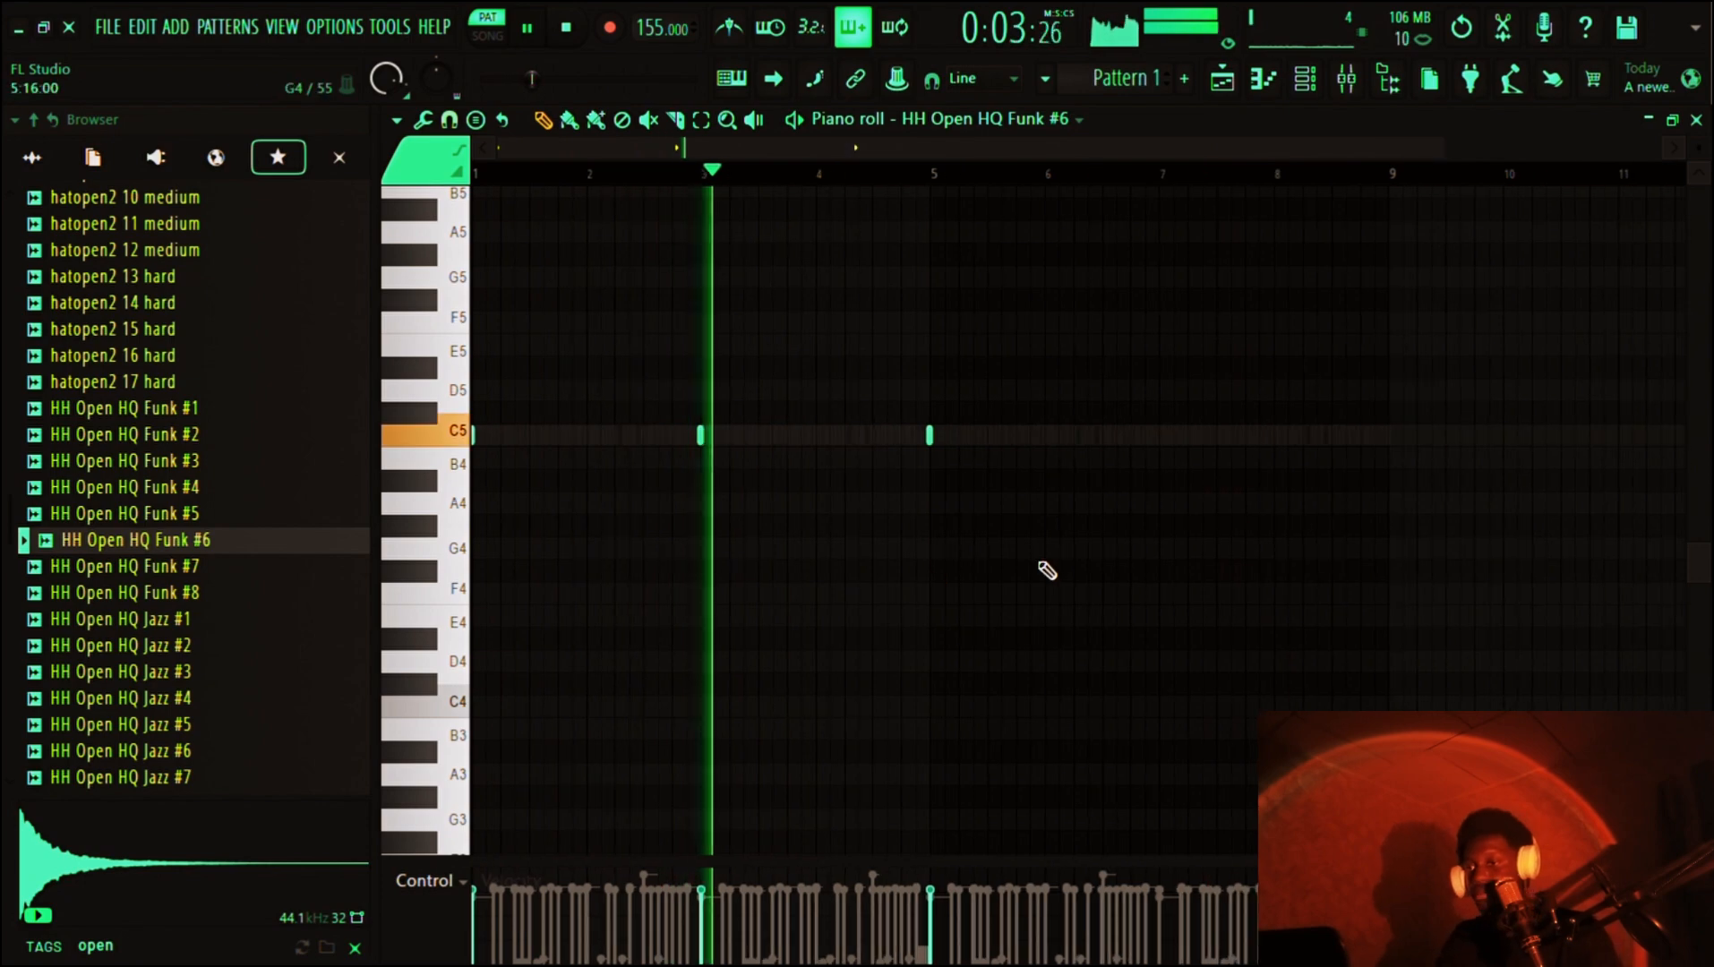
drag(1041, 557, 3, 304)
key(ctrl+b)
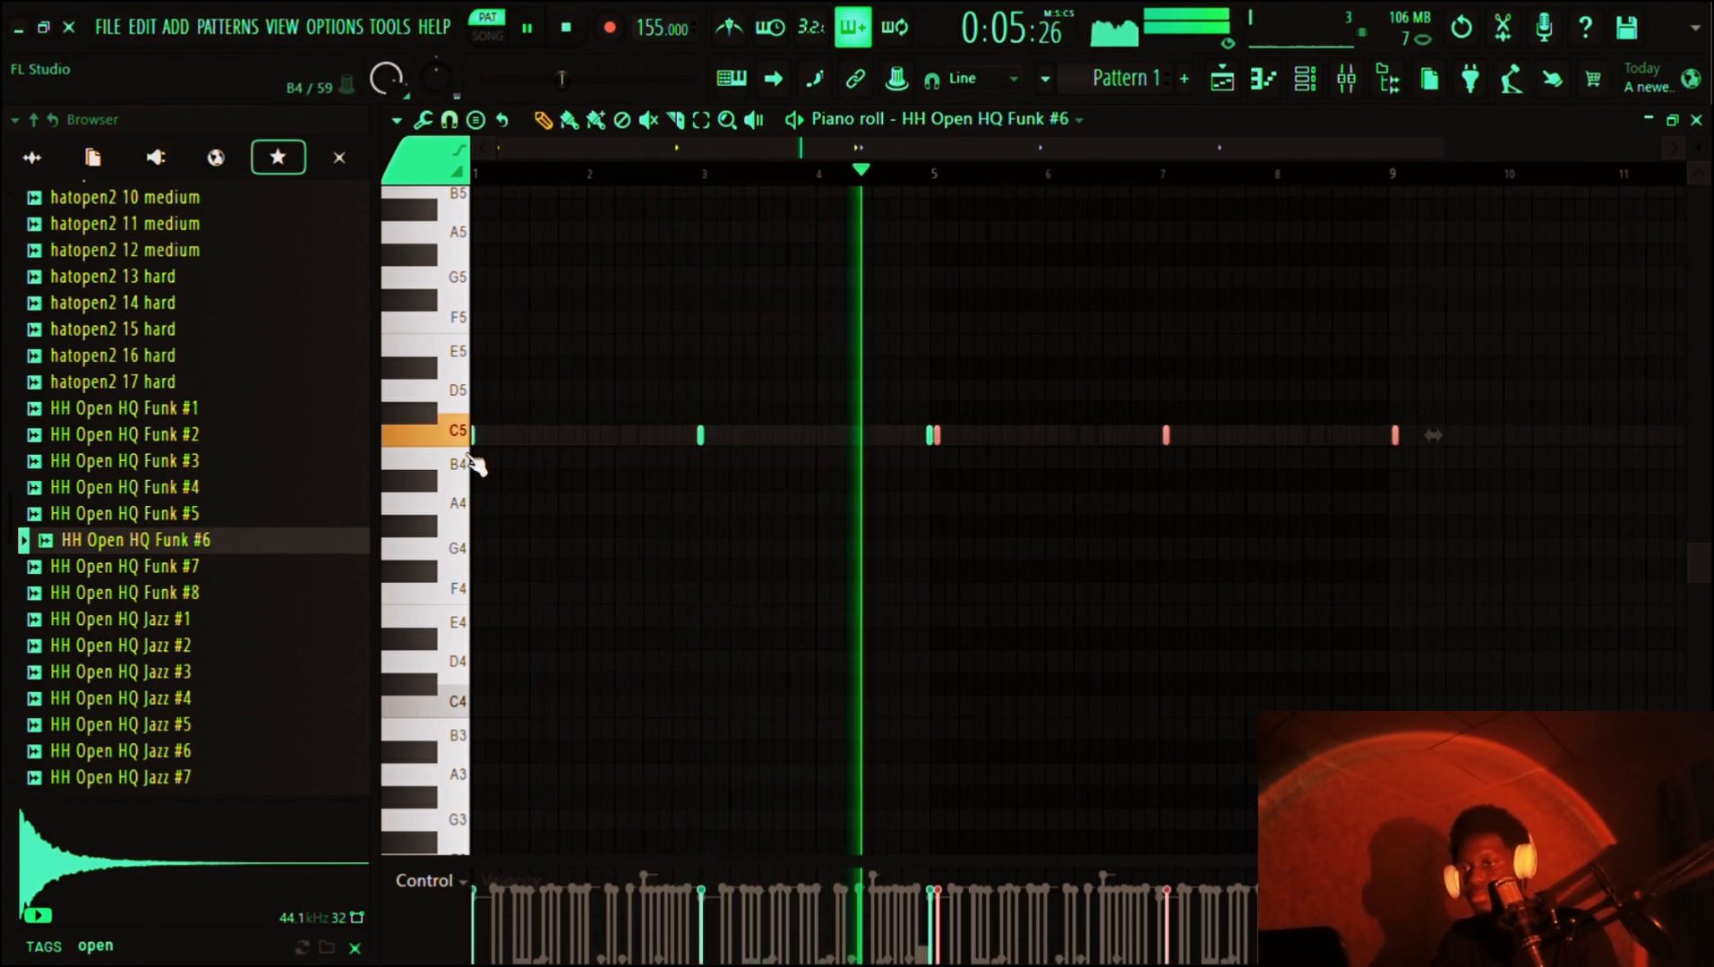
scroll(976, 585, up, 2)
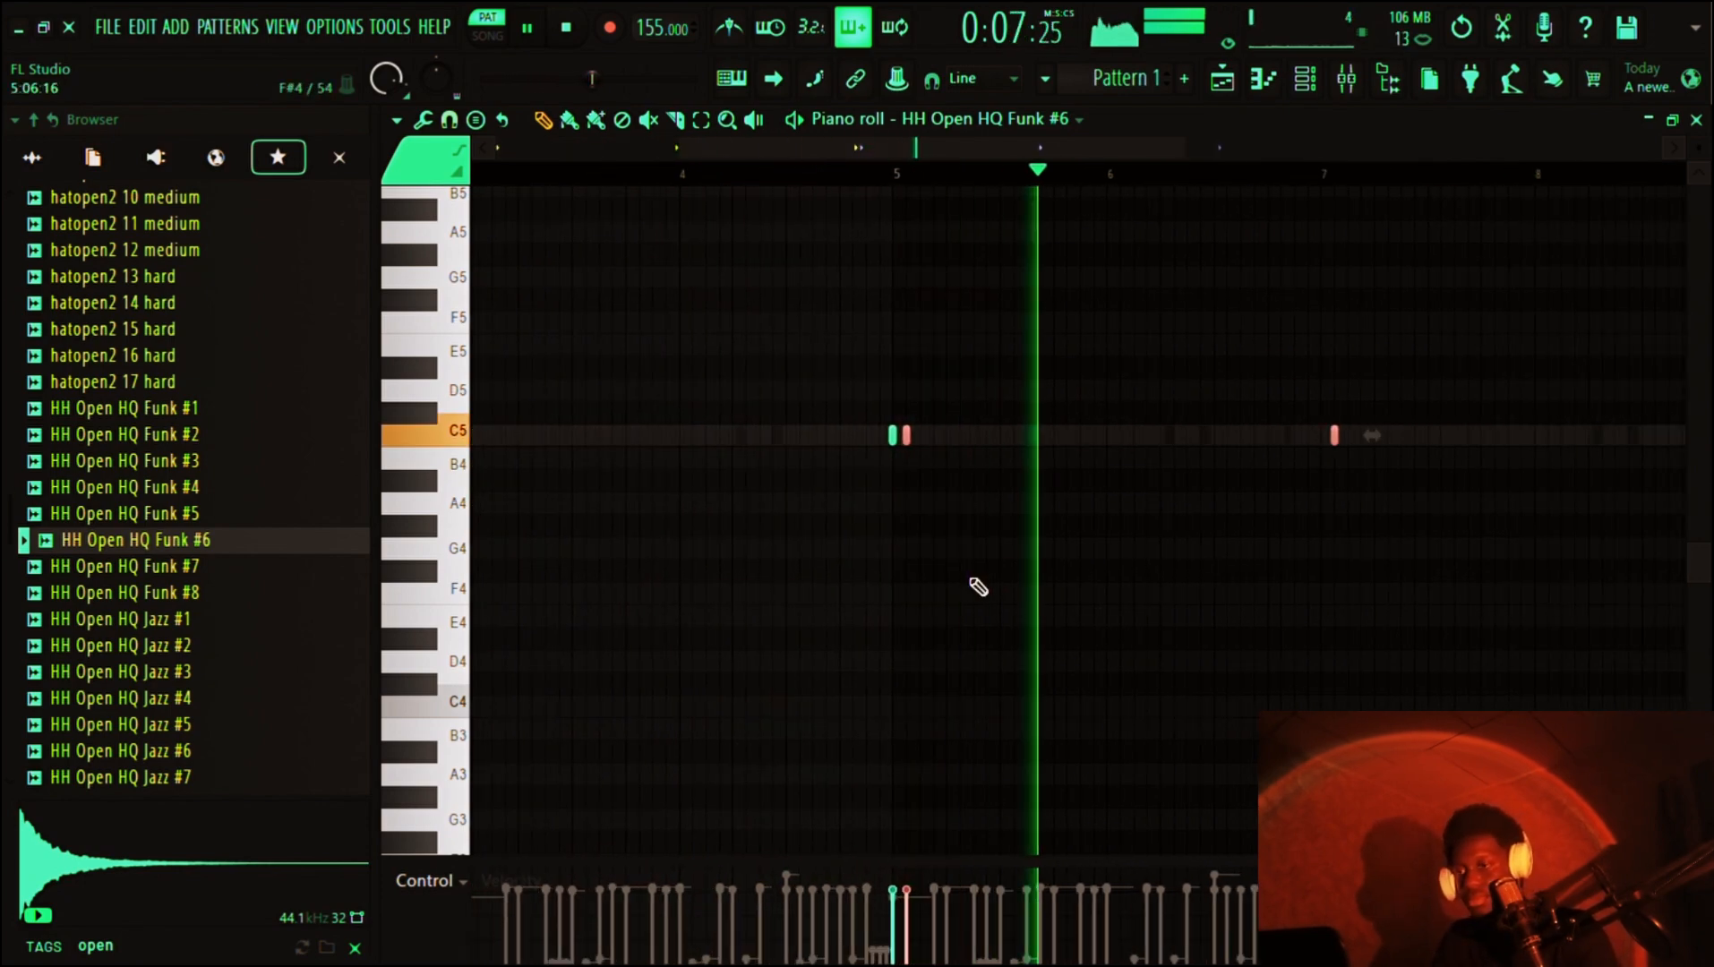
right_click(894, 439)
scroll(896, 442, down, 3)
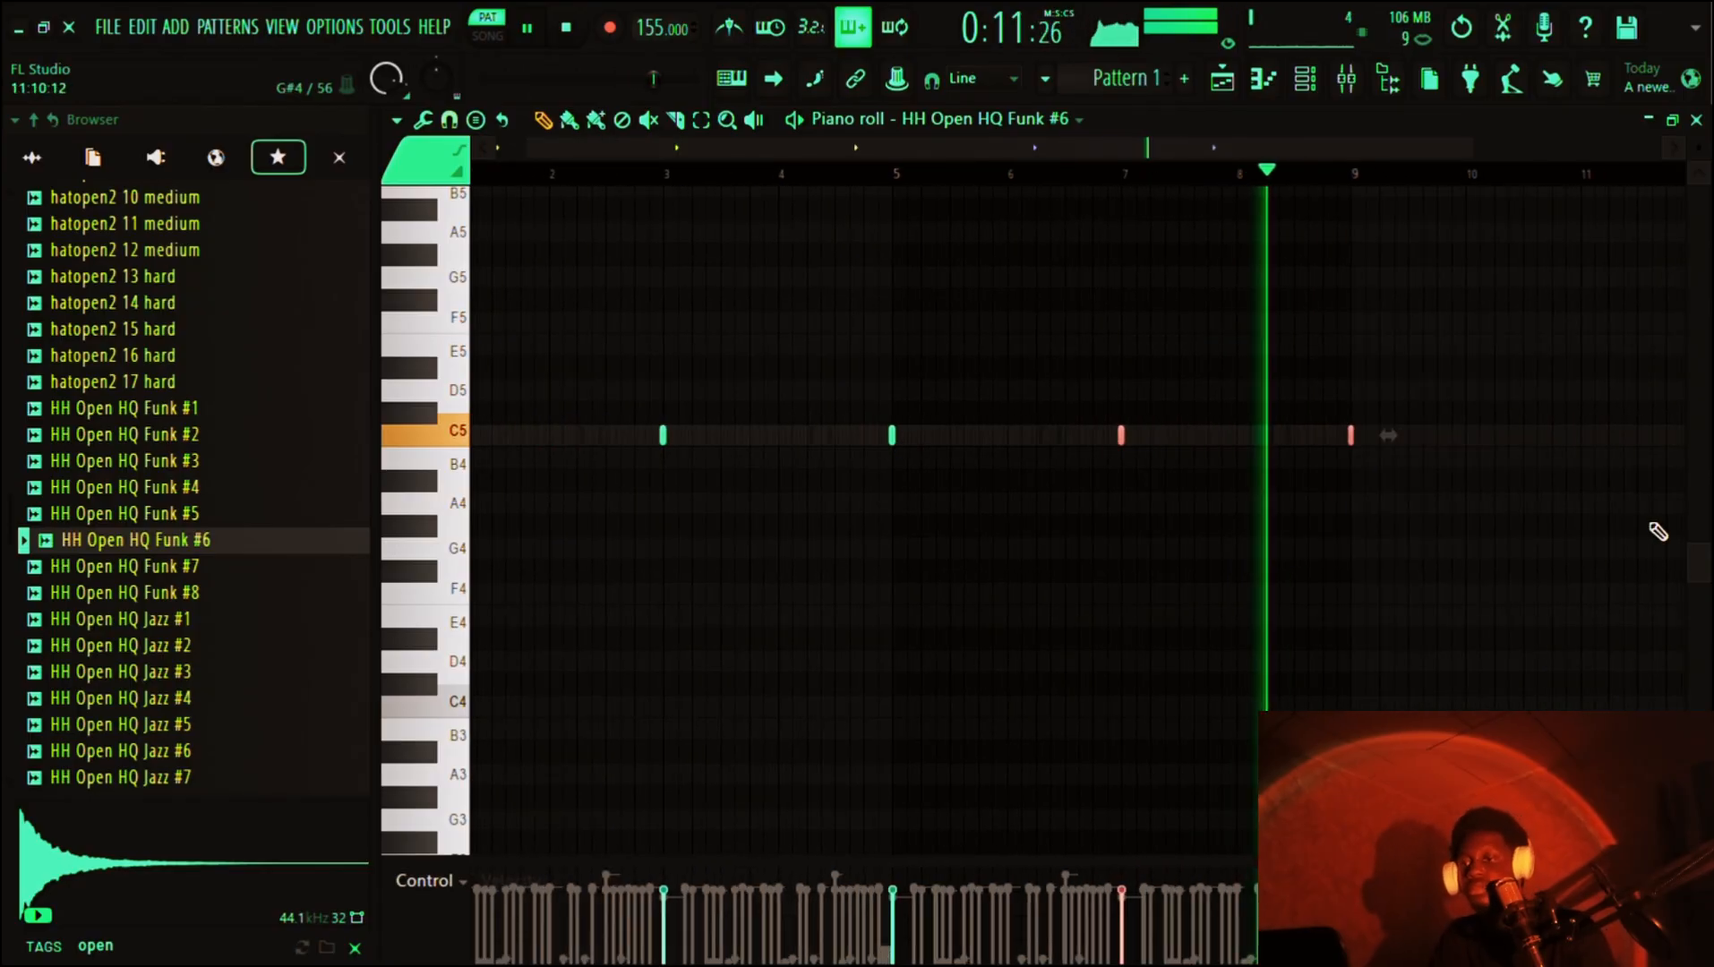
- Lower the velocity of all open hat notes and delete the extra hit at the start of bar 9
ctrl+click(1656, 530)
drag(1365, 557, 359, 193)
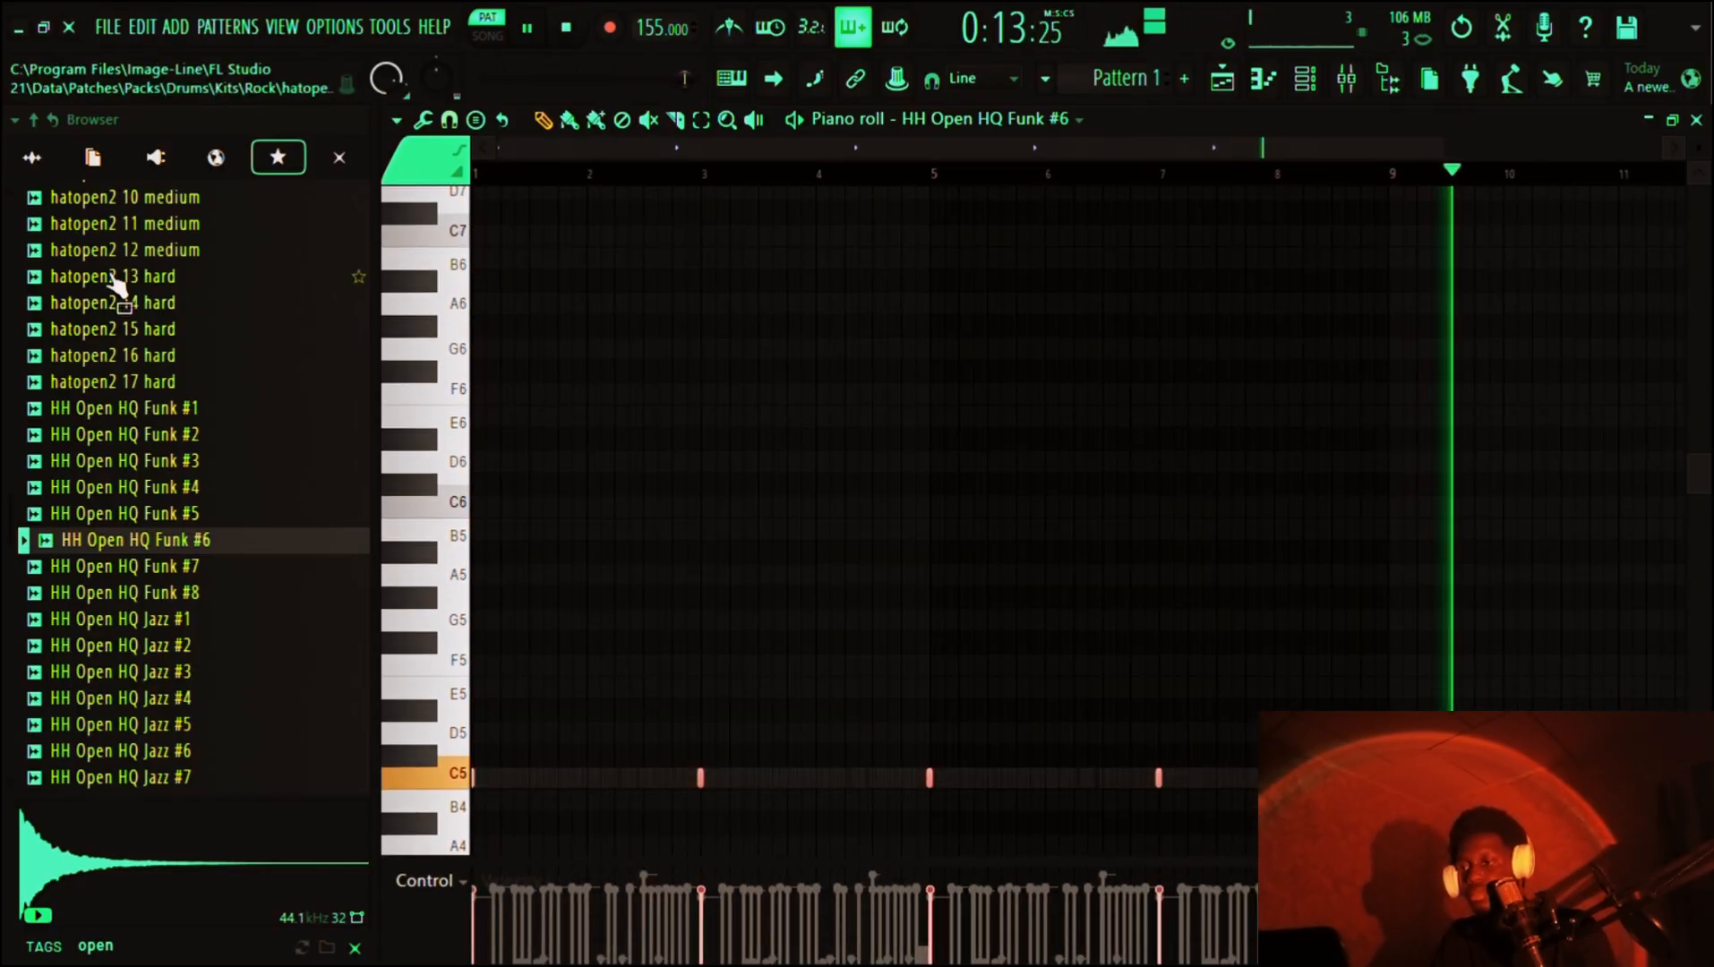
key(space)
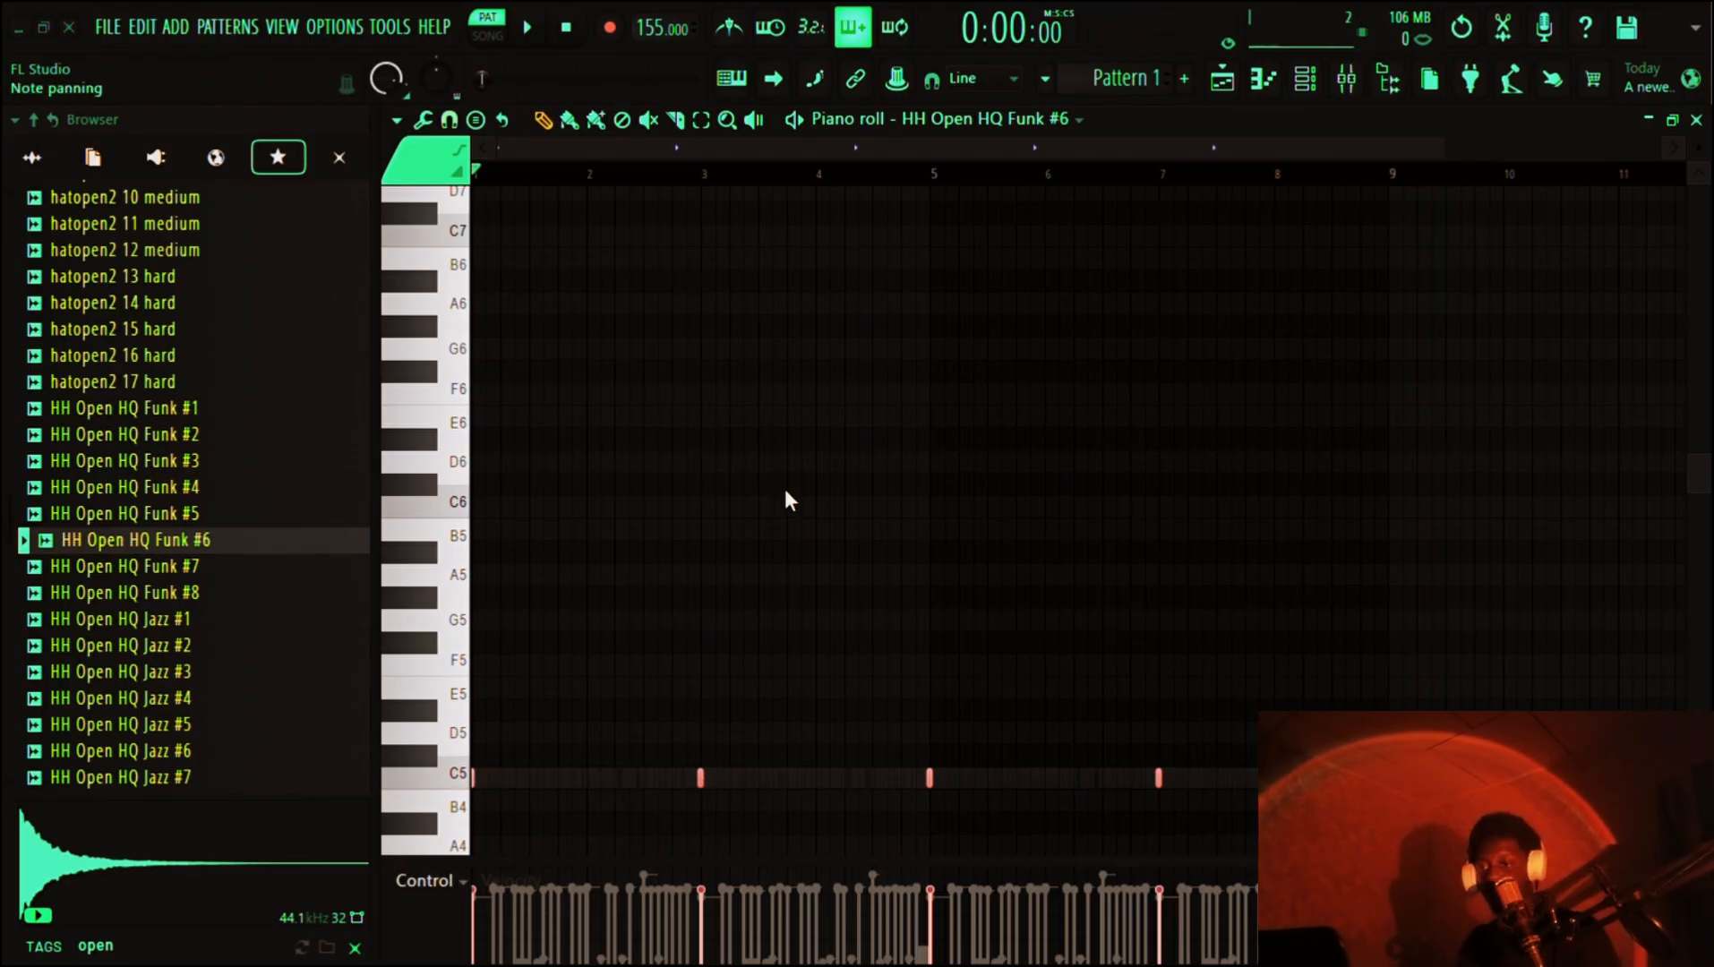
scroll(887, 533, right, 3)
right_click(1119, 688)
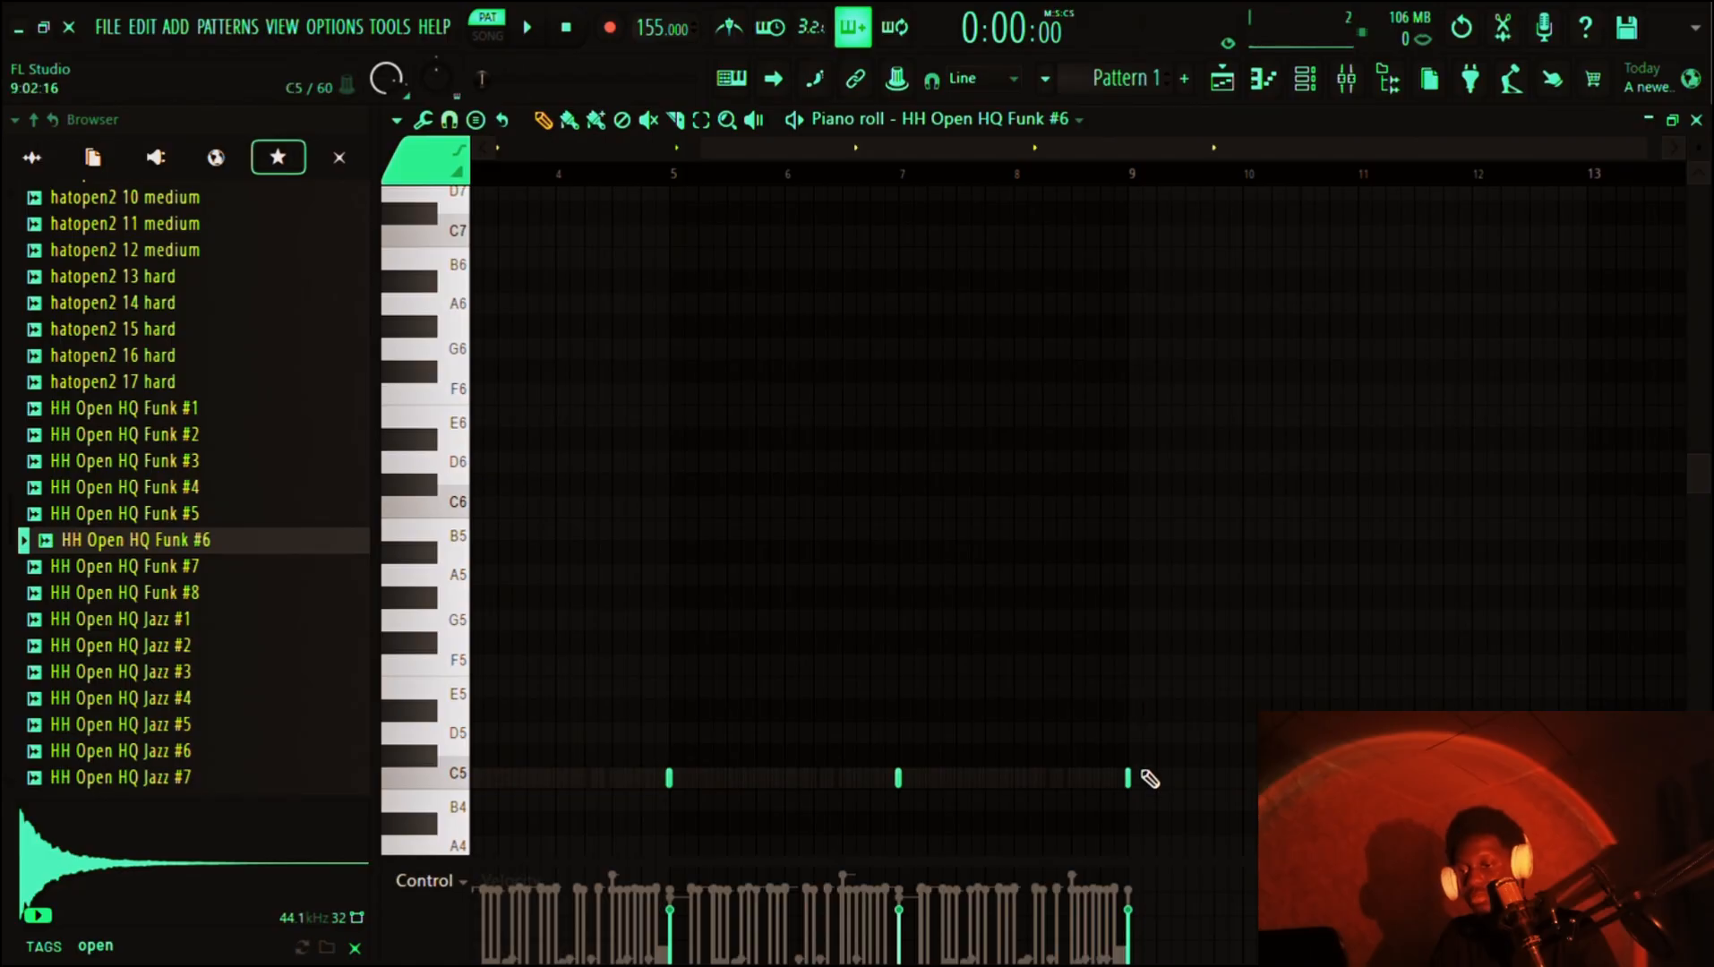
- Show the channel rack, search the favorite samples for "cow", and audition Detroit - Cowbell - 1 to 5
click(1343, 79)
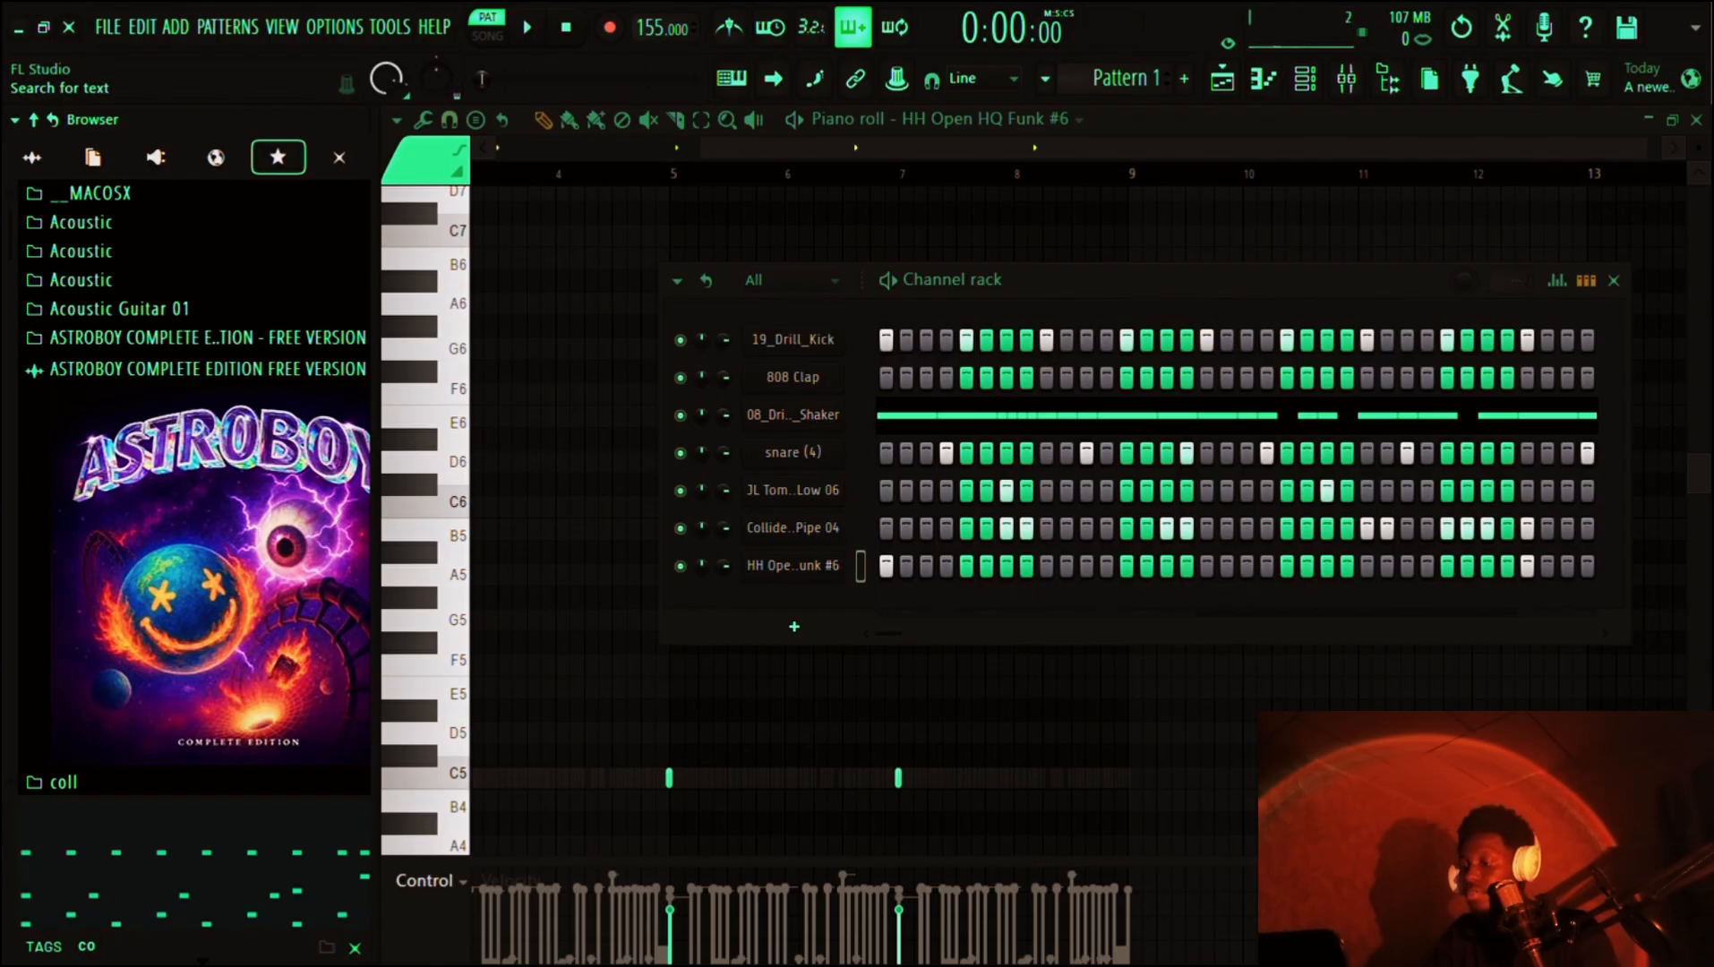
text(w)
click(170, 459)
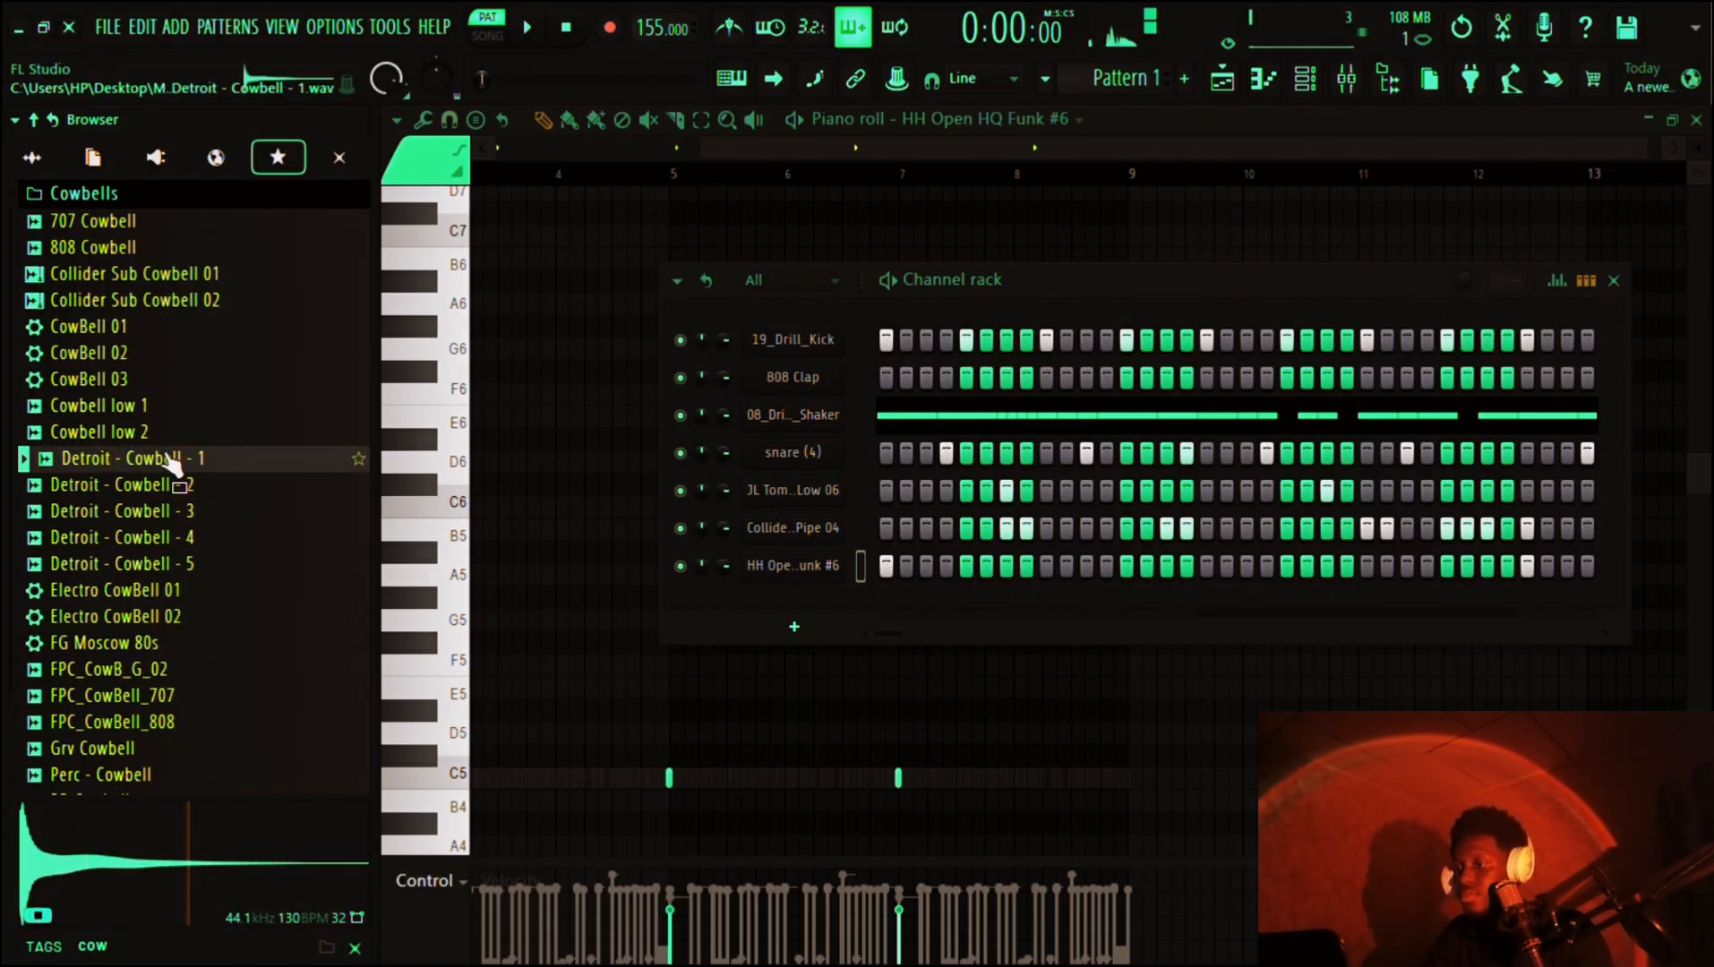
drag(170, 459, 184, 470)
key(Down)
key(Down)
key(Down)
key(Down)
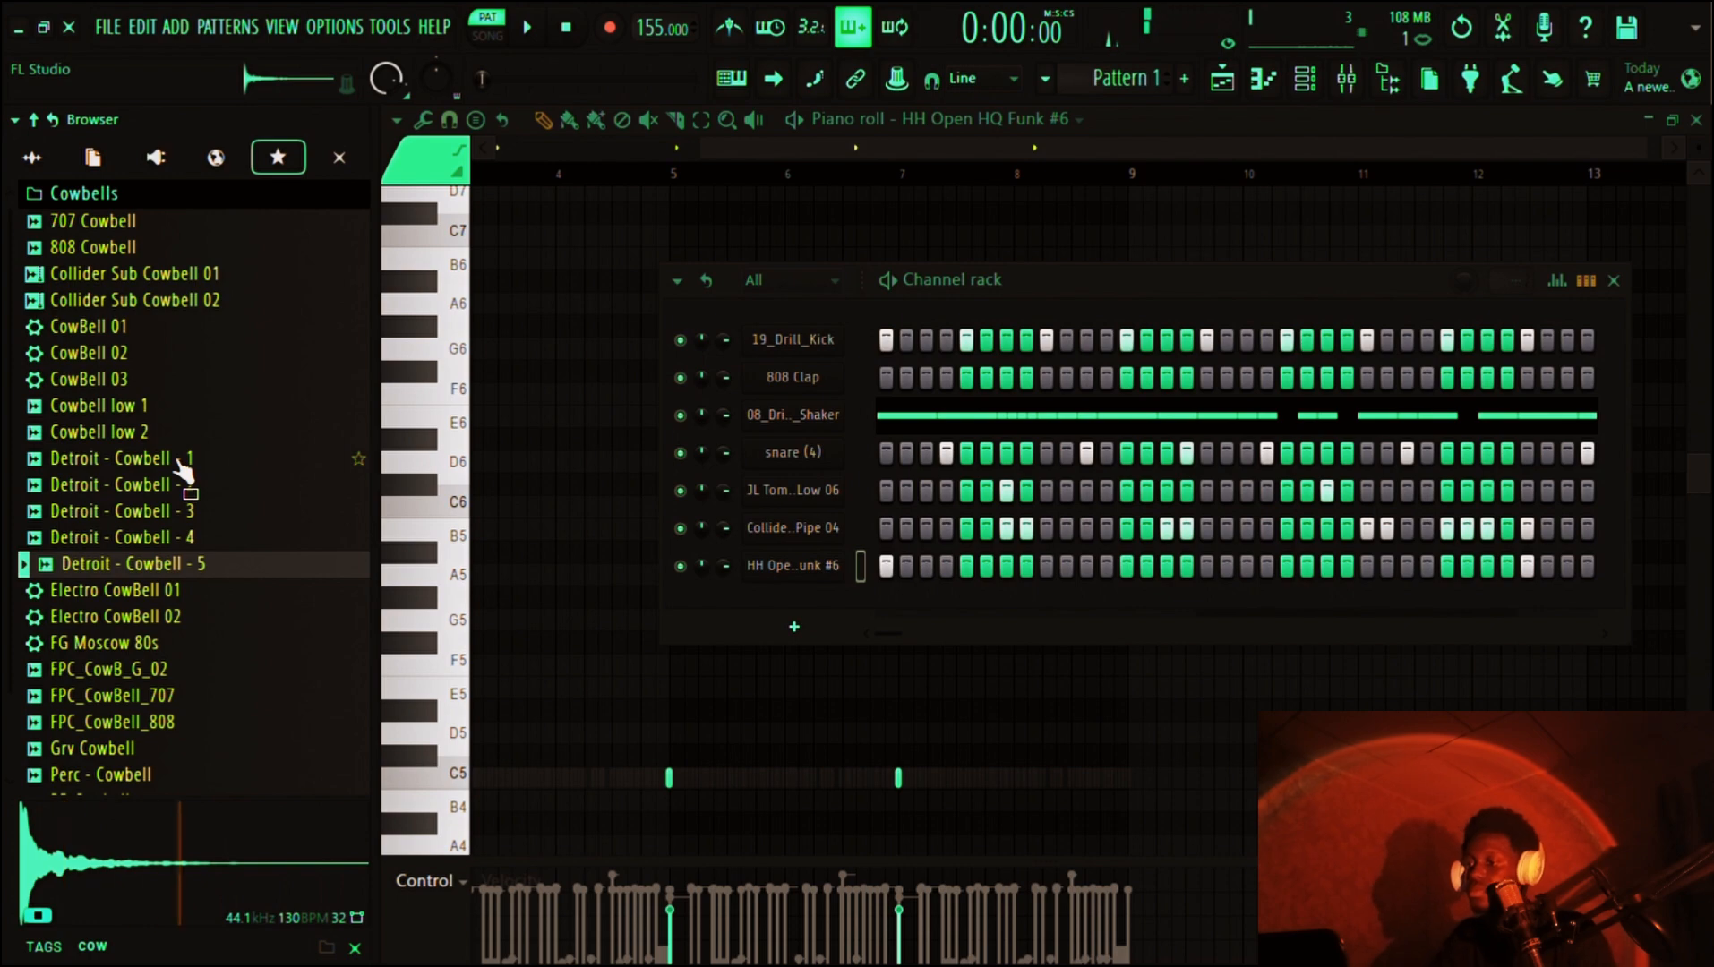
- Add the Detroit - Cowbell - 4 sample as a new channel and play the pattern briefly
key(Up)
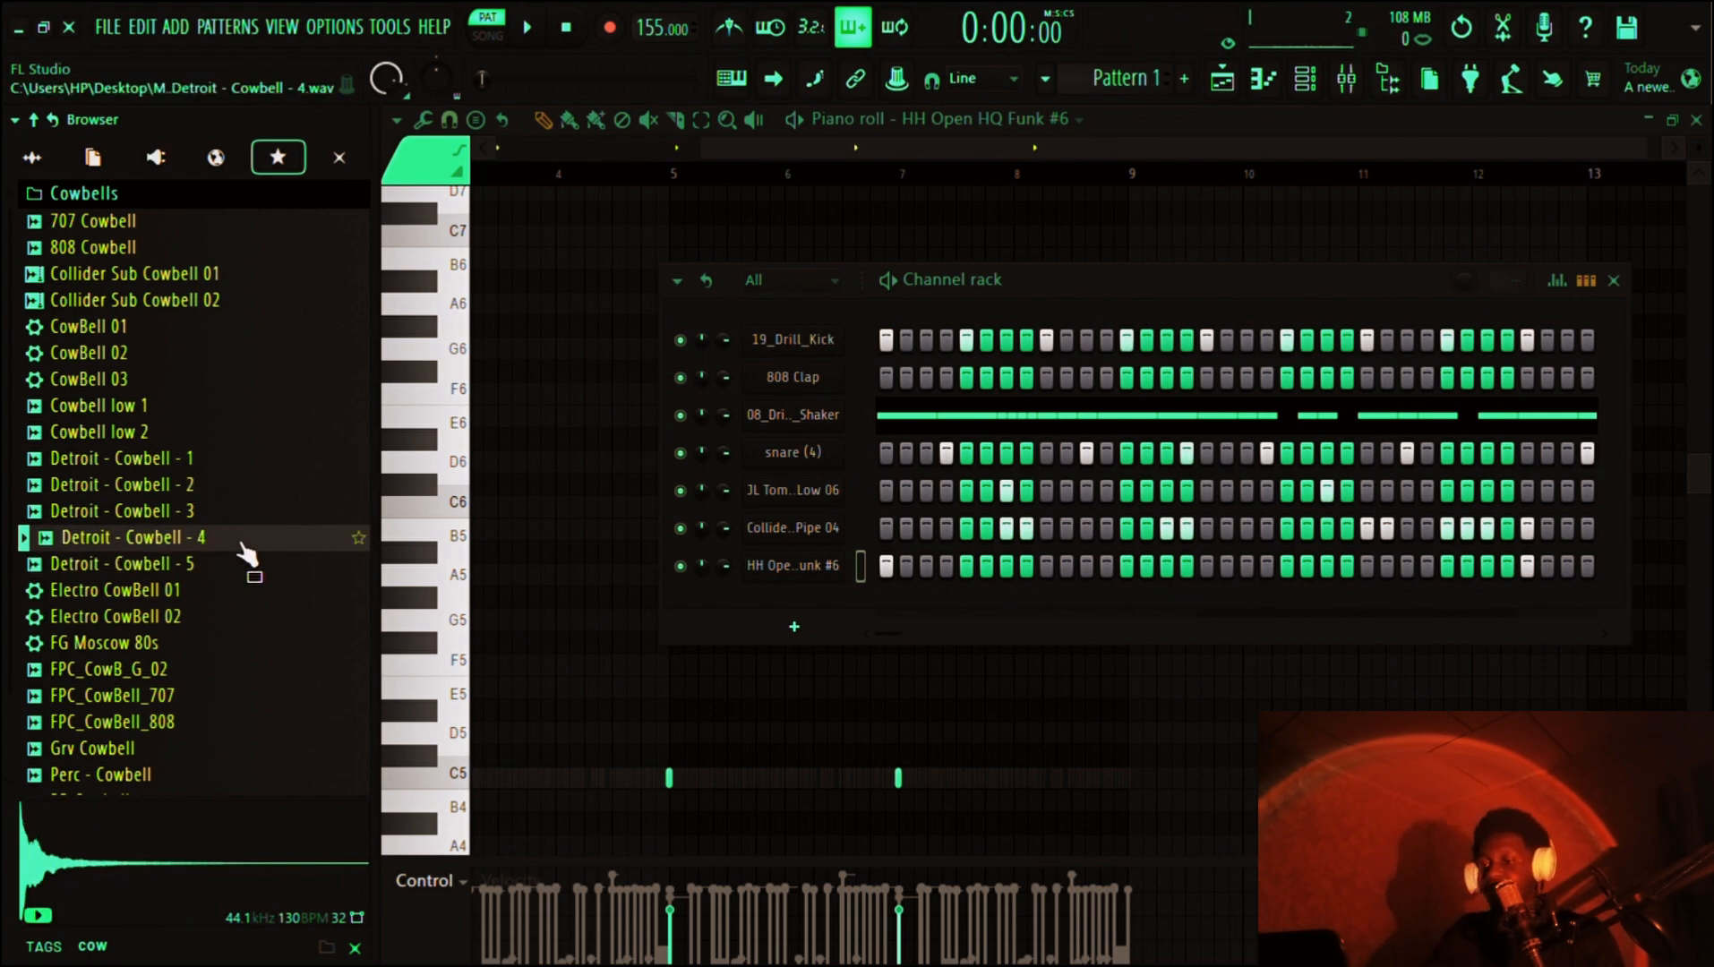
drag(246, 555, 769, 622)
key(space)
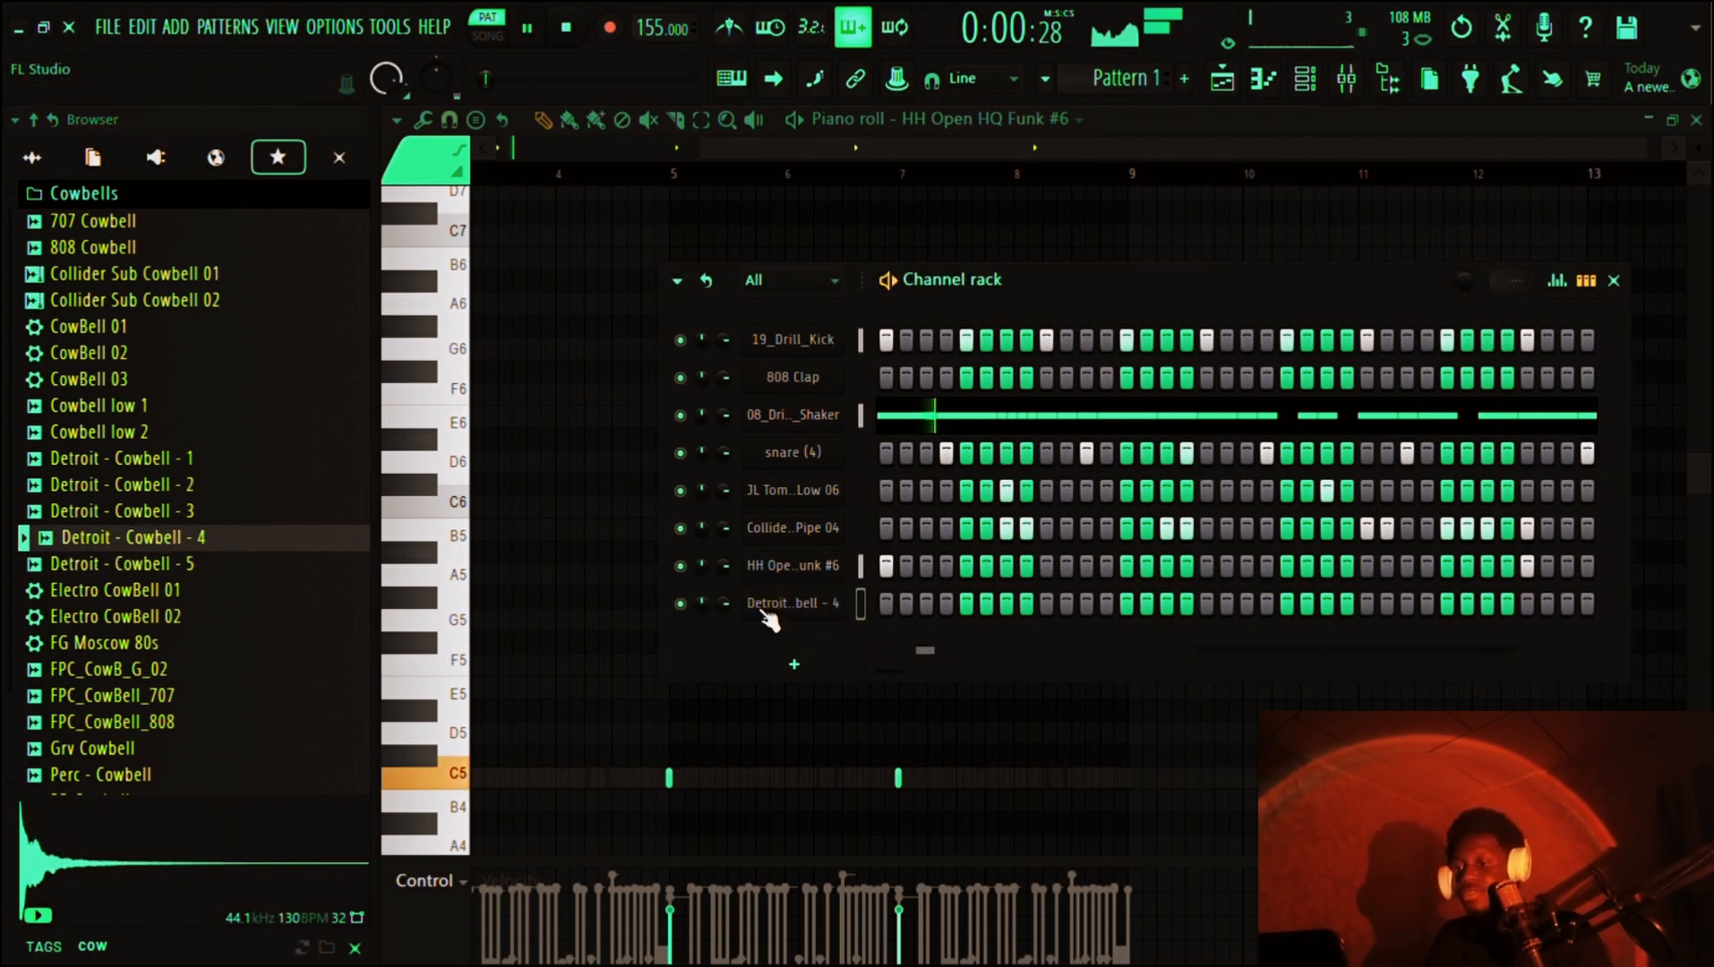
key(space)
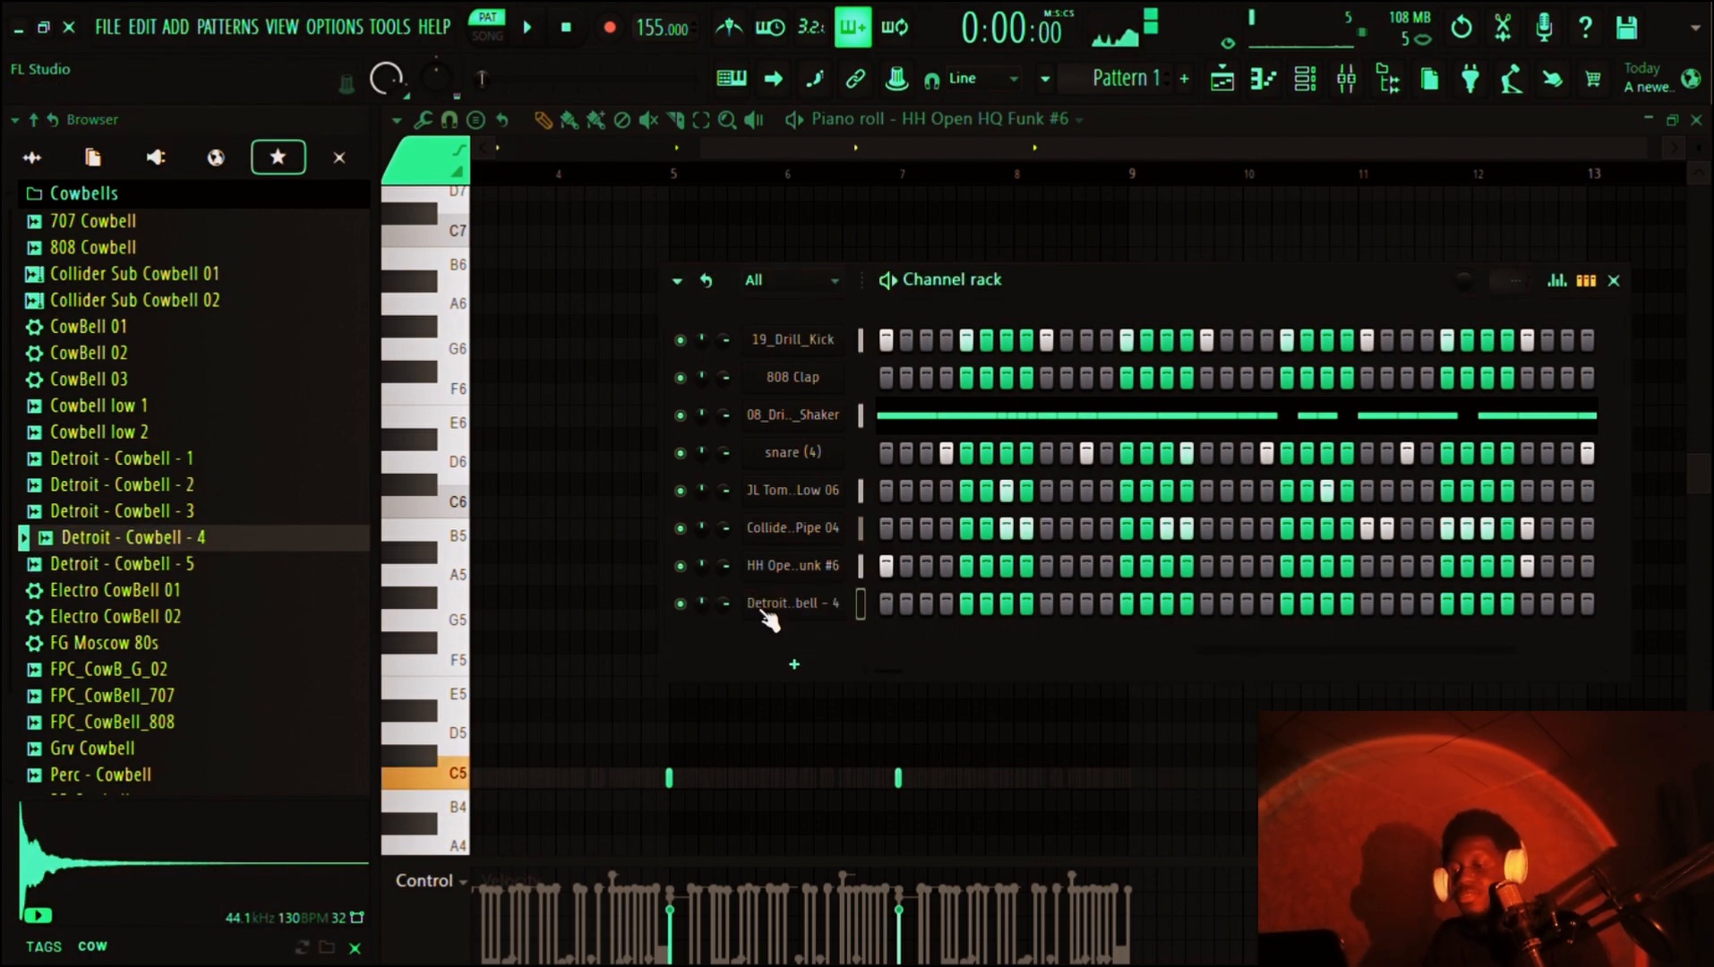
- Place cowbell hits on steps 1 and 4 of bar 1 and on steps 1 and 4 of bar 3
click(890, 603)
click(951, 604)
key(space)
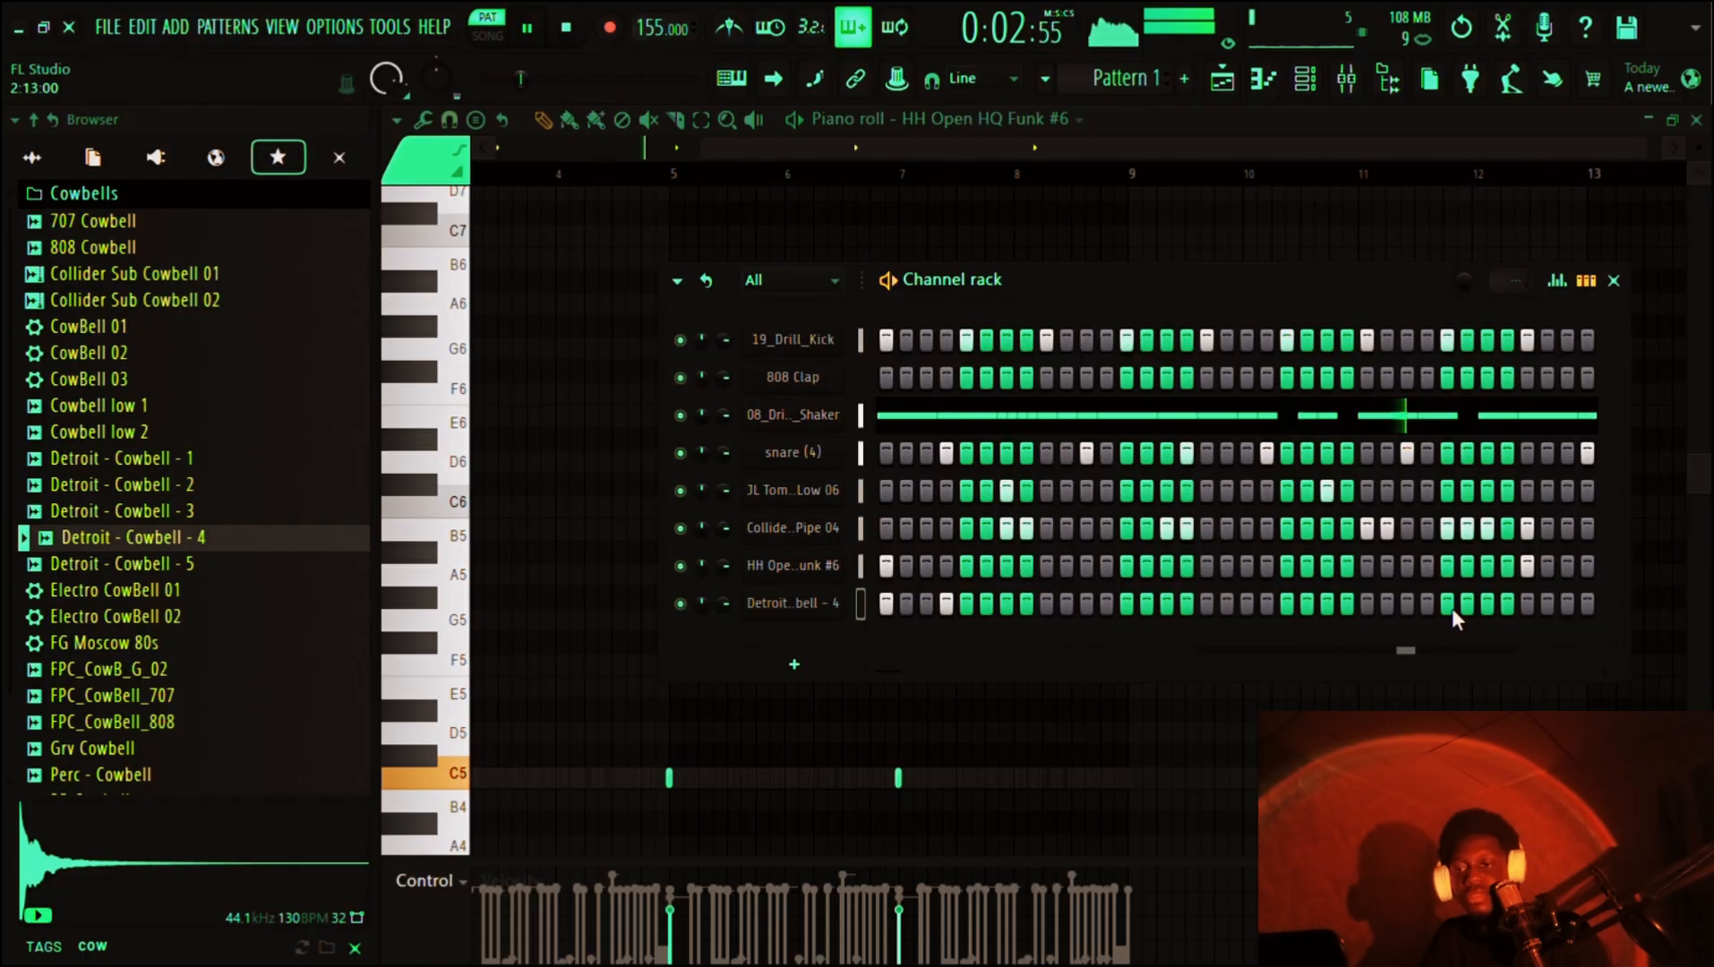
key(space)
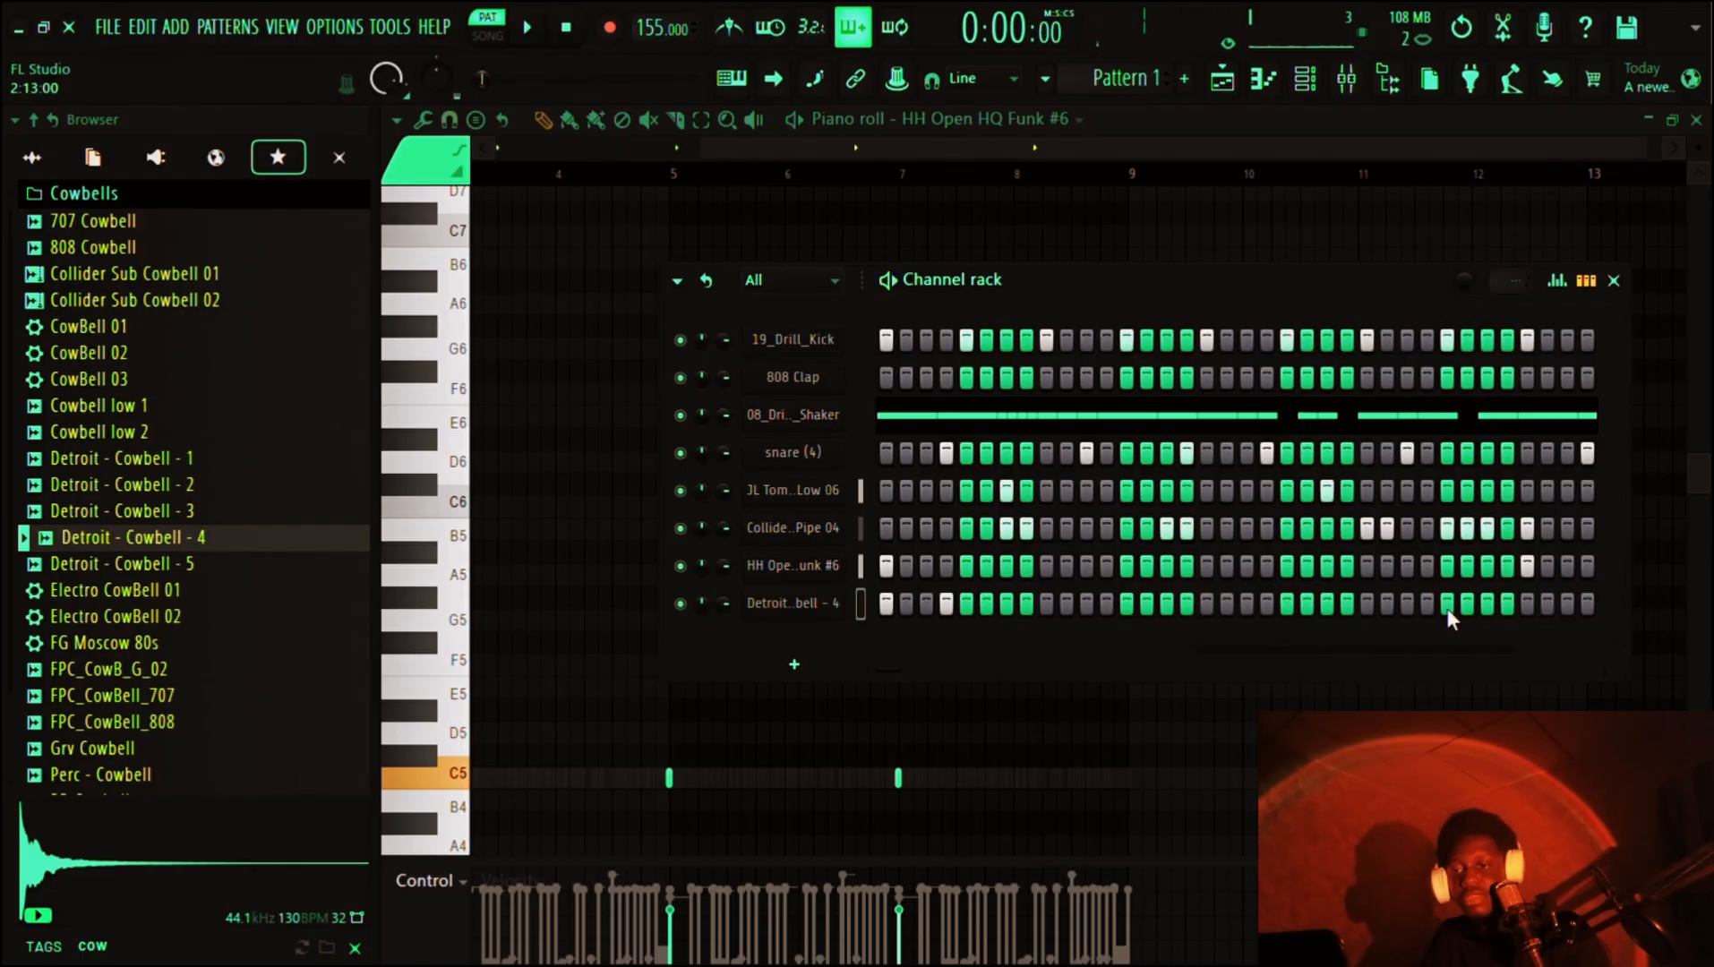
click(1528, 608)
scroll(1527, 608, right, 3)
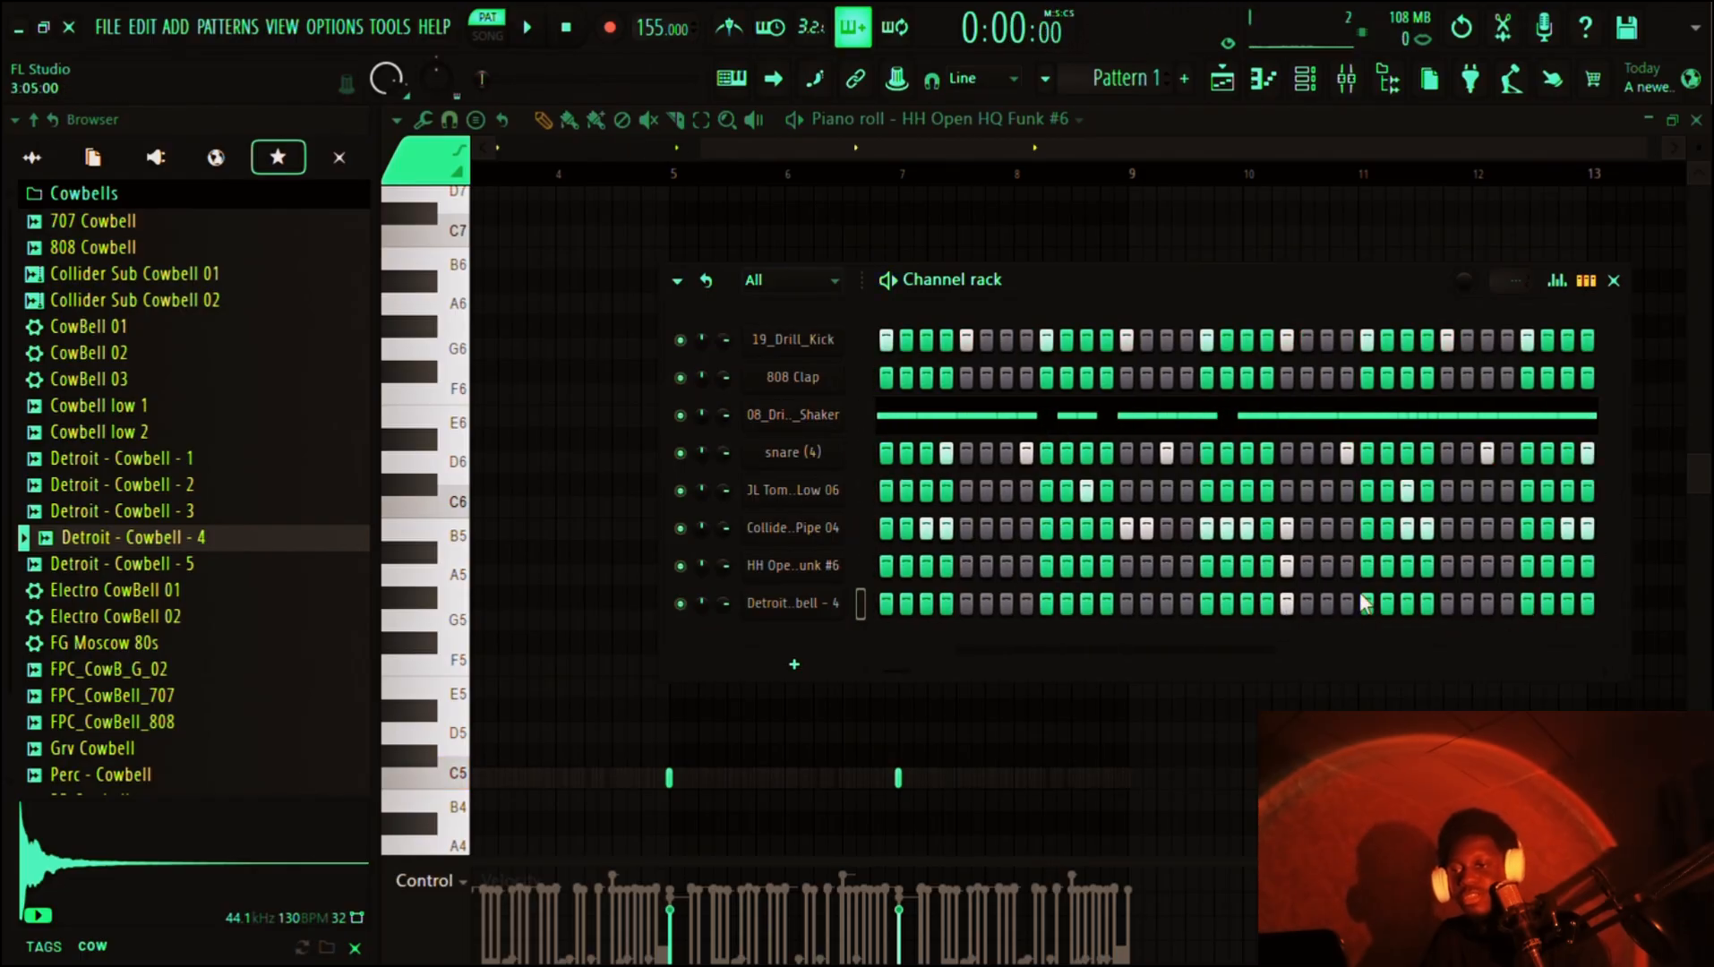
scroll(1365, 605, left, 3)
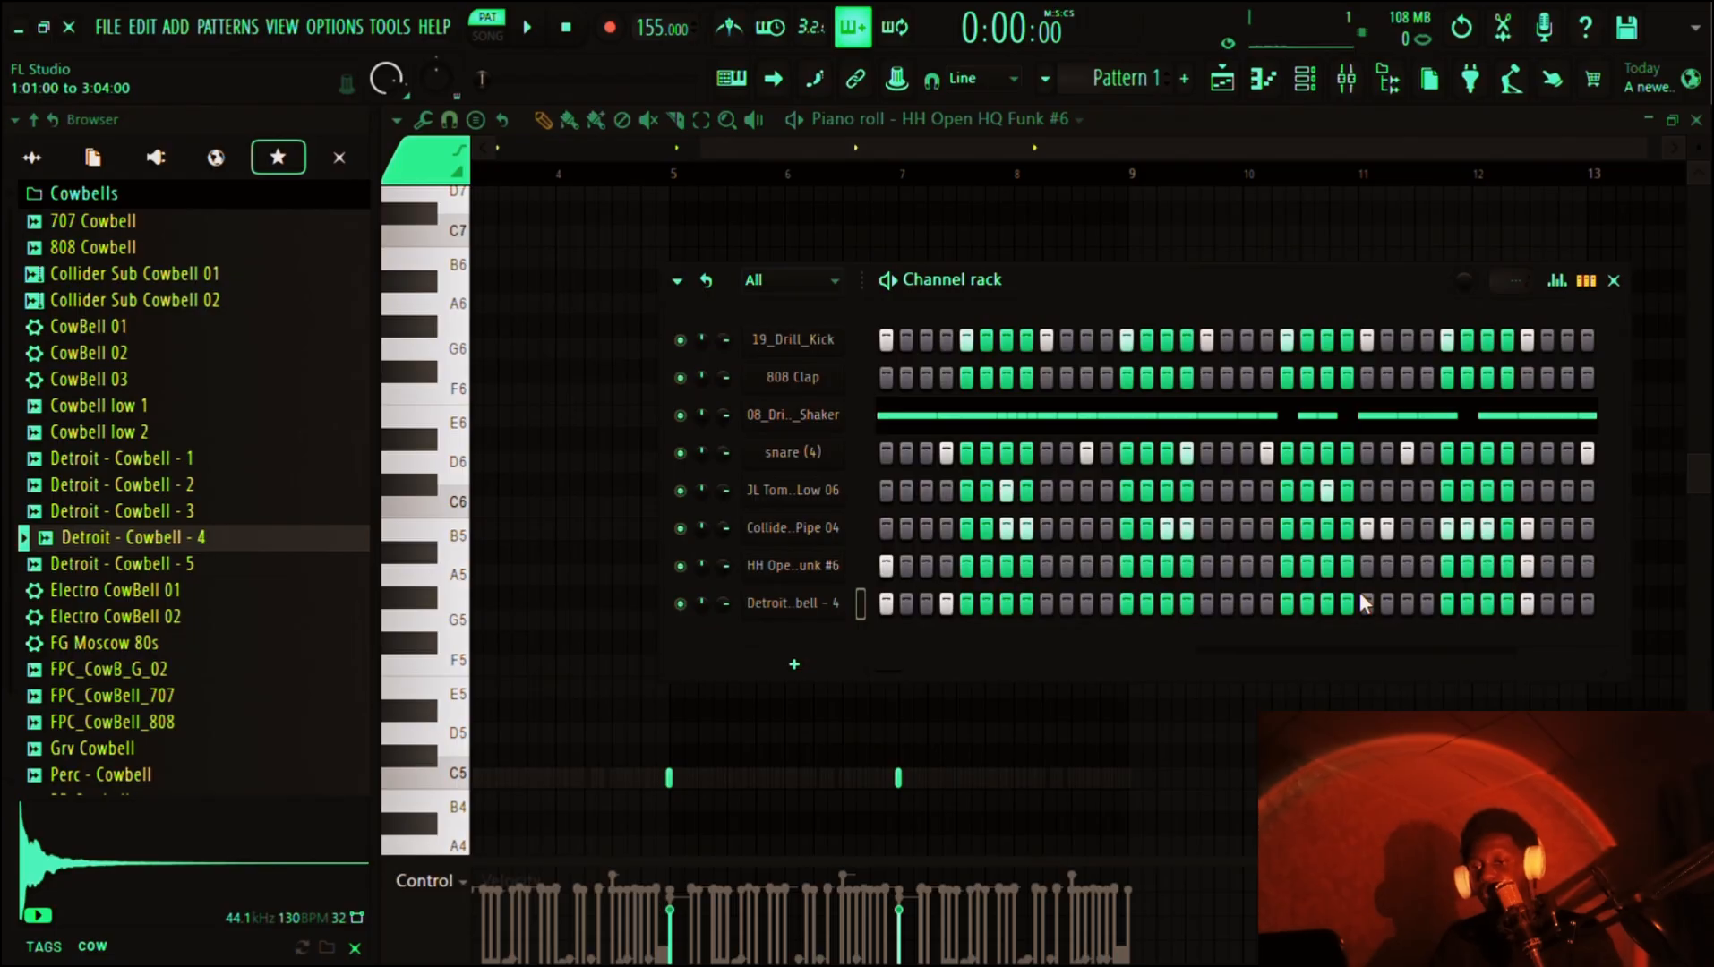
scroll(1365, 605, right, 2)
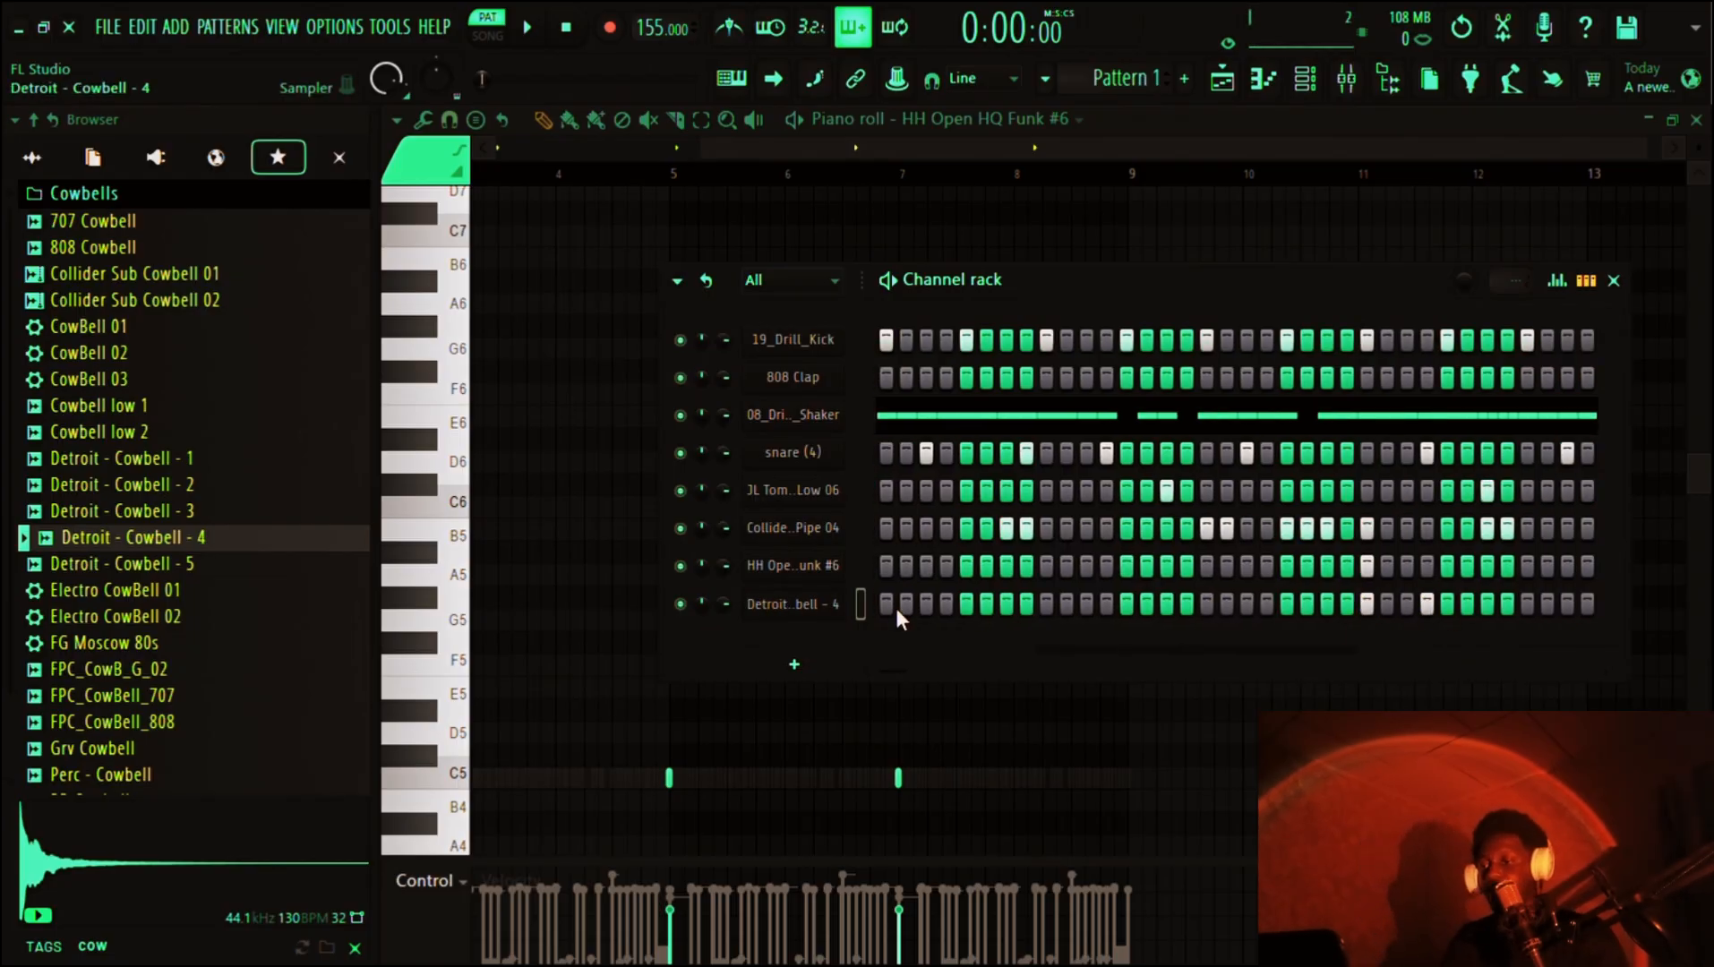
- Duplicate all cowbell notes in the piano roll, shift the copy later so it starts at bar 5, and play the pattern
key(F7)
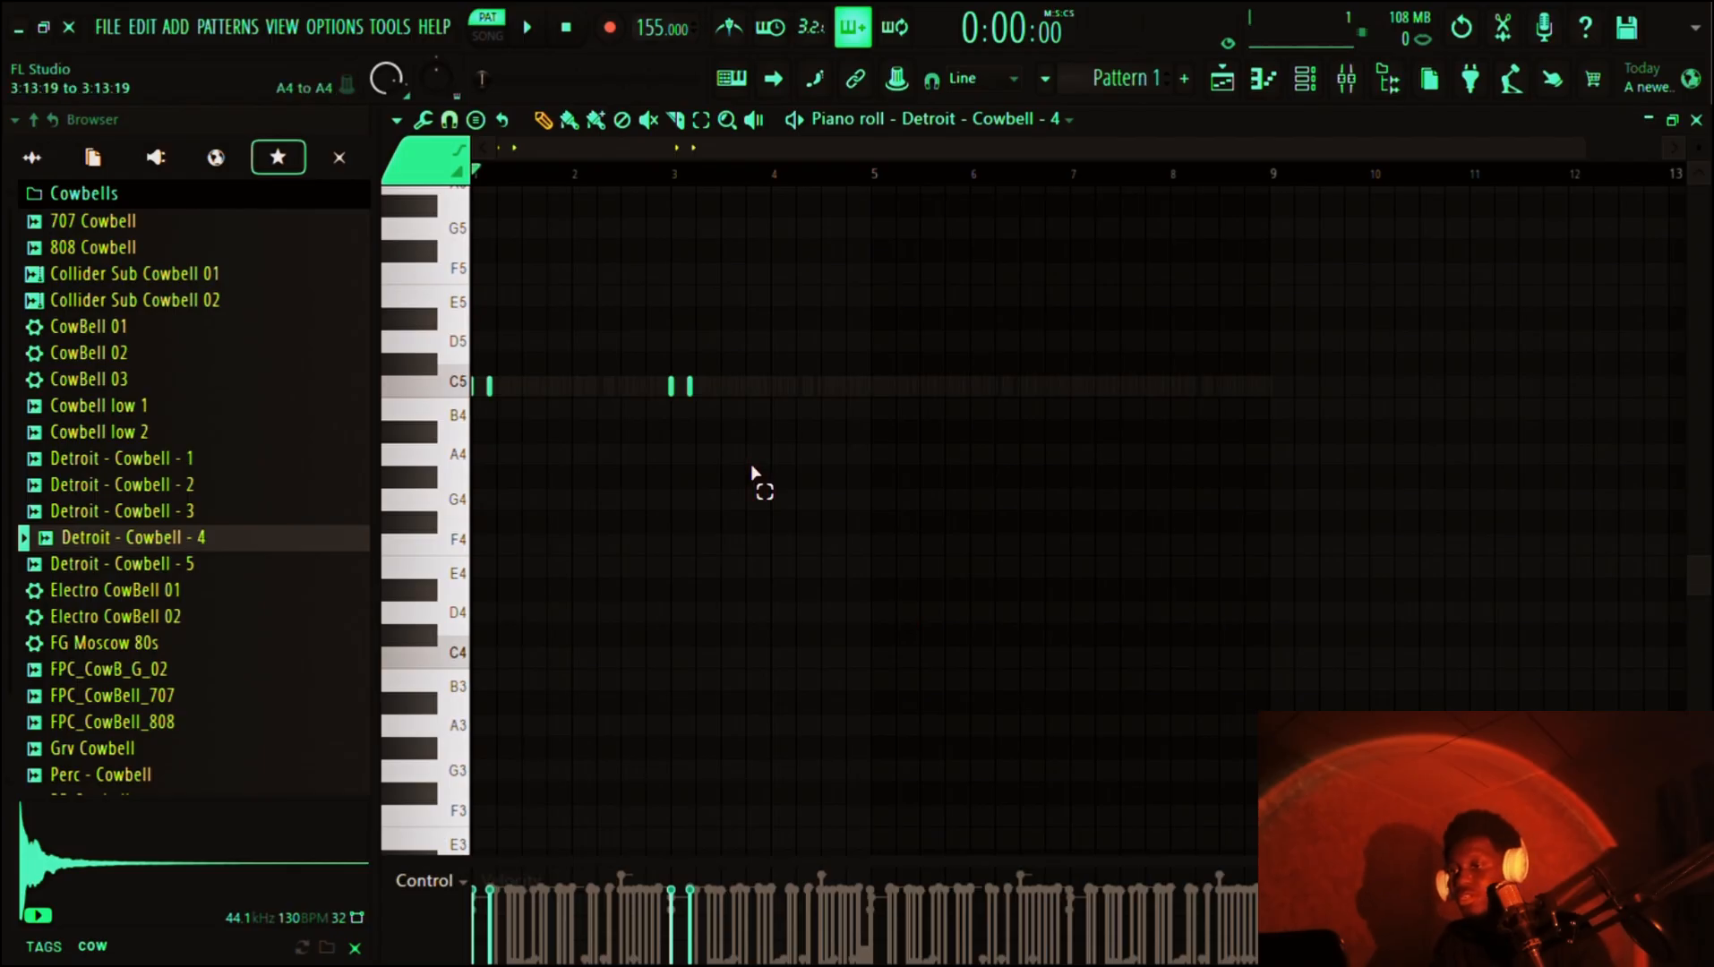
drag(858, 462, 662, 376)
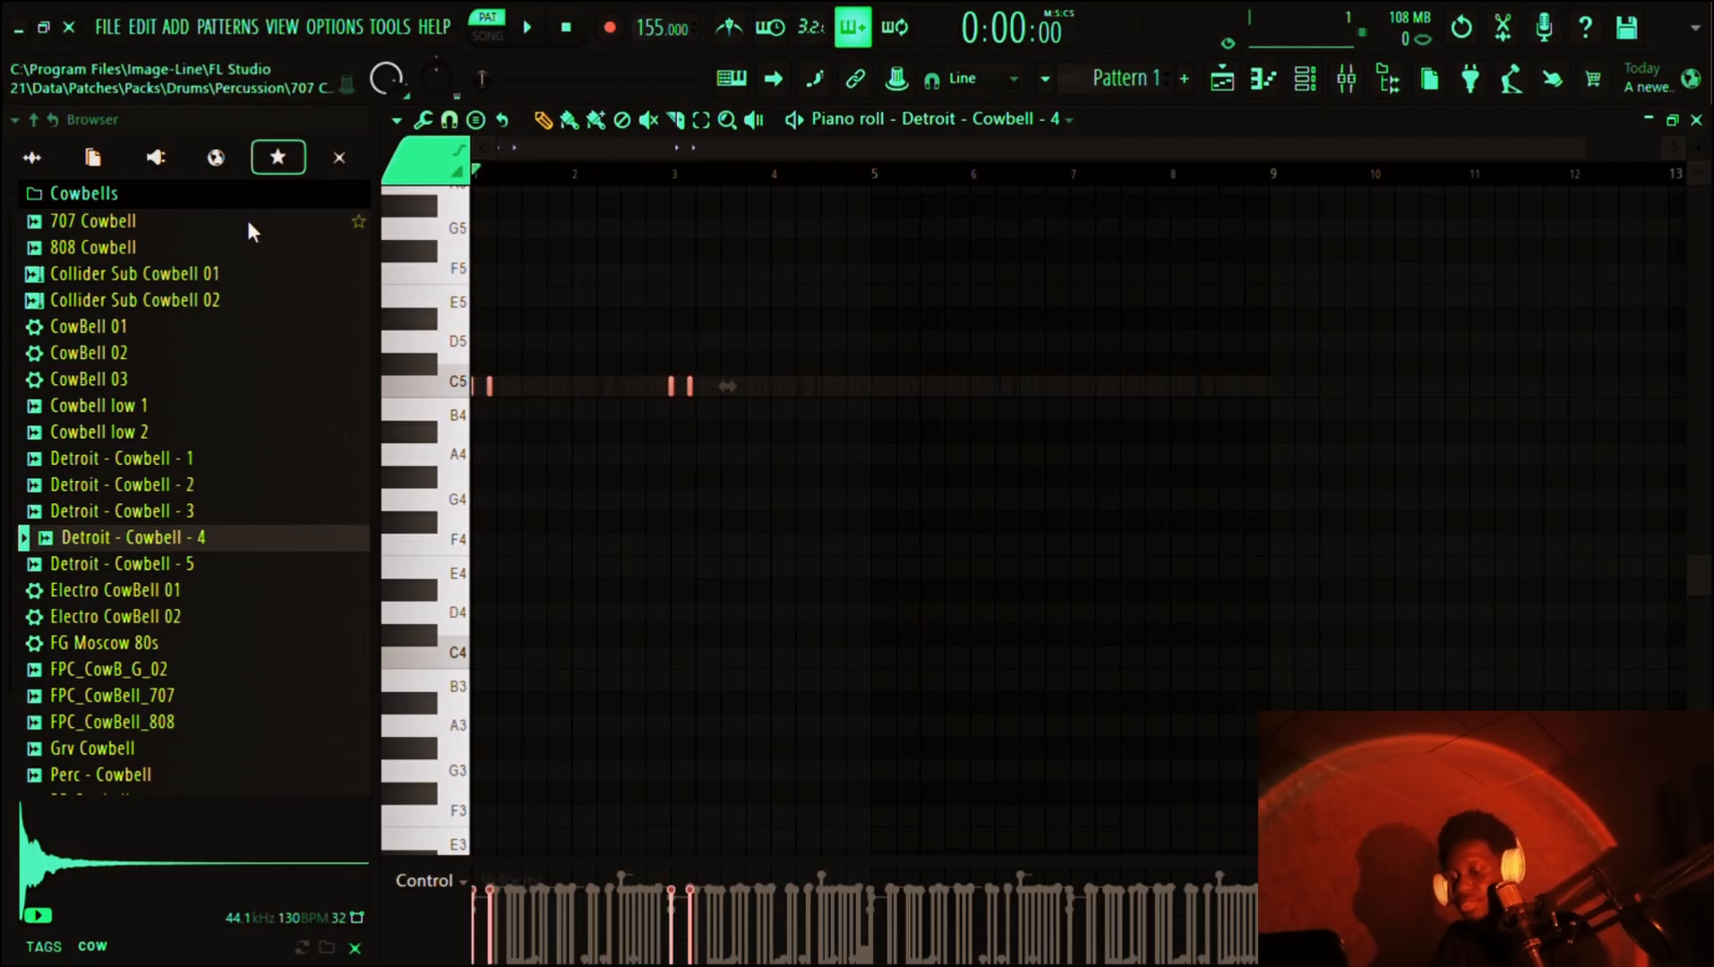
key(ctrl+b)
key(shift+Right)
key(shift+Right)
key(shift+Right)
key(shift+Right)
key(shift+Right)
key(shift+Right)
key(shift+Right)
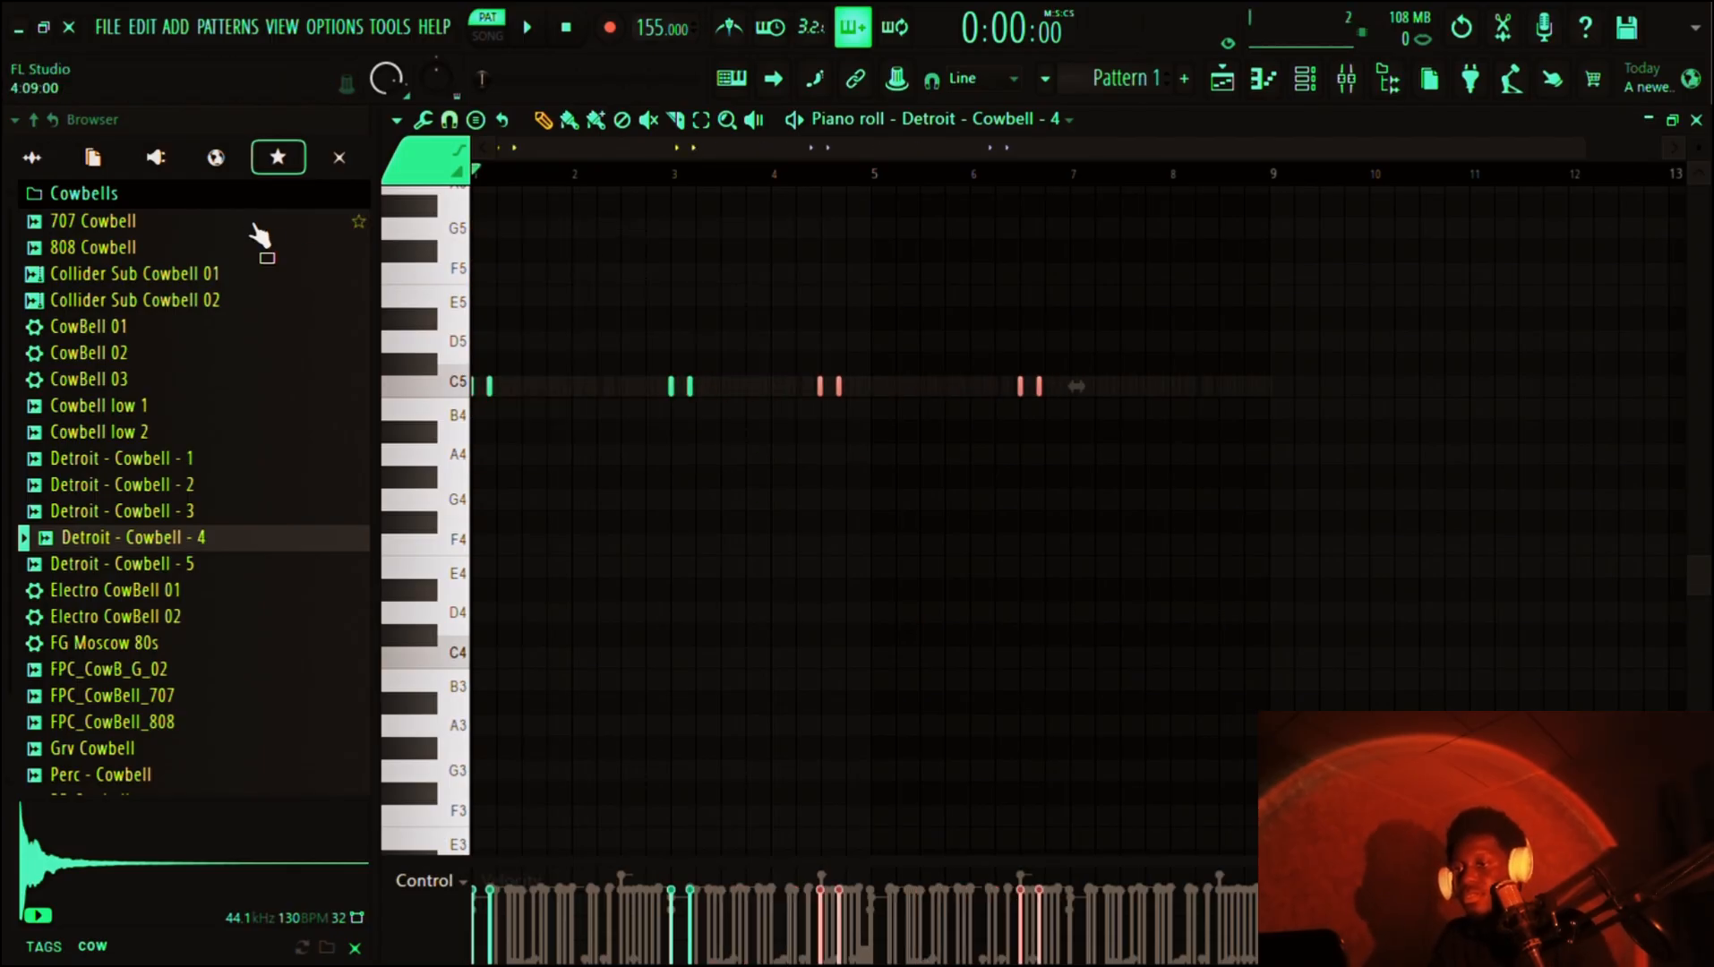
key(space)
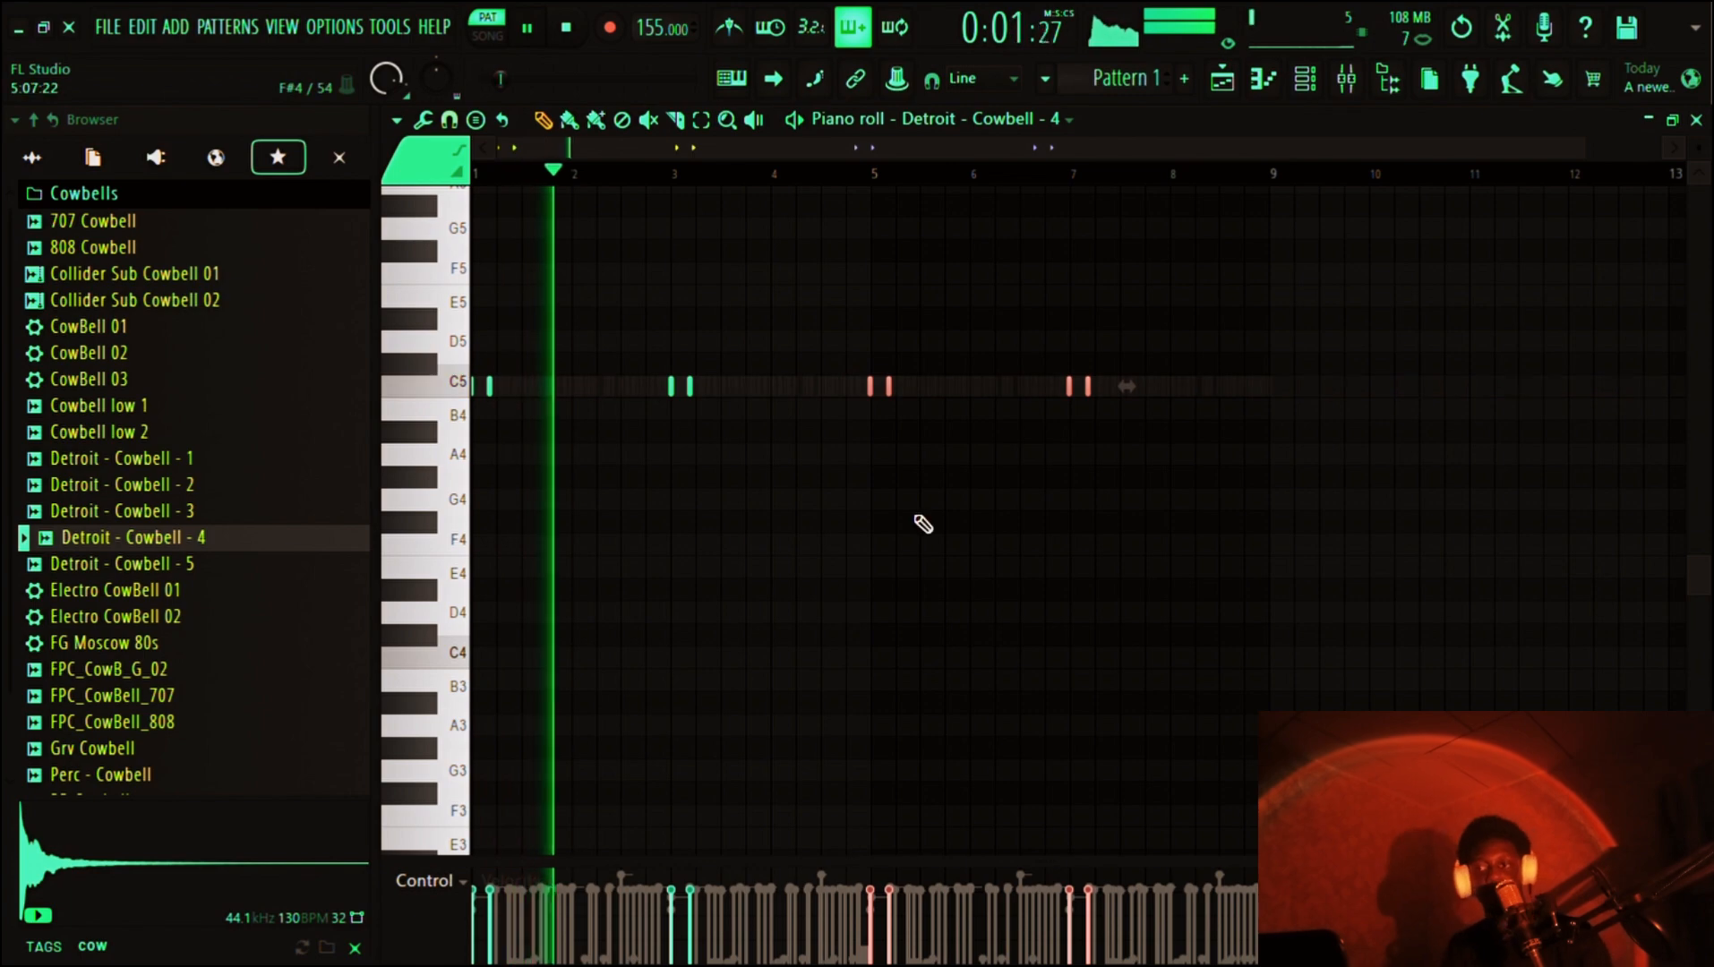
scroll(922, 524, up, 1)
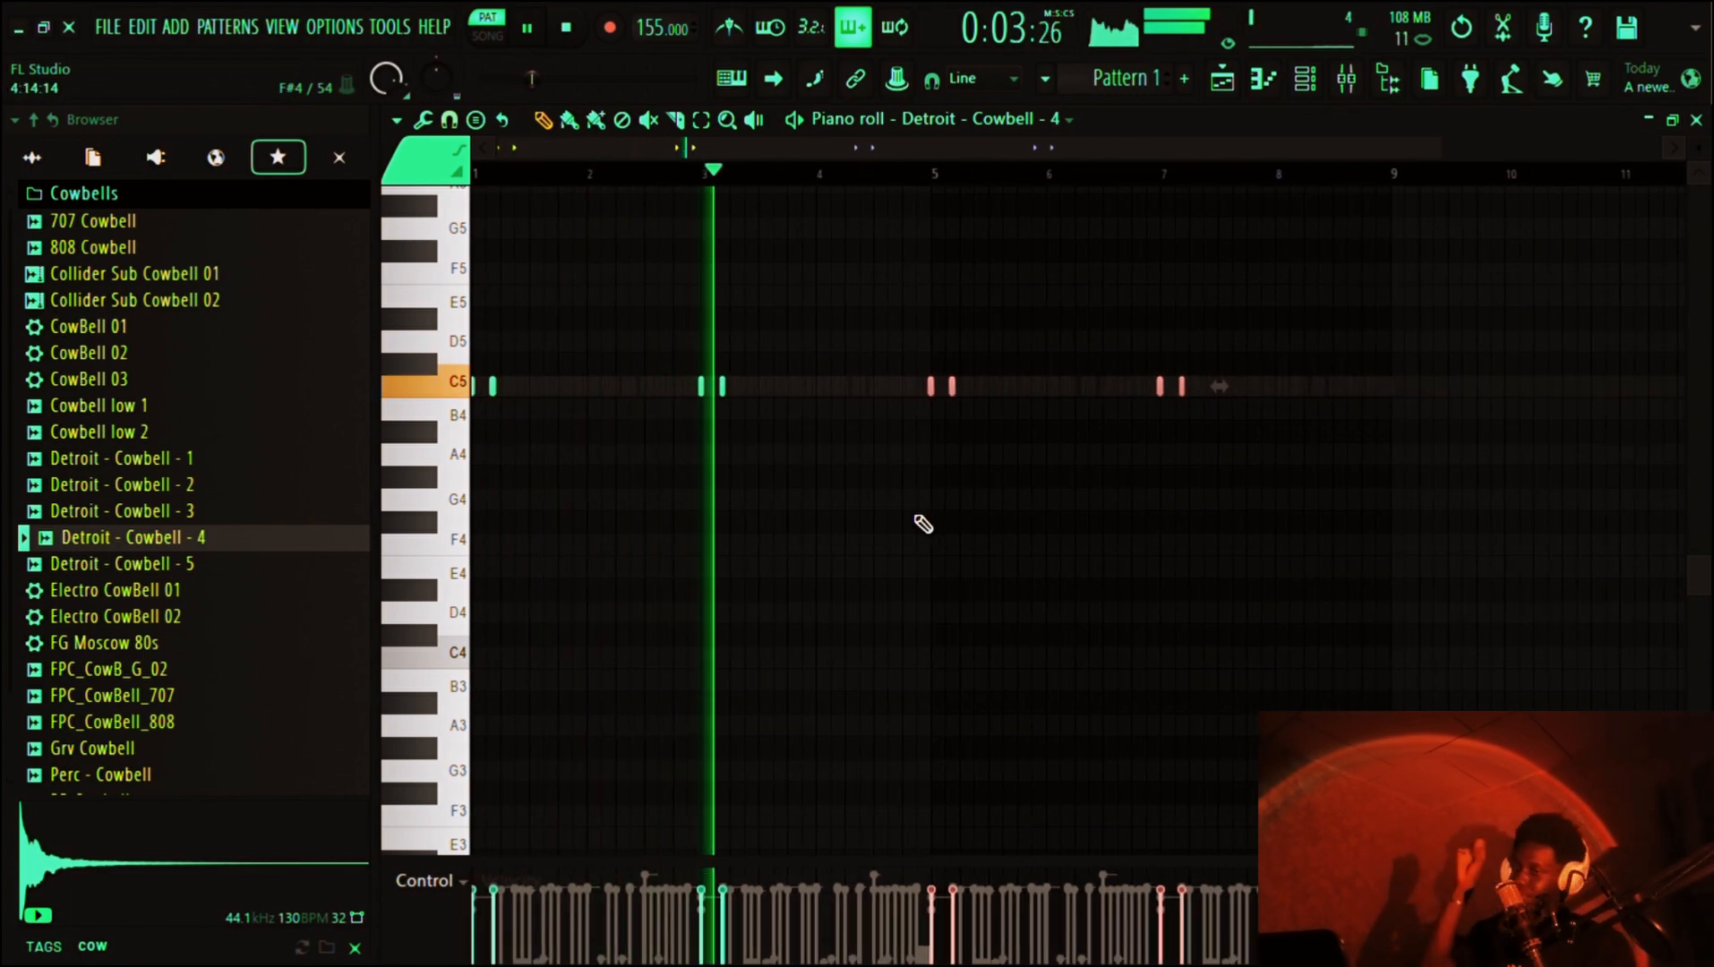
- Show the channel rack over the piano roll to prepare for adding another sample
scroll(923, 524, down, 1)
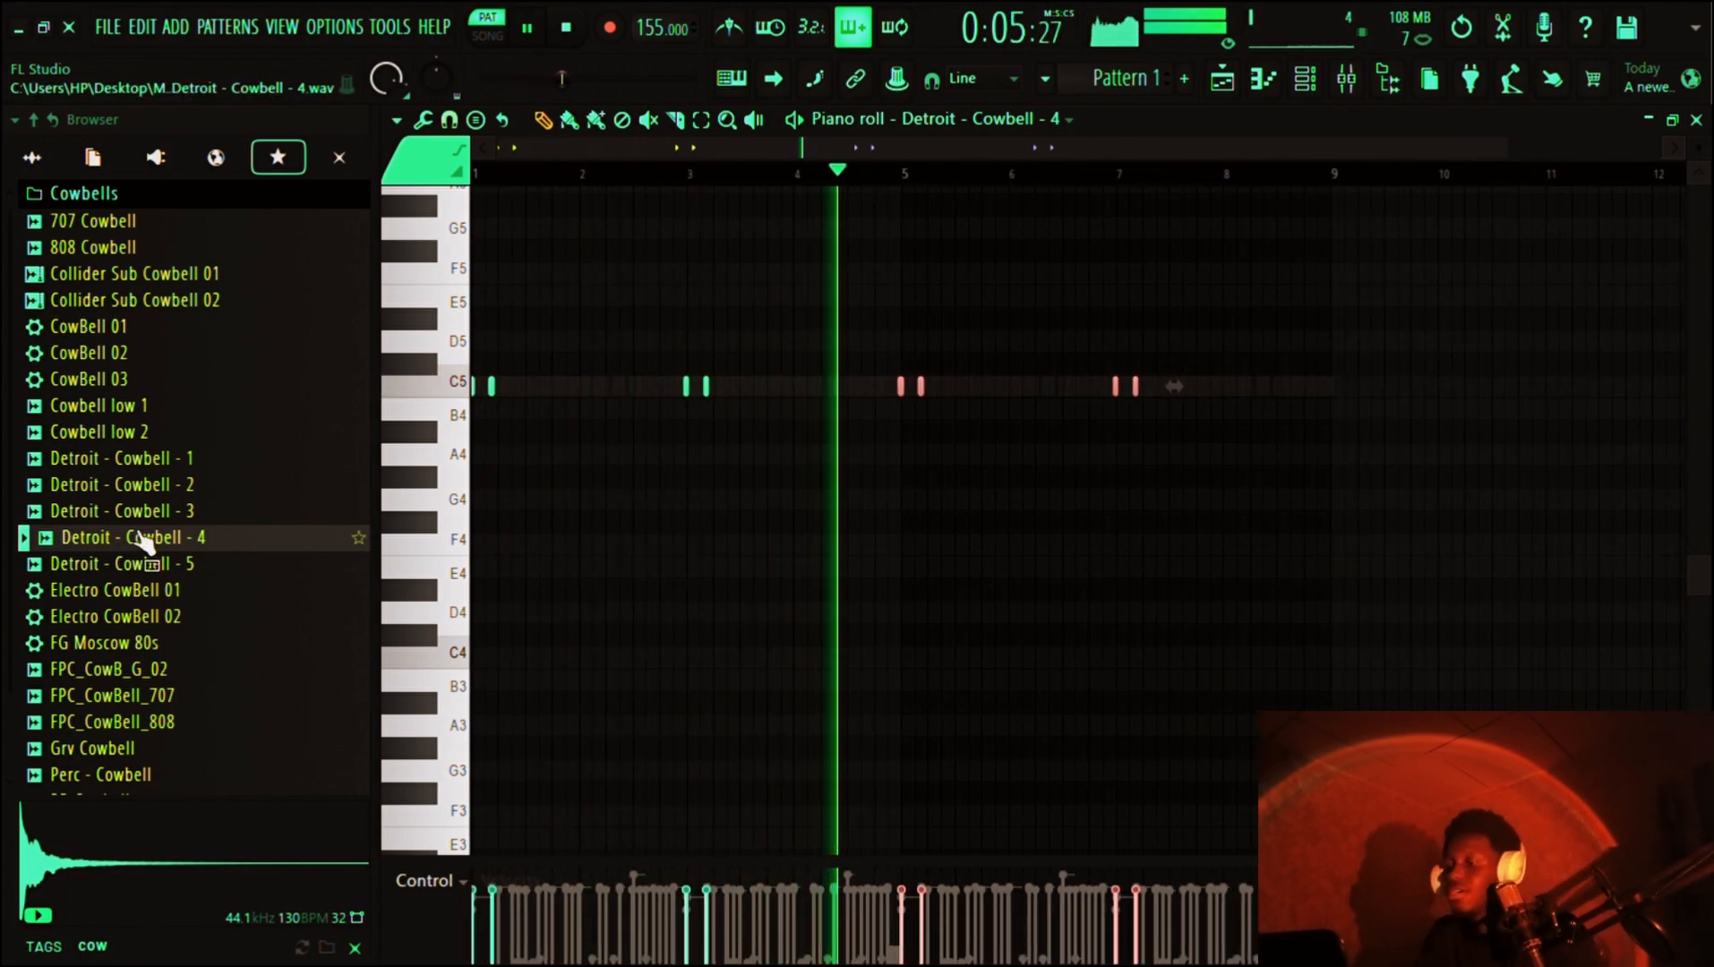
scroll(141, 543, down, 1)
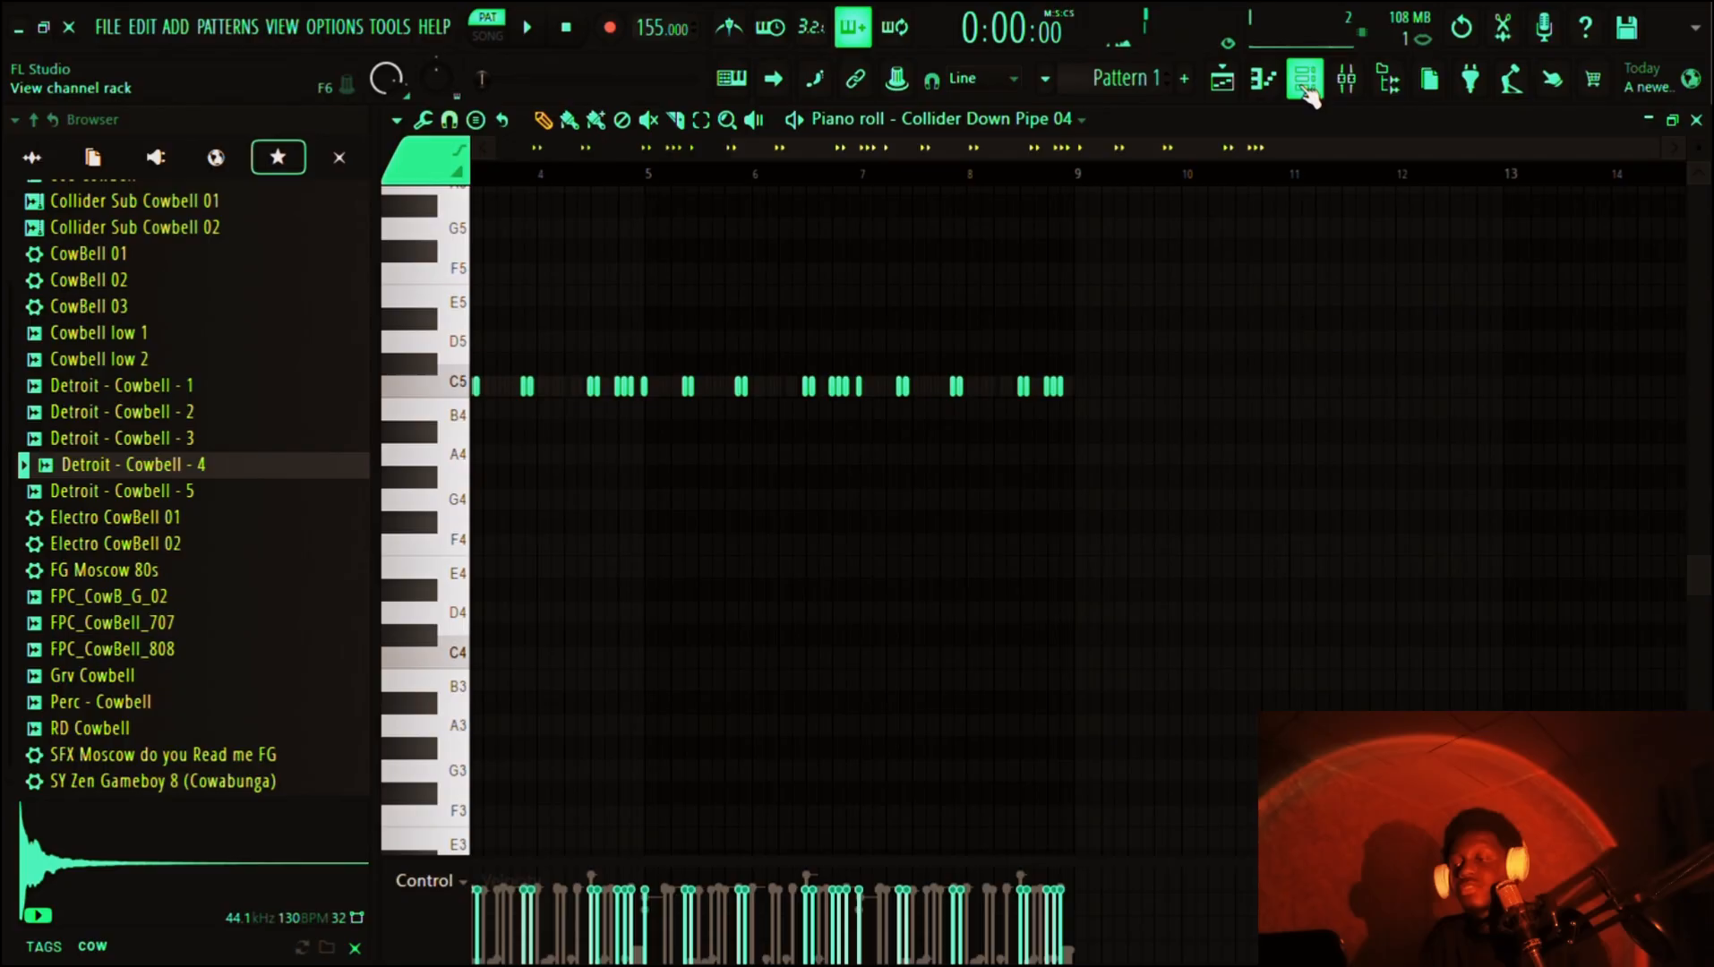
click(1305, 79)
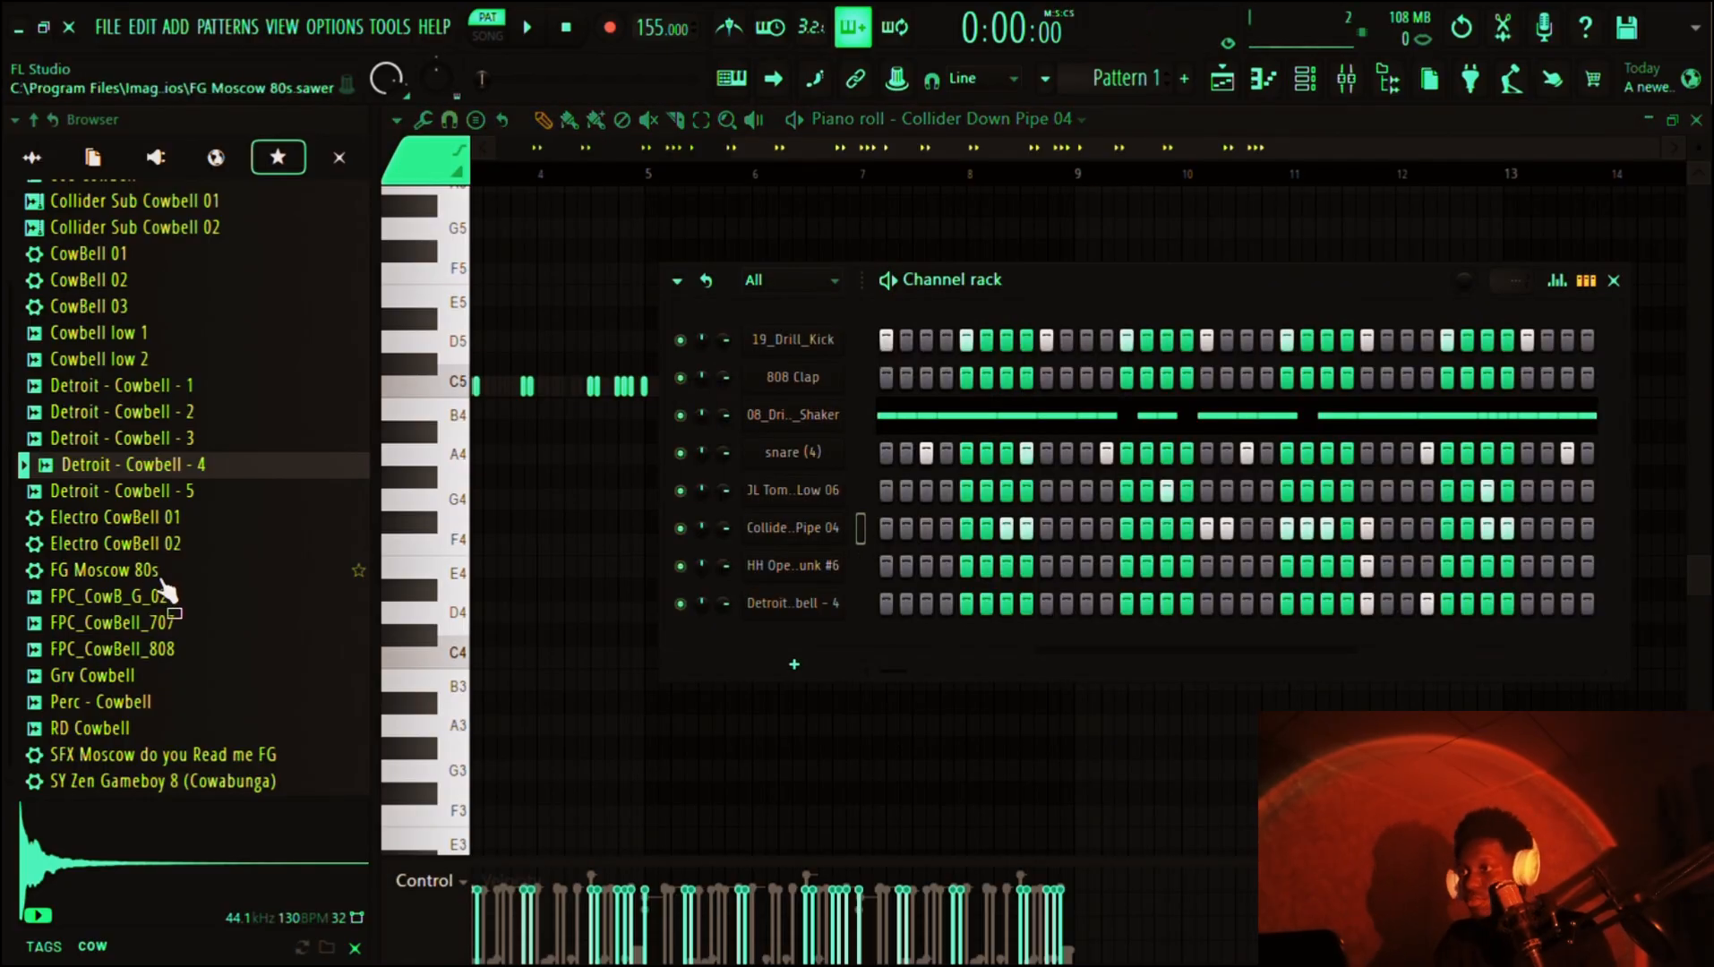
- Clear the "cow" search and browse the full list of favorite samples for another sound to layer
scroll(153, 325, up, 1)
click(327, 175)
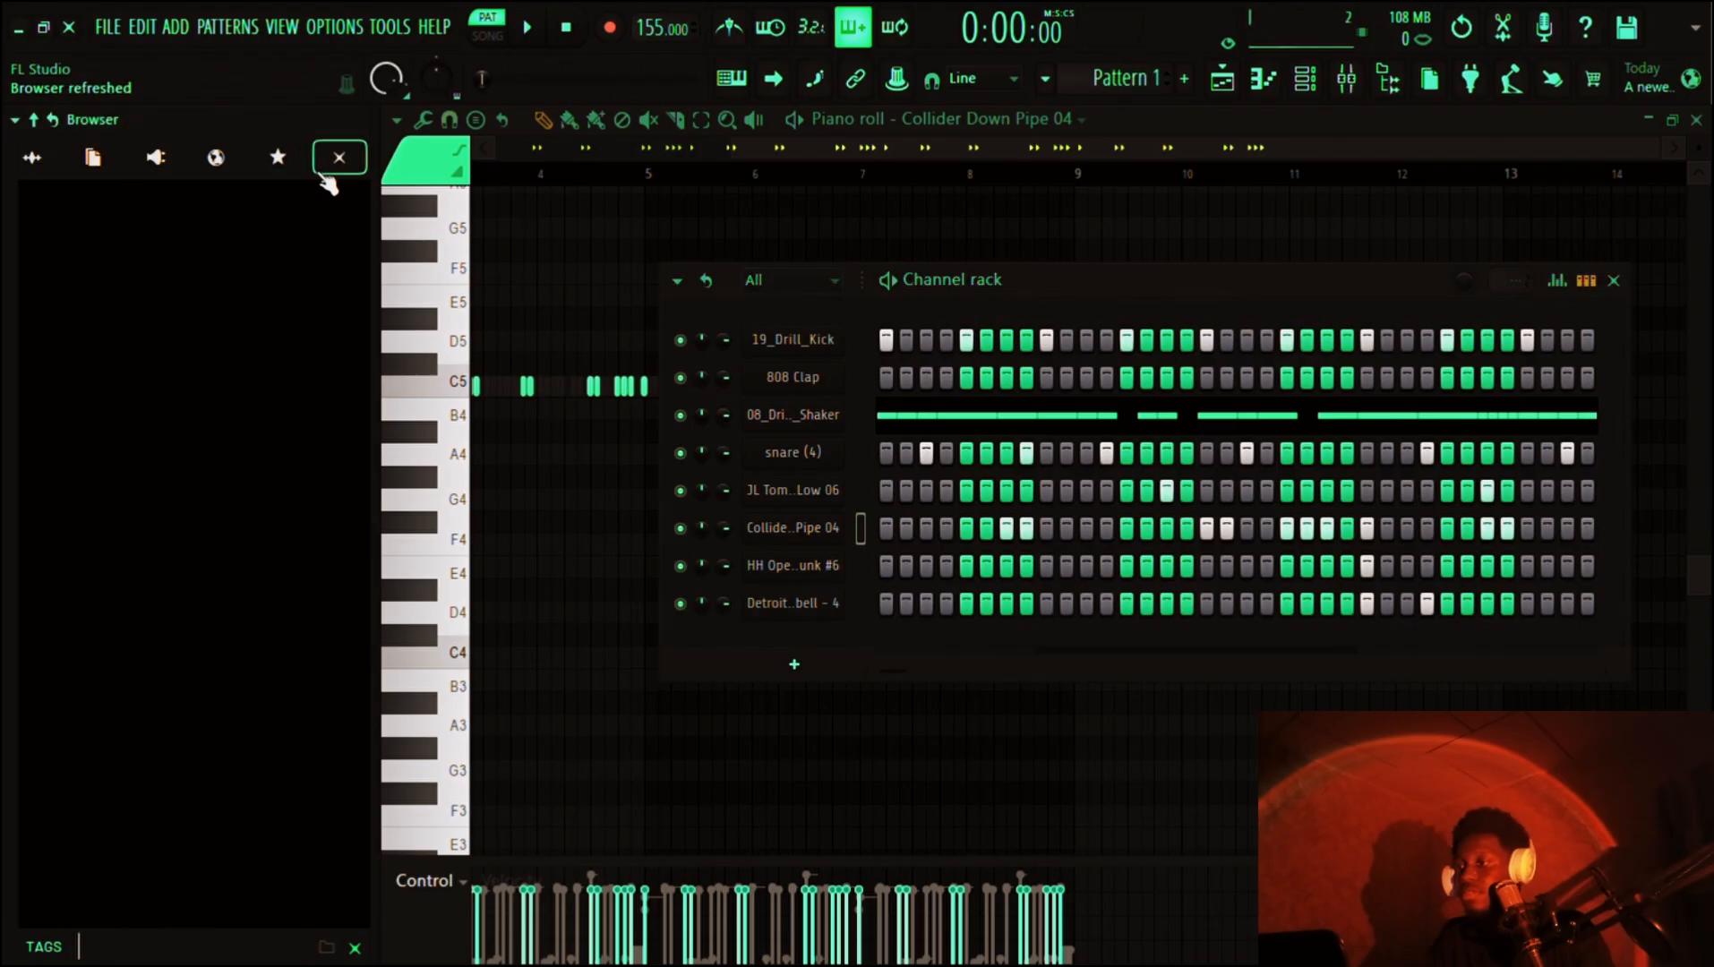
click(278, 158)
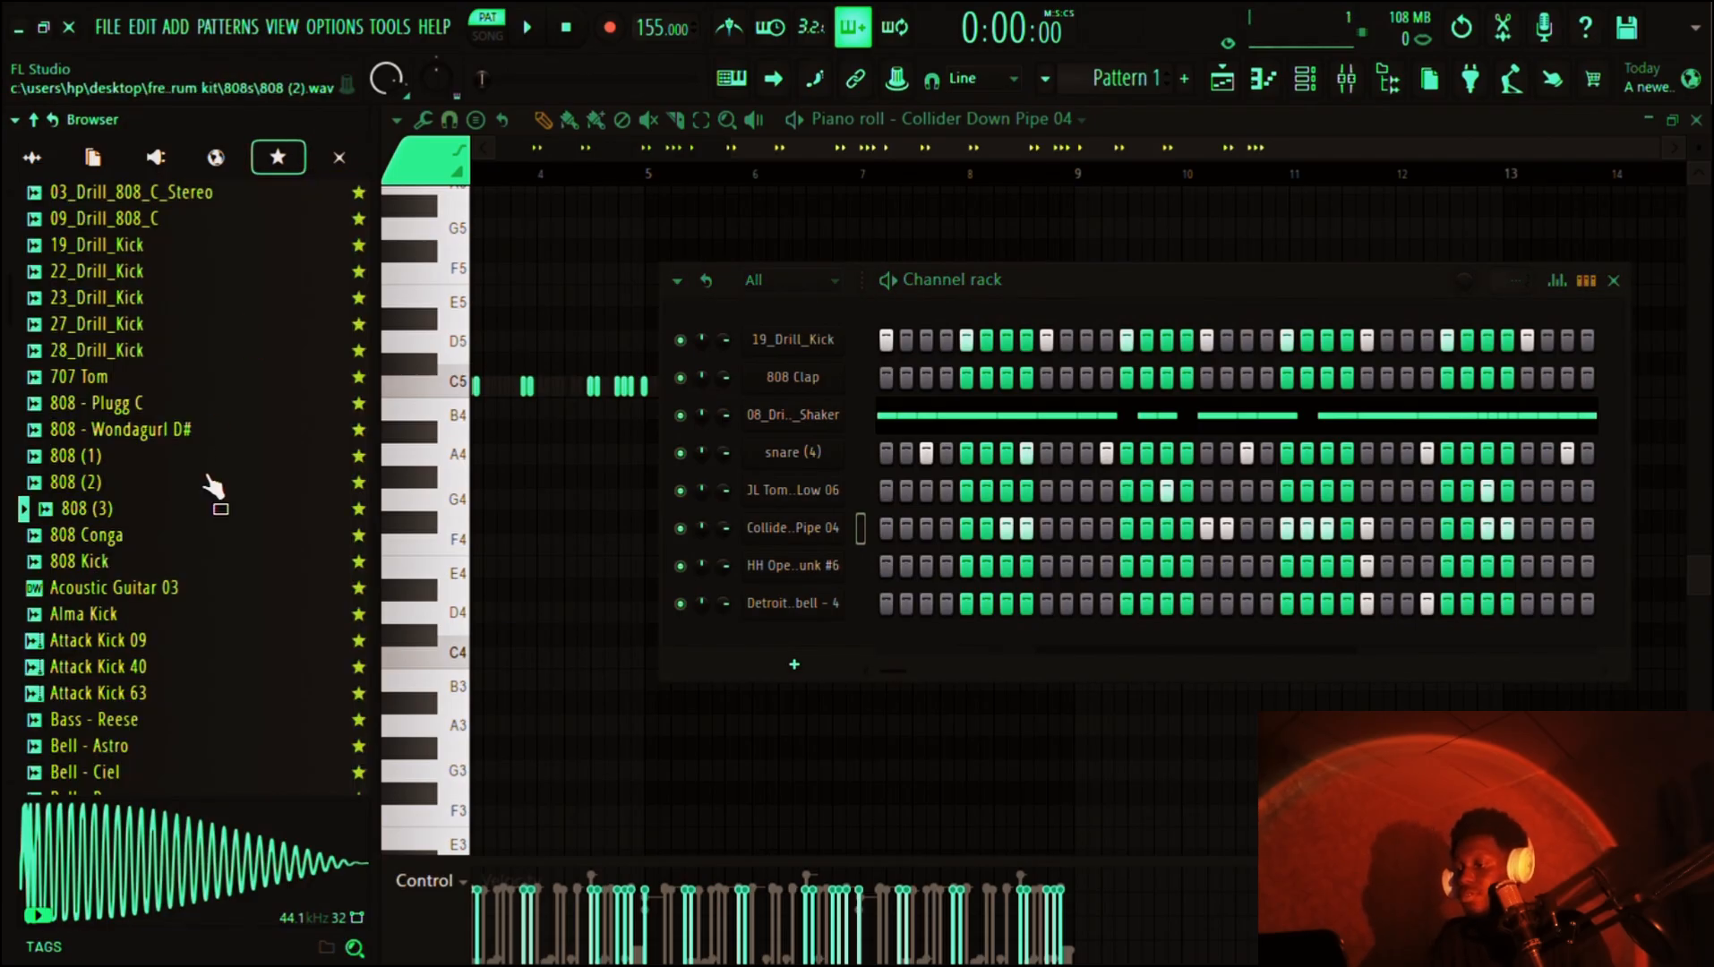
scroll(213, 487, up, 4)
scroll(214, 486, down, 10)
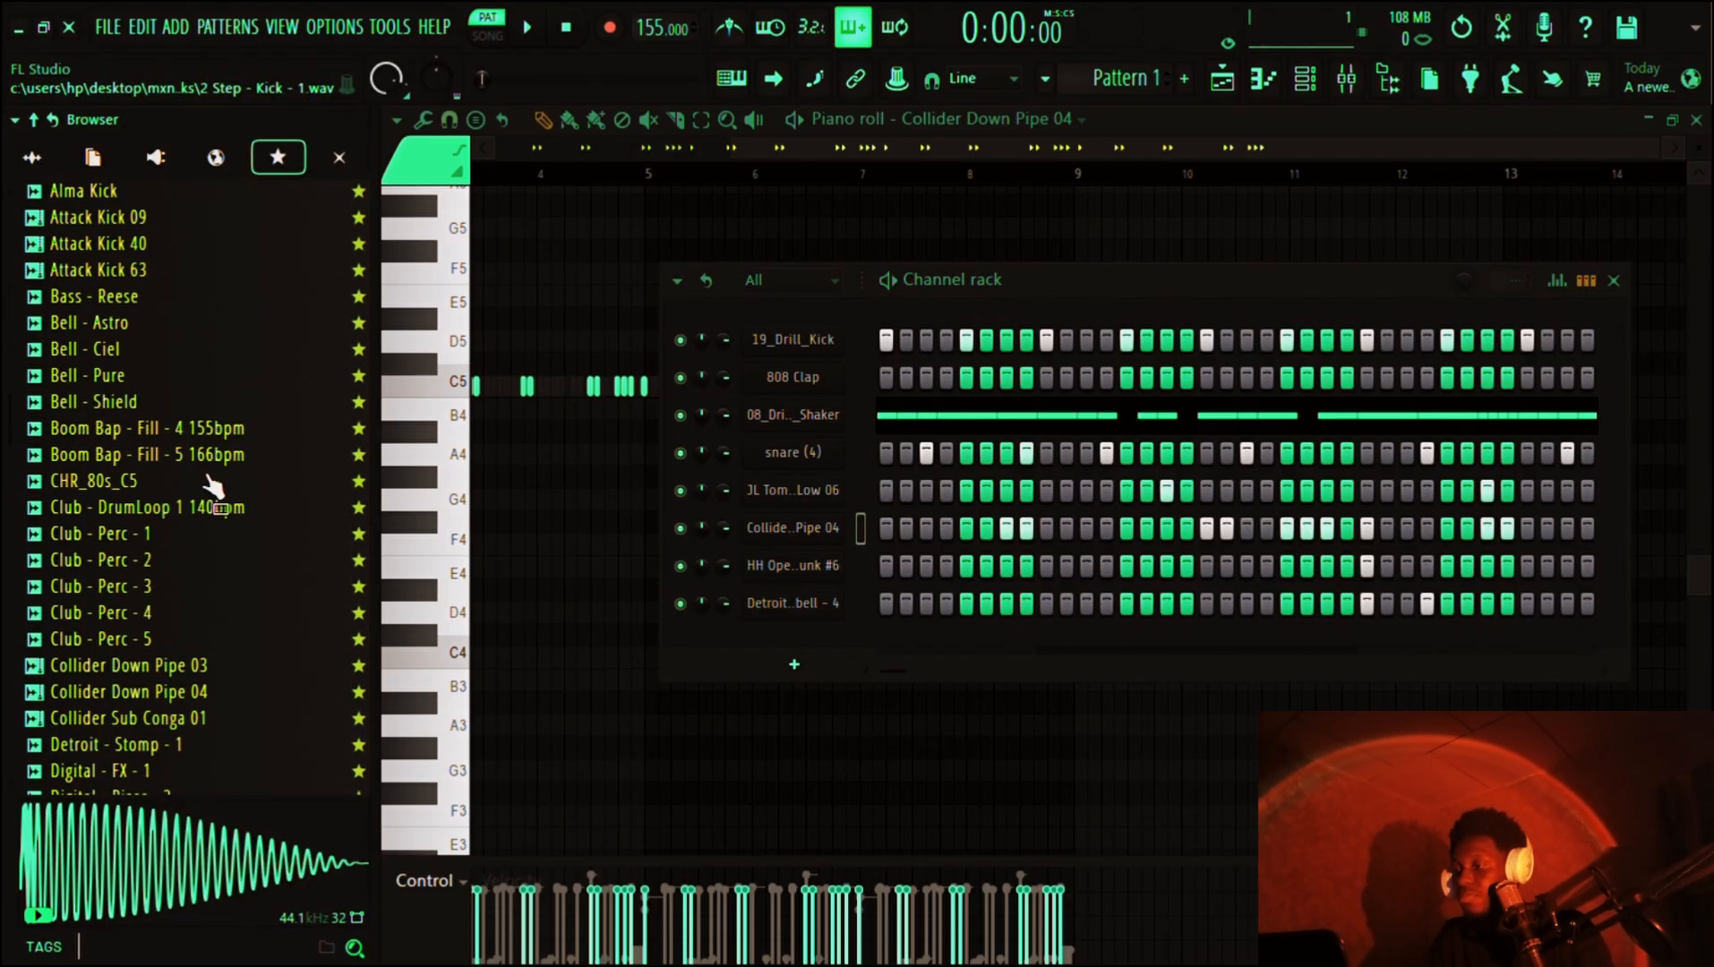
scroll(213, 486, down, 3)
scroll(213, 486, down, 7)
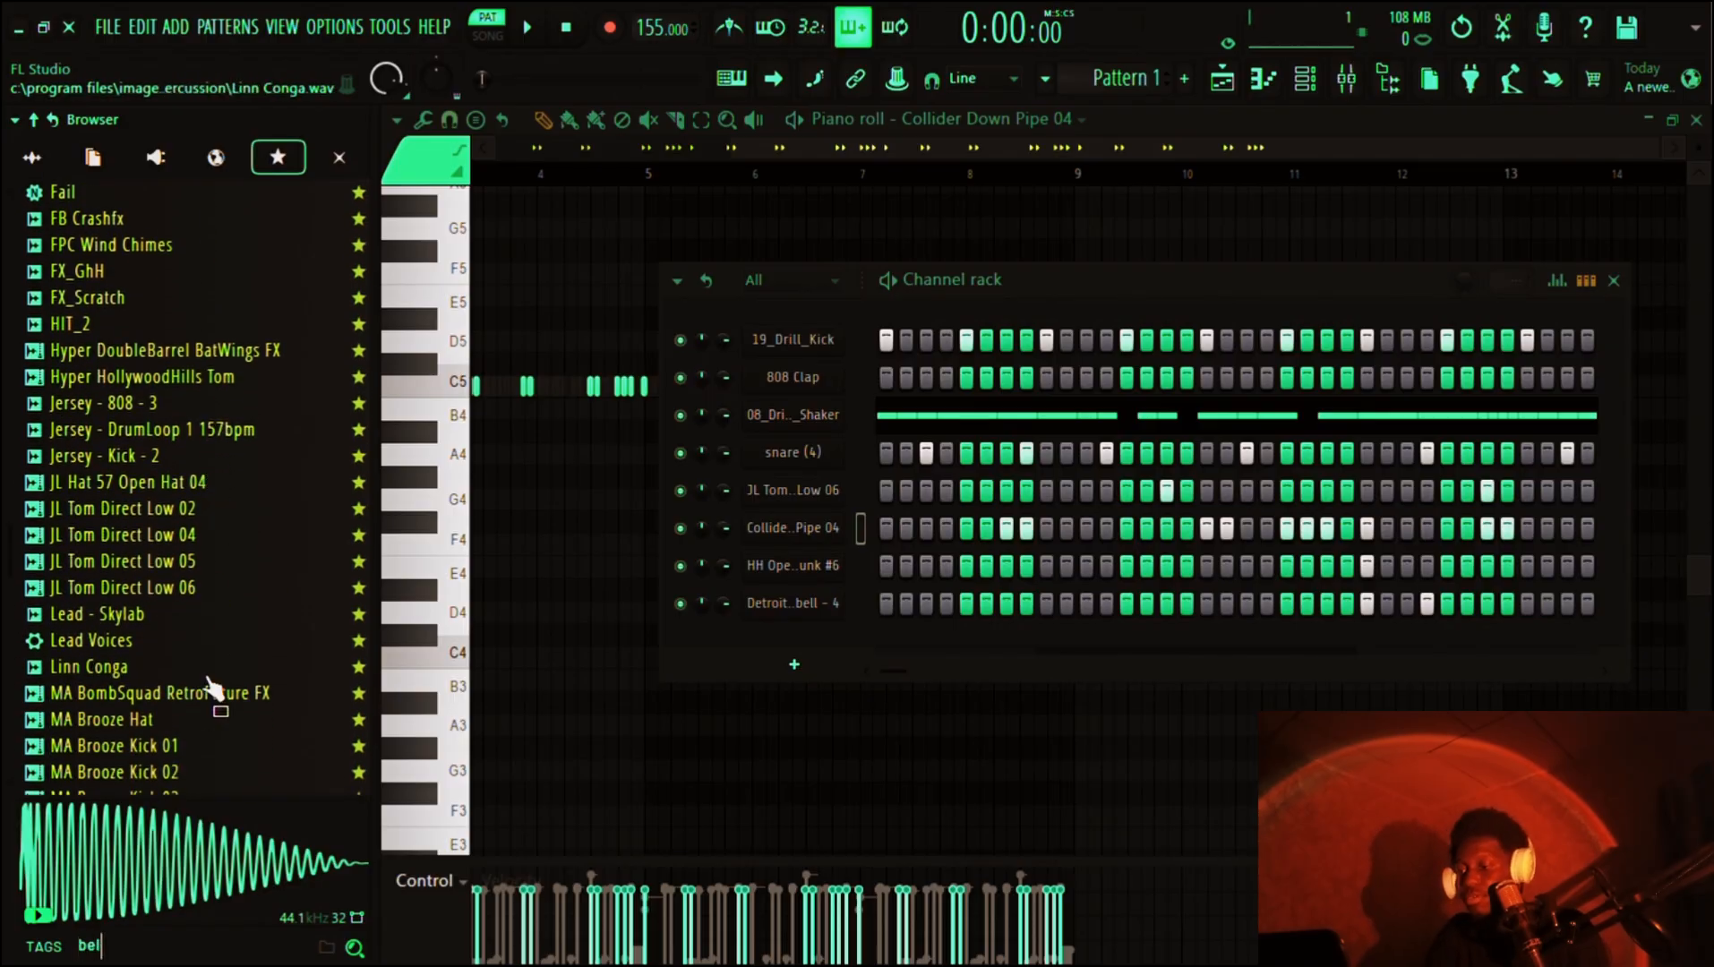
- Search the favorites for a bell, and search all browser content for "bell" instead
key(Return)
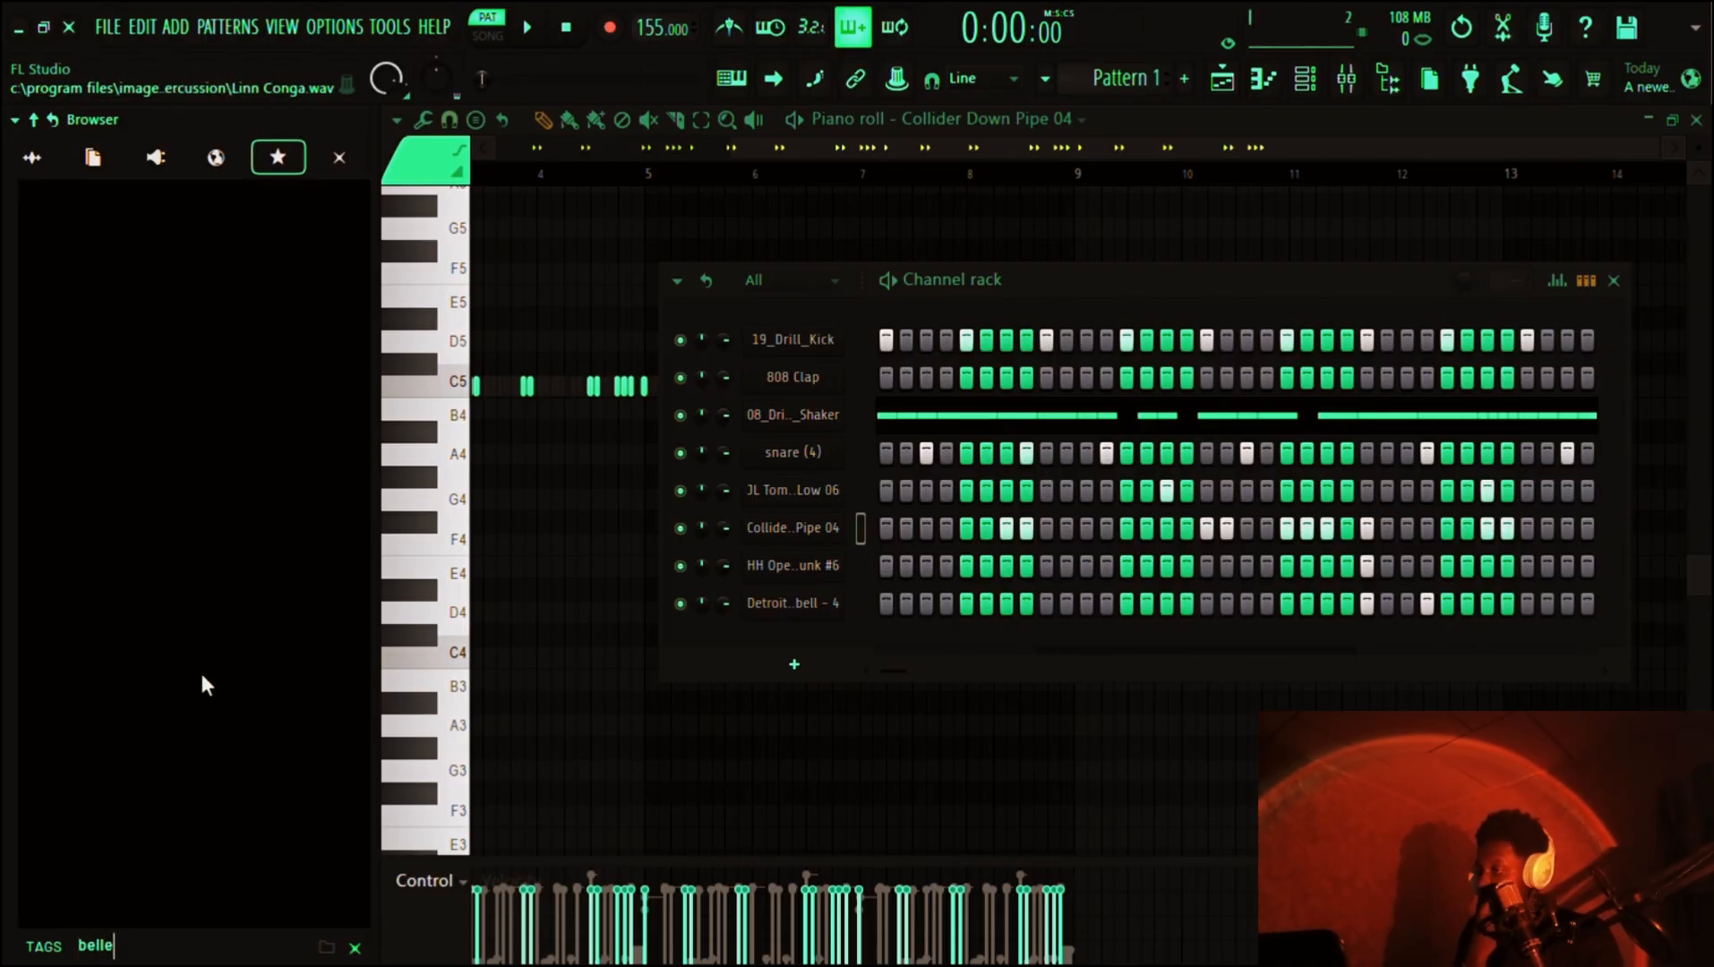
click(55, 158)
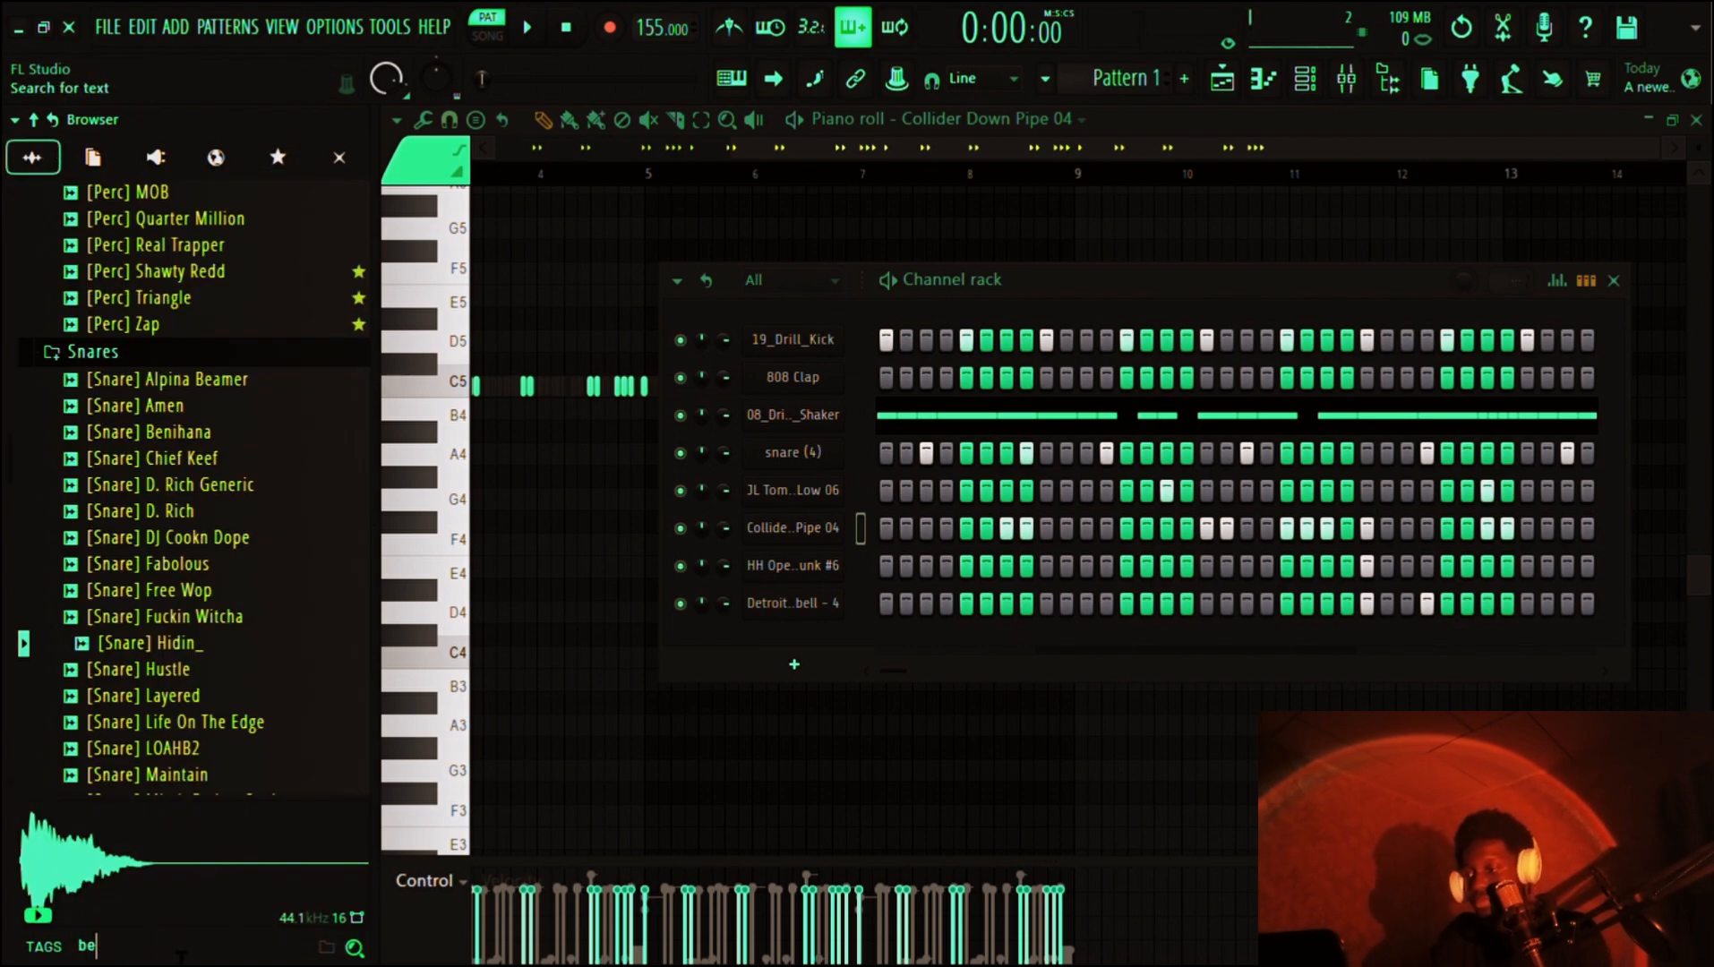
key(Return)
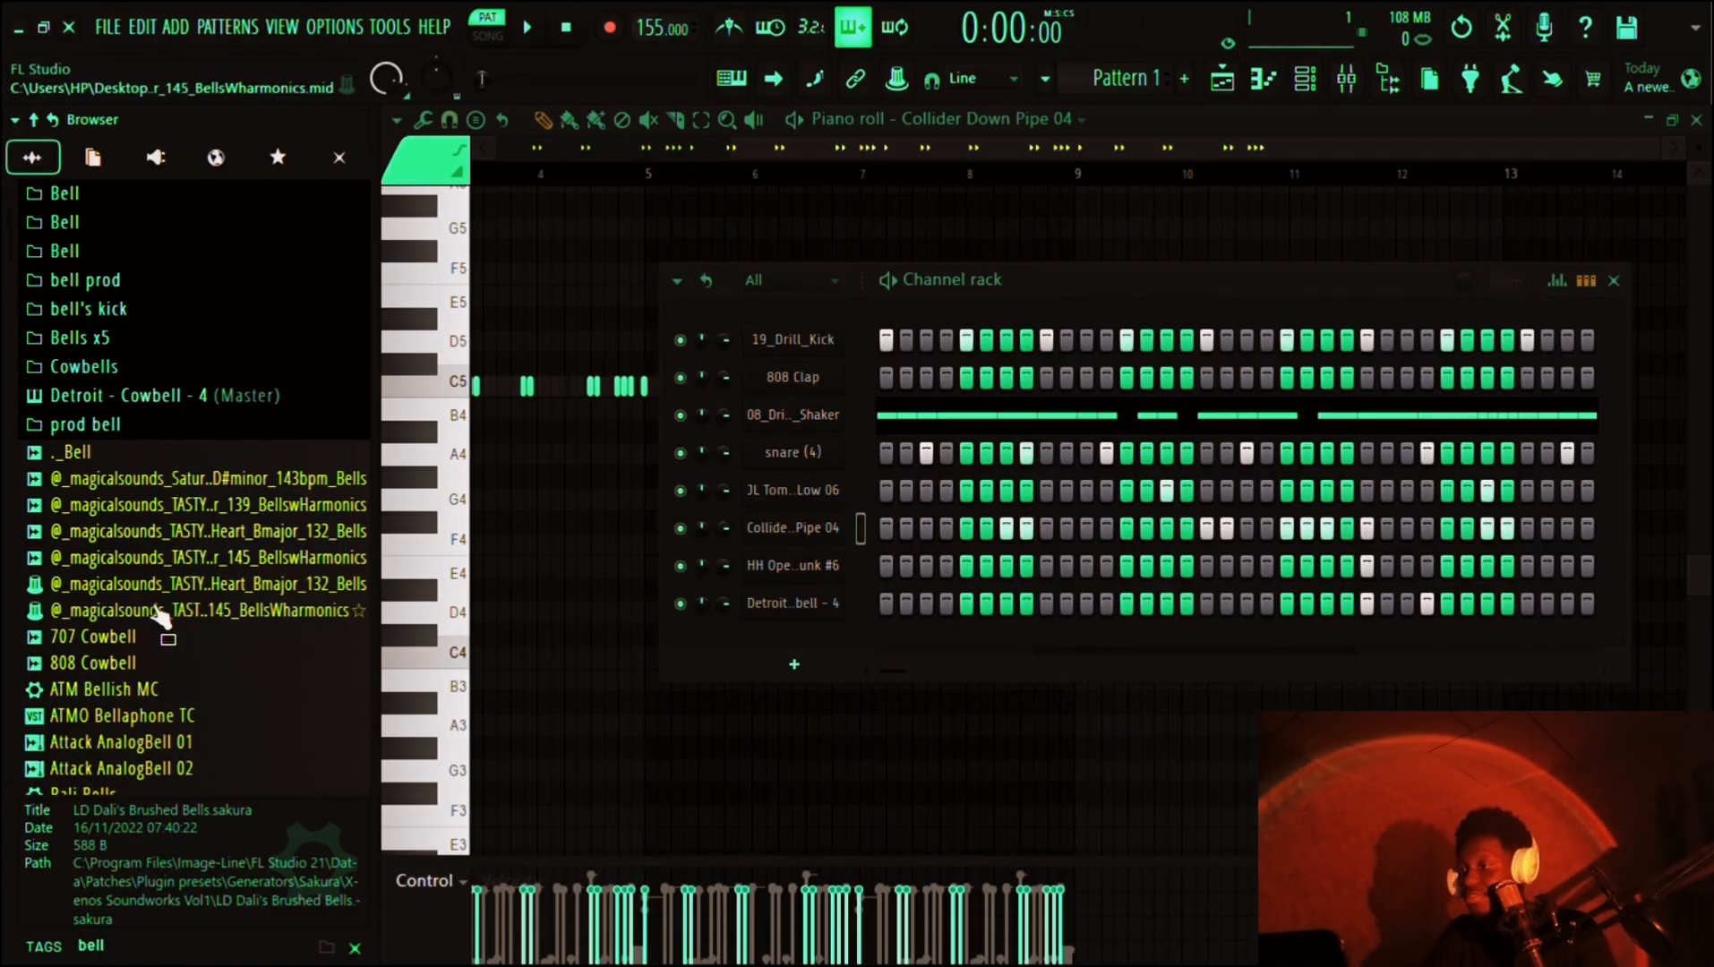
- Audition bell samples from the search results and add Bell - Crystal as a new channel
scroll(166, 574, down, 4)
click(154, 477)
click(264, 451)
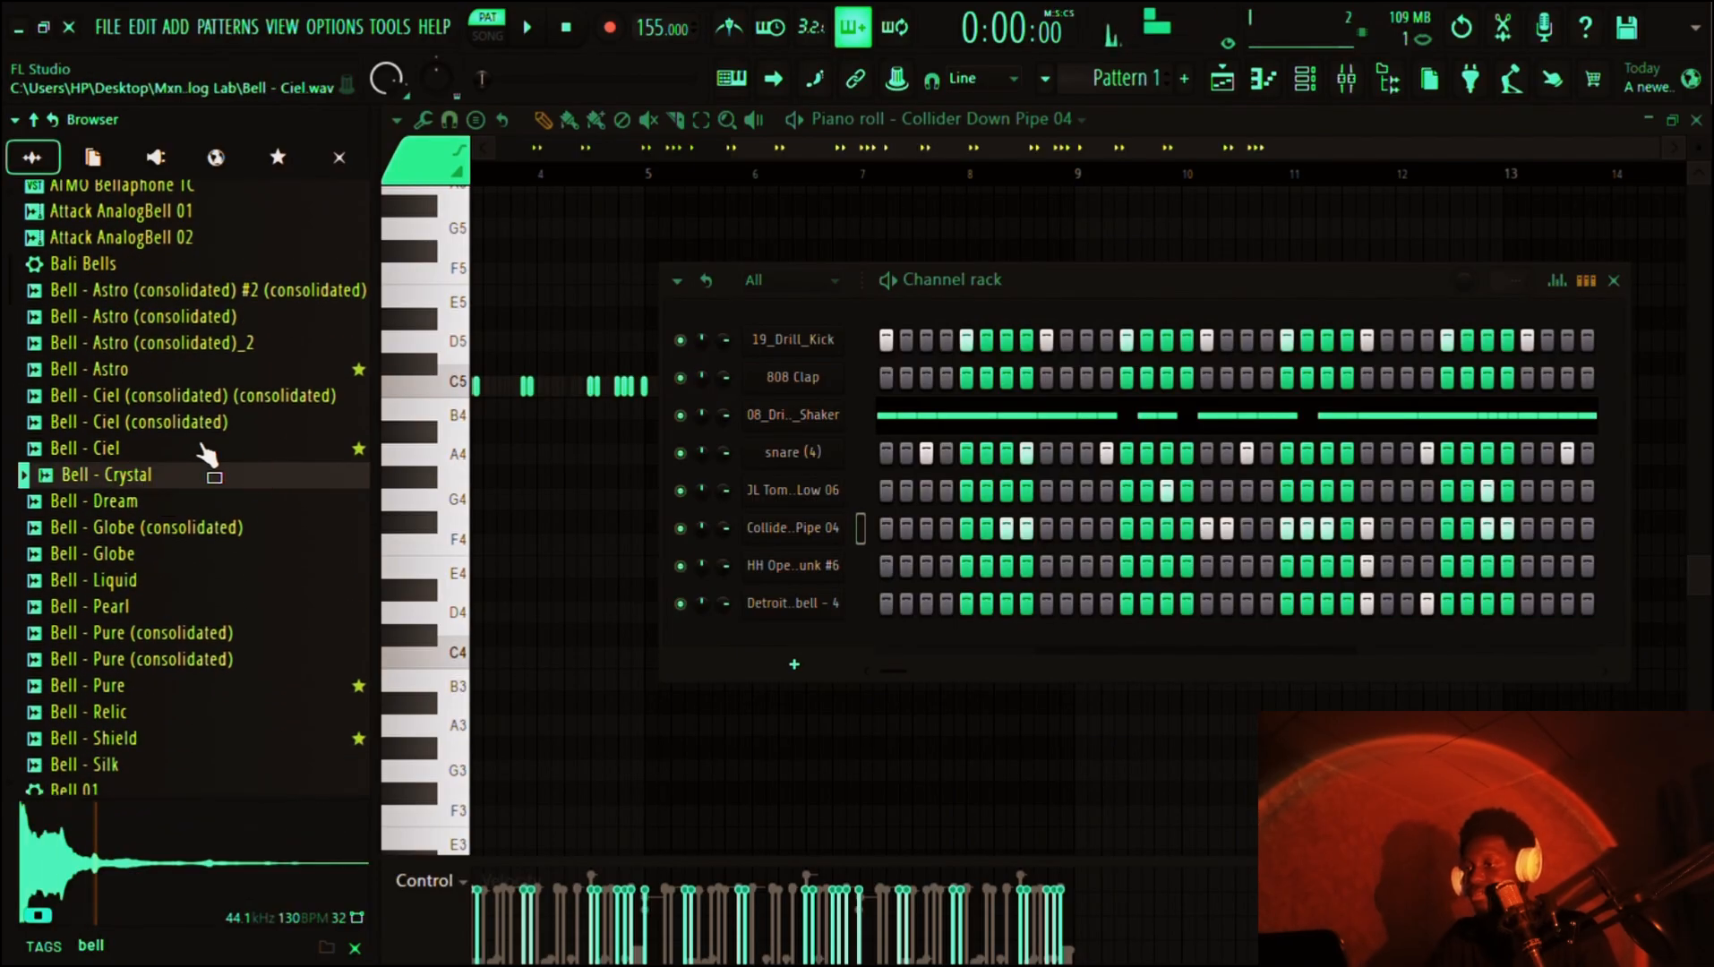
drag(208, 475, 815, 645)
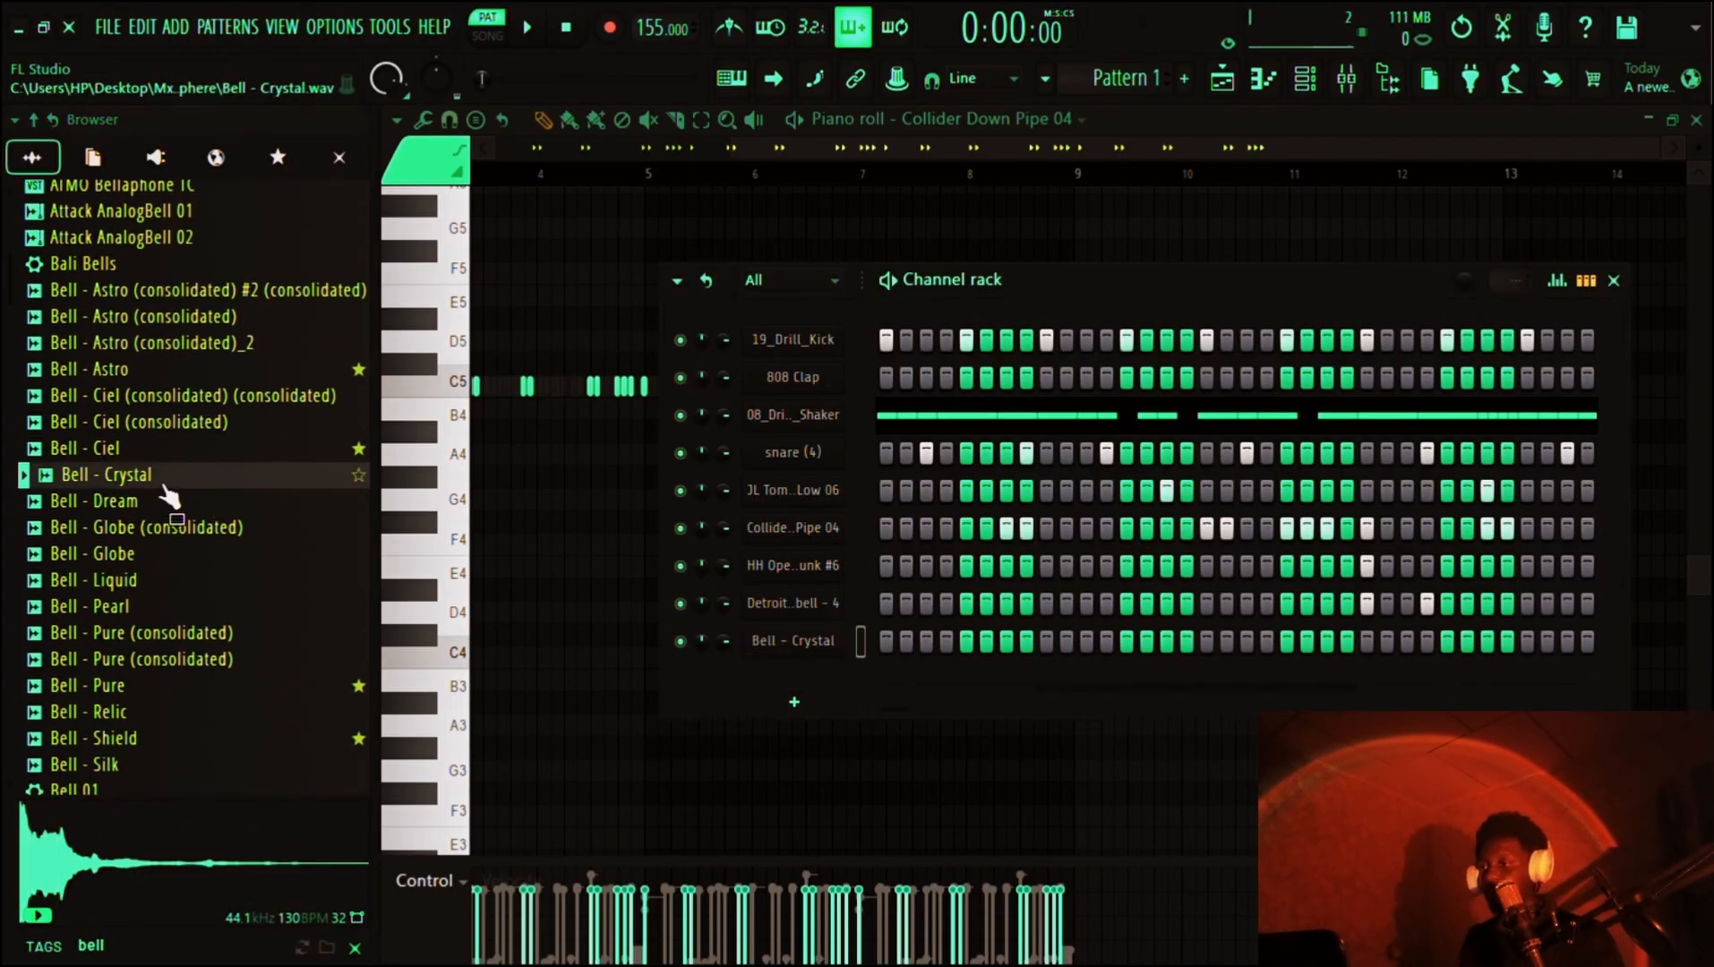
- Audition Bell - Ciel, Bell - Dream and Bell - Globe (consolidated), and add Bell - Dream as a new channel
click(136, 453)
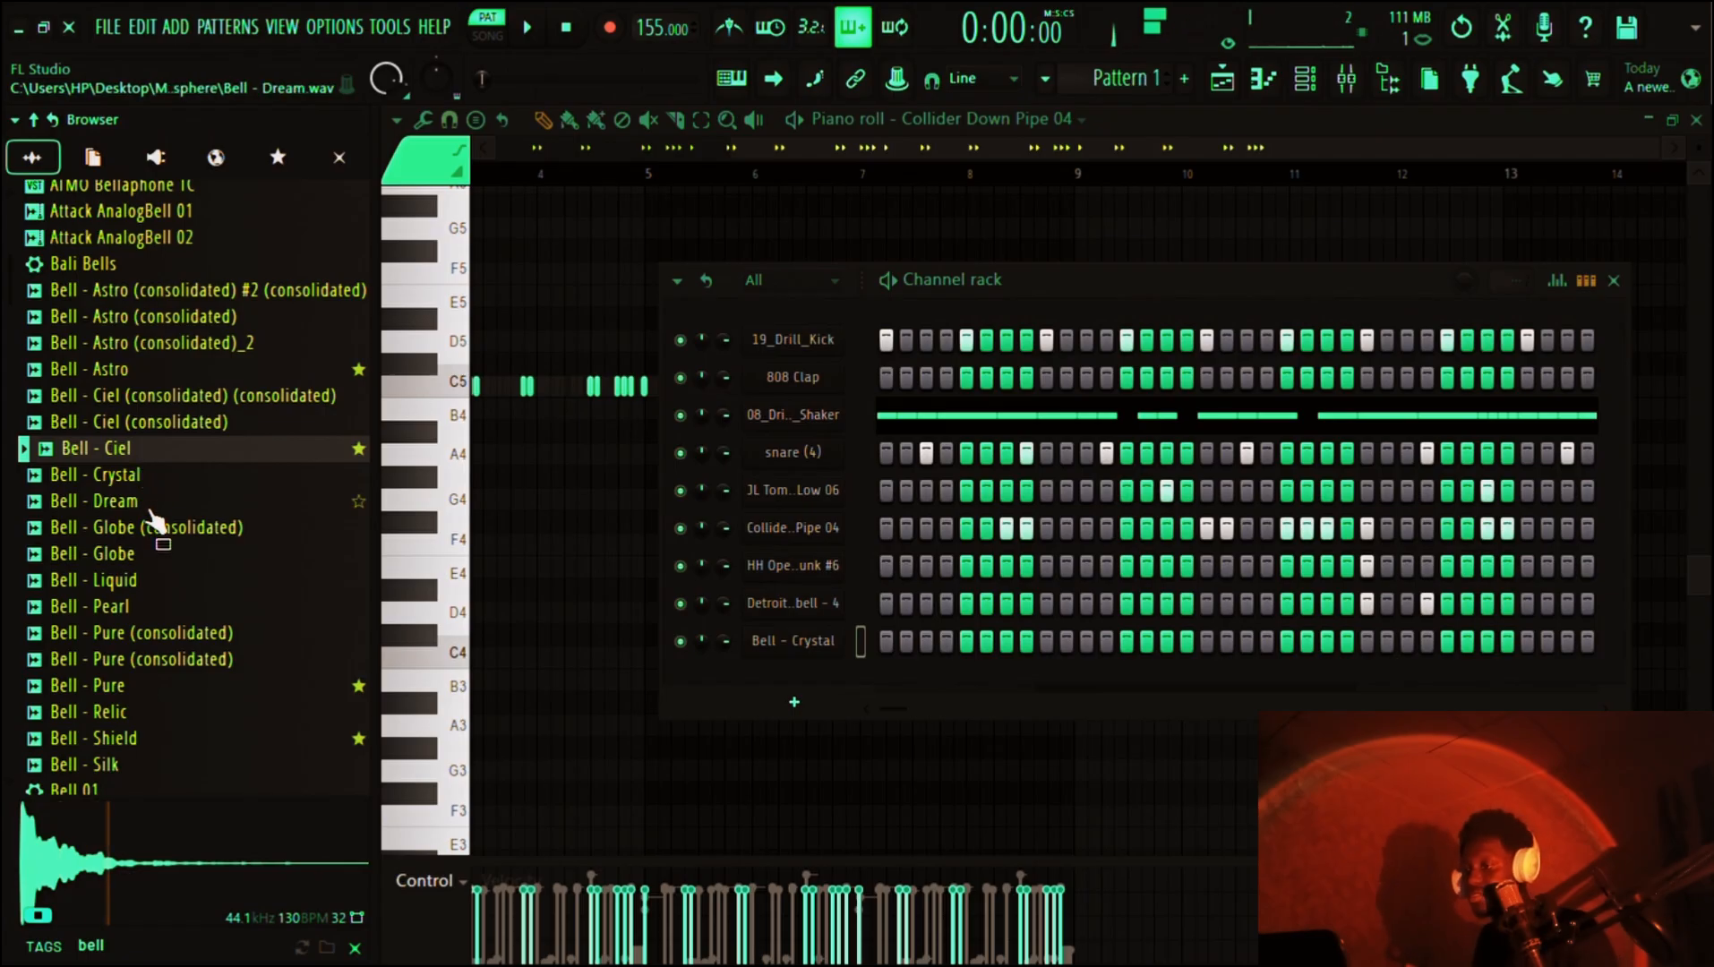
click(149, 502)
click(190, 528)
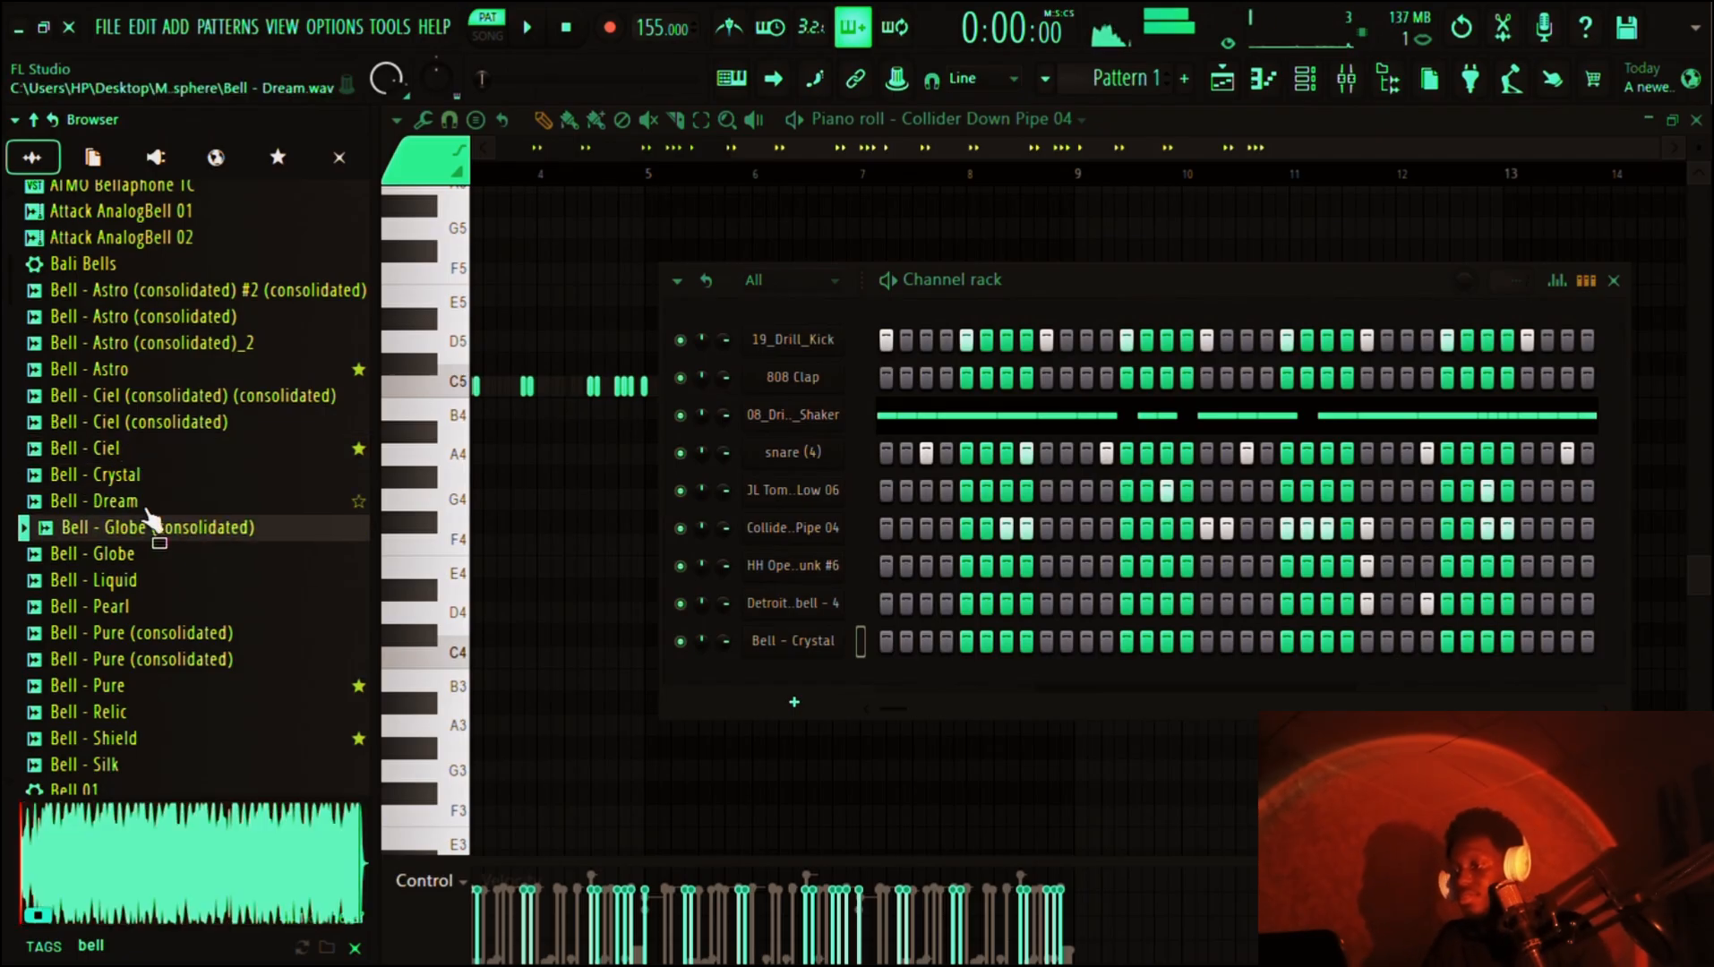
drag(179, 502, 825, 703)
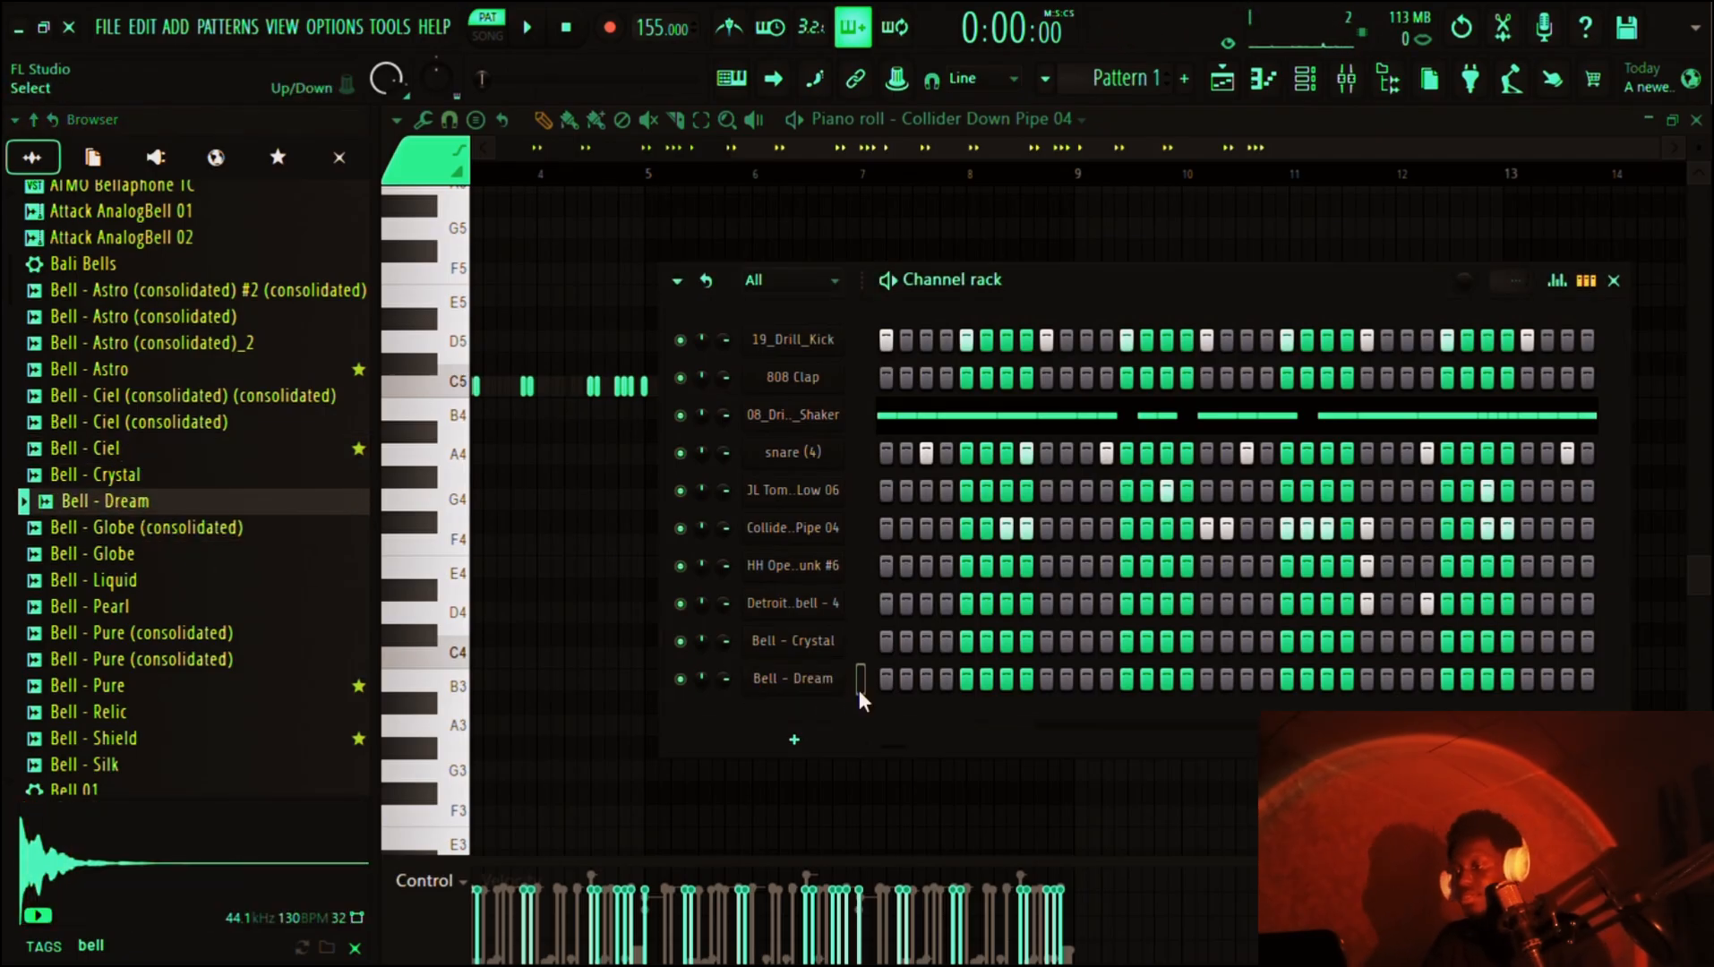
- Audition the remaining bell samples, including Bell - Liquid, Bell - Pearl, Bell - Silk and Bell - Pure
drag(199, 589, 198, 584)
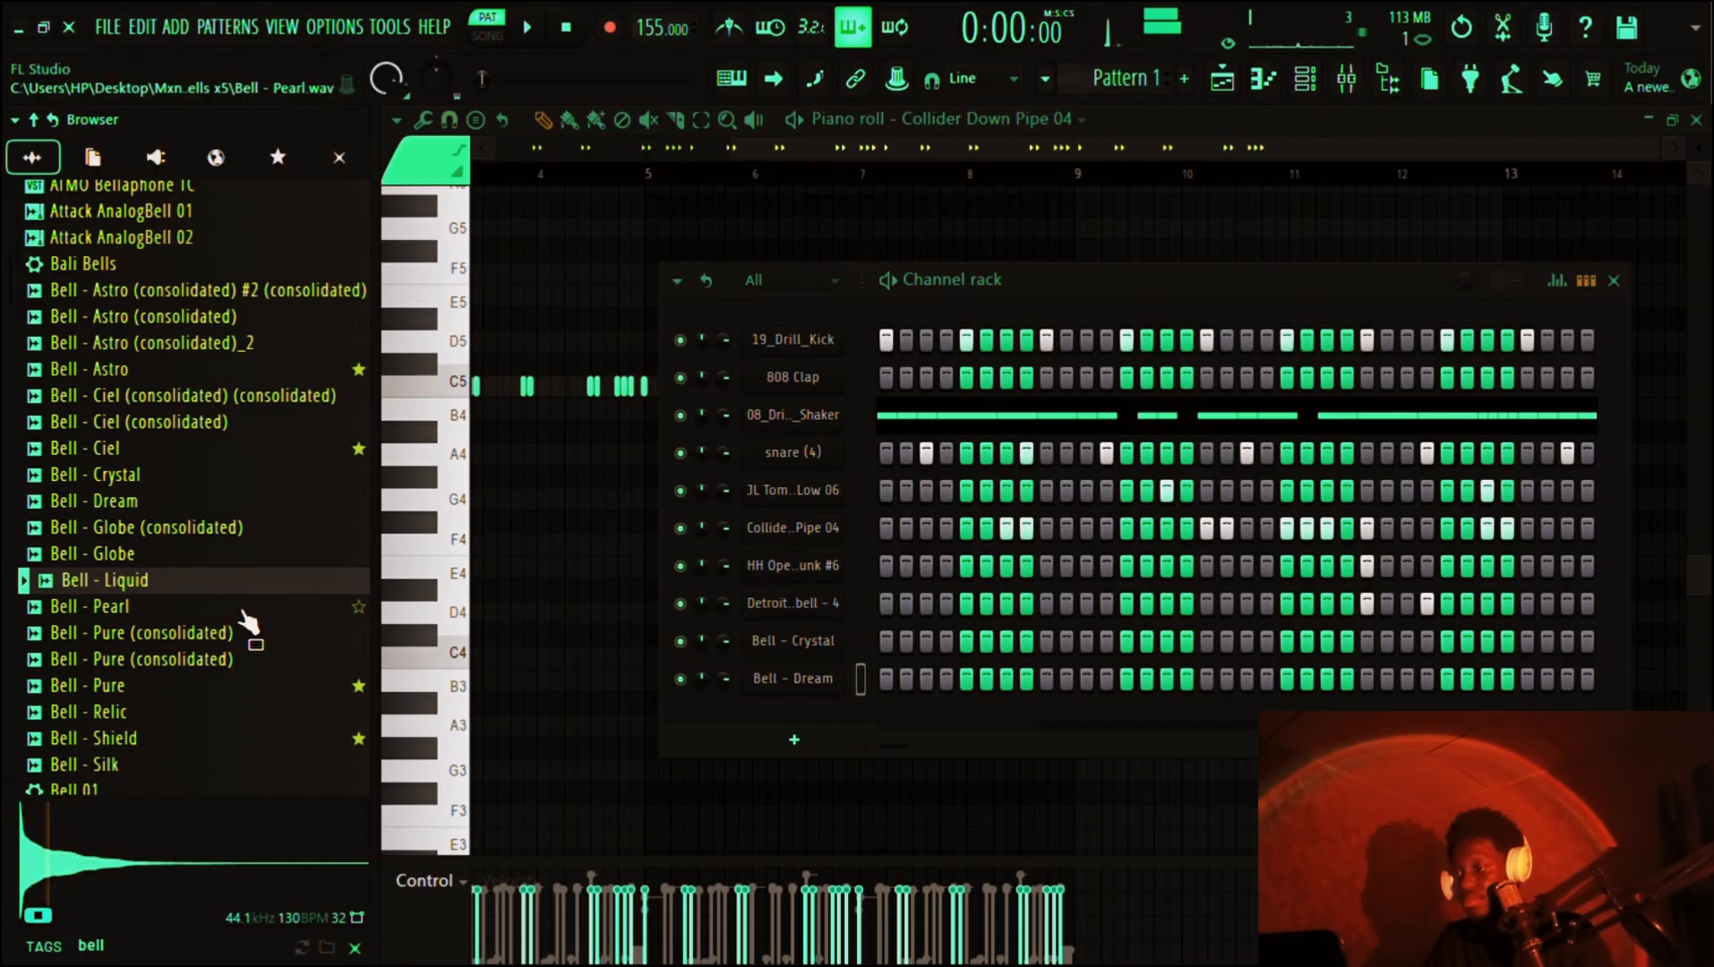
click(224, 609)
scroll(150, 541, down, 3)
click(150, 541)
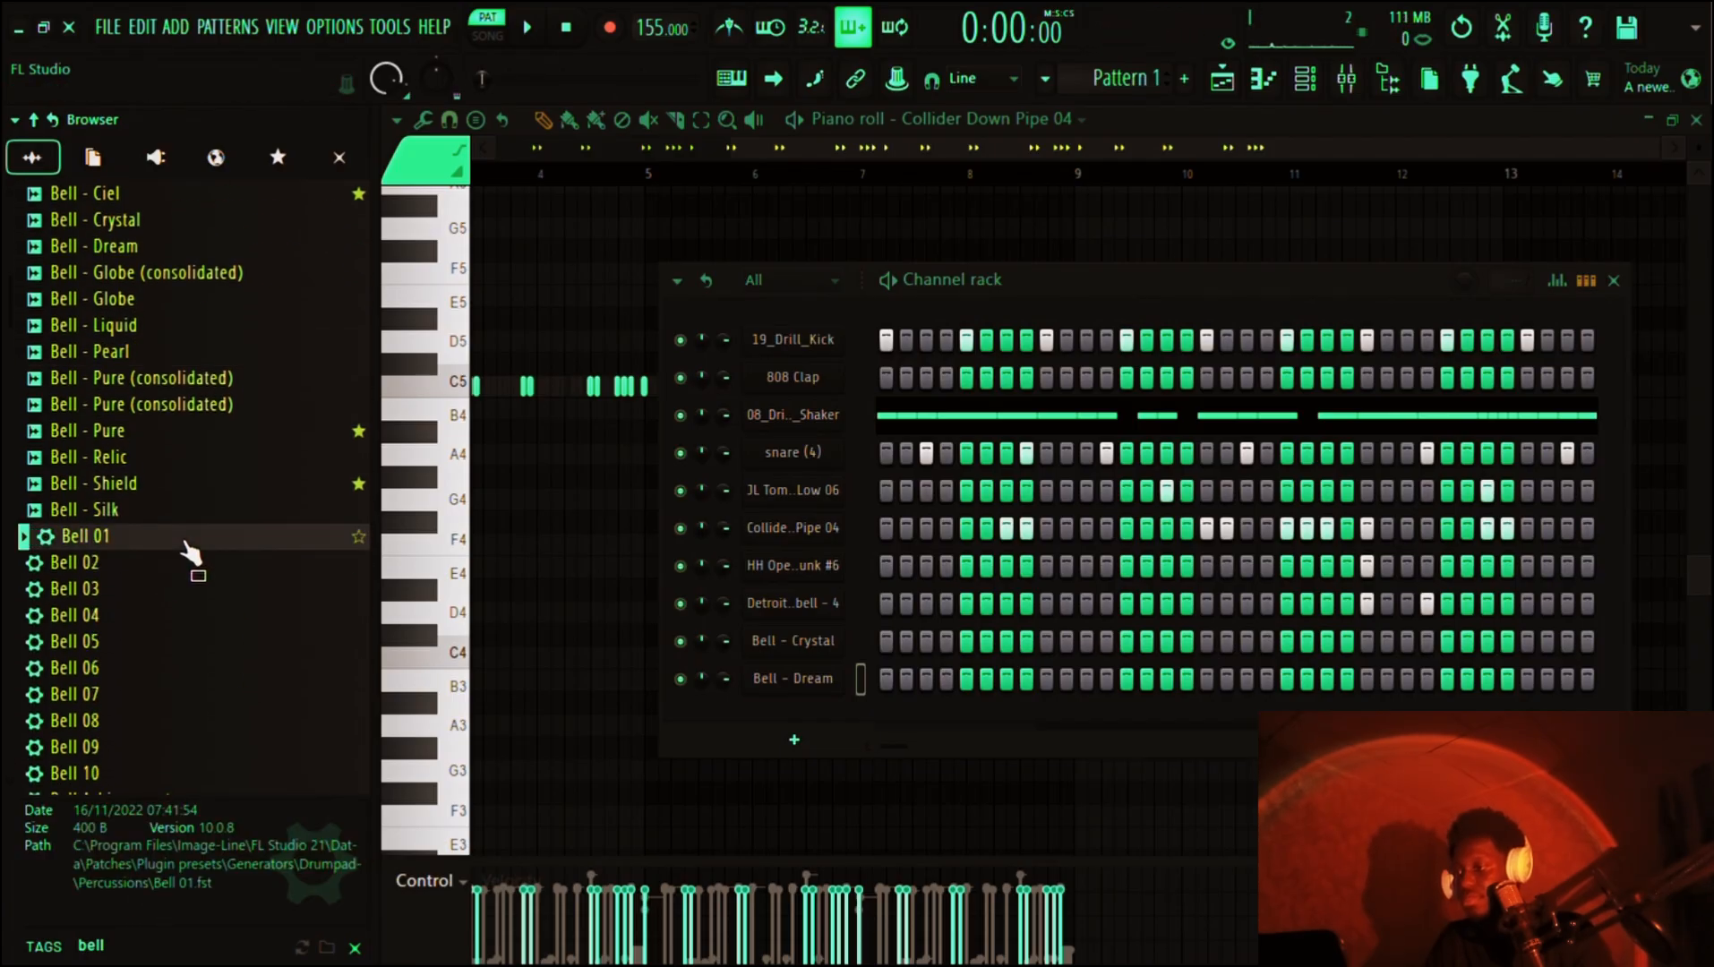
scroll(152, 501, down, 1)
click(128, 467)
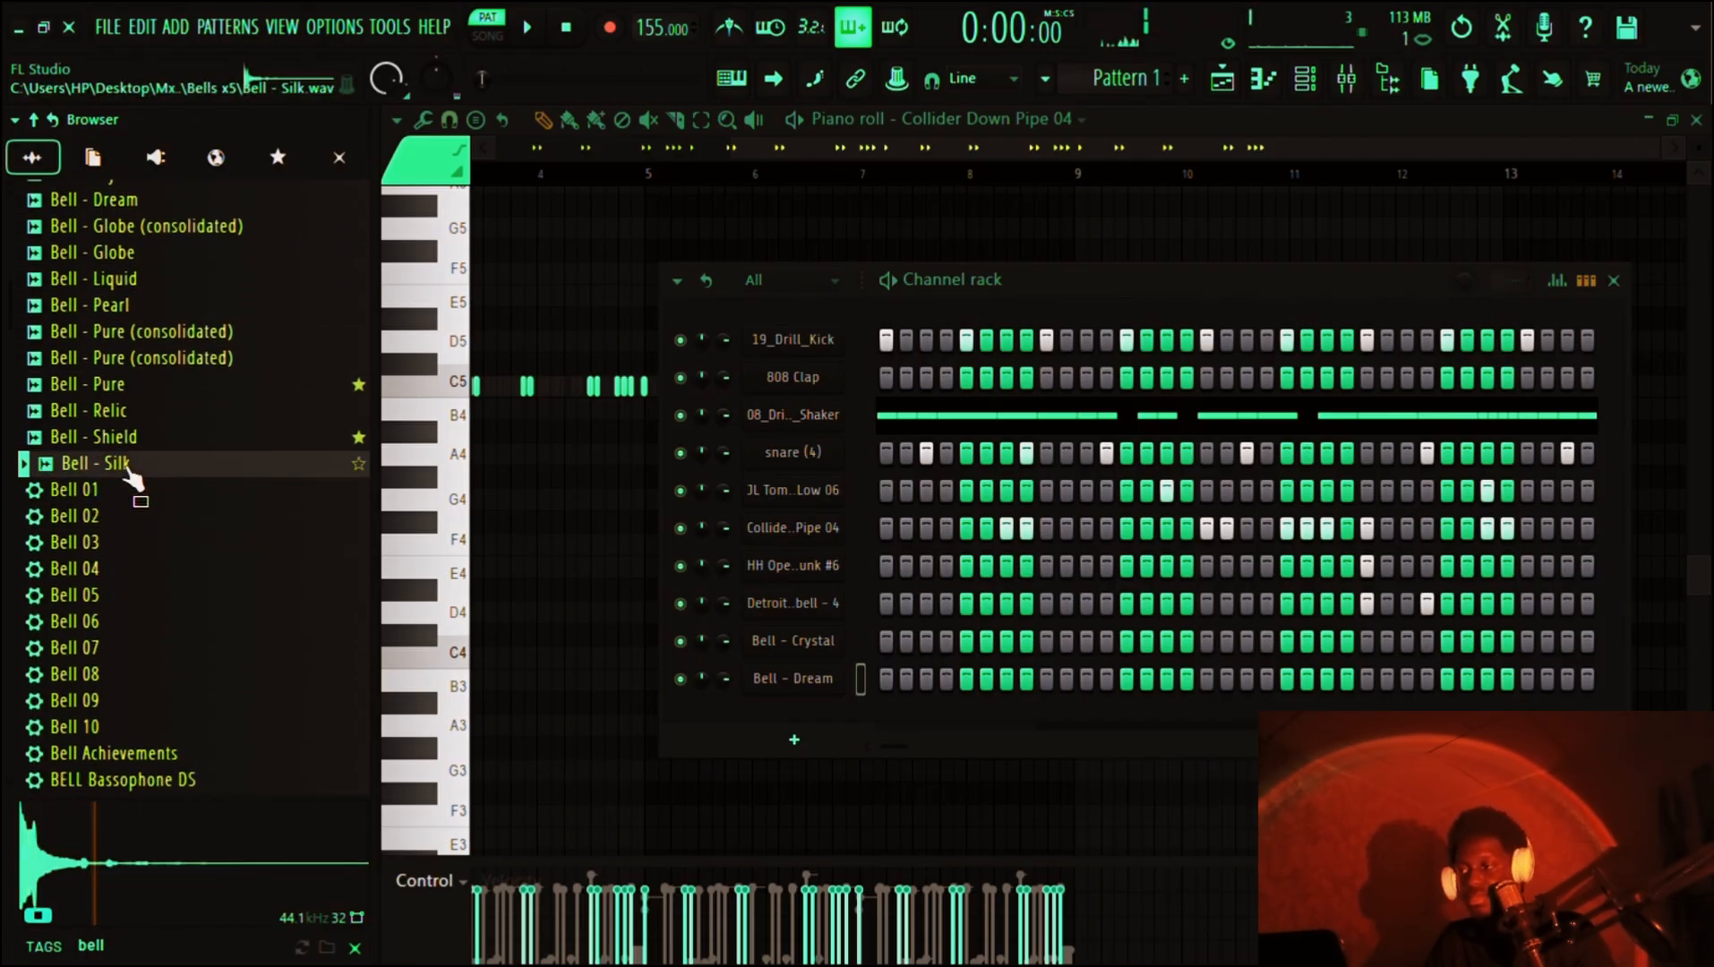
key(Up)
key(Up)
key(Up)
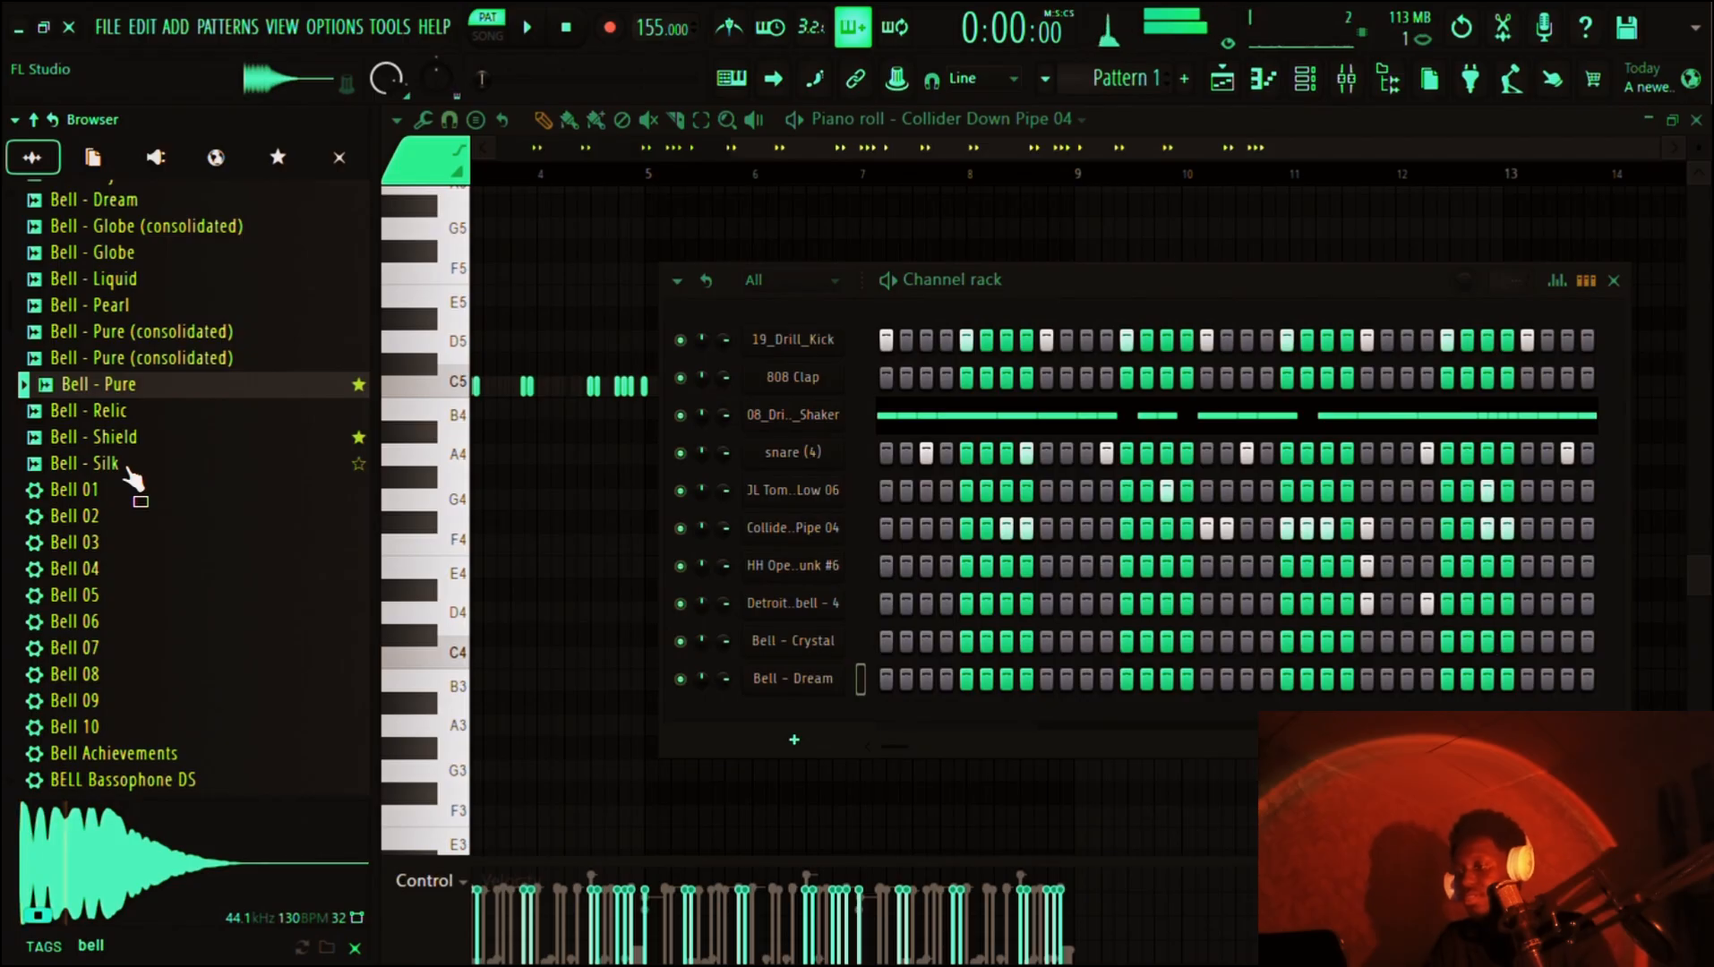
- Open the Bell - Crystal channel in the piano roll and audition its C2 and C5 keys
scroll(421, 503, down, 8)
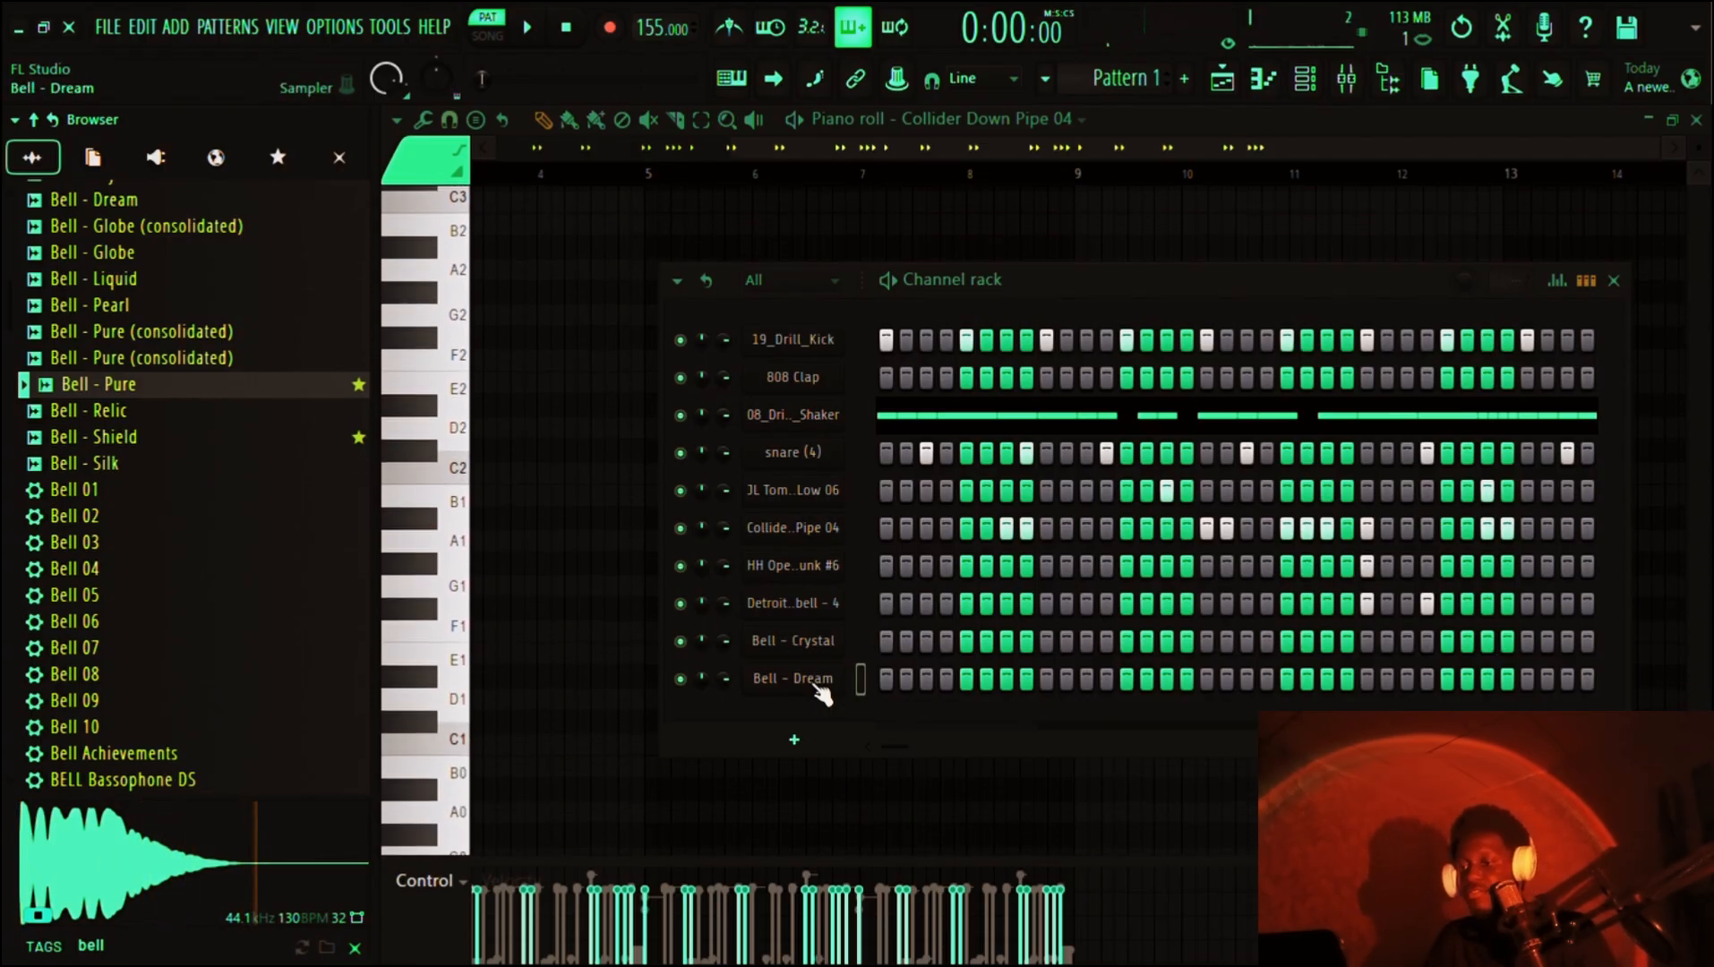
click(811, 643)
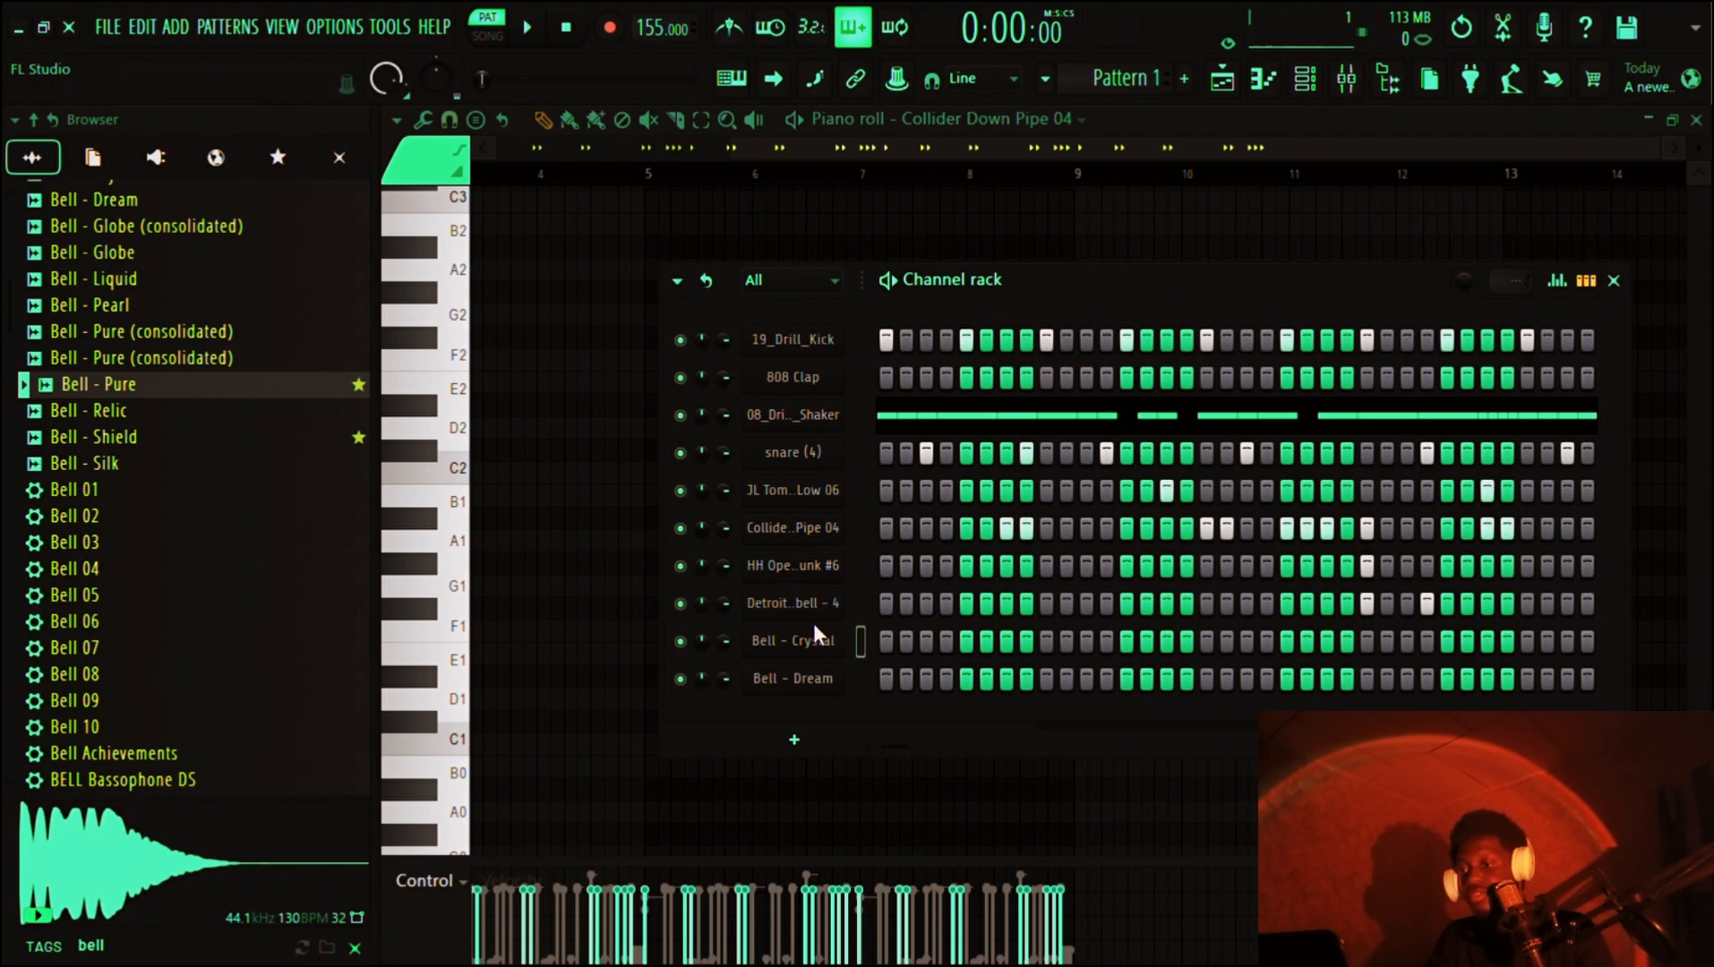
key(F7)
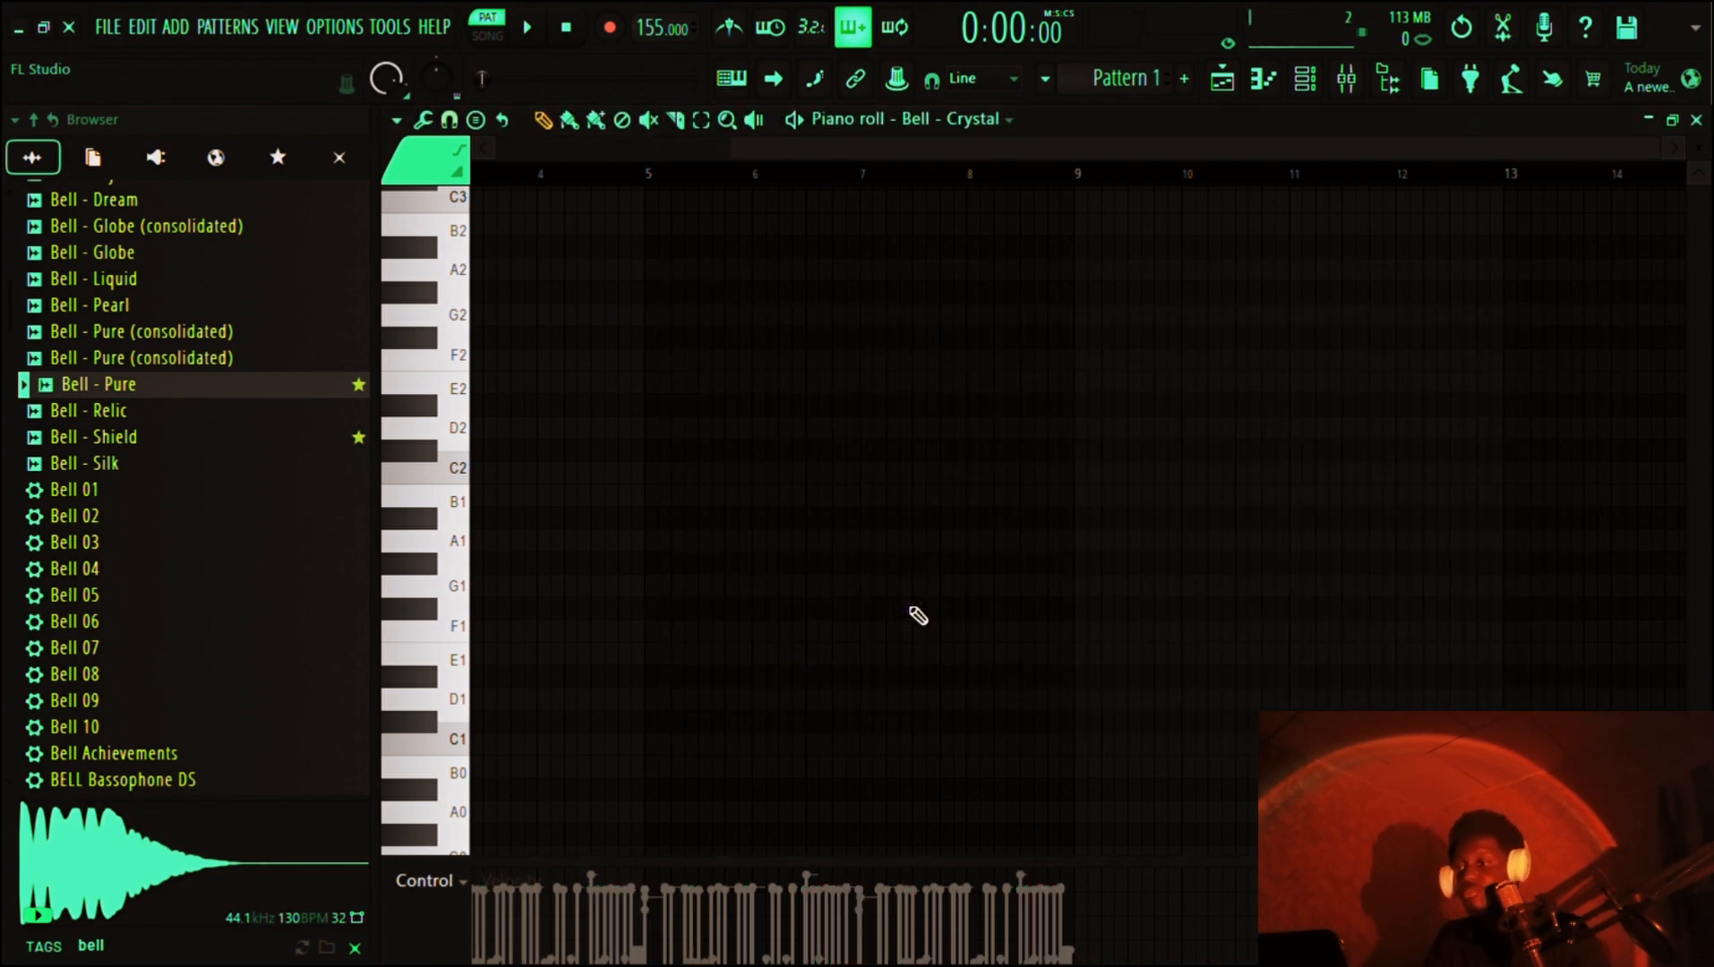
scroll(909, 606, left, 3)
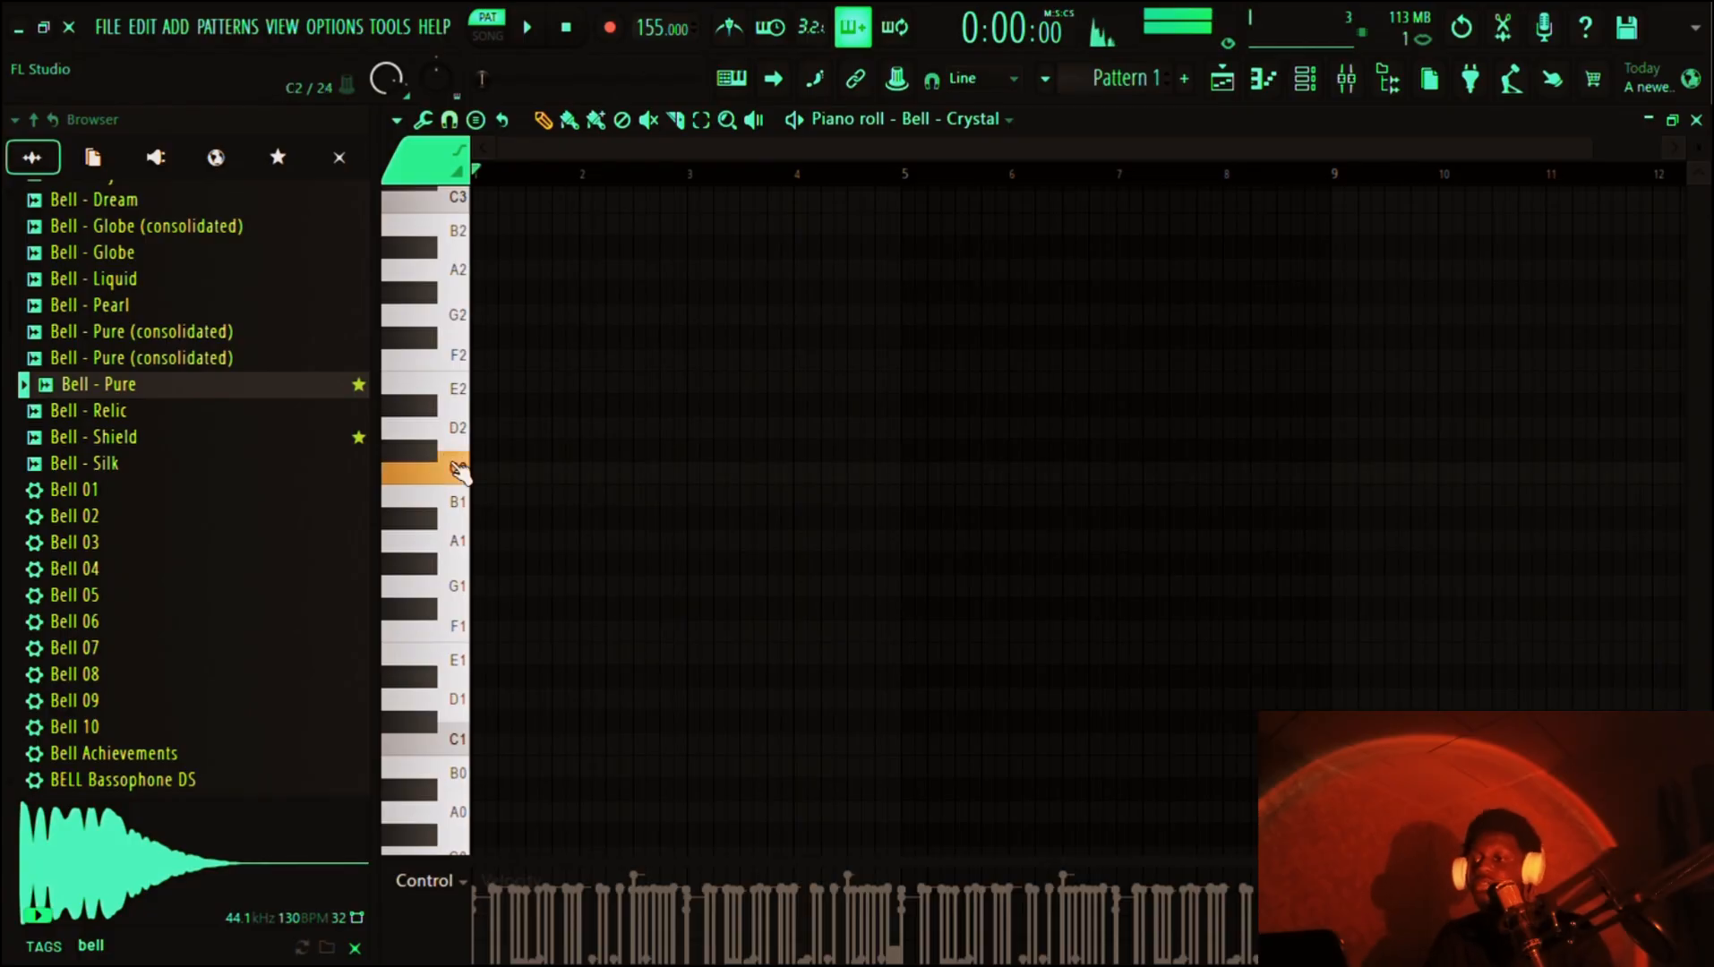
scroll(460, 472, up, 10)
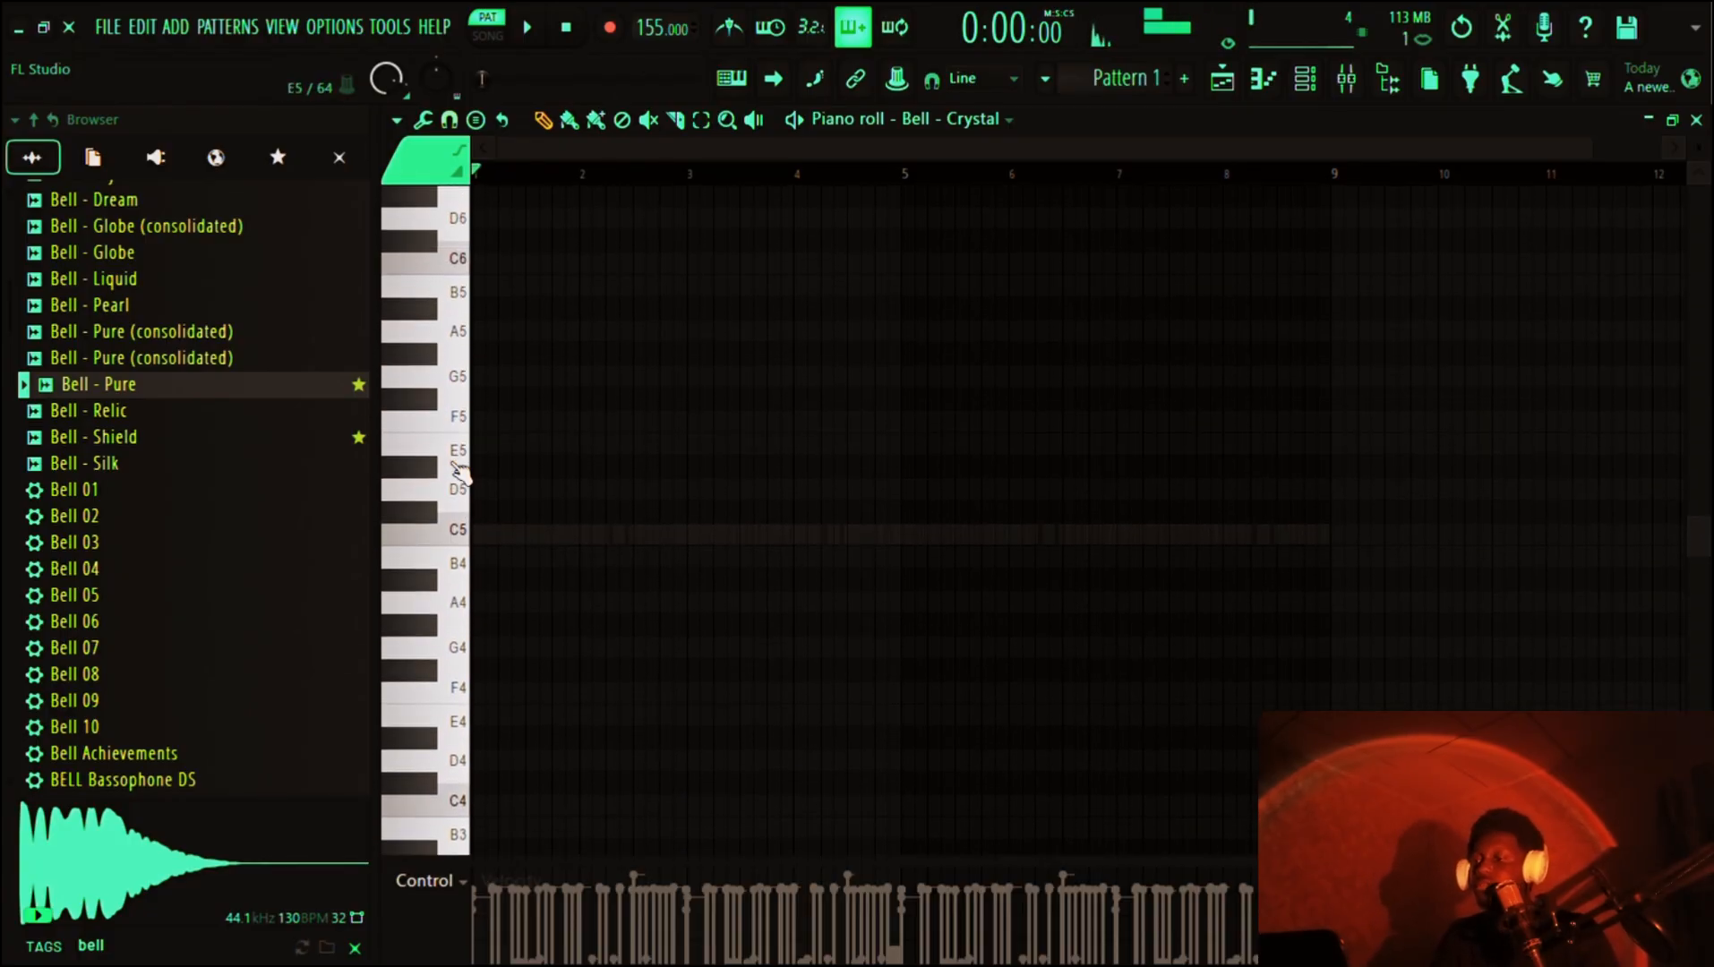
click(469, 538)
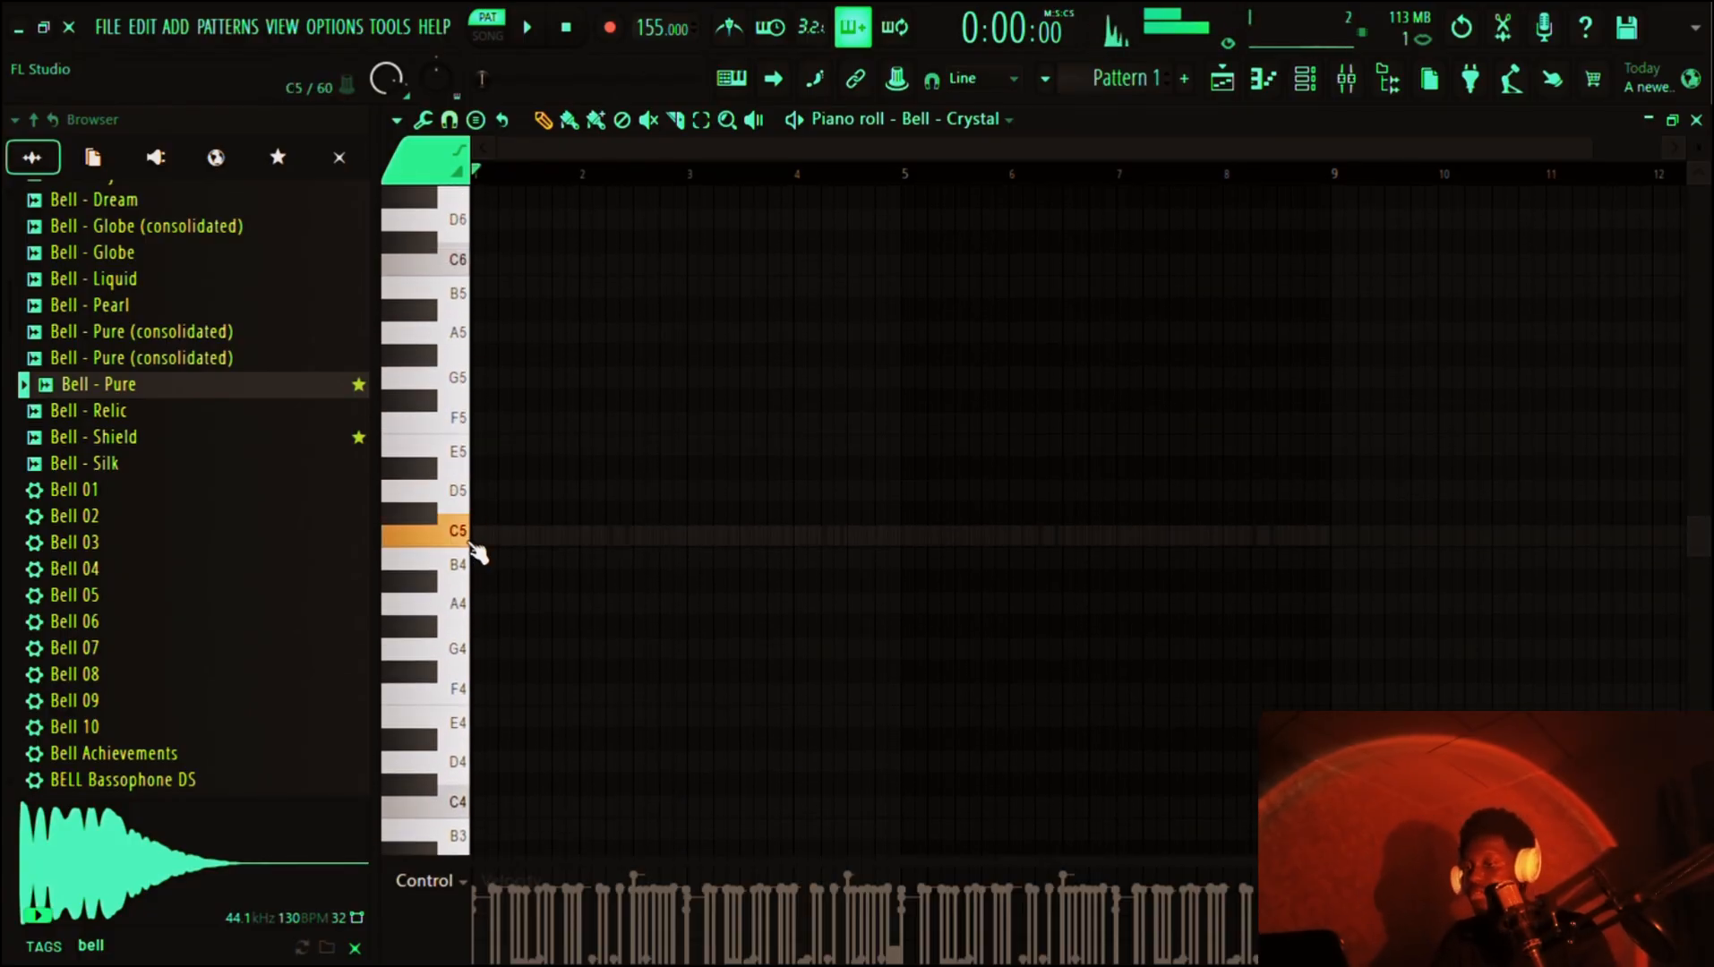
- Draw a 12-step C5 bell note at the start of bar 1 and a 12-step B4 note directly after it
scroll(478, 553, up, 1)
key(space)
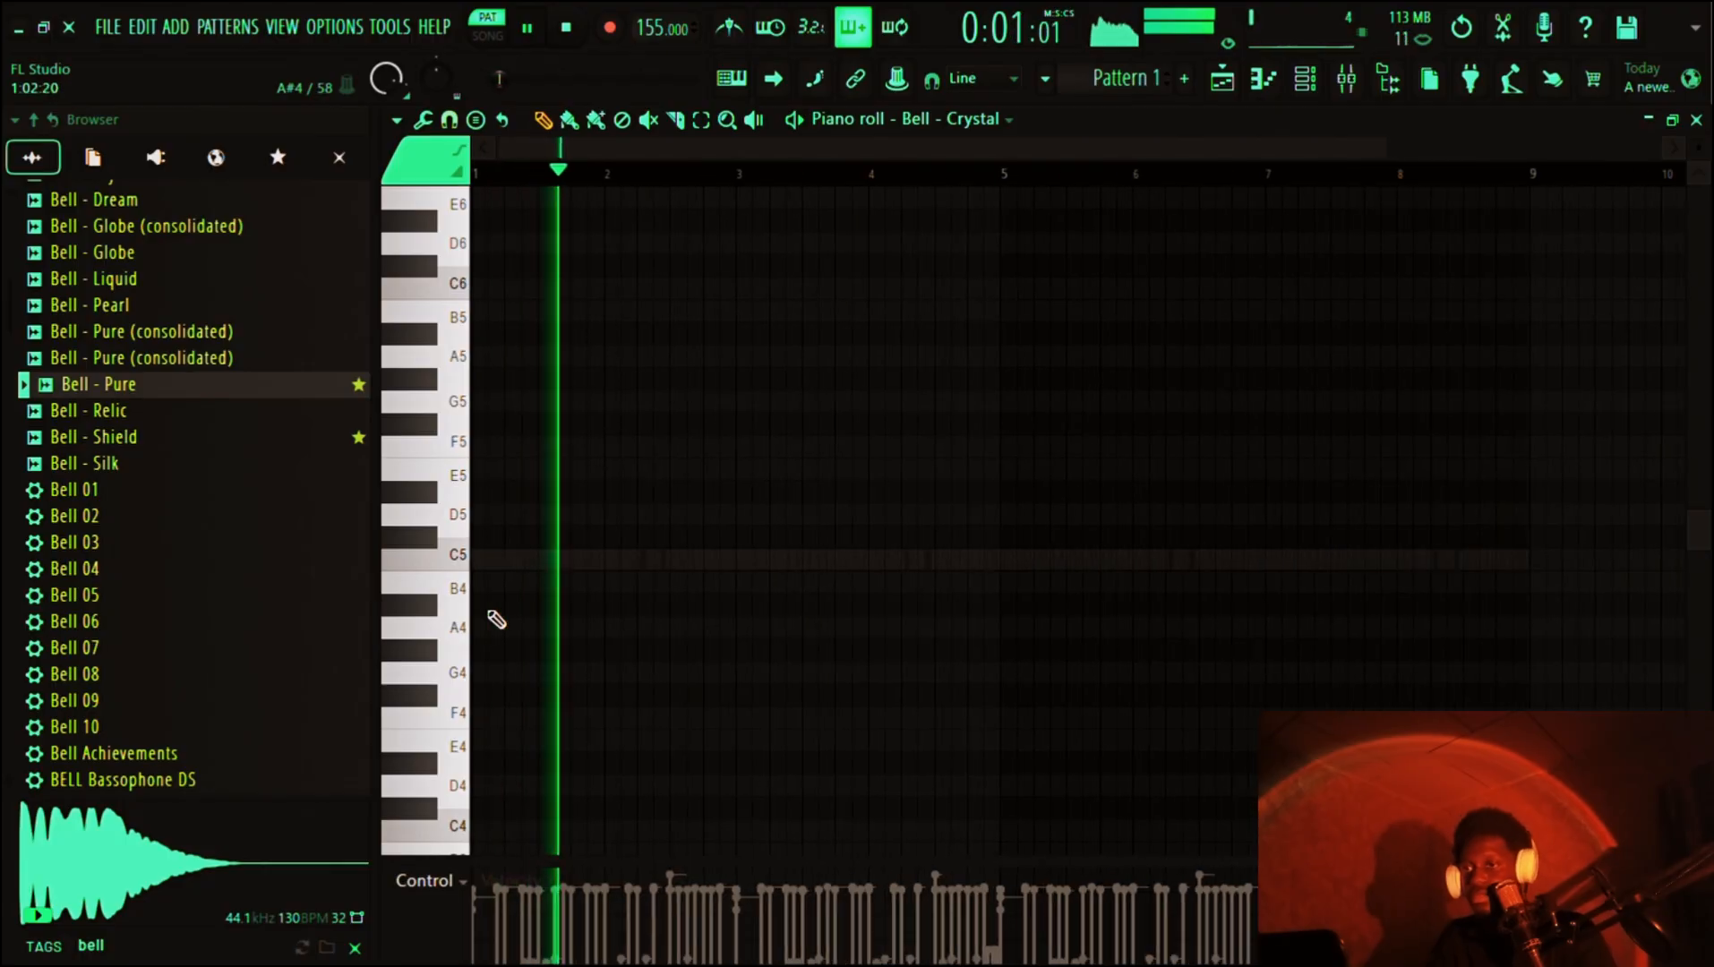
key(space)
click(484, 559)
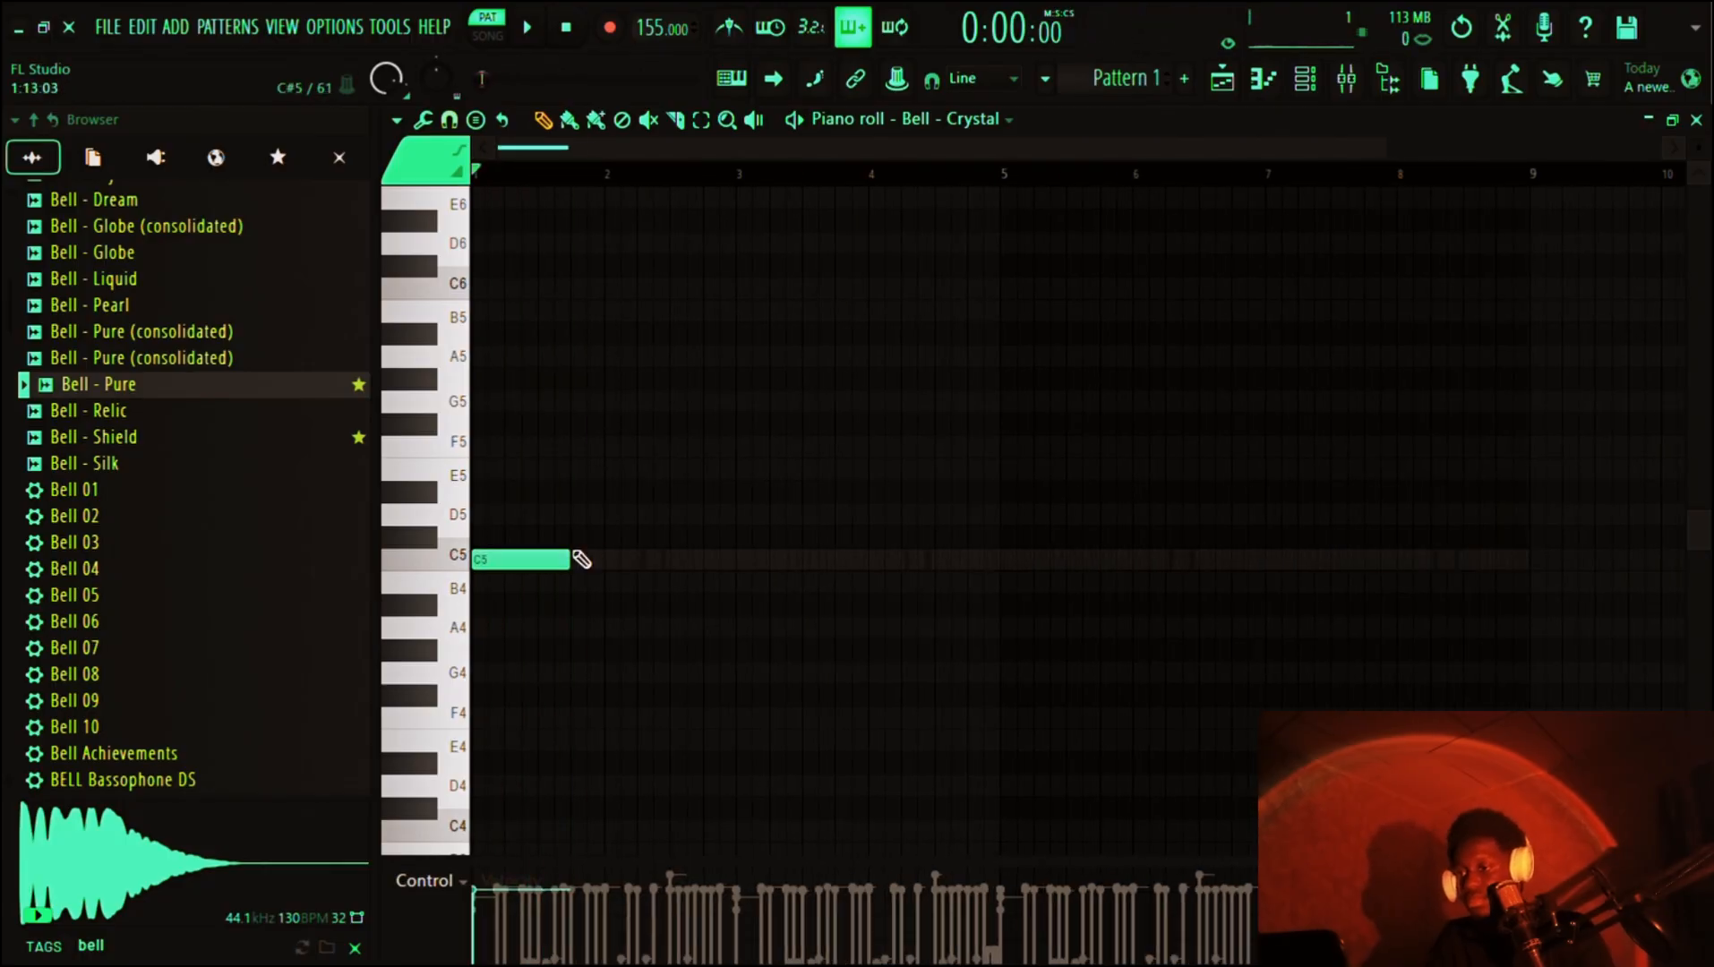
key(space)
click(577, 583)
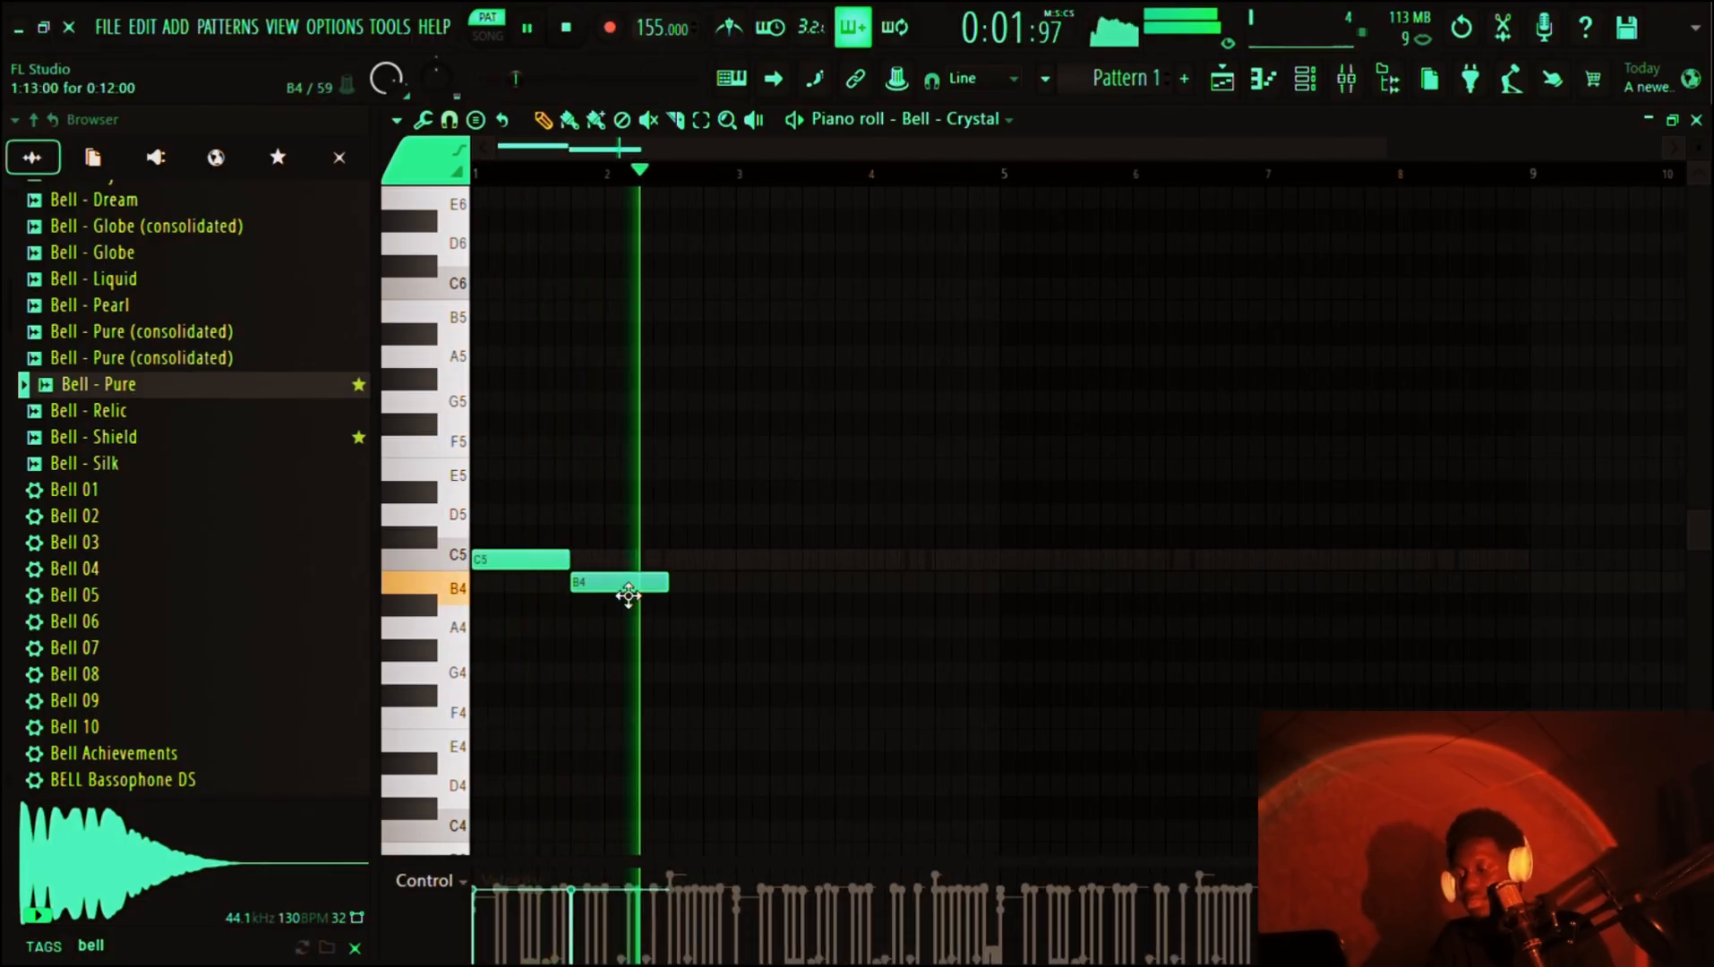
- Duplicate the two bell notes to bar 3, pitch the copies to D5 and C5, and play the pattern
key(space)
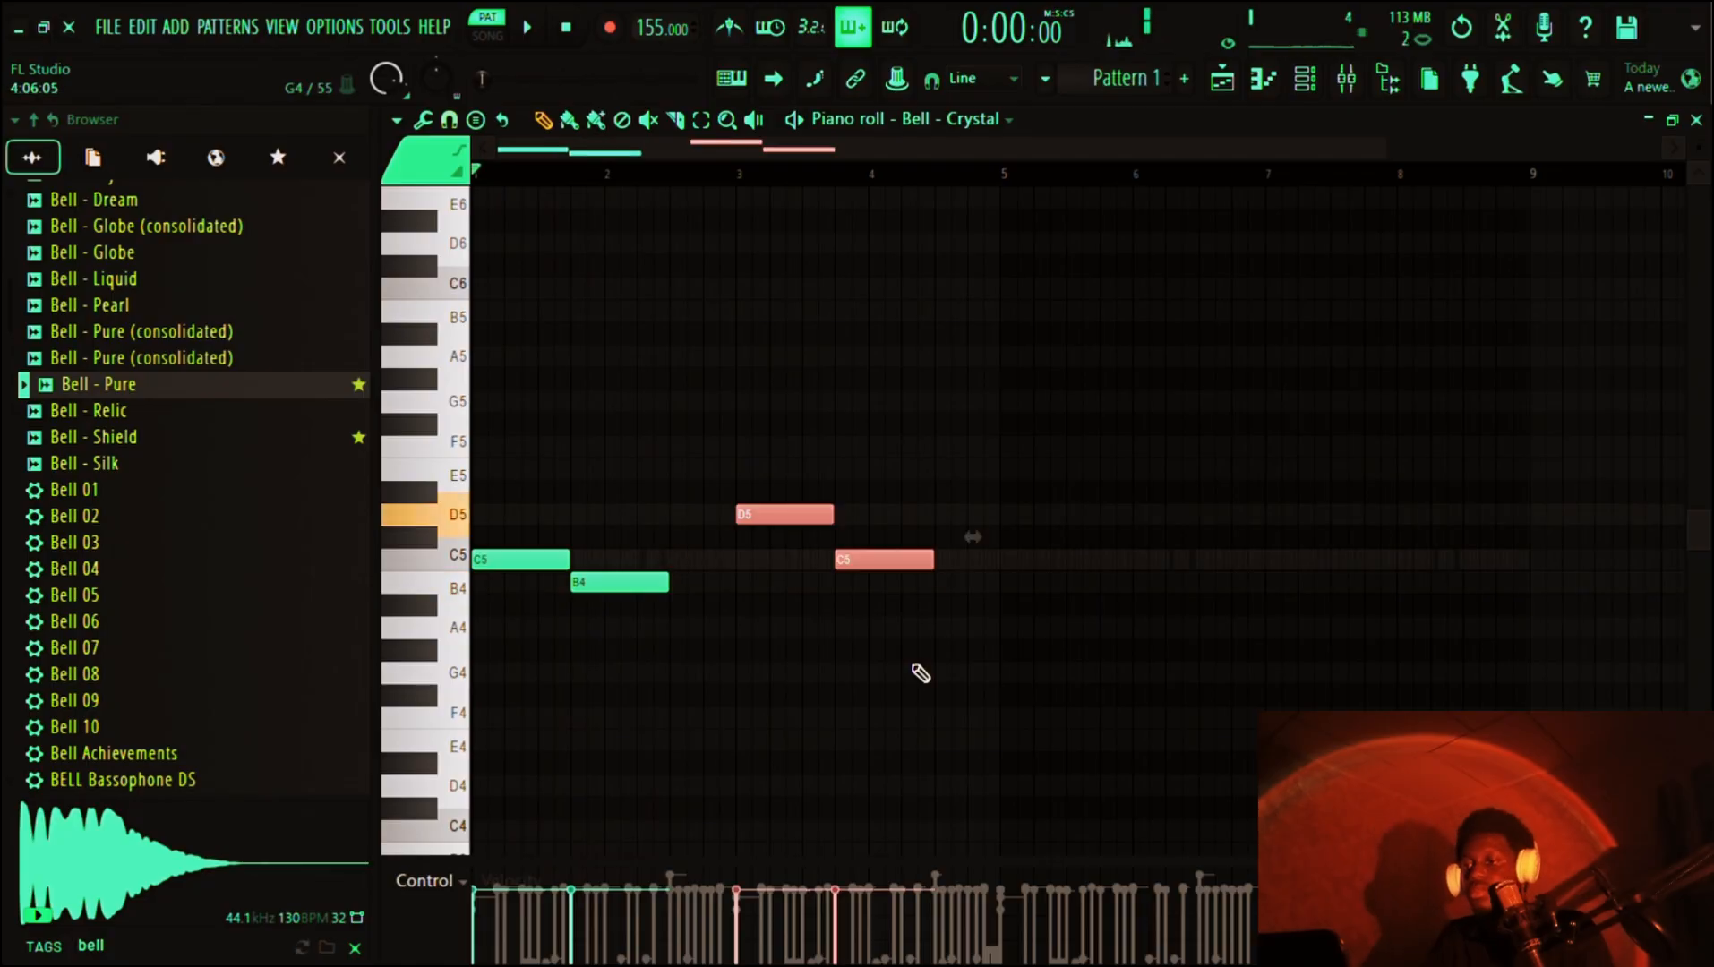
key(space)
key(space)
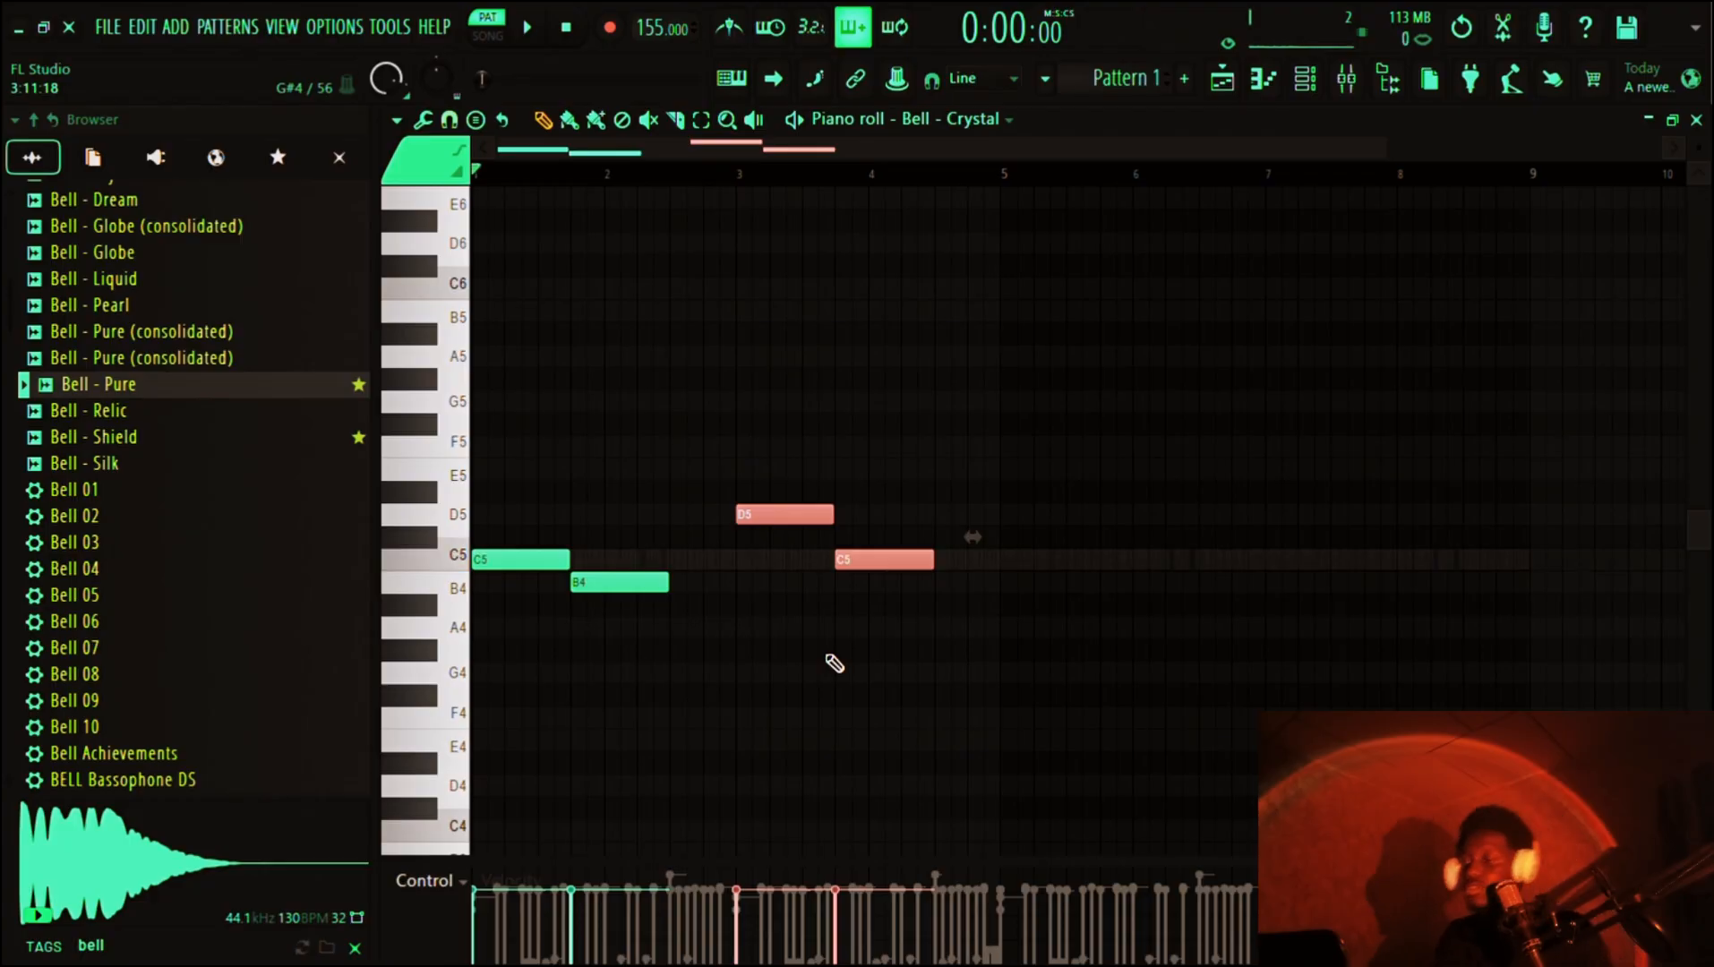
key(space)
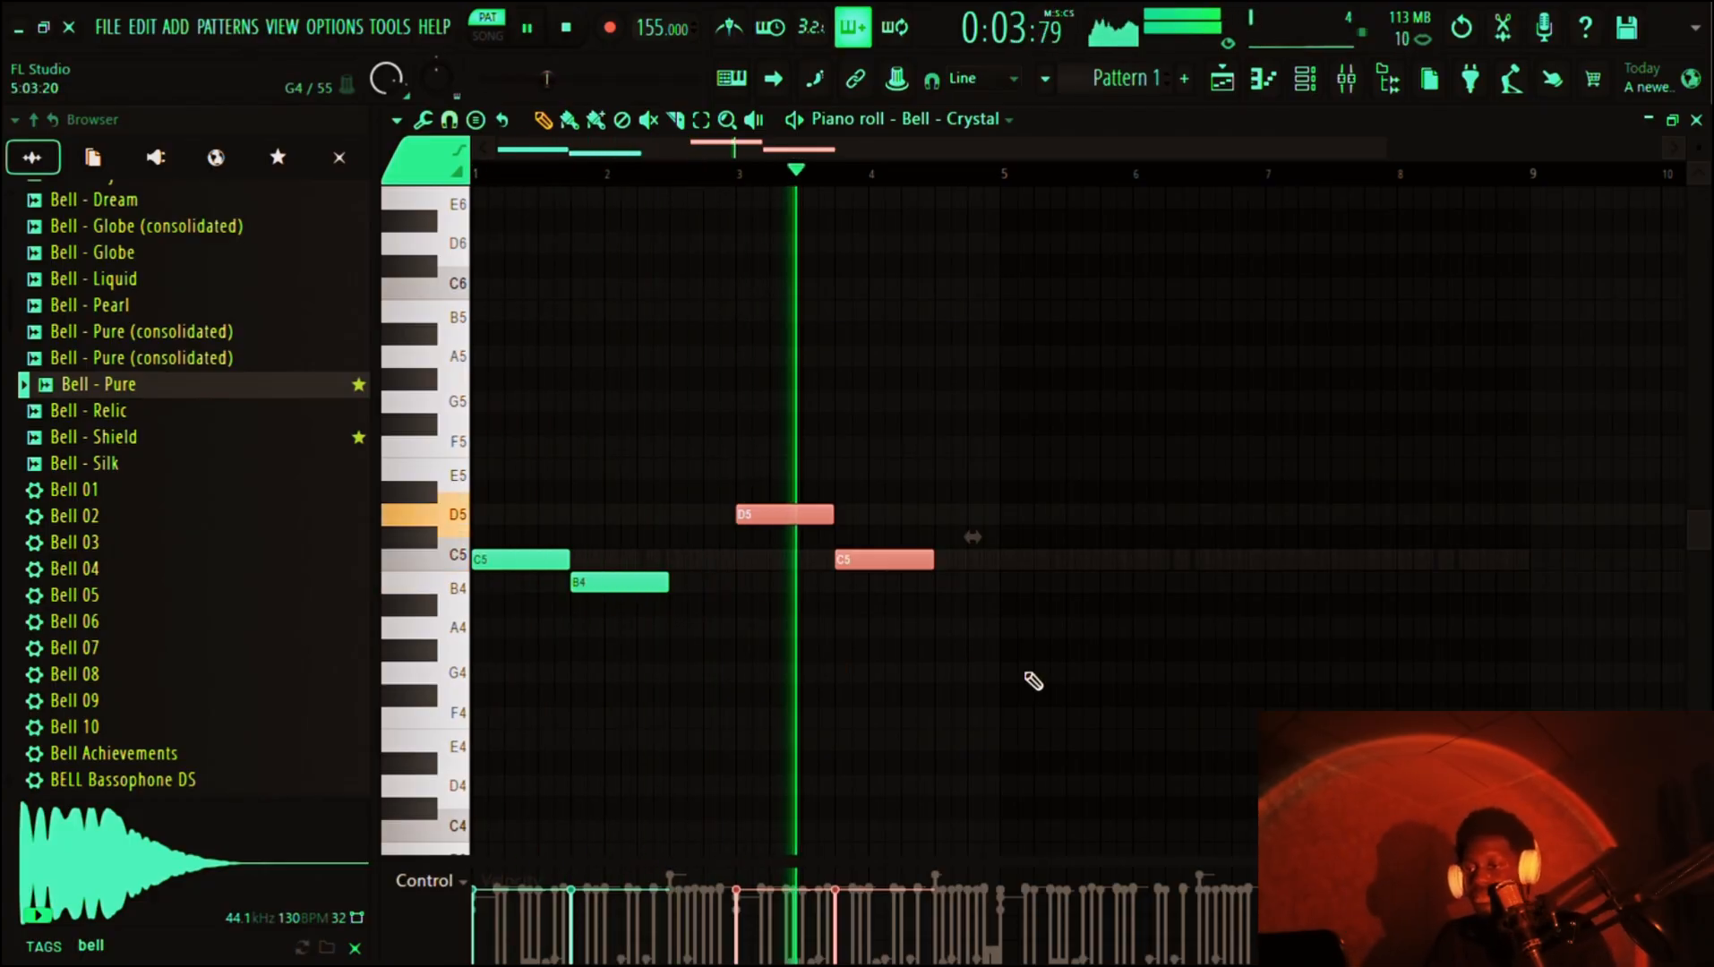
- Duplicate all four bell notes, shift the copy so it starts at bar 5, and play the pattern
drag(1071, 758, 187, 157)
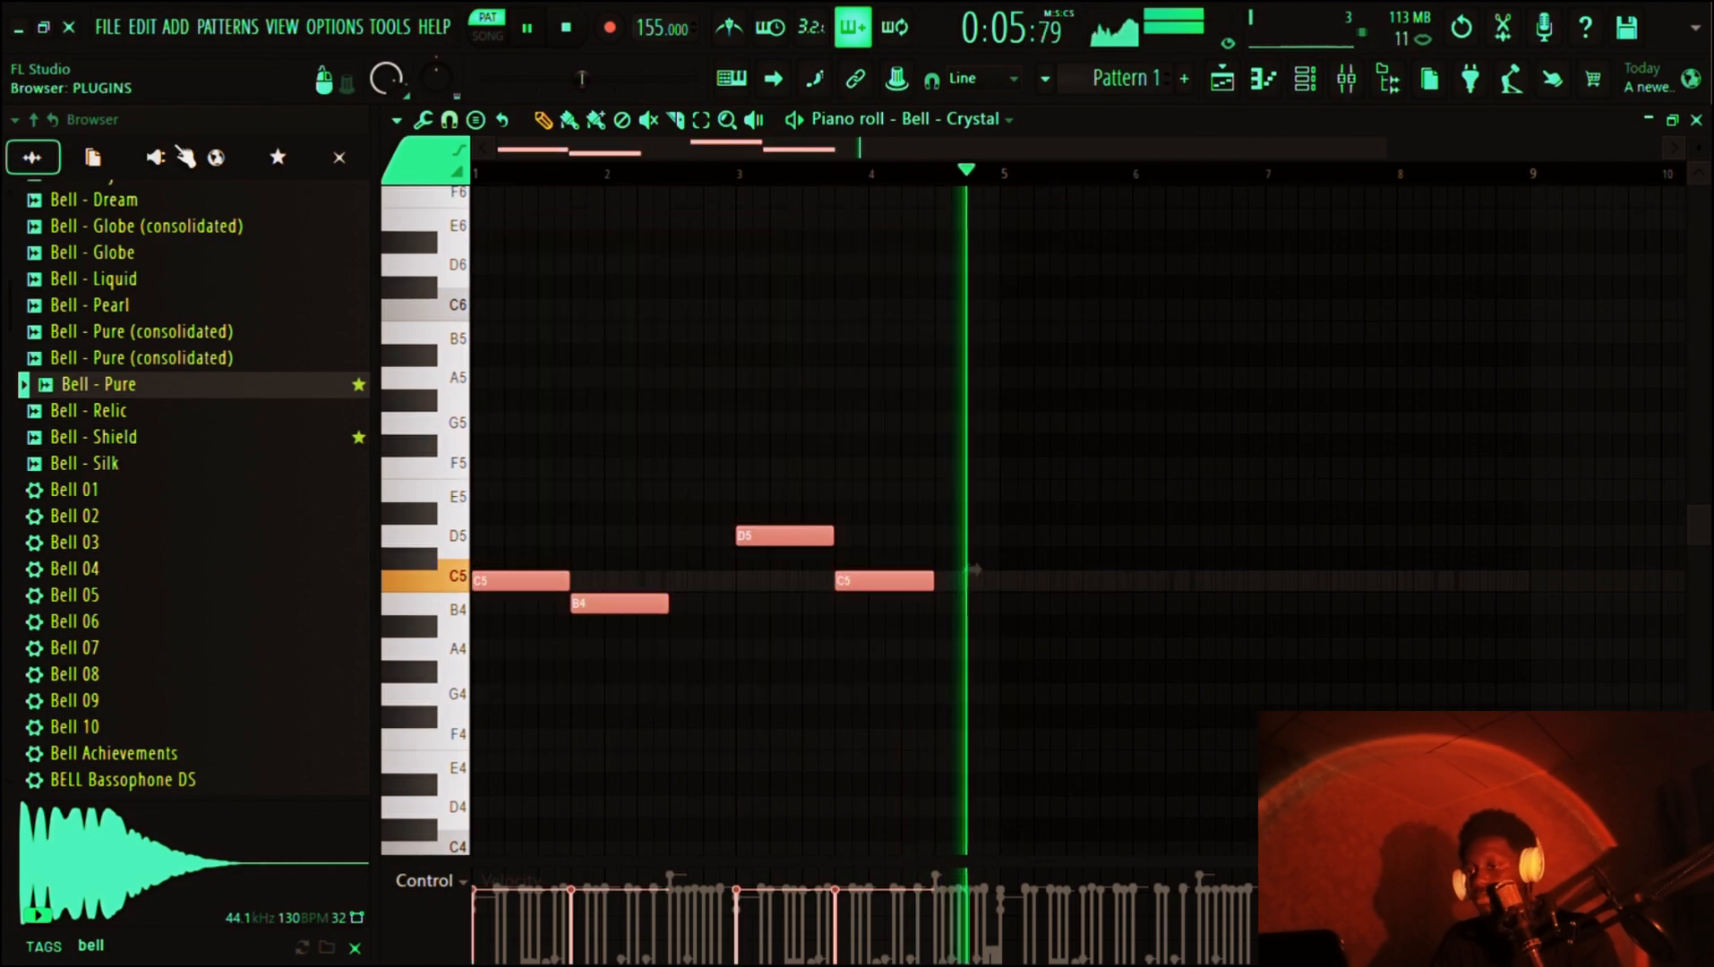
key(space)
key(ctrl+b)
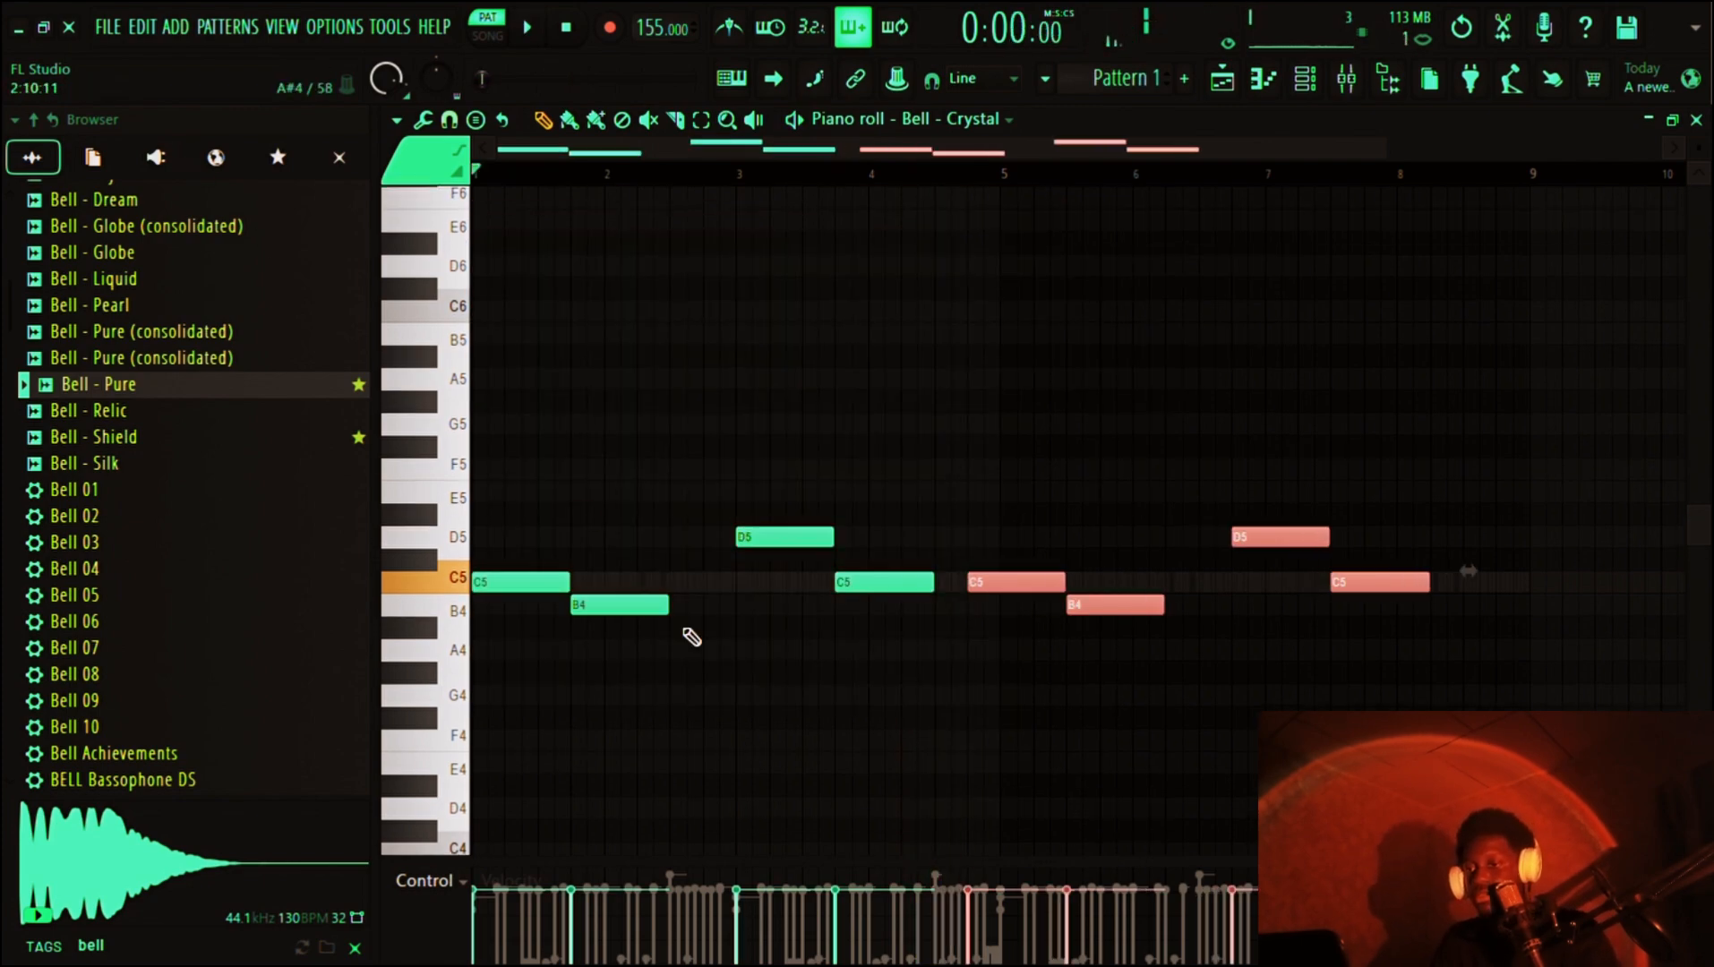
key(shift+Right)
key(shift+Right)
key(space)
ctrl+click(1236, 750)
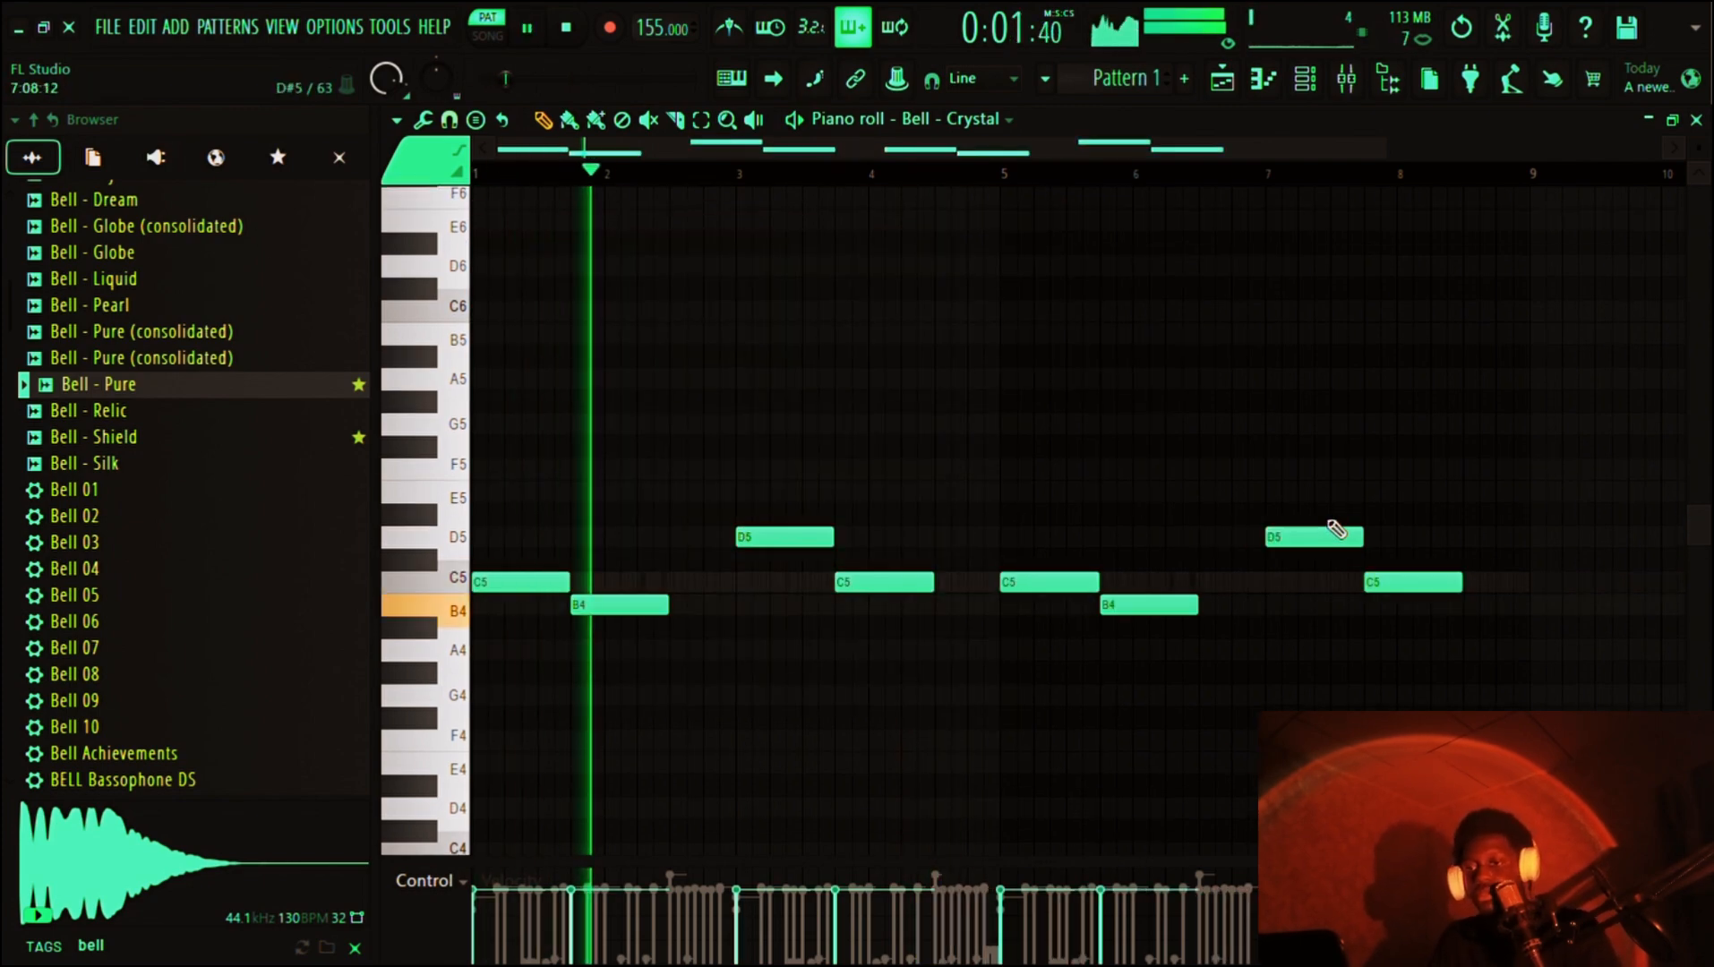
ctrl+scroll(1341, 559, down, 2)
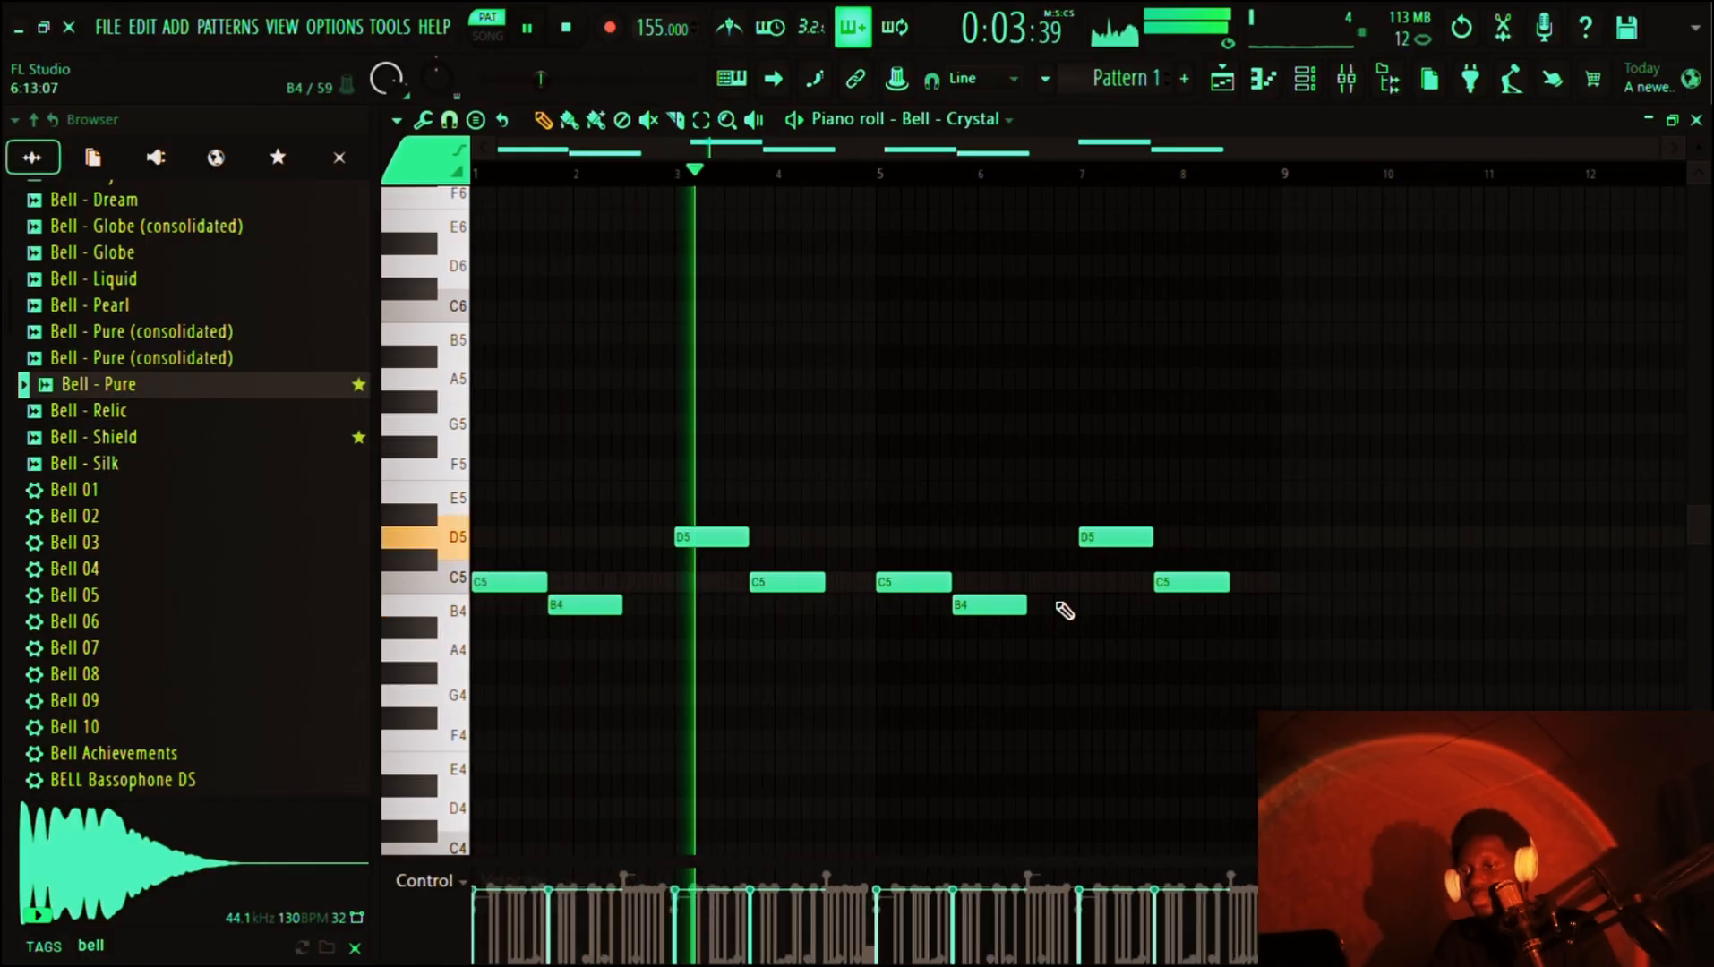
- Add an 8-step A4 bell note right after the last C5 note in bar 8 and play the pattern
click(1236, 655)
drag(1319, 667, 1300, 668)
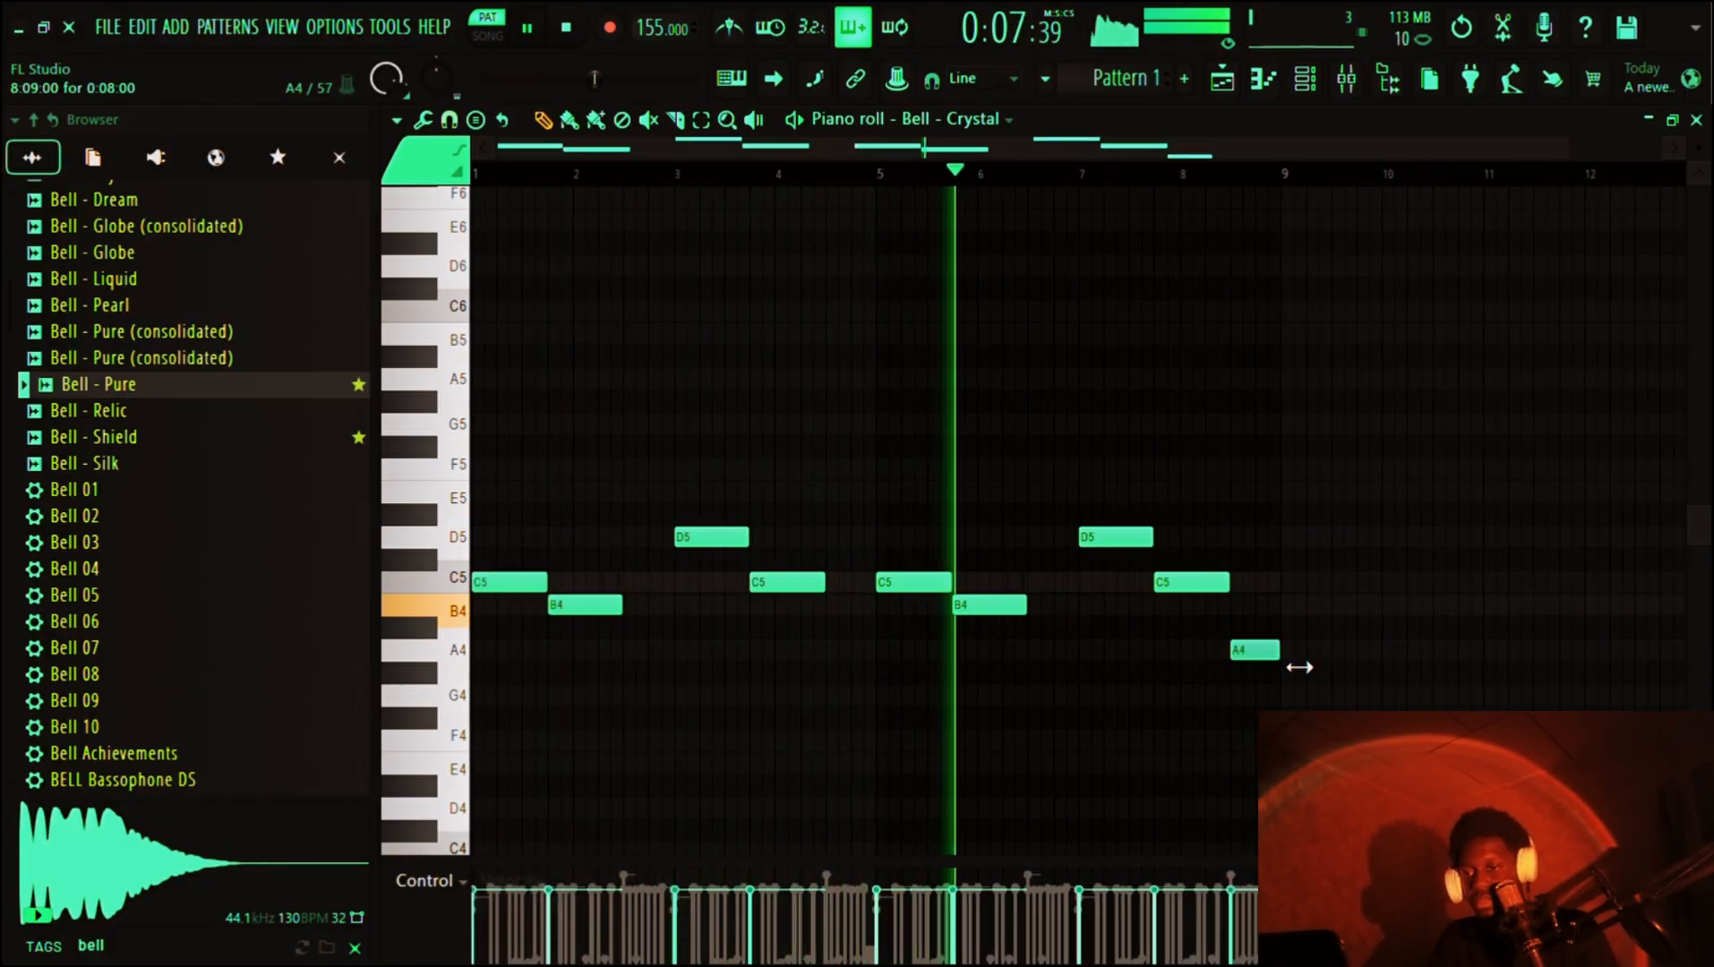
ctrl+scroll(1300, 668, up, 3)
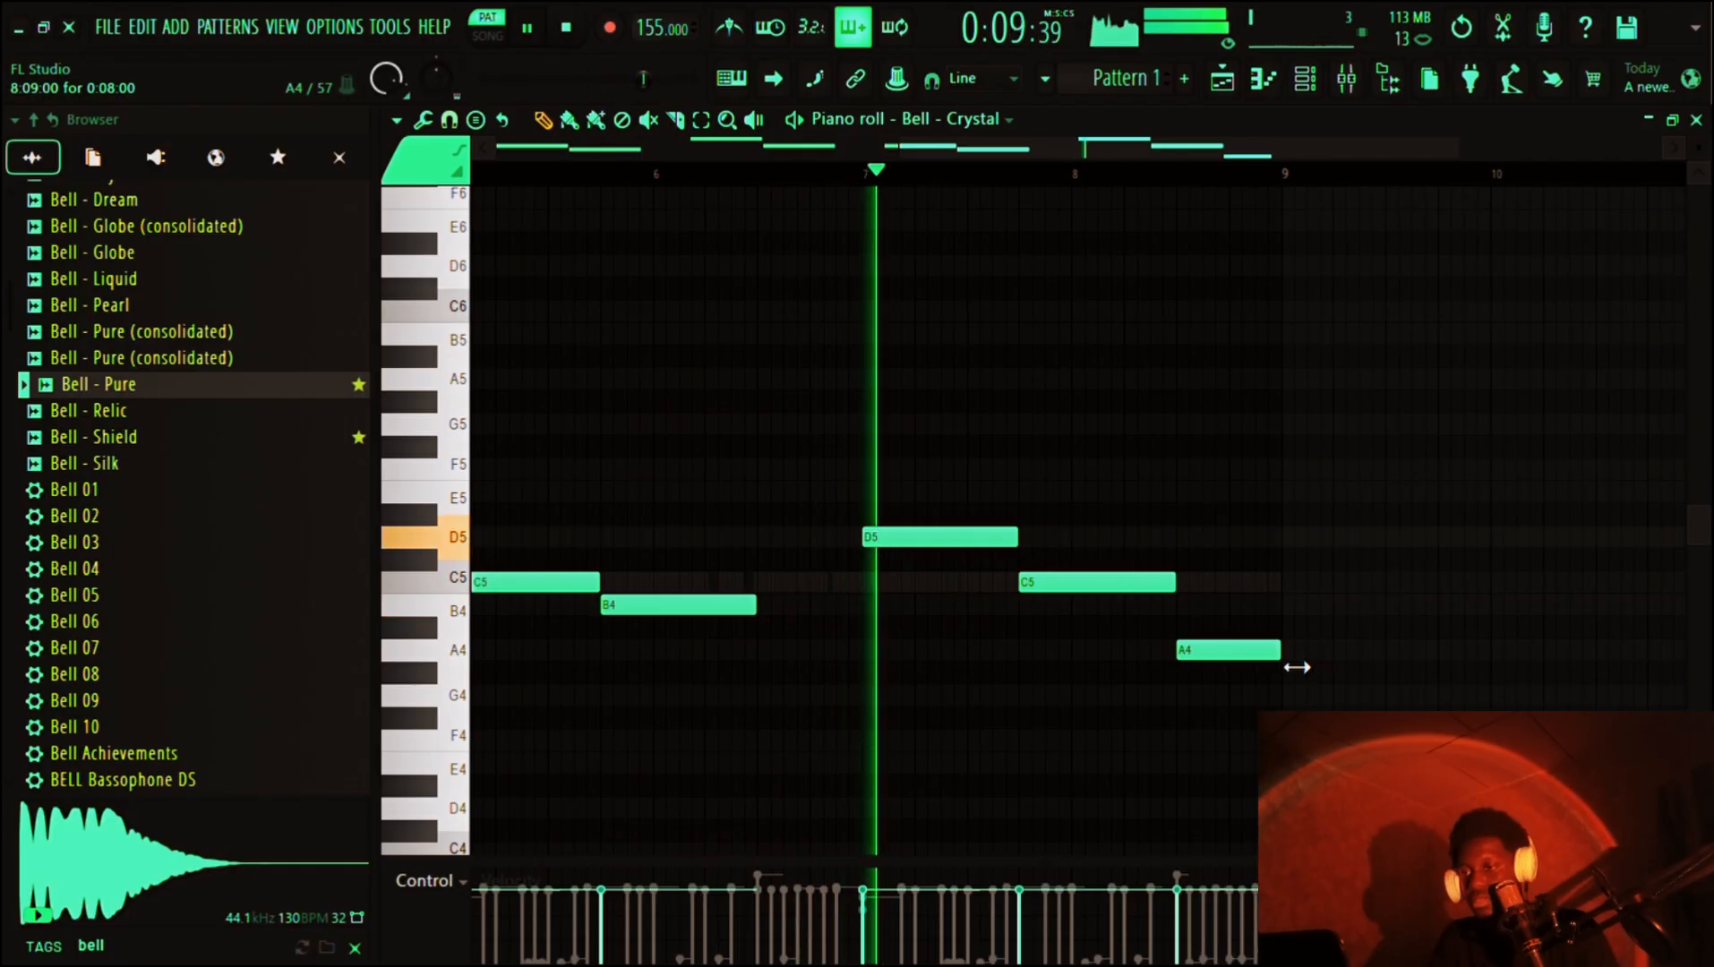
ctrl+scroll(1297, 667, down, 4)
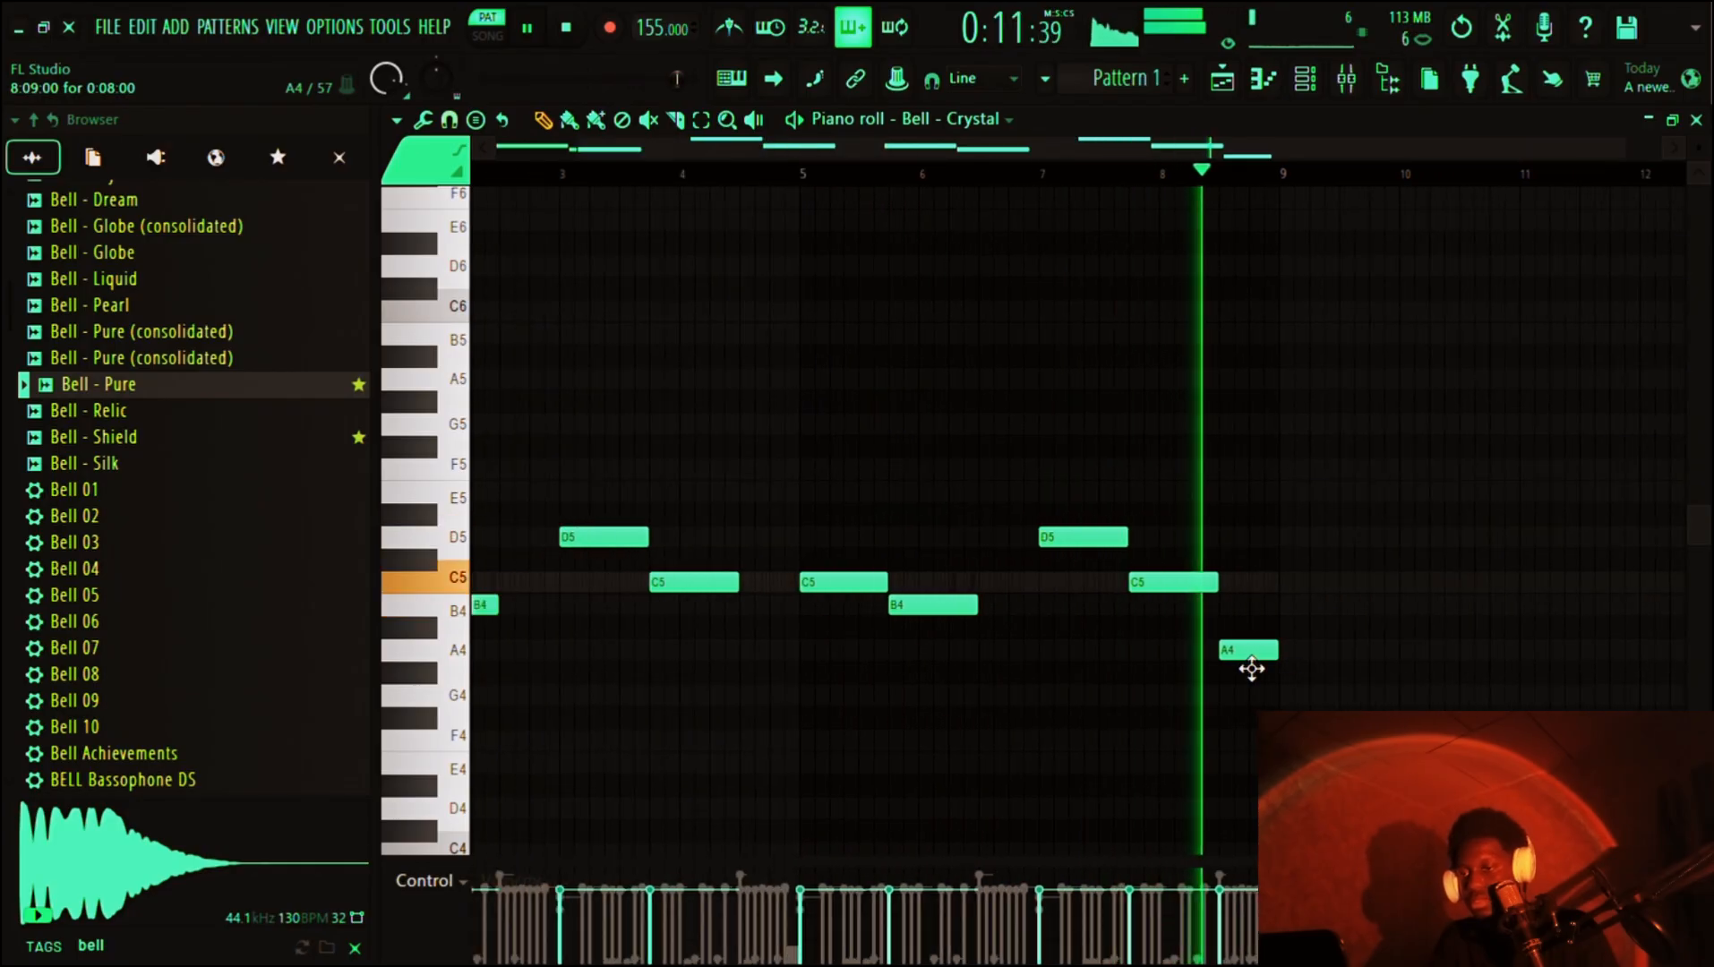
ctrl+scroll(1252, 669, down, 2)
key(space)
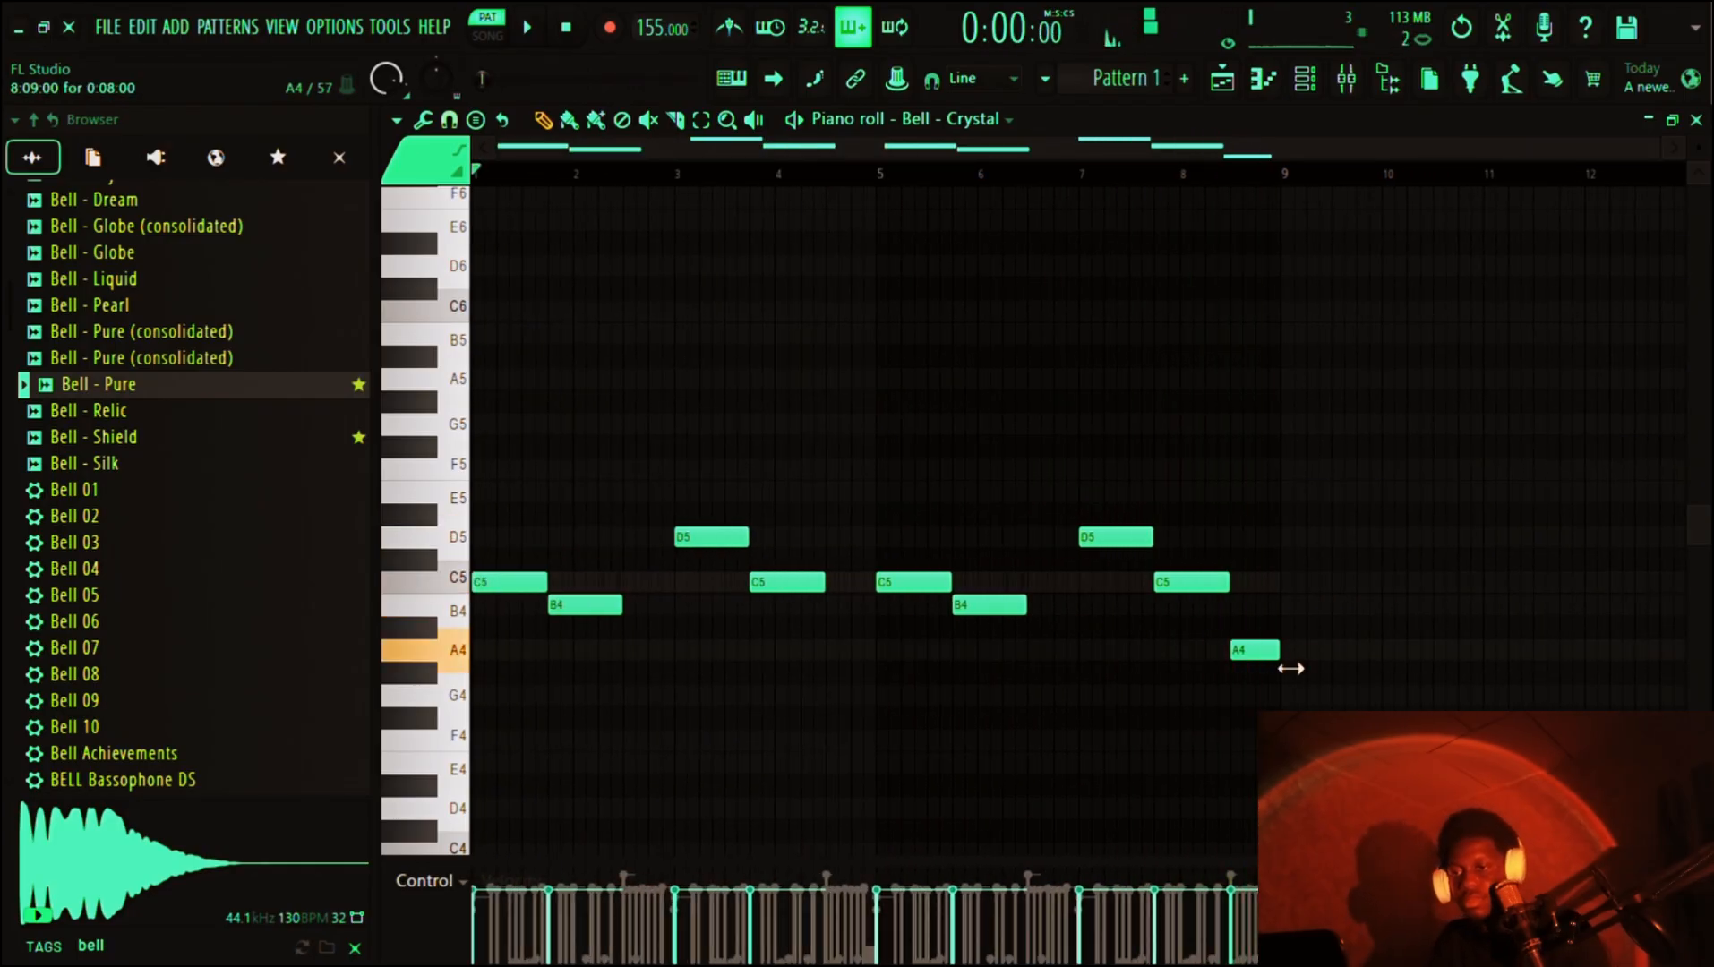
- Shorten the A4 note in bar 8 to 4 steps, add a 4-step B4 note at step 13, and play the pattern
click(1266, 605)
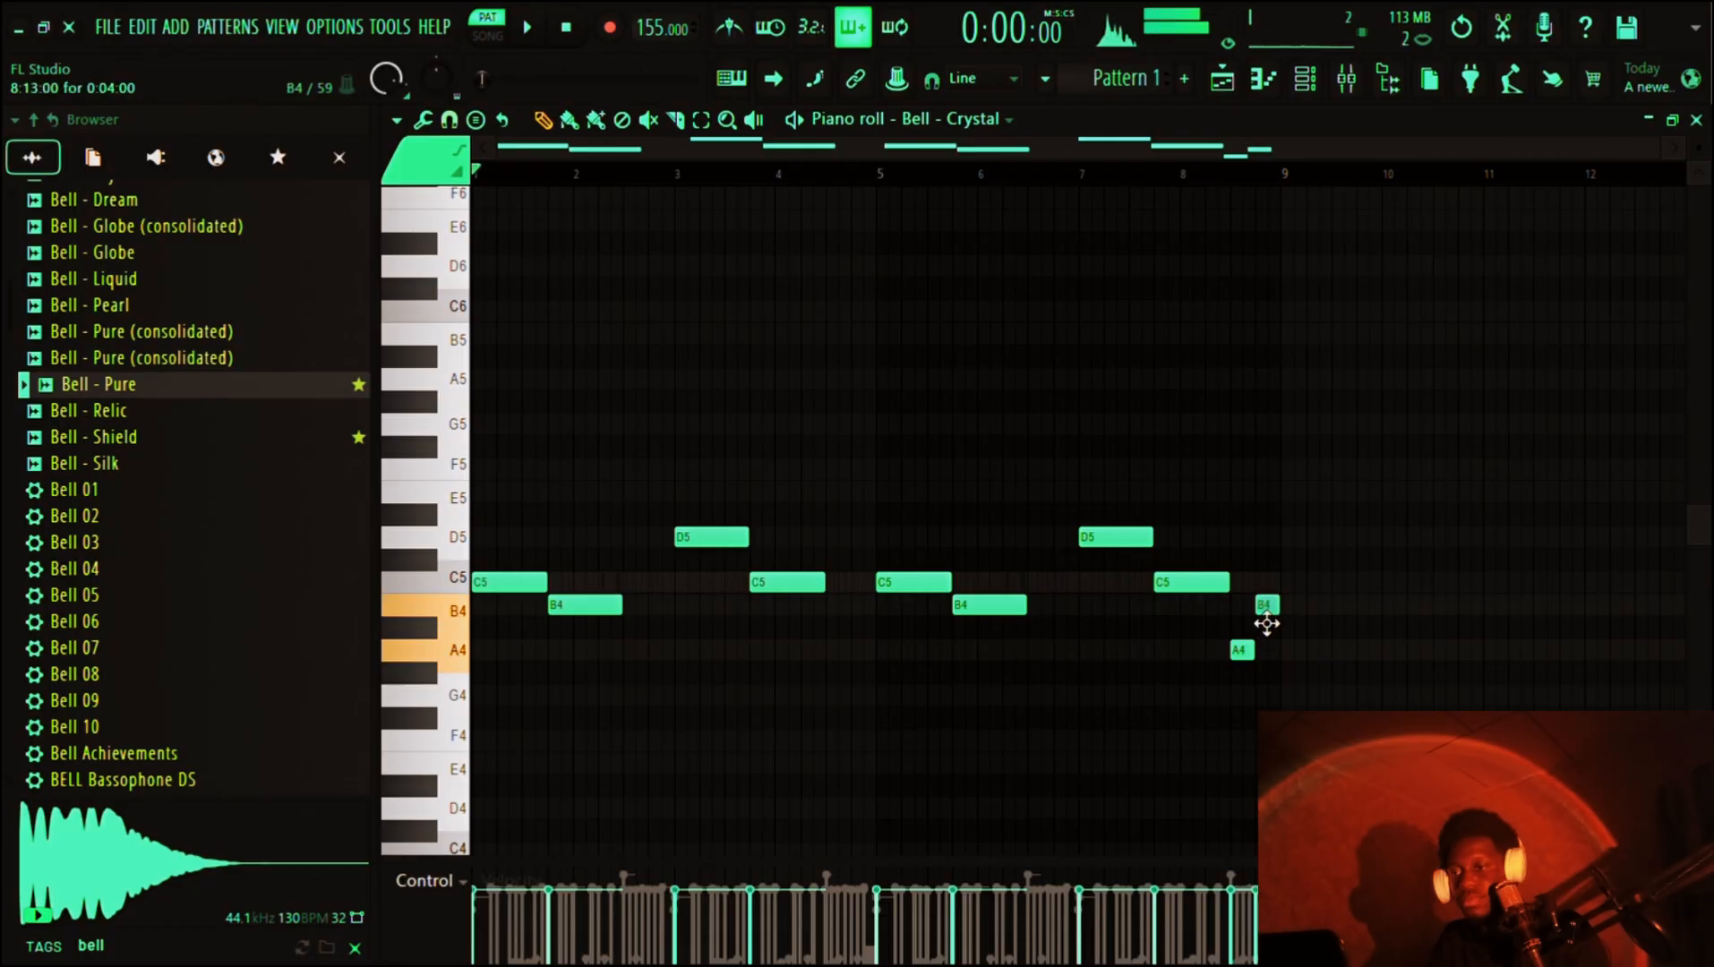
key(space)
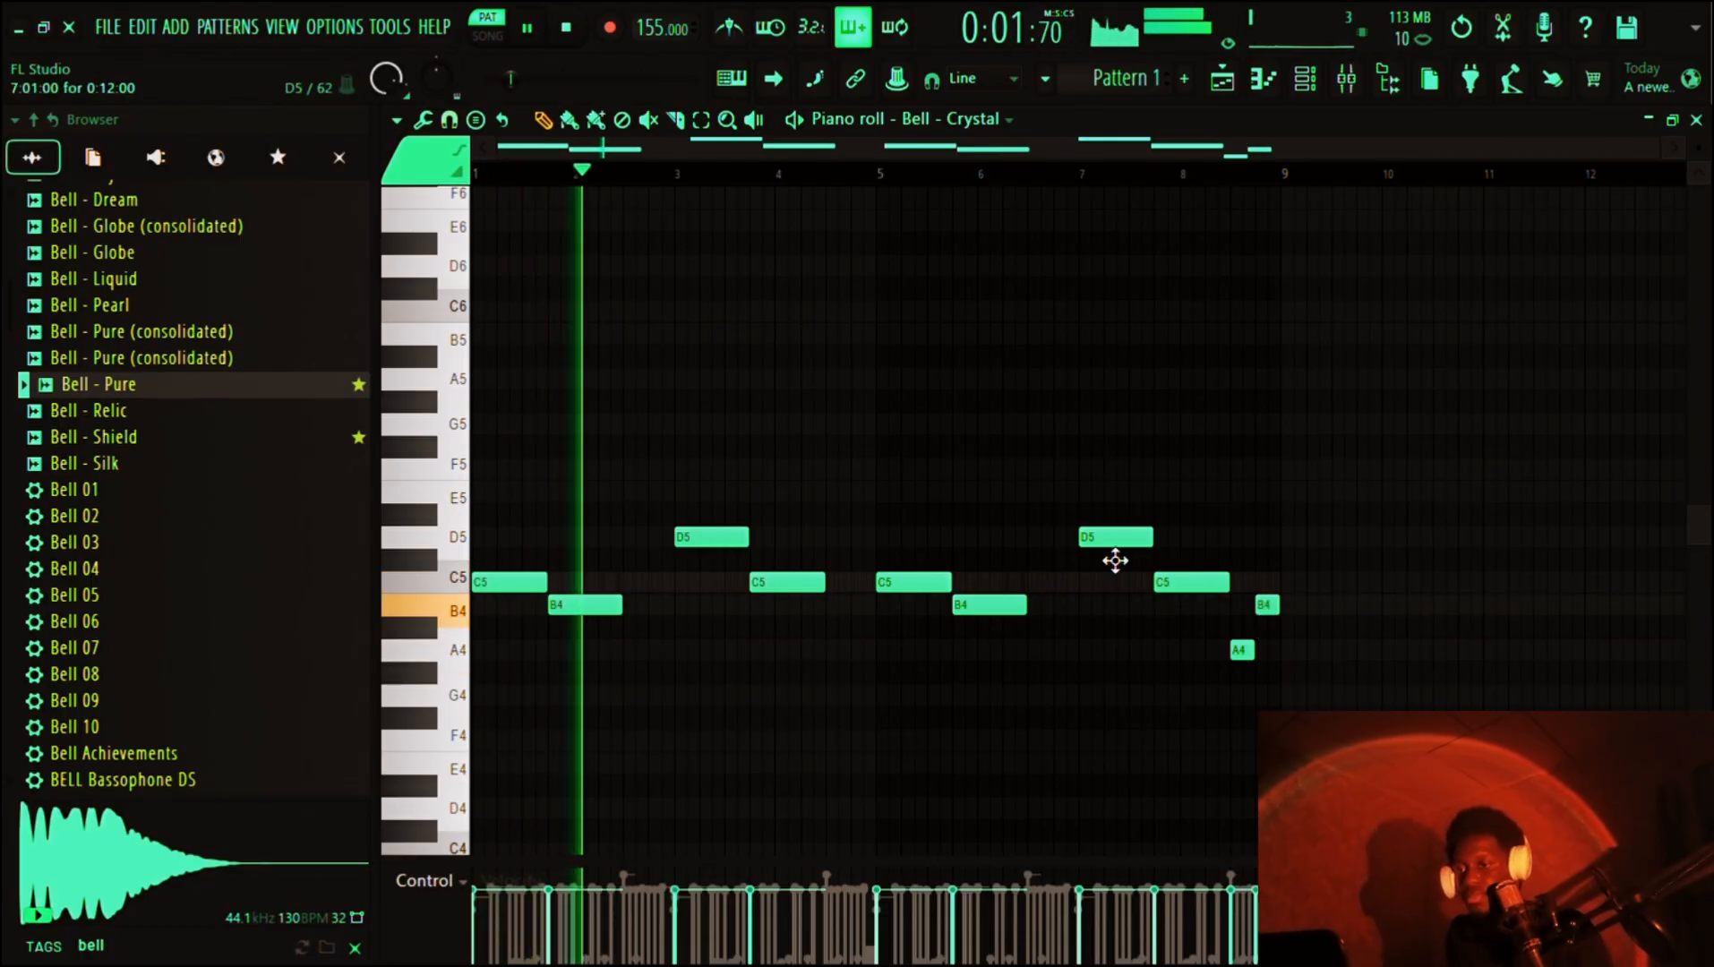
ctrl+scroll(876, 582, up, 2)
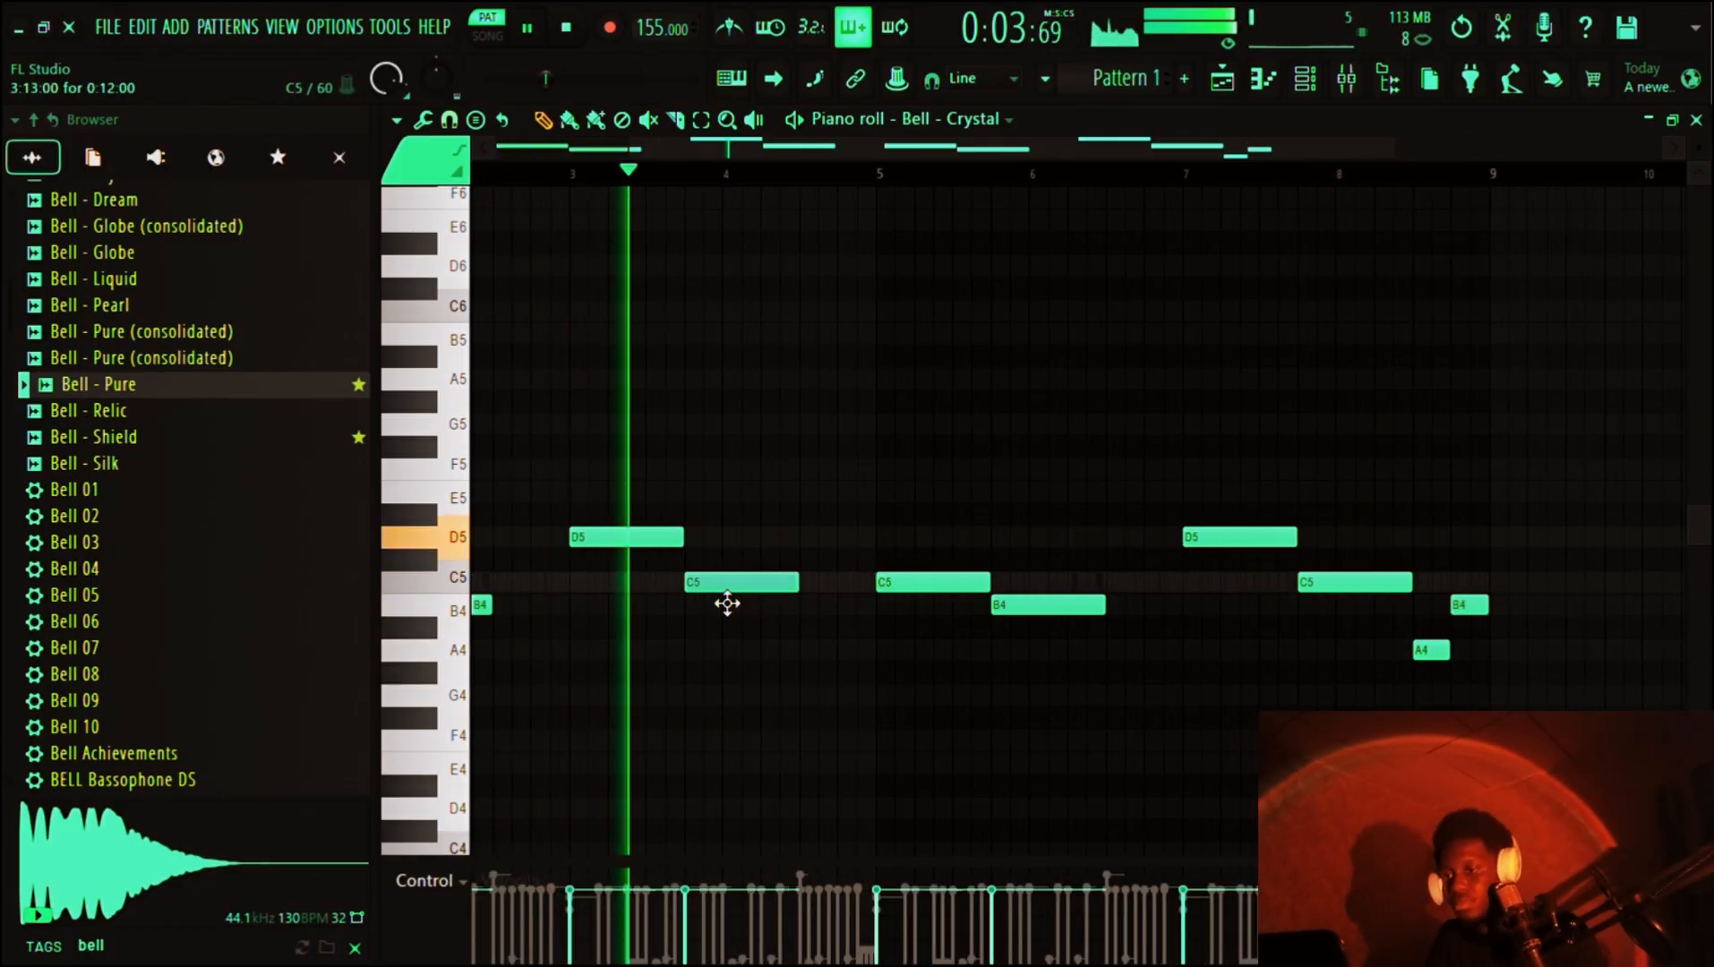
key(space)
click(697, 651)
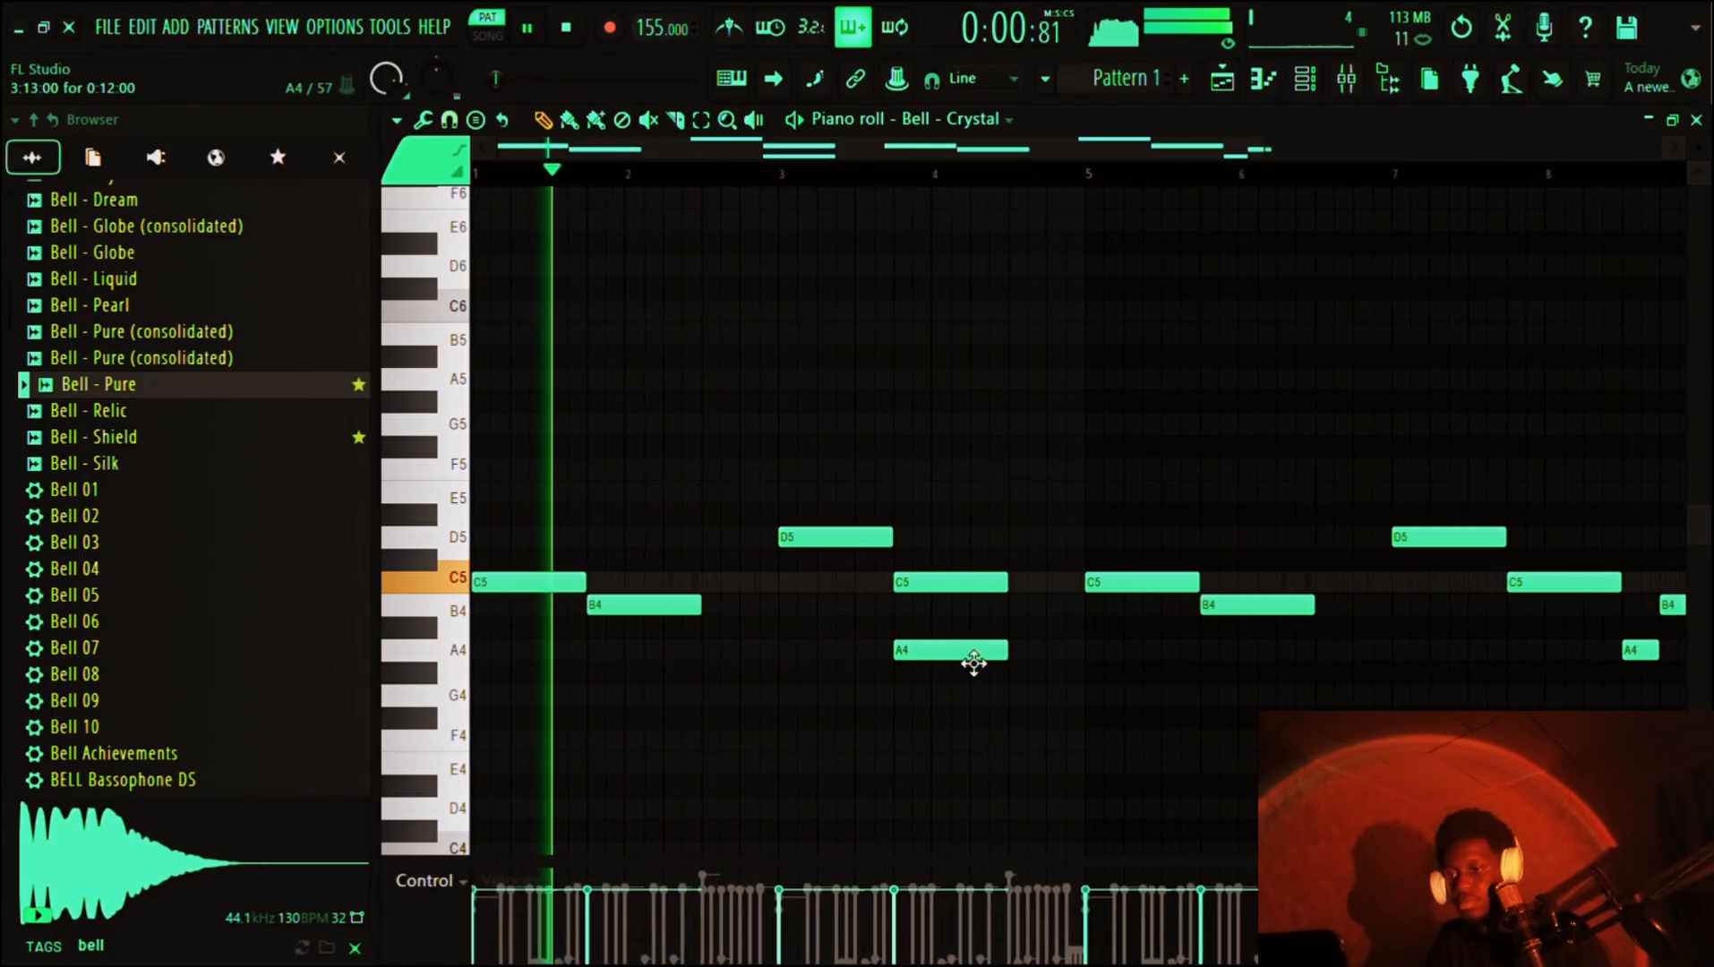
right_click(976, 658)
key(space)
- Add 12-step harmony notes A4 and G4 below the C5 and B4 notes in bars 1 and 2, and play the pattern
click(498, 676)
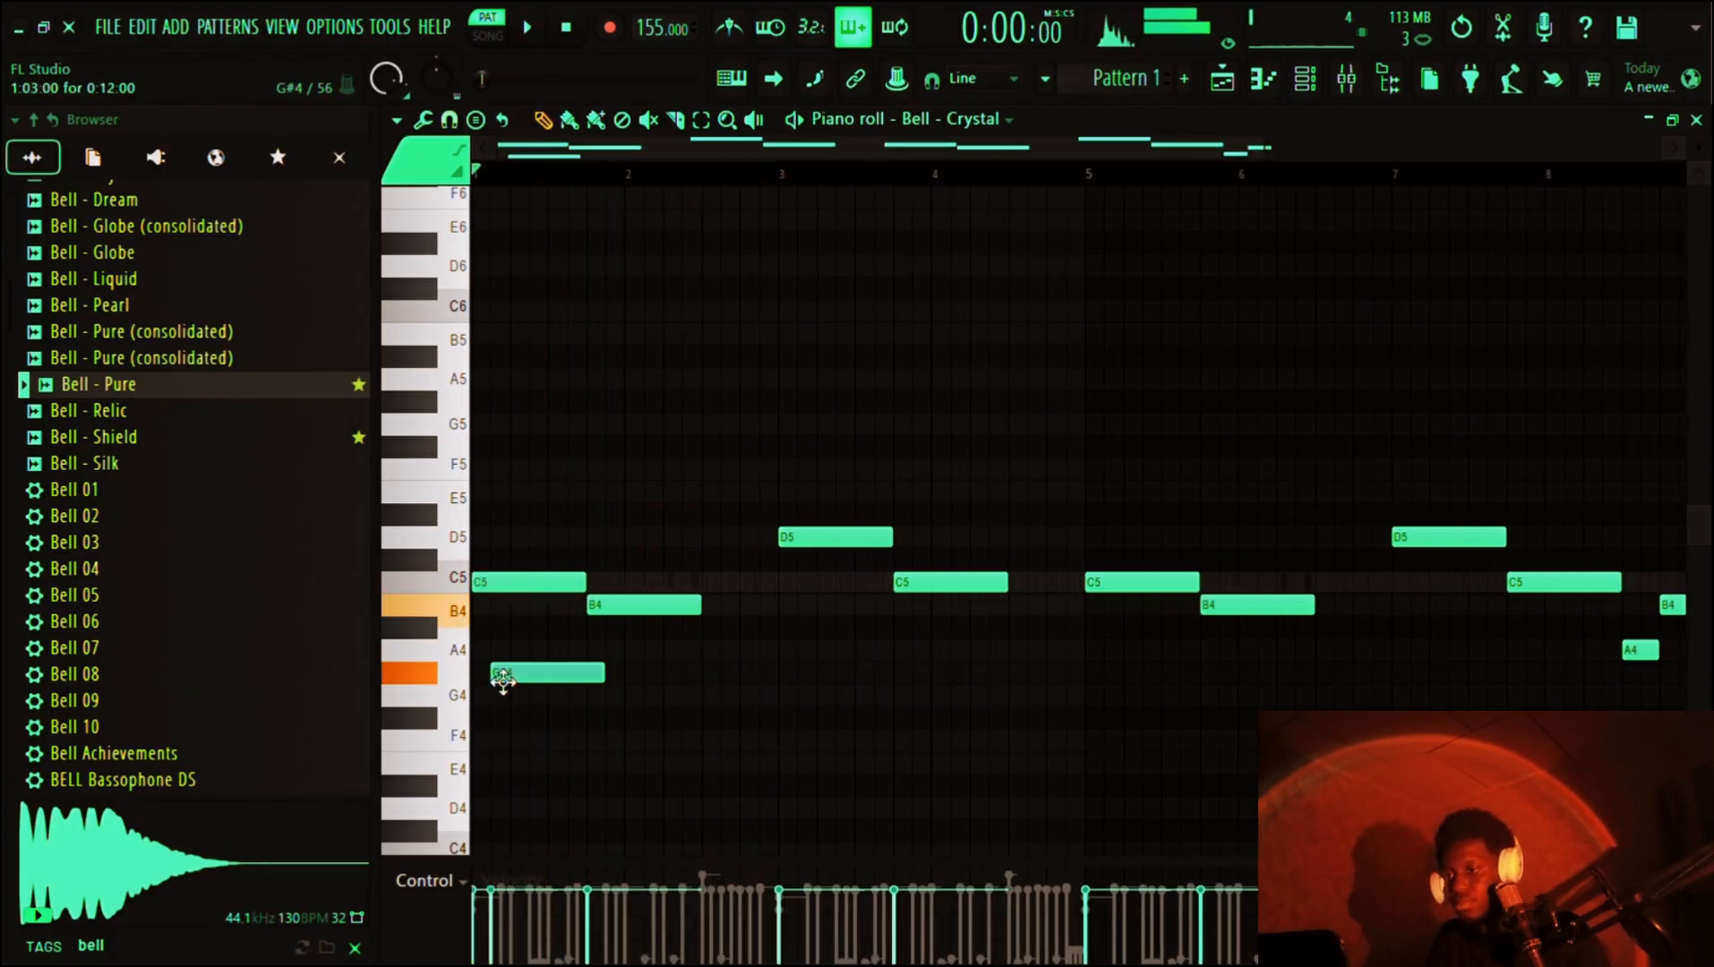
click(558, 698)
right_click(594, 701)
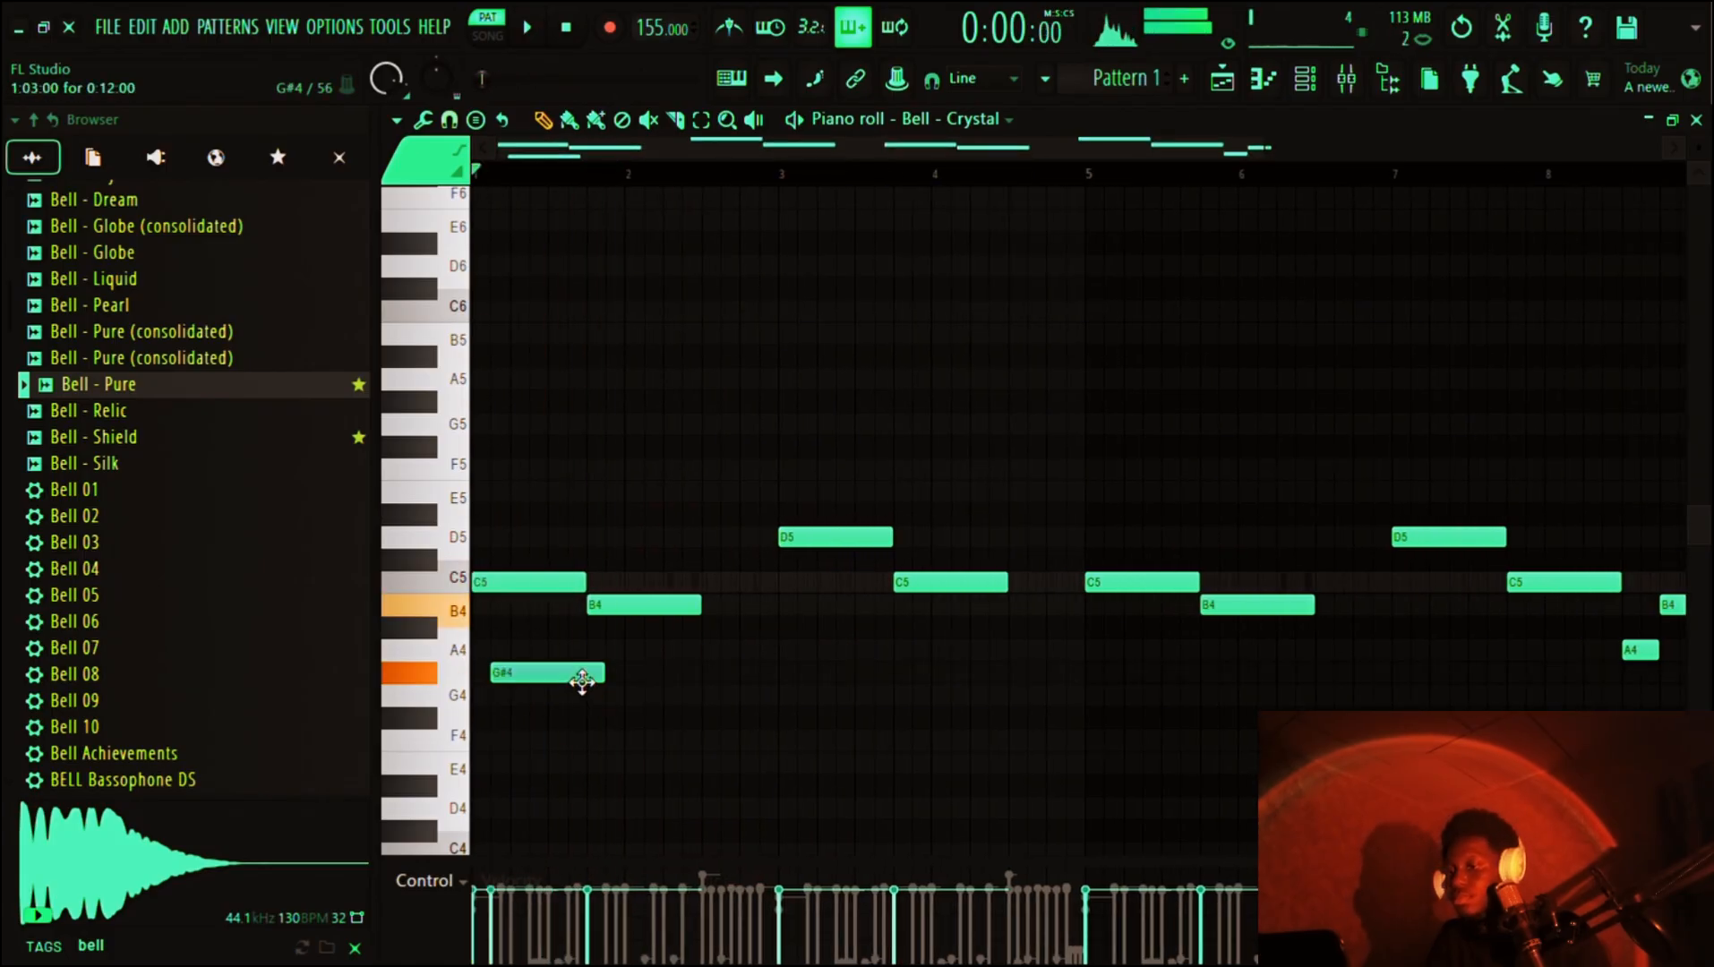
mouse_move(582, 683)
mouse_down()
mouse_move(564, 660)
mouse_move(627, 693)
mouse_move(631, 515)
mouse_move(632, 716)
mouse_move(637, 701)
mouse_up()
key(space)
key(space)
key(space)
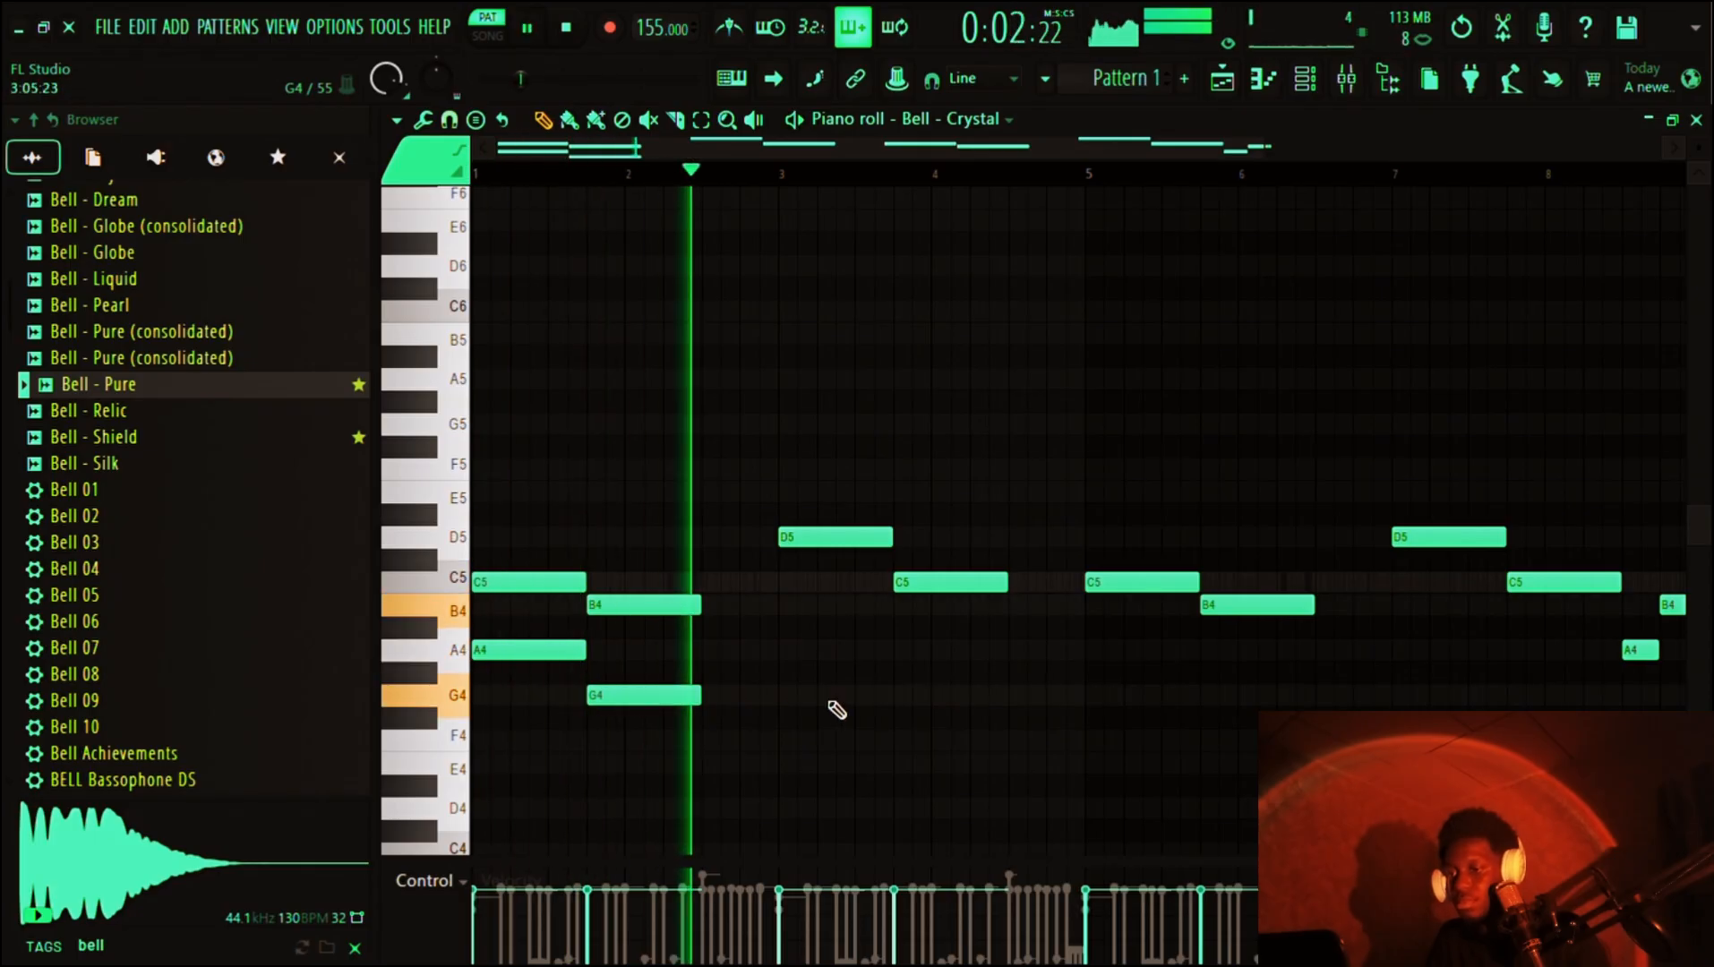
key(space)
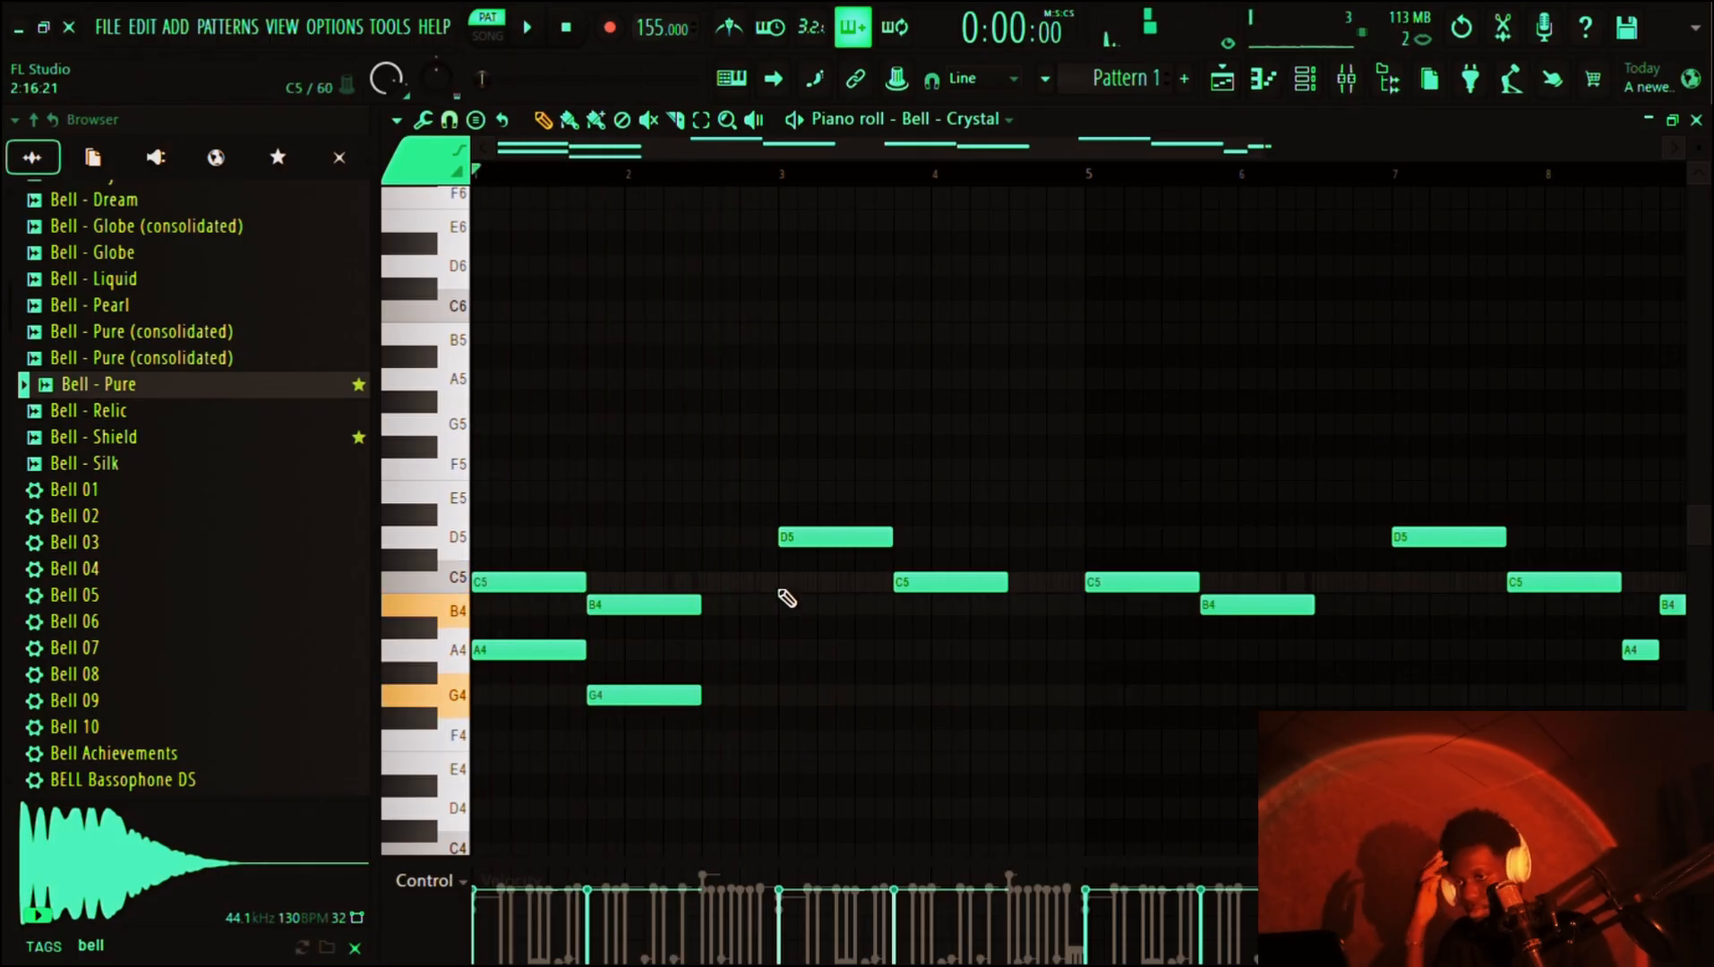
- Add 12-step harmony notes B4 and A4 below the D5 and C5 notes in bars 3 and 4, and play the pattern
mouse_move(788, 584)
mouse_down()
mouse_move(834, 593)
mouse_move(838, 673)
mouse_move(837, 604)
mouse_up()
key(space)
scroll(838, 638, down, 1)
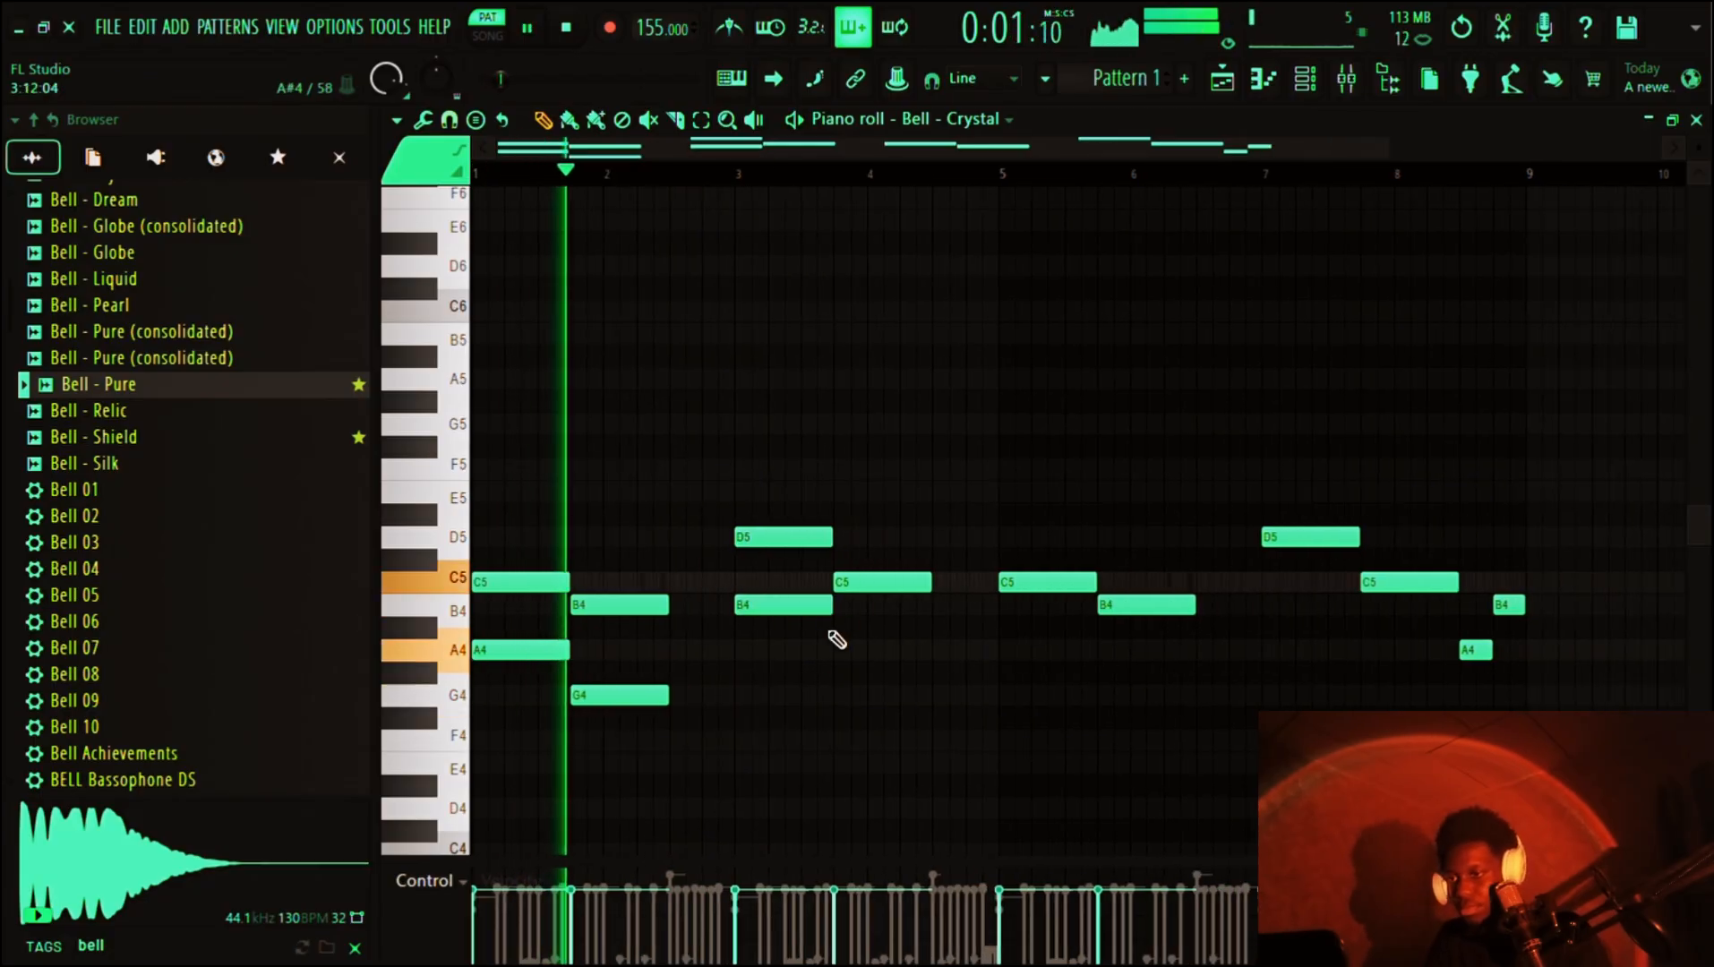
click(838, 650)
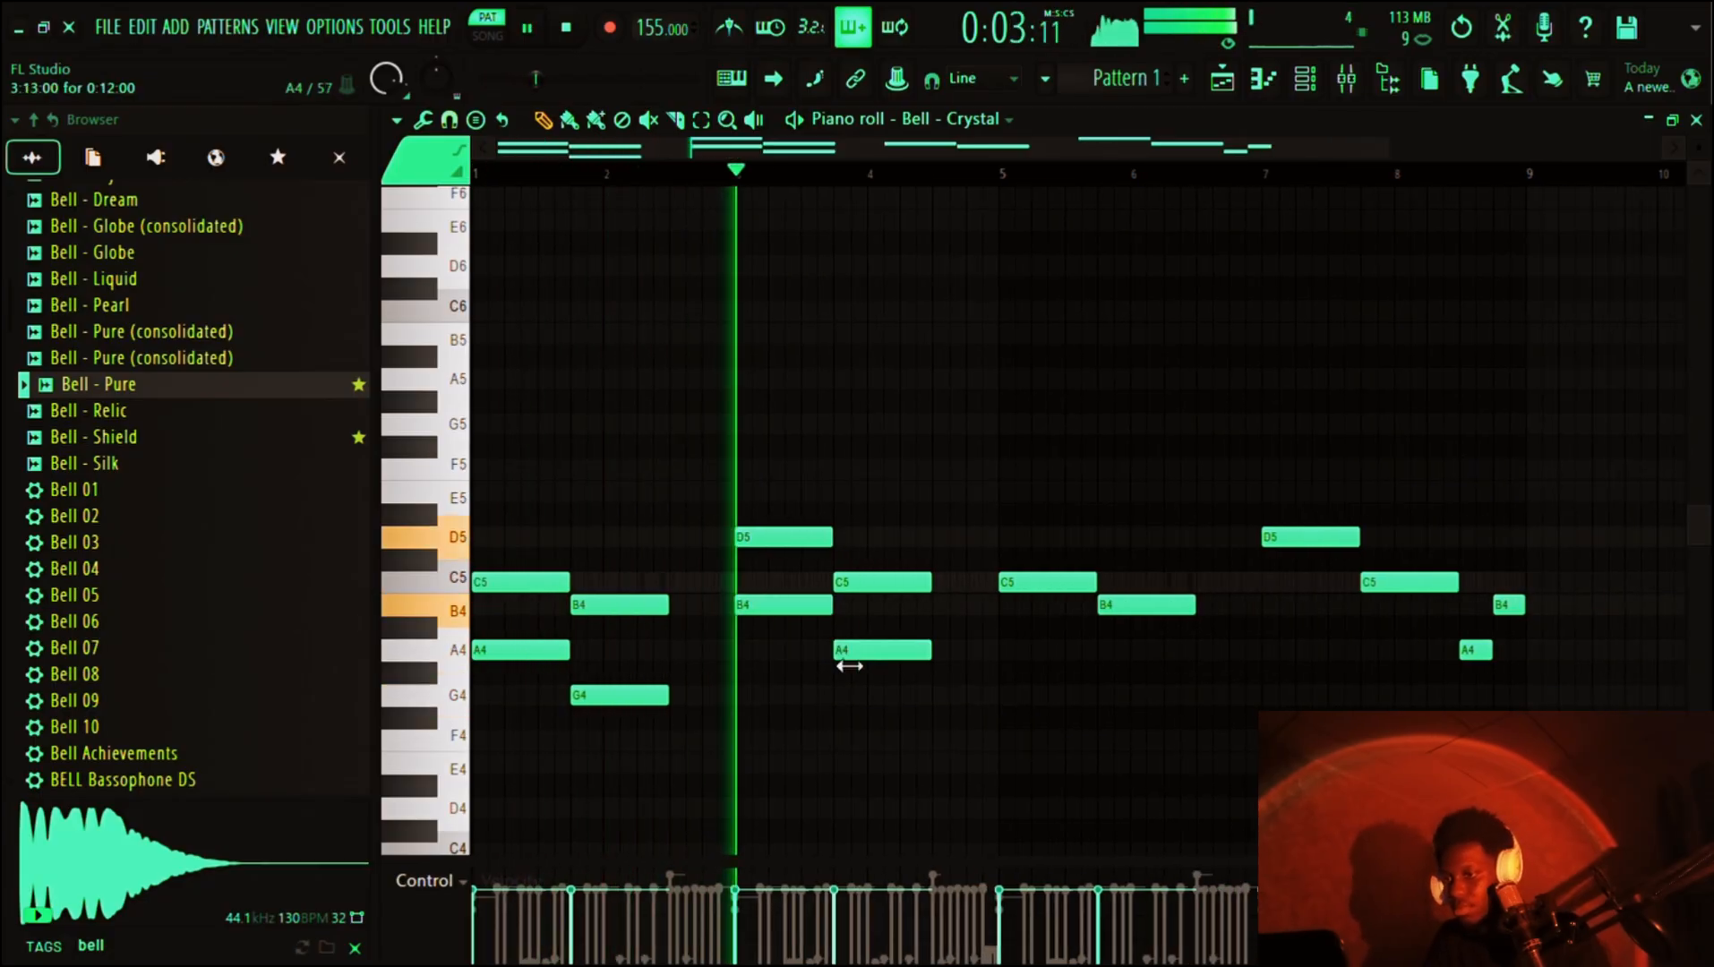
key(space)
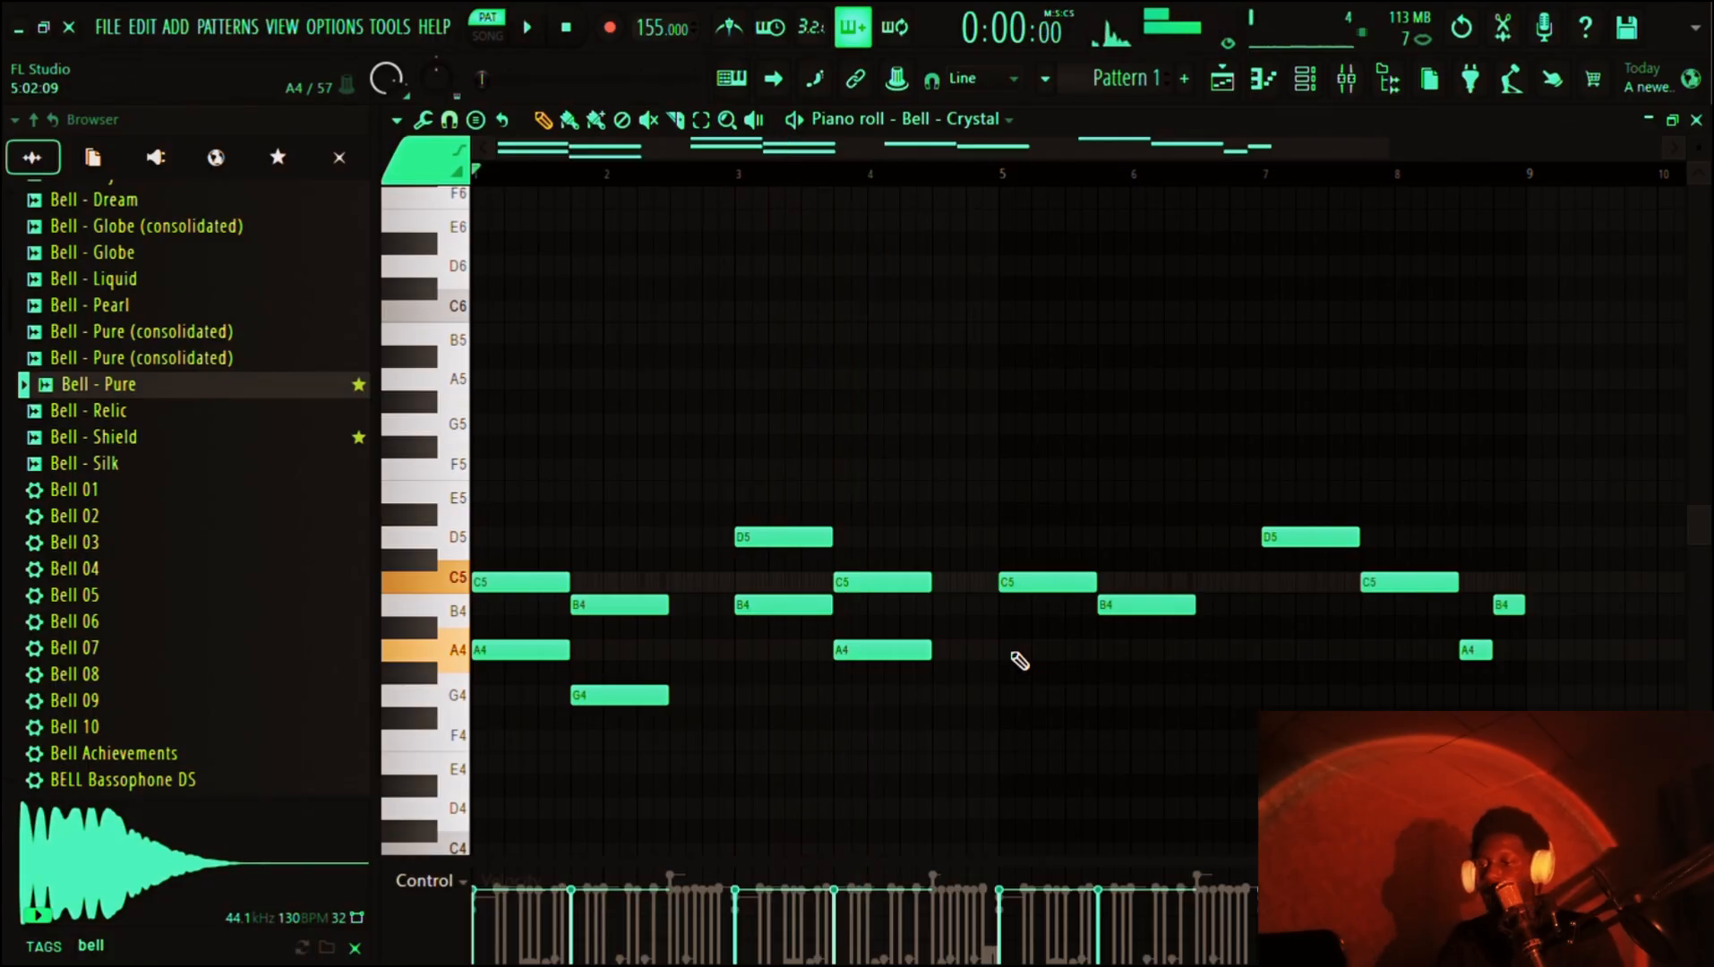
- Add 12-step harmony notes A4, G4, A#4 and F4 below the four long melody notes of bars 5 to 8
click(1003, 651)
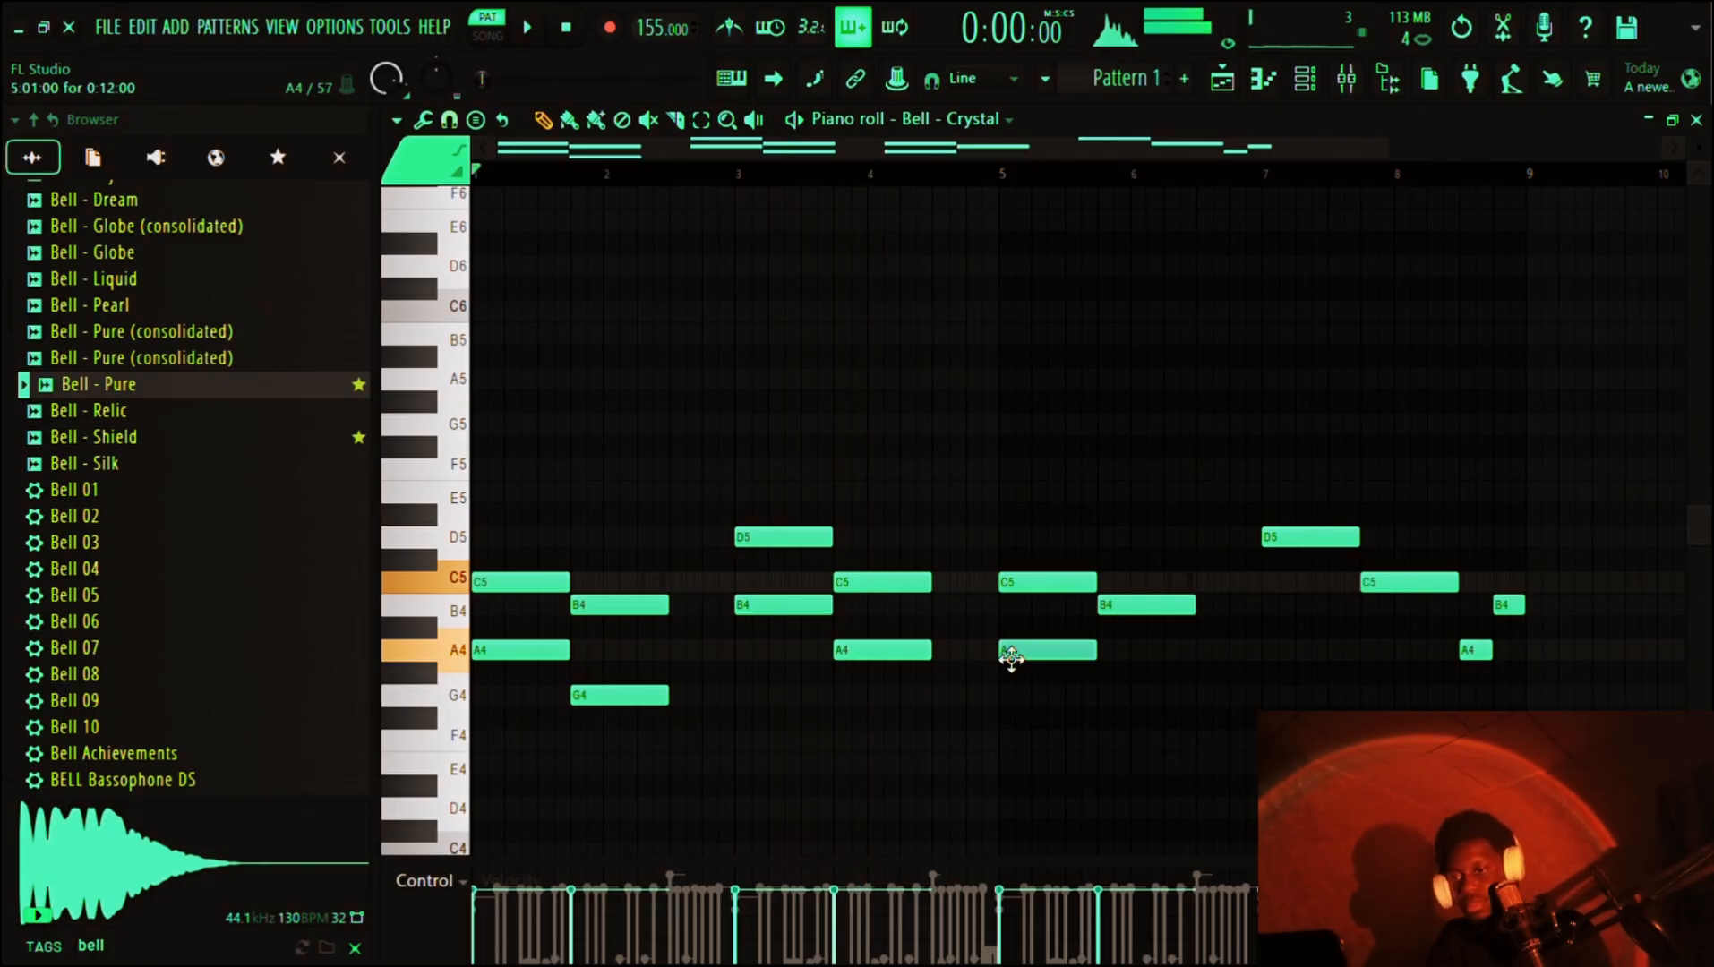
click(1102, 696)
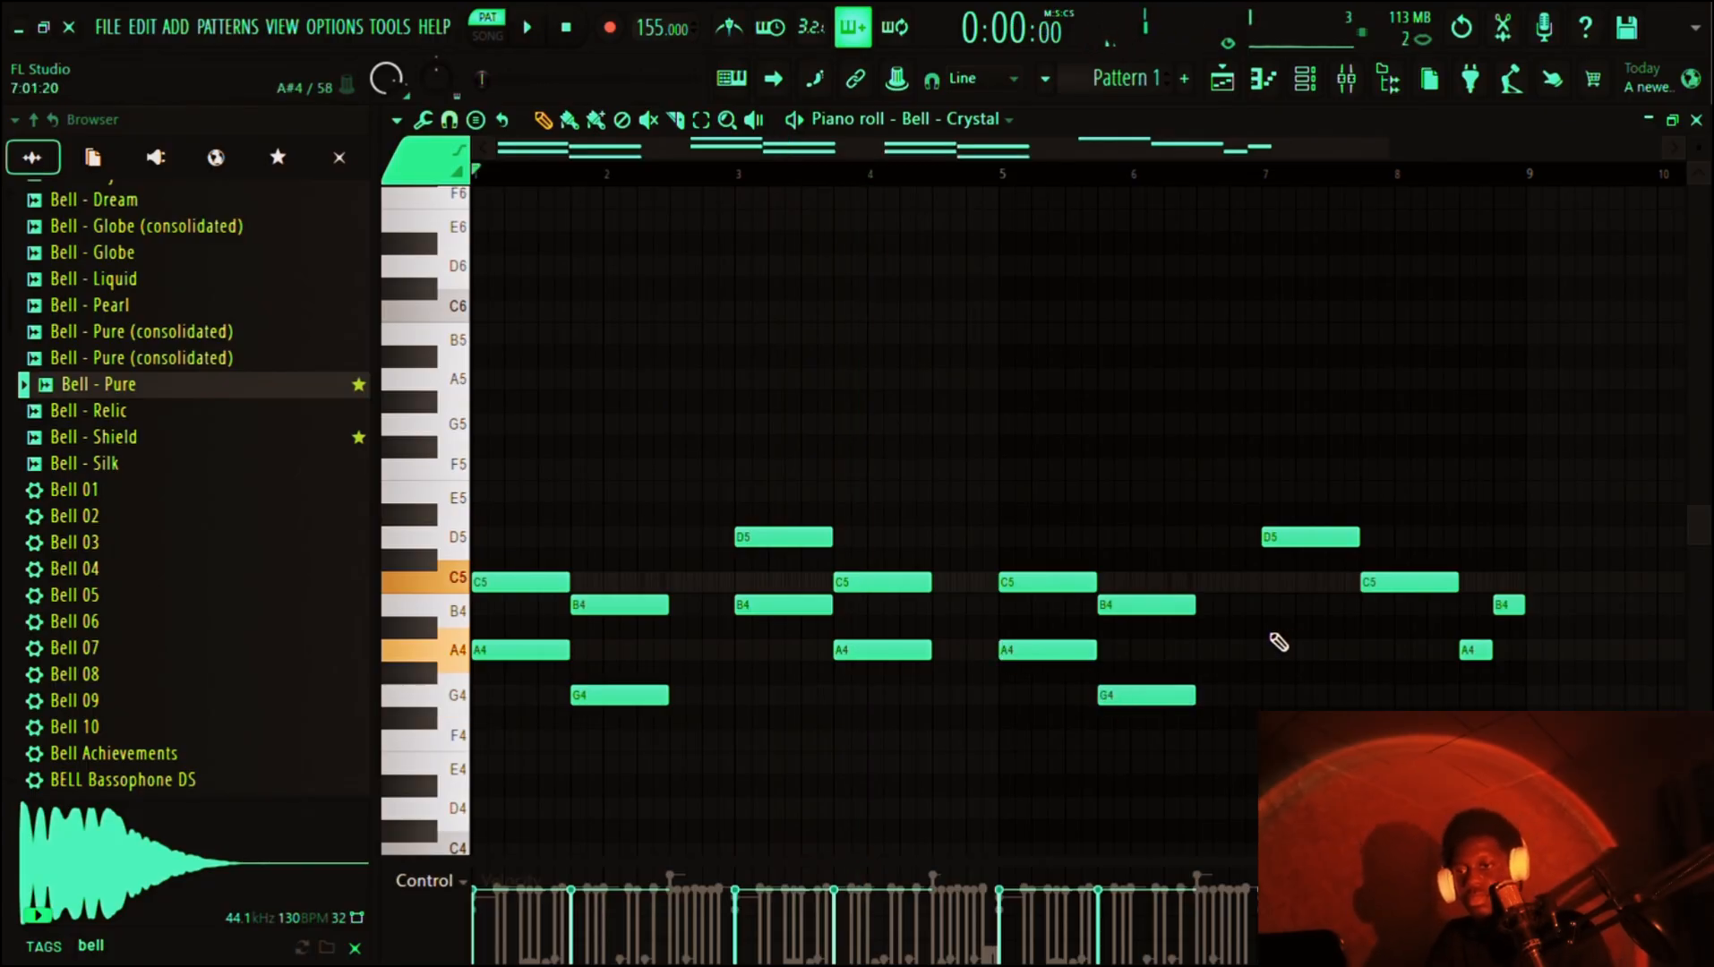
click(1269, 628)
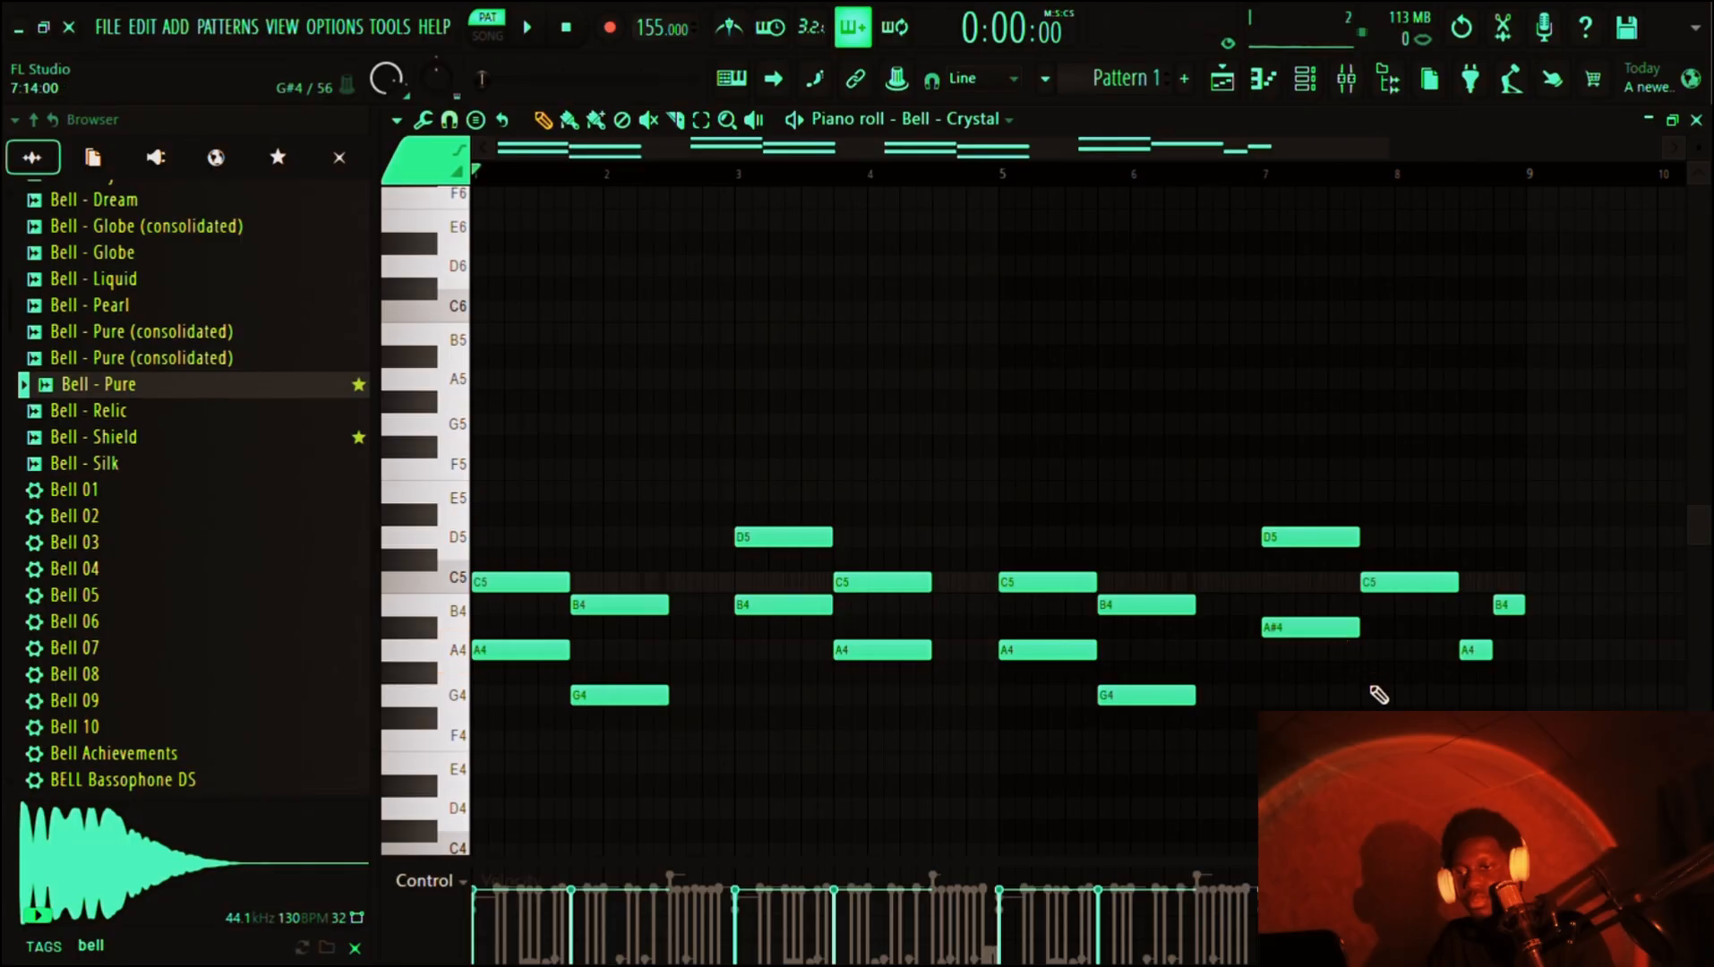
key(space)
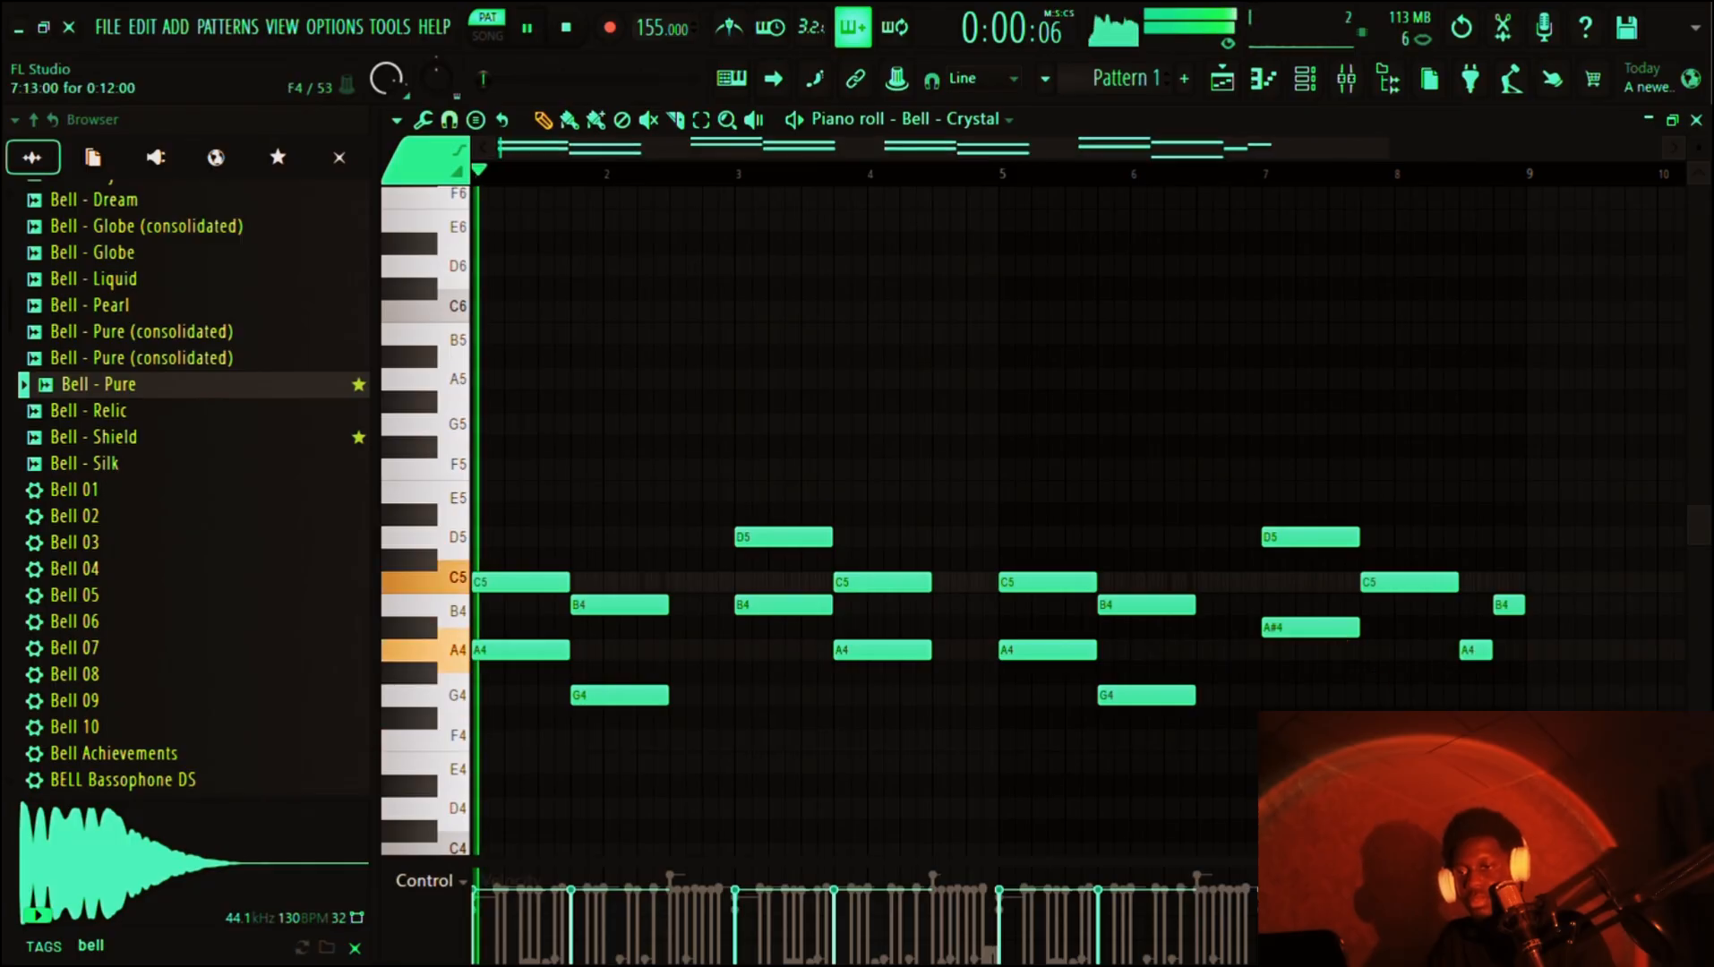
- Lower the A#4 harmony note in bar 7 to G4, raise the F4 note after it to A4, and play the pattern
drag(1316, 634, 1317, 686)
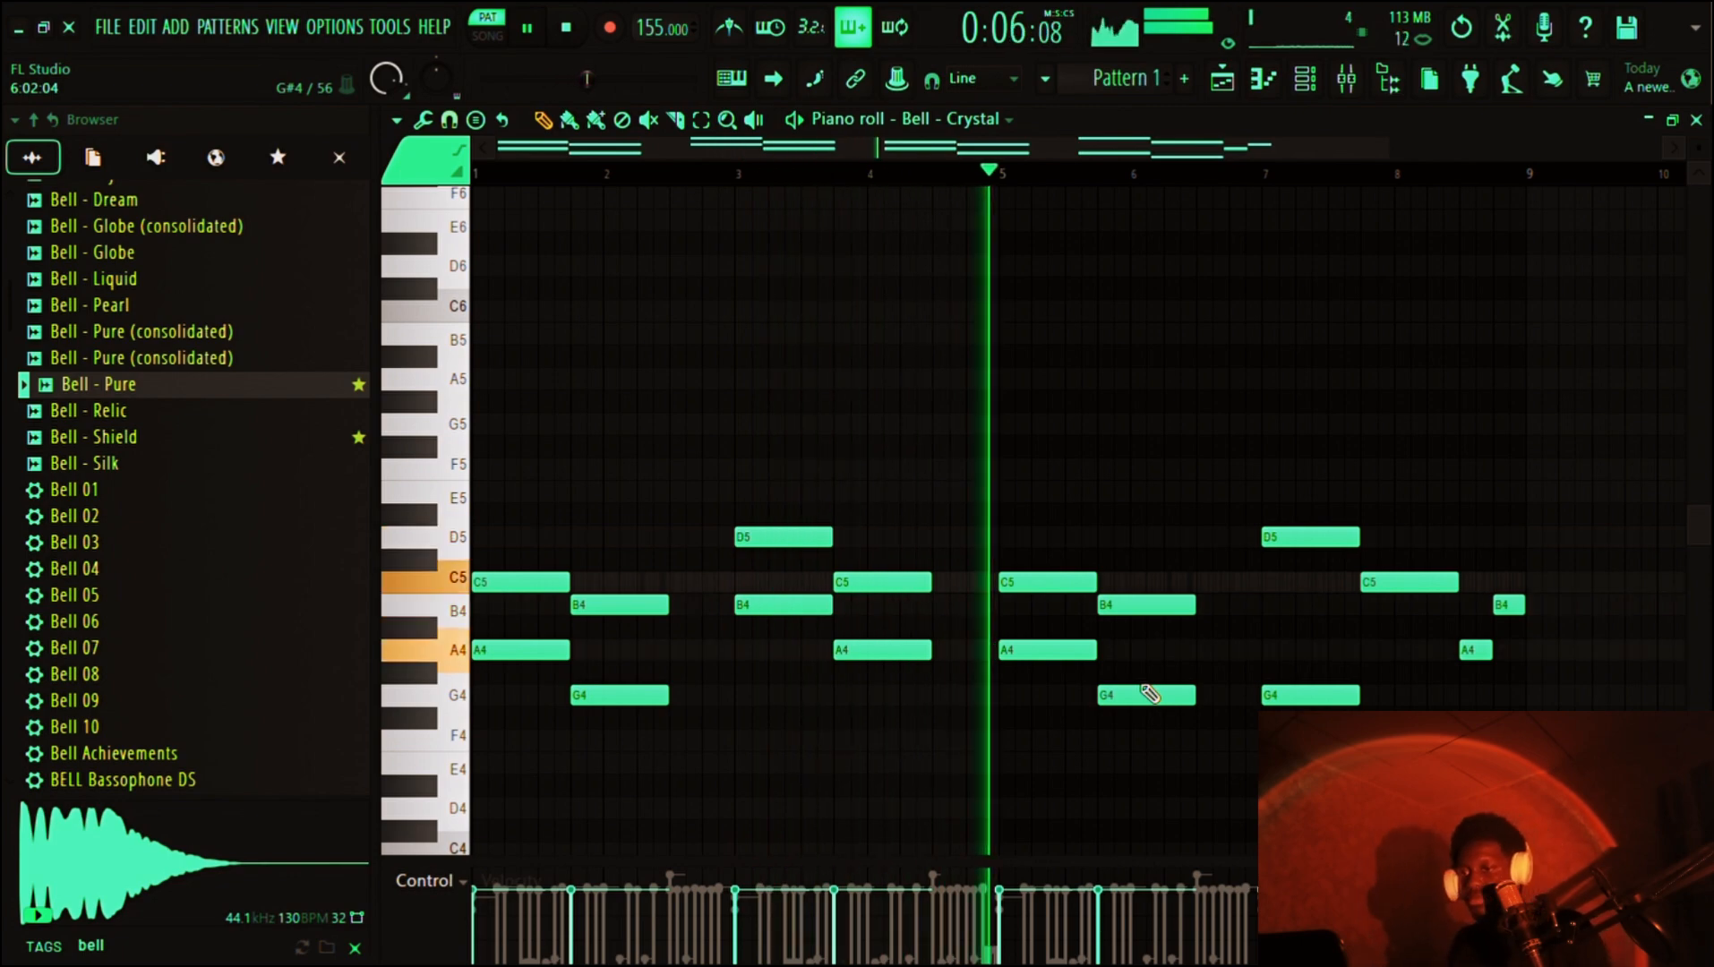
scroll(1150, 694, right, 2)
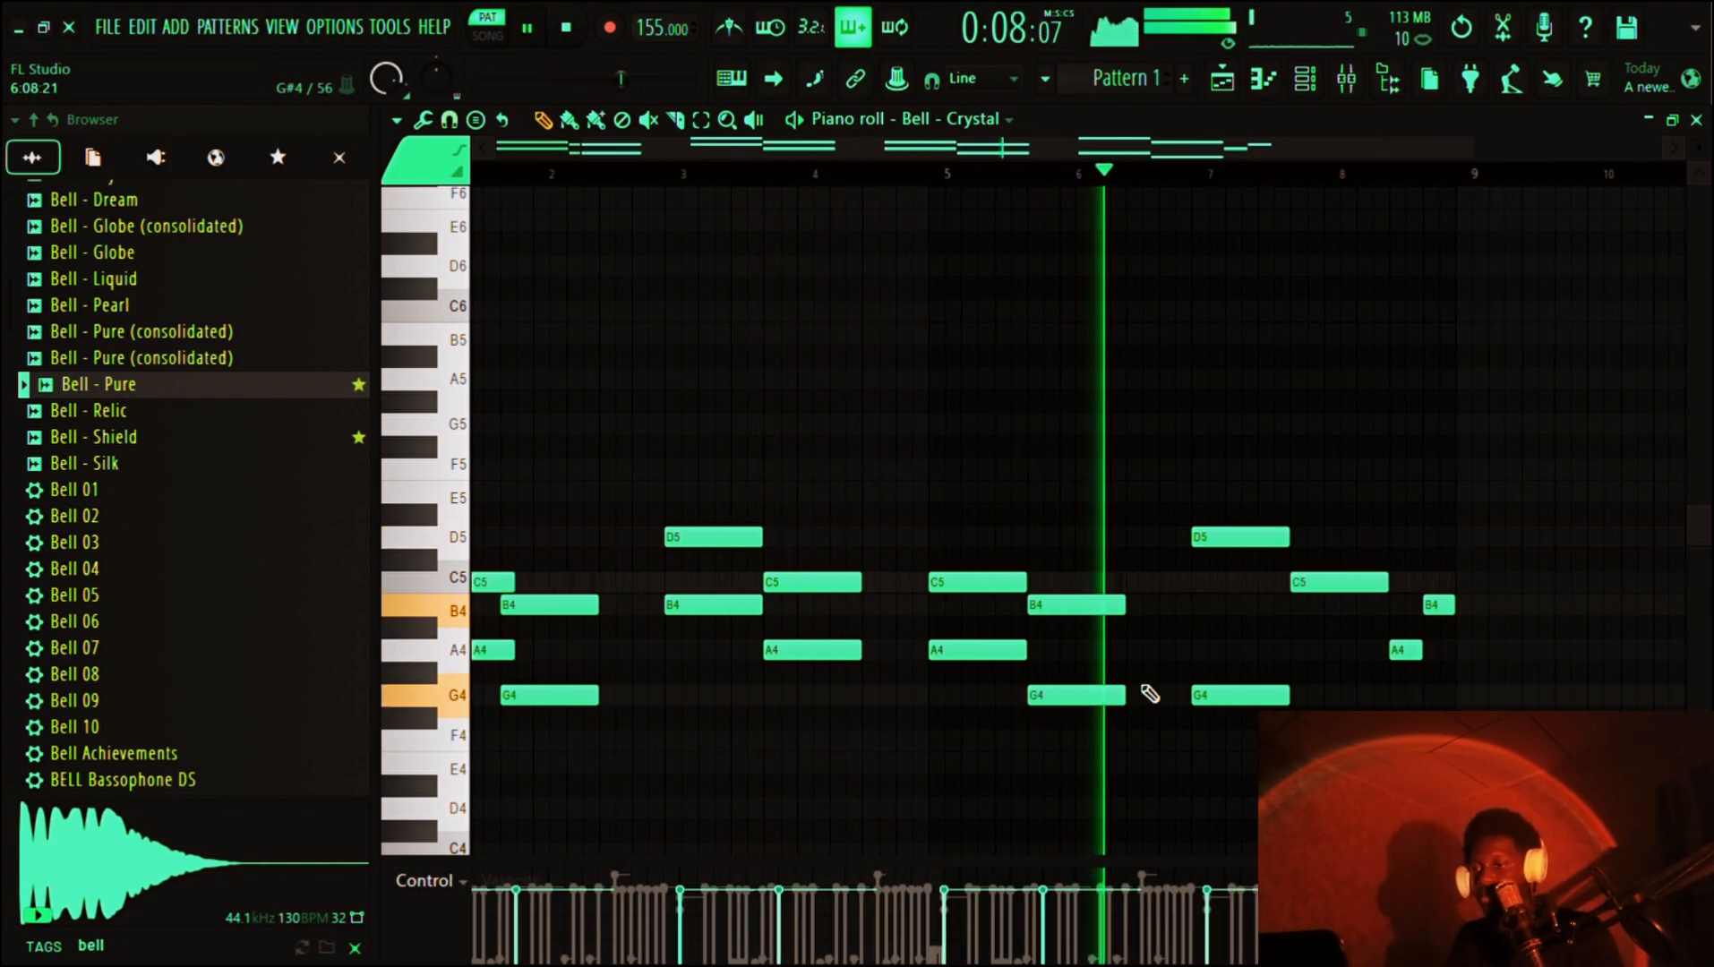
scroll(1150, 694, up, 1)
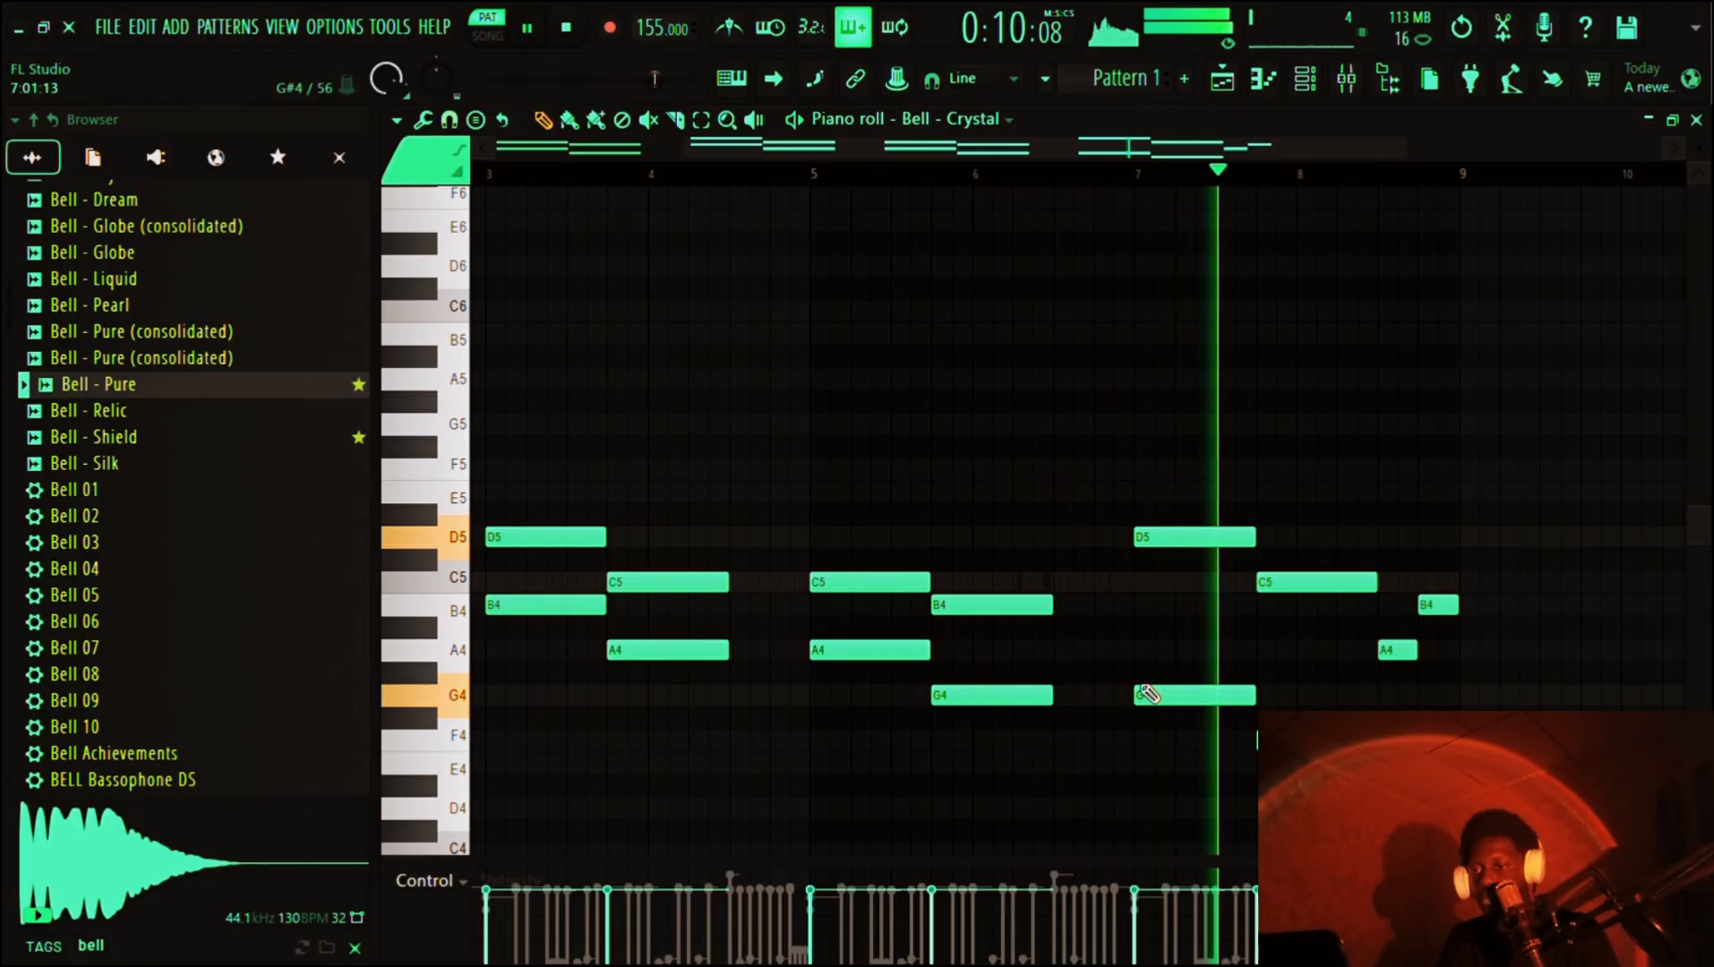
key(space)
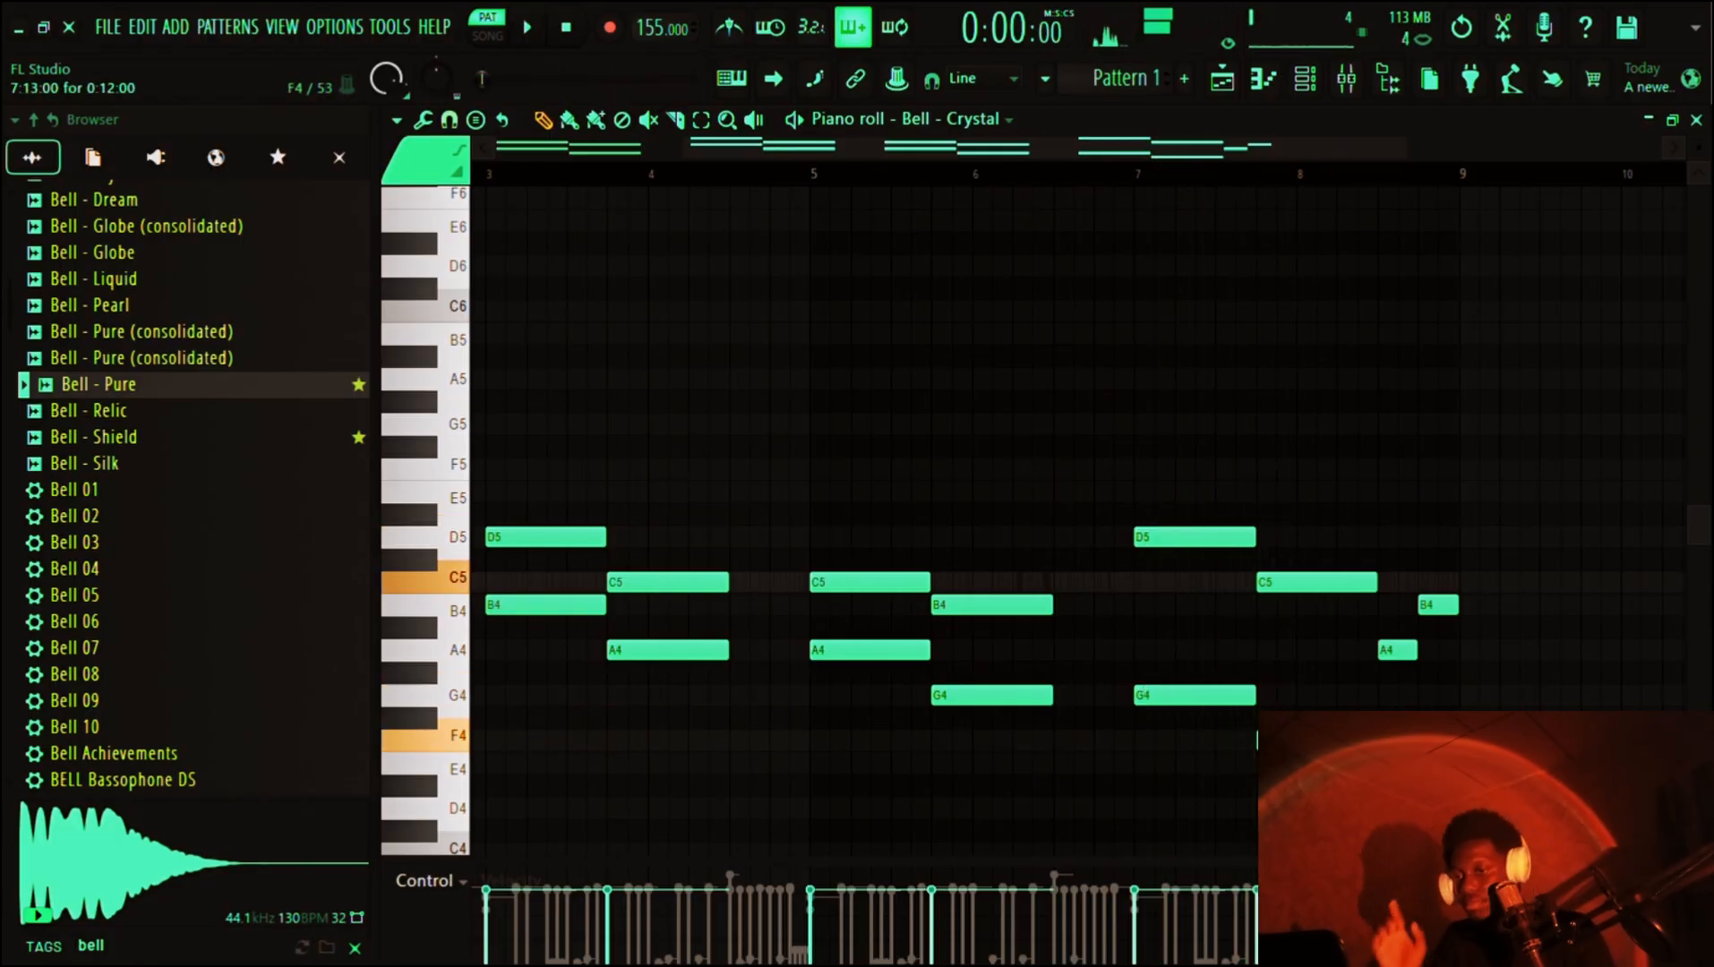
drag(1318, 695, 1321, 656)
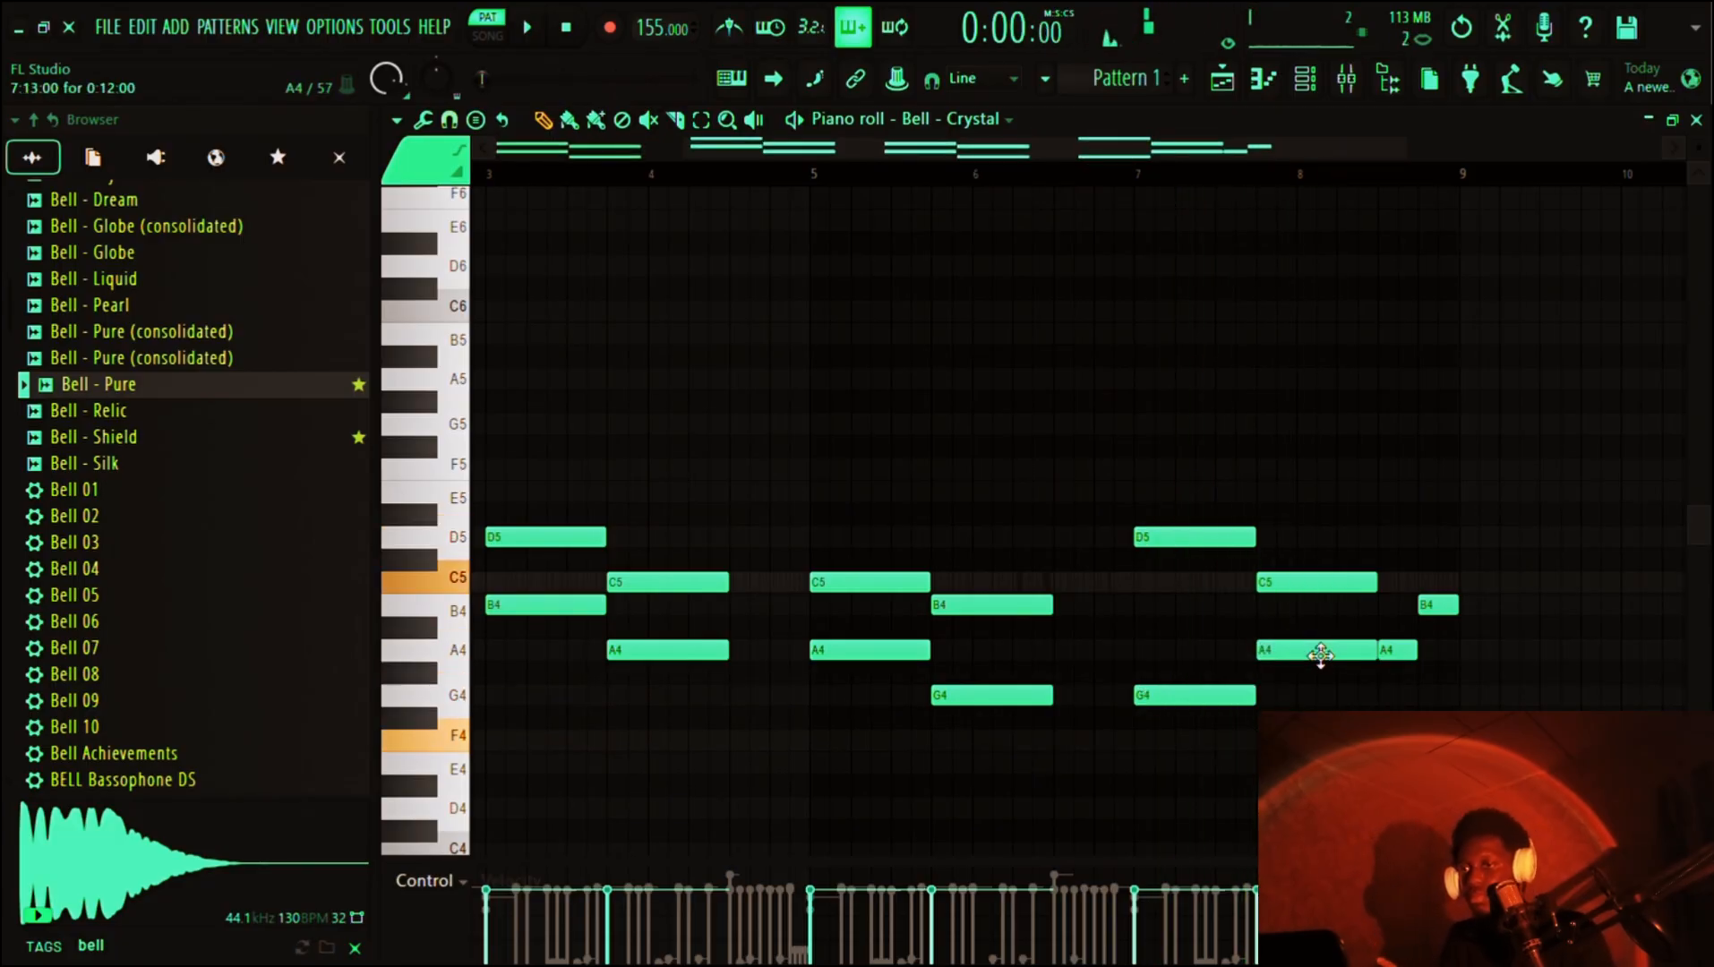
key(space)
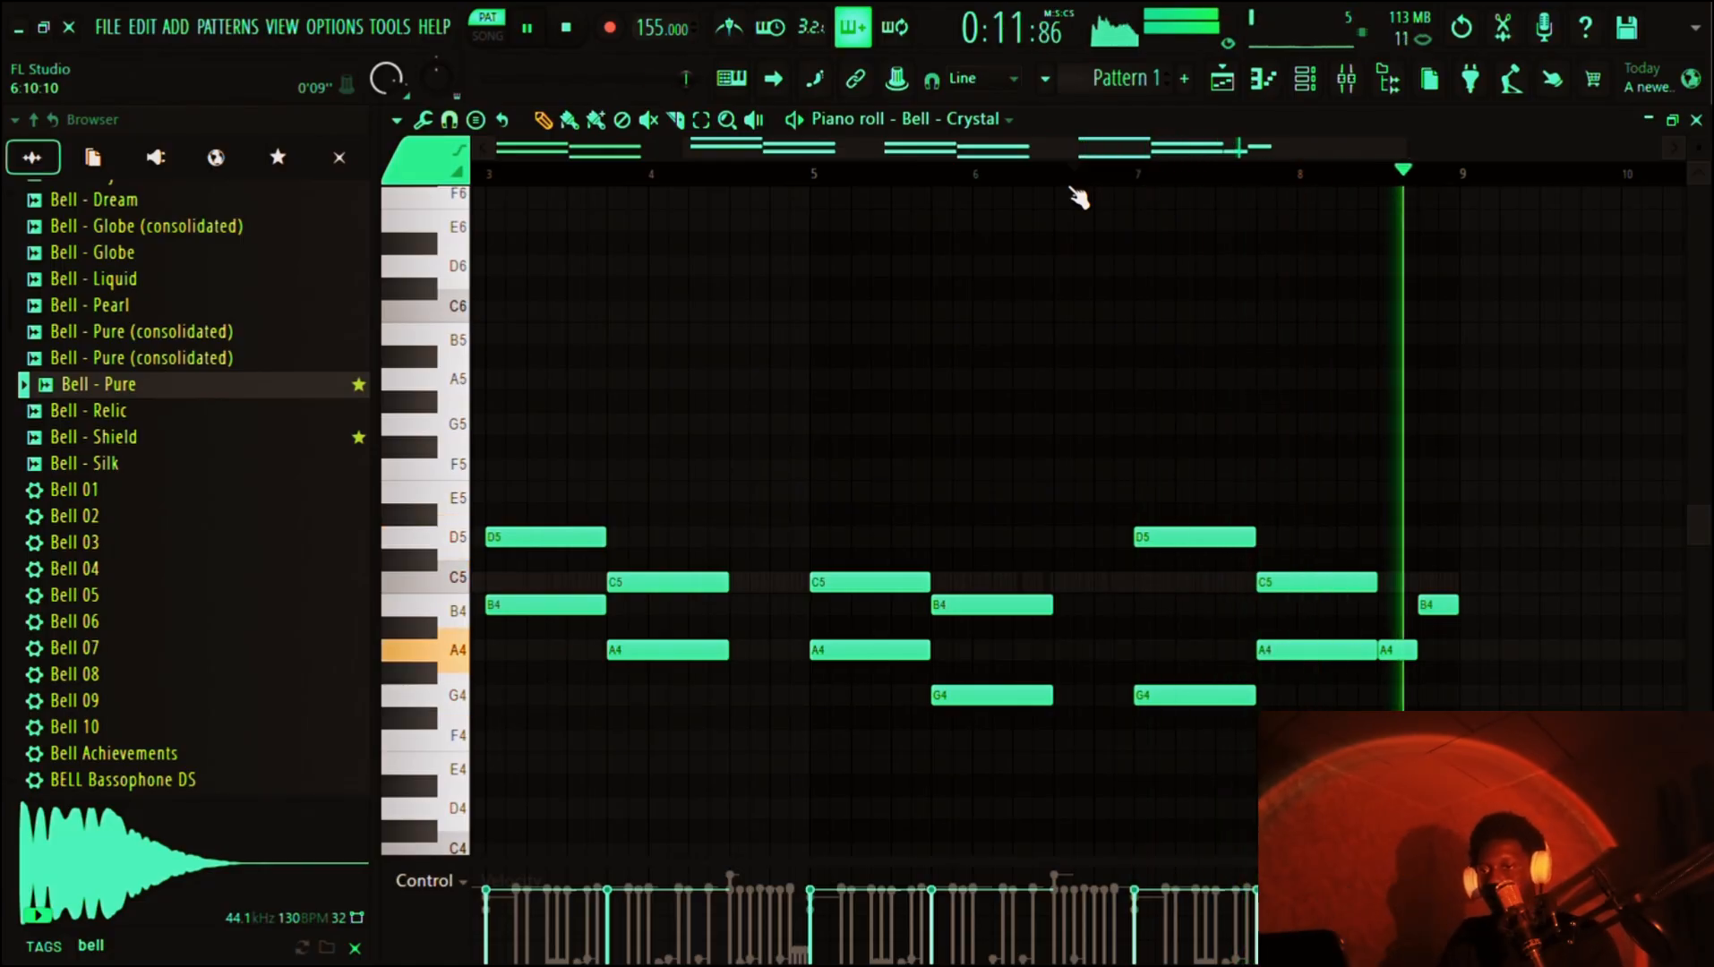
key(space)
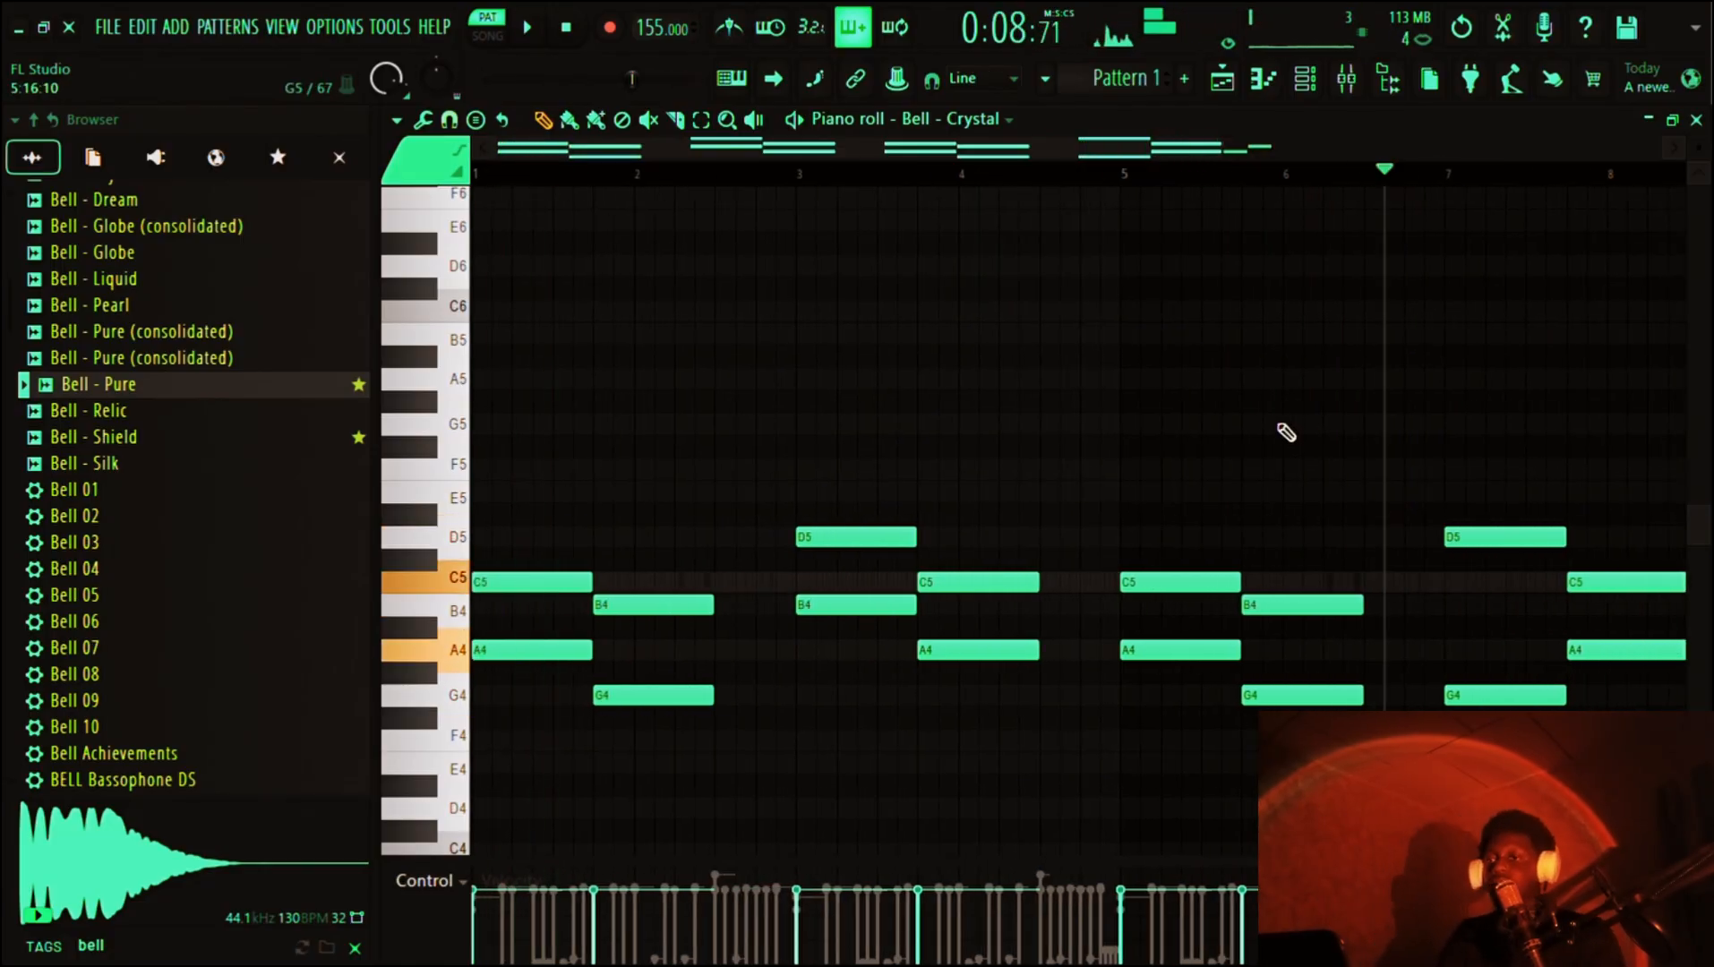
- Audition the Purity instrument with a few played notes and open its channel in the piano roll
click(1324, 93)
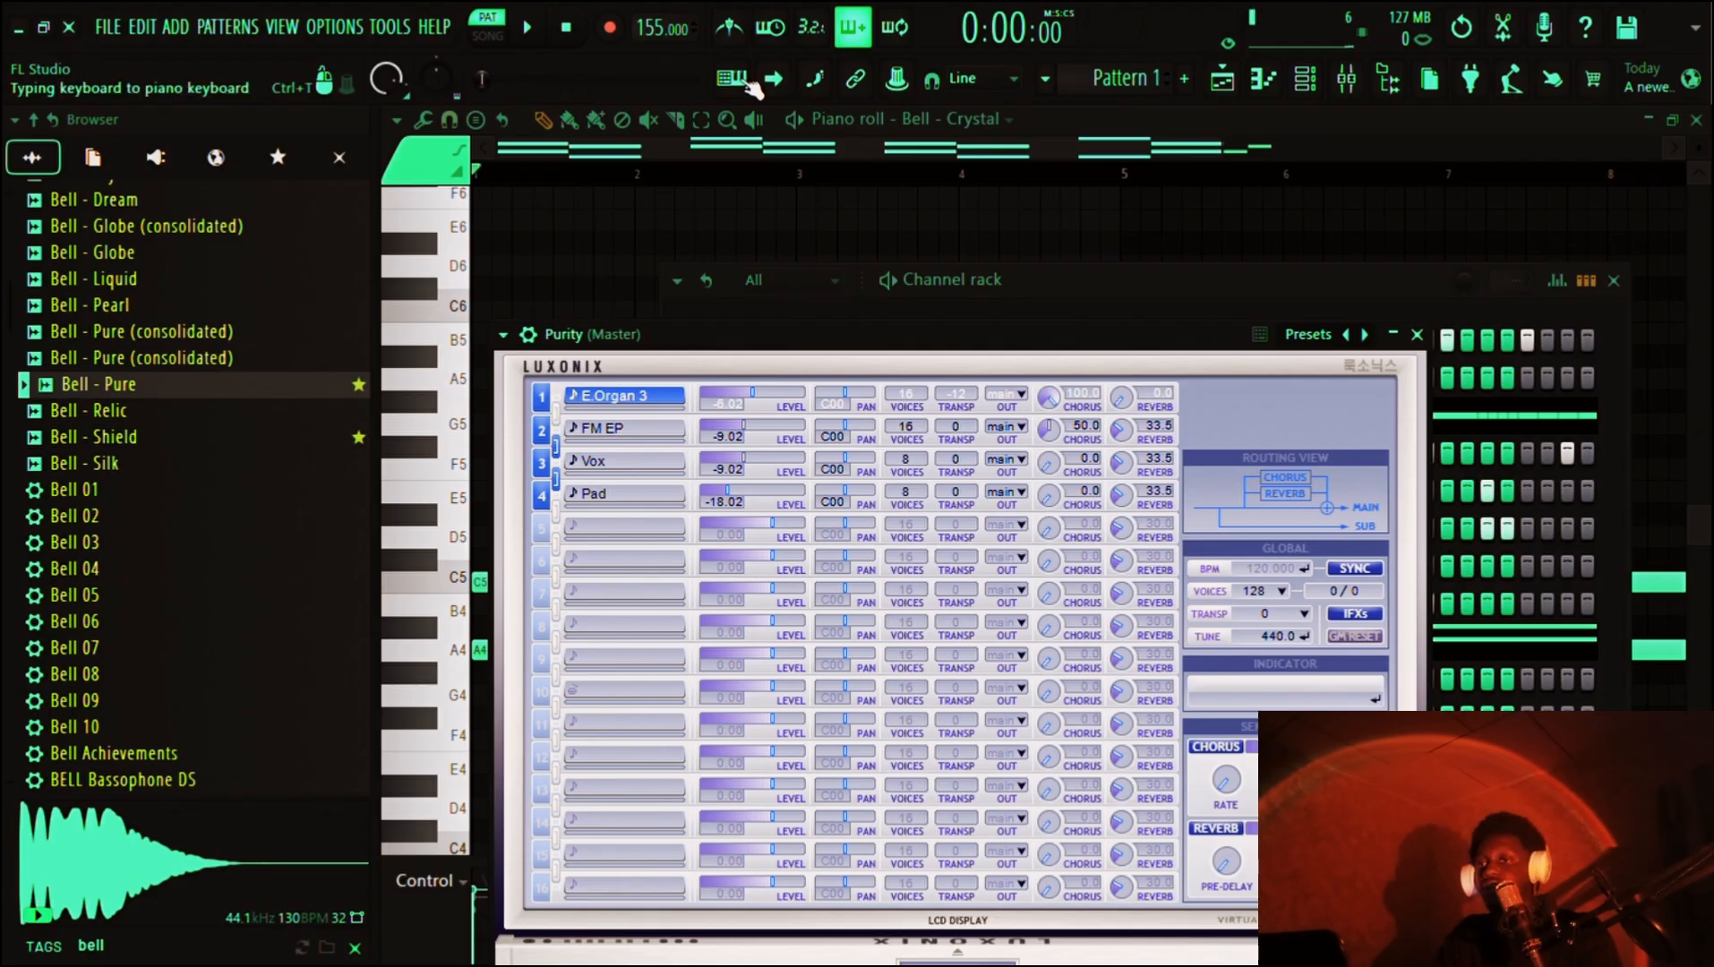
key(s)
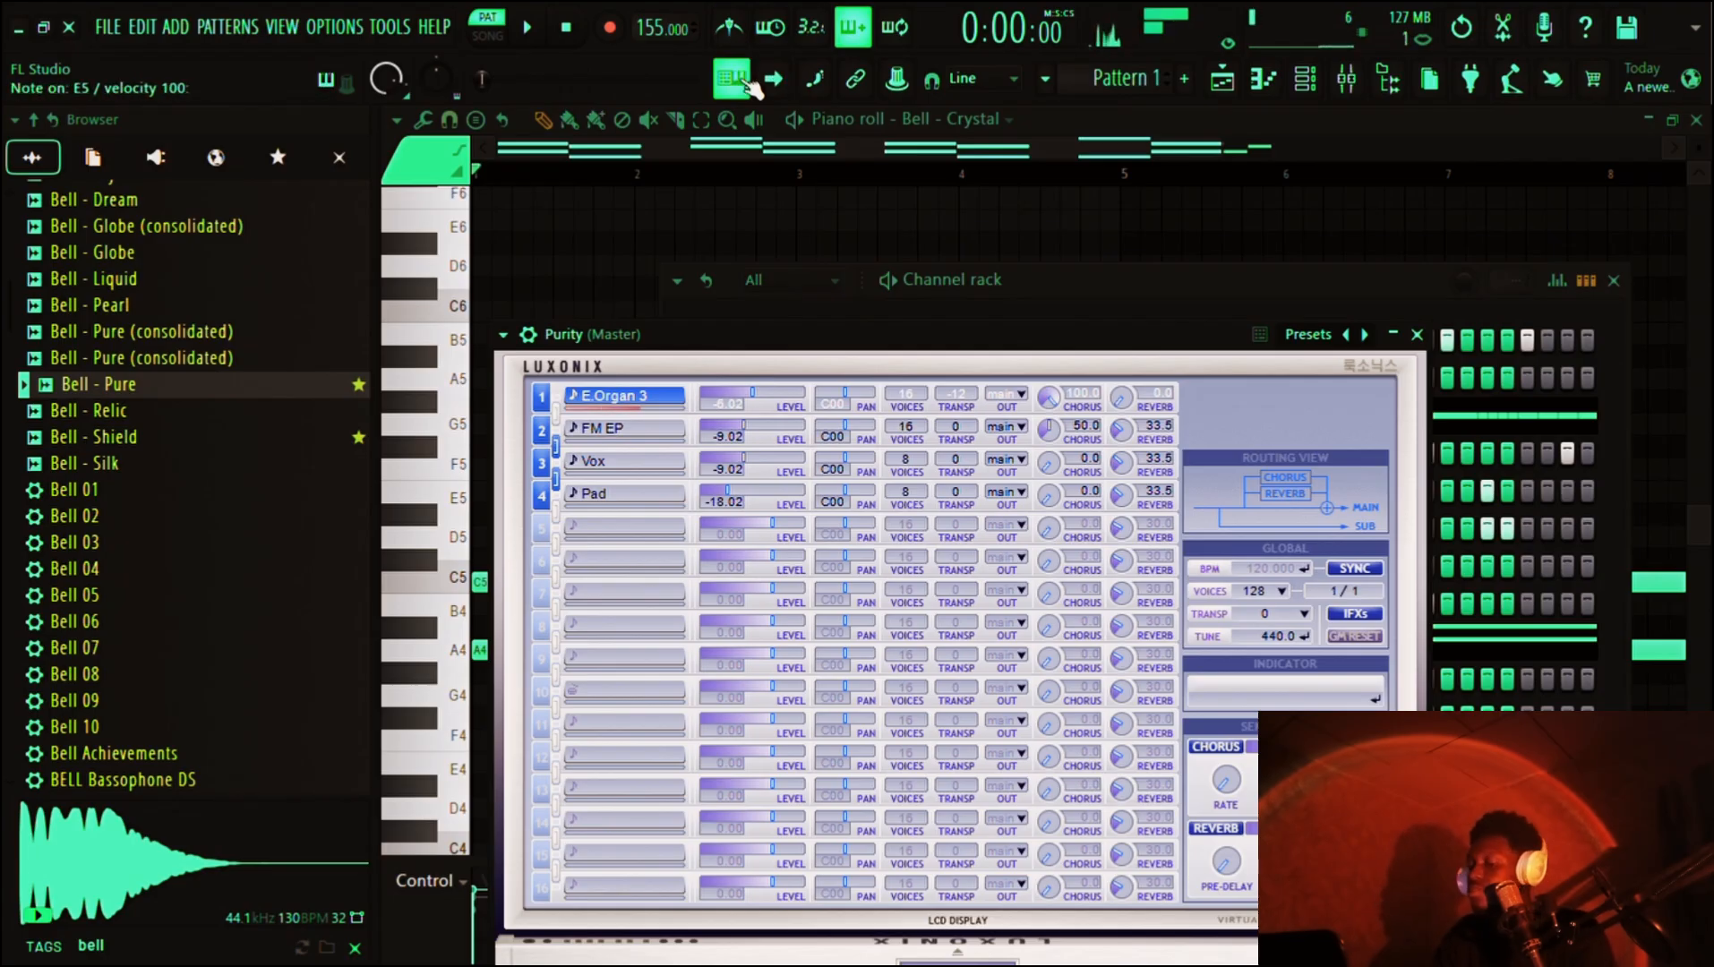
key(g)
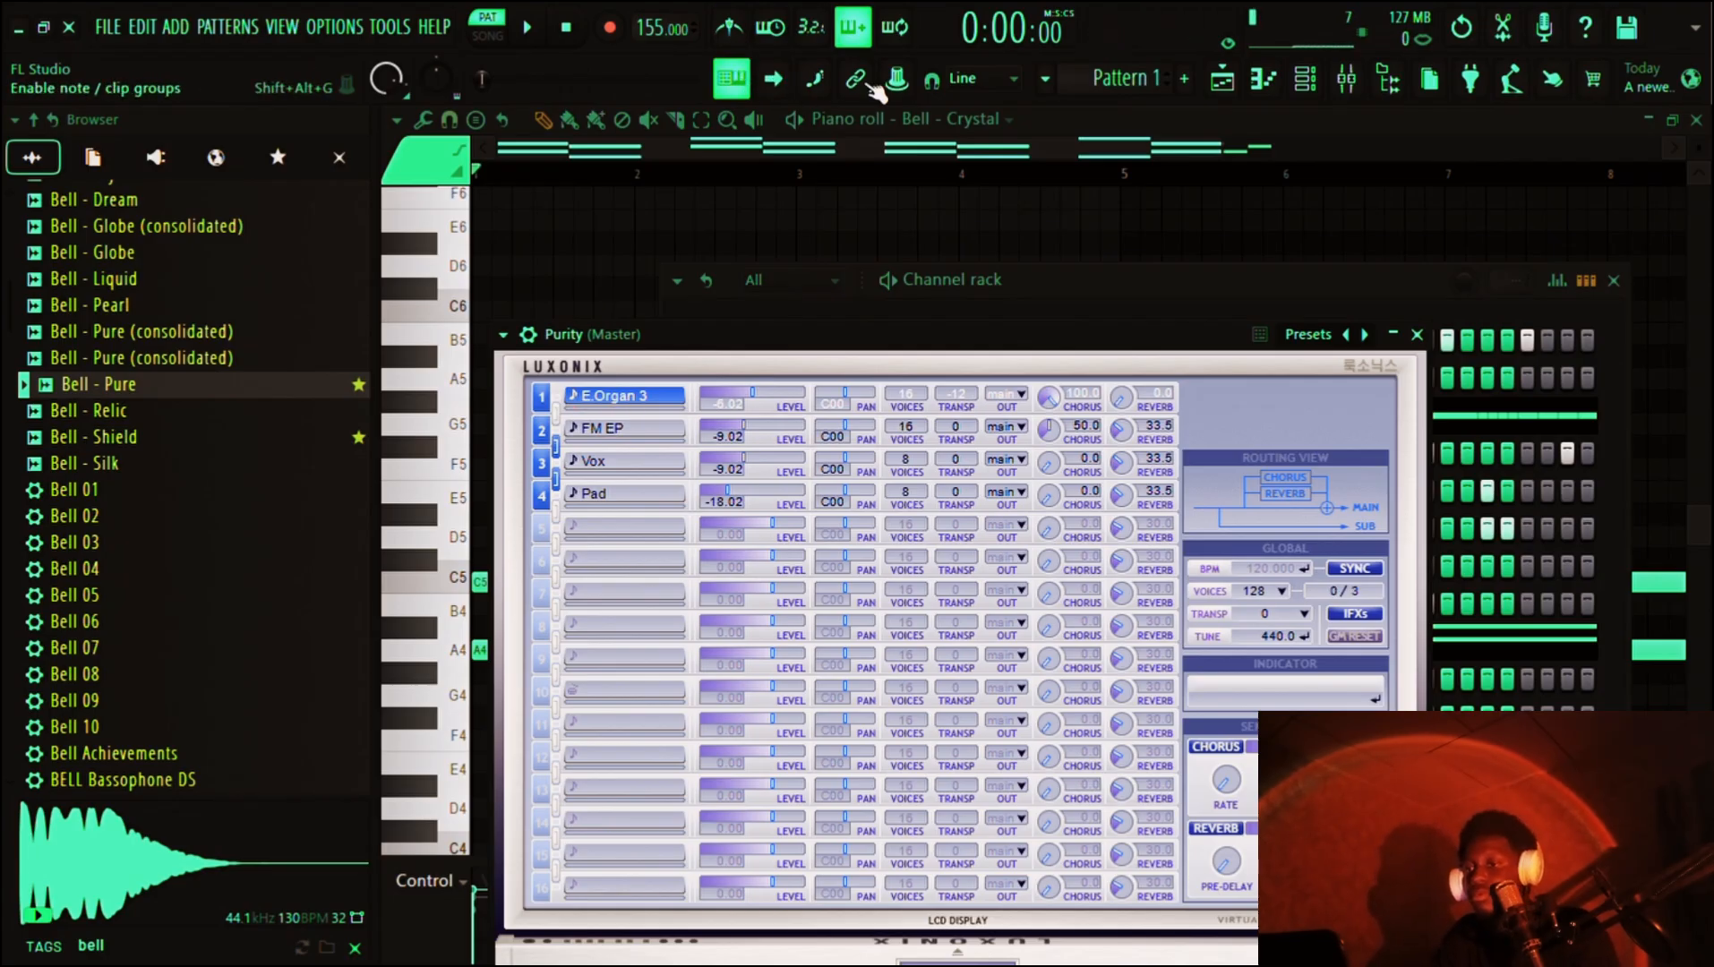
click(1127, 278)
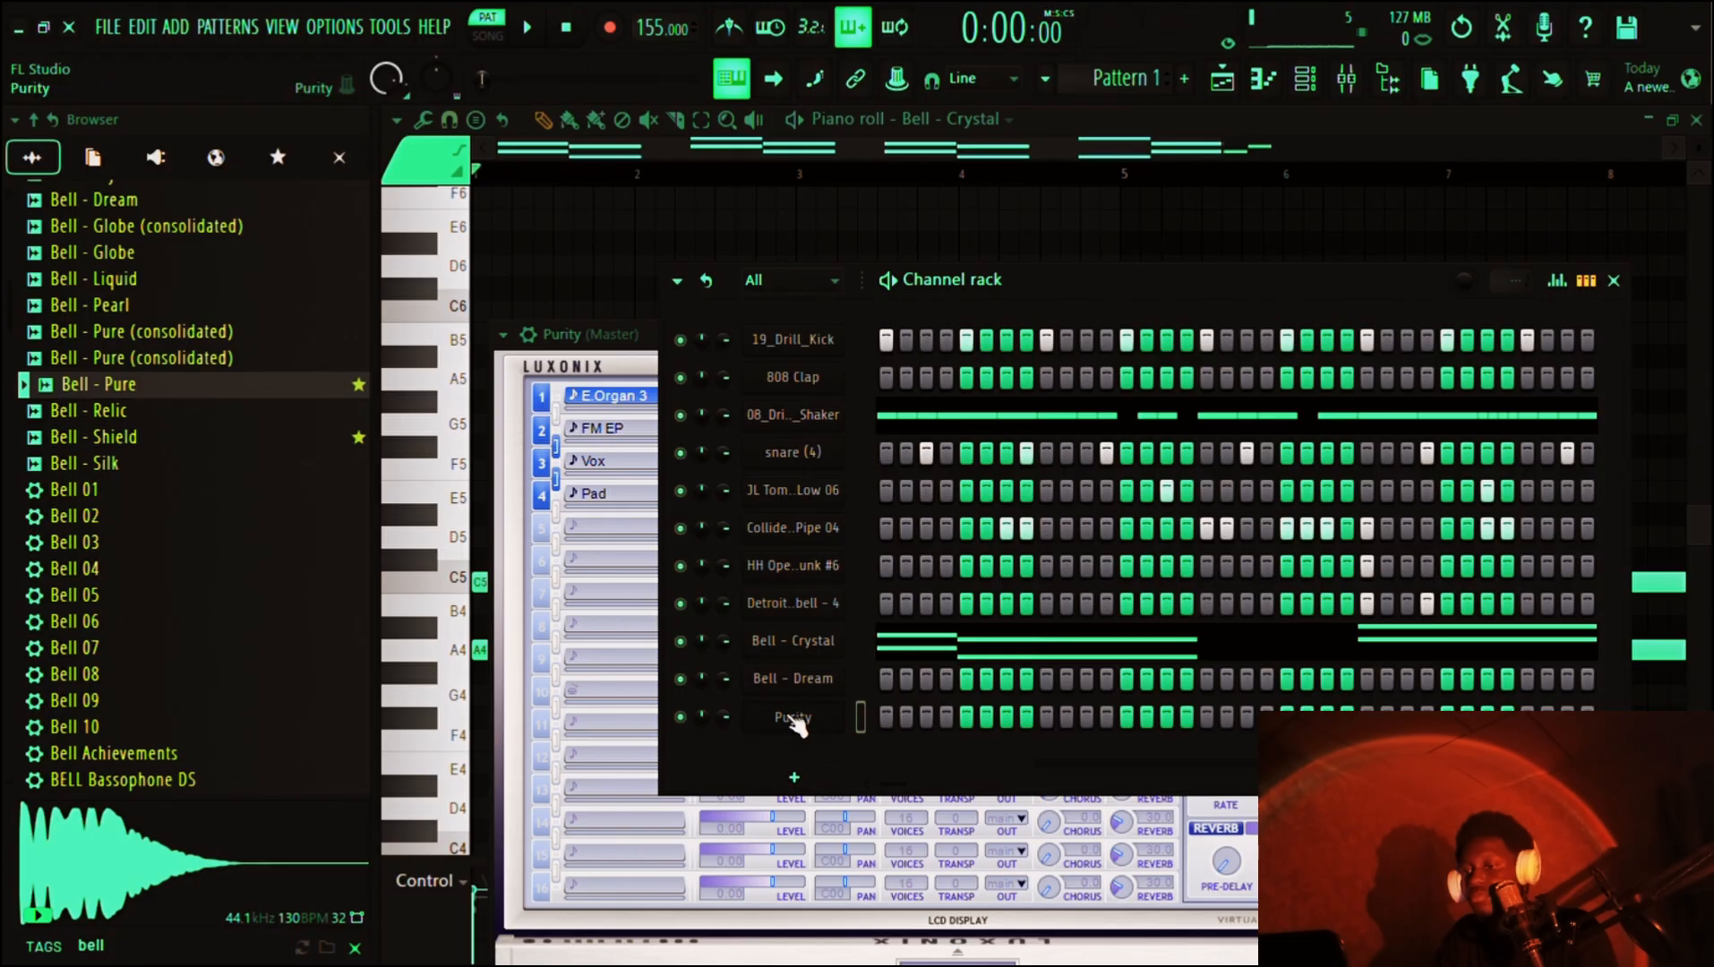
key(F7)
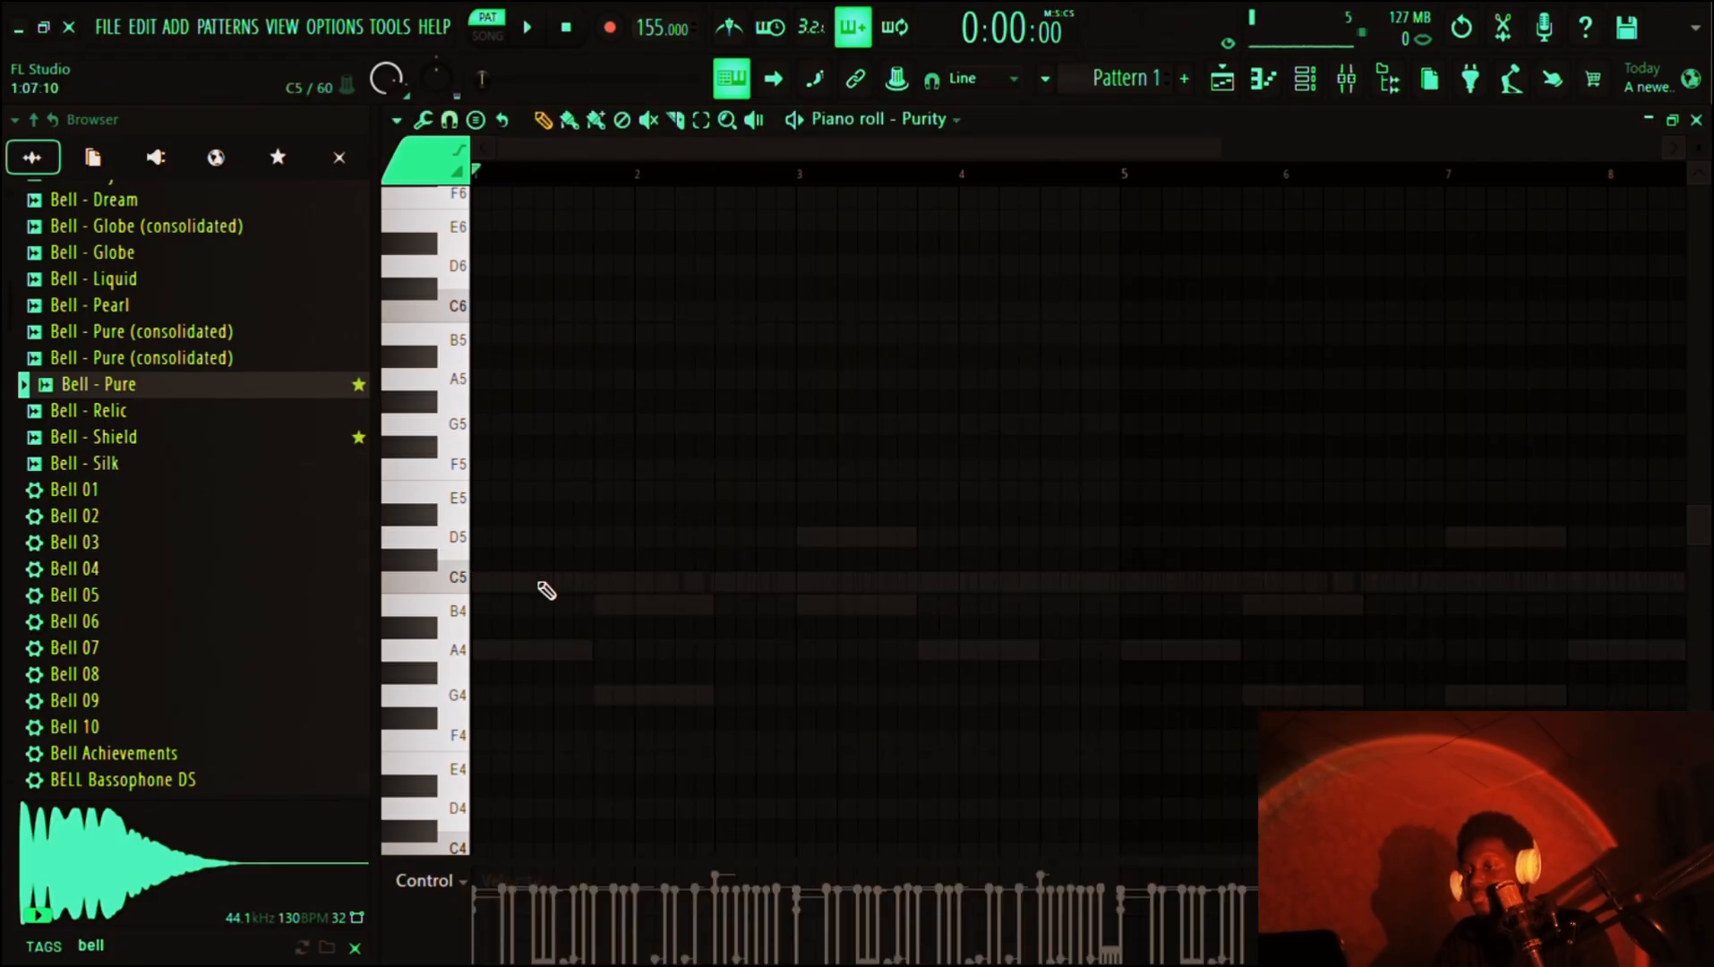
- Draw Purity notes C5 and A4 from the start of bar 1, each 2 bars and 12 steps long, and play the pattern
click(506, 594)
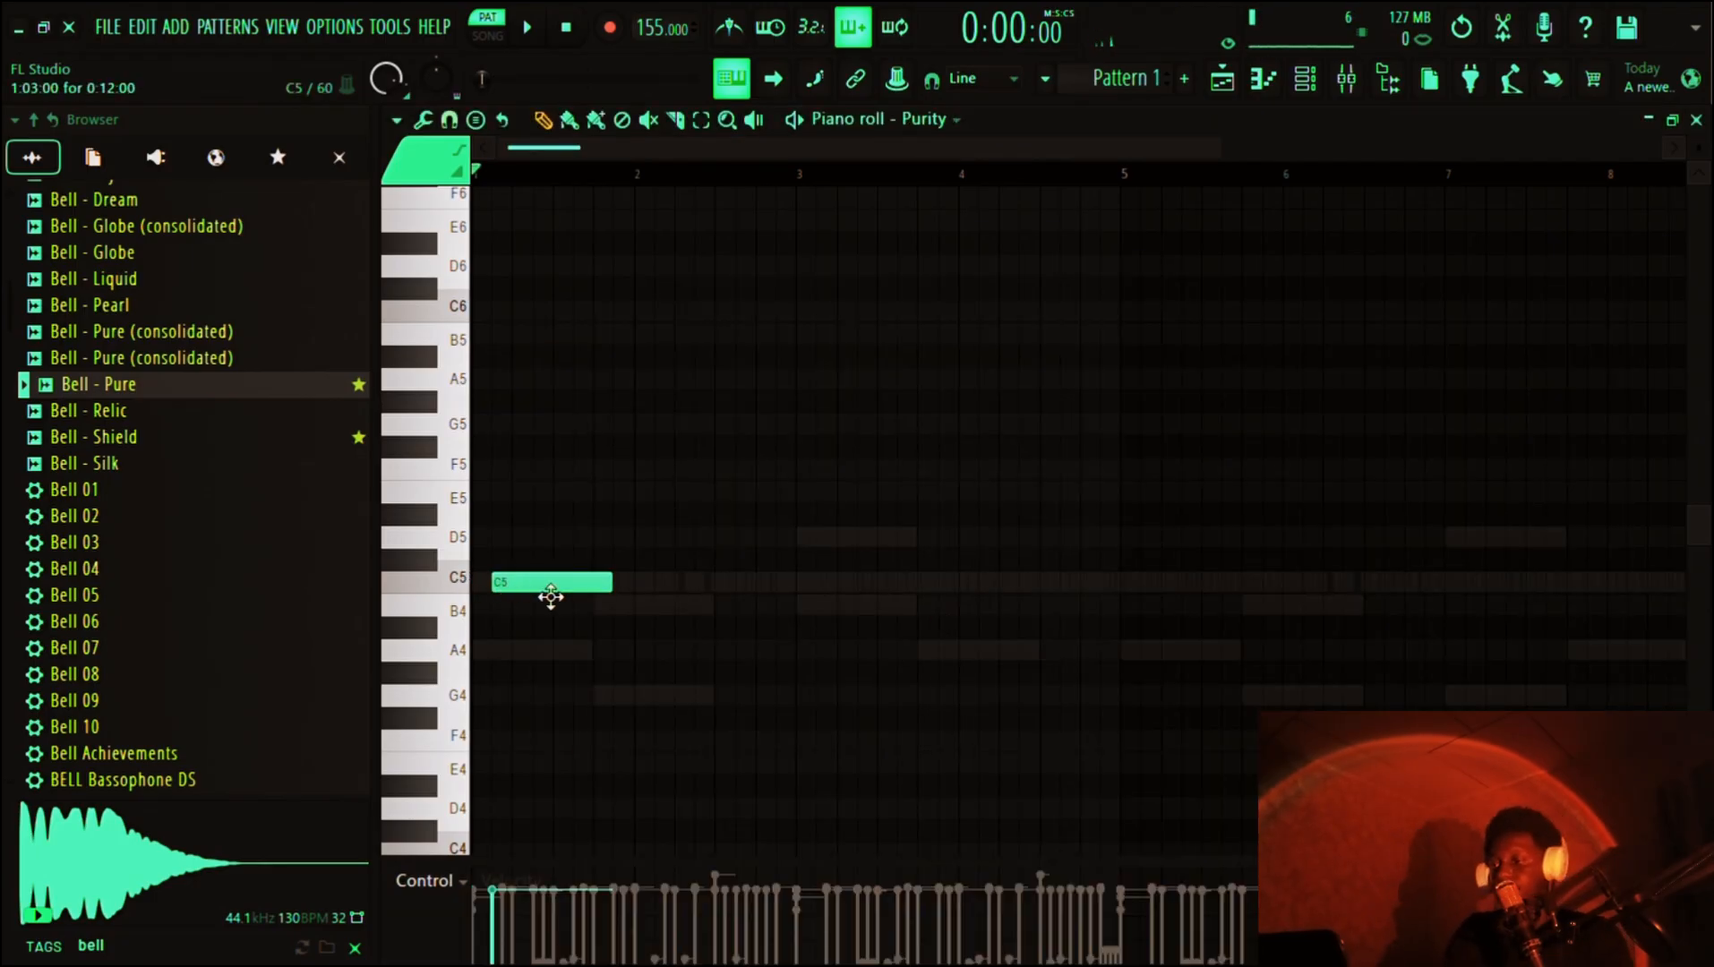
click(553, 597)
drag(595, 596, 836, 604)
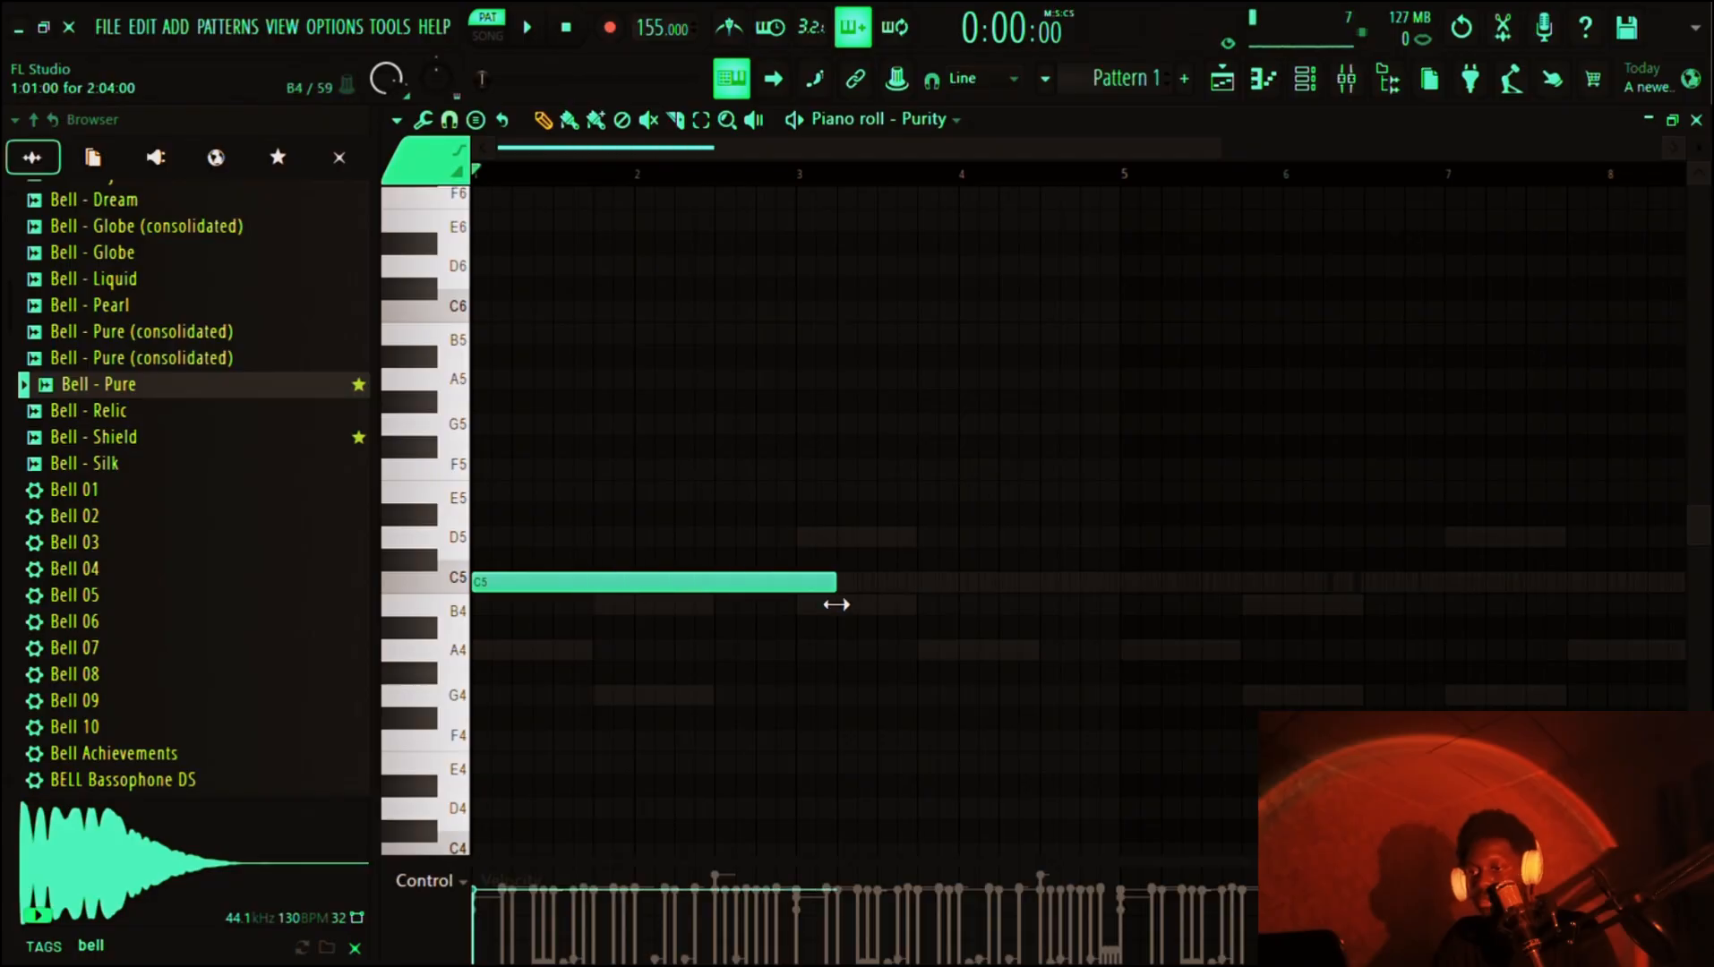
click(524, 663)
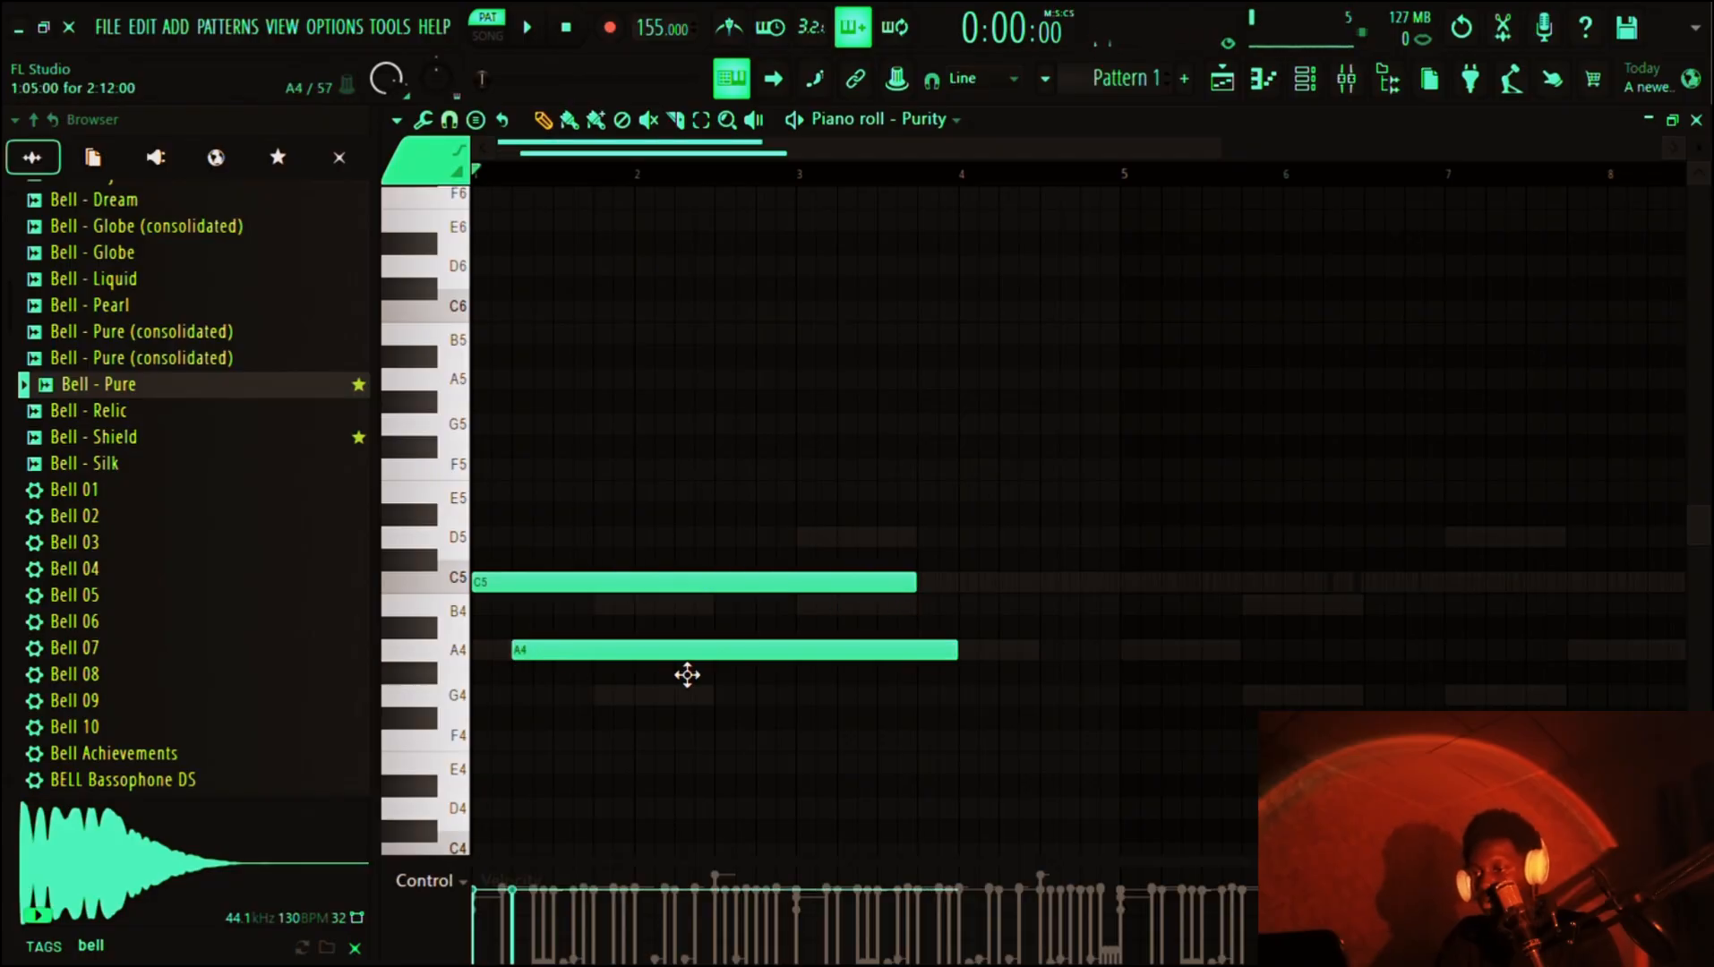
drag(618, 670, 582, 670)
key(space)
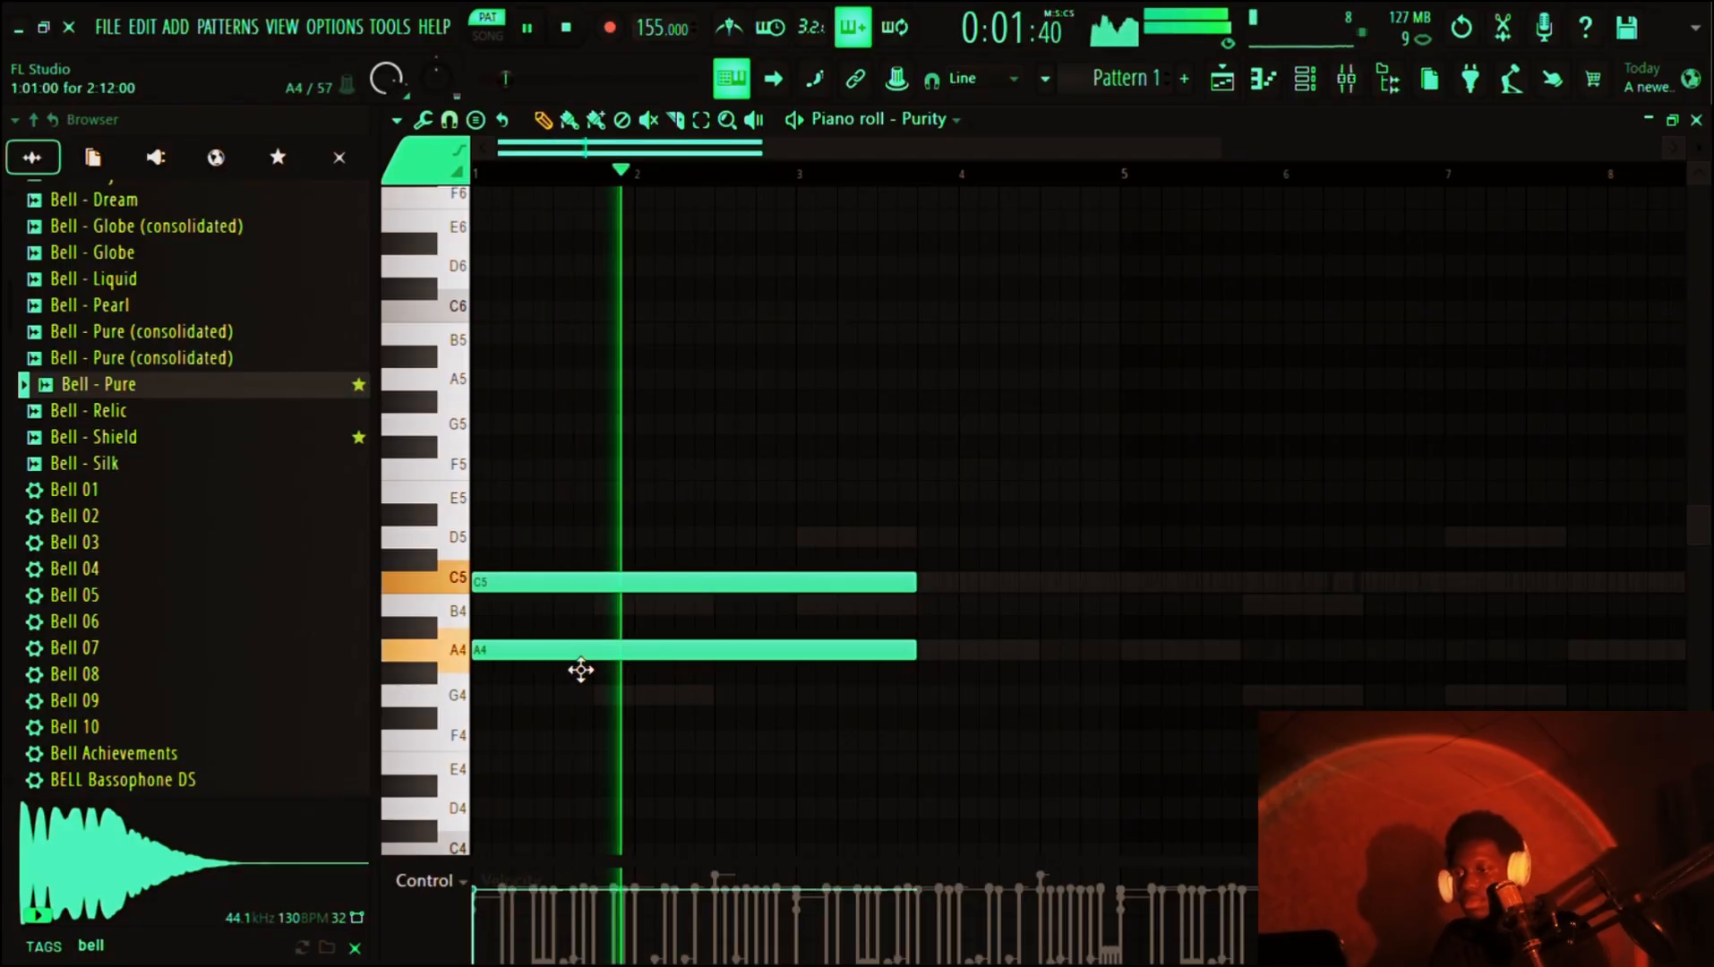
- Stop playback and delete all notes from the Purity channel
key(space)
key(ctrl+a)
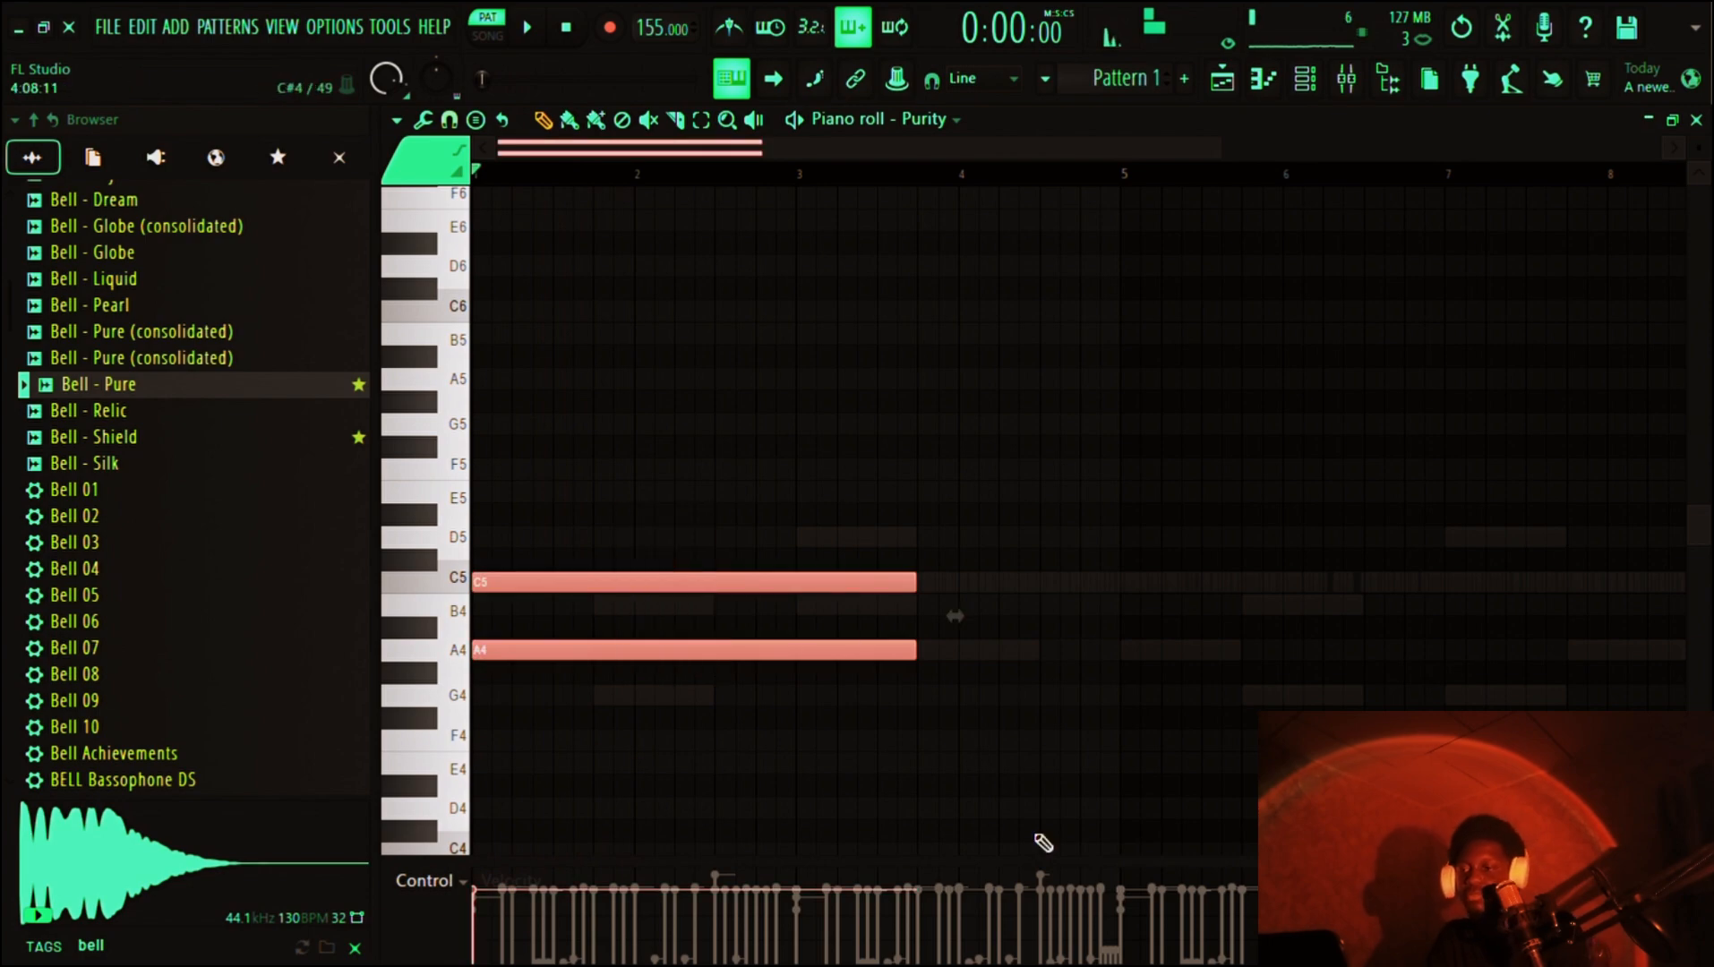
key(Delete)
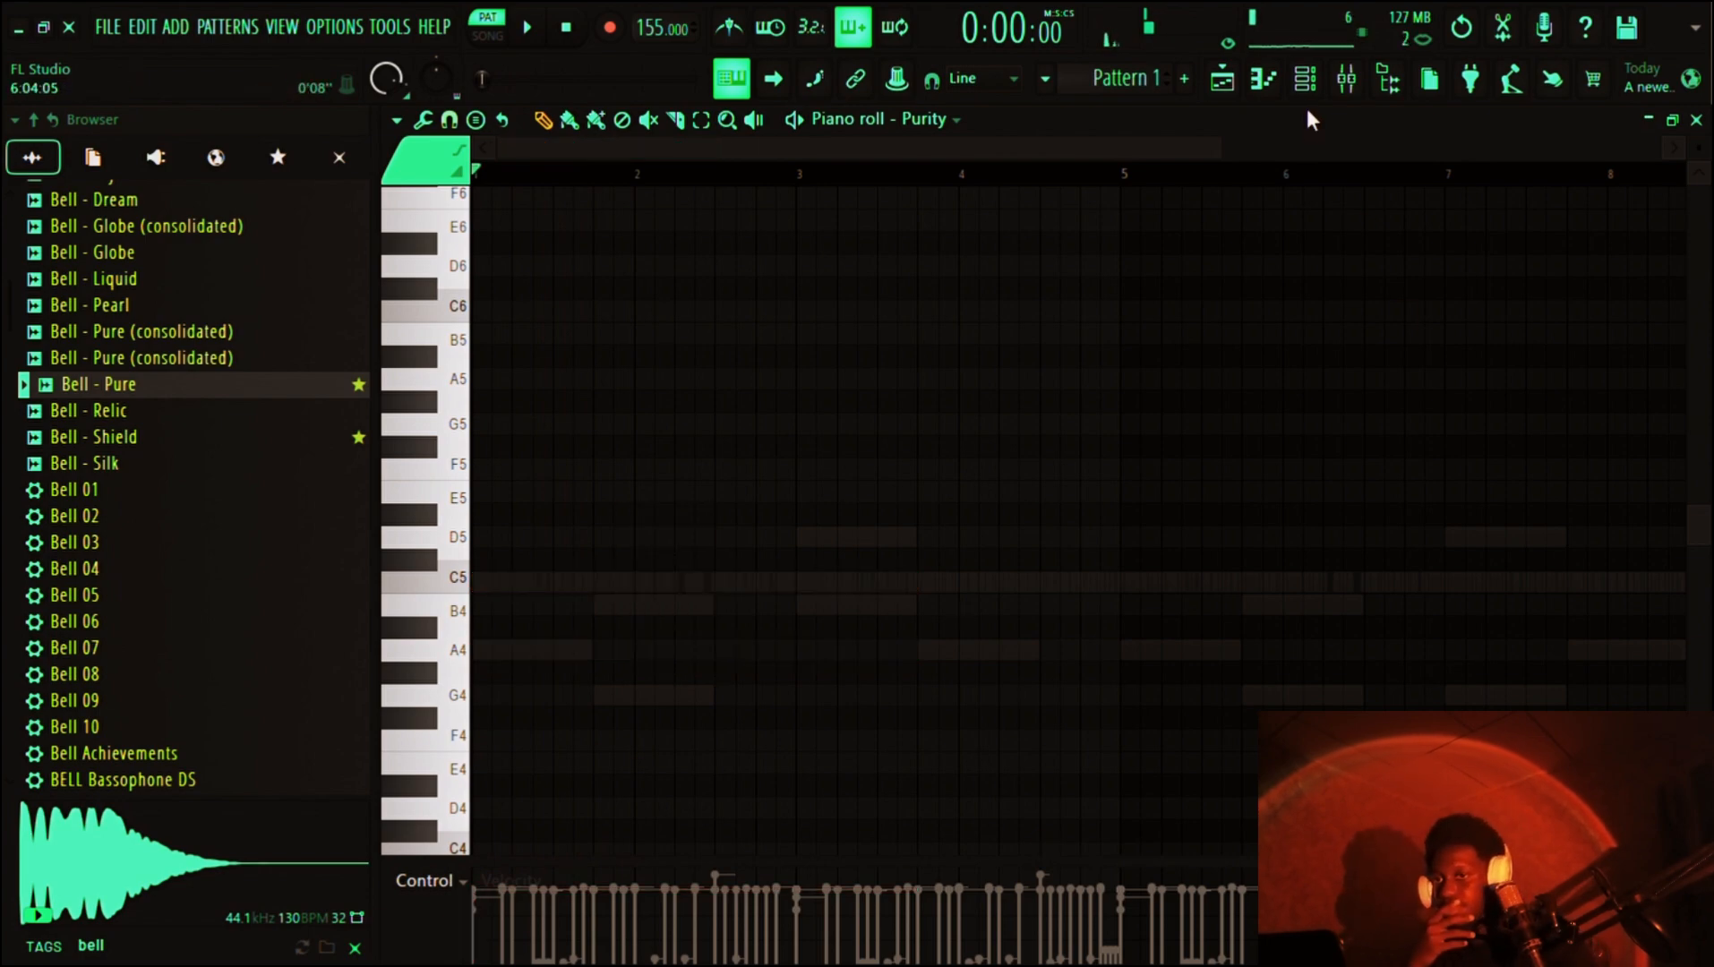
- Open the Purity instrument from the channel rack, audition a few played notes, and return to its piano roll
click(1305, 78)
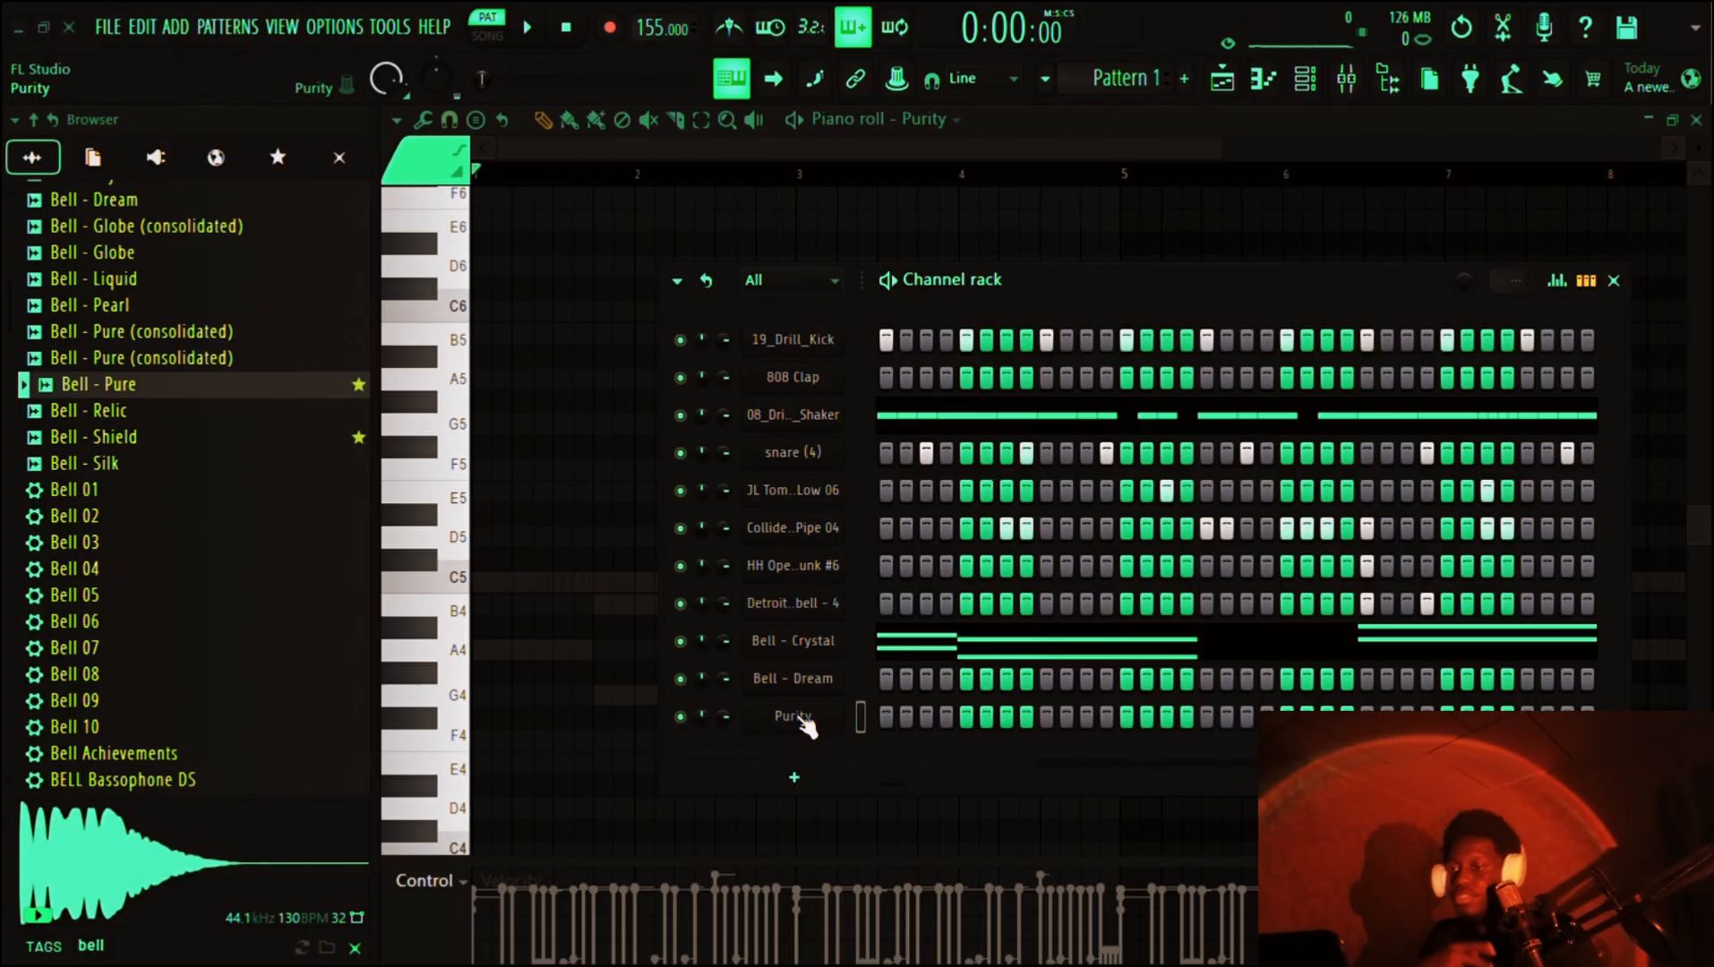
click(802, 719)
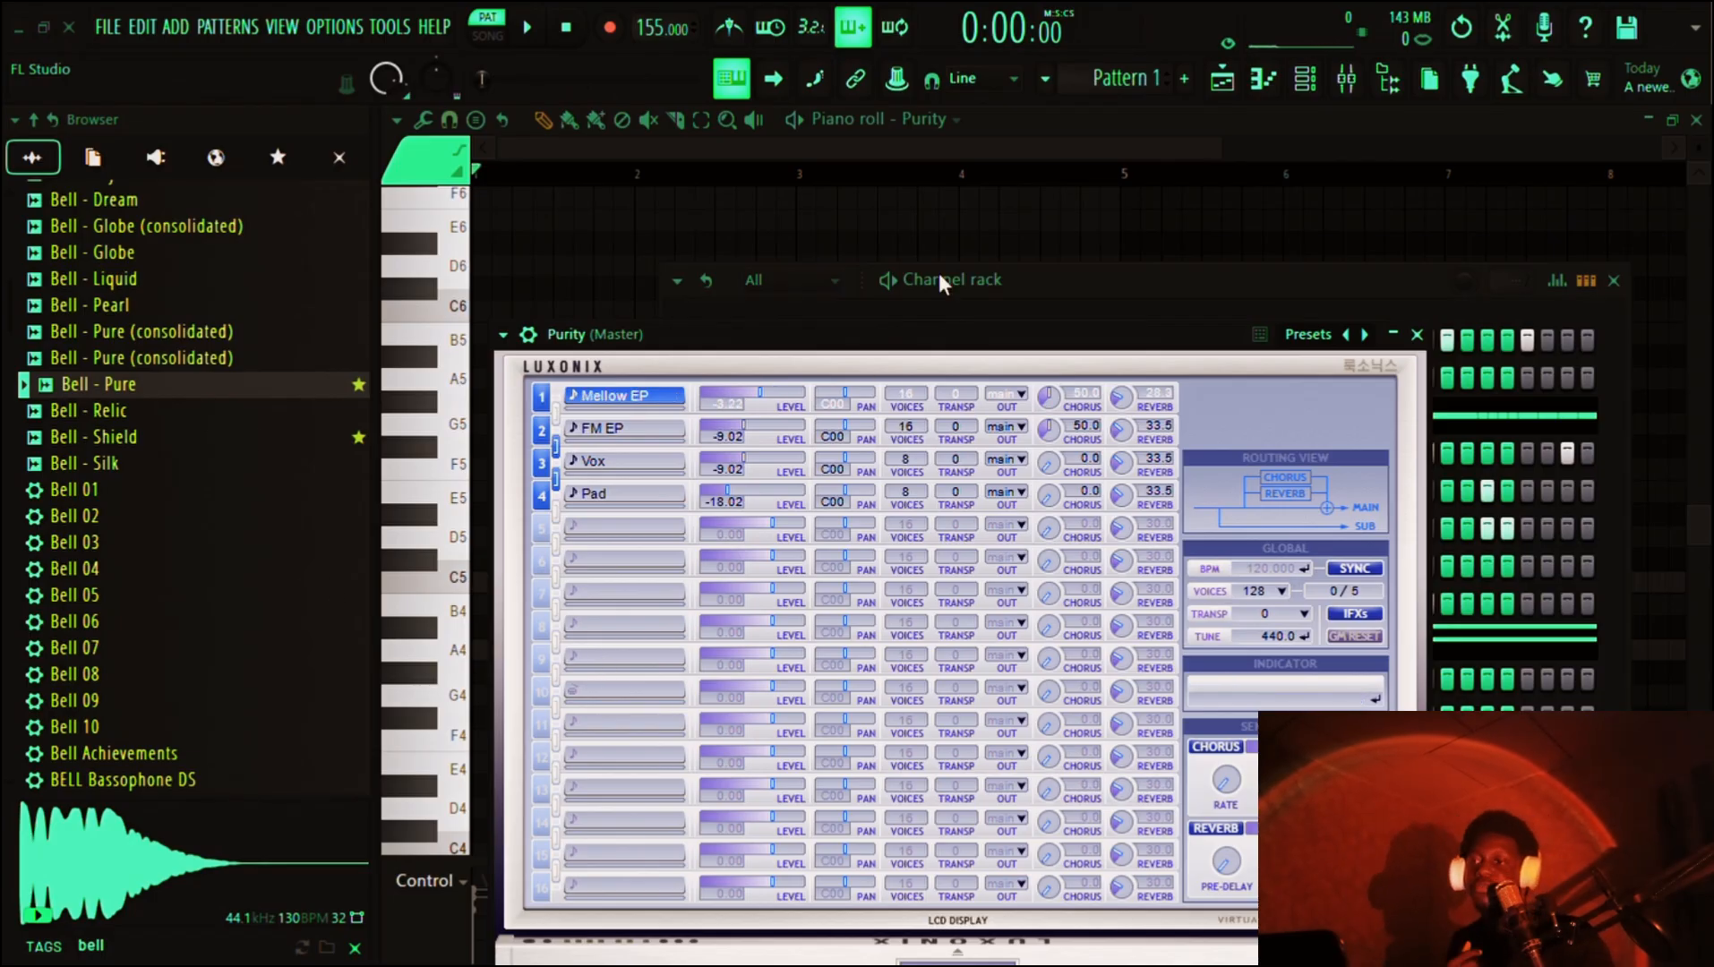
key(q)
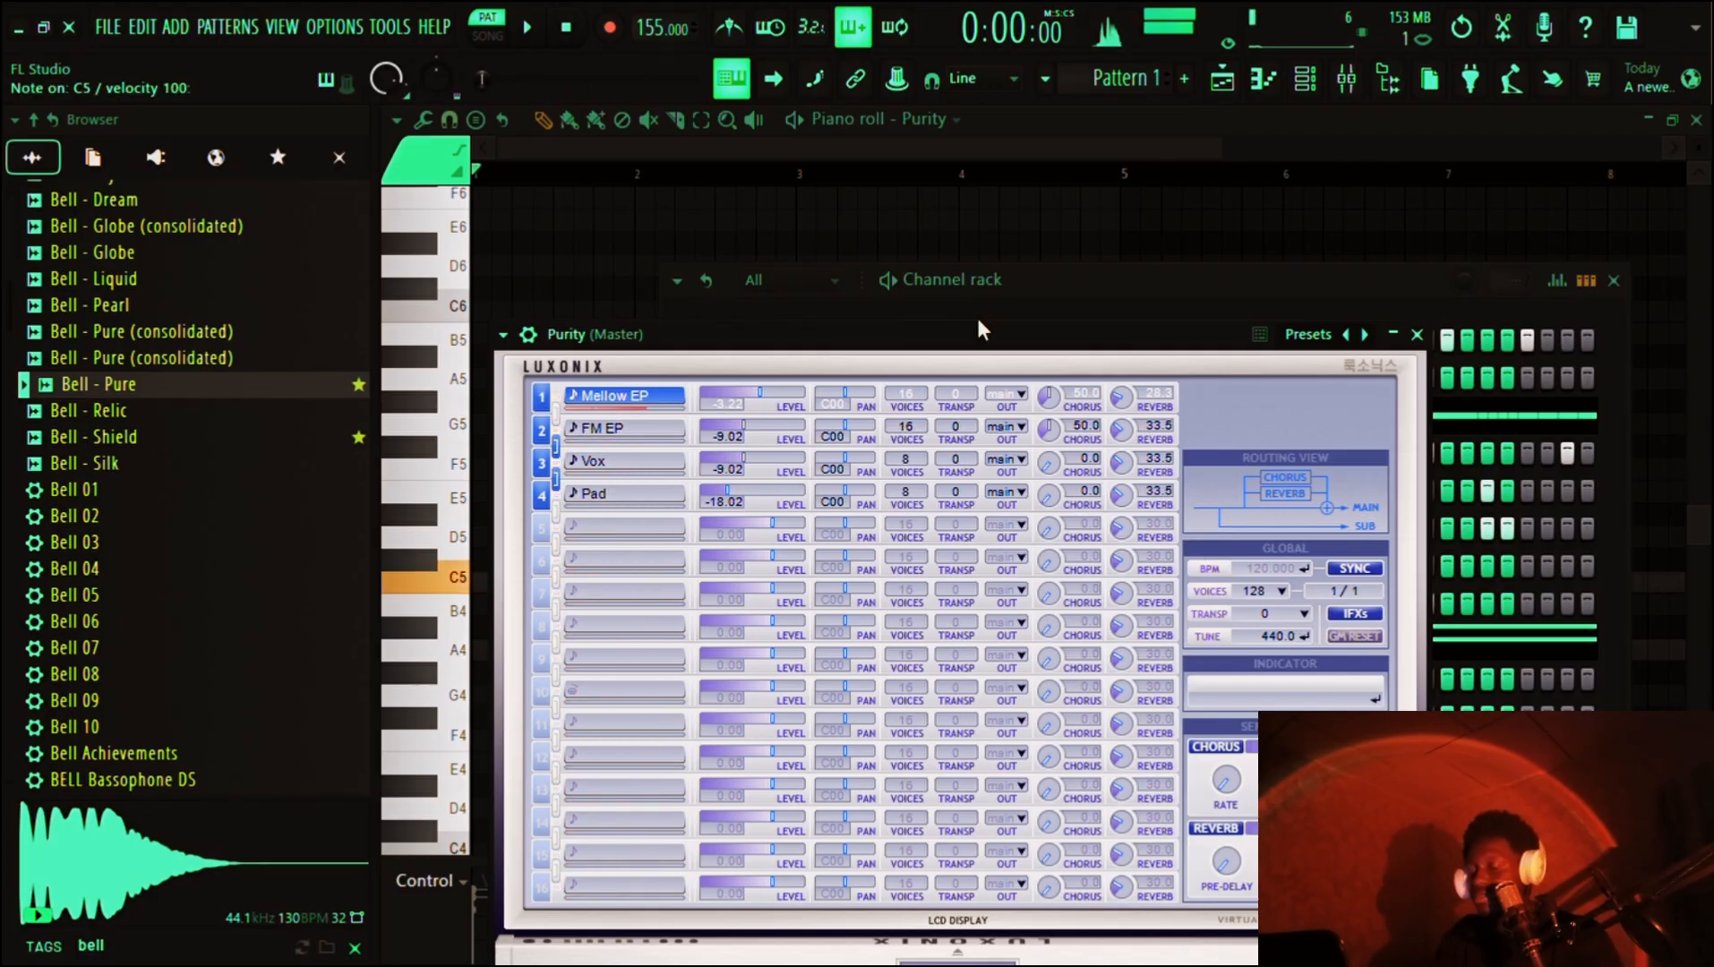
key(w)
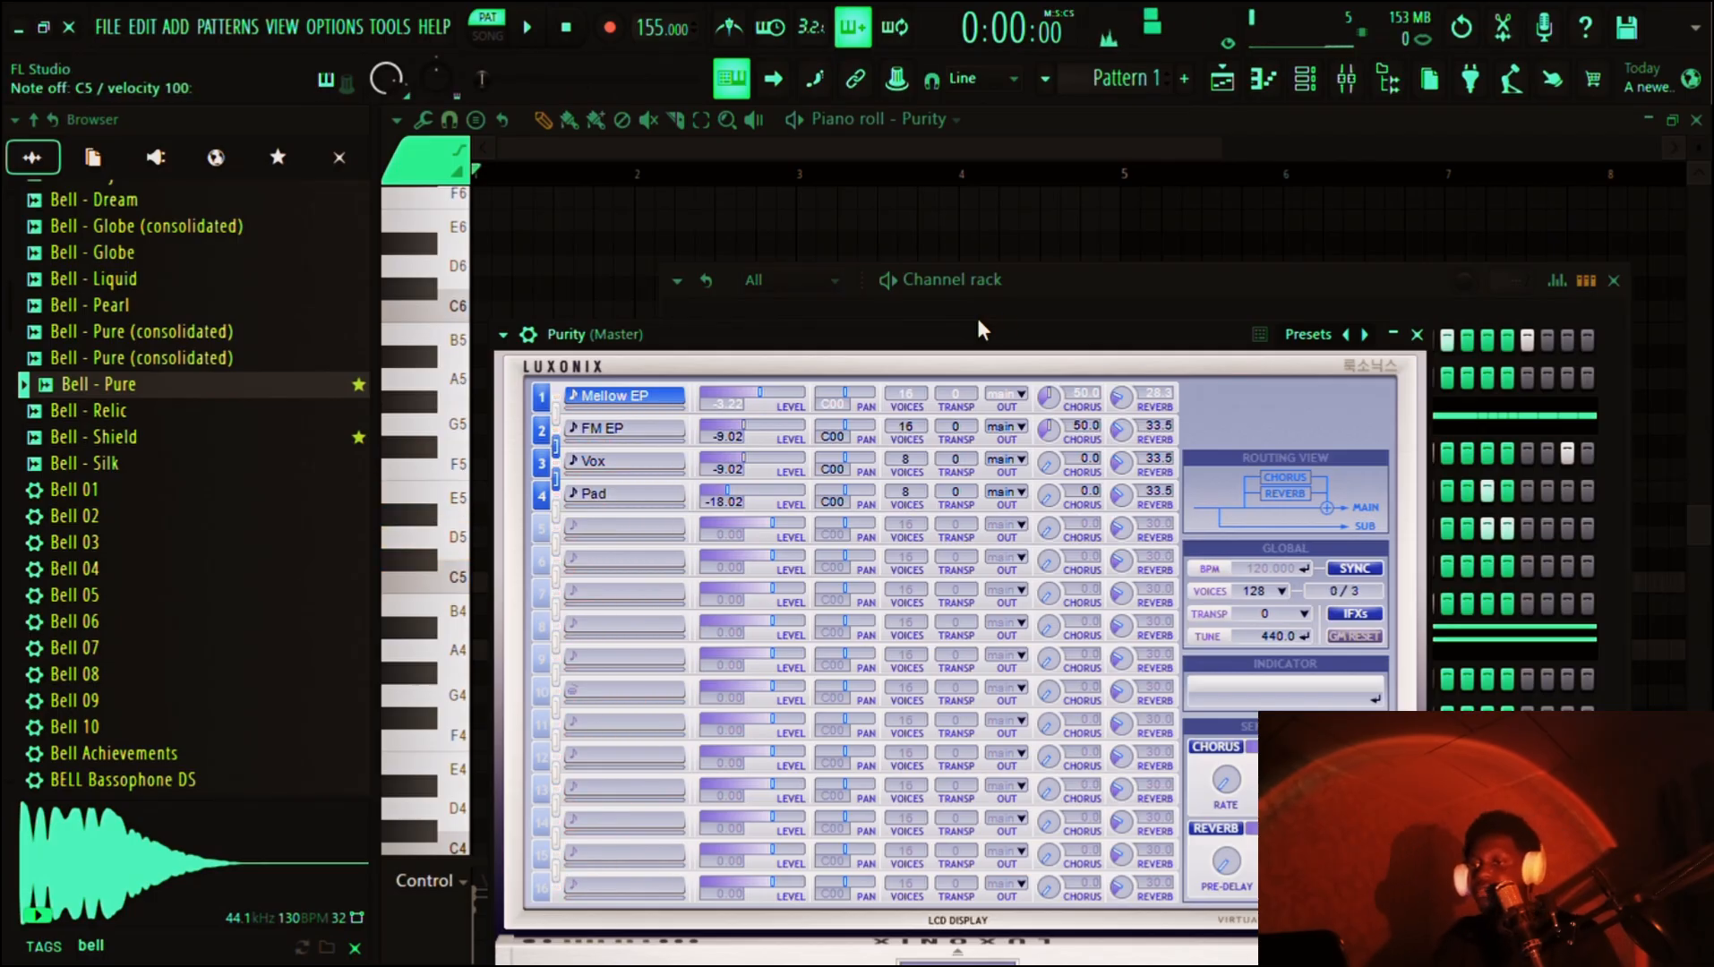
click(977, 315)
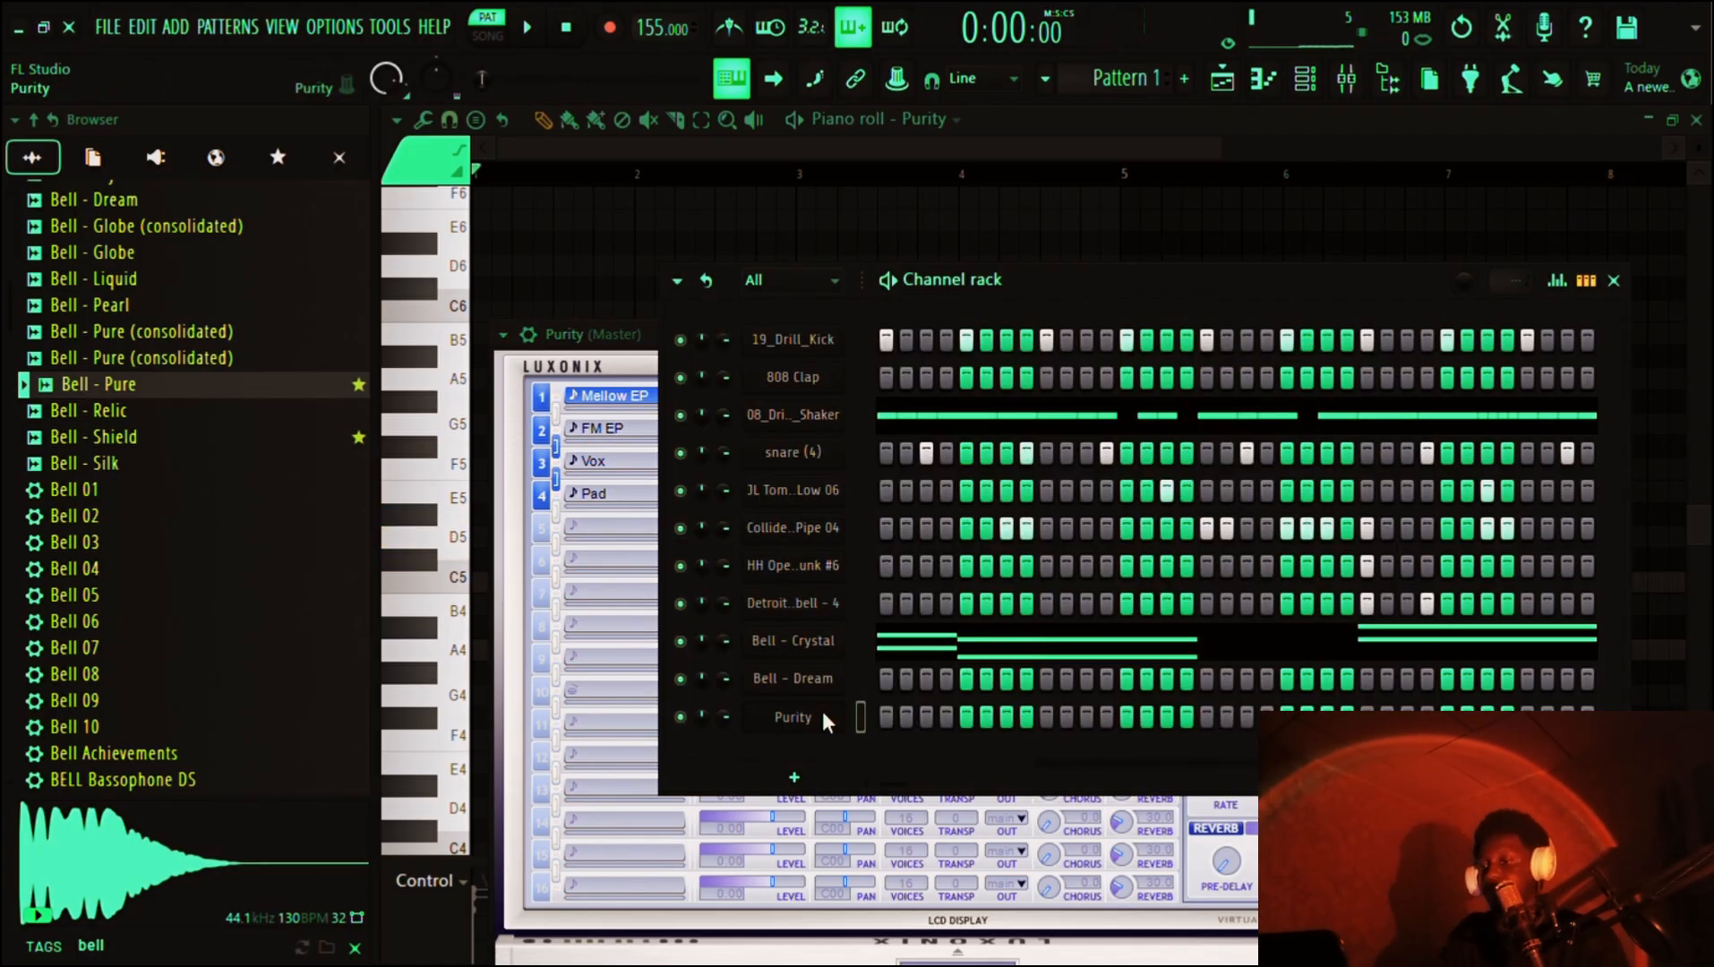
click(629, 296)
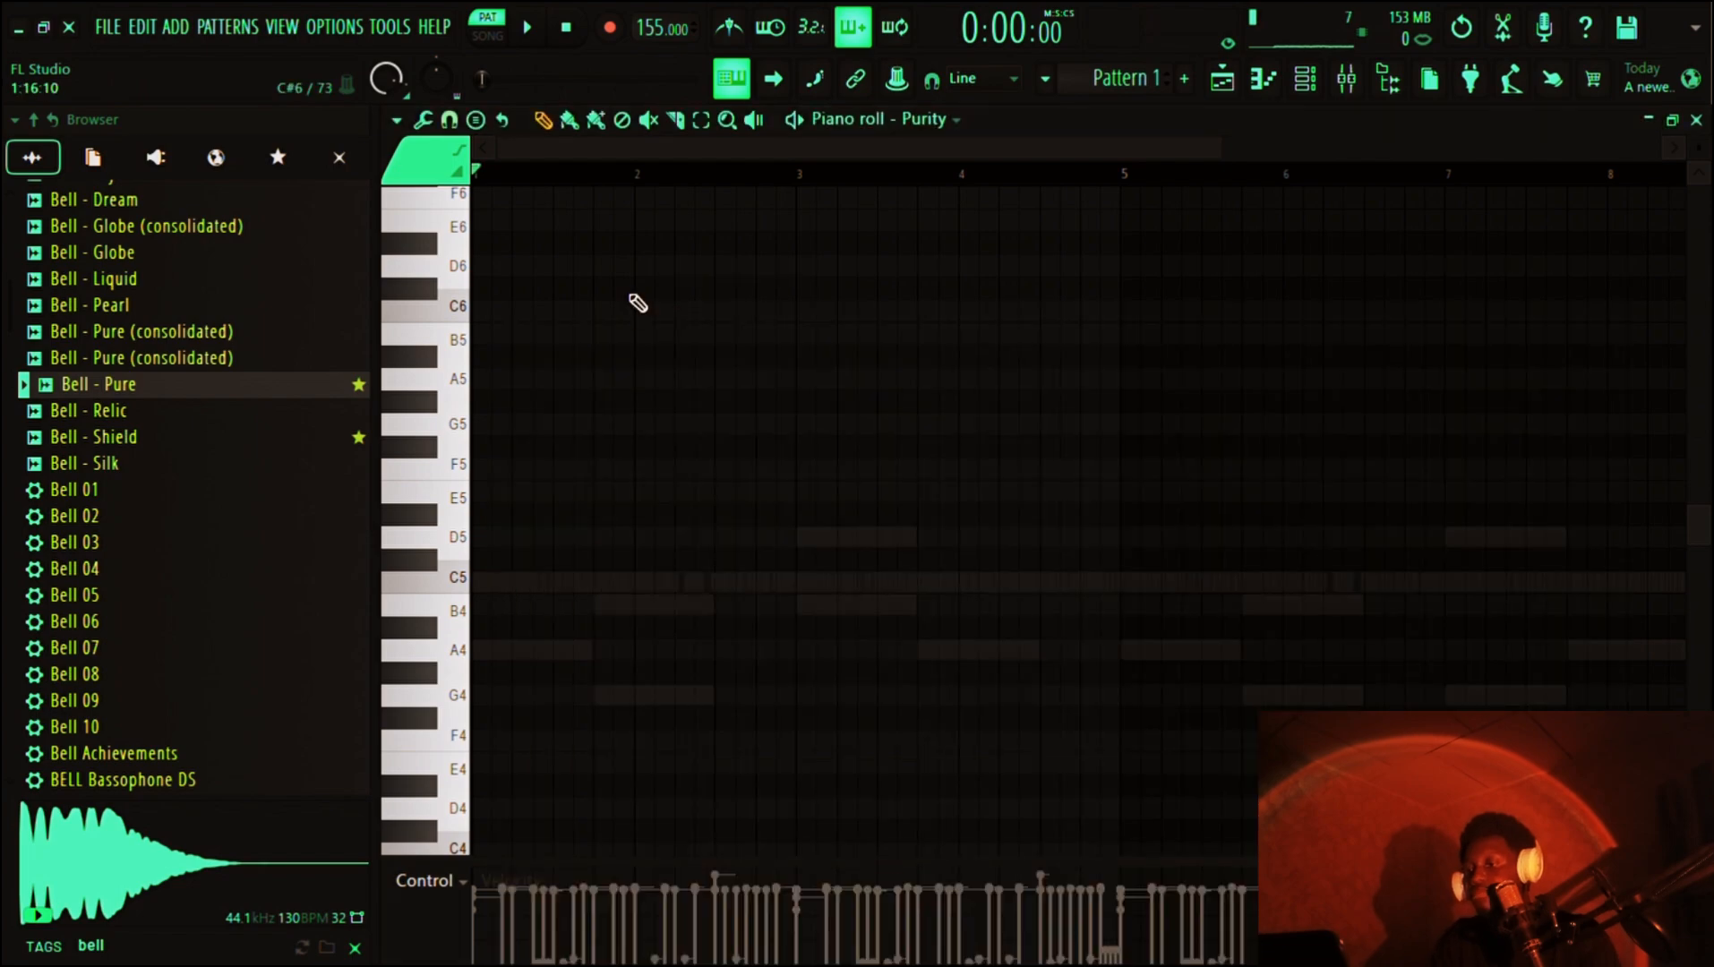
- Draw an F5 Purity note at the start of bar 1 and play it with only Bell - Crystal and Purity unmuted
mouse_move(490, 492)
mouse_down()
mouse_move(587, 508)
mouse_move(520, 470)
mouse_up()
click(1303, 83)
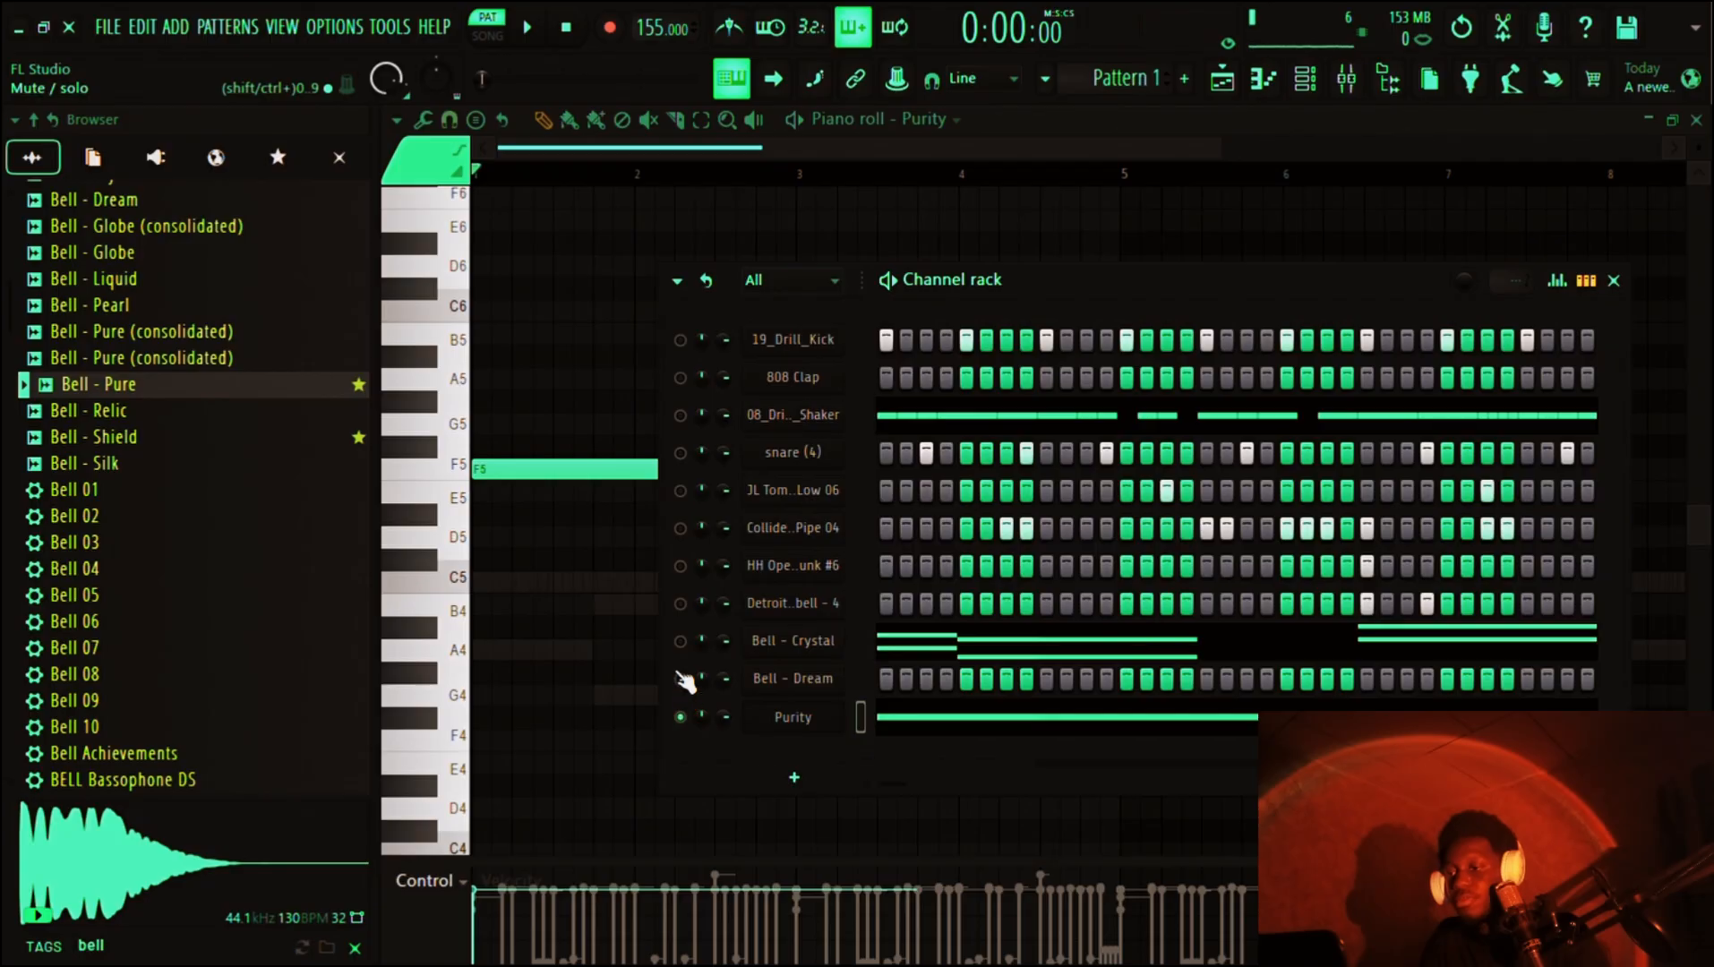
click(679, 642)
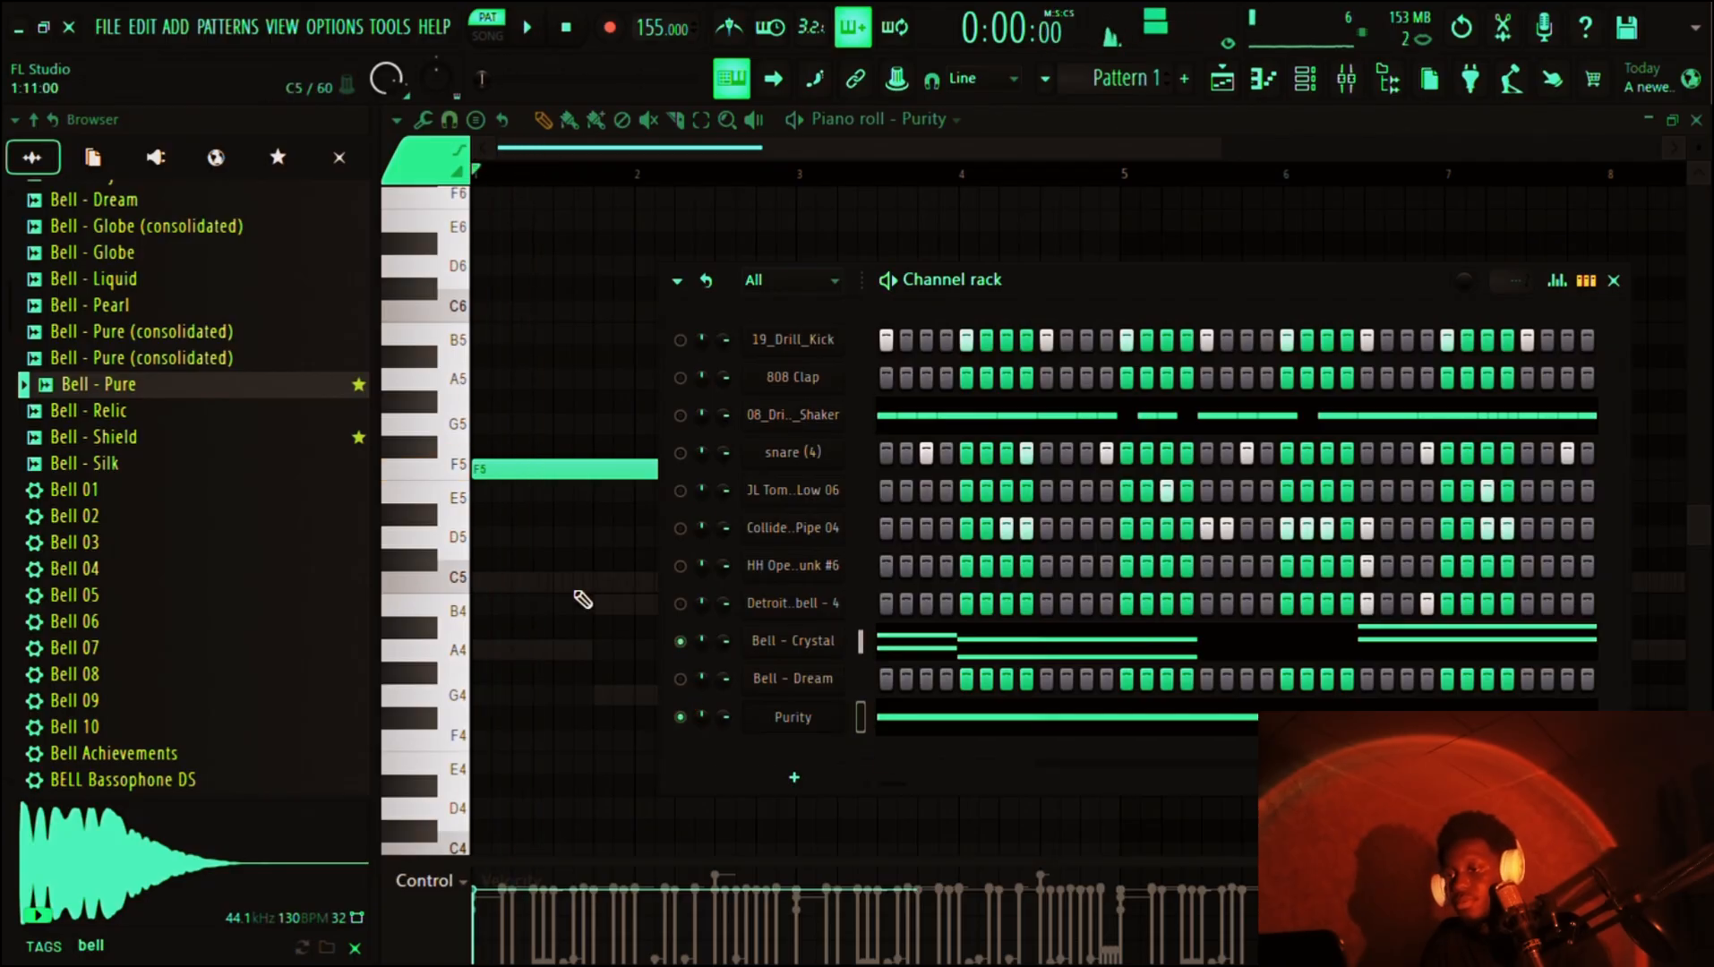
key(F6)
key(space)
- Try a B4 note below the F5 note at the start of bar 1, play the pair and remove it
click(784, 582)
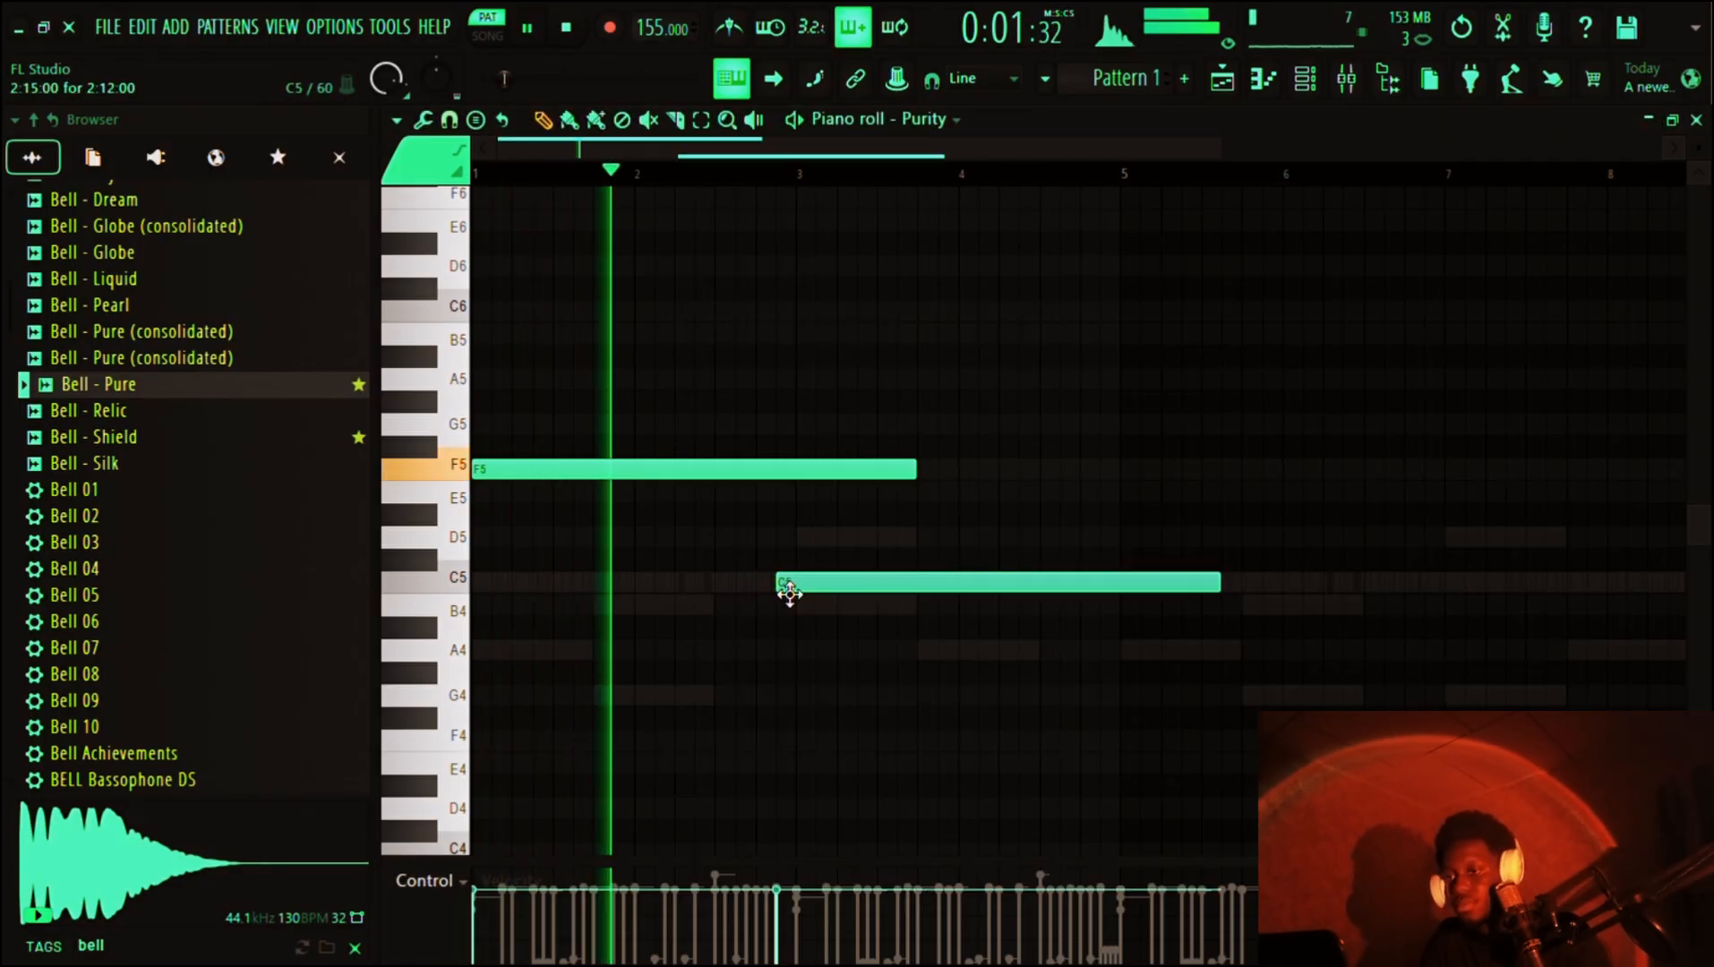
drag(879, 602, 482, 620)
key(space)
key(space)
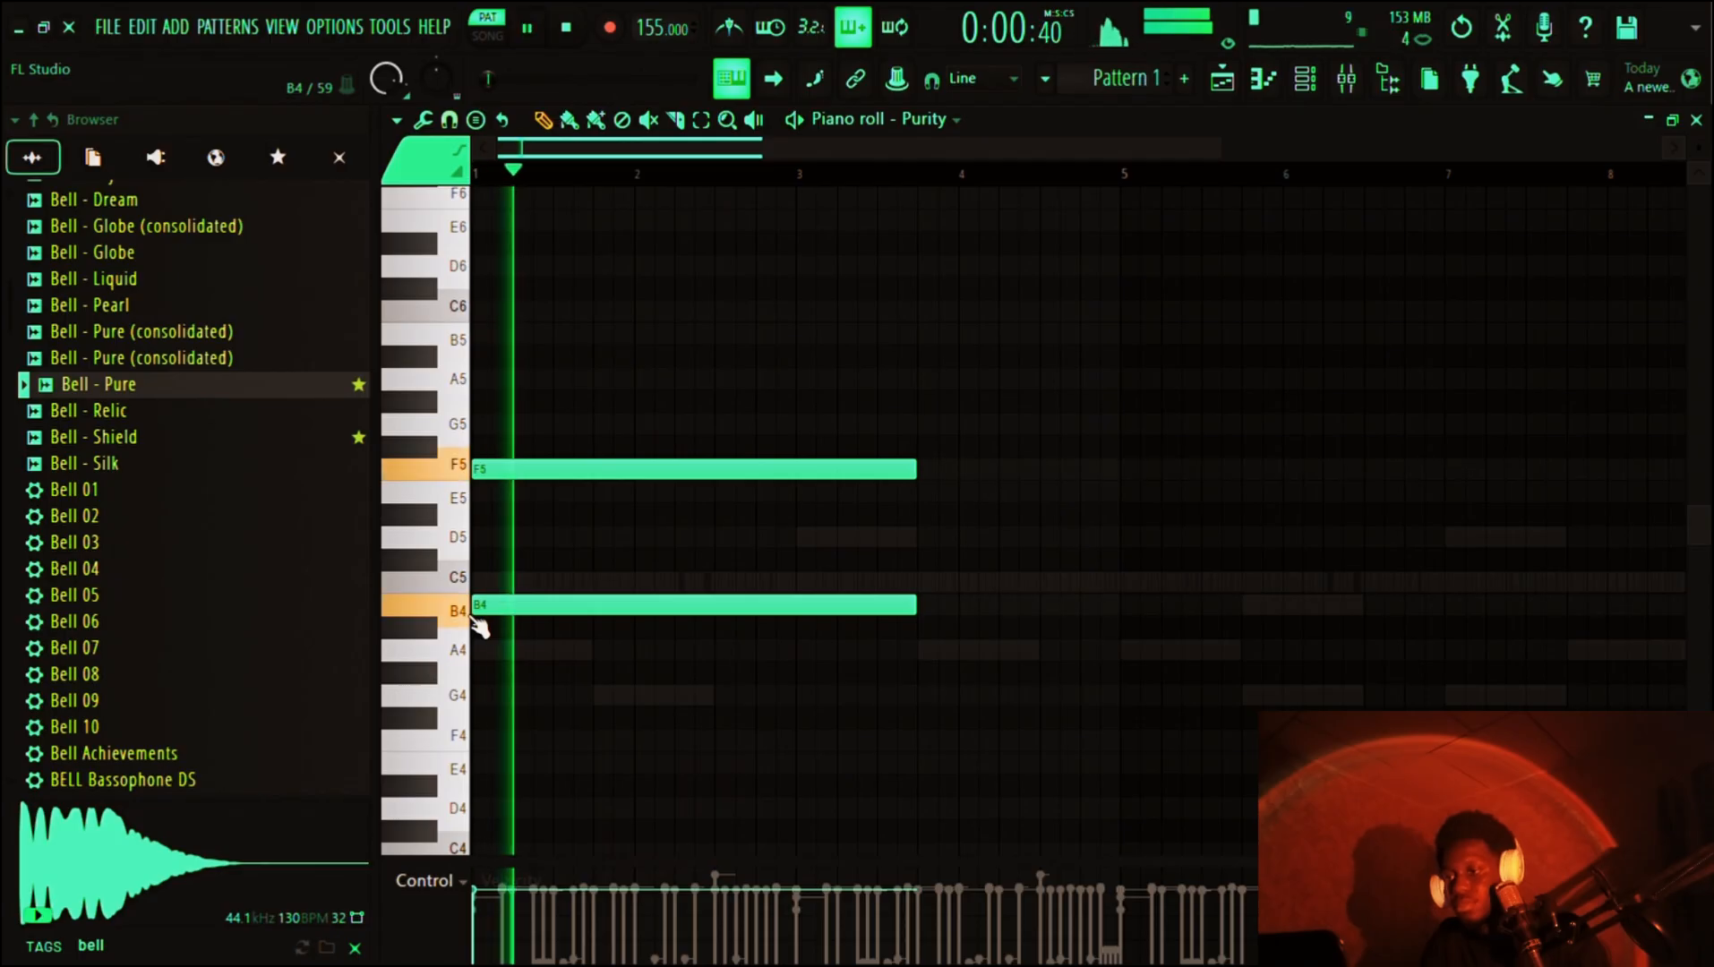
right_click(517, 622)
key(space)
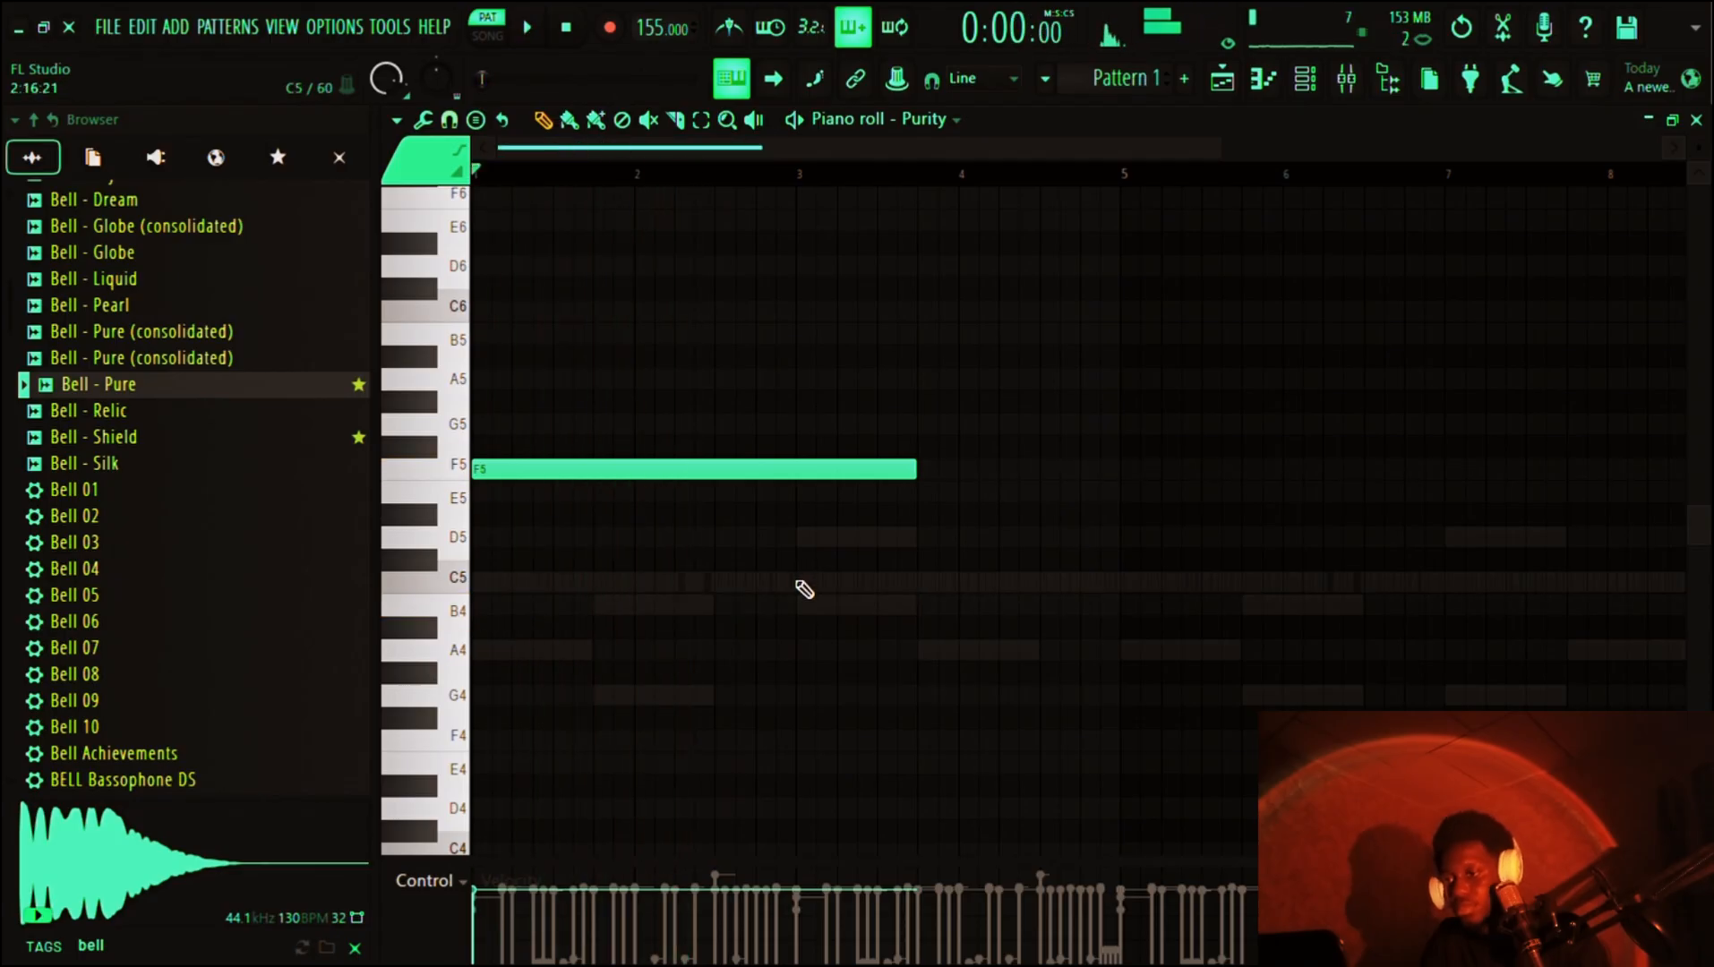
- Shorten the F5 note to 1 bar and 8 steps, add a D5 note right after it reaching bar 5, and play the pattern
click(725, 582)
drag(785, 584, 787, 535)
drag(919, 484, 719, 472)
drag(1171, 555, 1135, 543)
key(space)
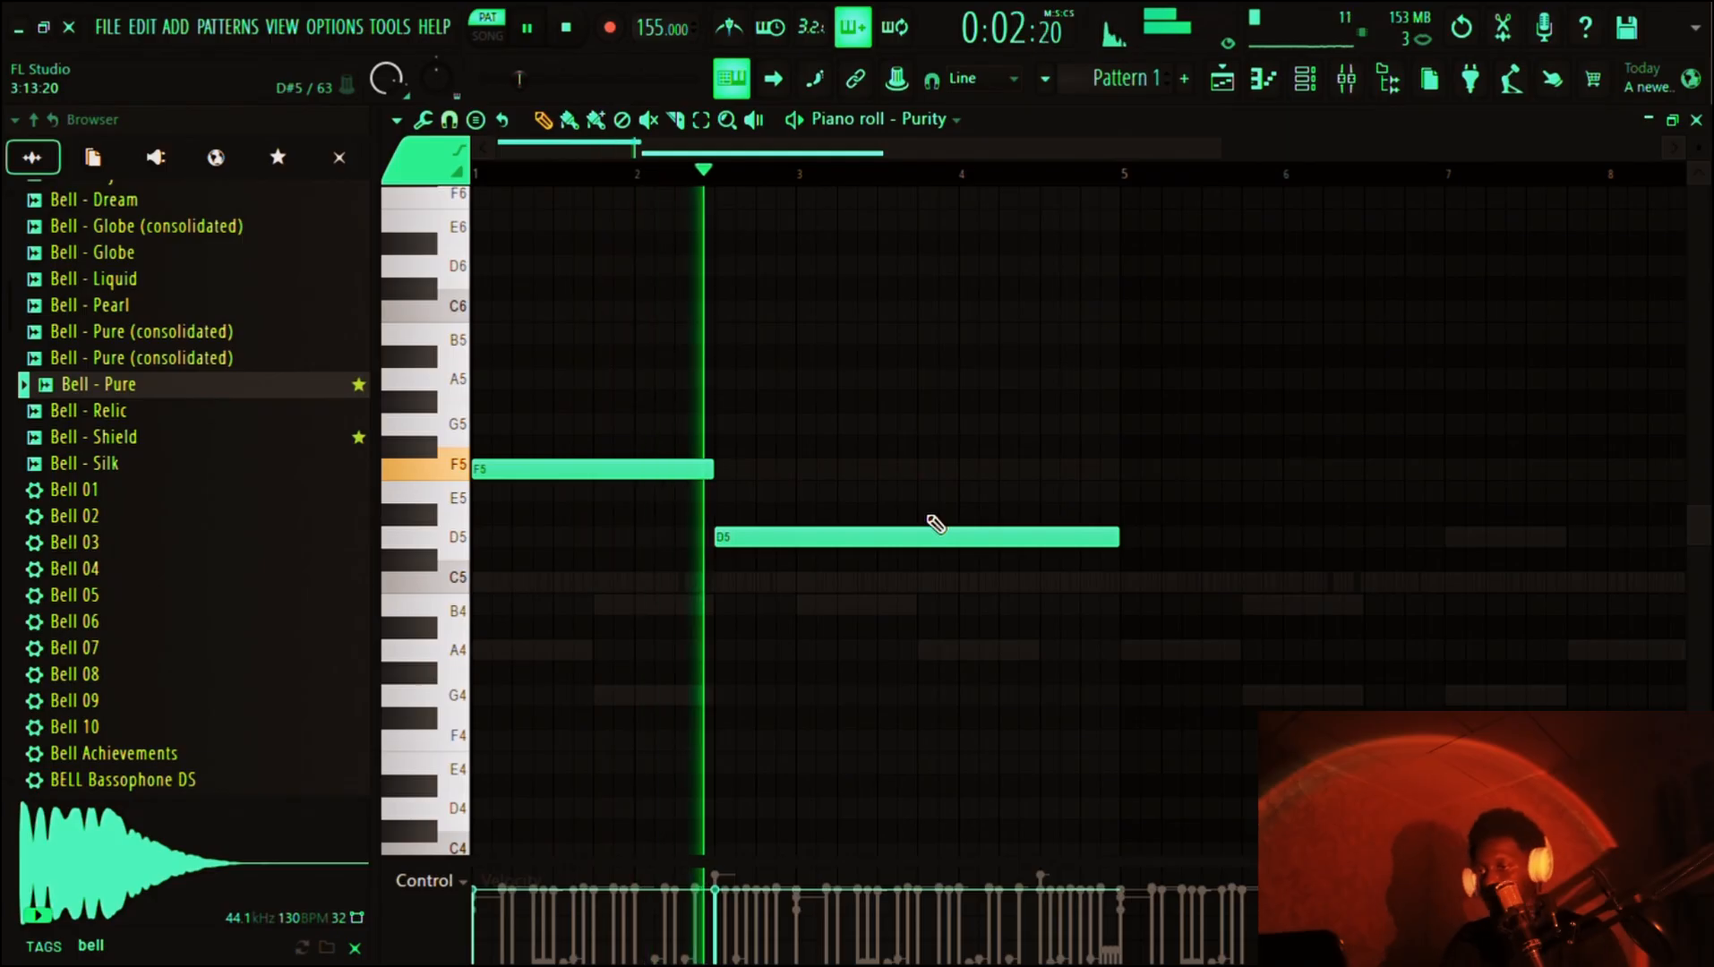
key(space)
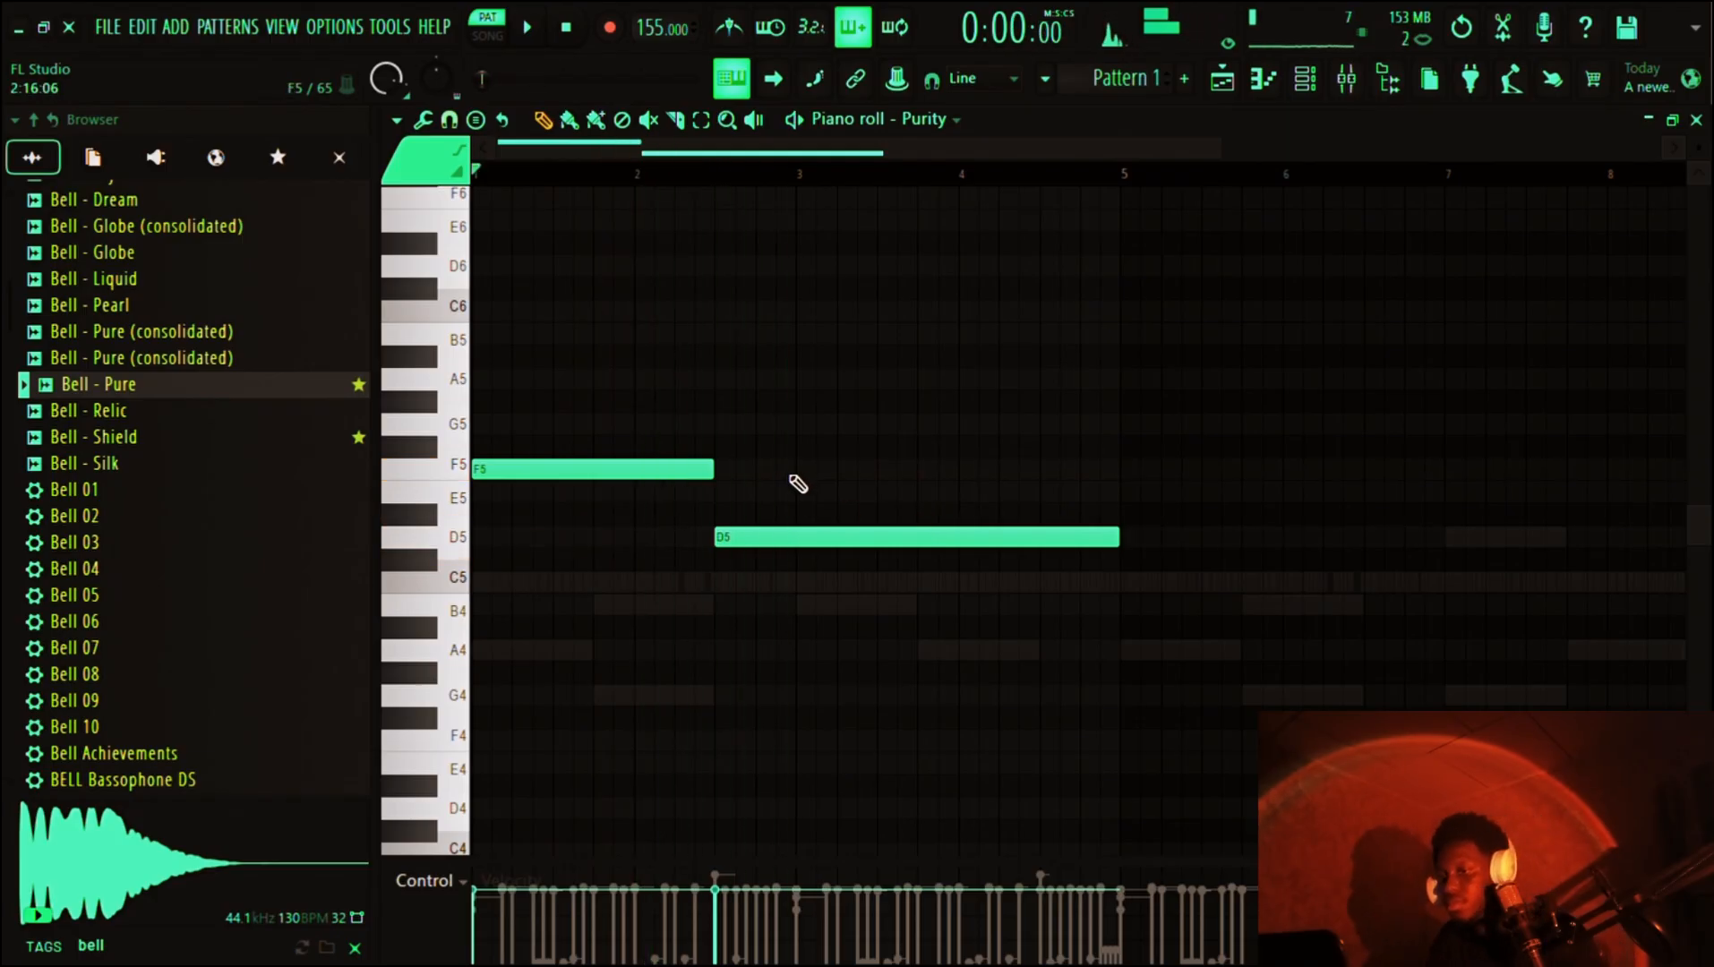
- Shorten the D5 note to 8 steps and add an E5 note at bar 3 lasting 1 bar and 8 steps
mouse_move(798, 470)
mouse_down()
mouse_move(856, 482)
mouse_move(858, 536)
mouse_move(857, 504)
mouse_up()
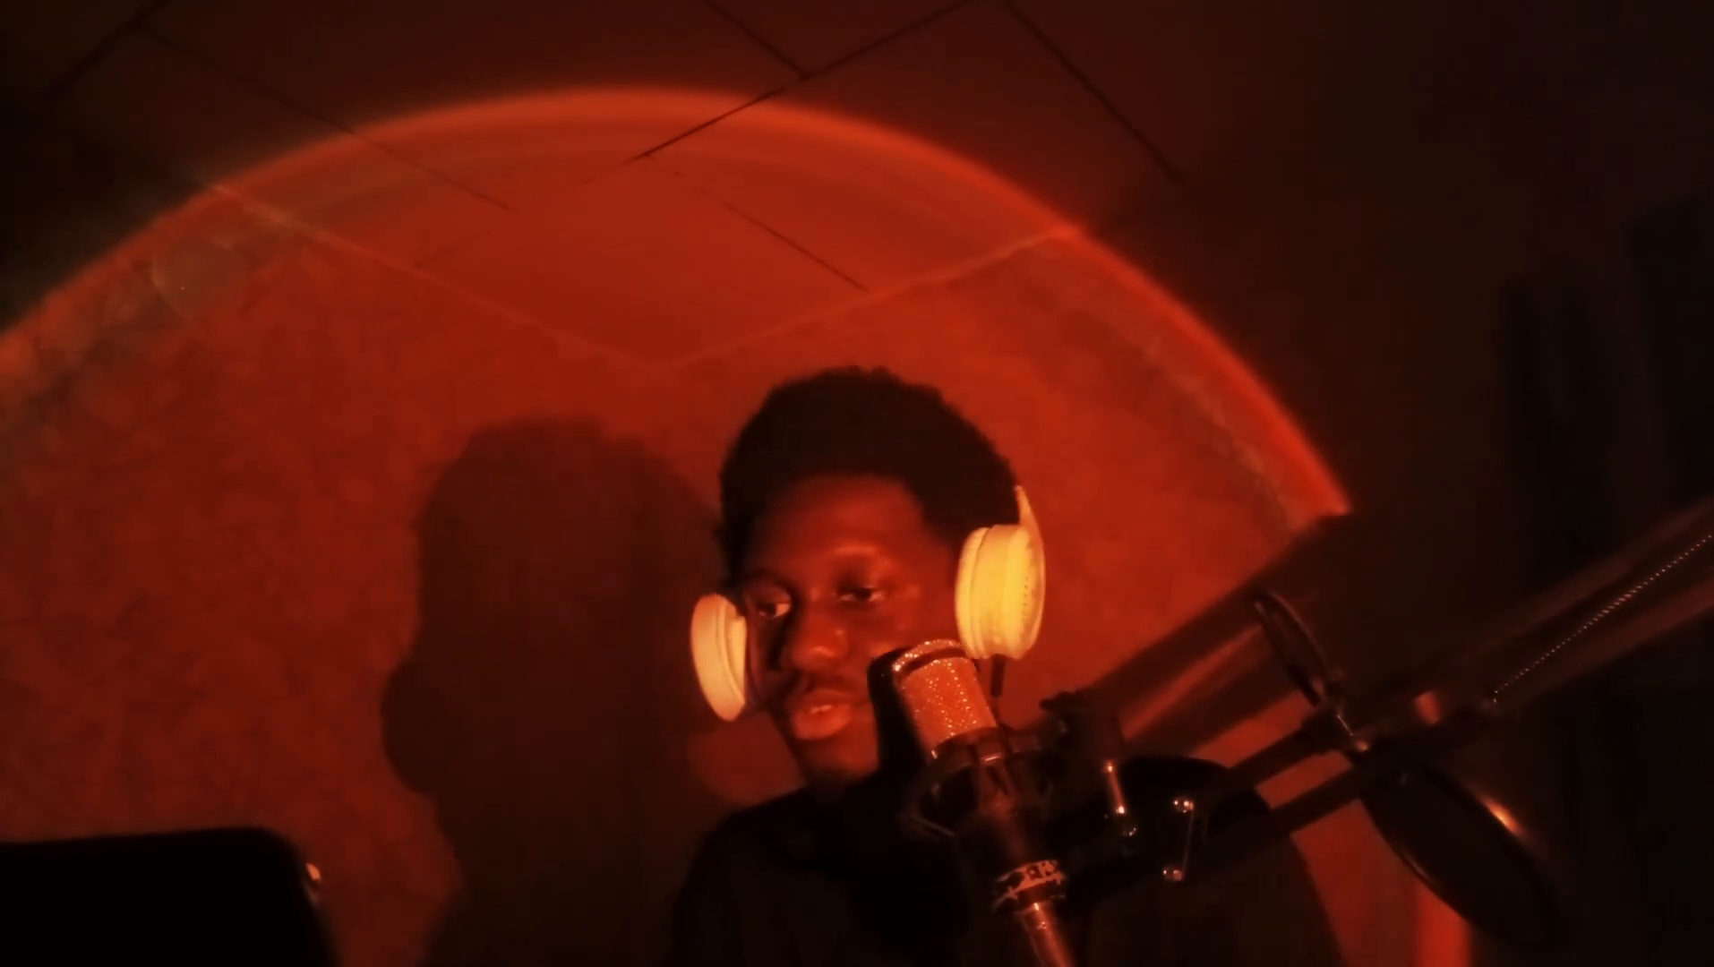
key(space)
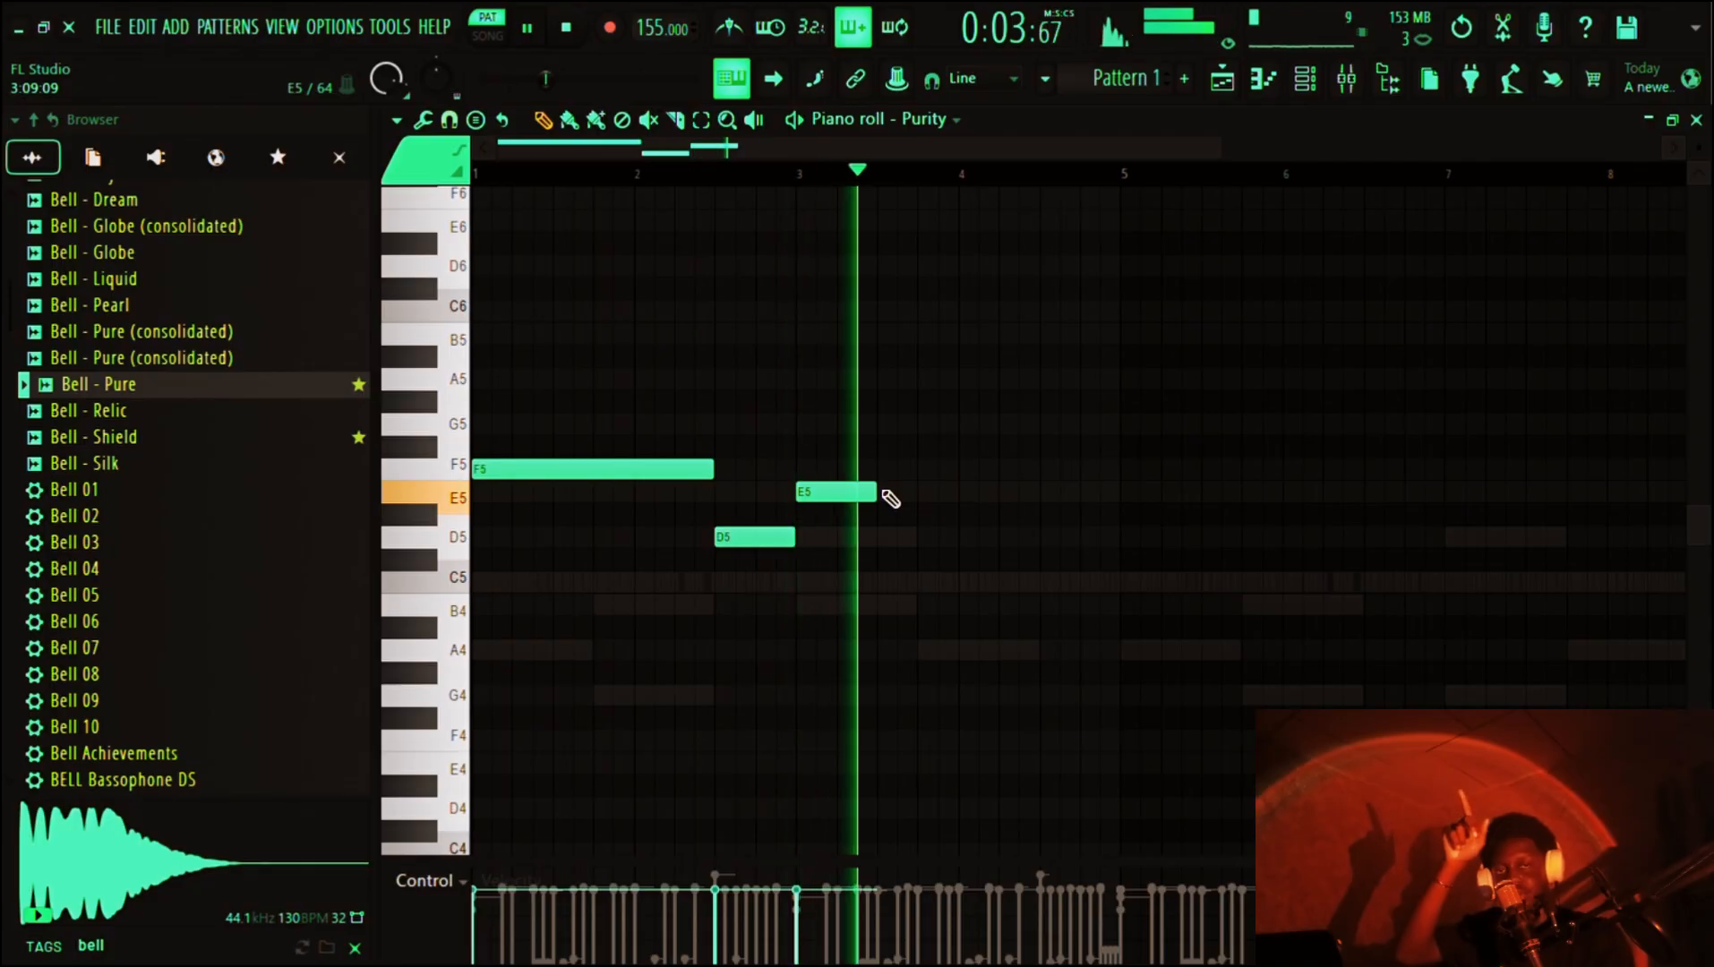
key(space)
drag(892, 499, 1057, 500)
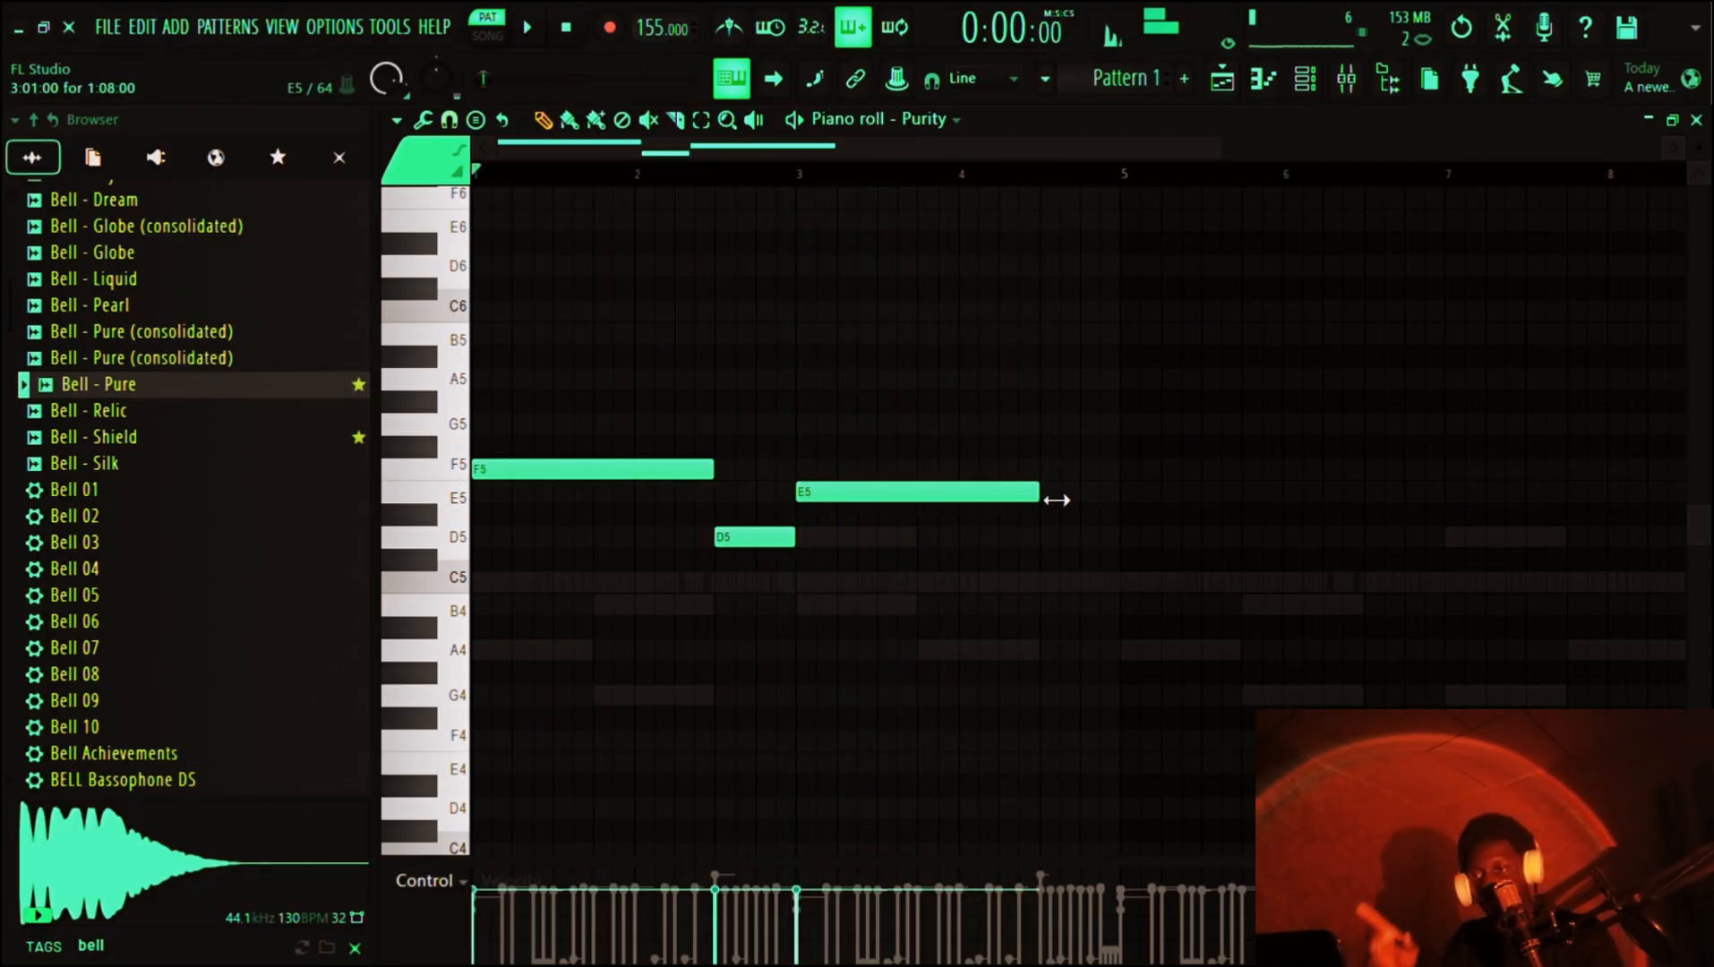
- Add an 8-step G5 note after the E5 note, ending at bar 5, and play the four-bar Purity phrase
click(1053, 426)
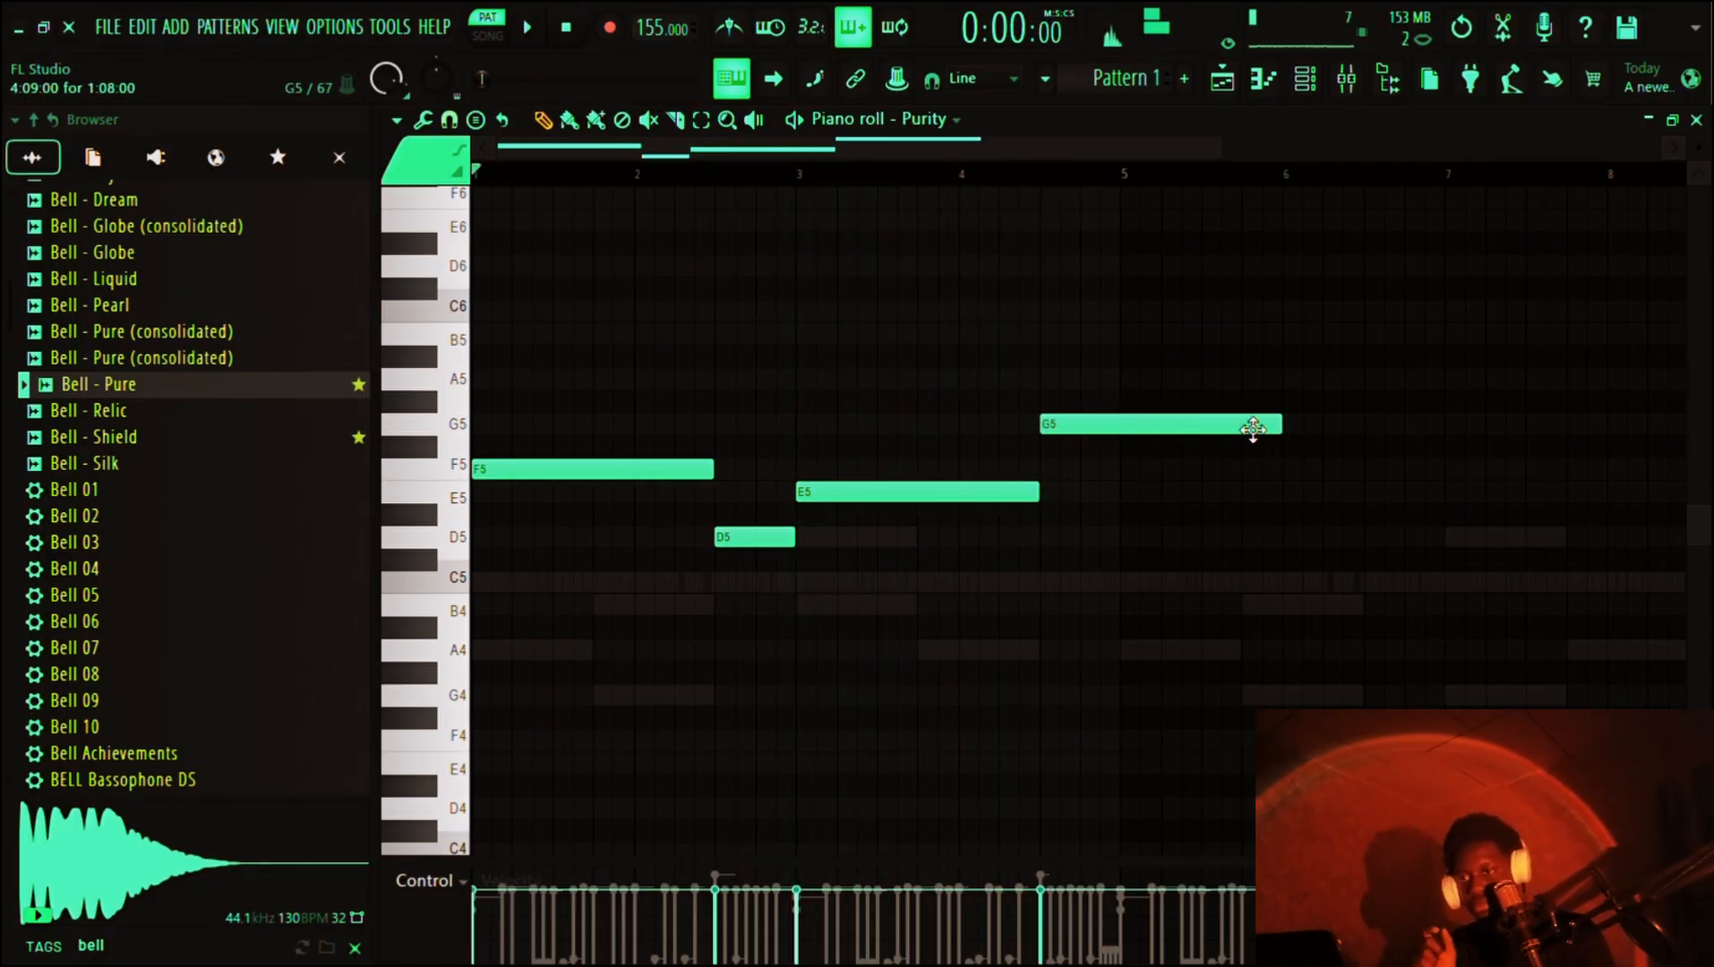
drag(1290, 435, 1134, 407)
scroll(1128, 410, down, 1)
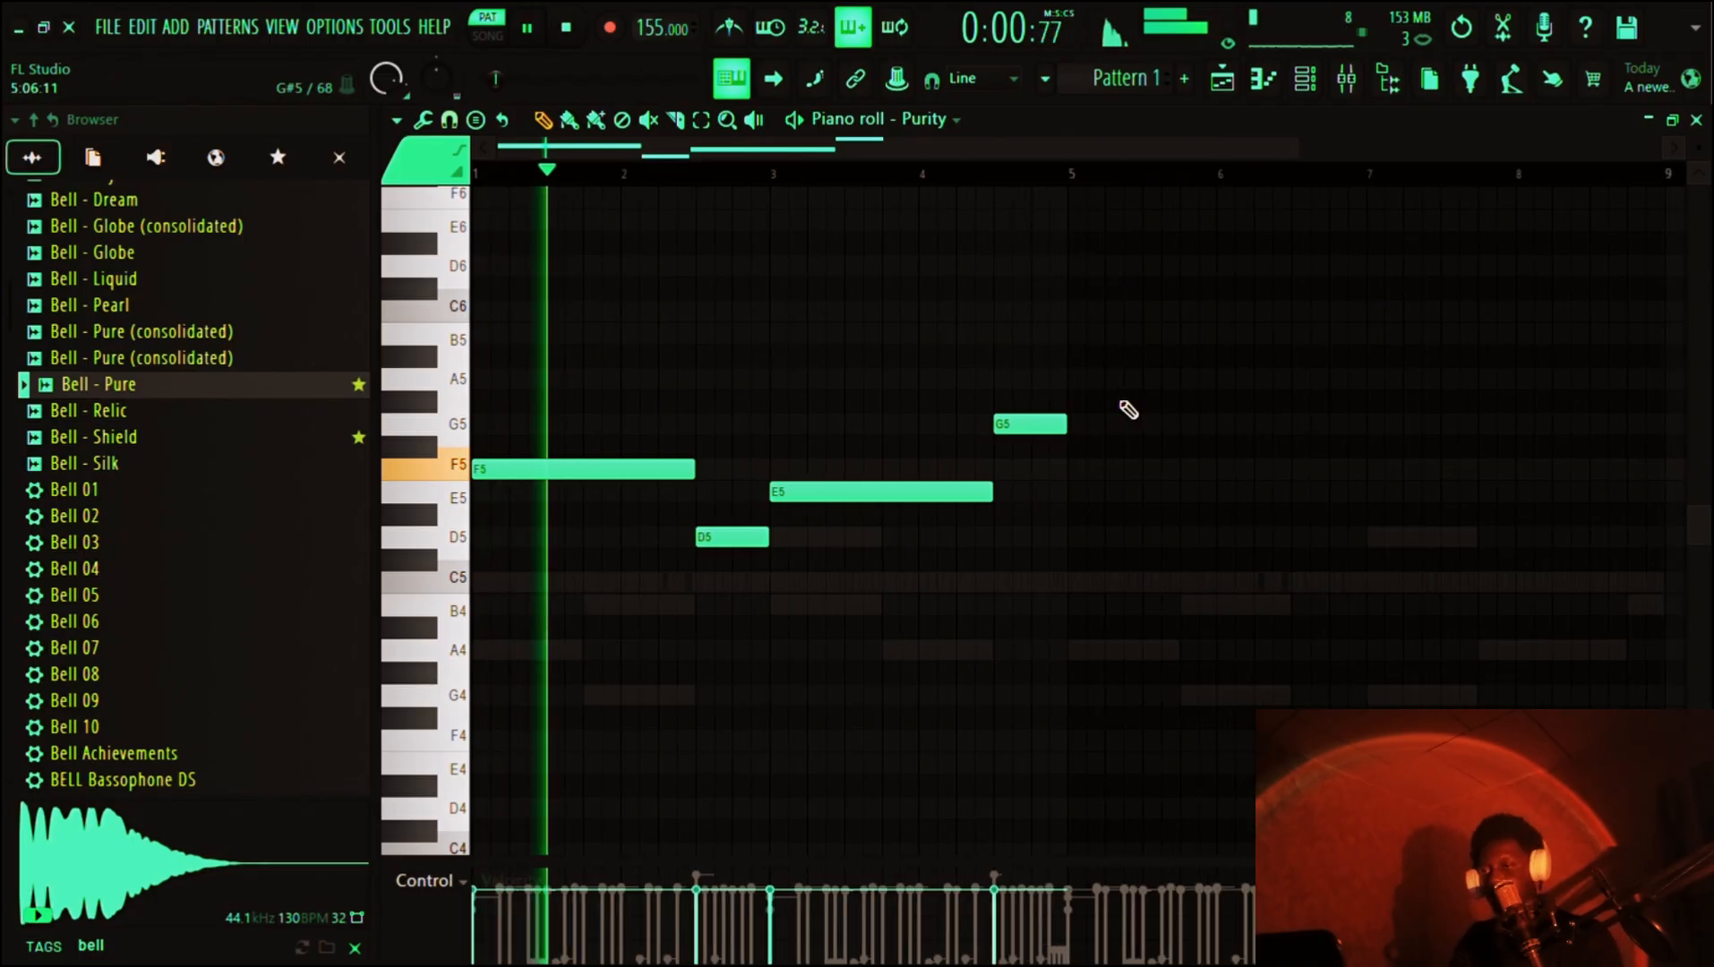
click(1032, 537)
right_click(1080, 556)
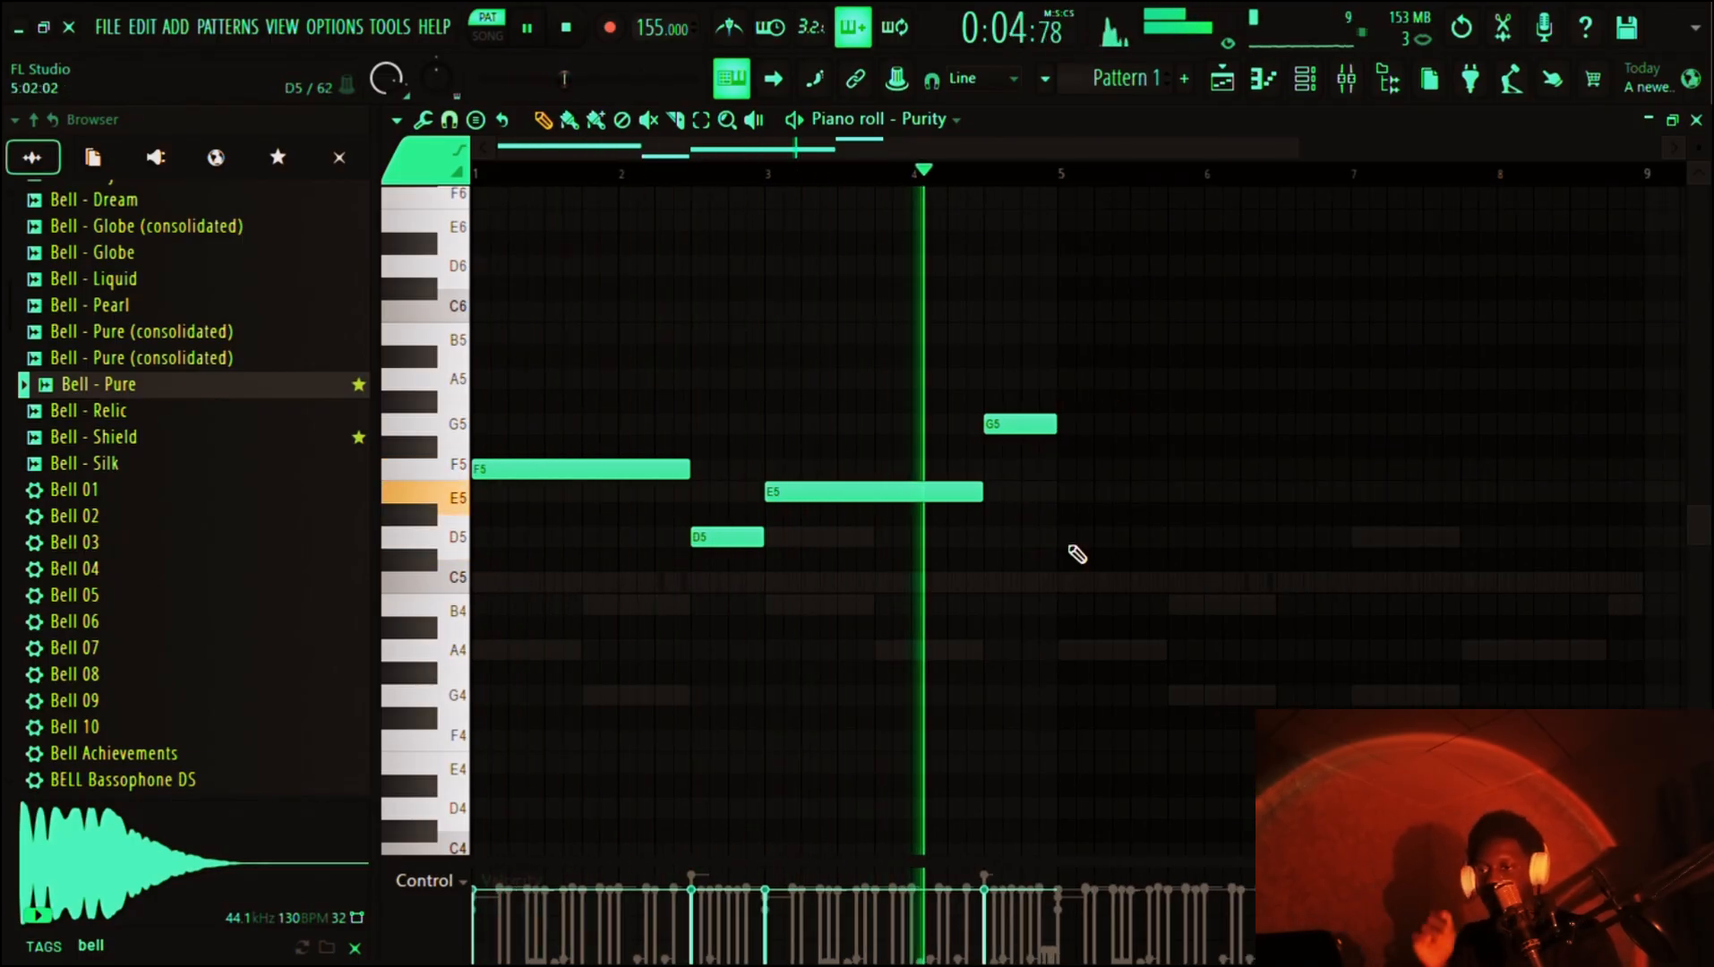
key(space)
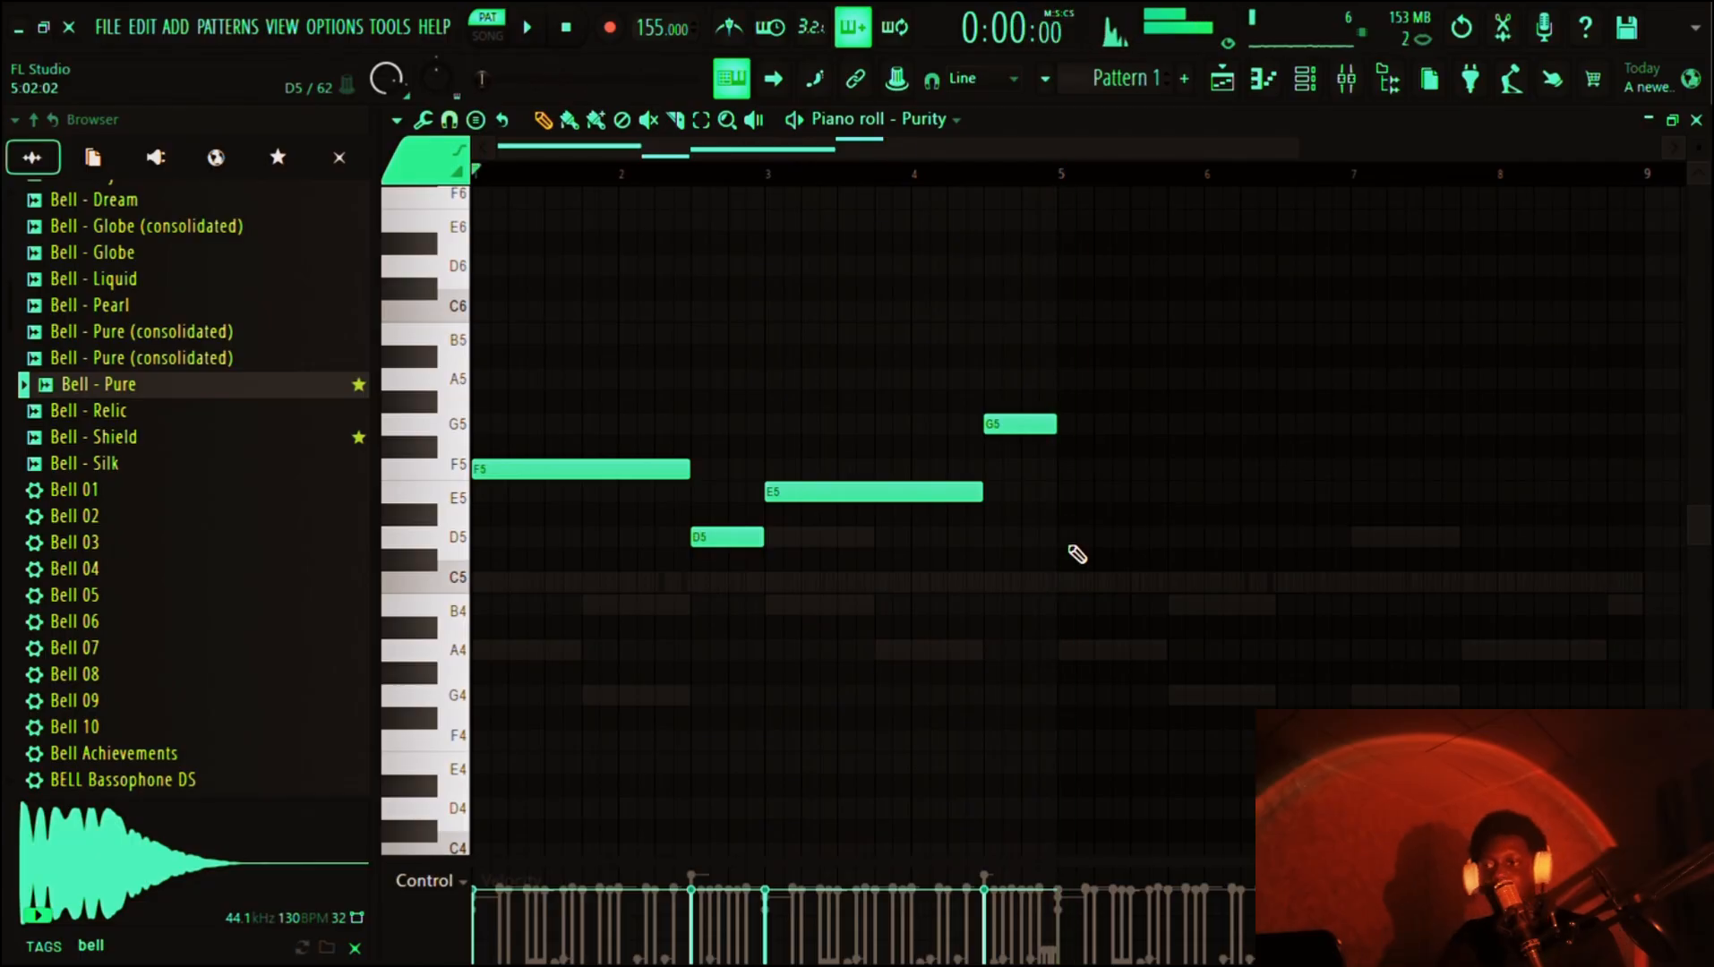
- Duplicate the Purity phrase into bars 5 to 8, play across the join, and swap the copied D5 and G5 pitches
key(ctrl+b)
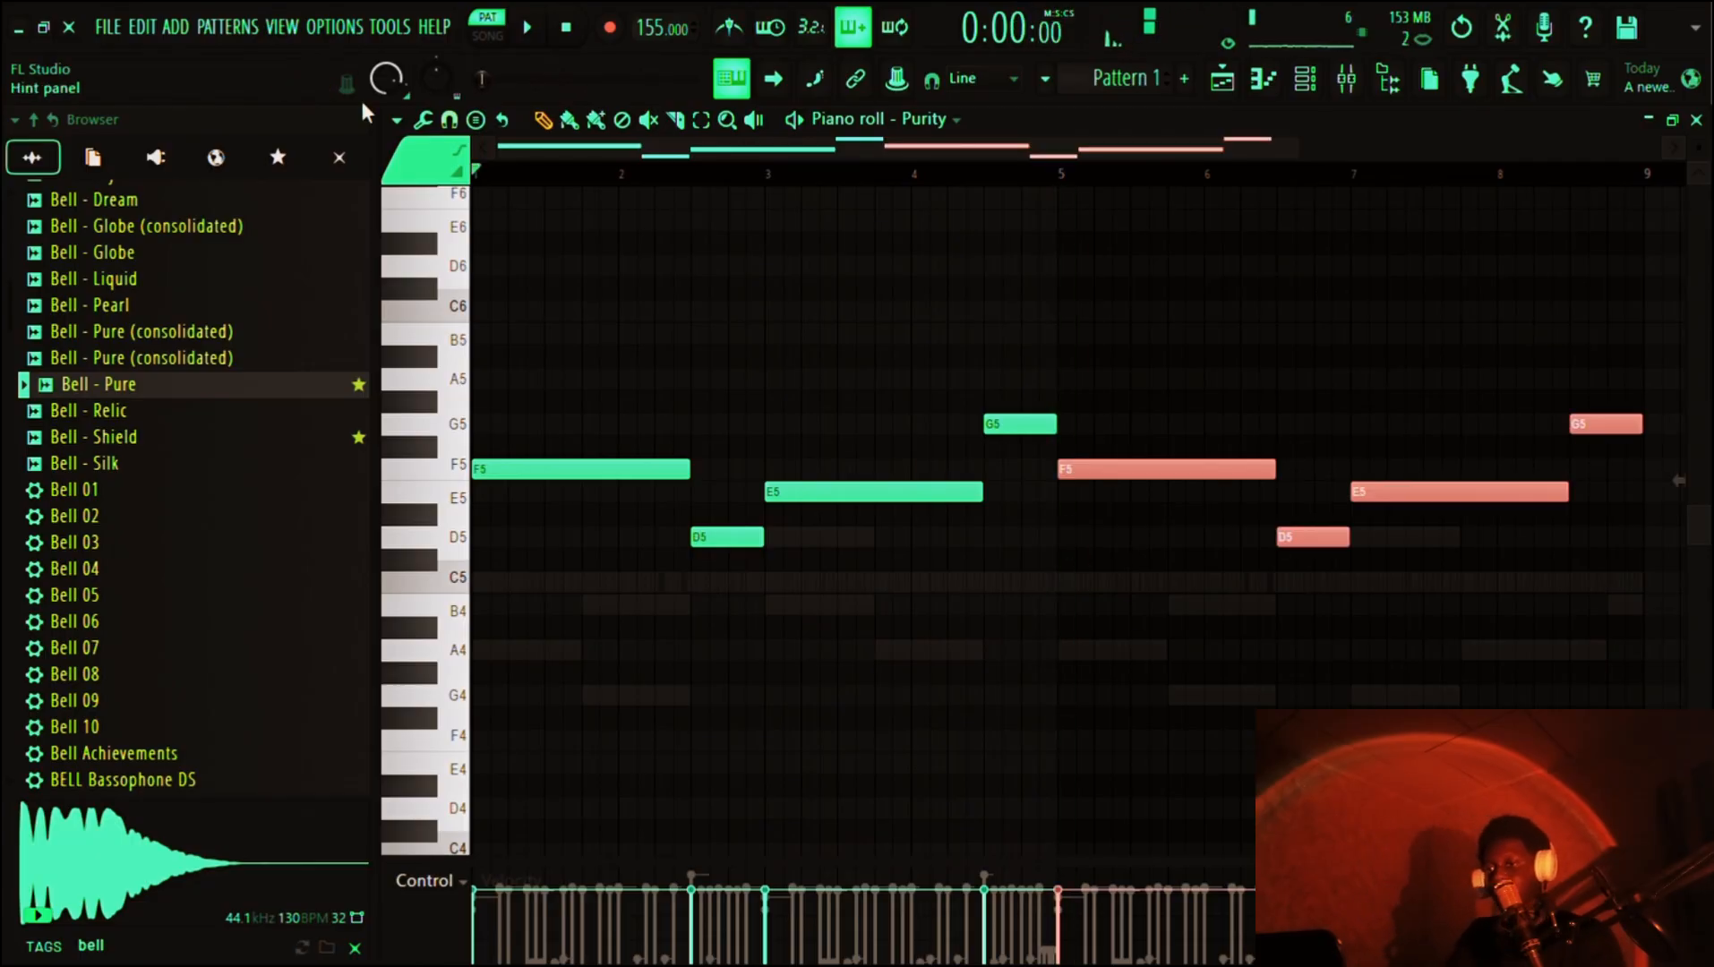
scroll(950, 286, right, 1)
click(938, 171)
key(space)
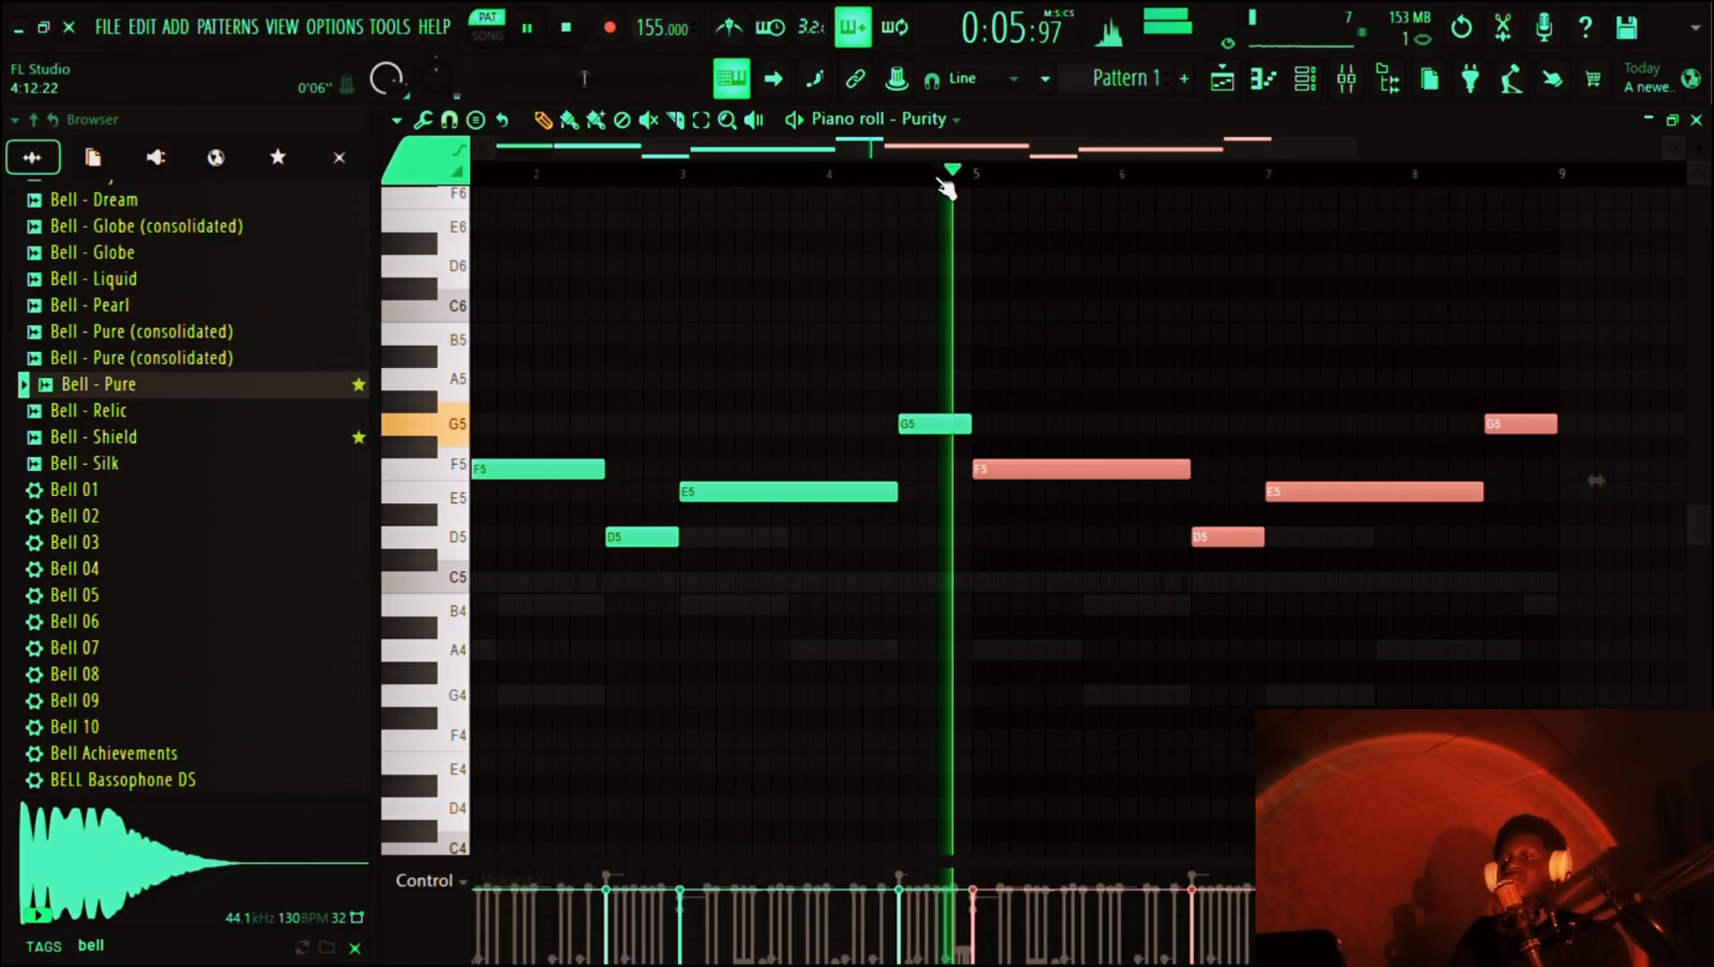
ctrl+click(1070, 341)
scroll(1069, 341, down, 3)
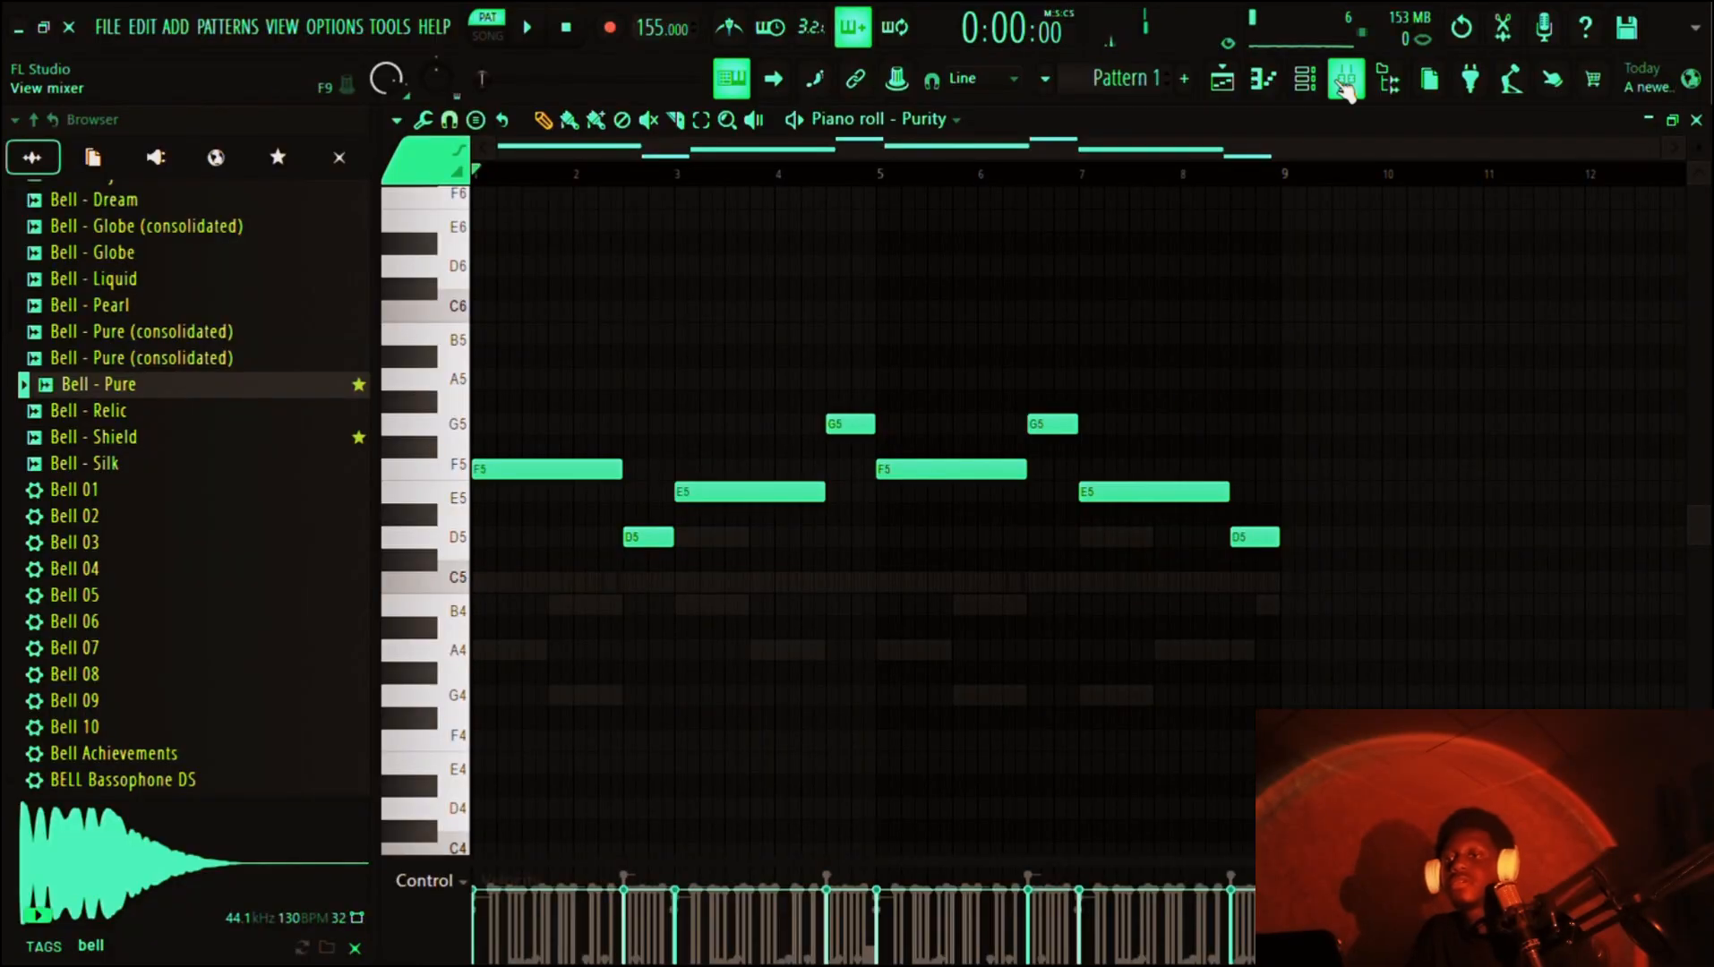
- Delete the F4 note at bar 1 of Purity #2 and audition played notes over the running pattern
click(1346, 81)
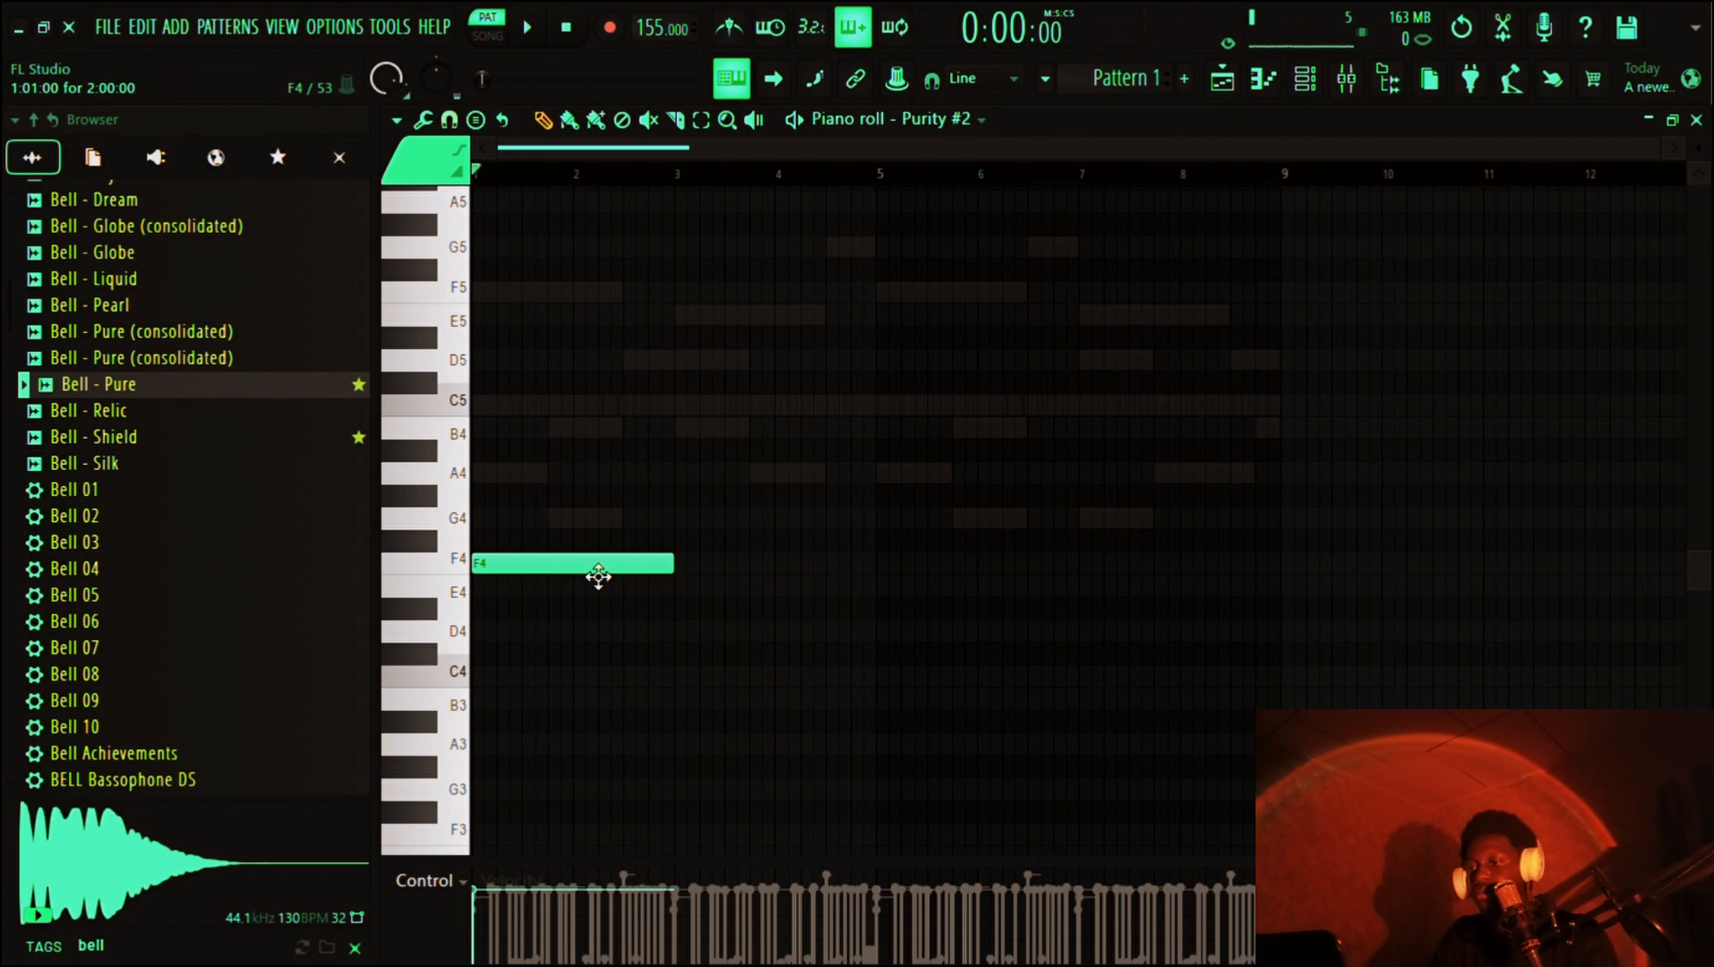
right_click(587, 566)
key(space)
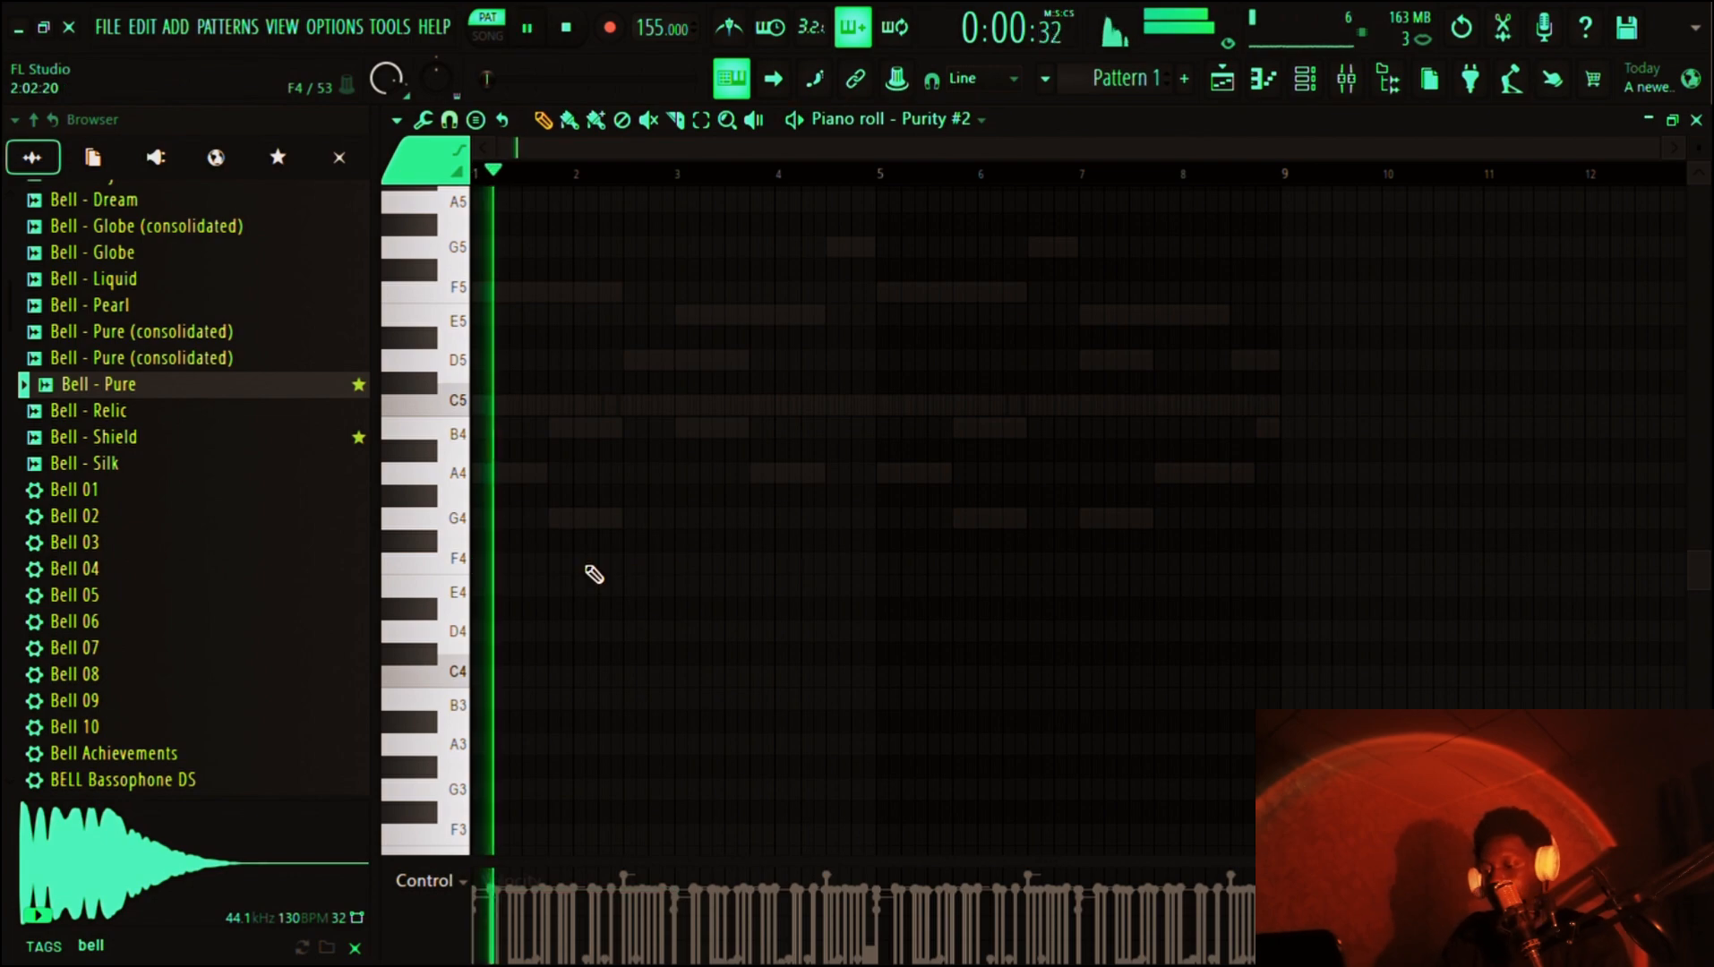
key(z)
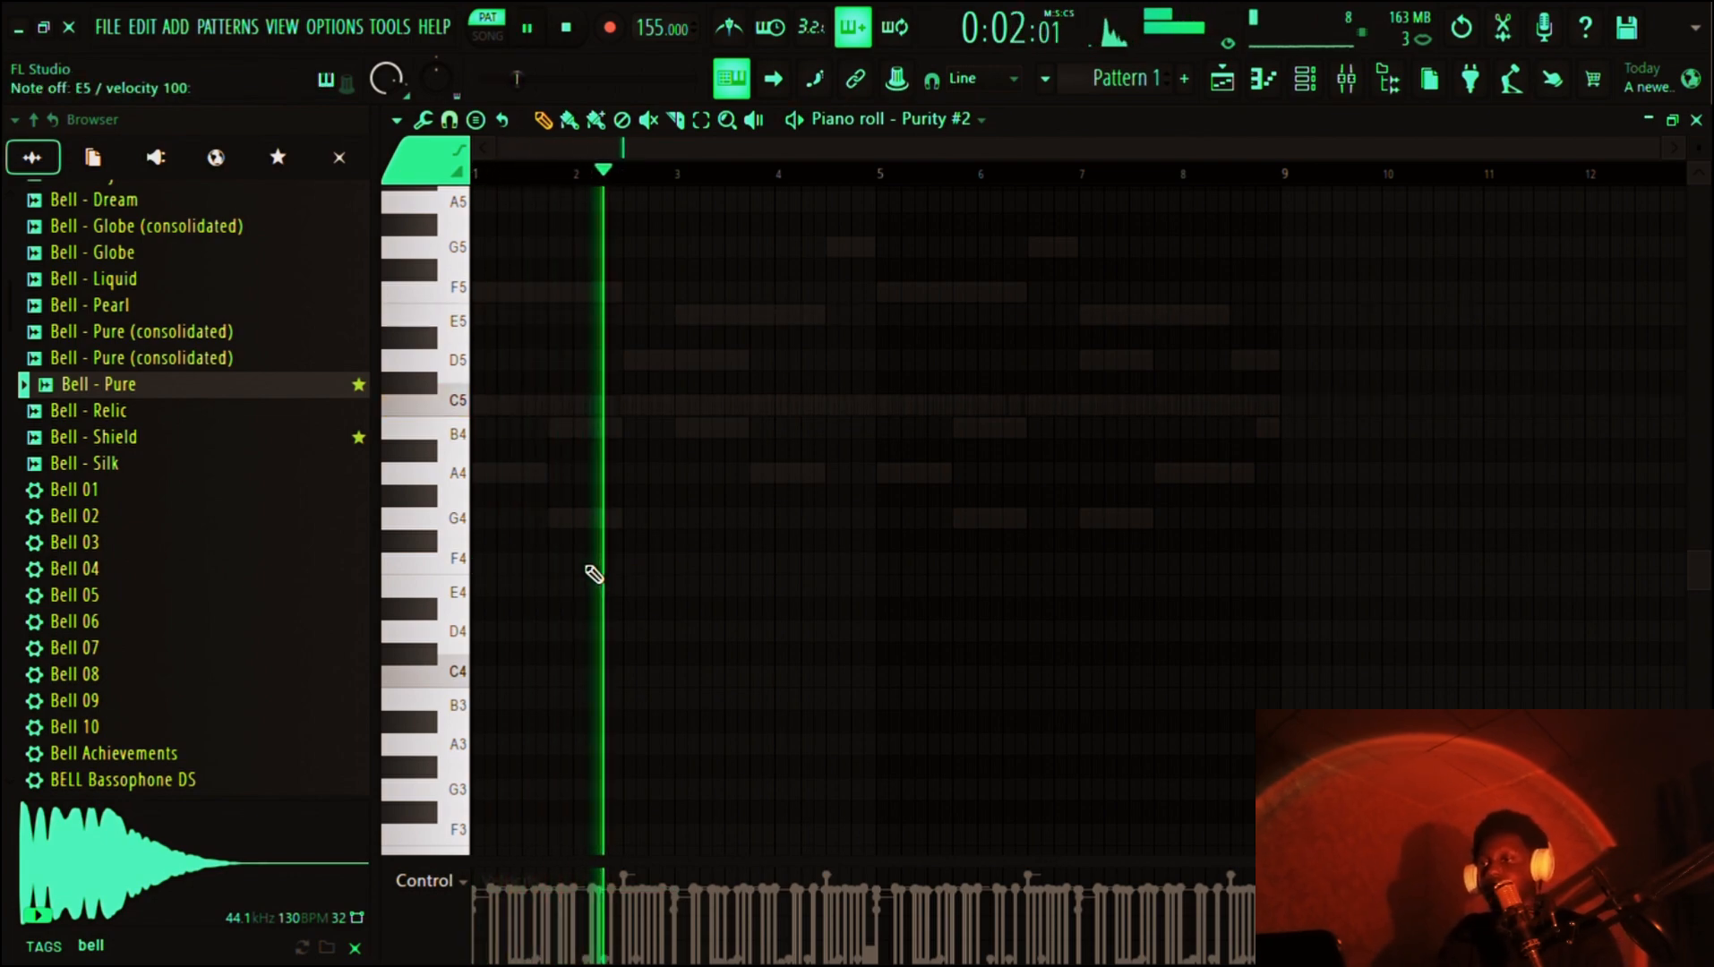
key(space)
- Draw a C5 note at the start of bar 1 in Purity #2, shorten it to about a quarter bar, and play the pattern
click(516, 405)
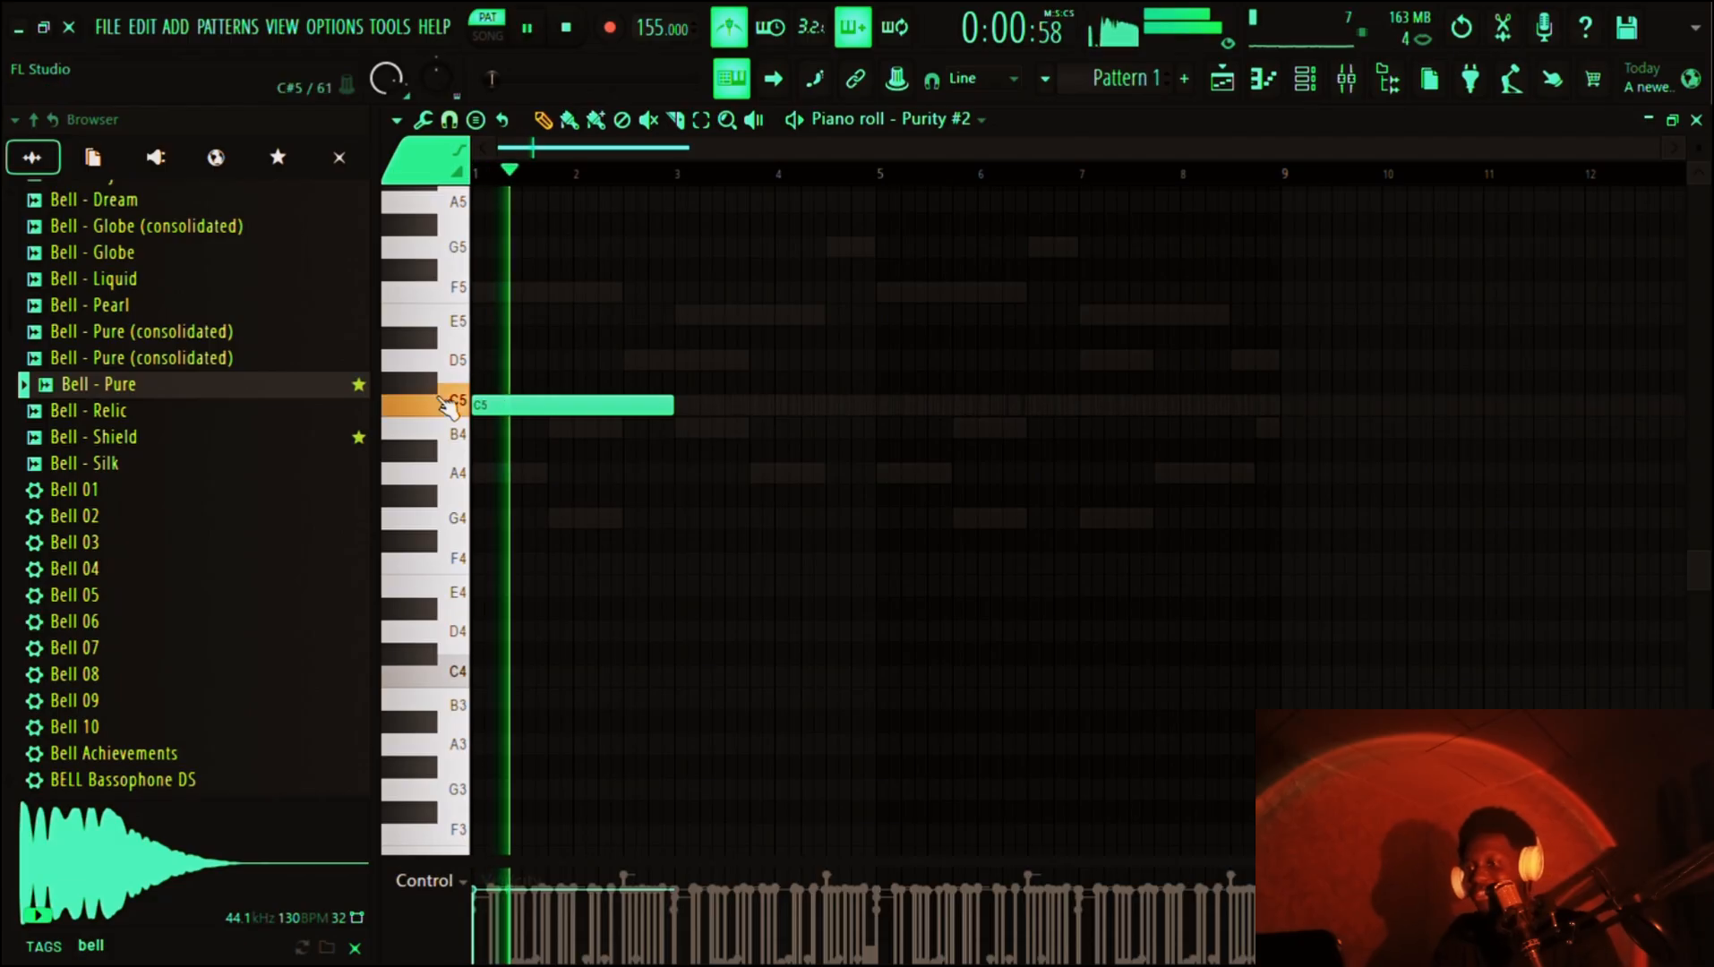
key(space)
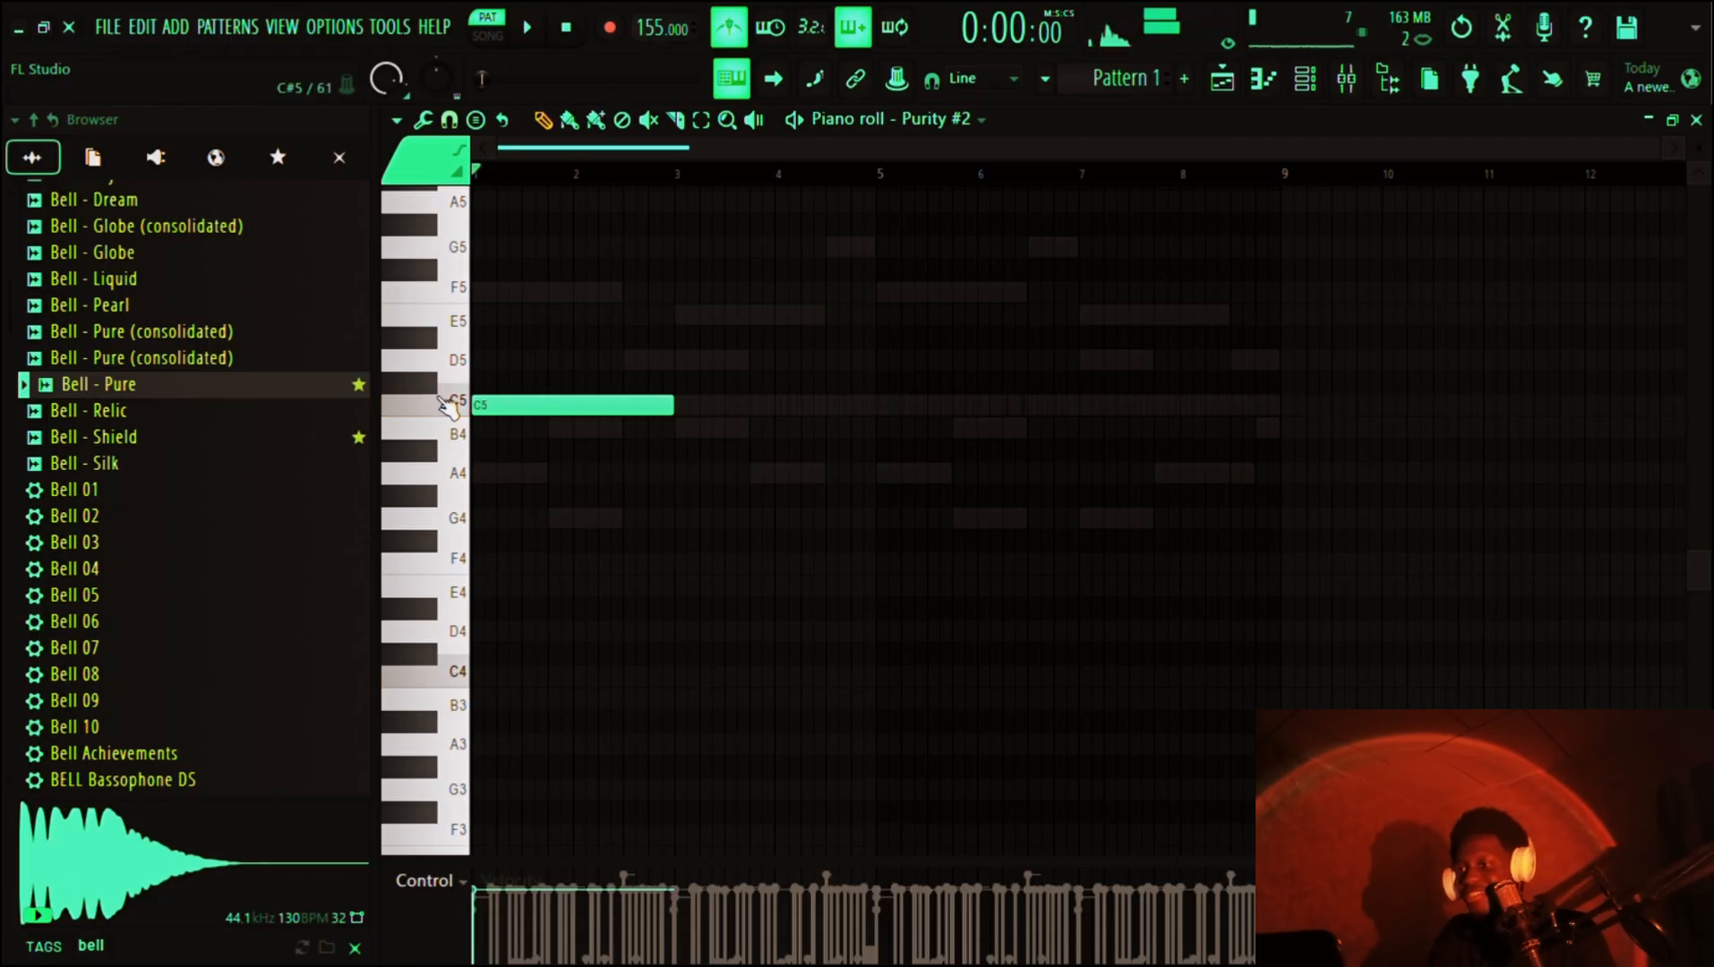
drag(674, 405, 501, 418)
key(space)
key(space)
- Play the full eight-bar Purity #2 melody from the start and check its channel in the channel rack
key(space)
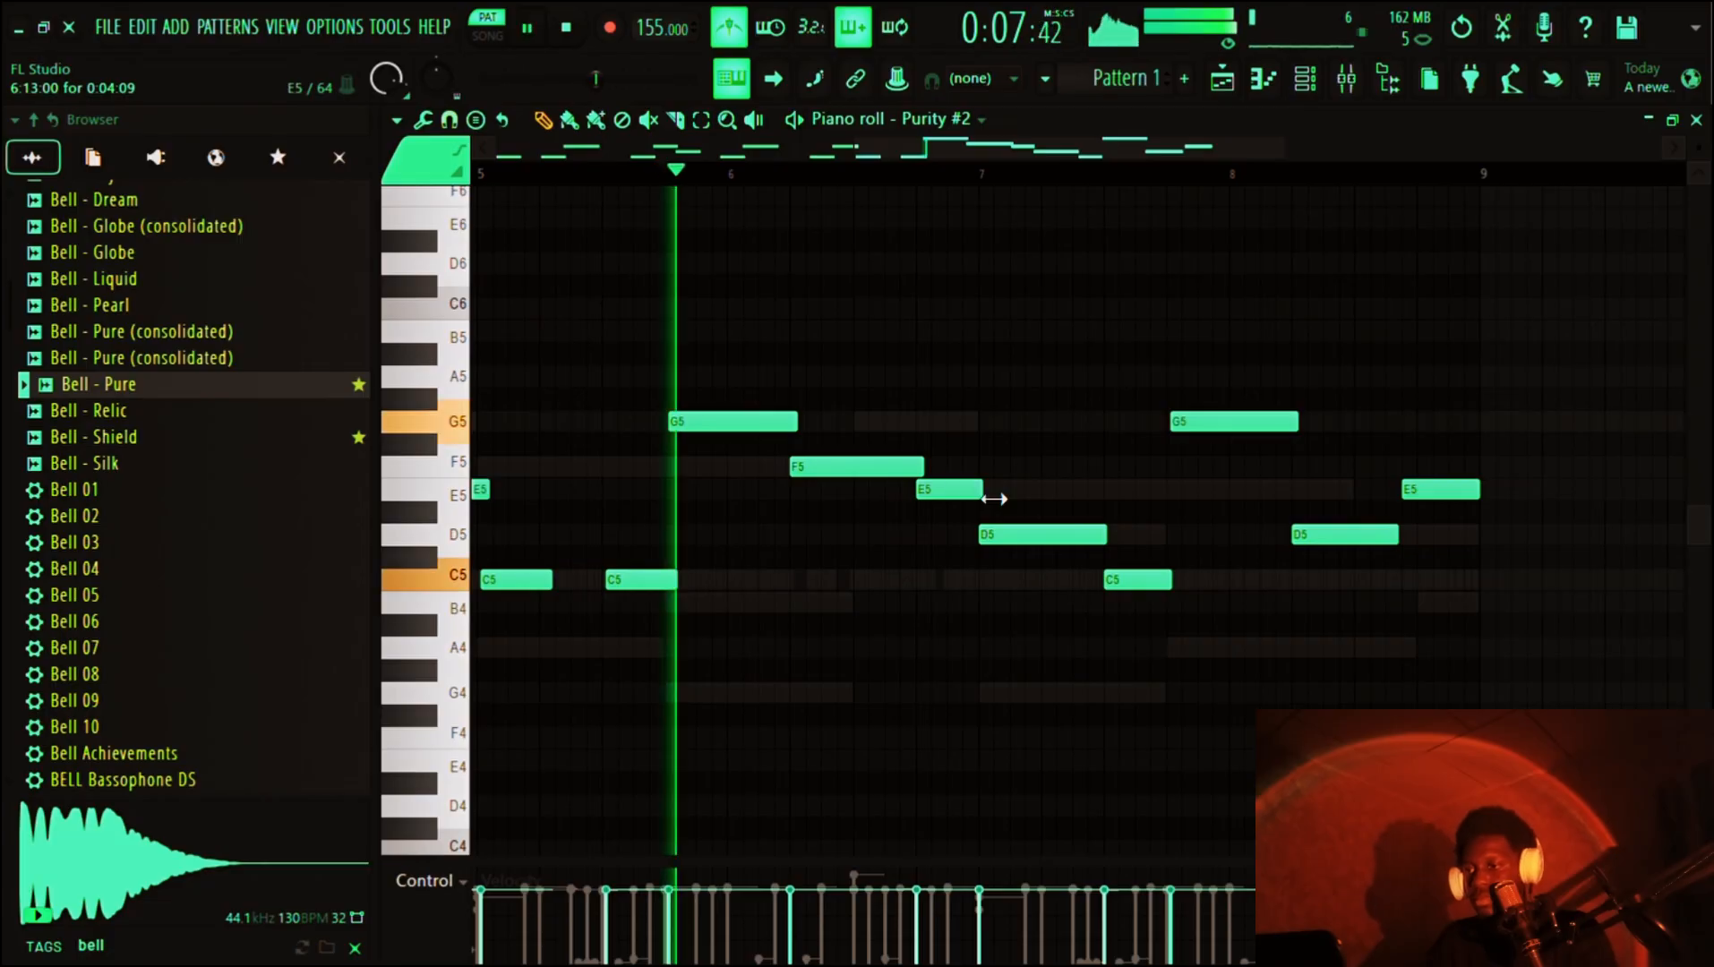
key(space)
key(space)
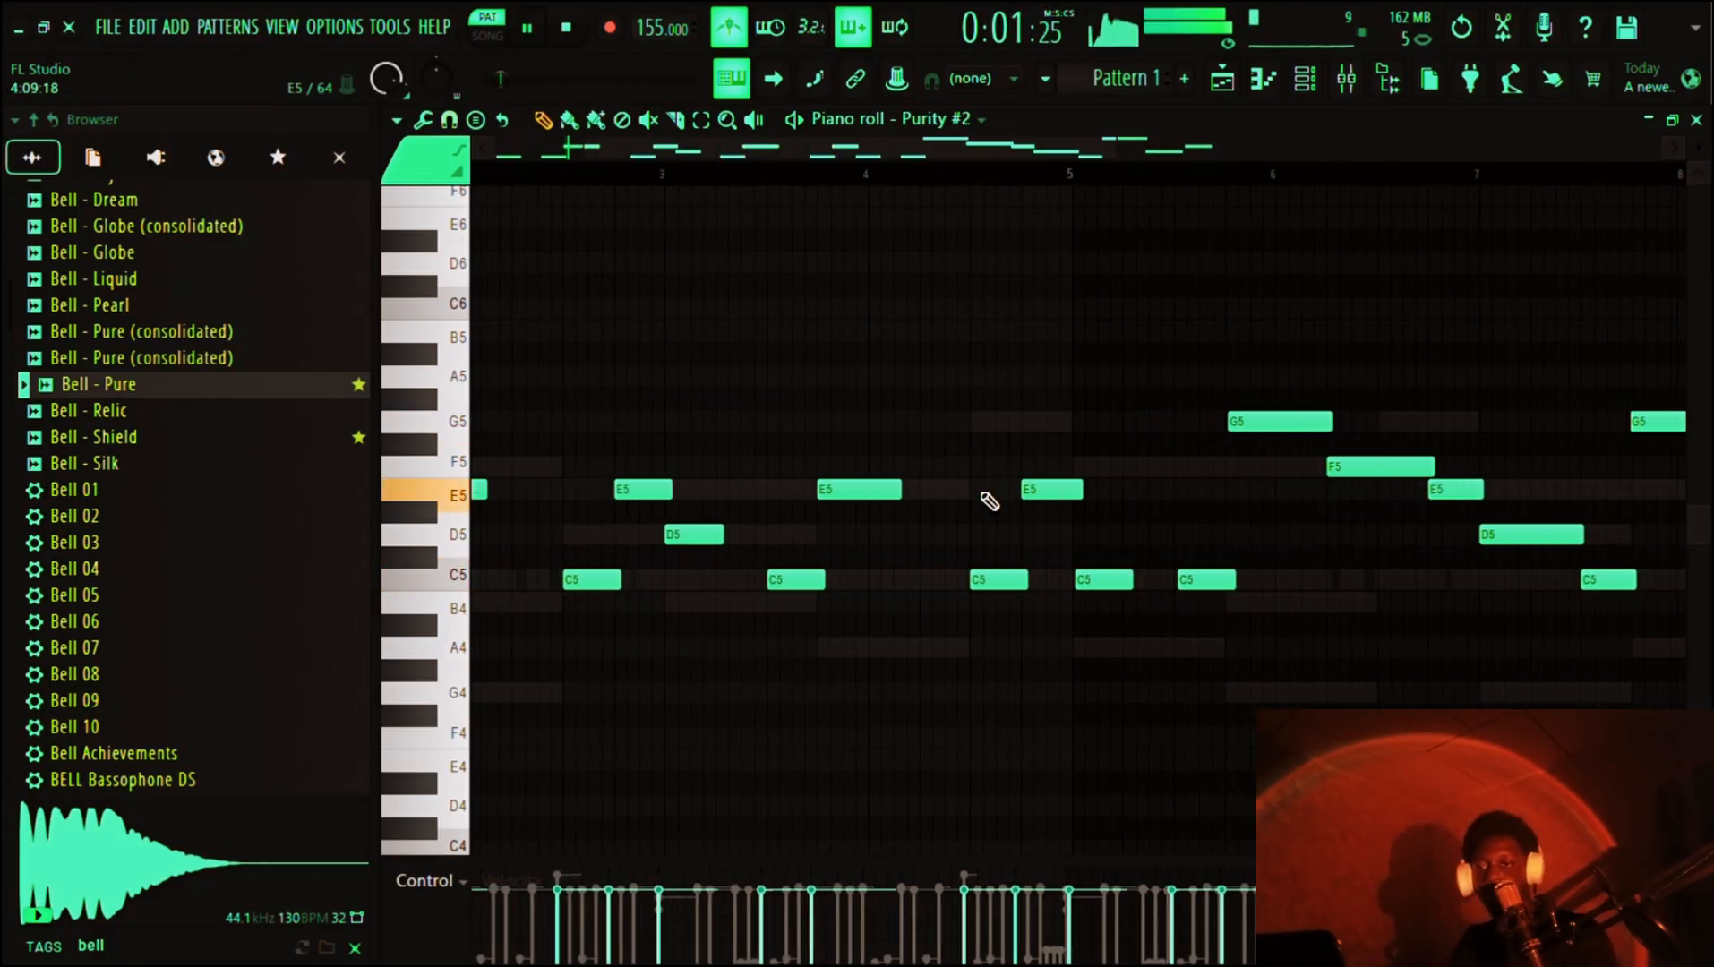
scroll(989, 501, down, 5)
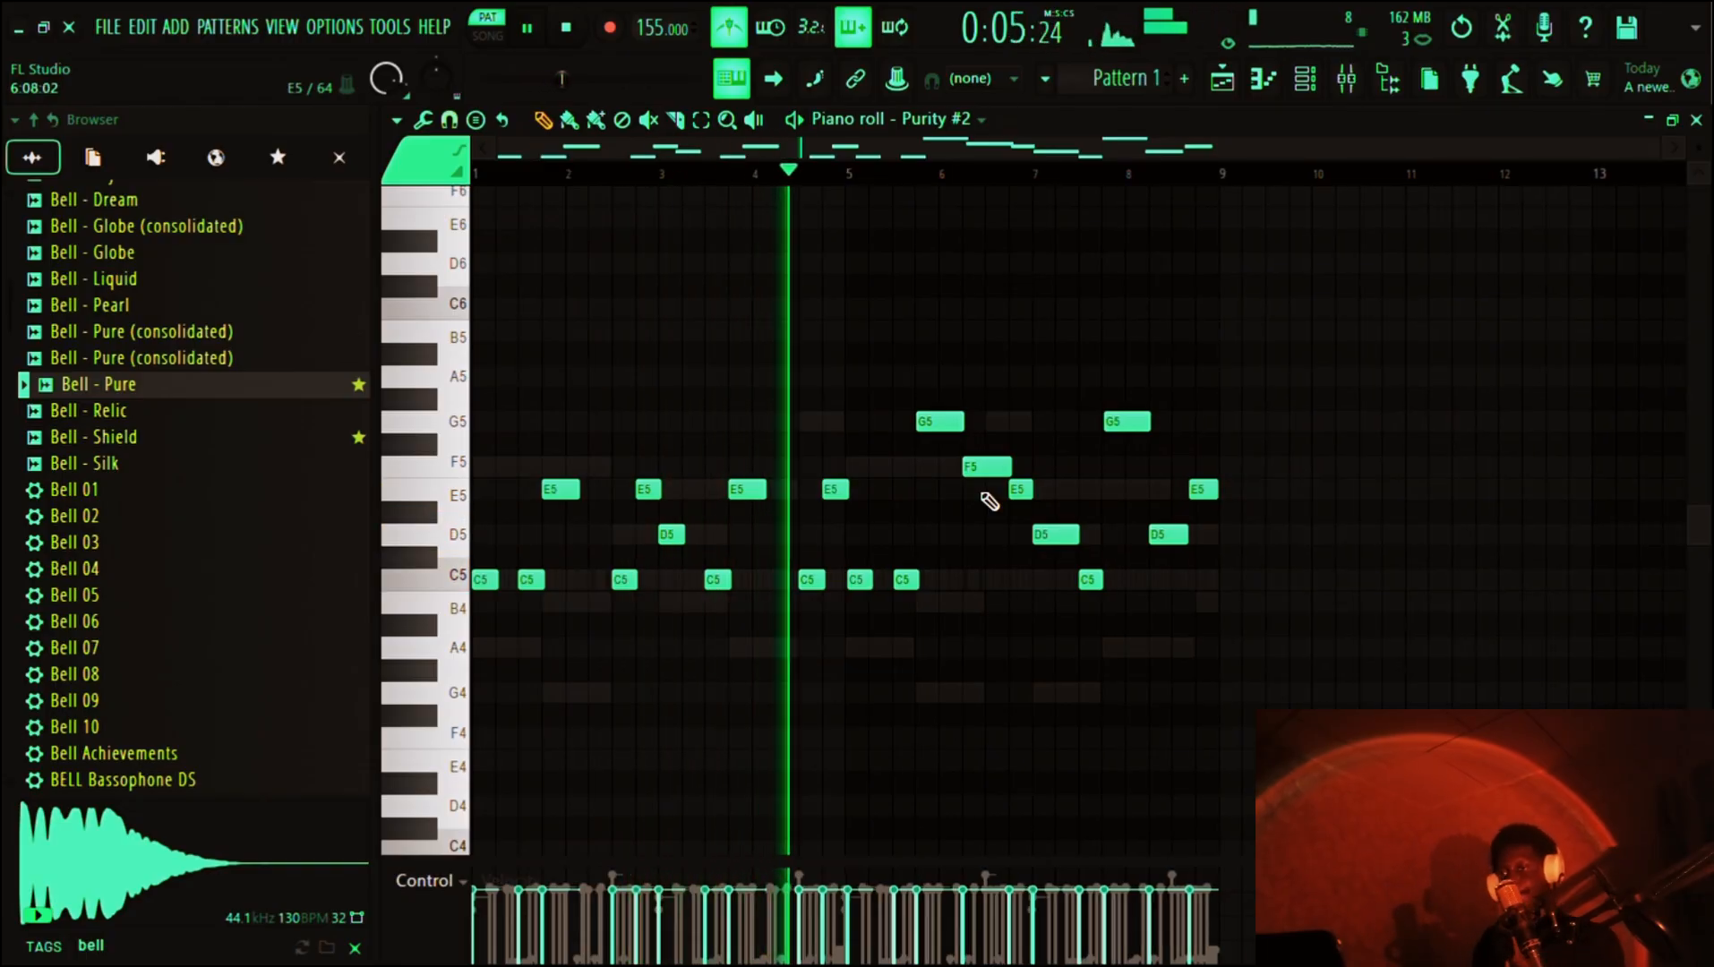
click(1323, 90)
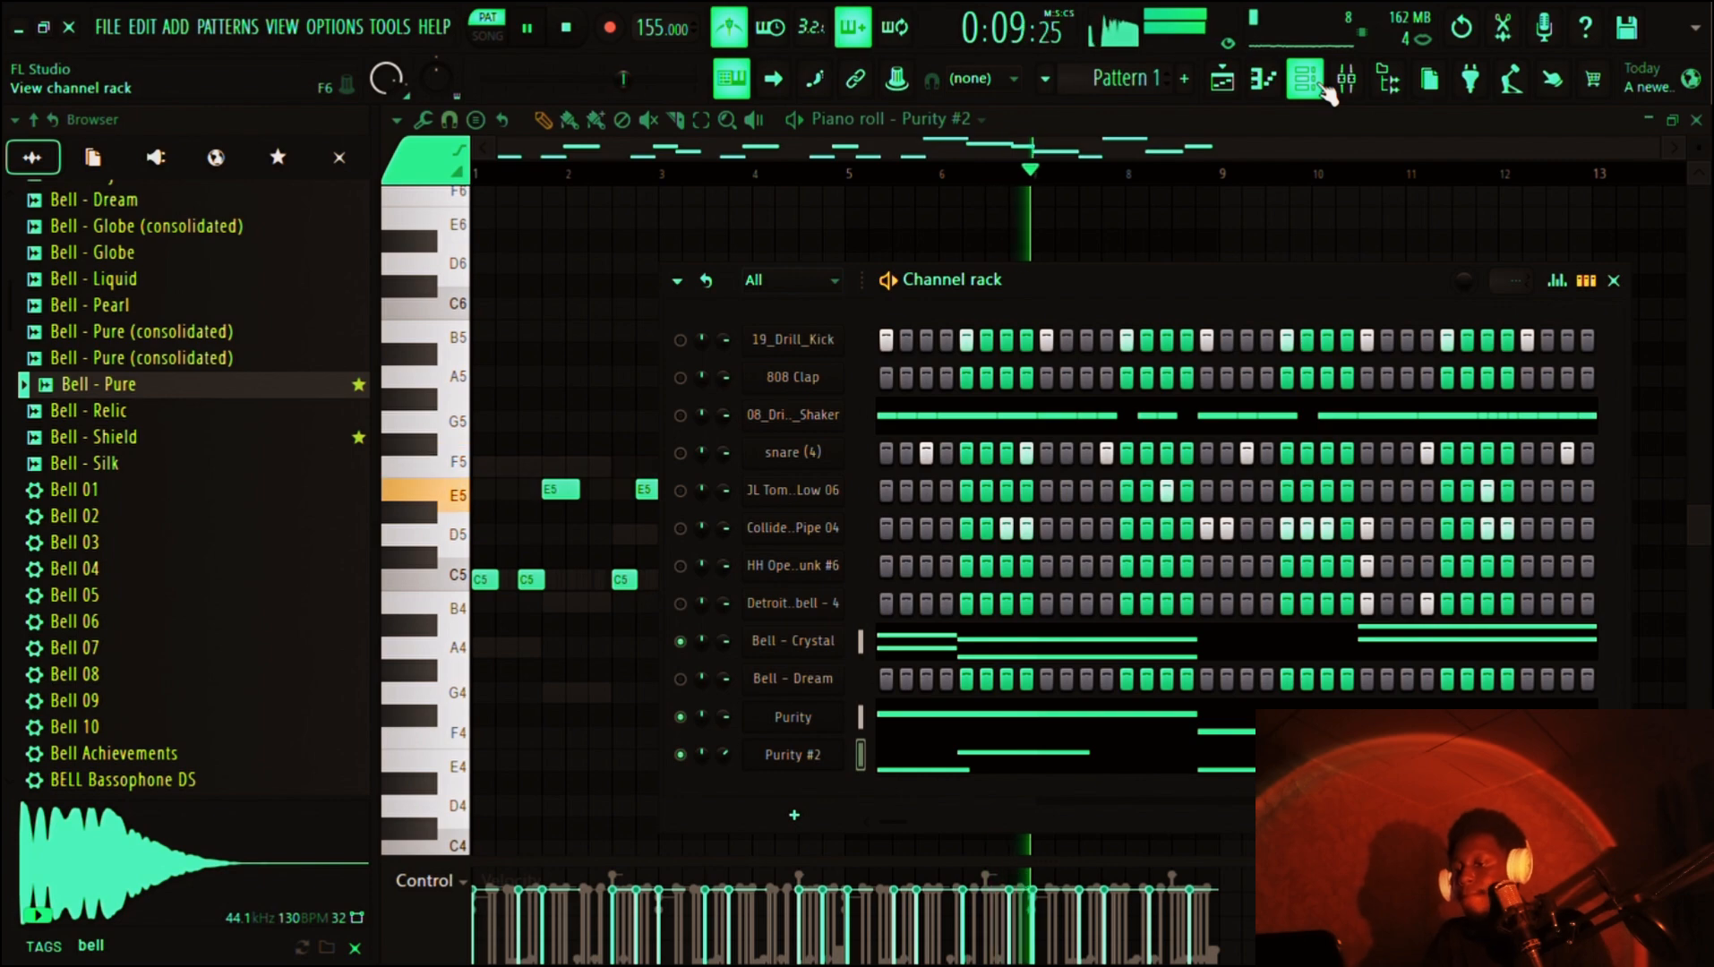
click(1324, 89)
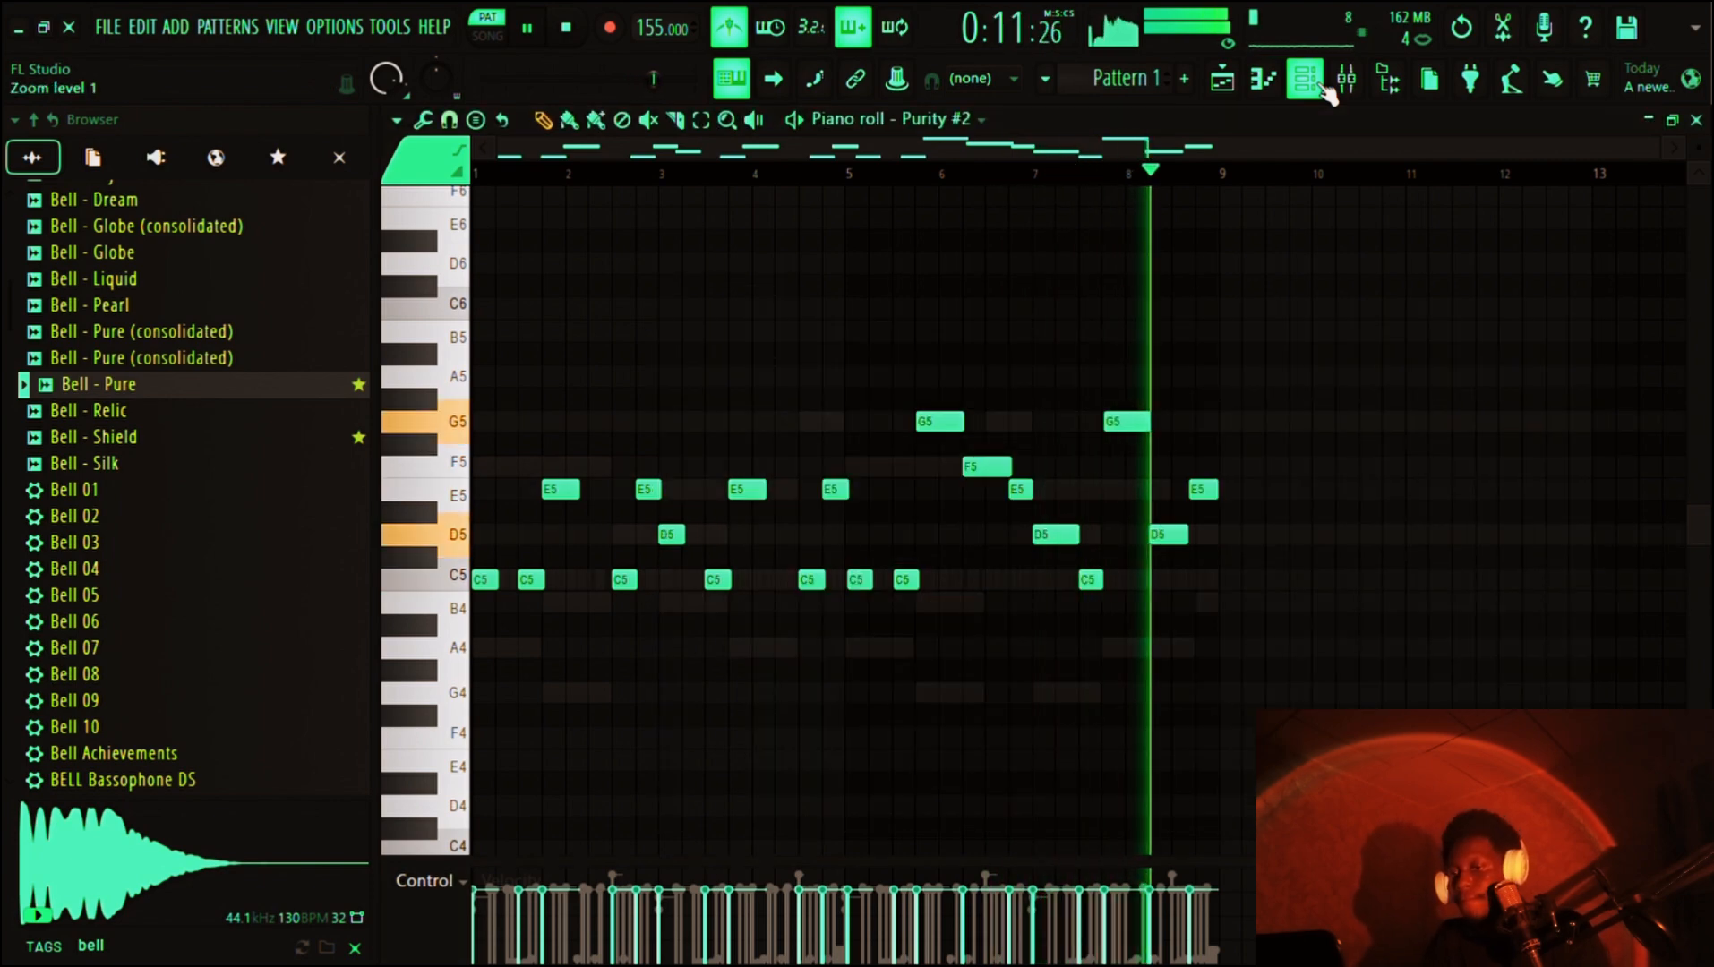
- Open the Bell - Dream piano roll and draw a chord of A4, C5 and F5 at the start of bar 1
key(space)
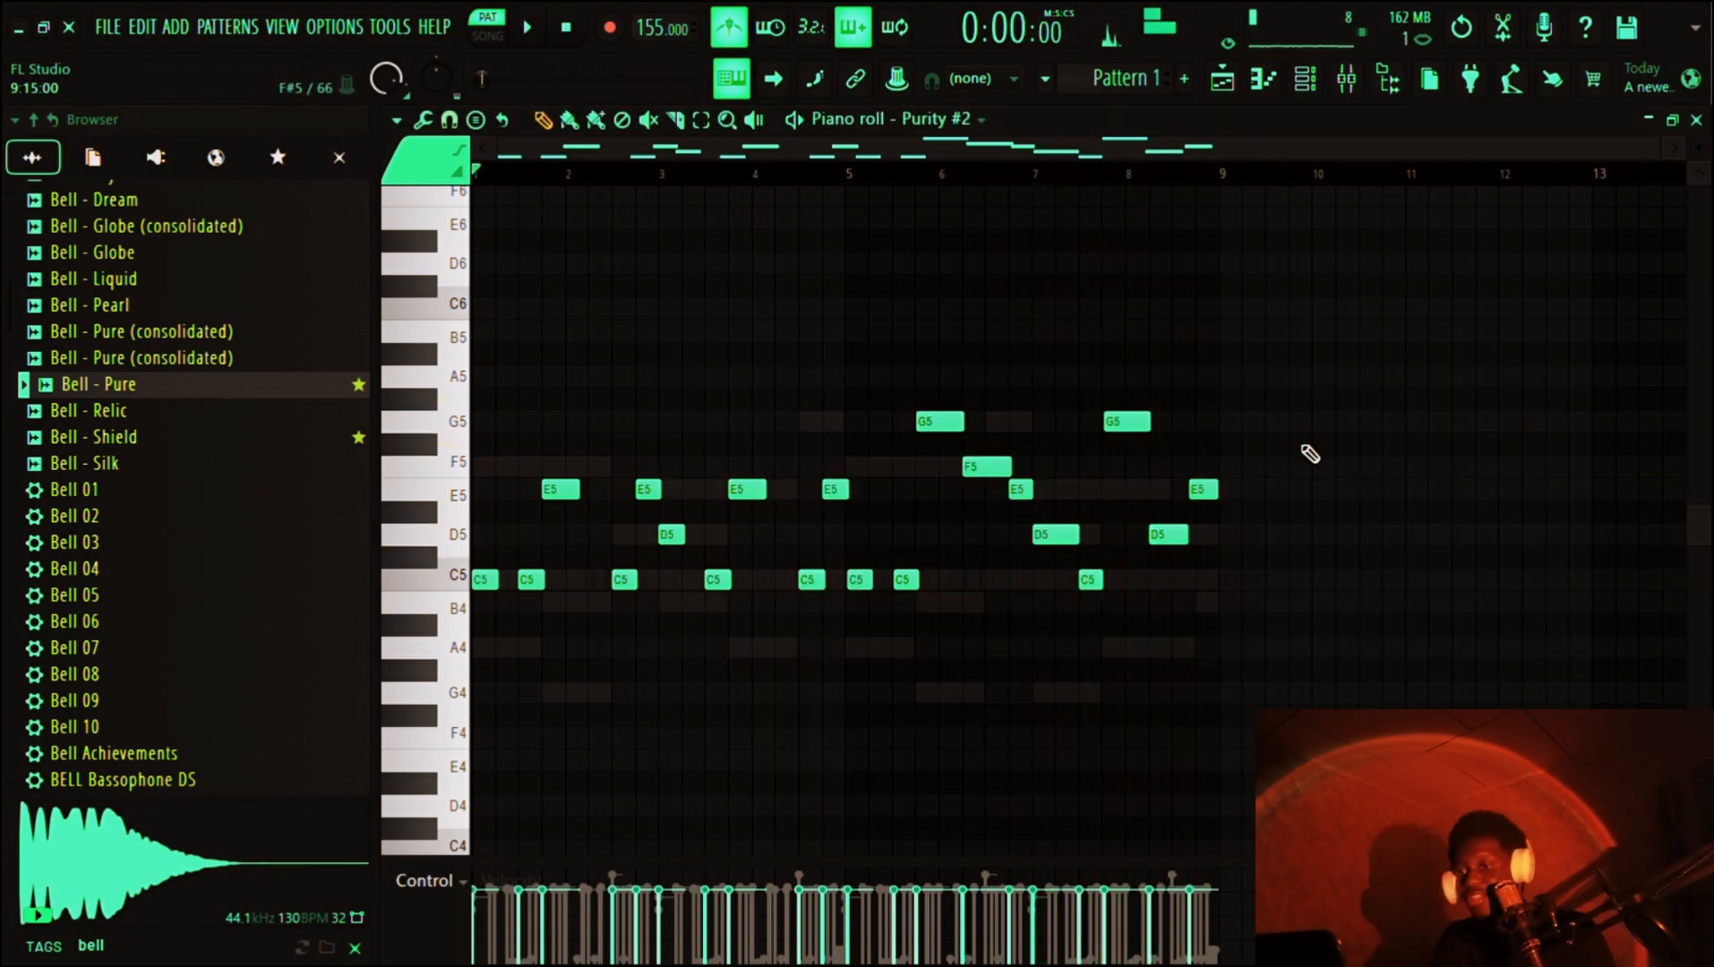
scroll(1308, 452, up, 5)
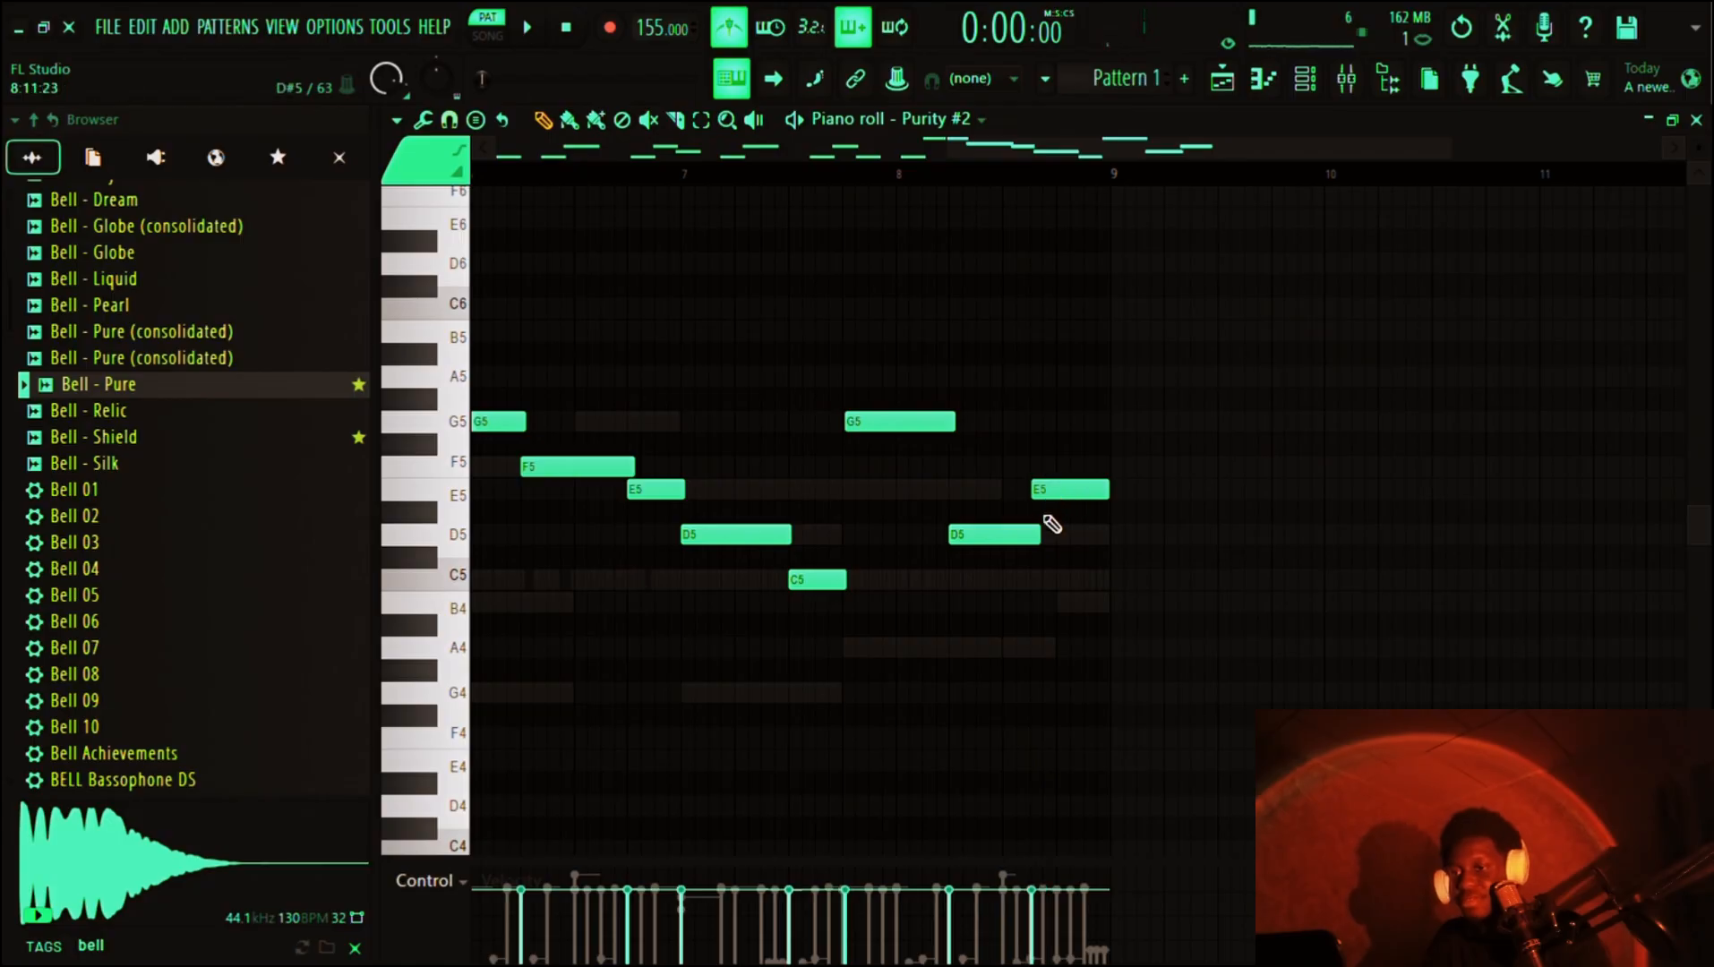
key(F6)
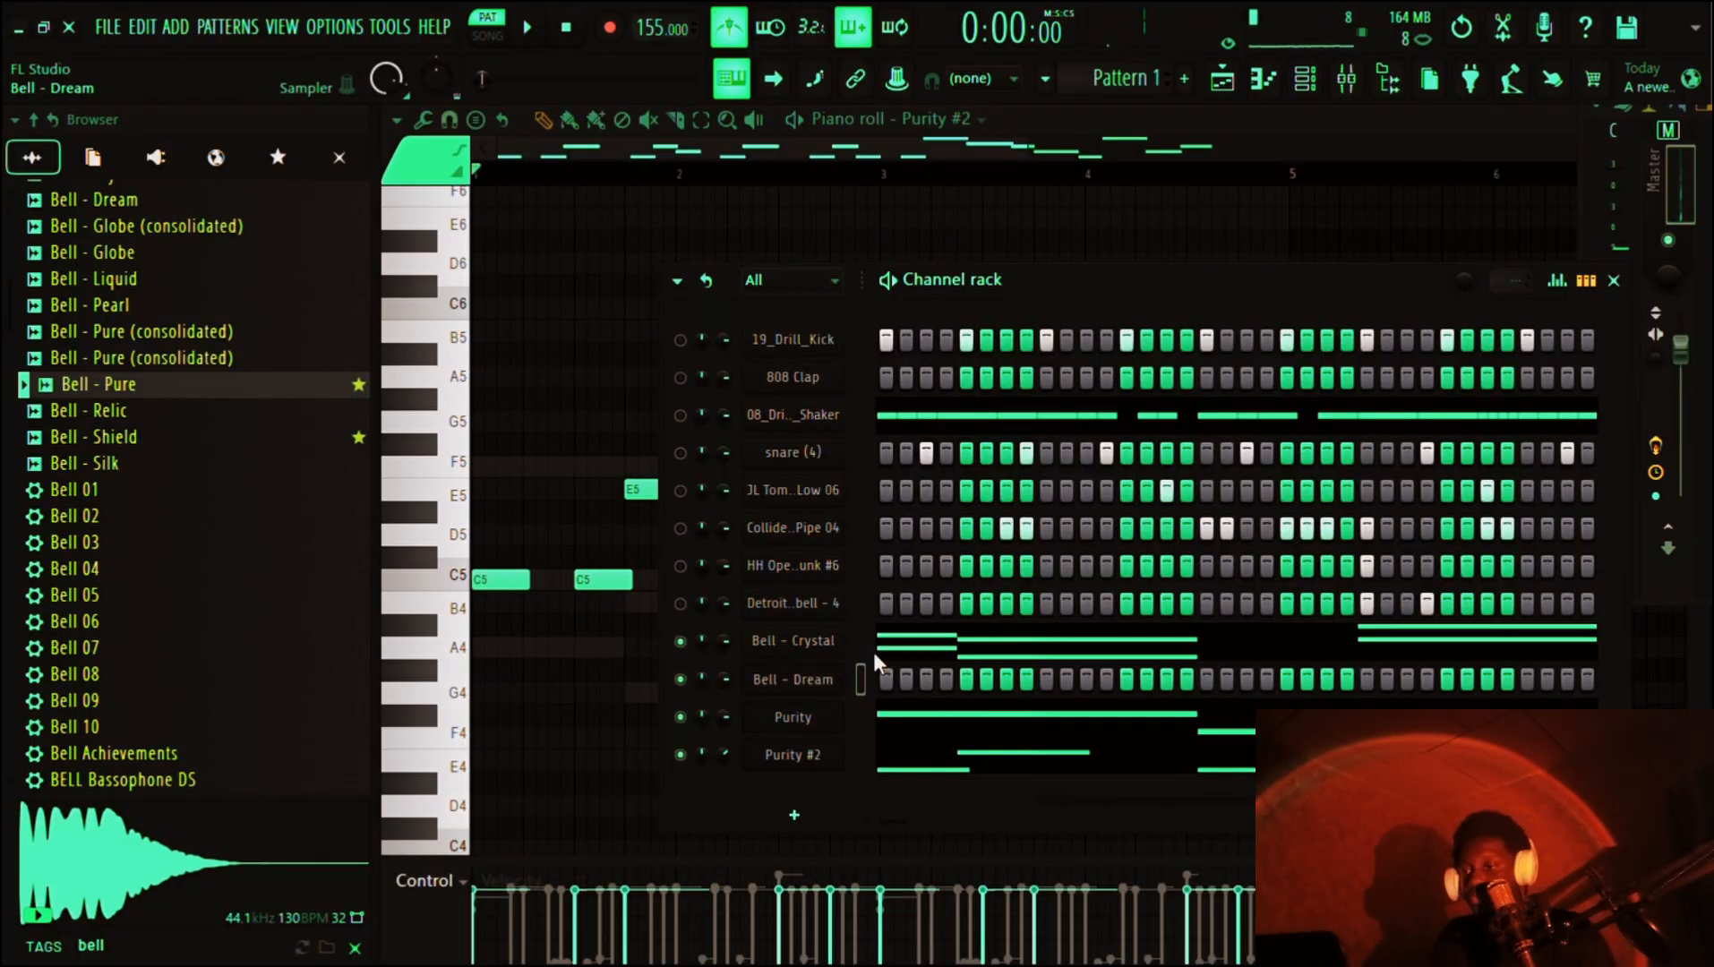
key(F7)
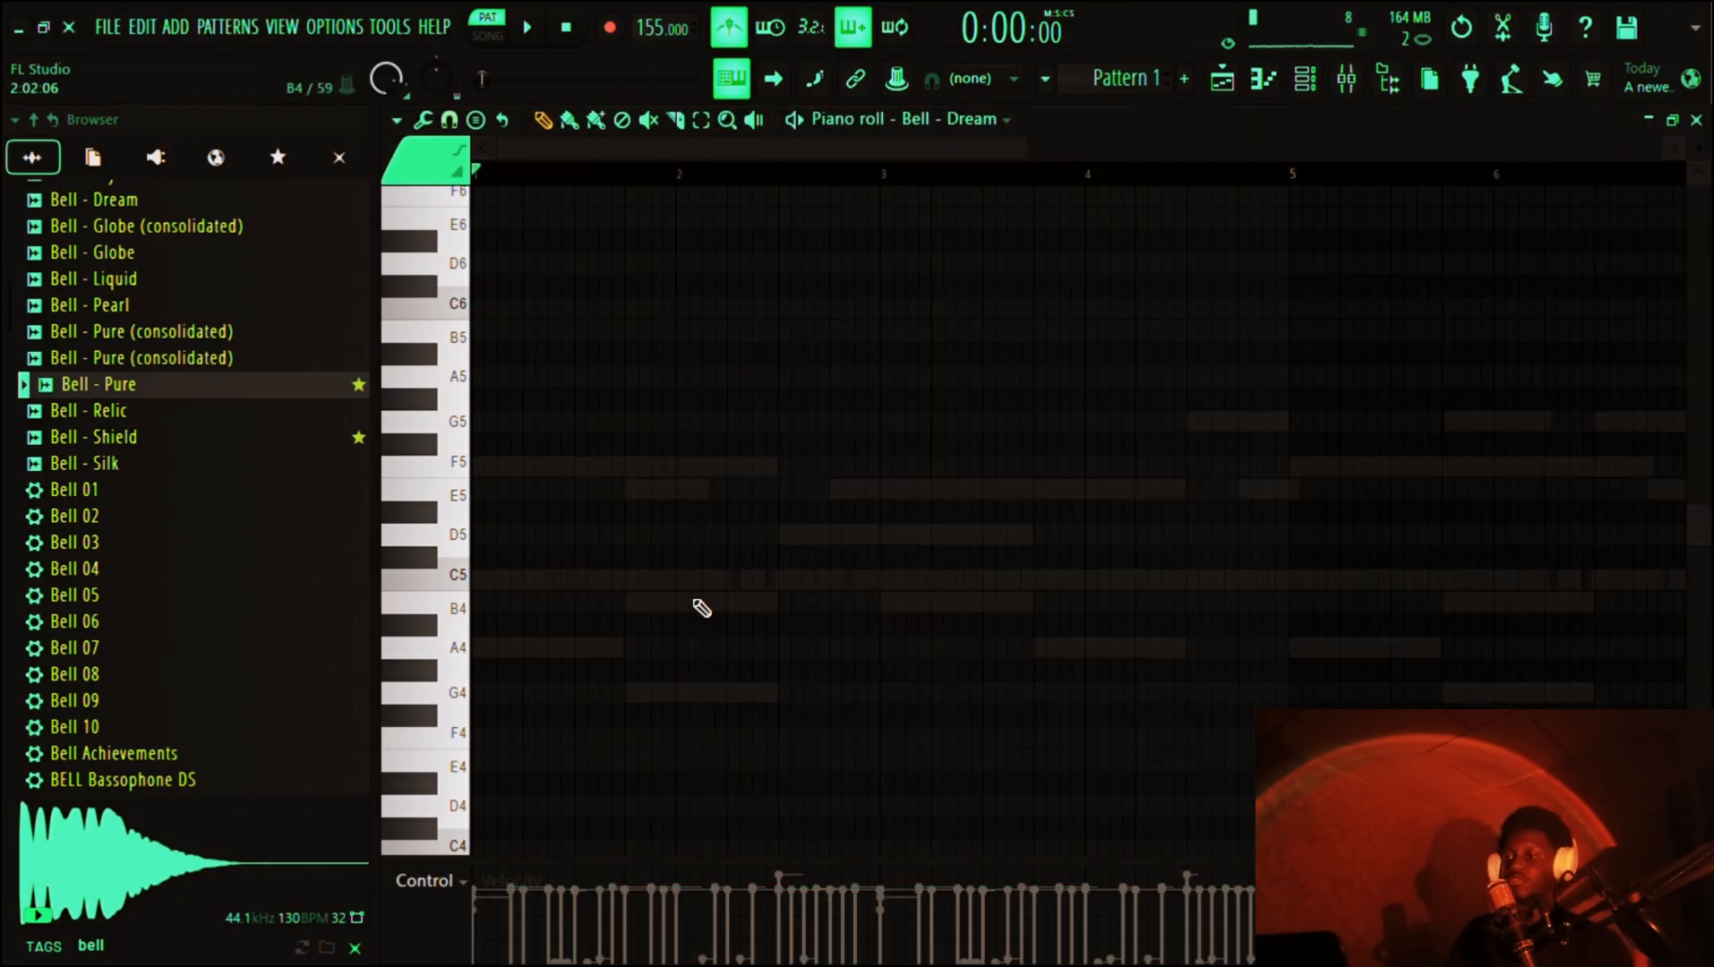
scroll(702, 608, up, 2)
click(520, 580)
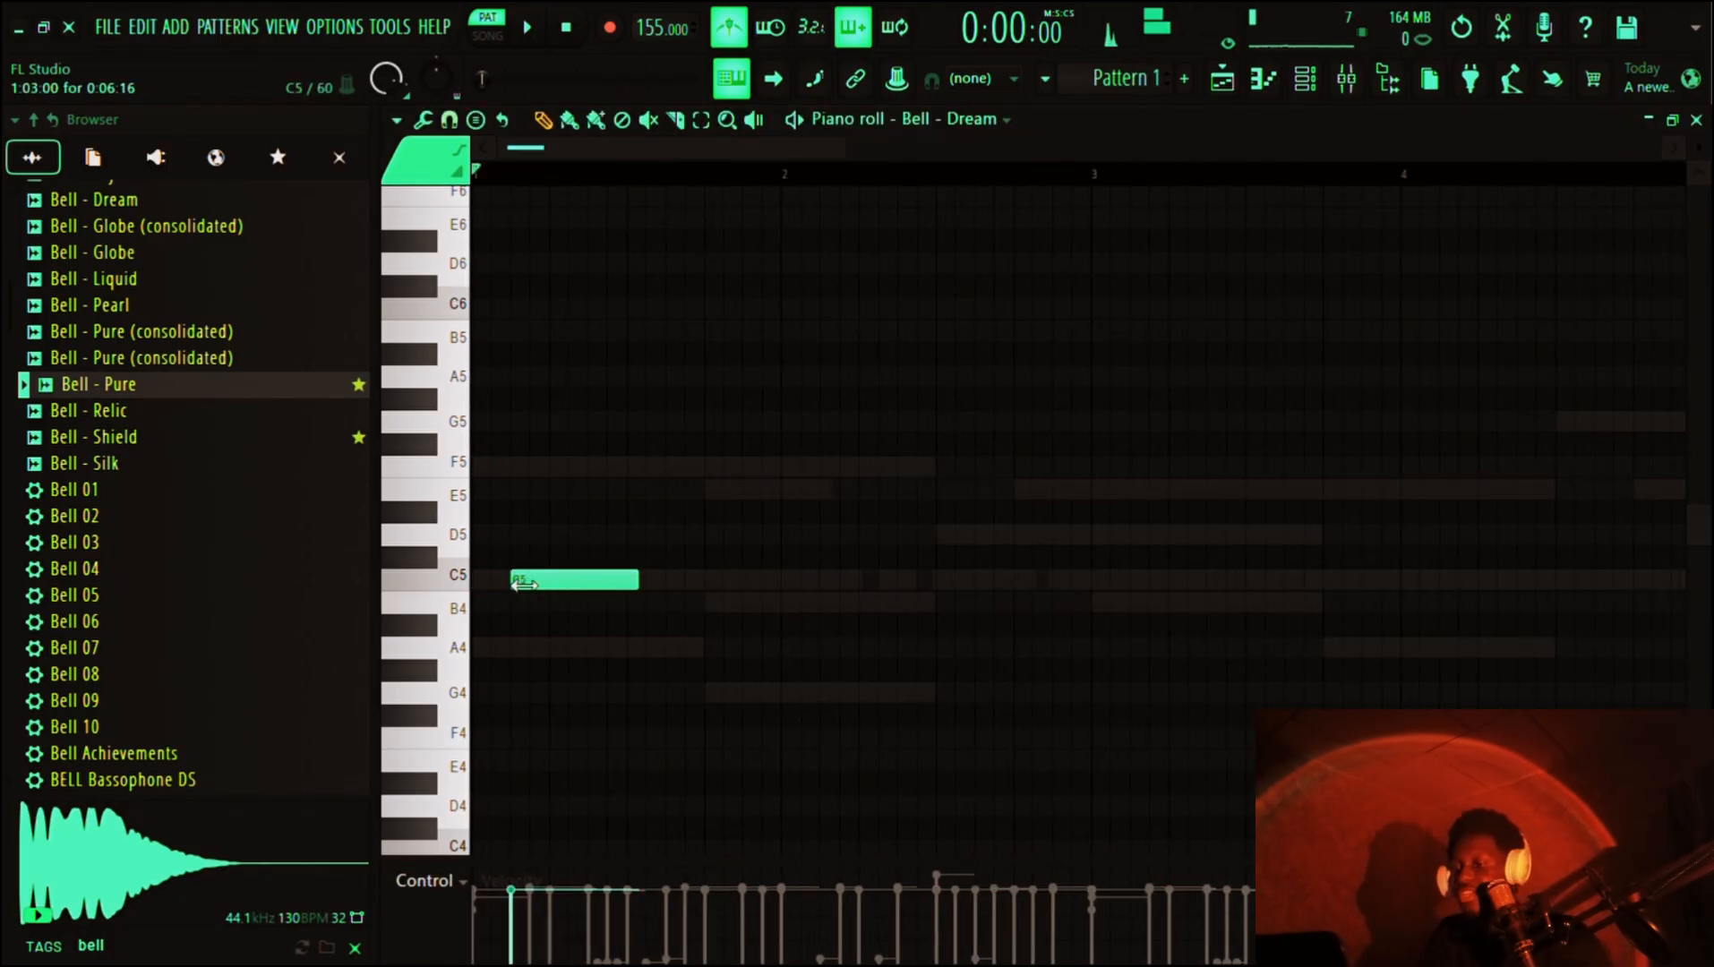
drag(560, 590, 524, 475)
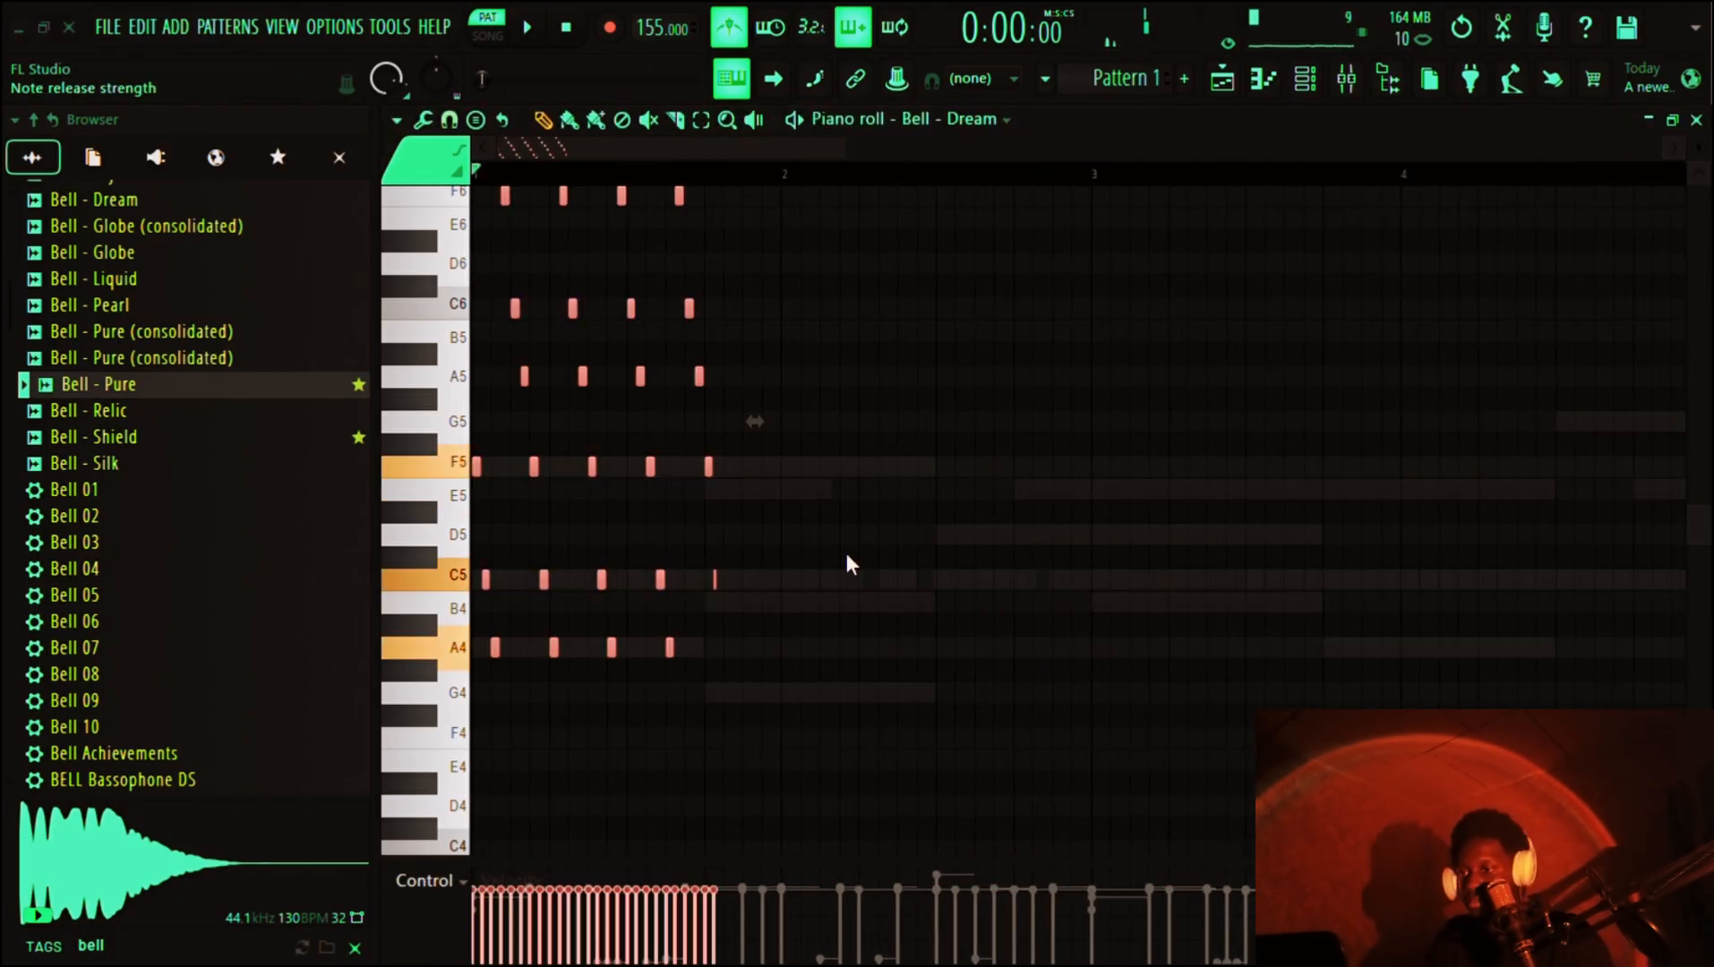
- Try several arpeggio patterns and note lengths on the bar 1 chord while playing the pattern
key(space)
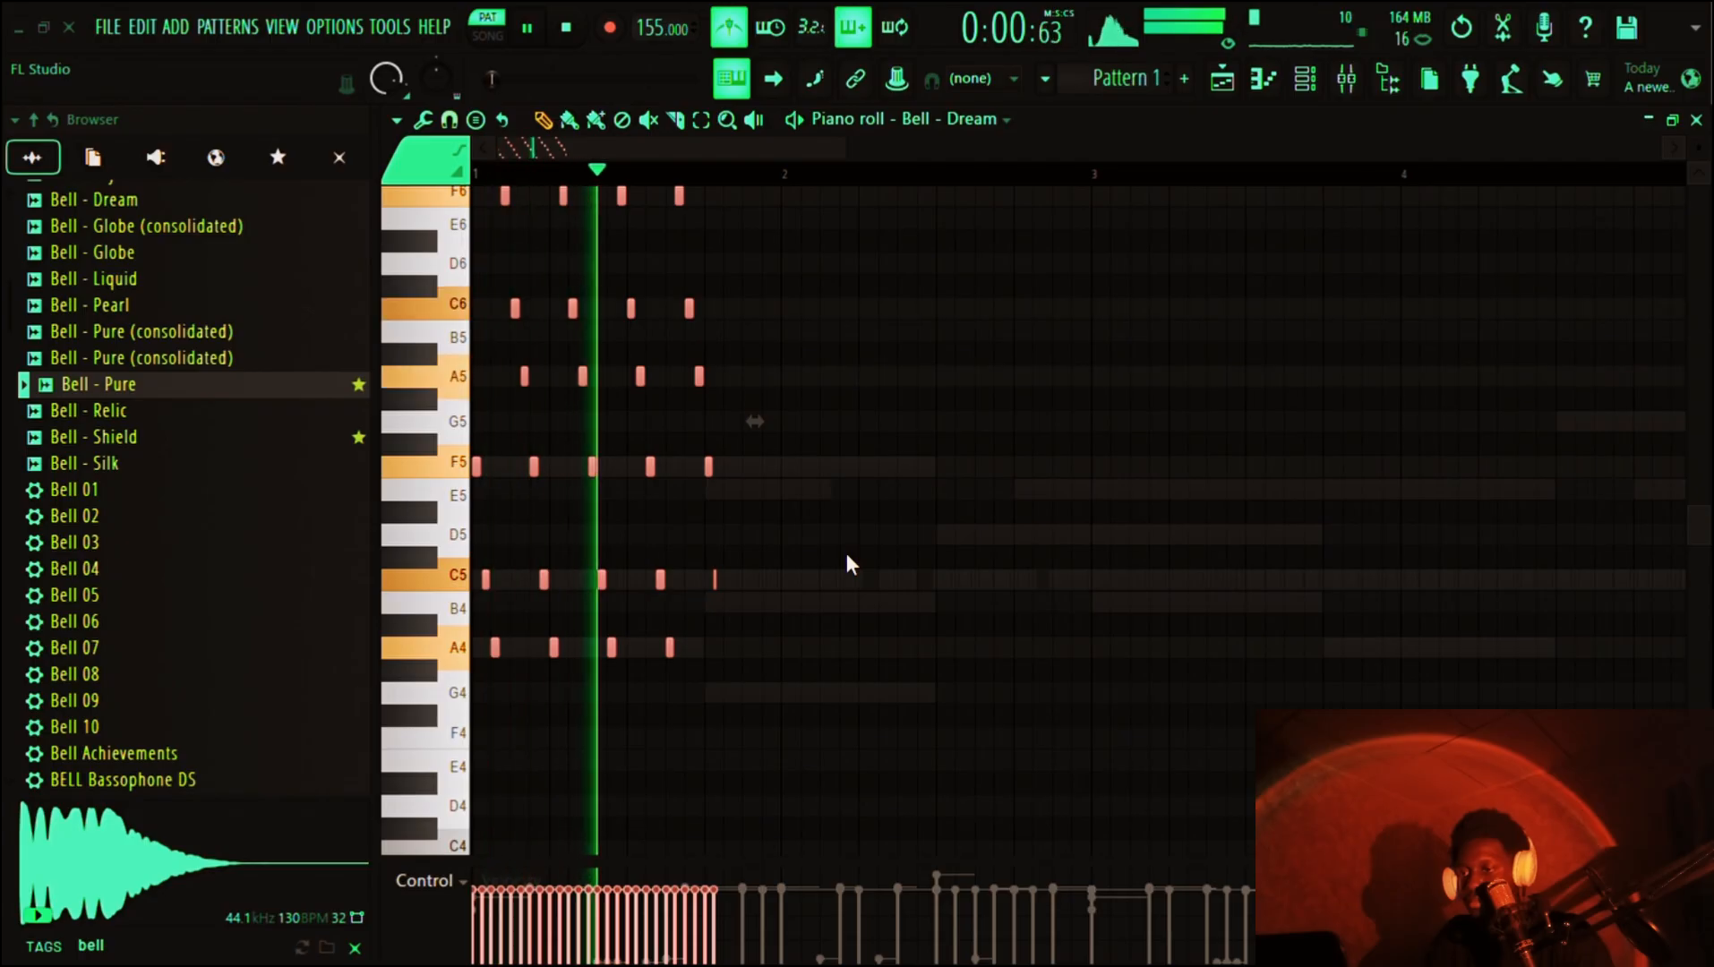
click(855, 451)
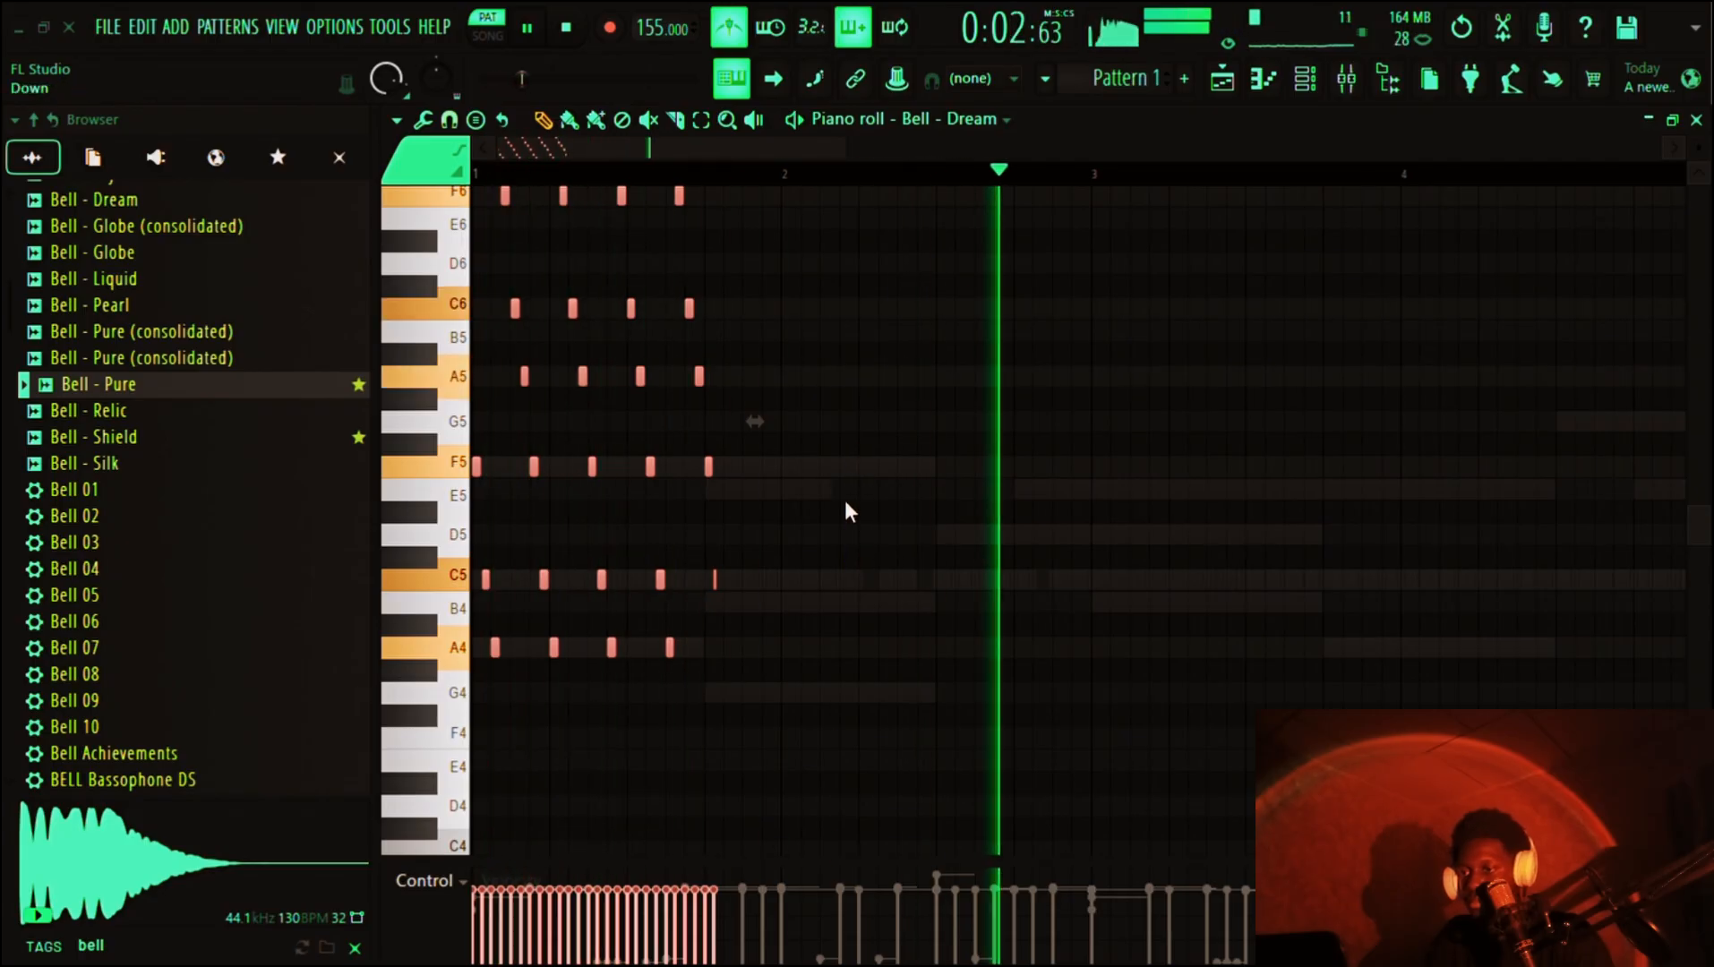
click(846, 499)
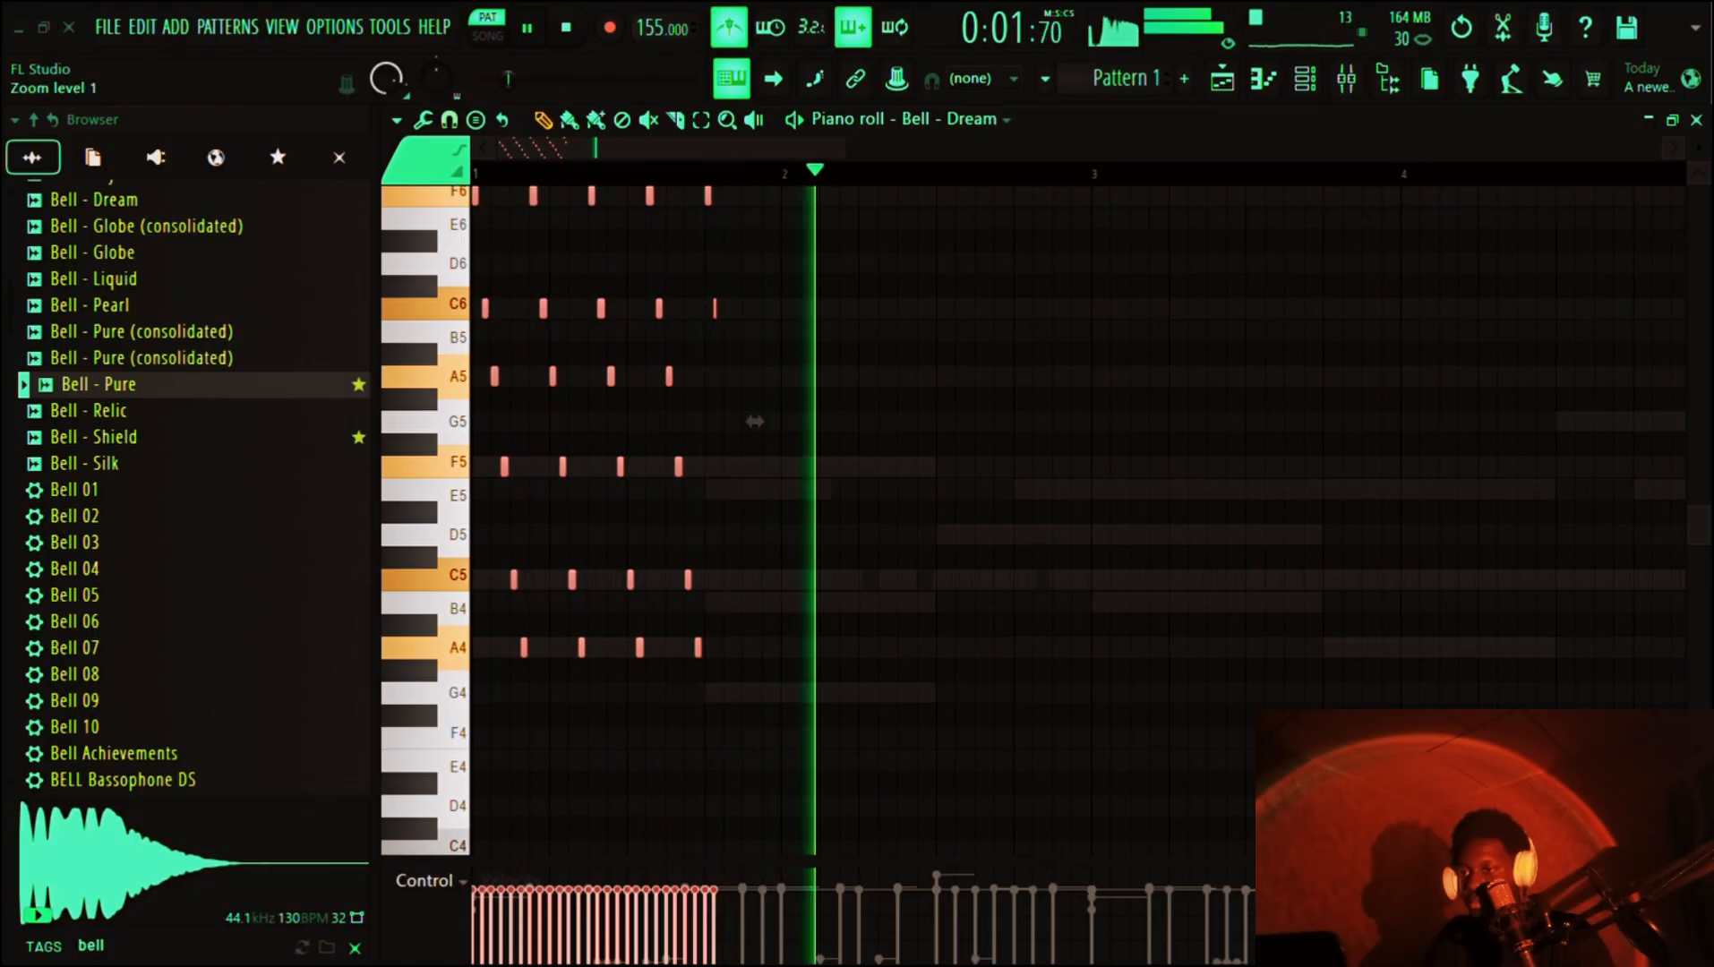
drag(984, 402, 983, 366)
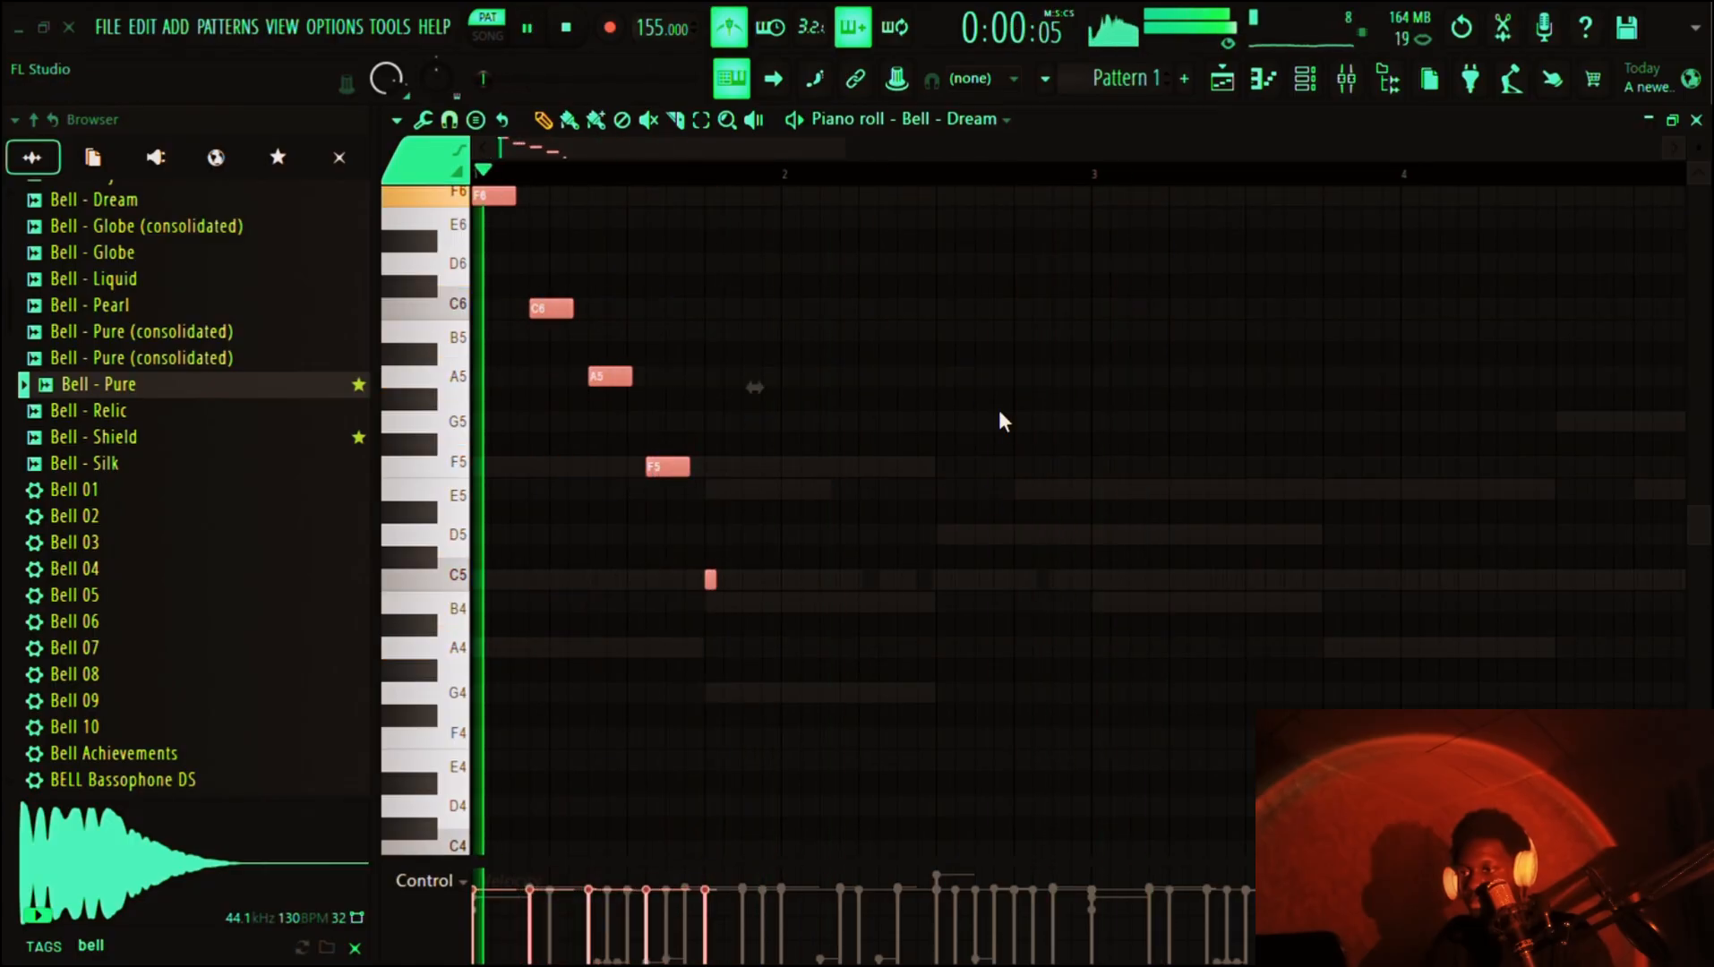
key(space)
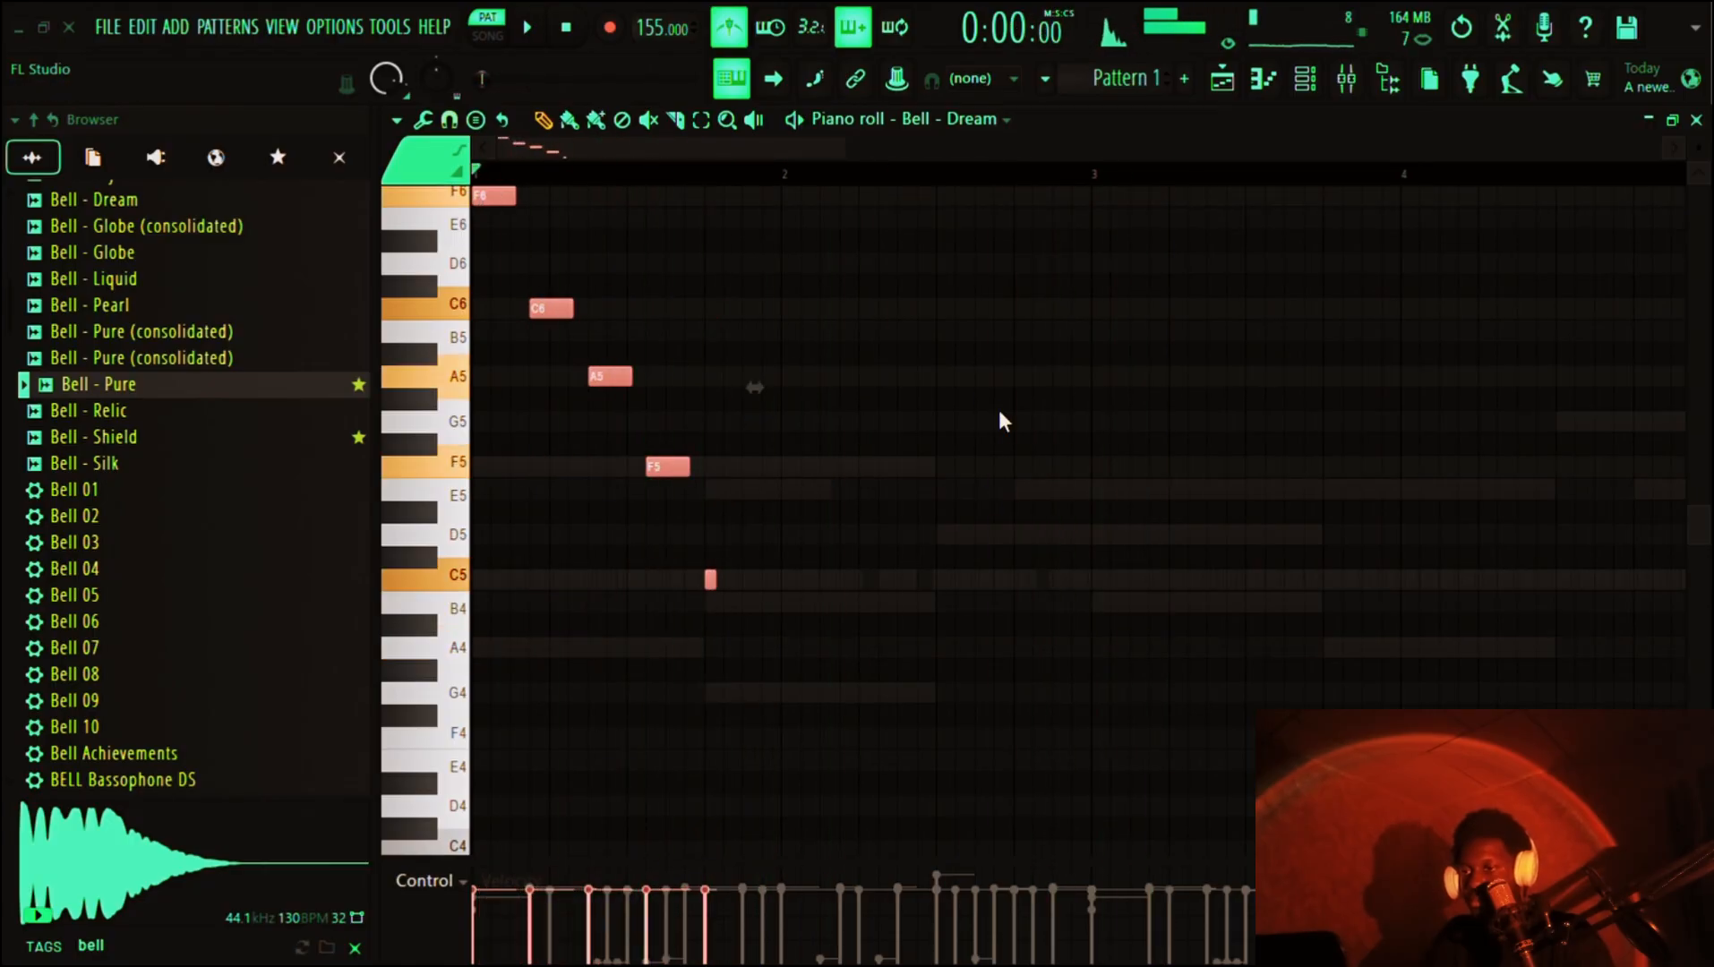
drag(999, 371, 1003, 397)
key(space)
key(space)
key(space)
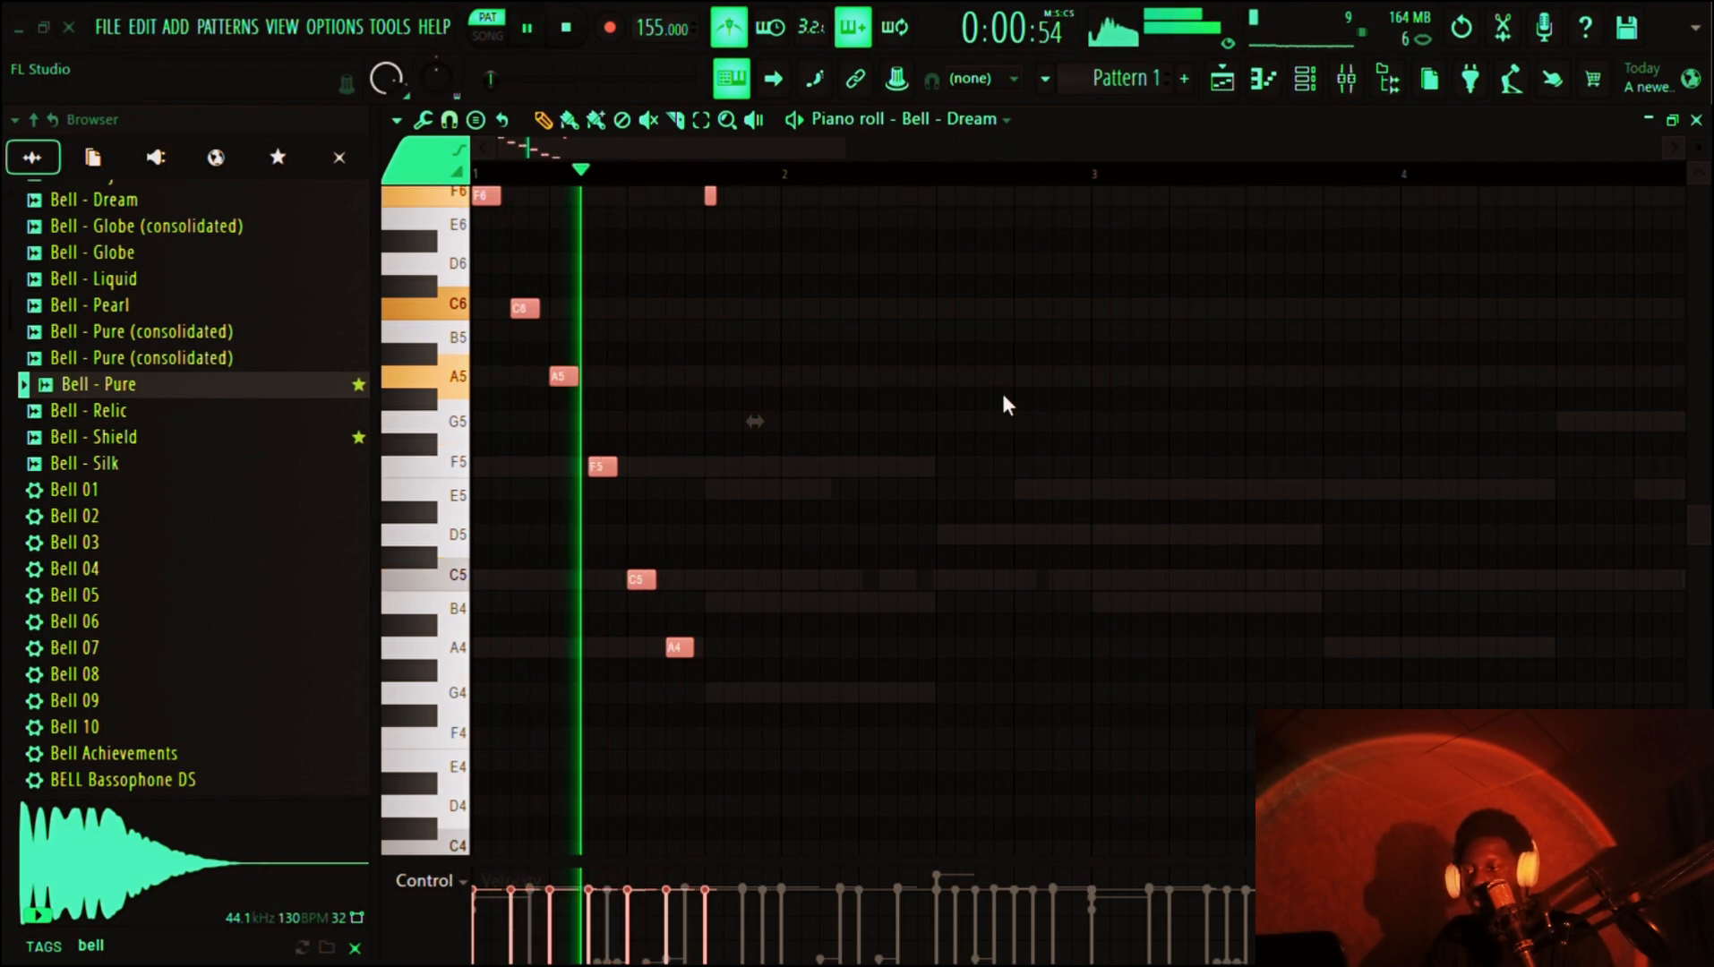
key(space)
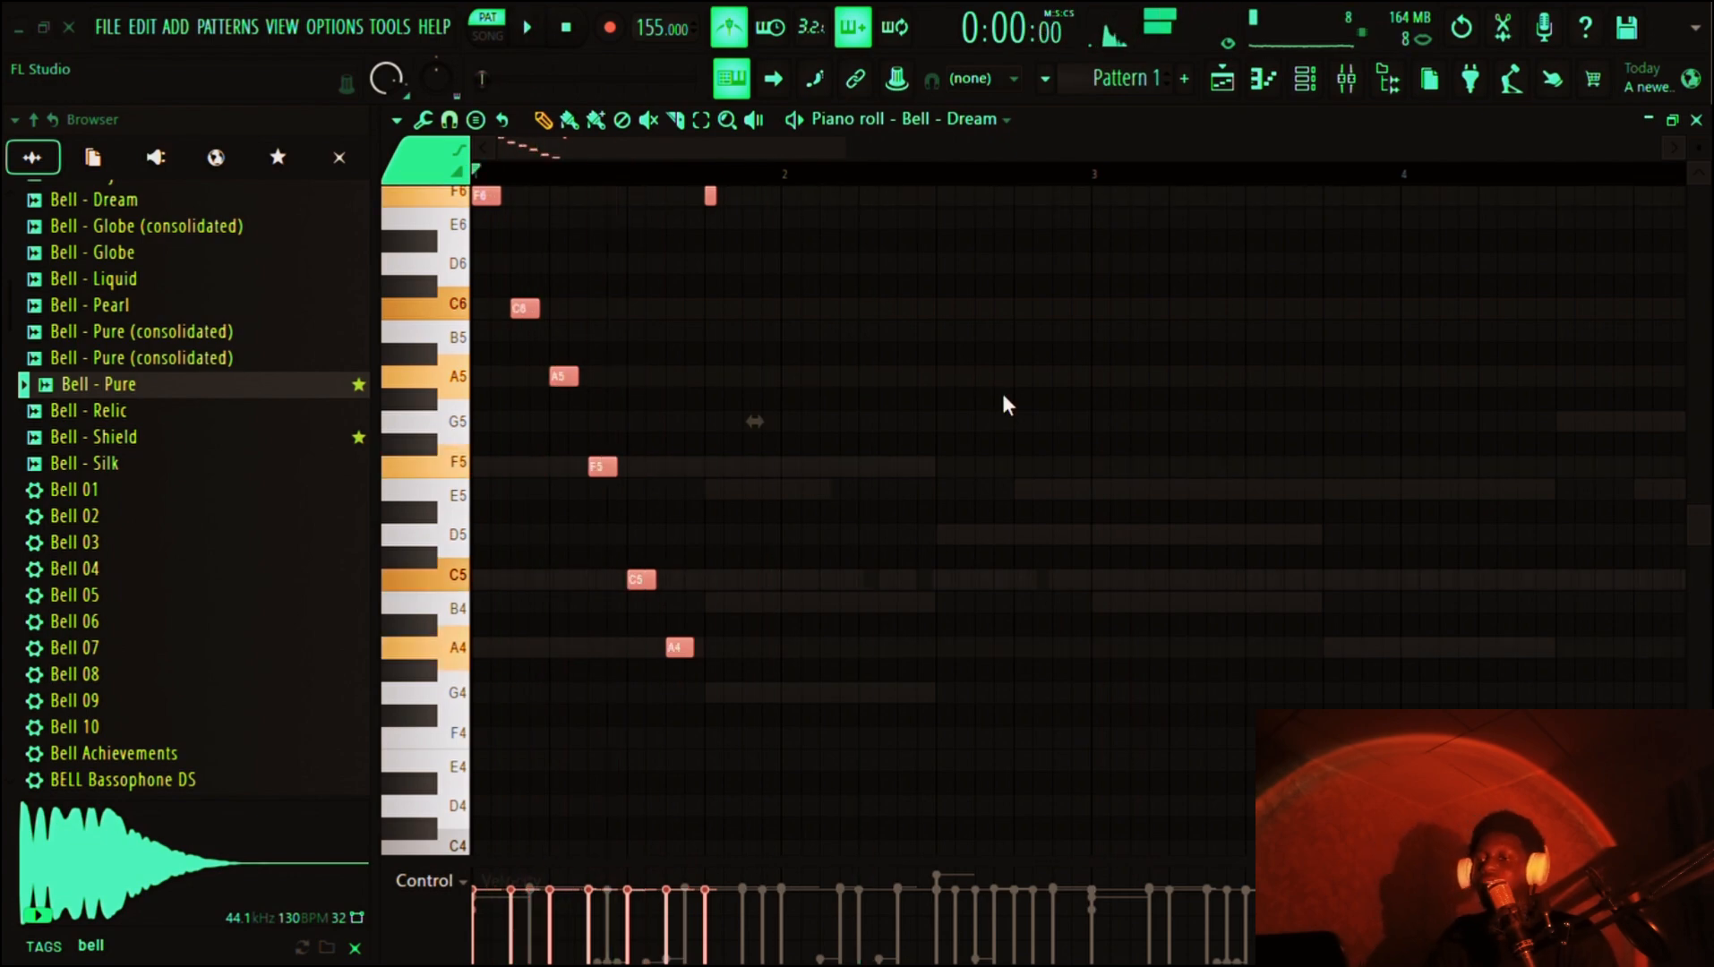
click(1119, 406)
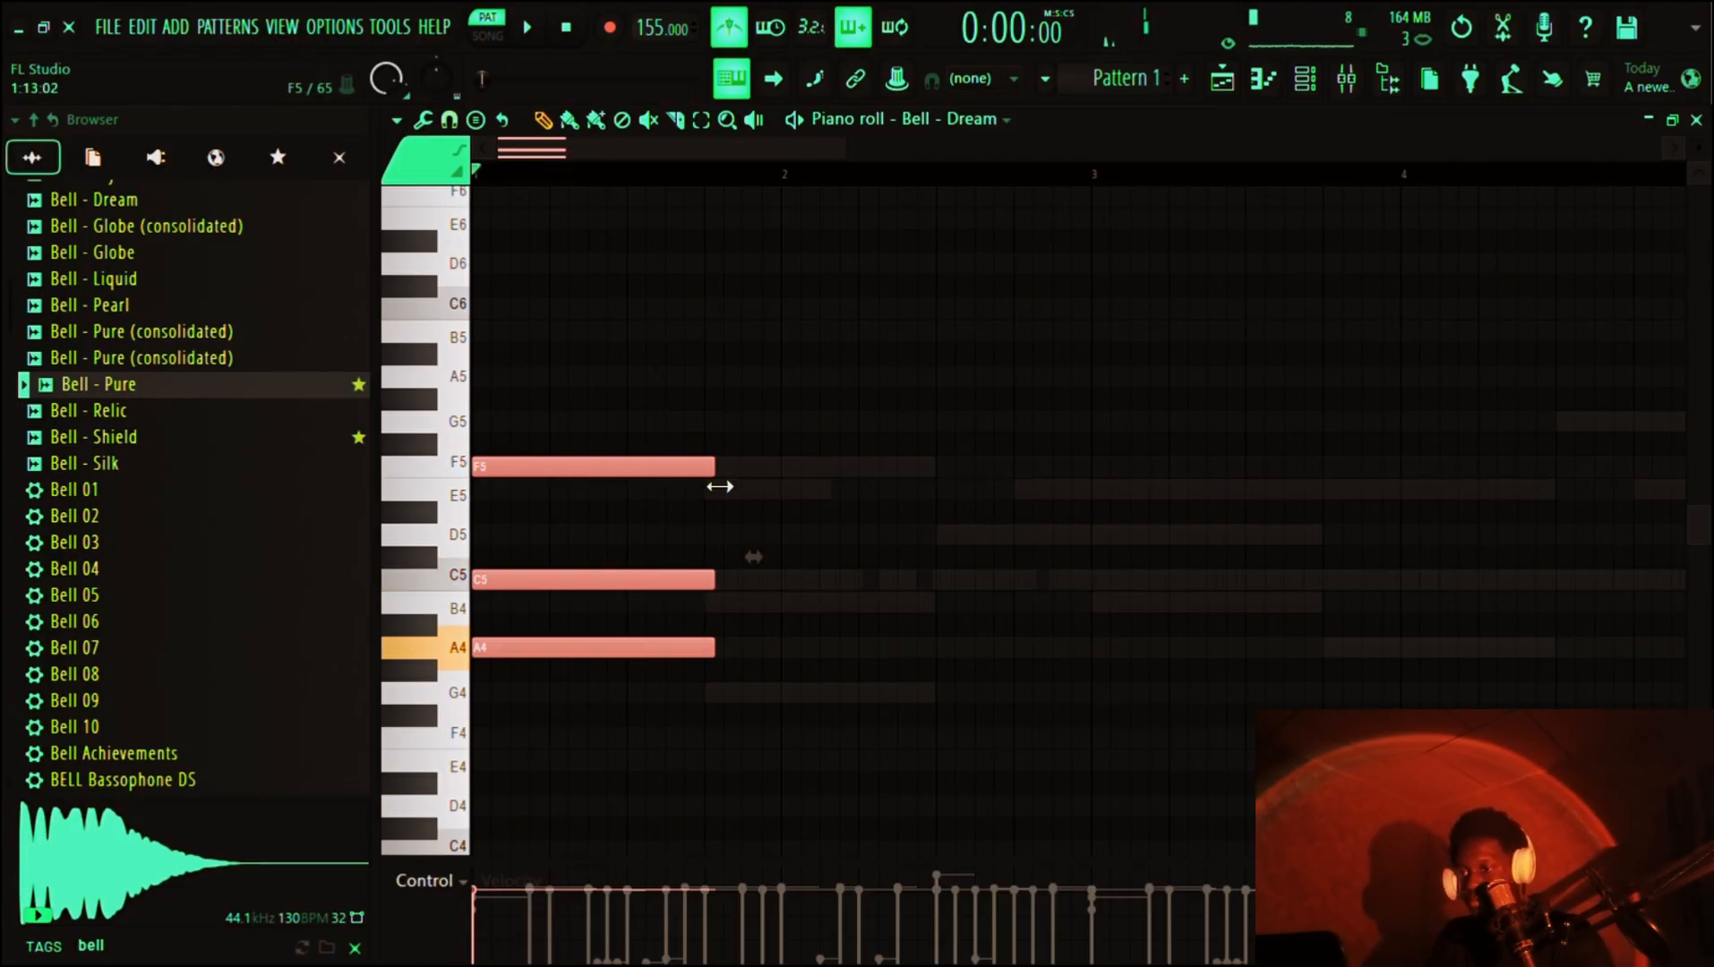
- Try alternating G4-B4-E5 and A4-D5-G5 chords after the first Bell - Dream chord, and delete them
click(796, 535)
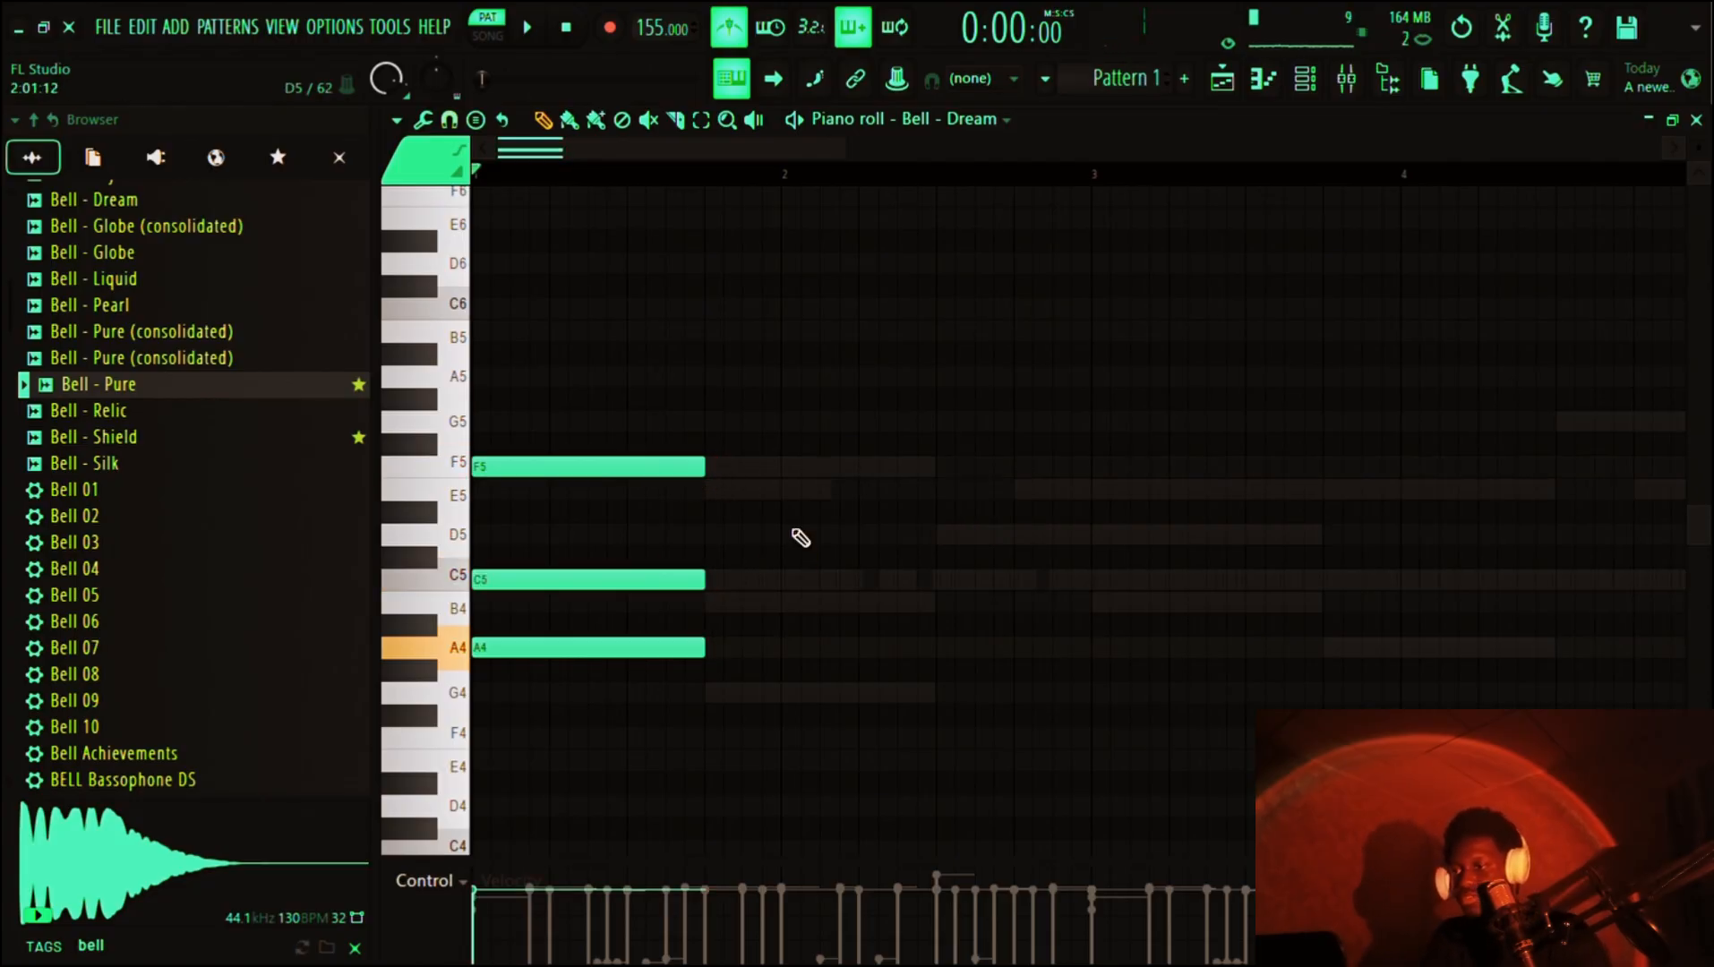
click(714, 491)
key(space)
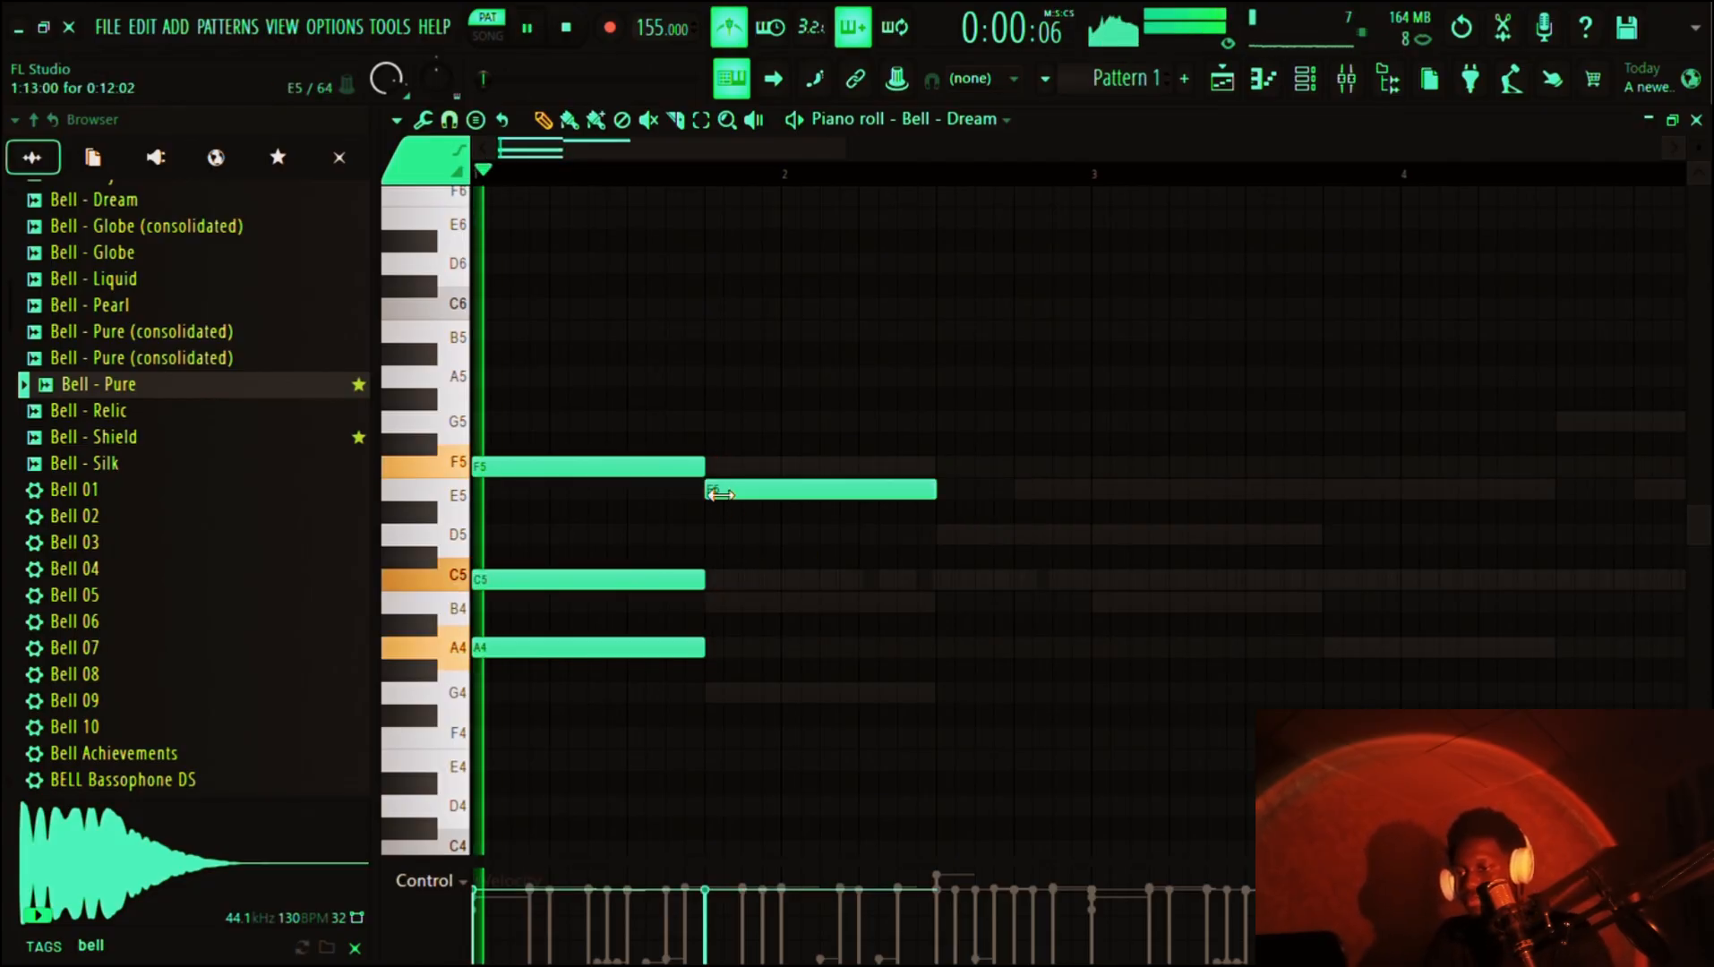
key(space)
click(712, 603)
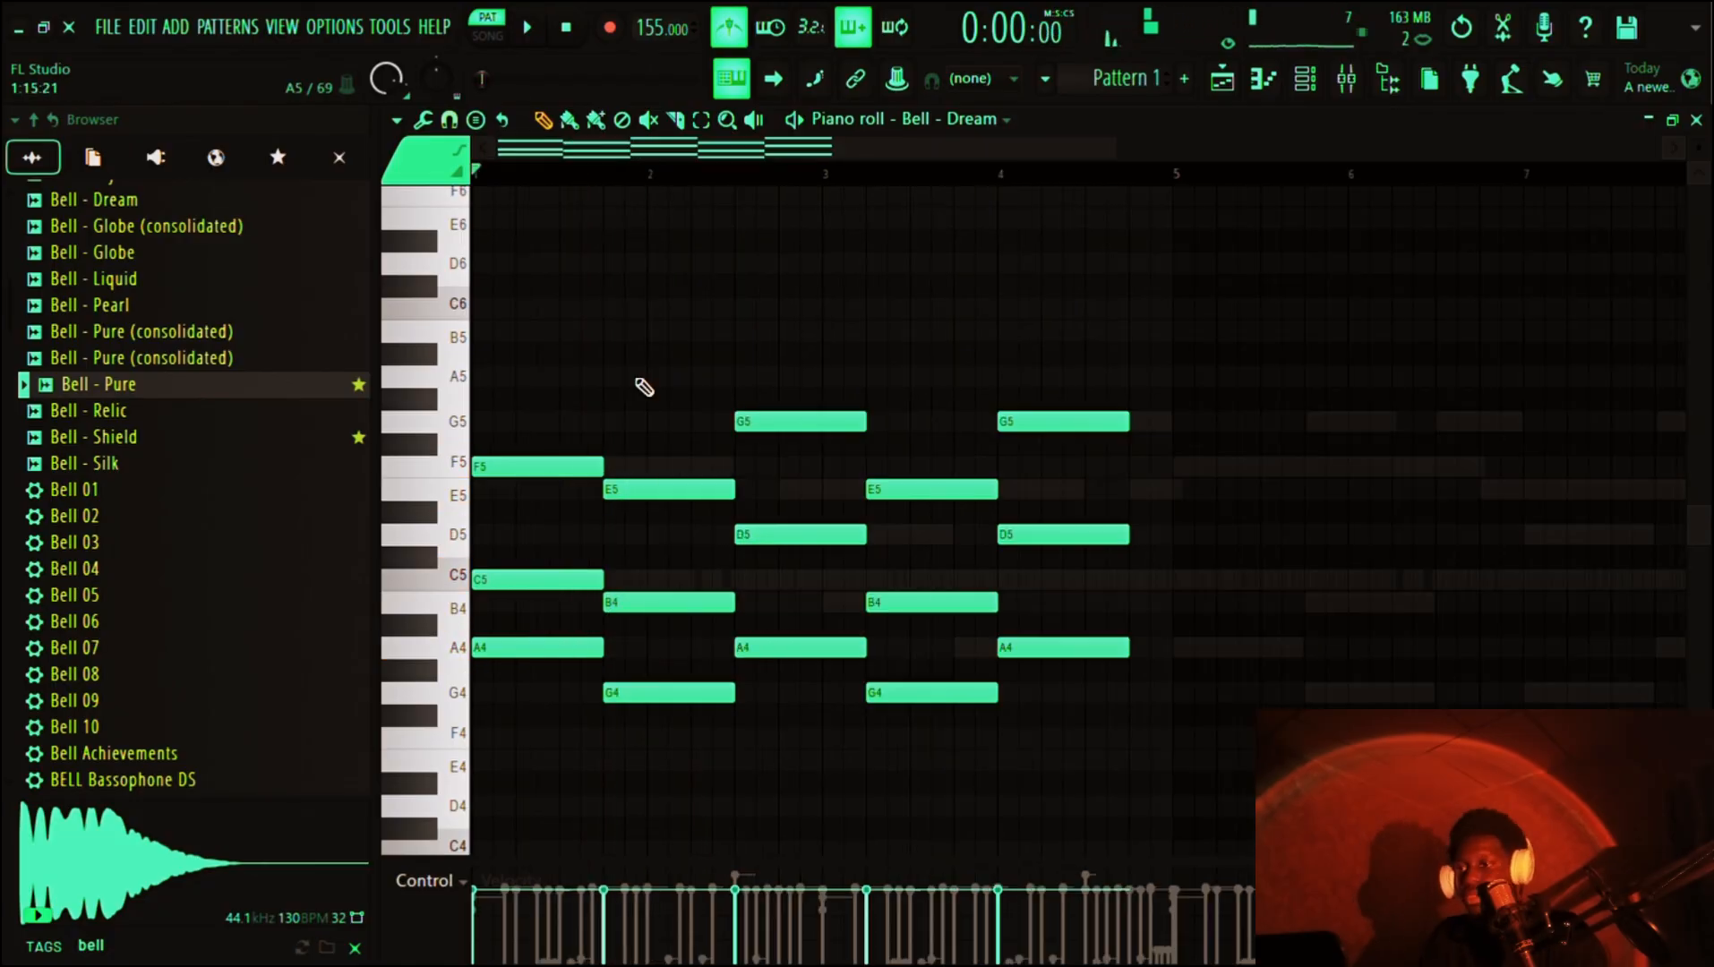
drag(633, 371, 1120, 730)
key(Delete)
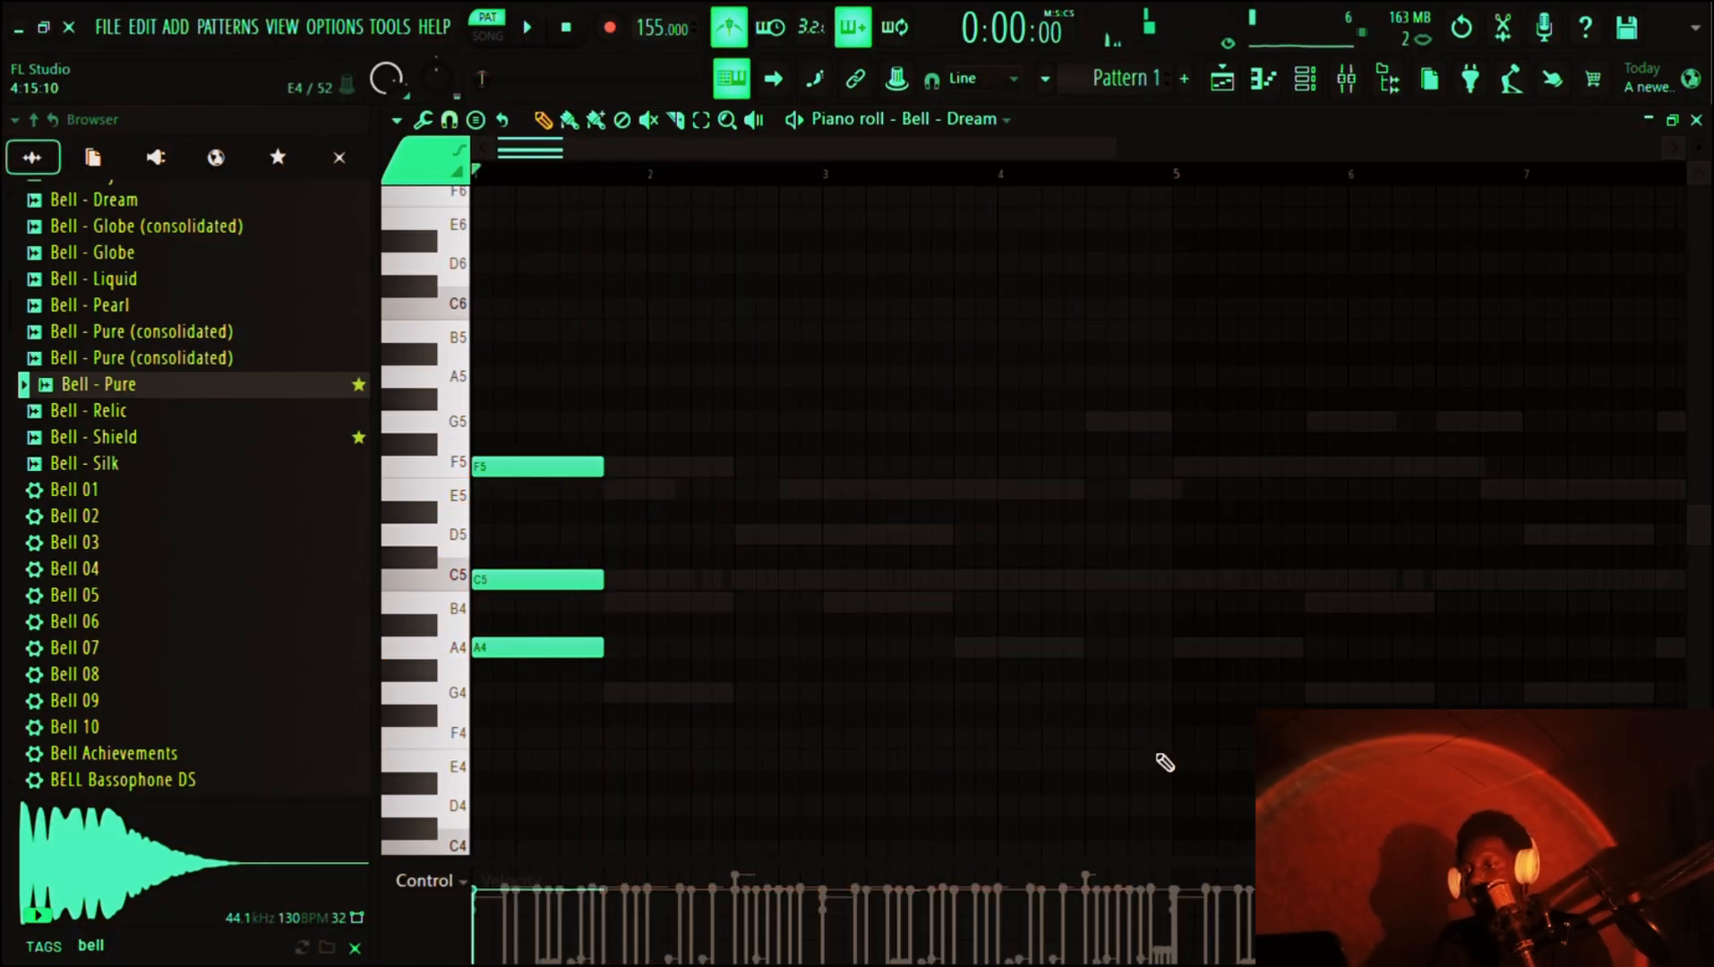
- Draw Bell - Dream chords G4-B4-D5 at bar 2, A4-C5-E5 at bars 3 and 7, A4-C5-F5 at bar 5 and A4-D5-G5 at bar 6
key(space)
key(F6)
key(F6)
click(704, 475)
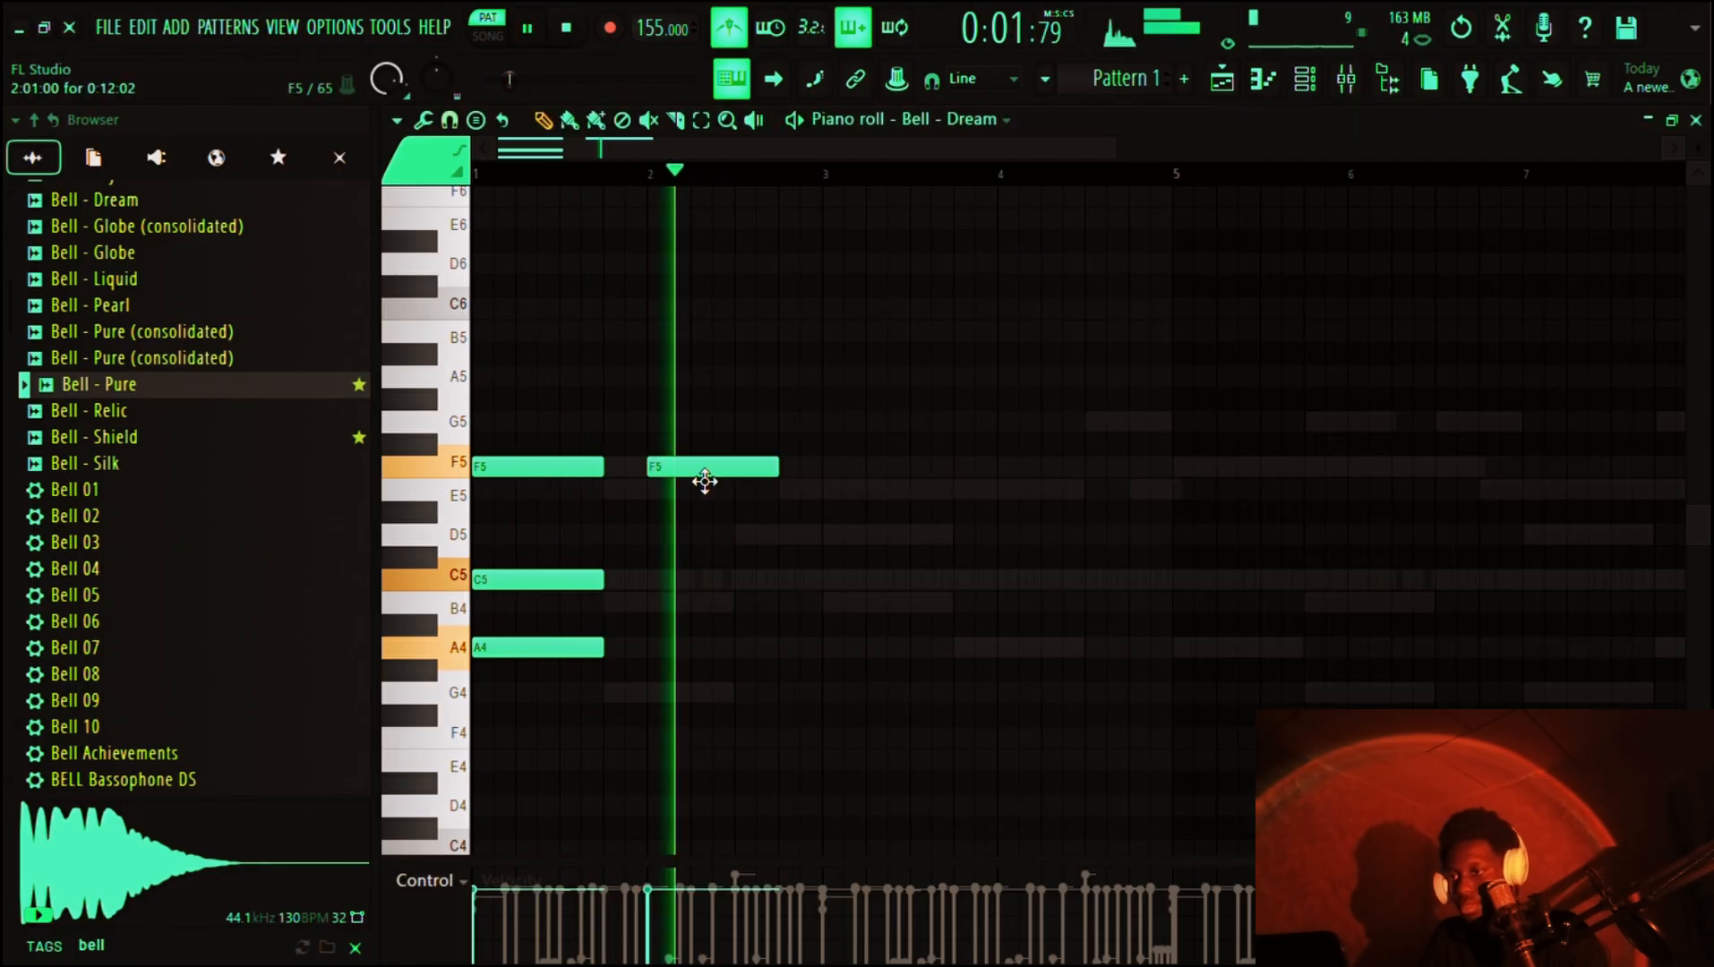
drag(704, 475, 704, 423)
click(704, 534)
click(654, 645)
drag(707, 537, 751, 563)
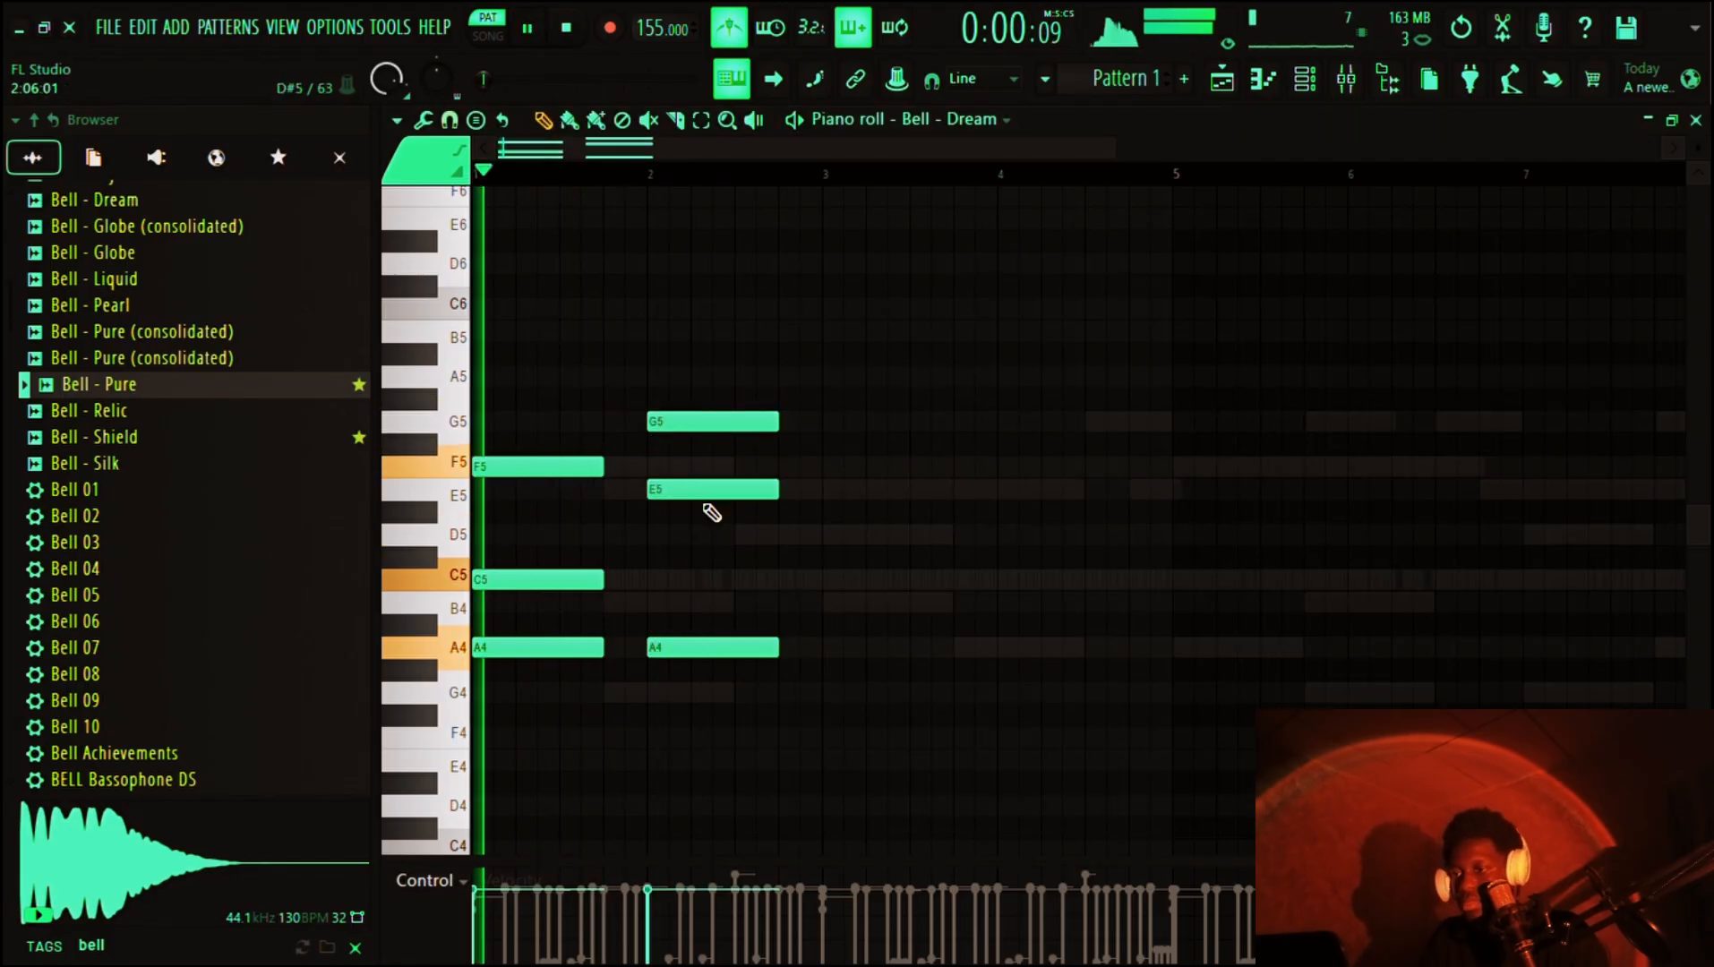
key(space)
key(space)
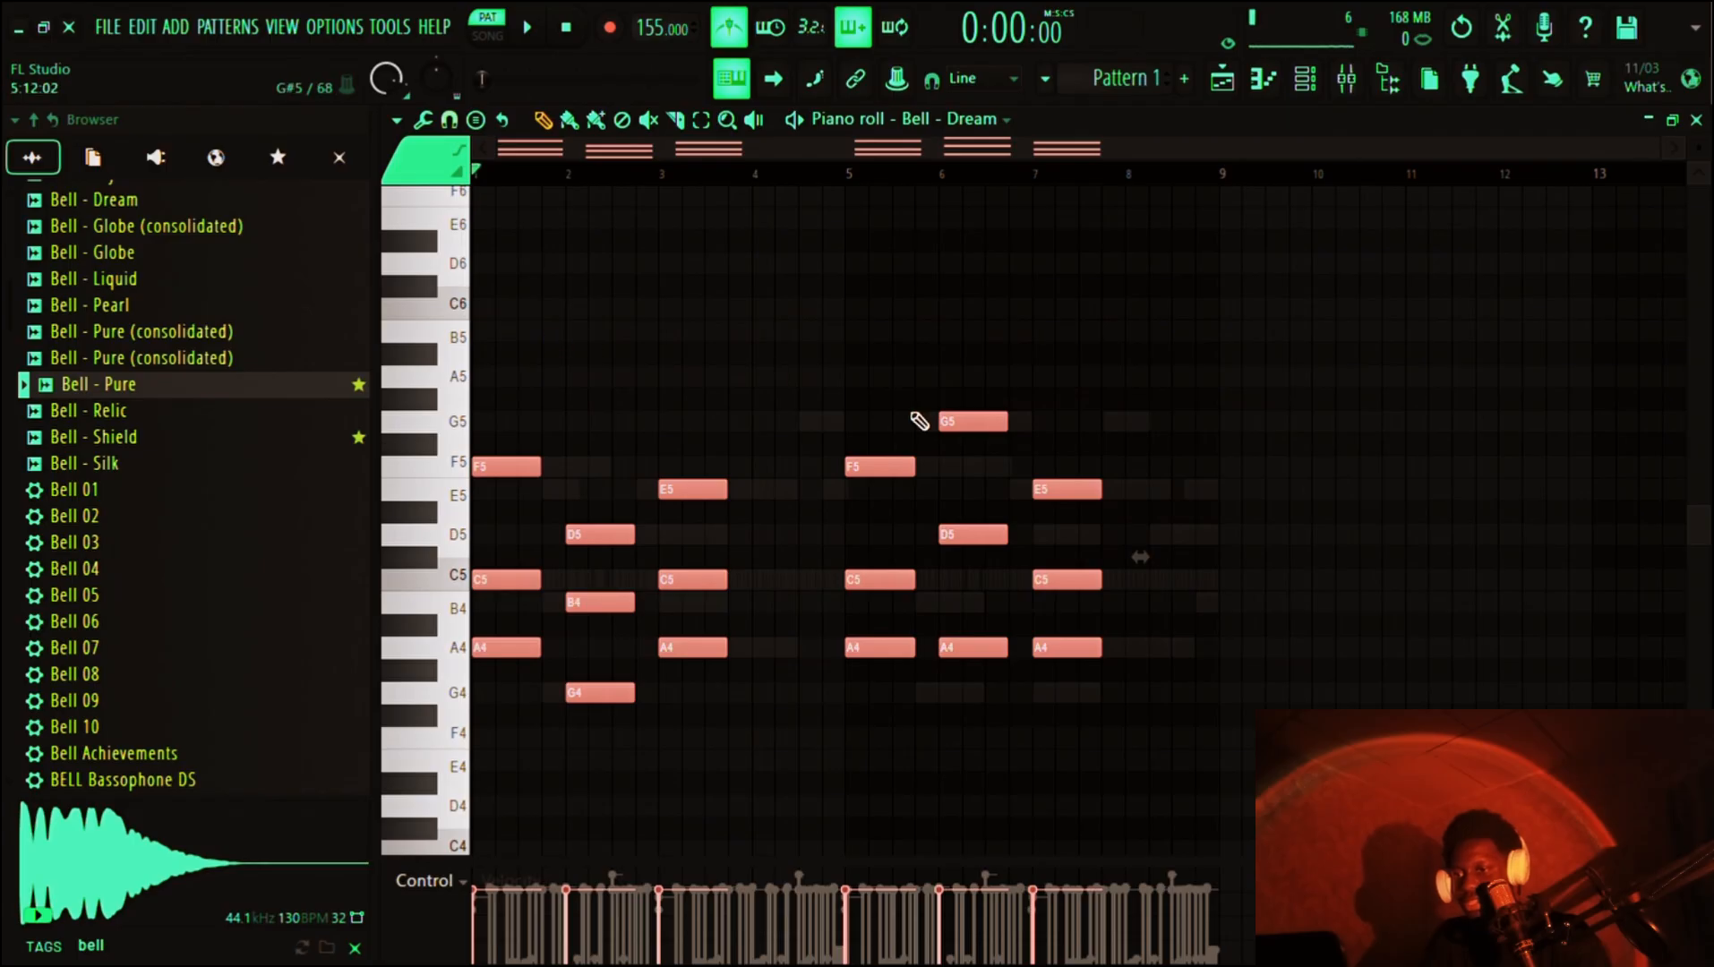
- Play the pattern with the new chords and inspect the Bell - Crystal and snare (4) notes around bars 6 to 8
key(space)
scroll(1031, 421, down, 5)
ctrl+scroll(1031, 421, up, 1)
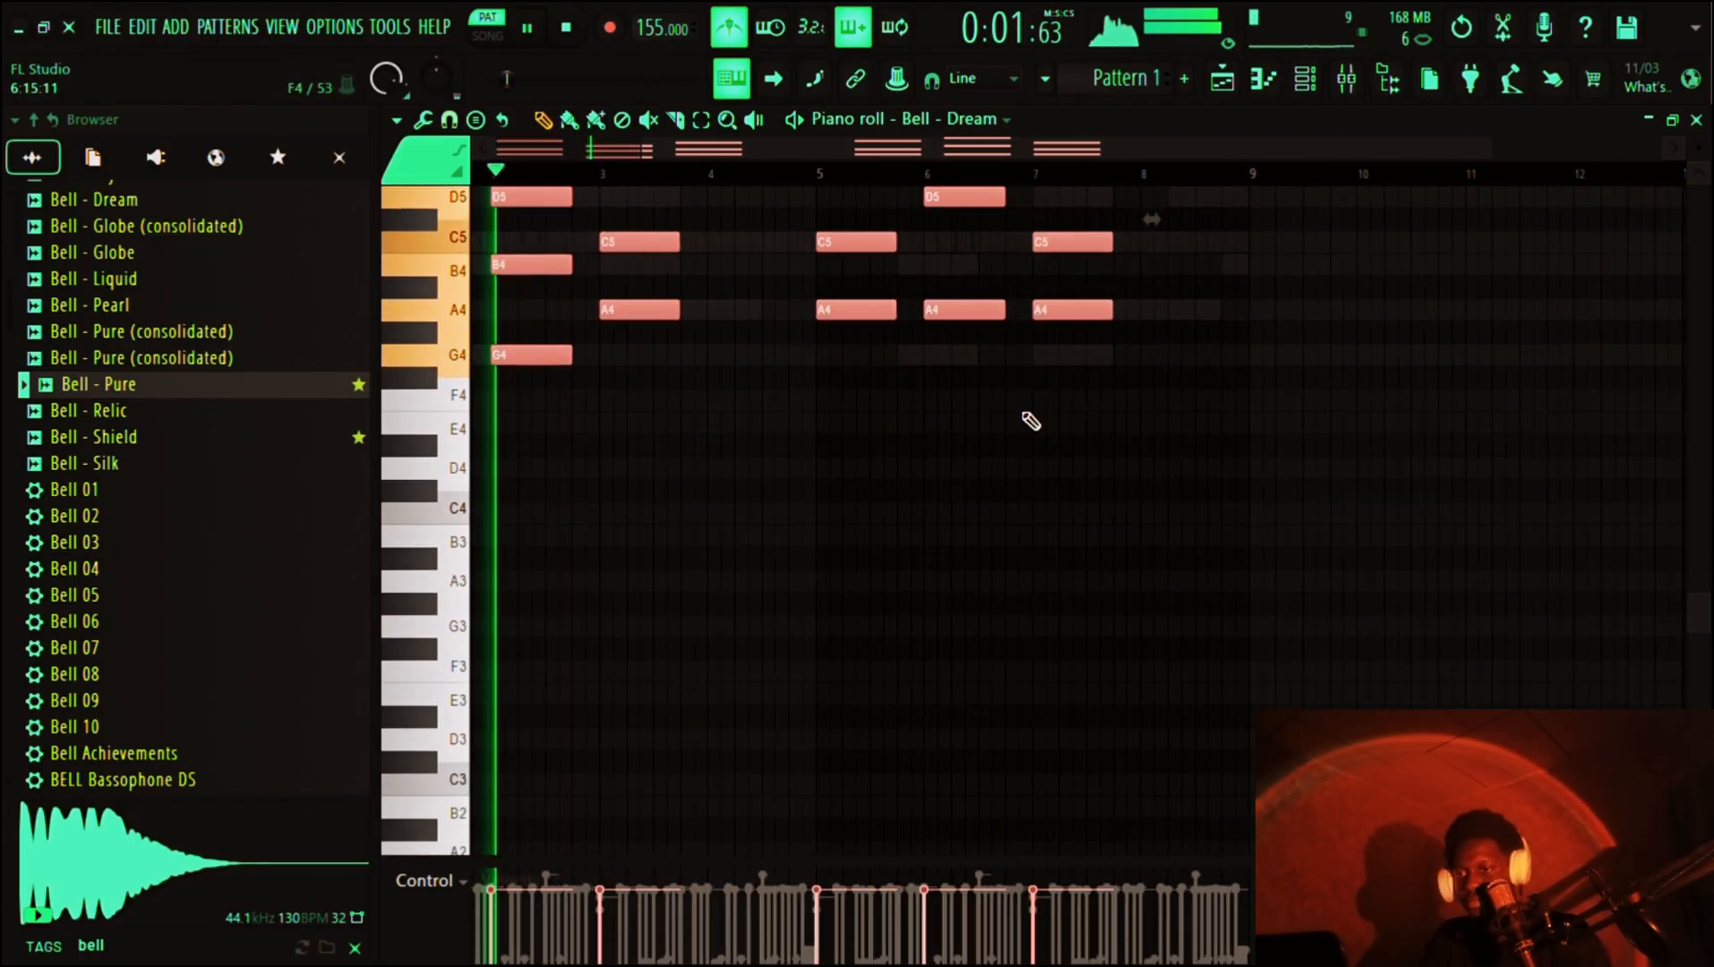
ctrl+scroll(1031, 421, up, 2)
scroll(1030, 421, up, 4)
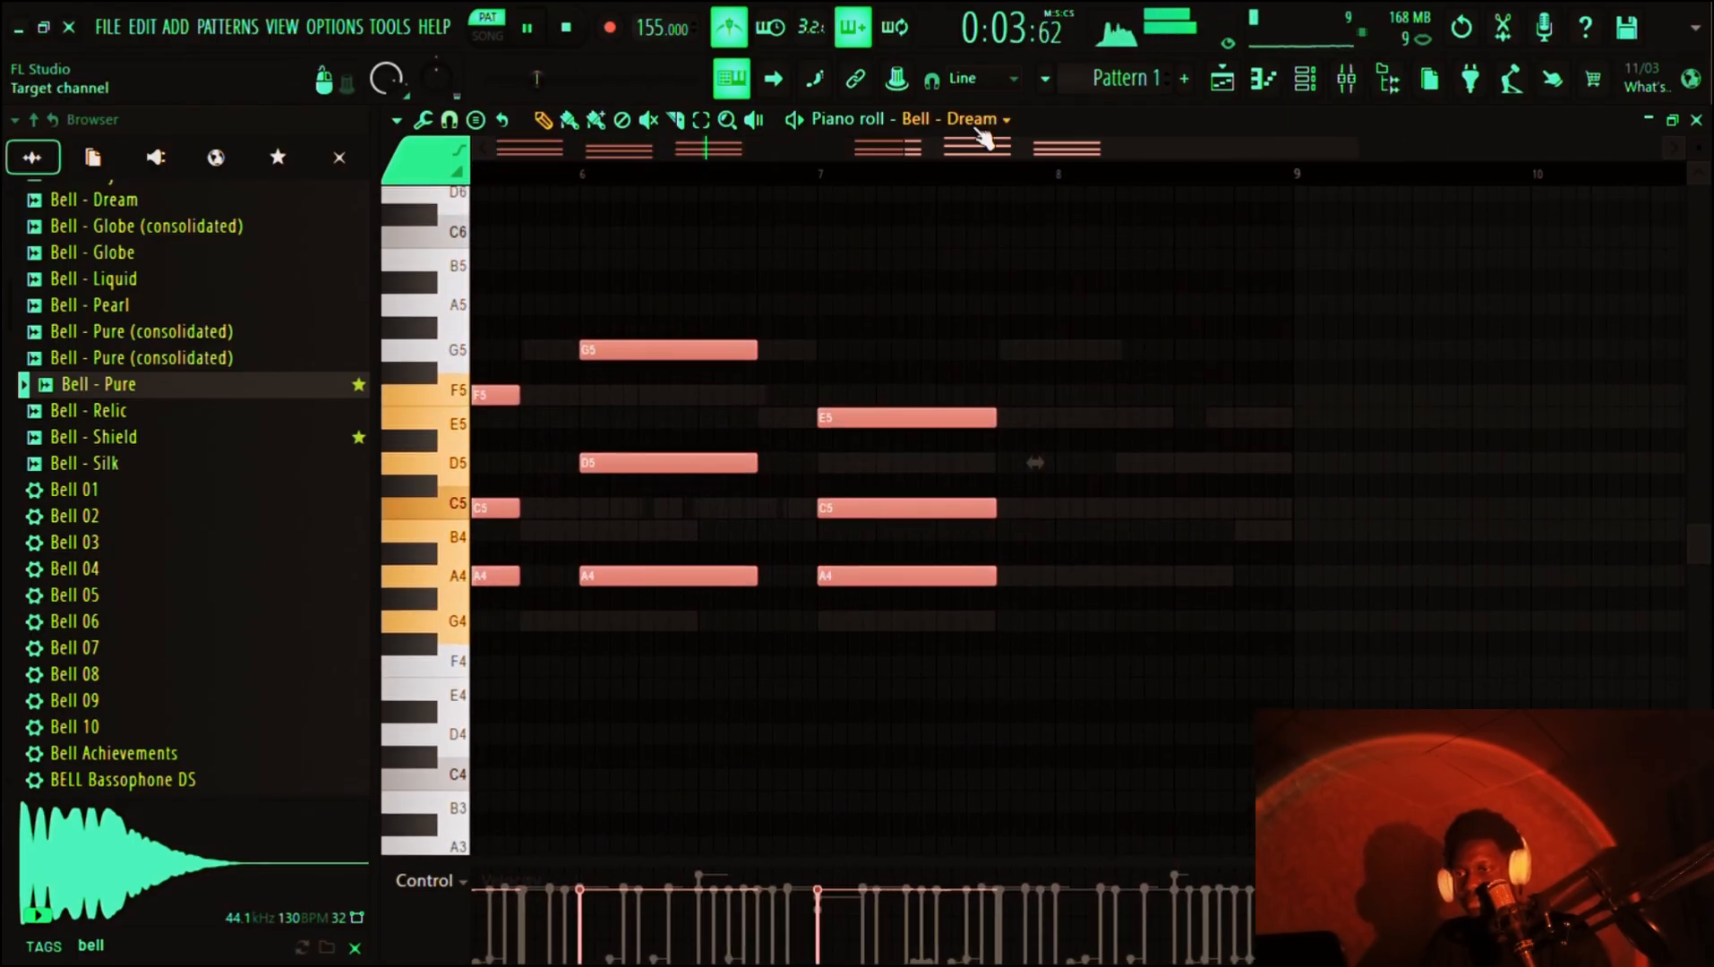
click(979, 406)
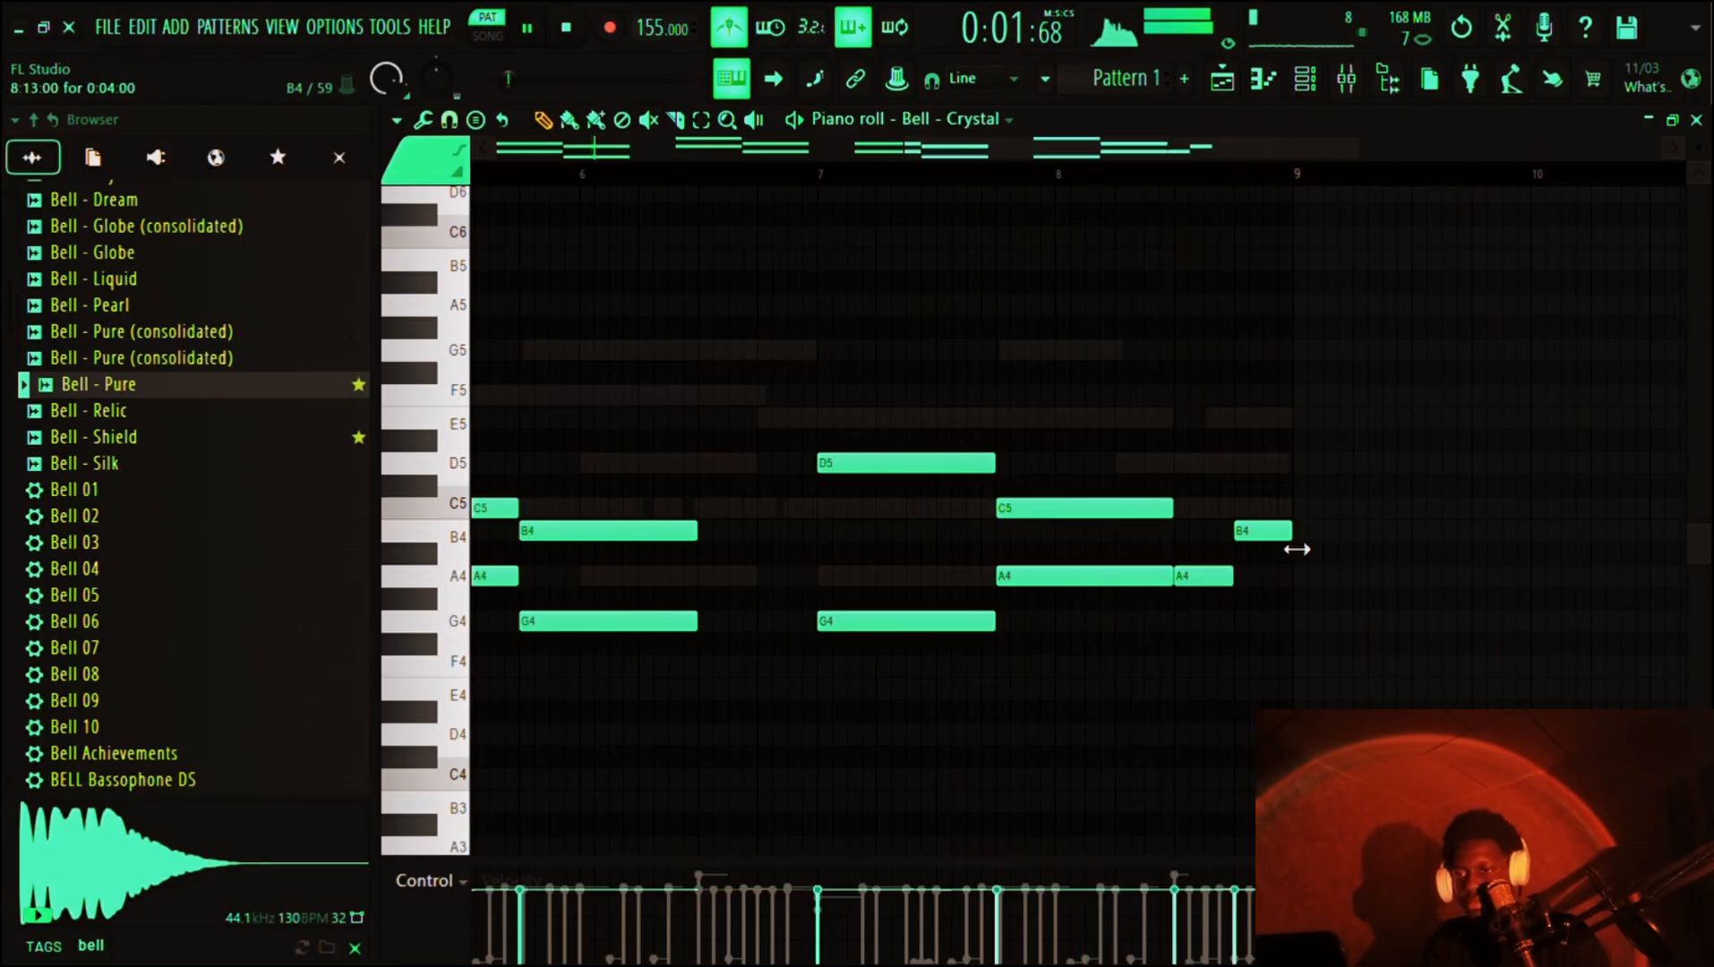
click(968, 118)
click(989, 247)
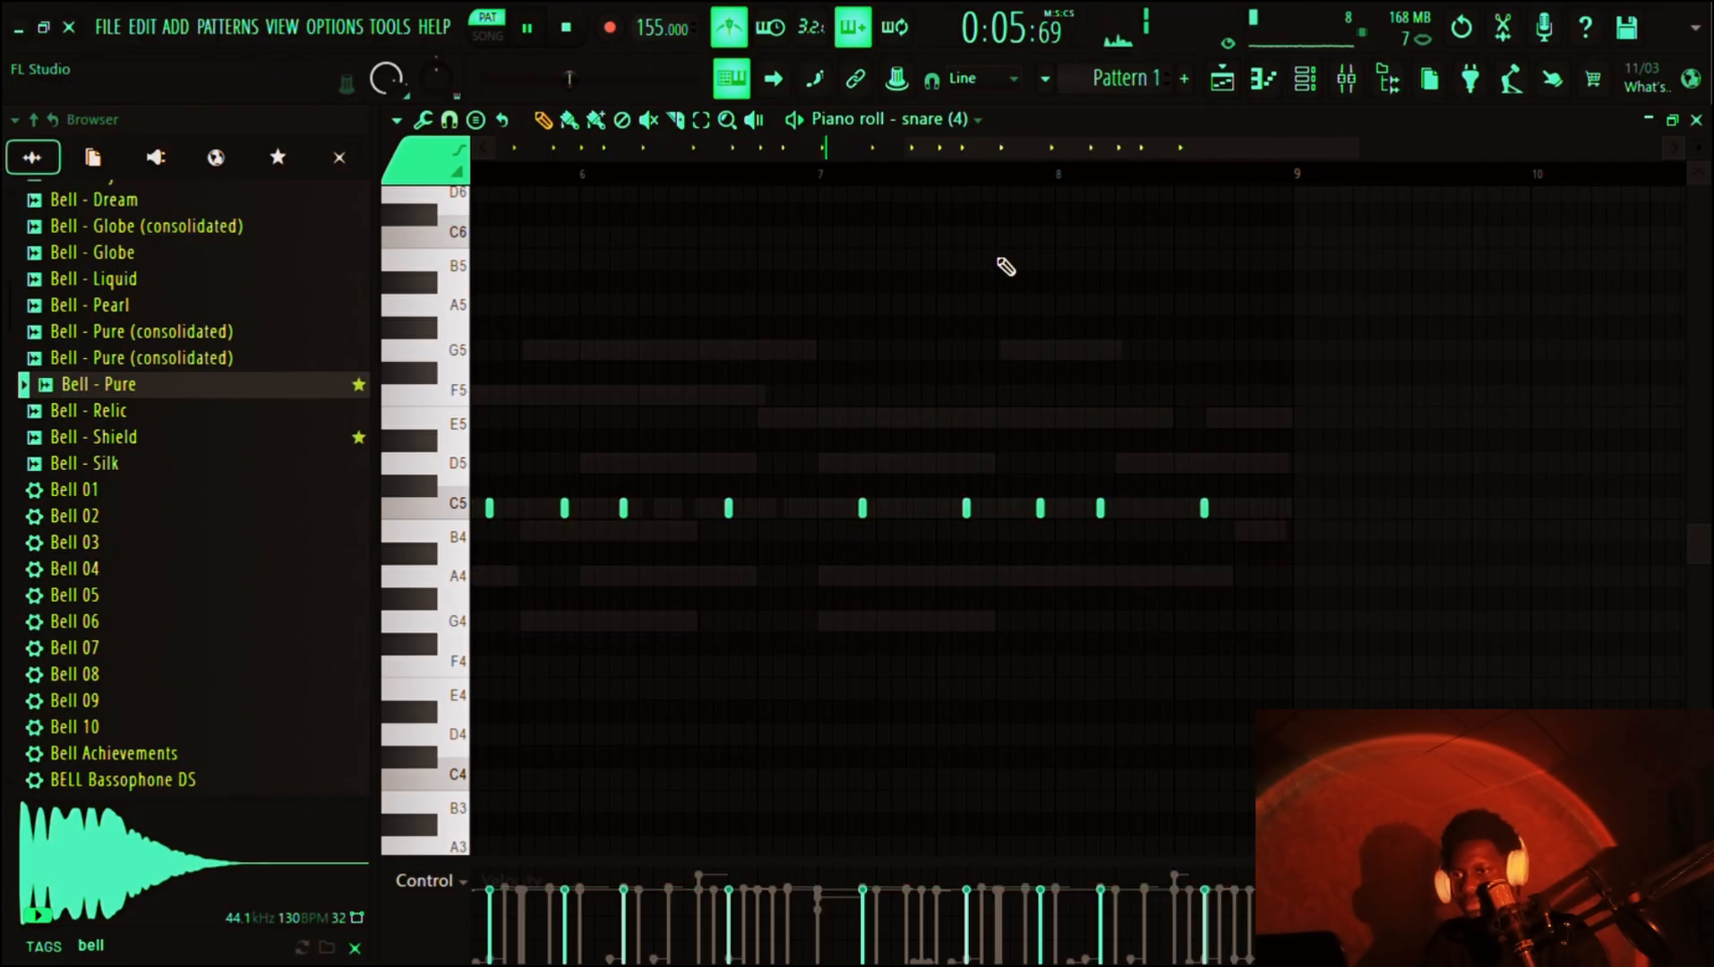
click(939, 116)
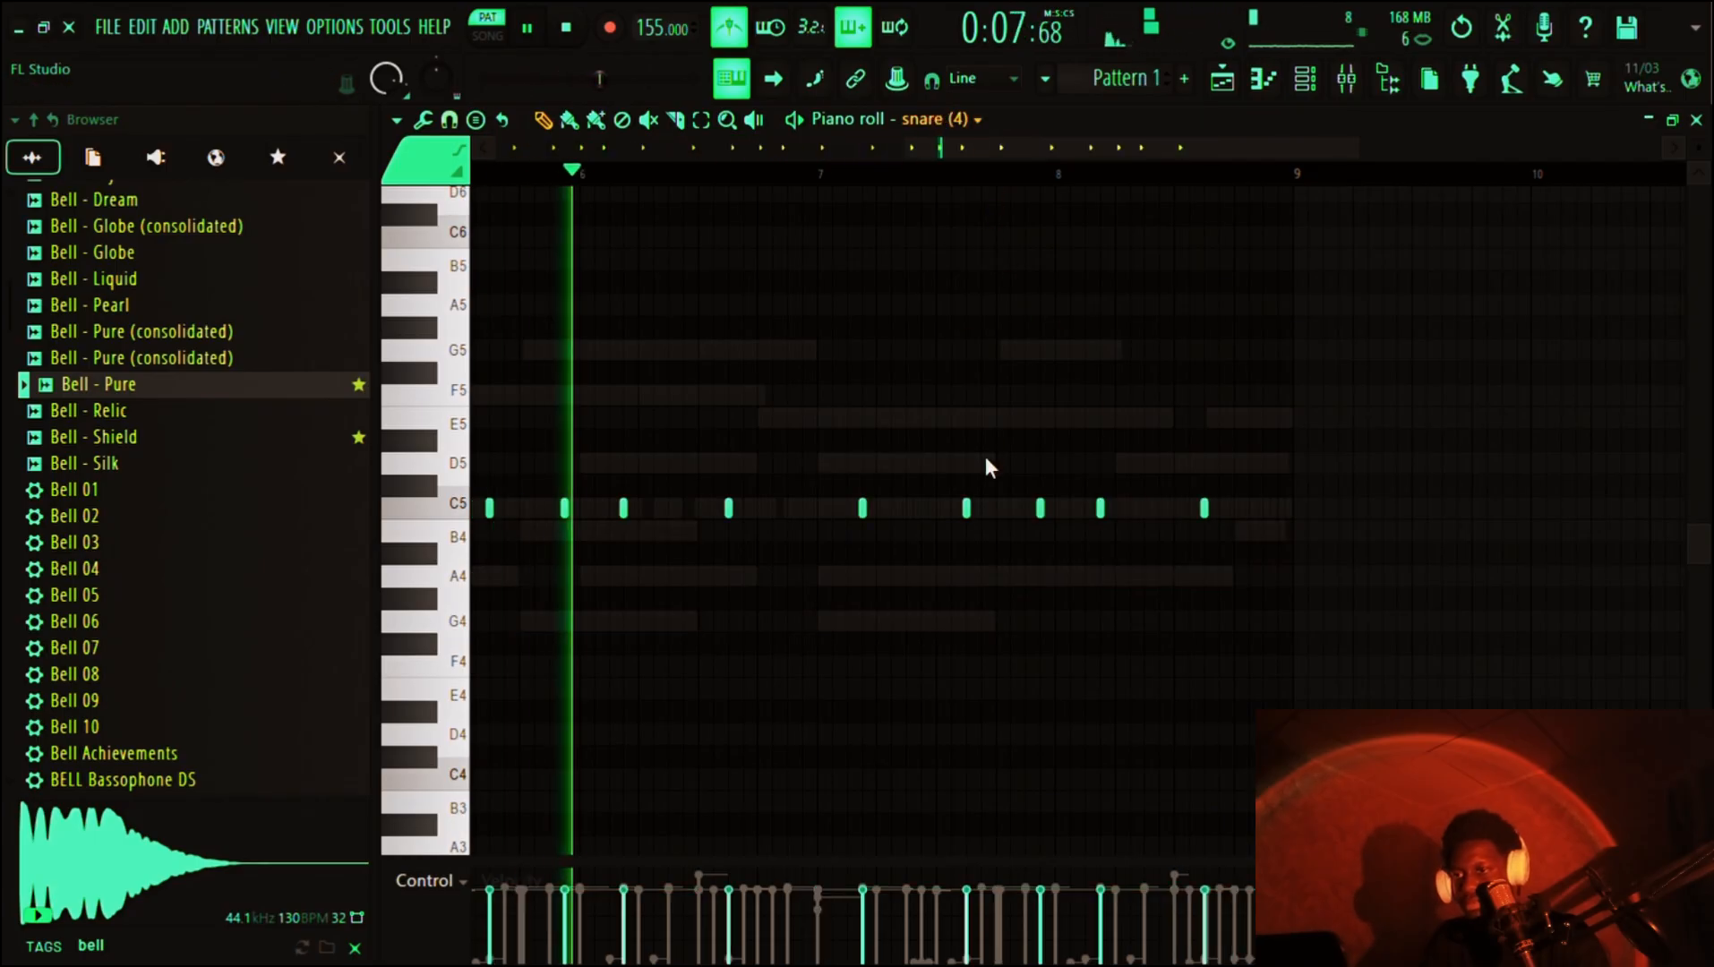
click(986, 456)
- Add a BooBass channel, open its piano roll and select bars 1 to 8 on the timeline
key(space)
scroll(994, 466, down, 5)
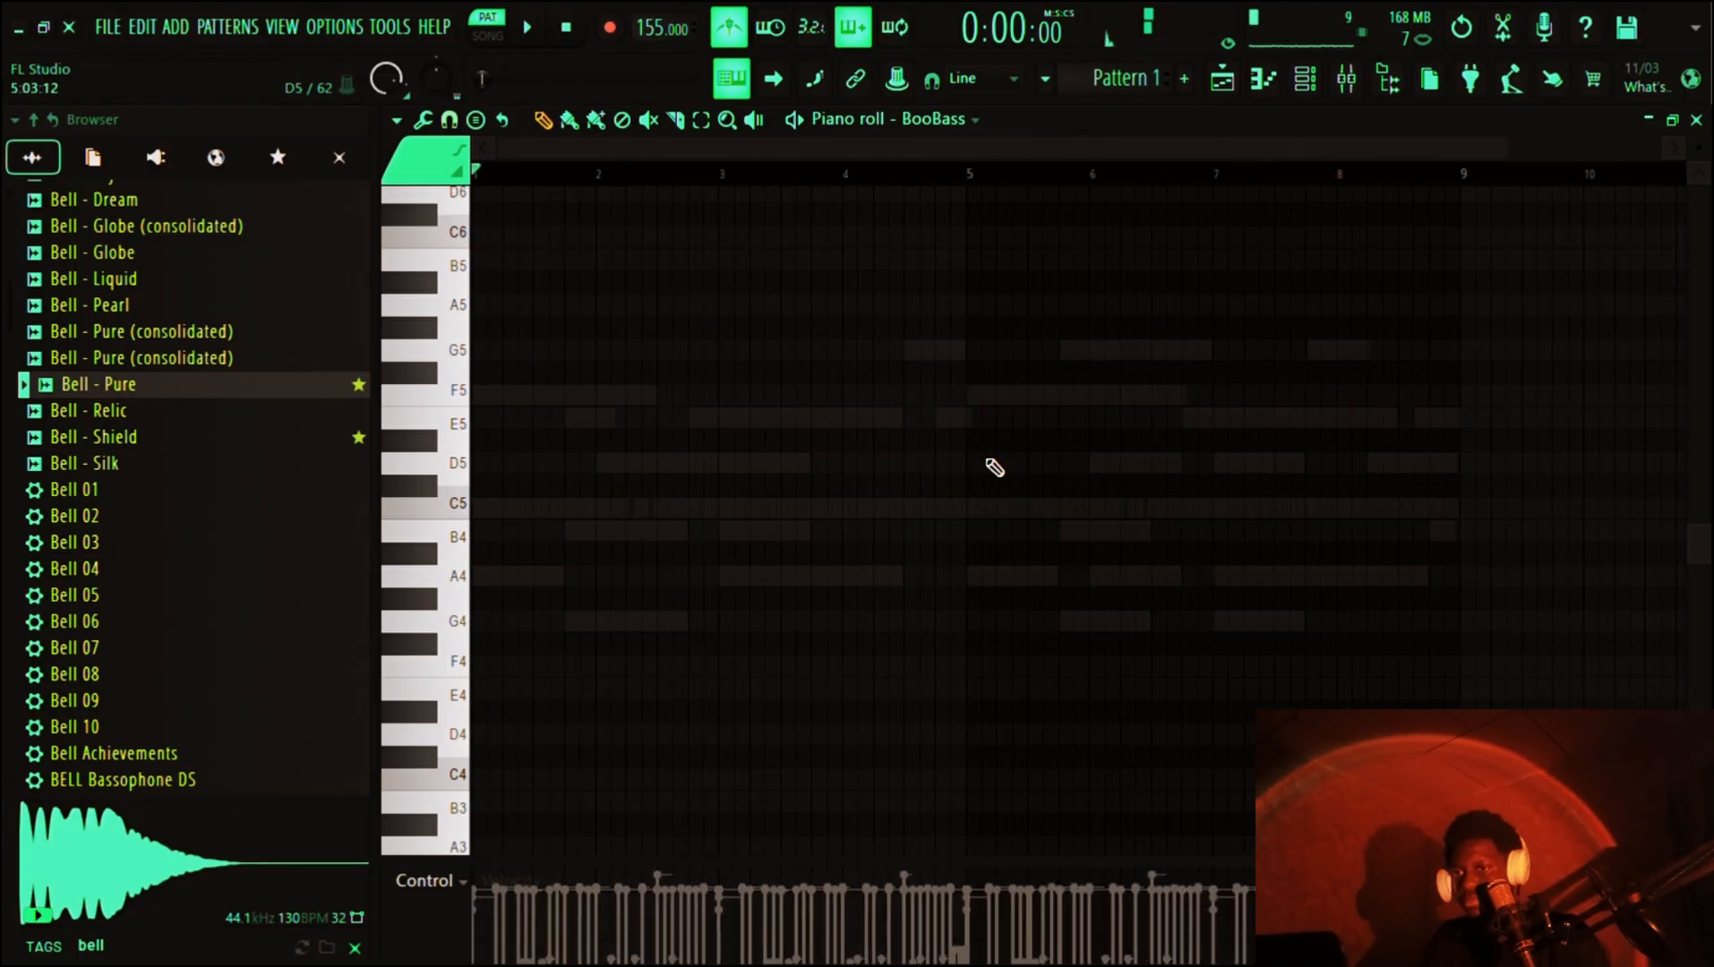
key(space)
key(space)
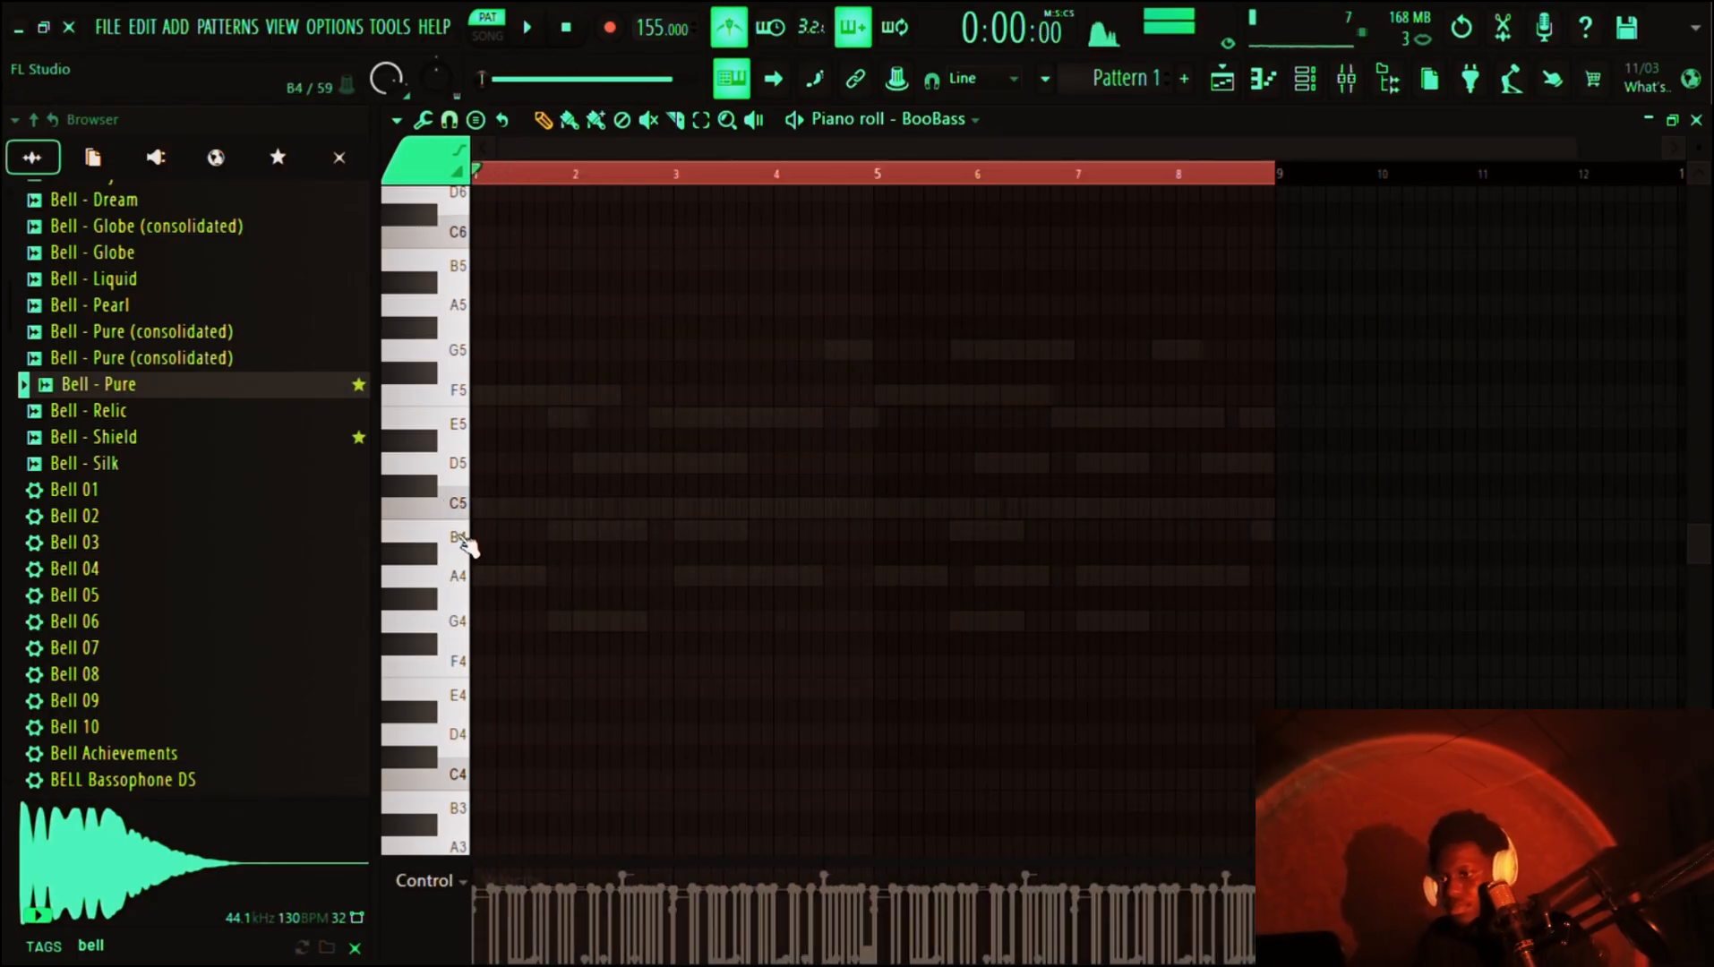
- Draw quarter-bar BooBass notes A4, A4, E5, C5 and D5 in sequence, starting three quarters into bar 1
click(486, 582)
scroll(490, 584, up, 3)
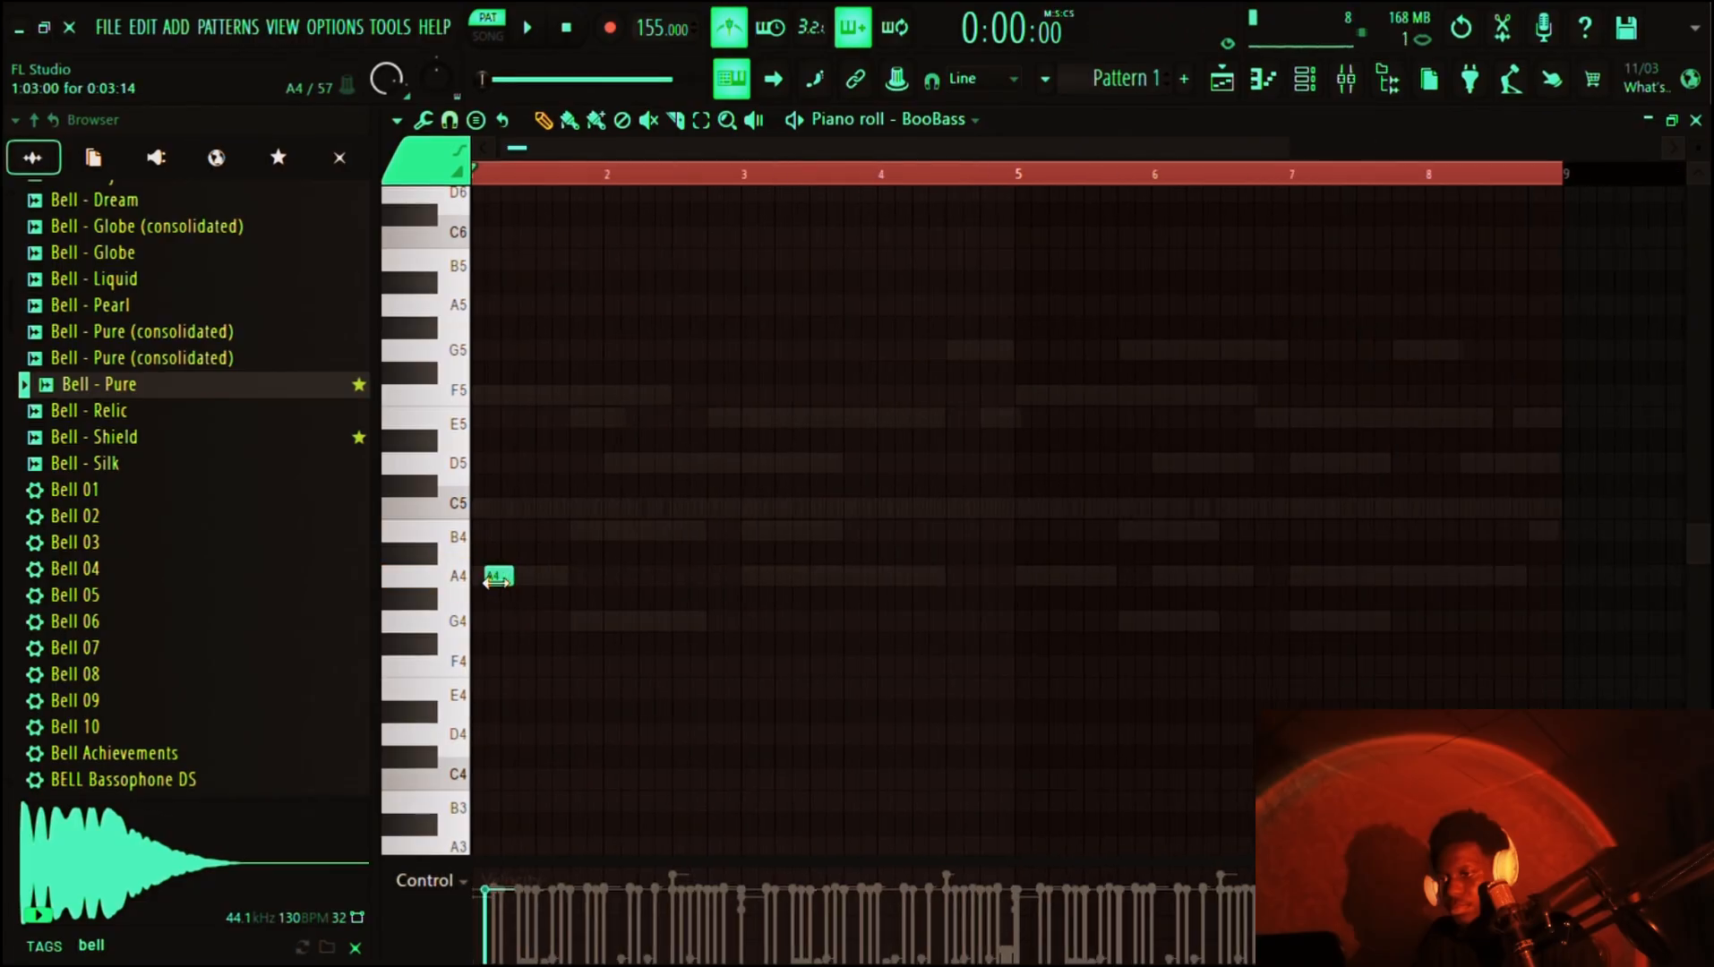
drag(529, 584, 908, 600)
key(space)
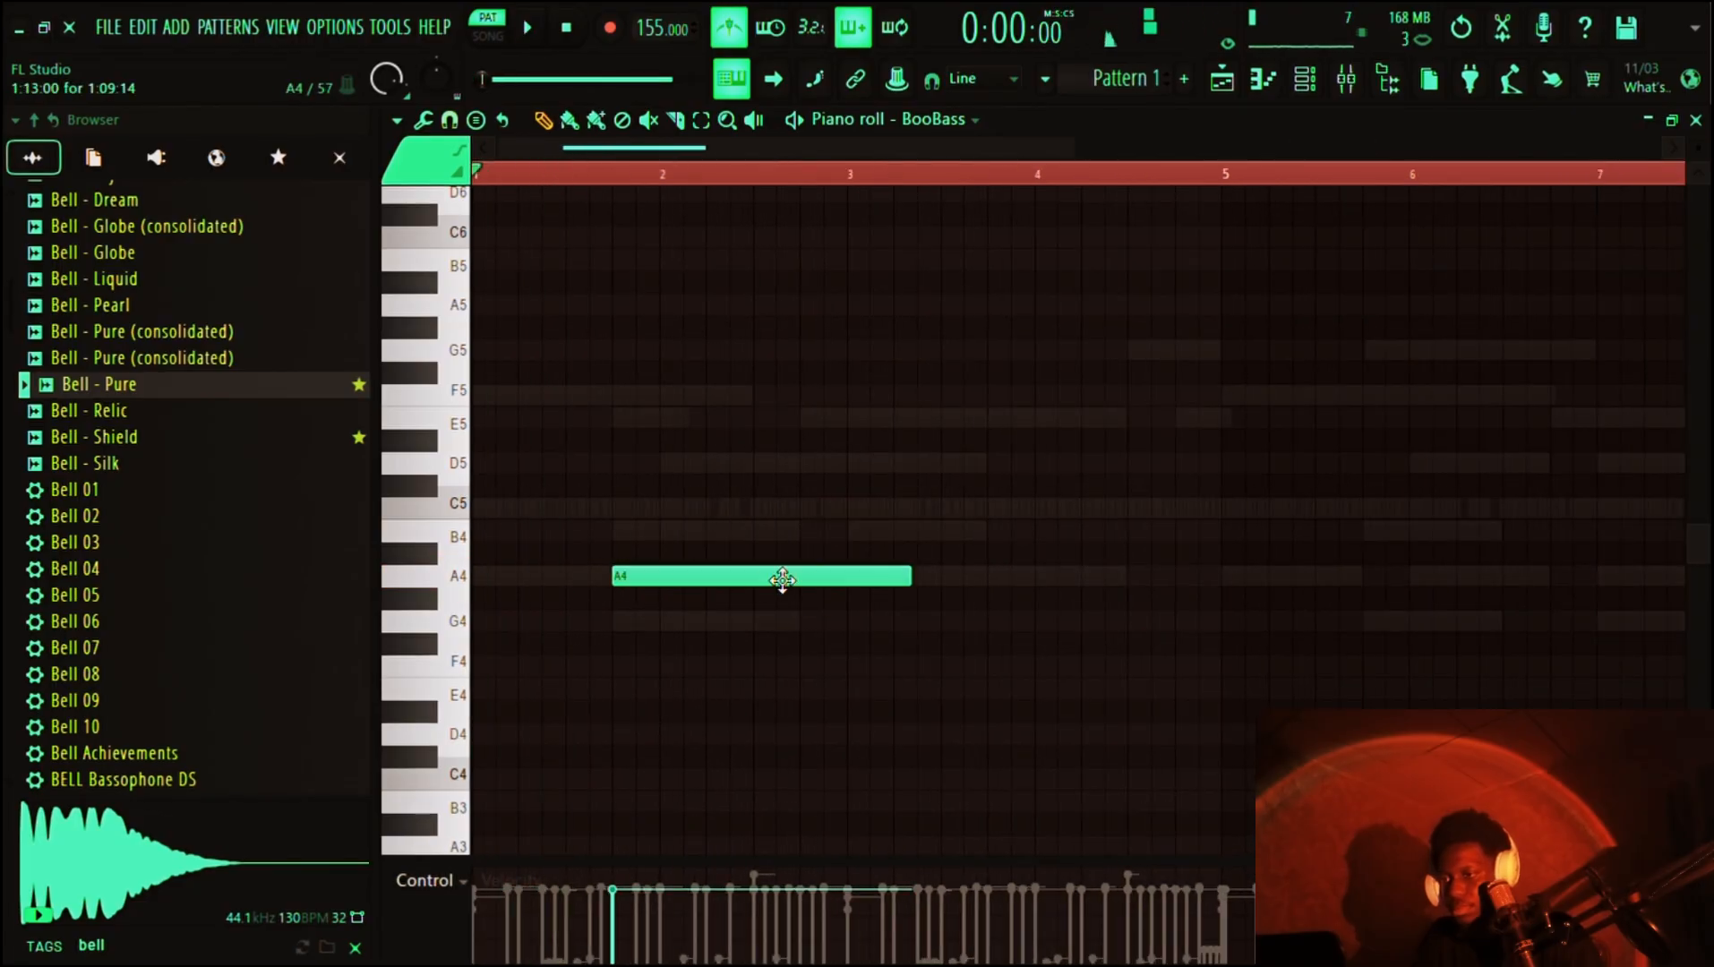
key(space)
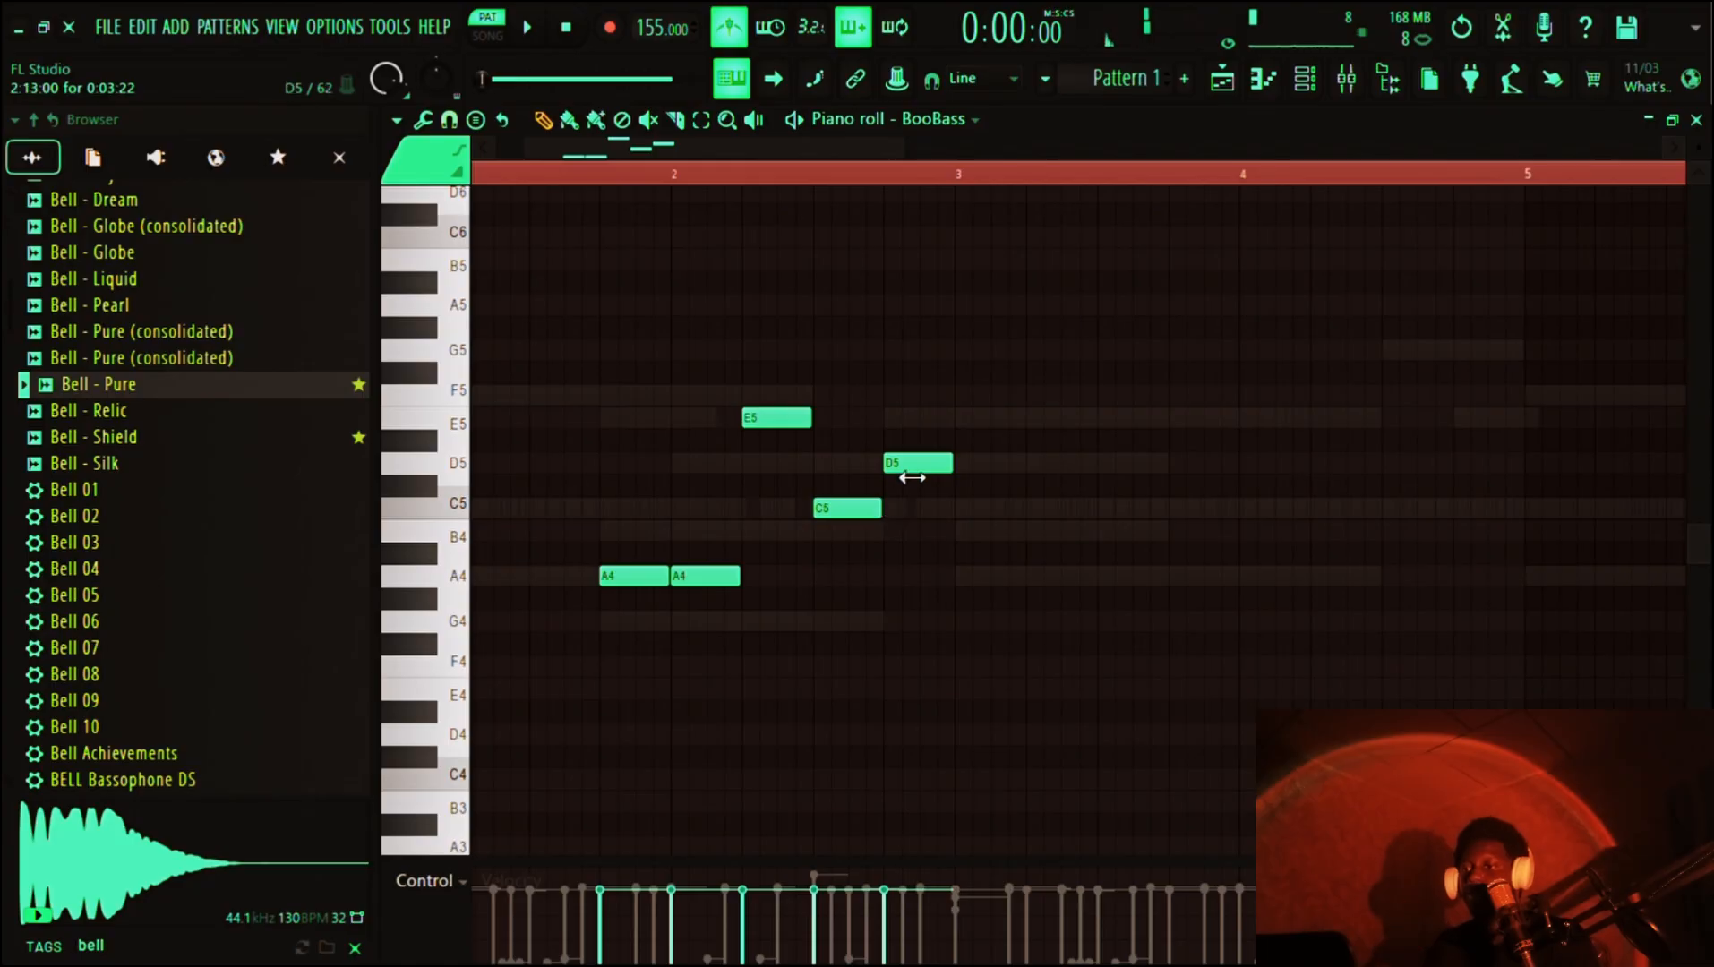
- Move the BooBass D5 note an eighth of a bar earlier, shorten the preceding C5 to 0:02:16, and check the line in the channel rack
drag(920, 484, 865, 512)
key(space)
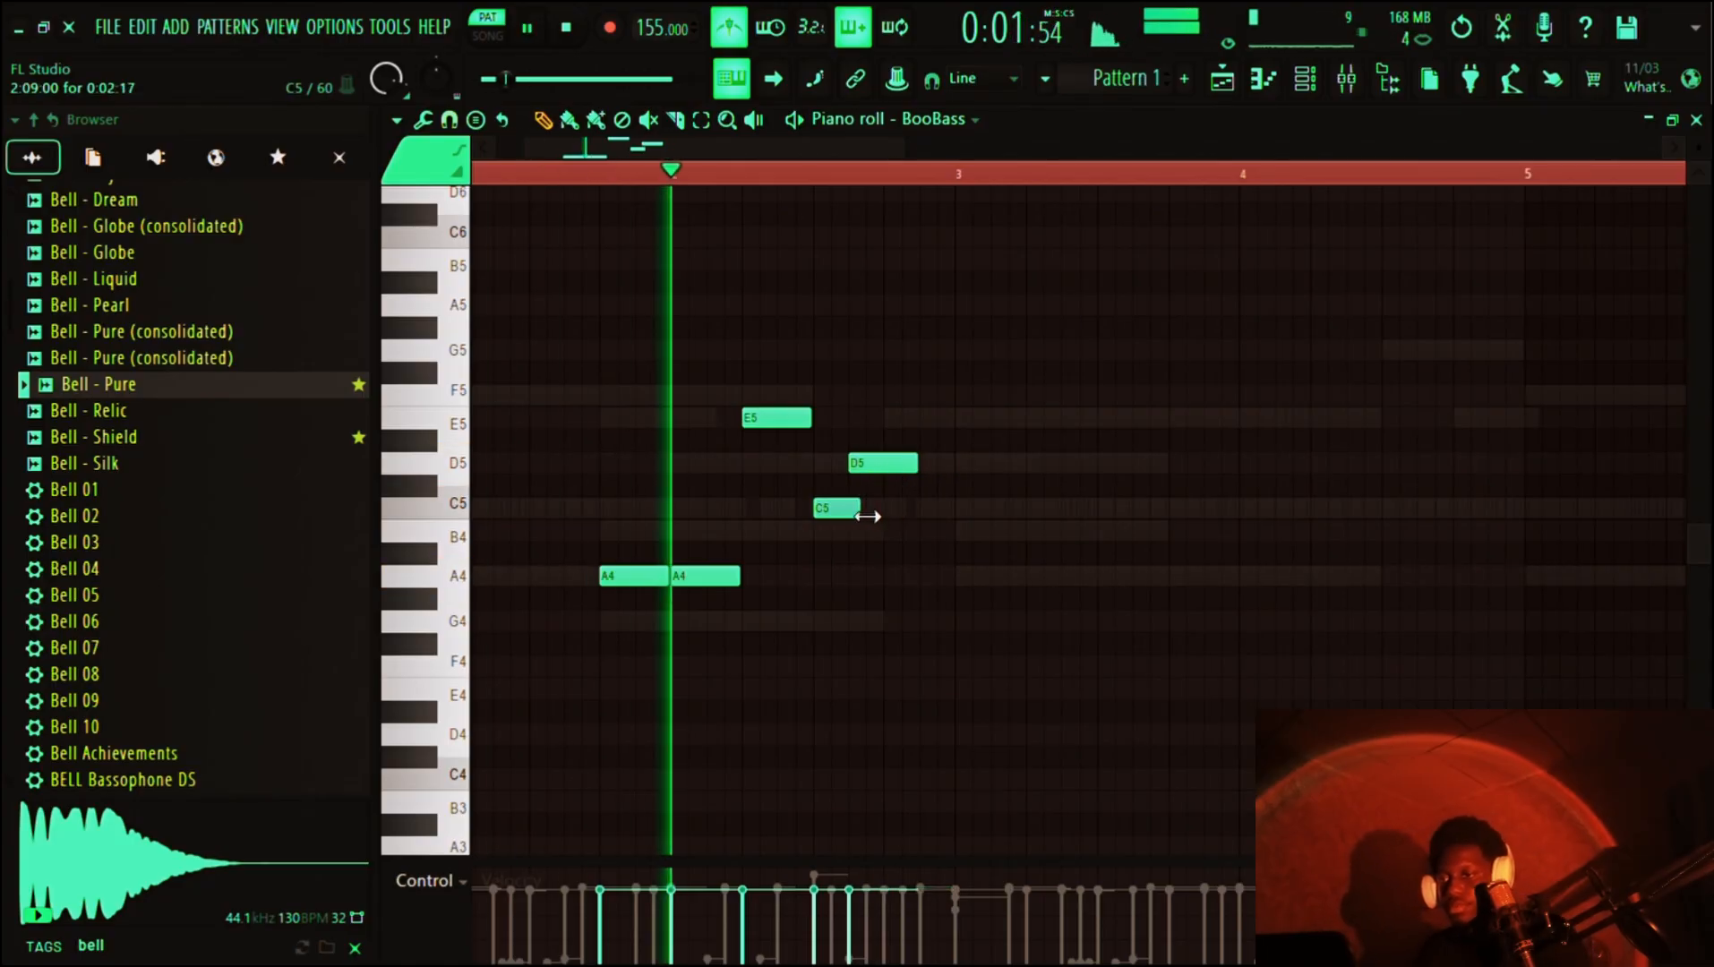
key(space)
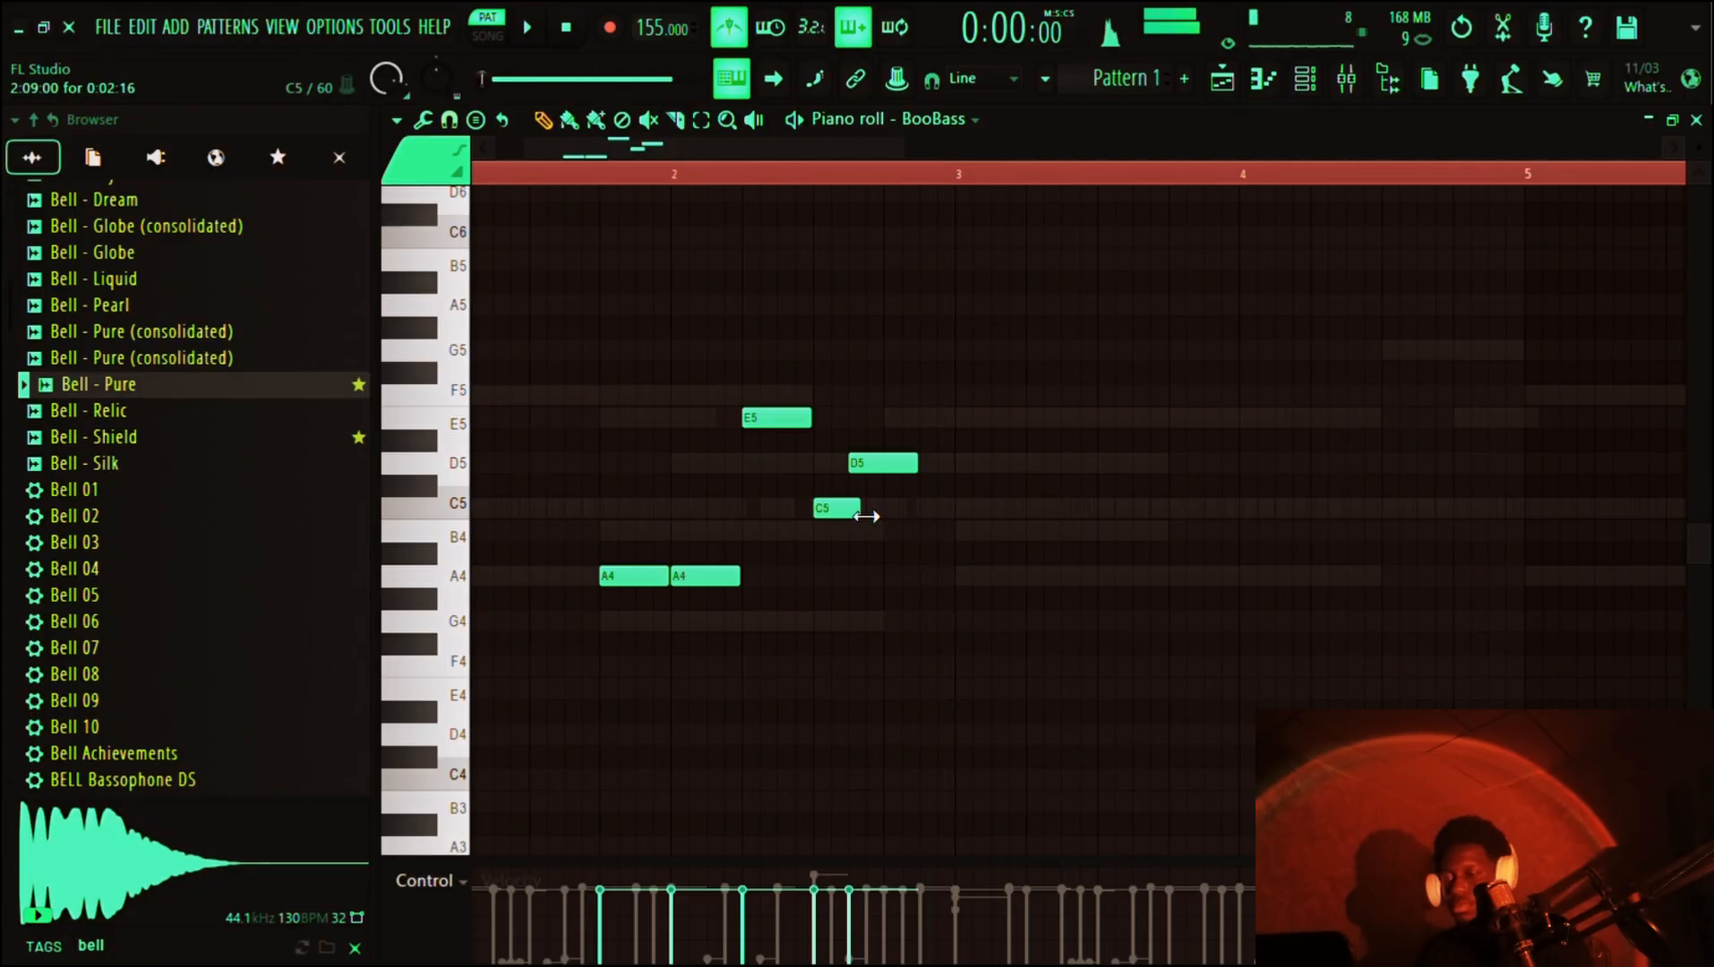
scroll(874, 515, up, 3)
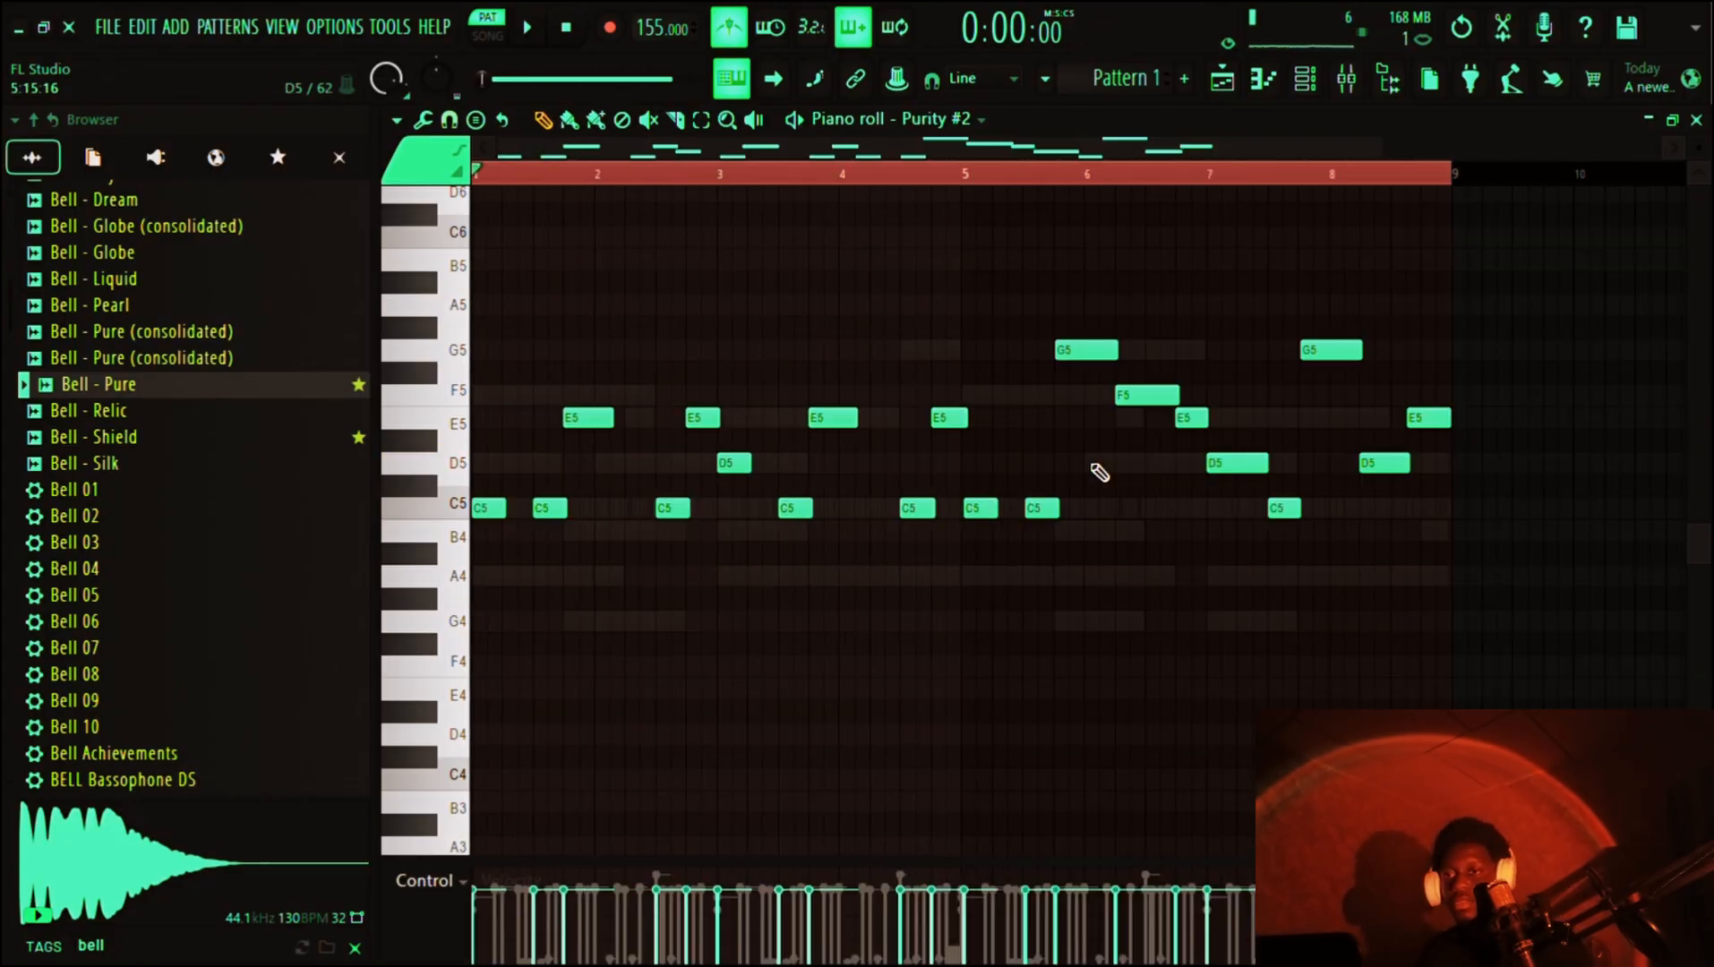
click(1309, 88)
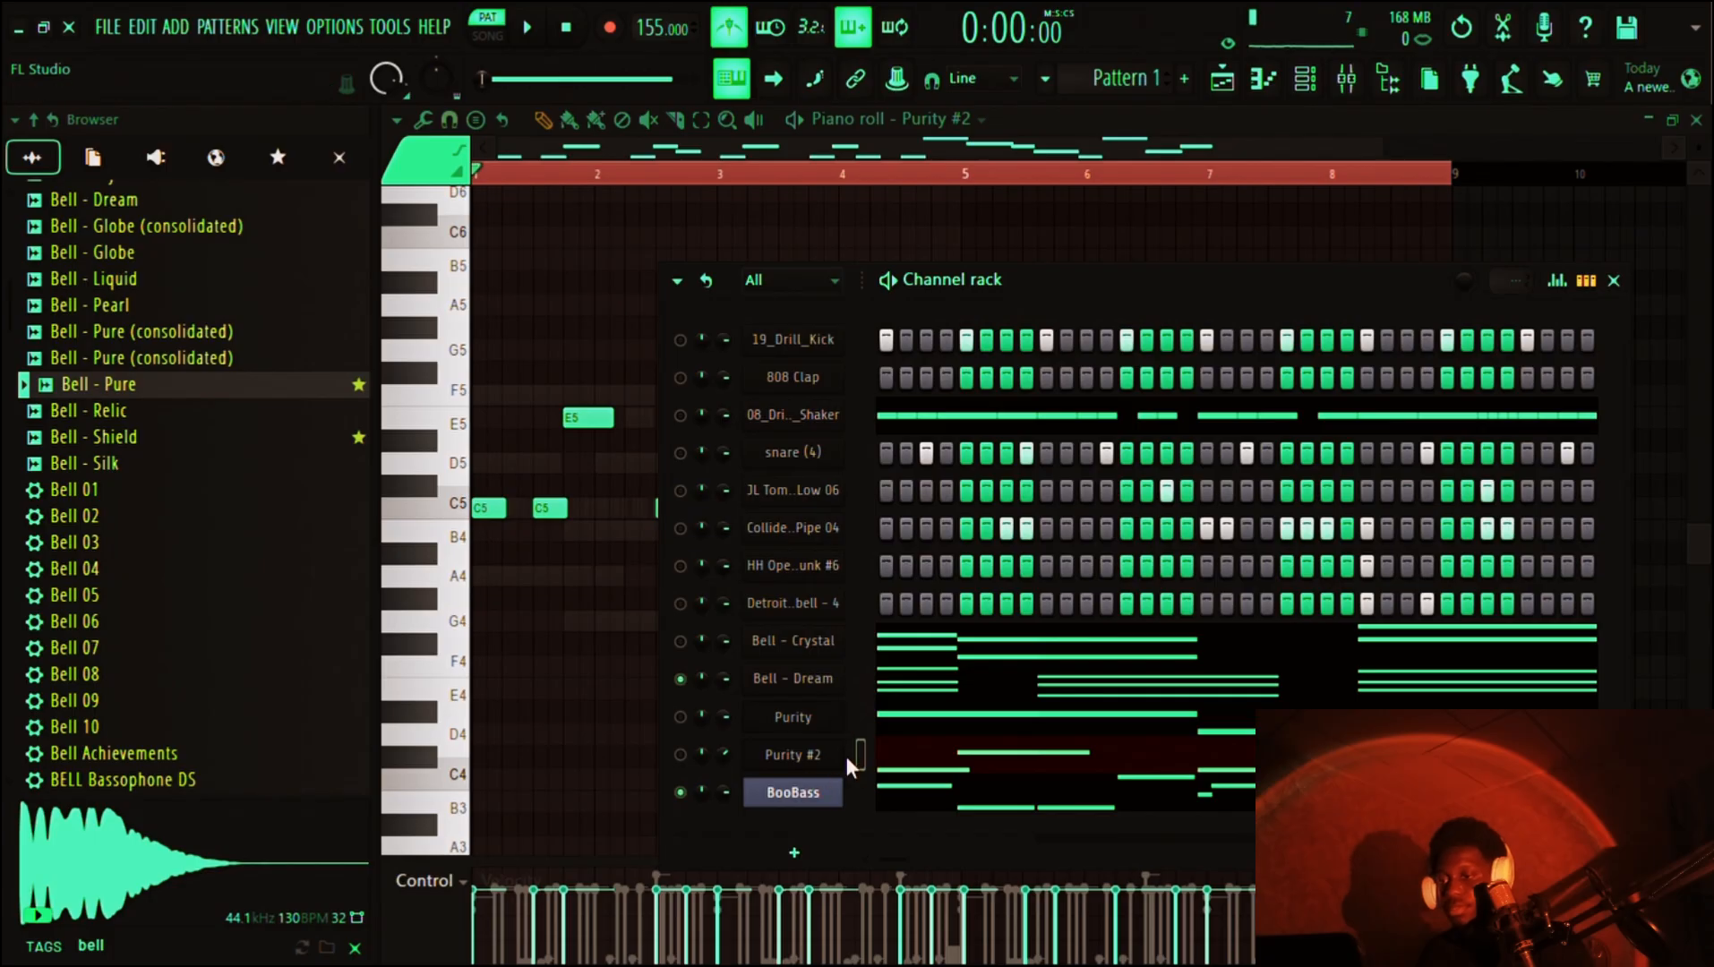
- Enable the volume envelope of the Bell - Dream channel and set its attack time to 33%
click(810, 679)
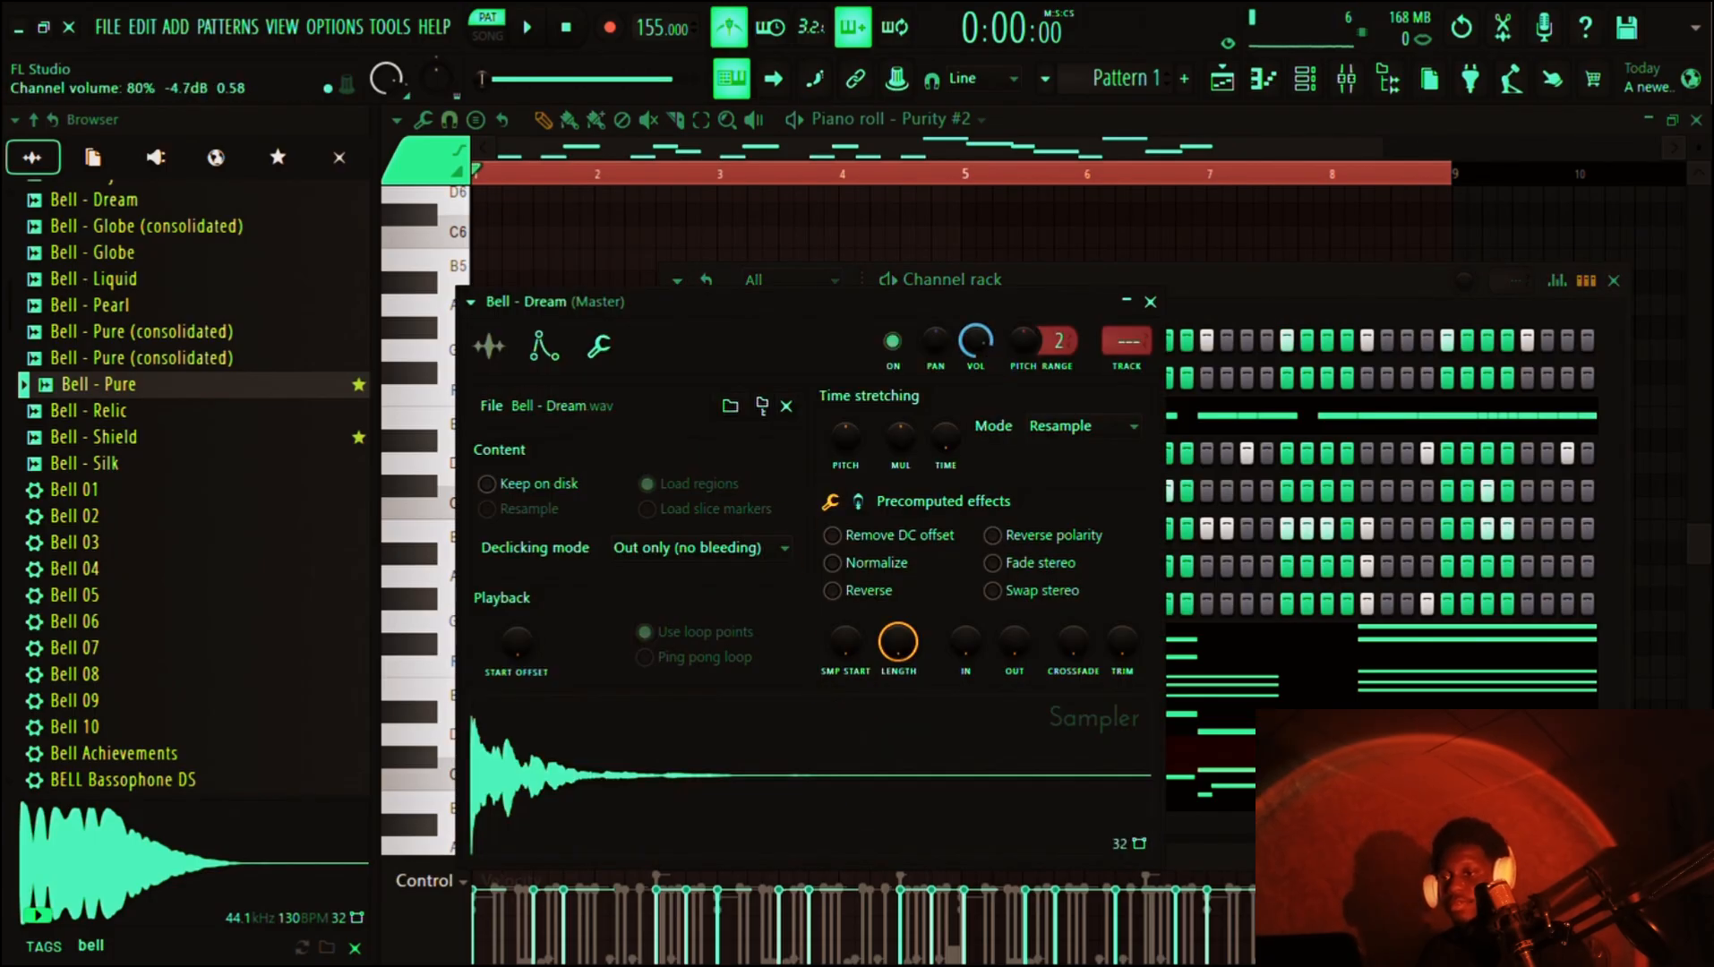
click(993, 562)
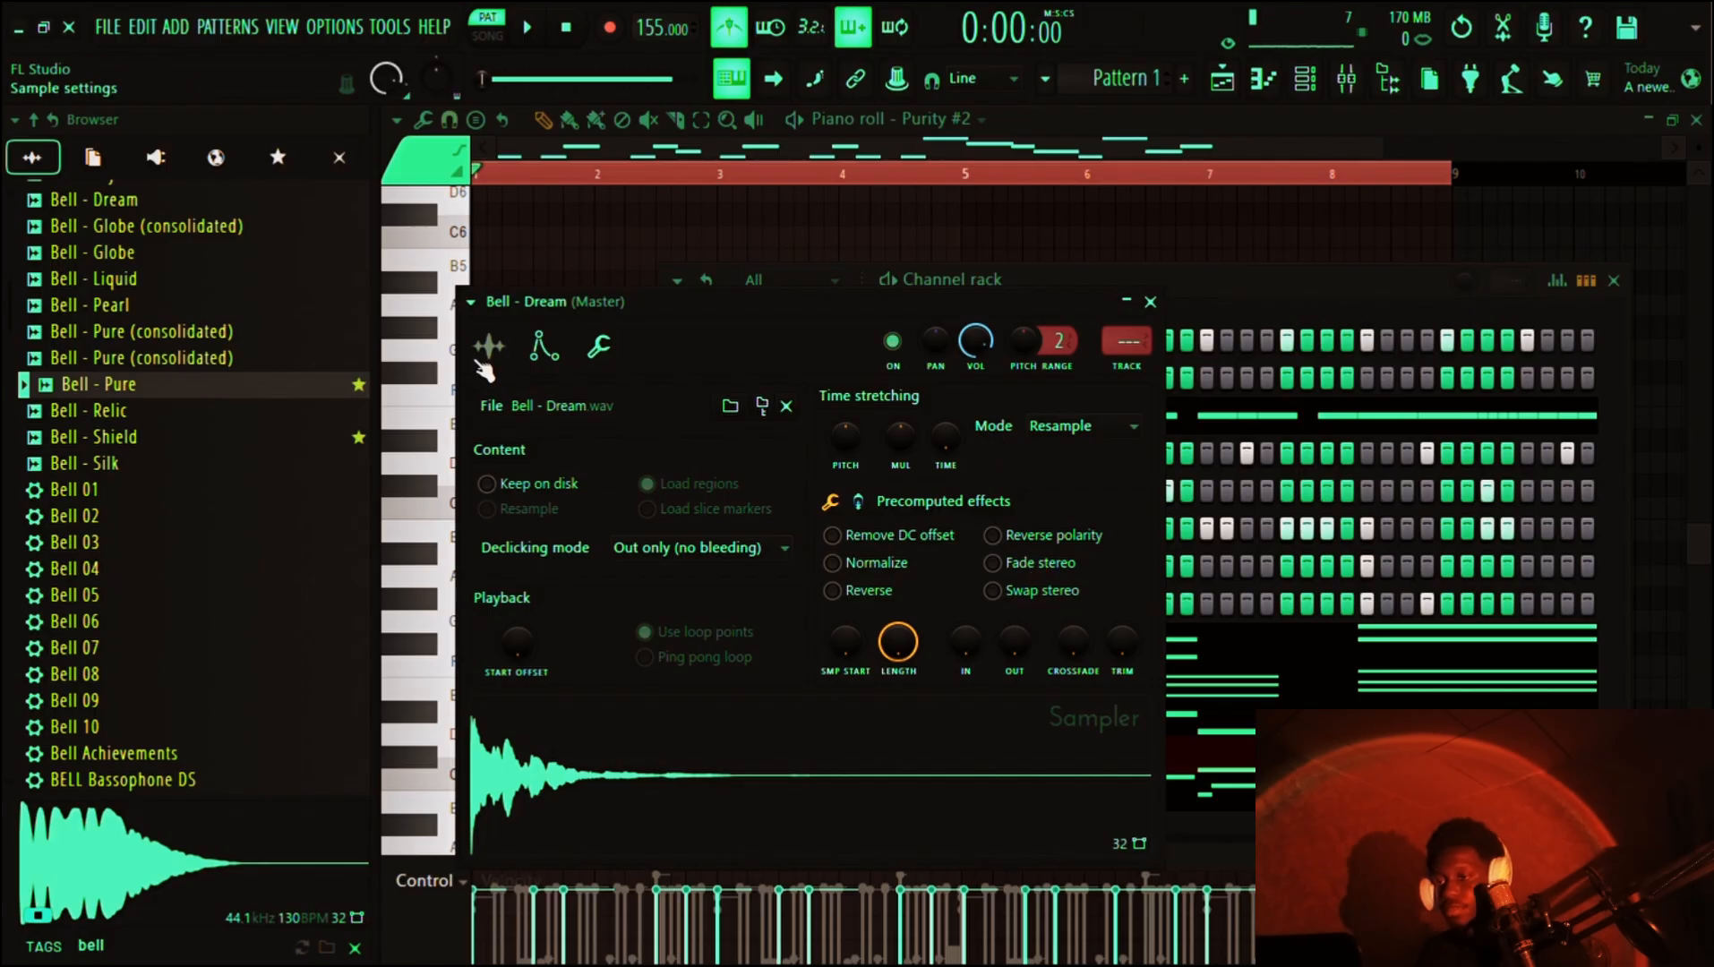
click(541, 354)
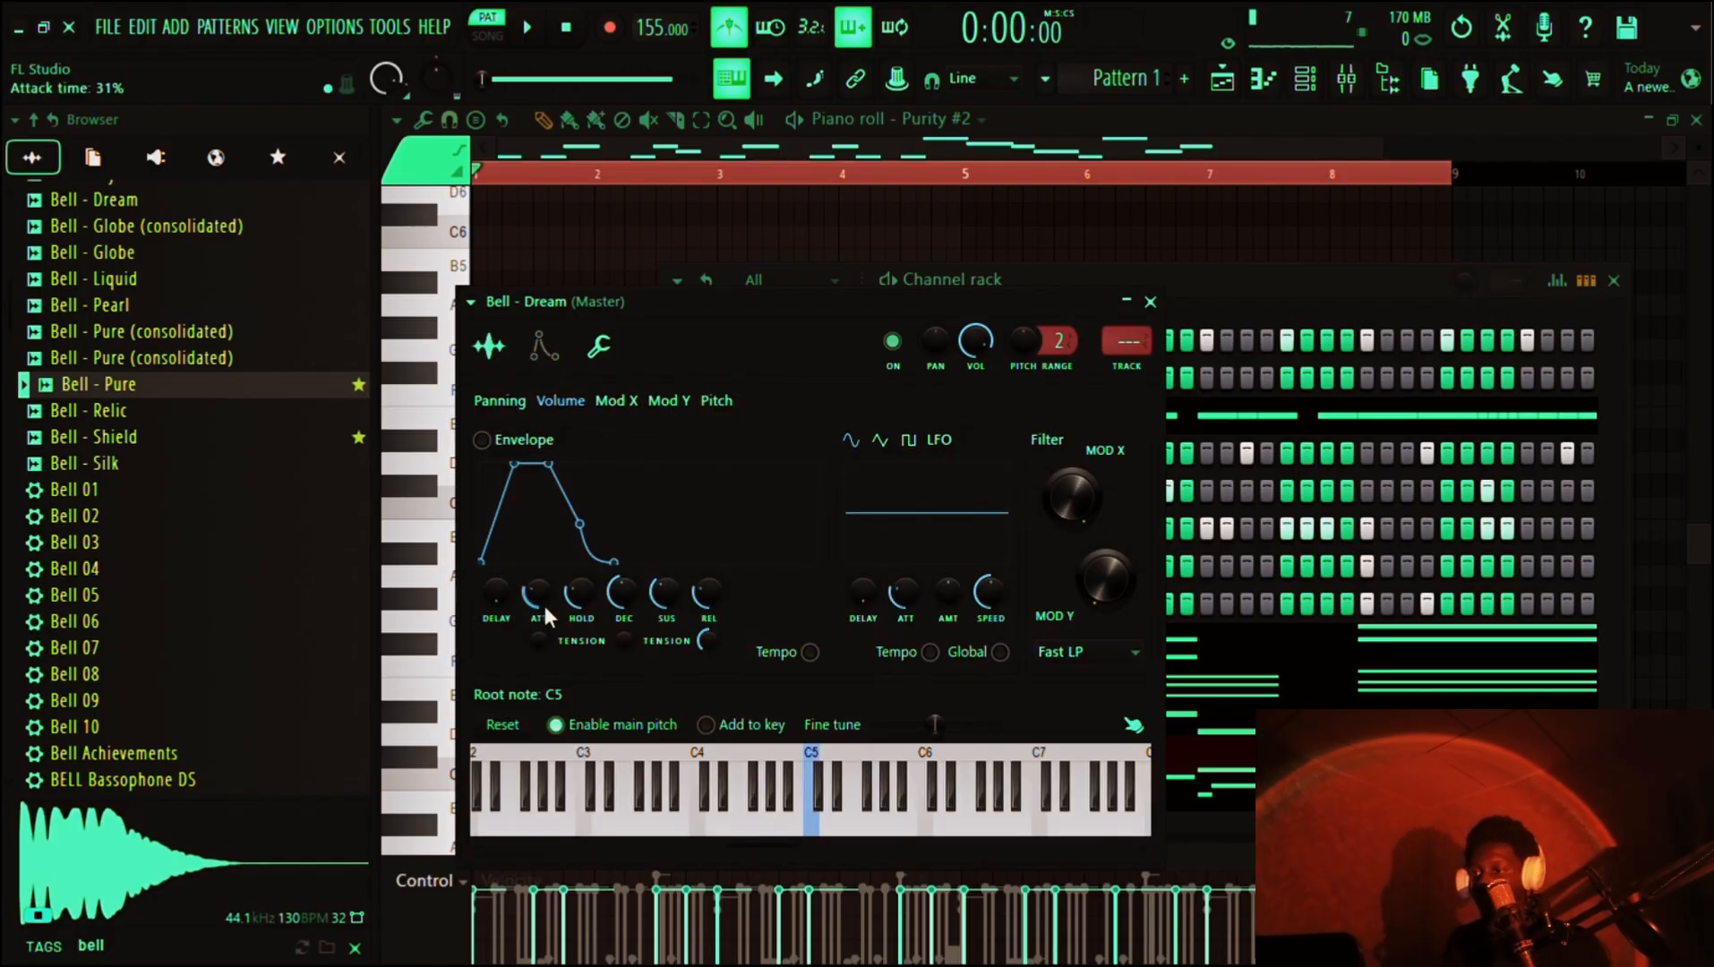
drag(543, 601, 543, 593)
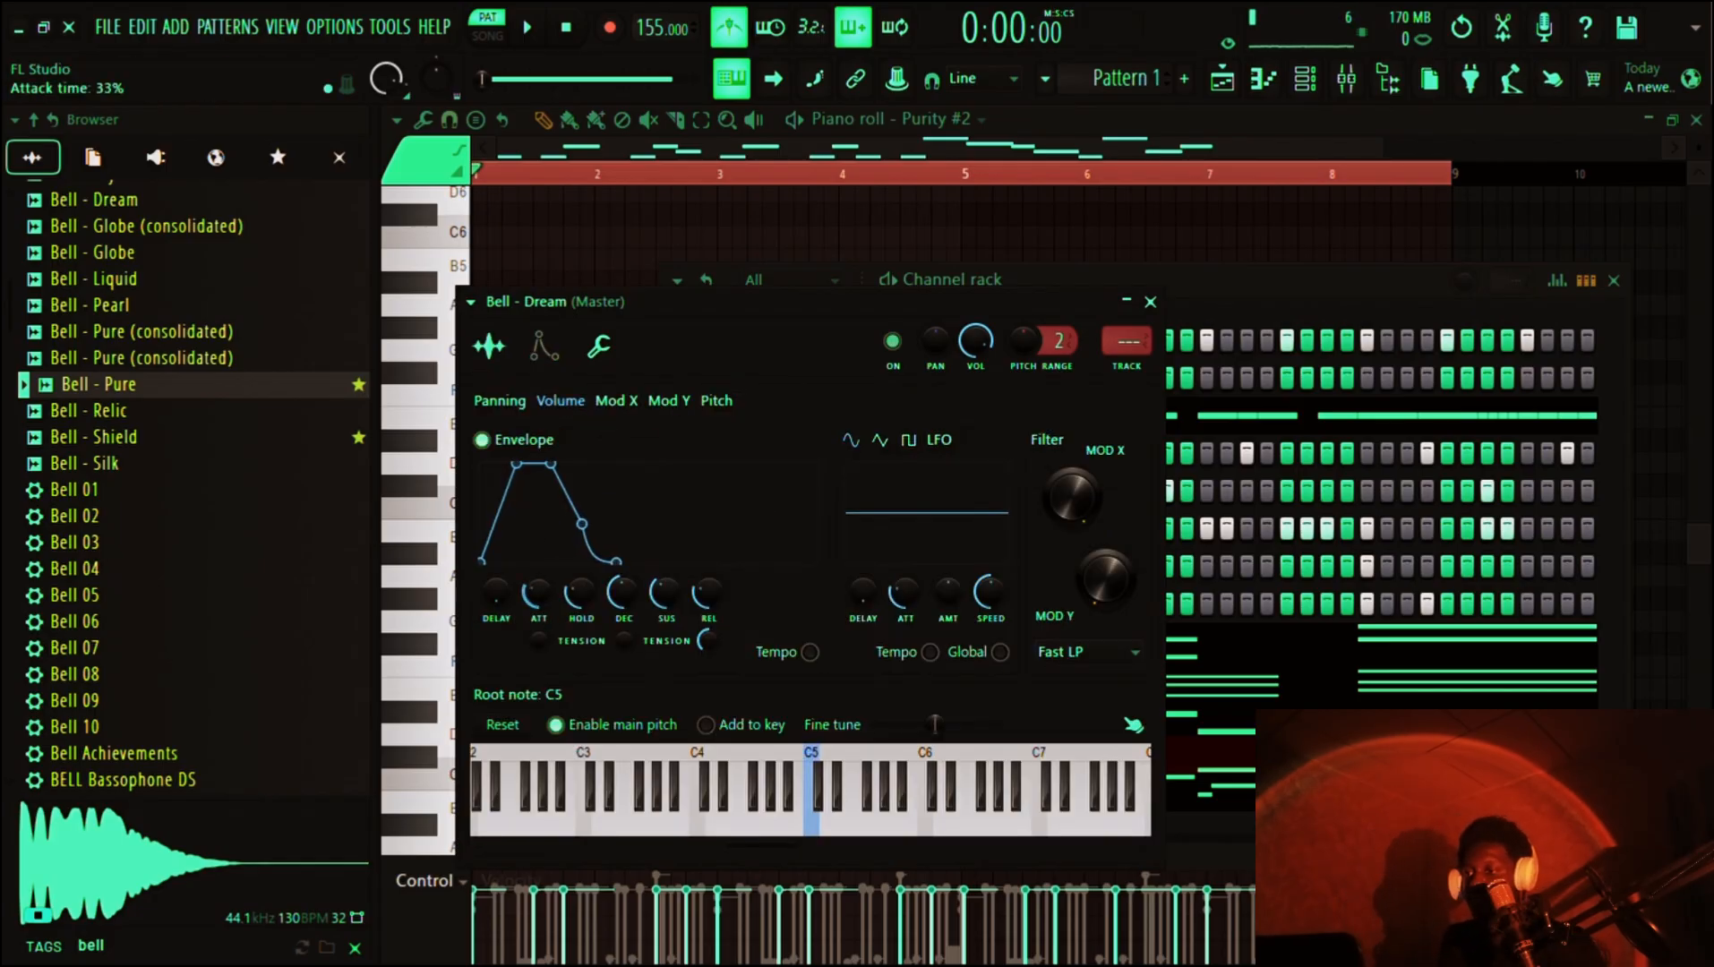
click(1249, 288)
key(space)
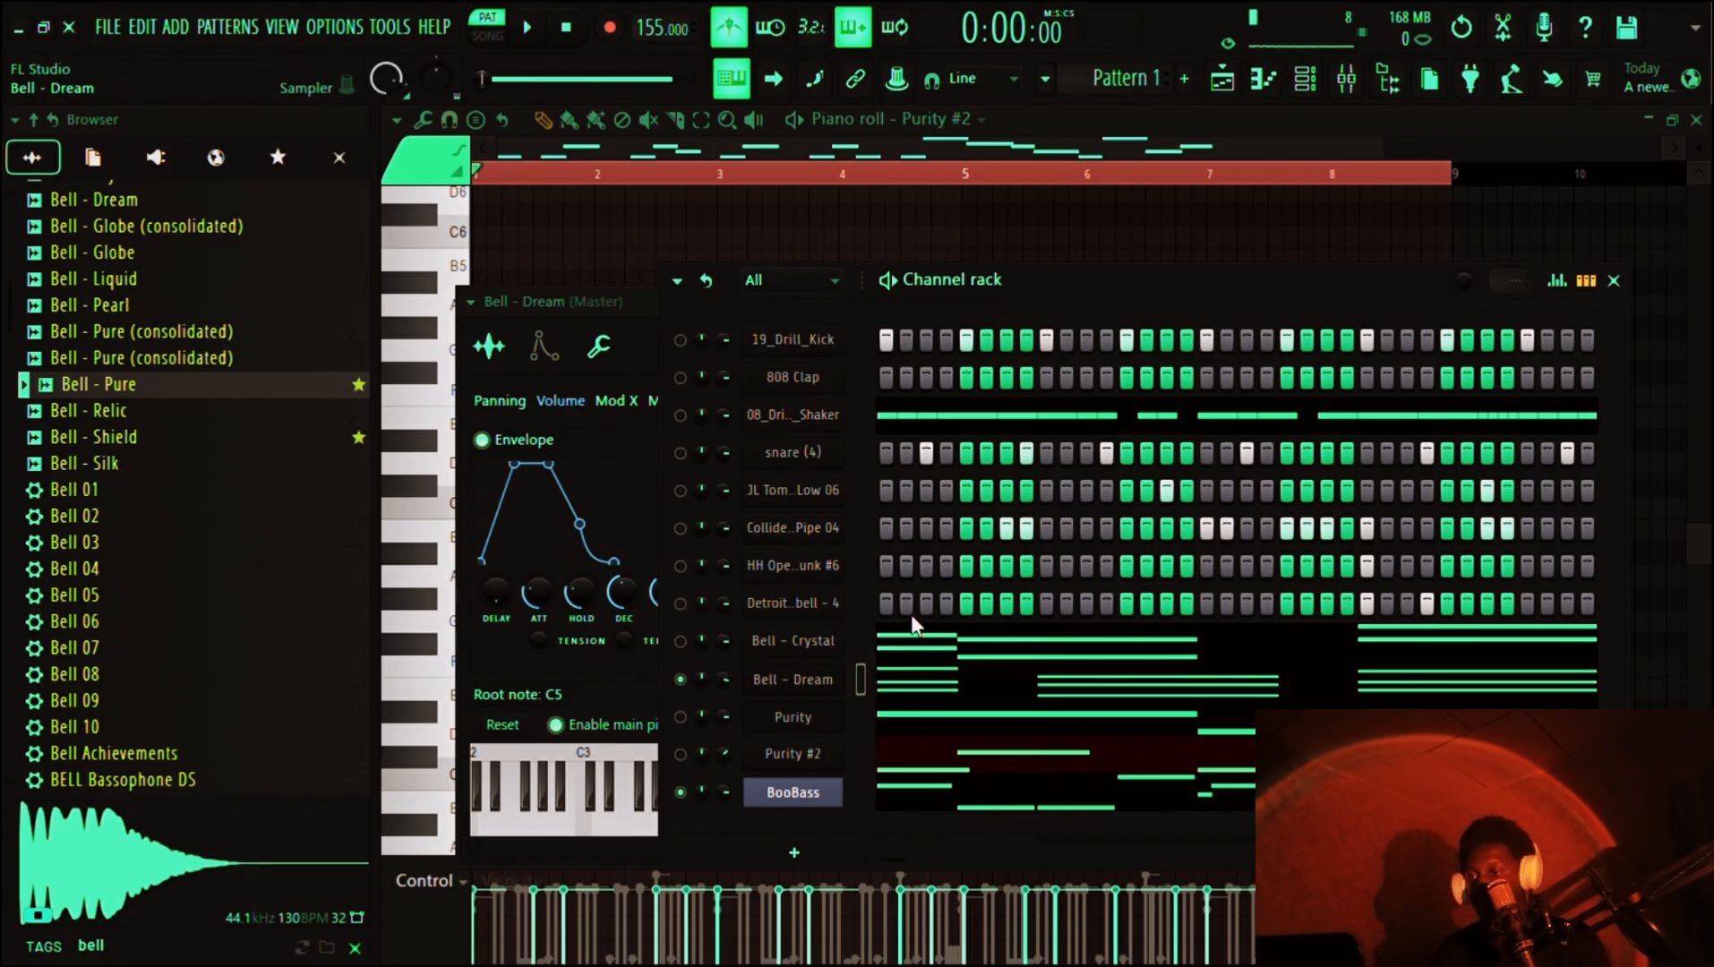
- Open the Bell - Dream piano roll, try arpeggiating the bar 1 chord, listen to it and undo the arpeggio
key(F7)
drag(538, 605, 484, 301)
key(alt+a)
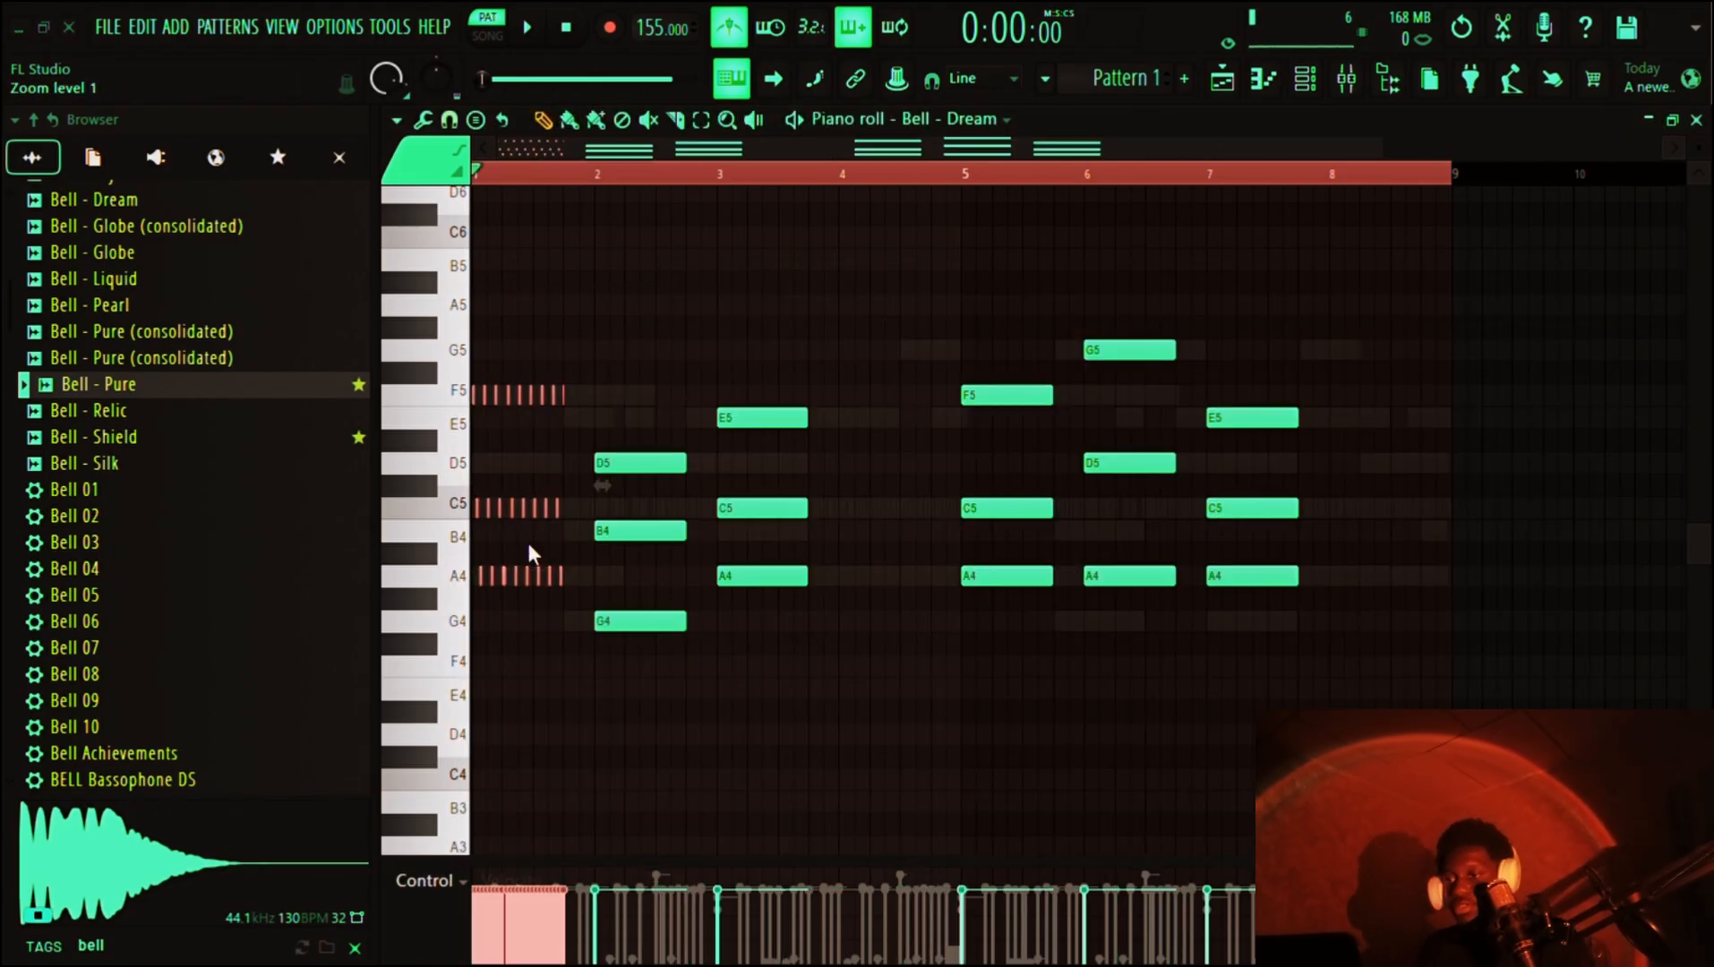
drag(1001, 407, 1000, 369)
key(space)
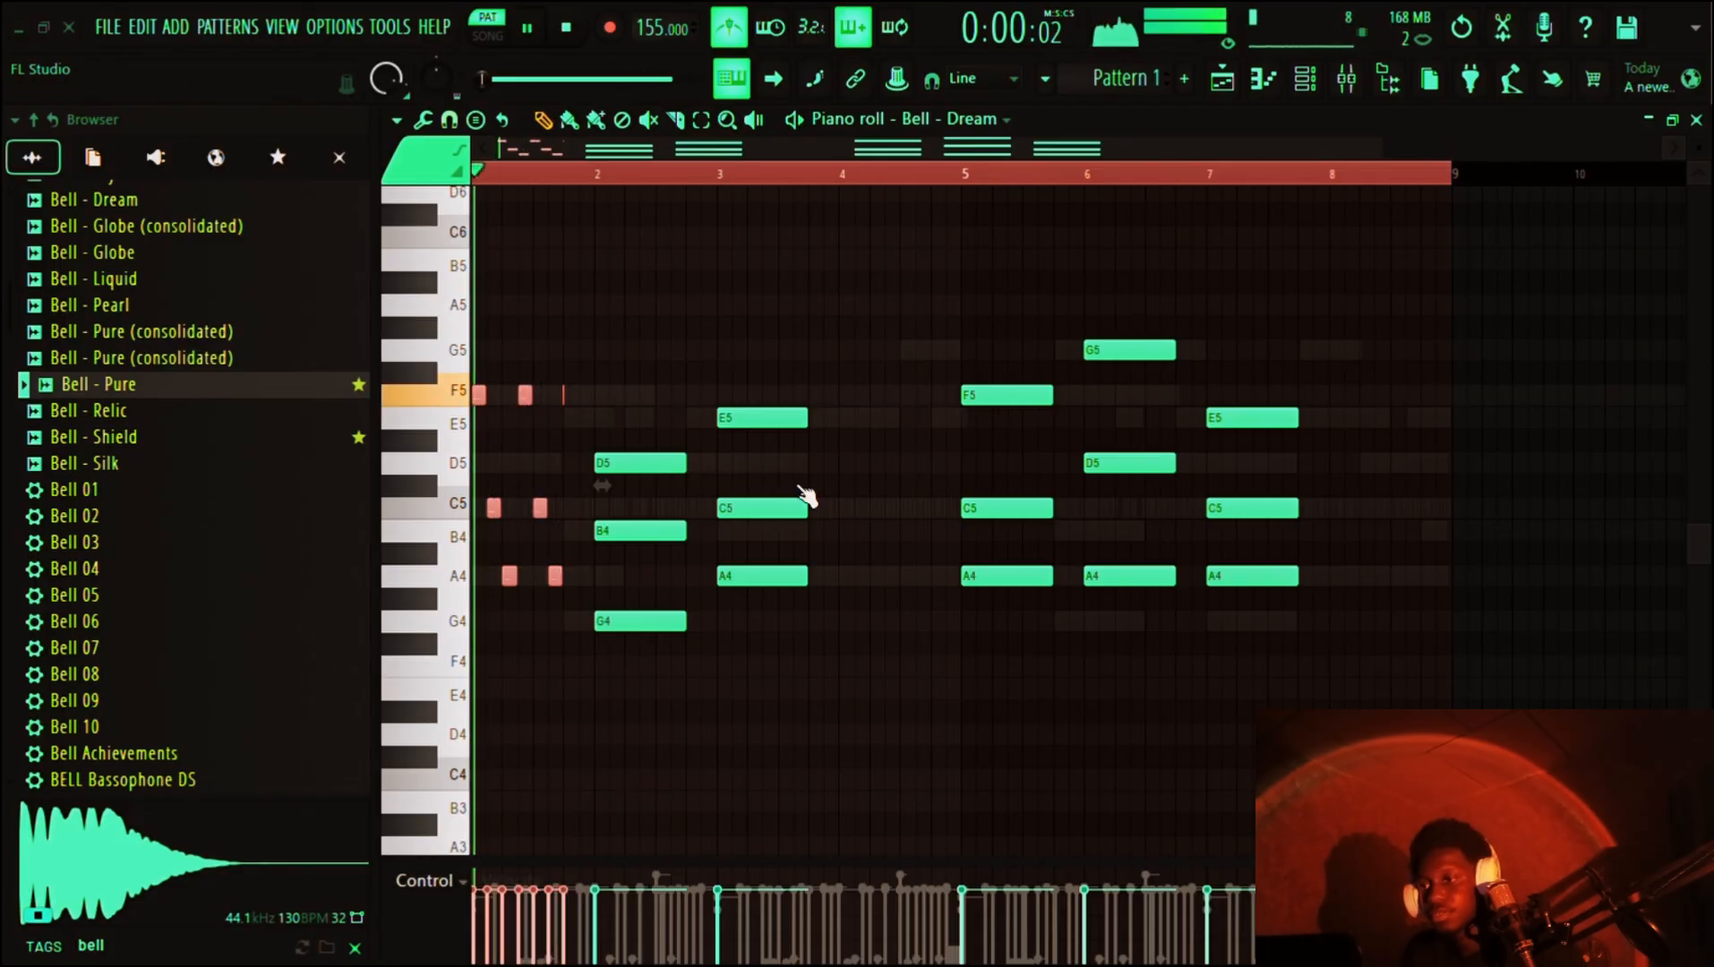
key(space)
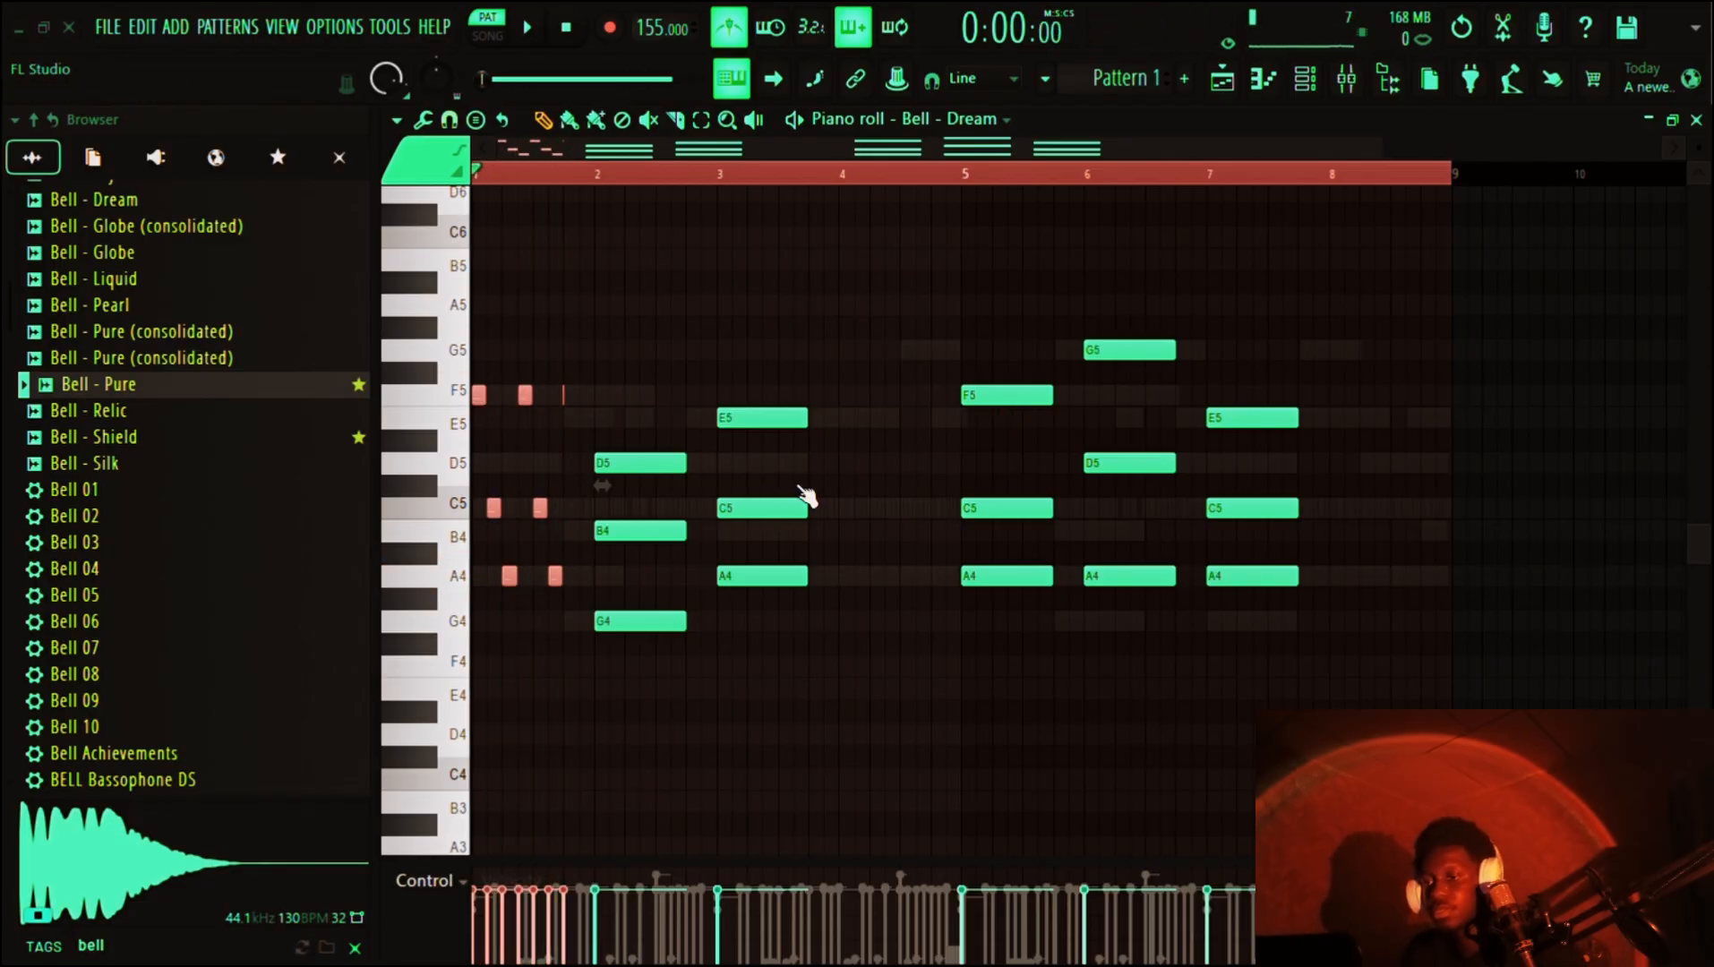
key(ctrl+z)
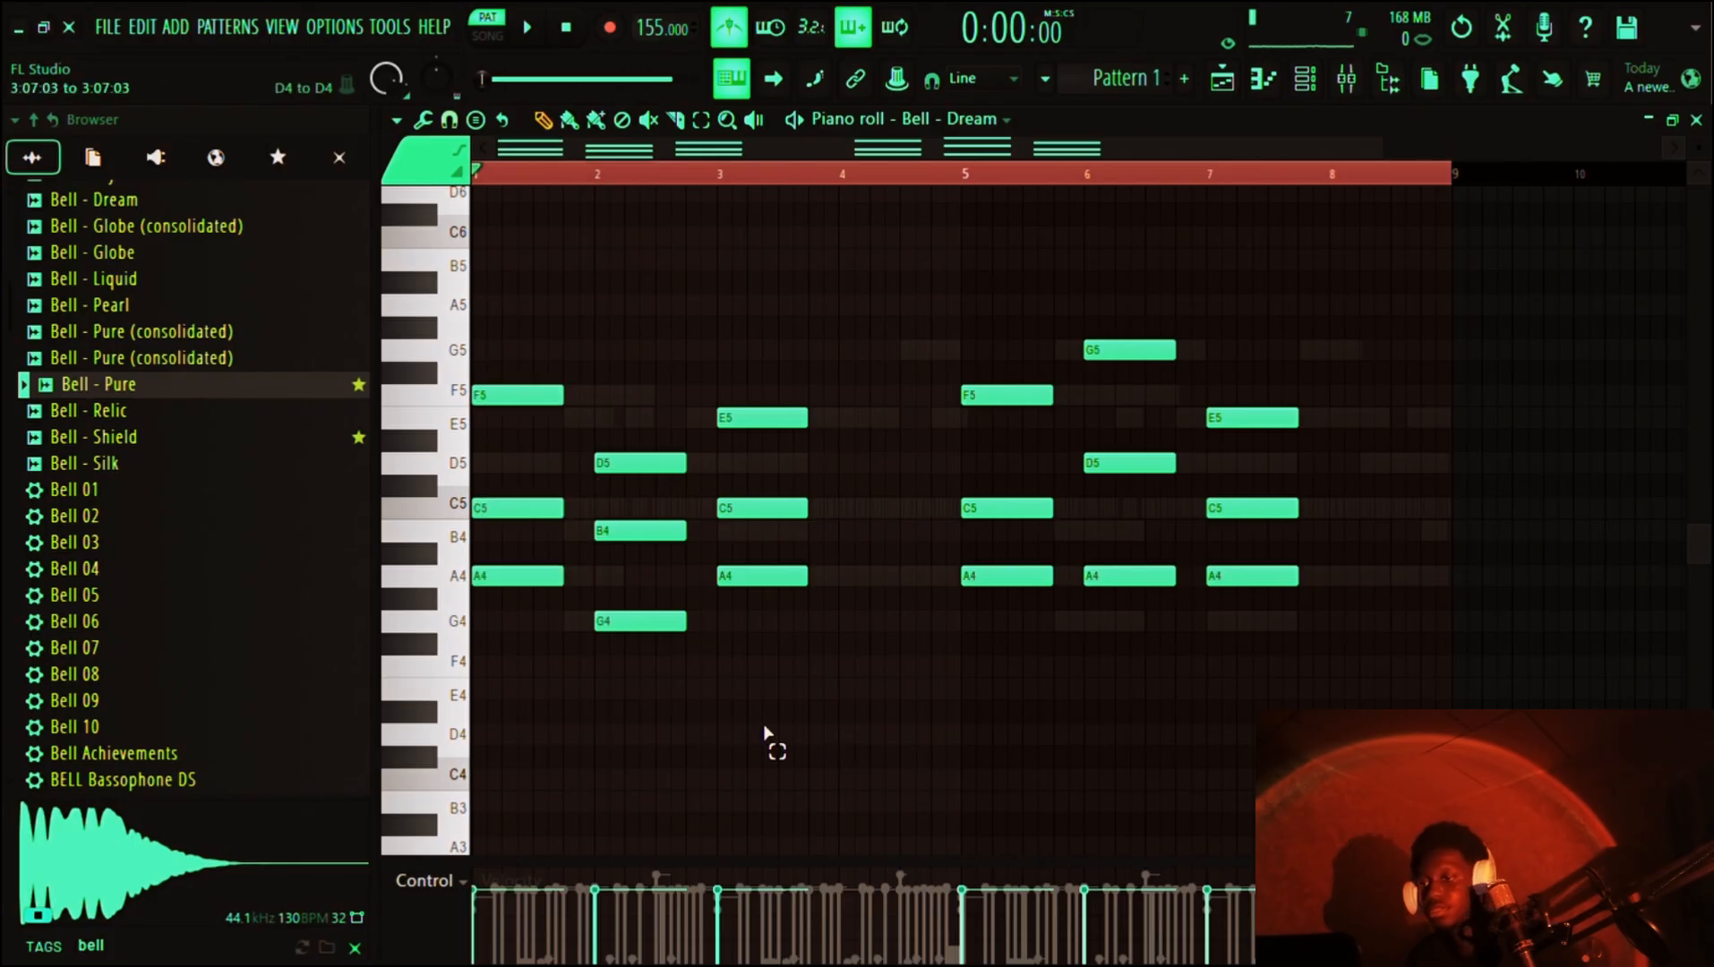
- Arpeggiate the Bell - Dream chords in bars 2 and 3, shorten the arpeggio timing to eighth-bar notes and listen to it
drag(778, 740, 618, 351)
key(ctrl+u)
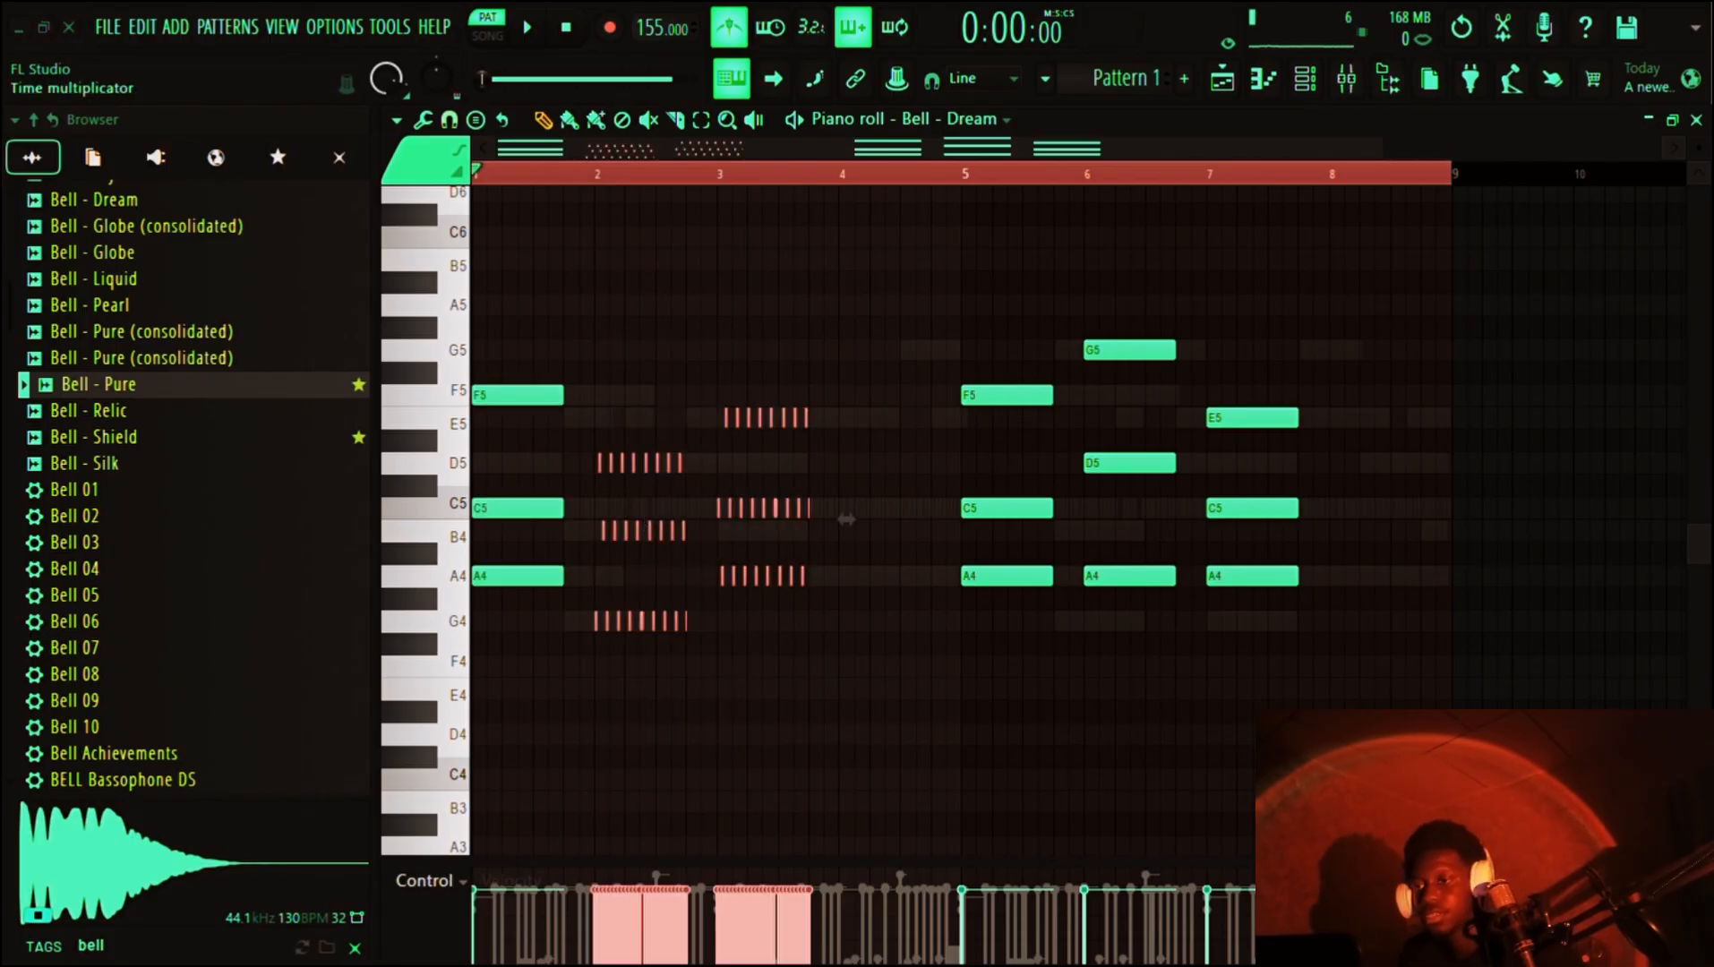
key(ctrl+z)
key(space)
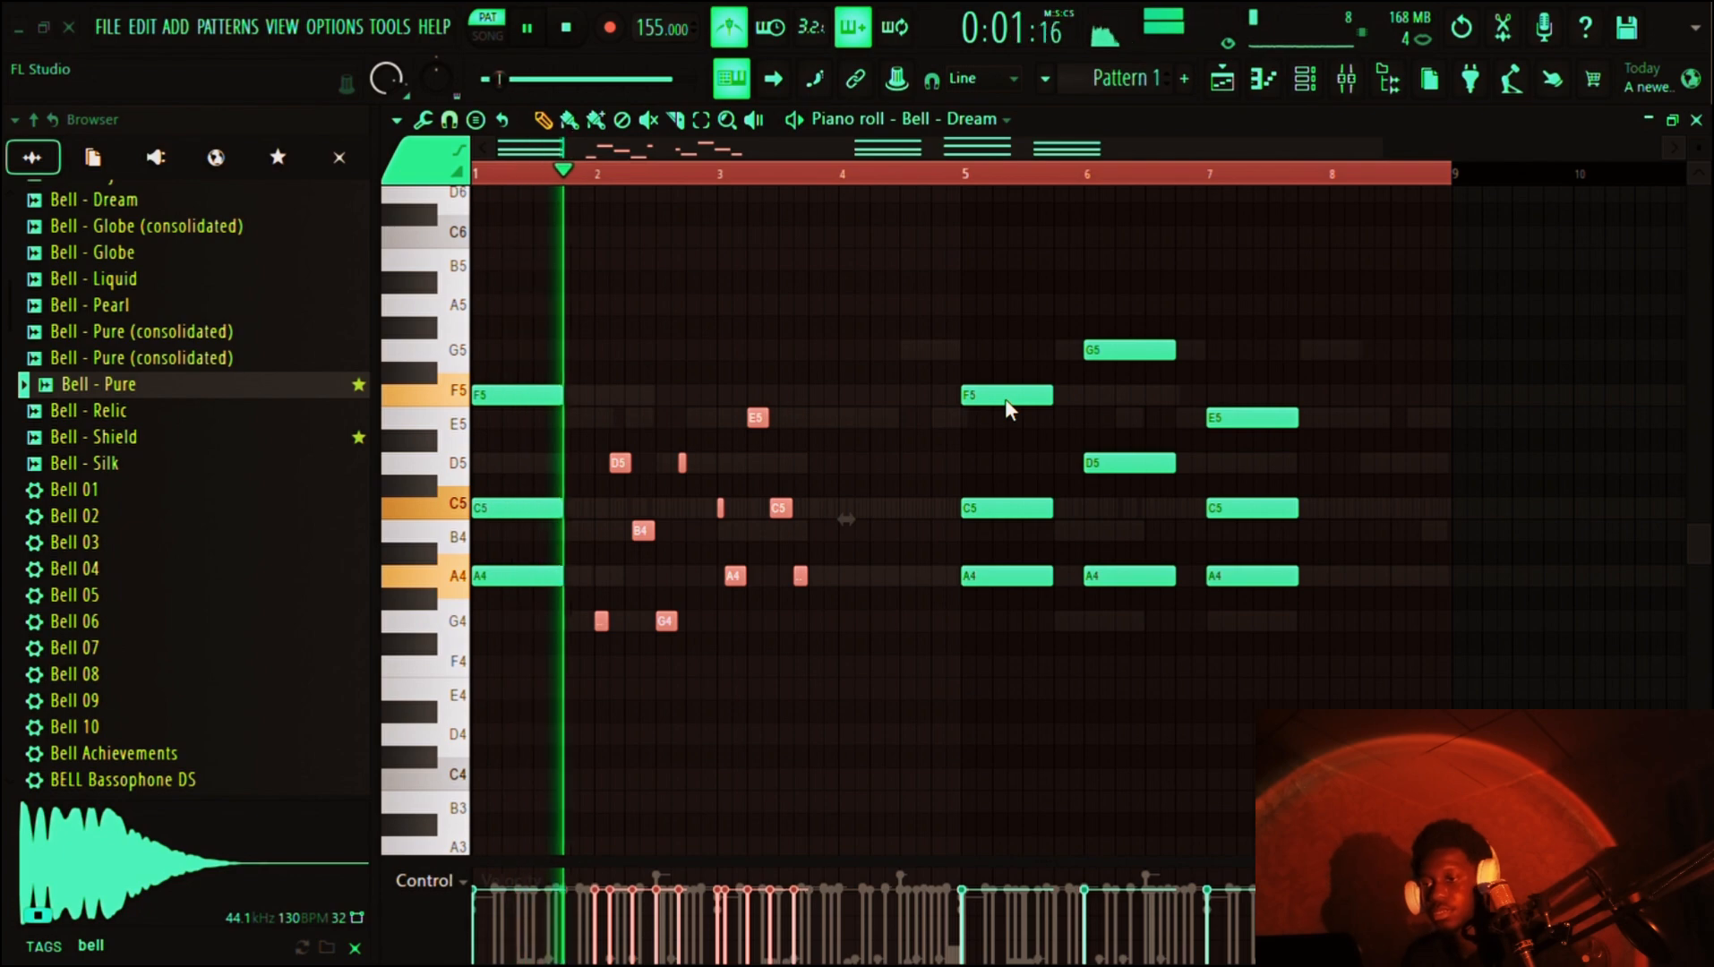
key(space)
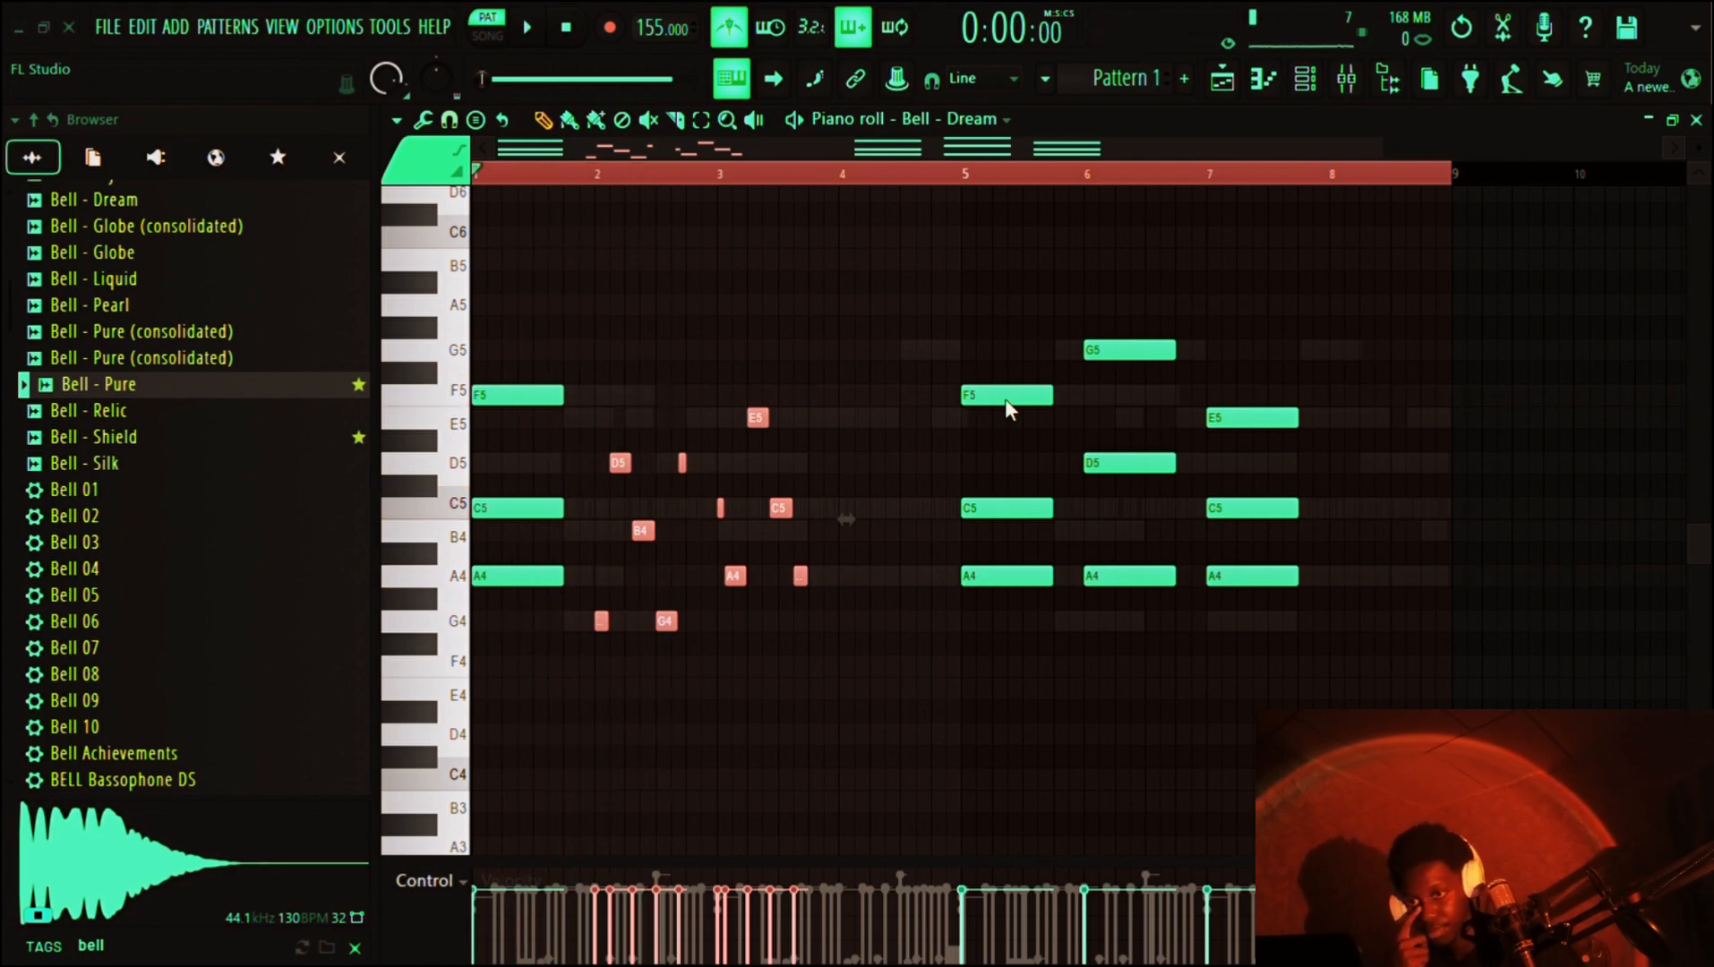
drag(997, 403, 997, 414)
key(space)
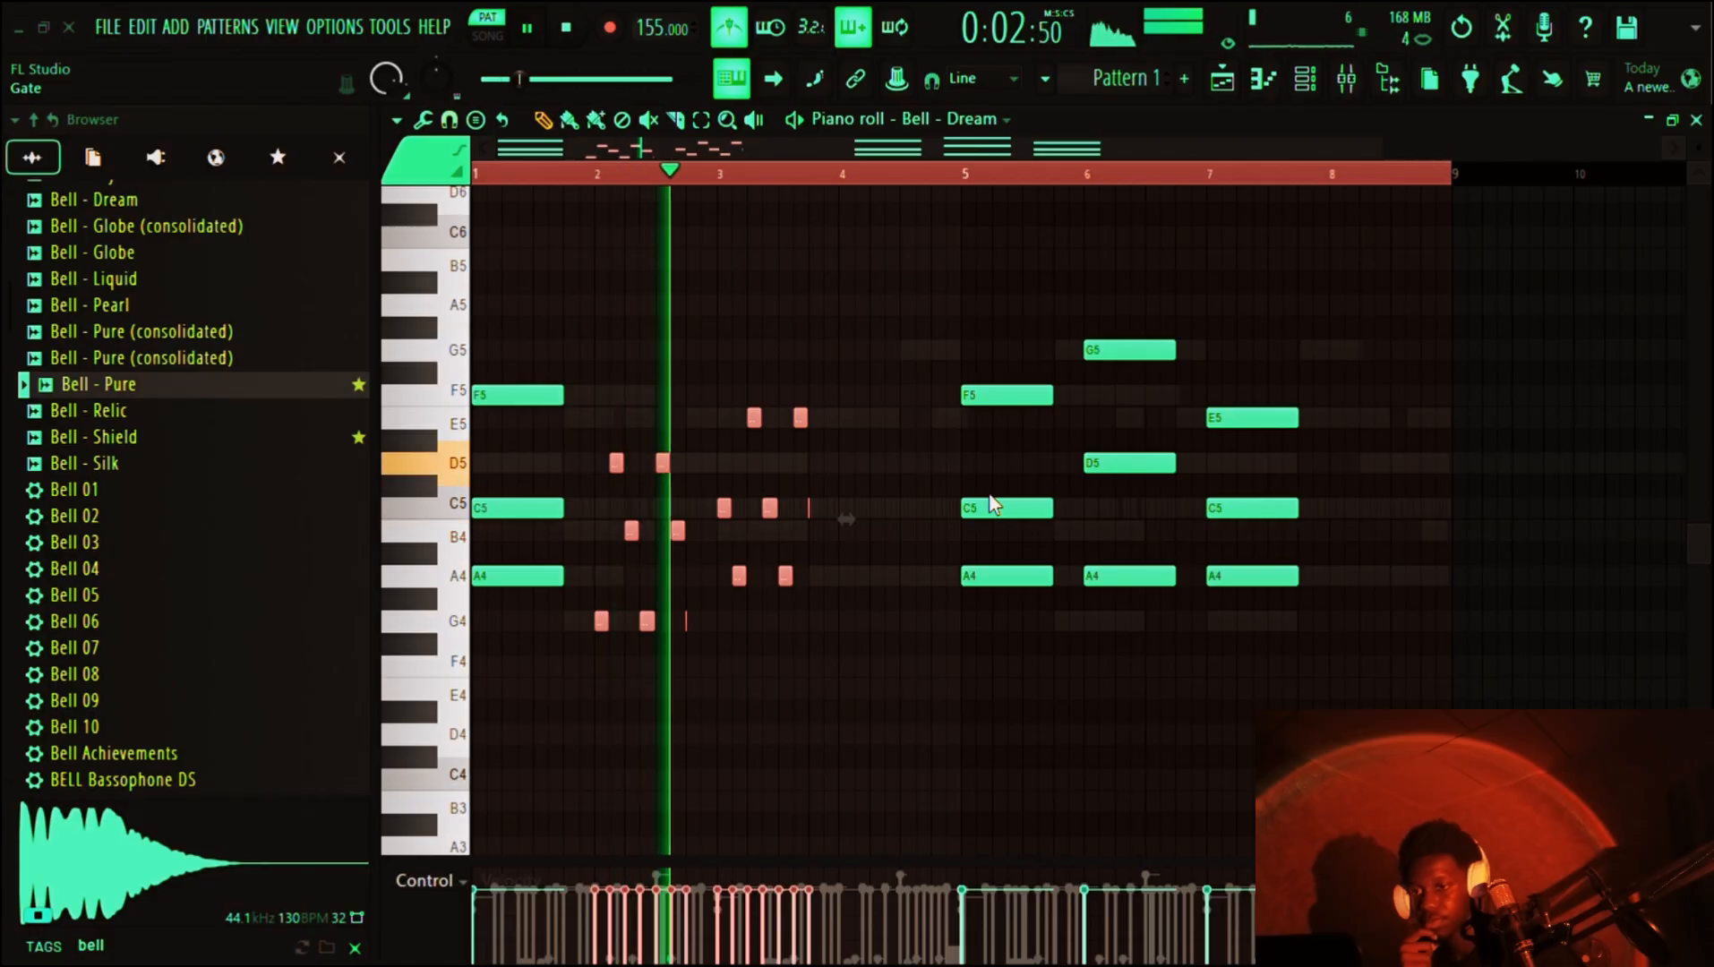
key(space)
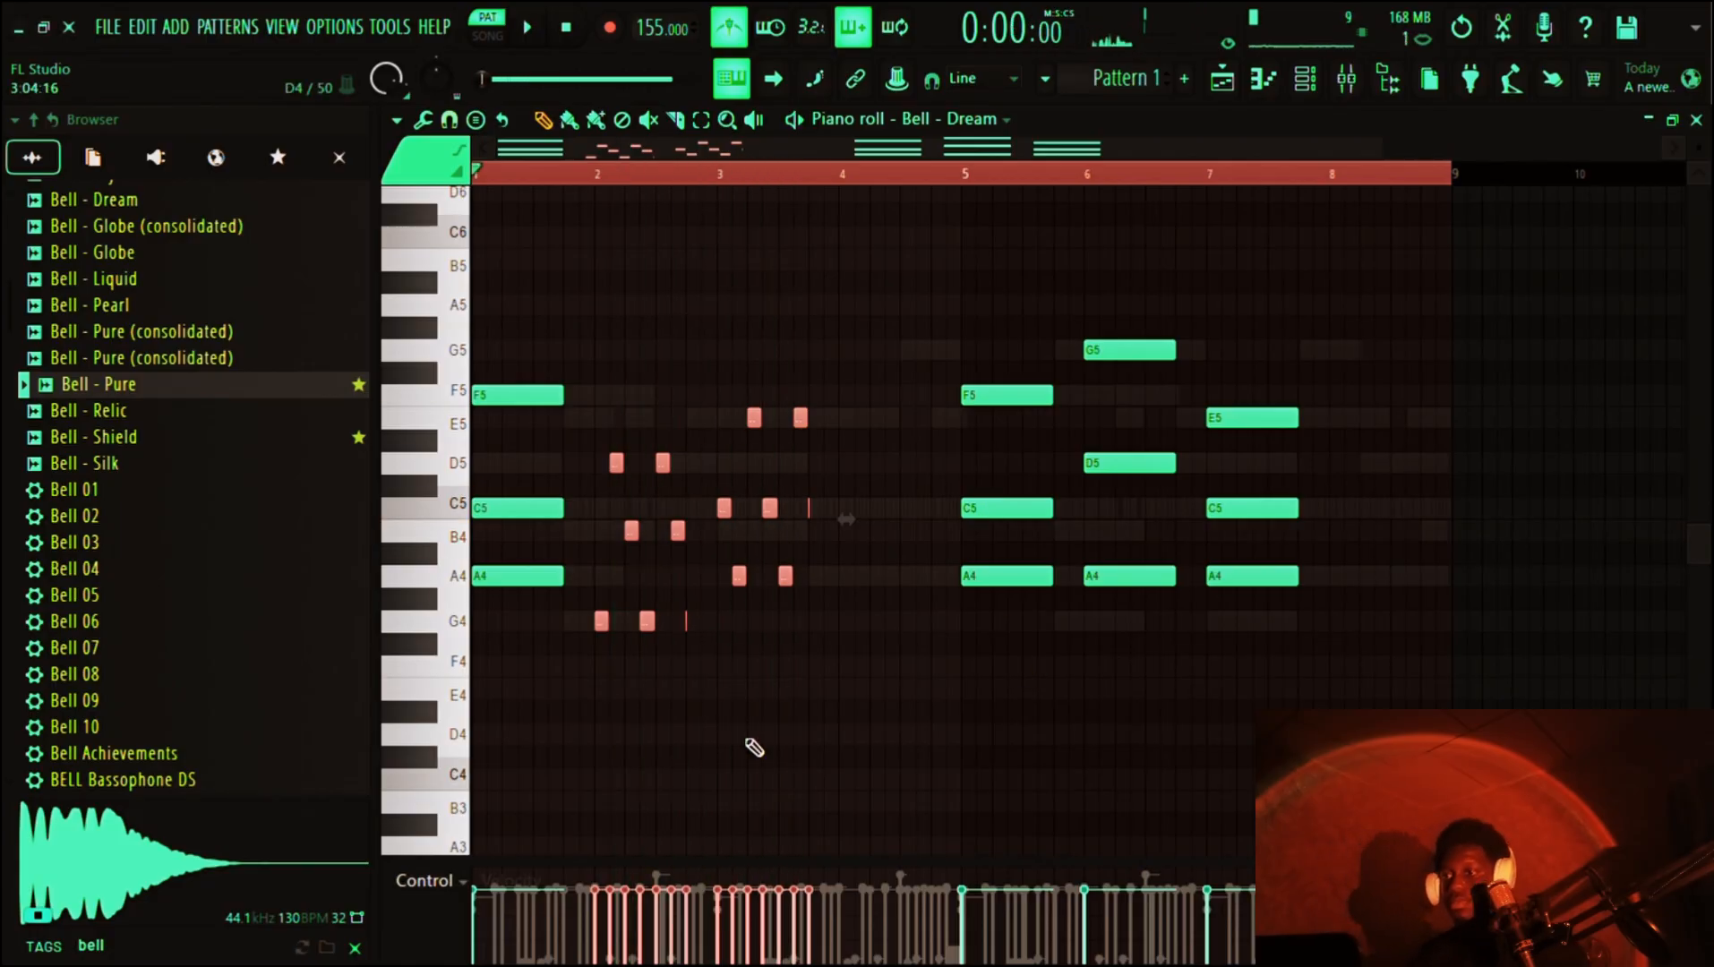
- Solo the Bell - Dream channel in the channel rack and turn off the metronome
ctrl+click(541, 633)
drag(541, 633, 461, 183)
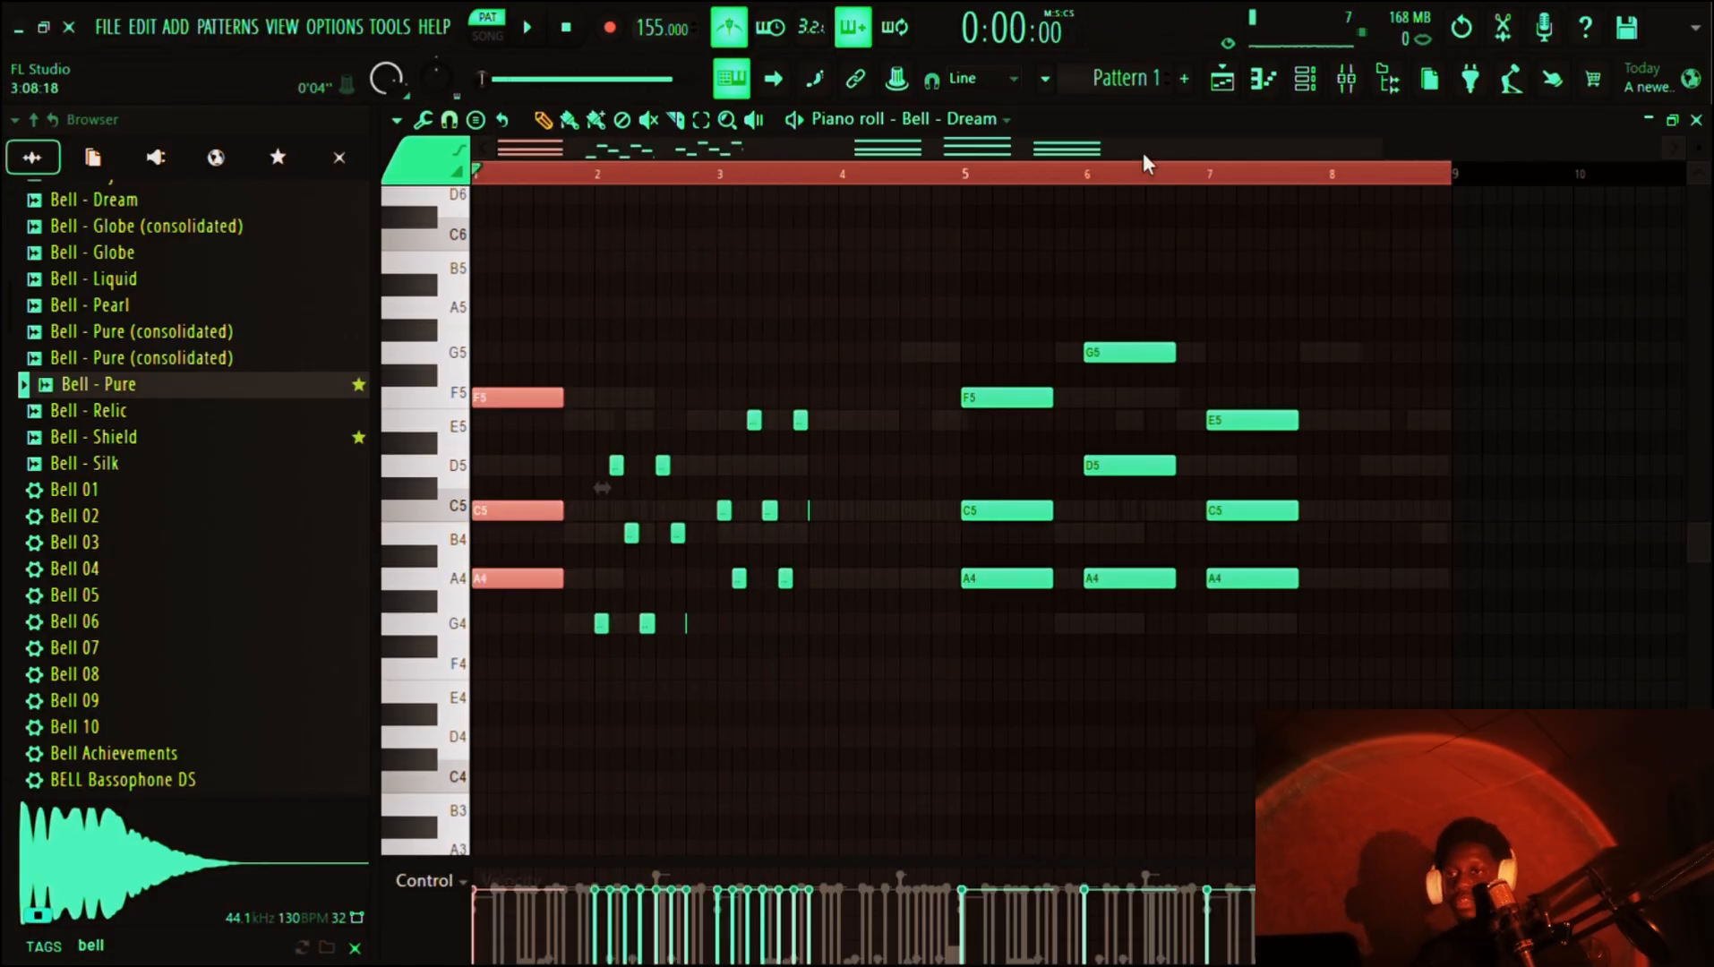
click(1306, 81)
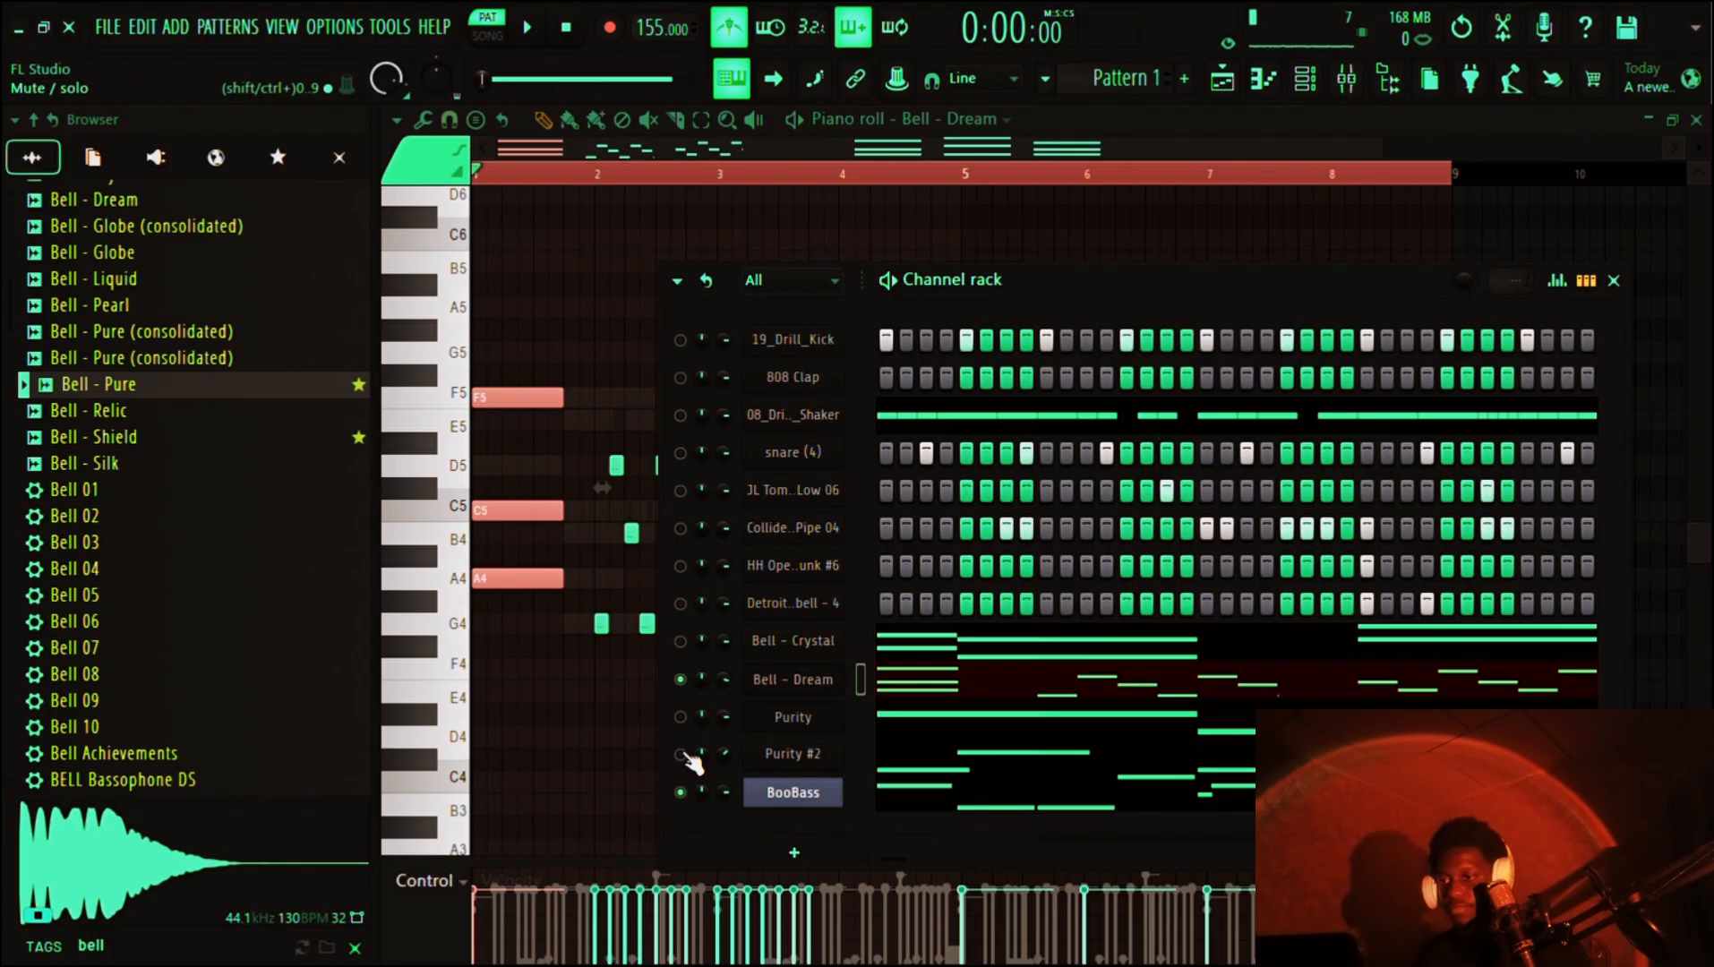
click(681, 680)
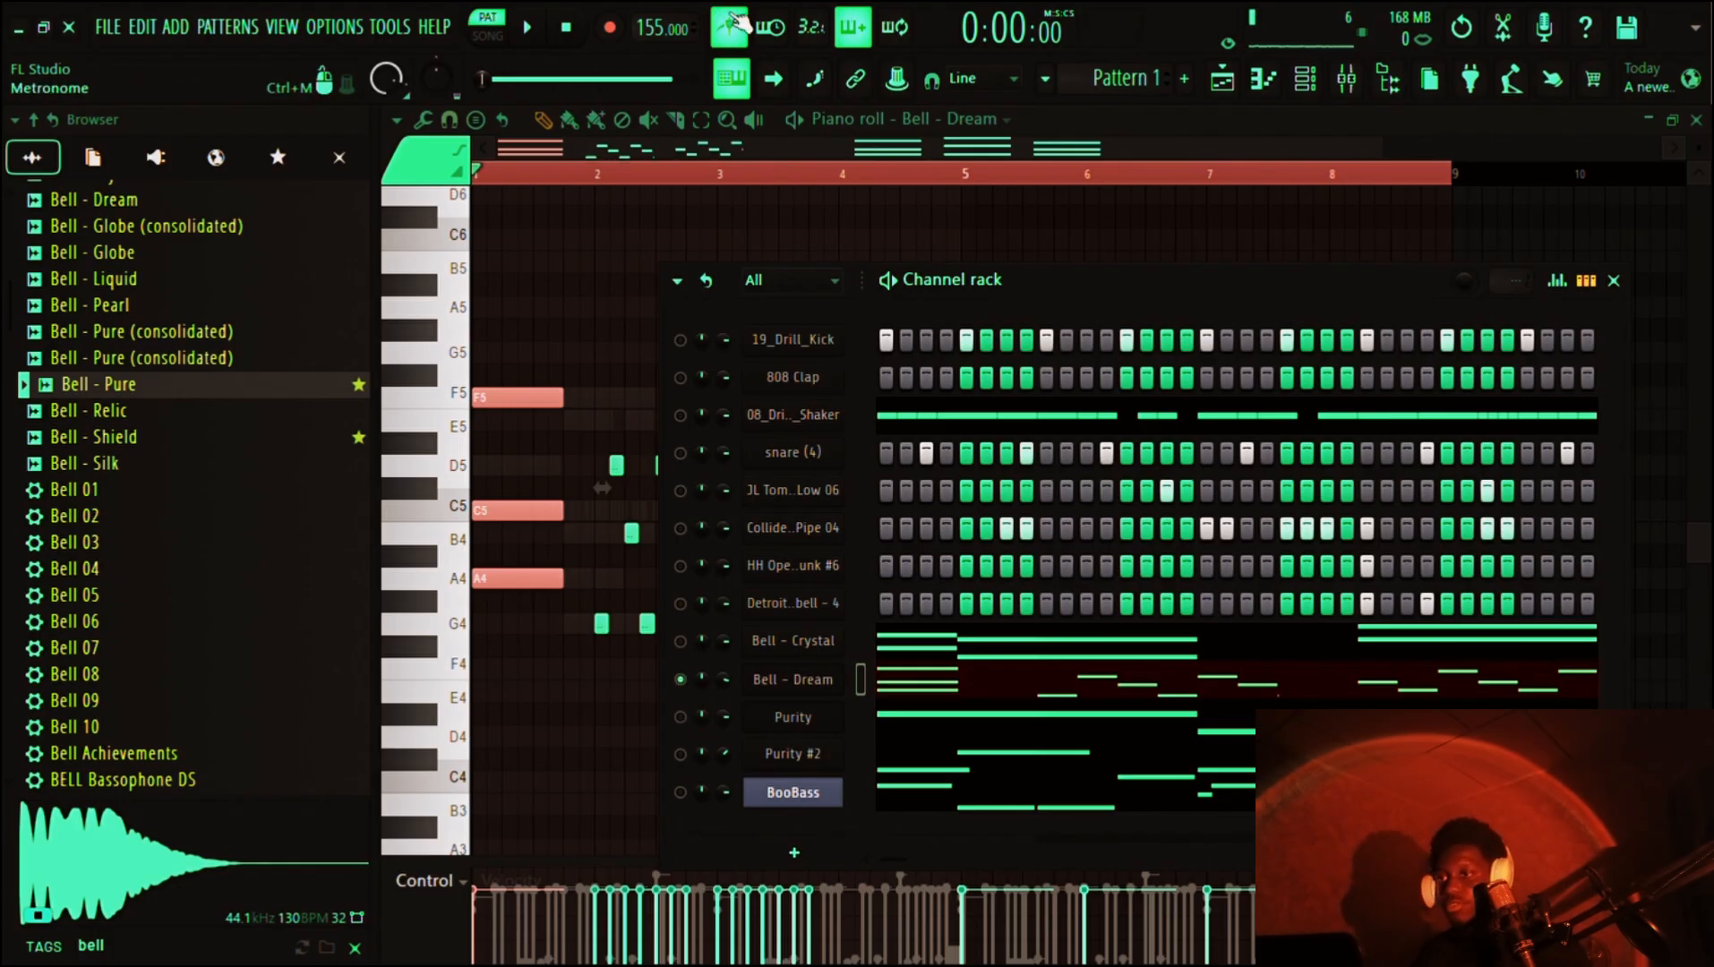
click(571, 289)
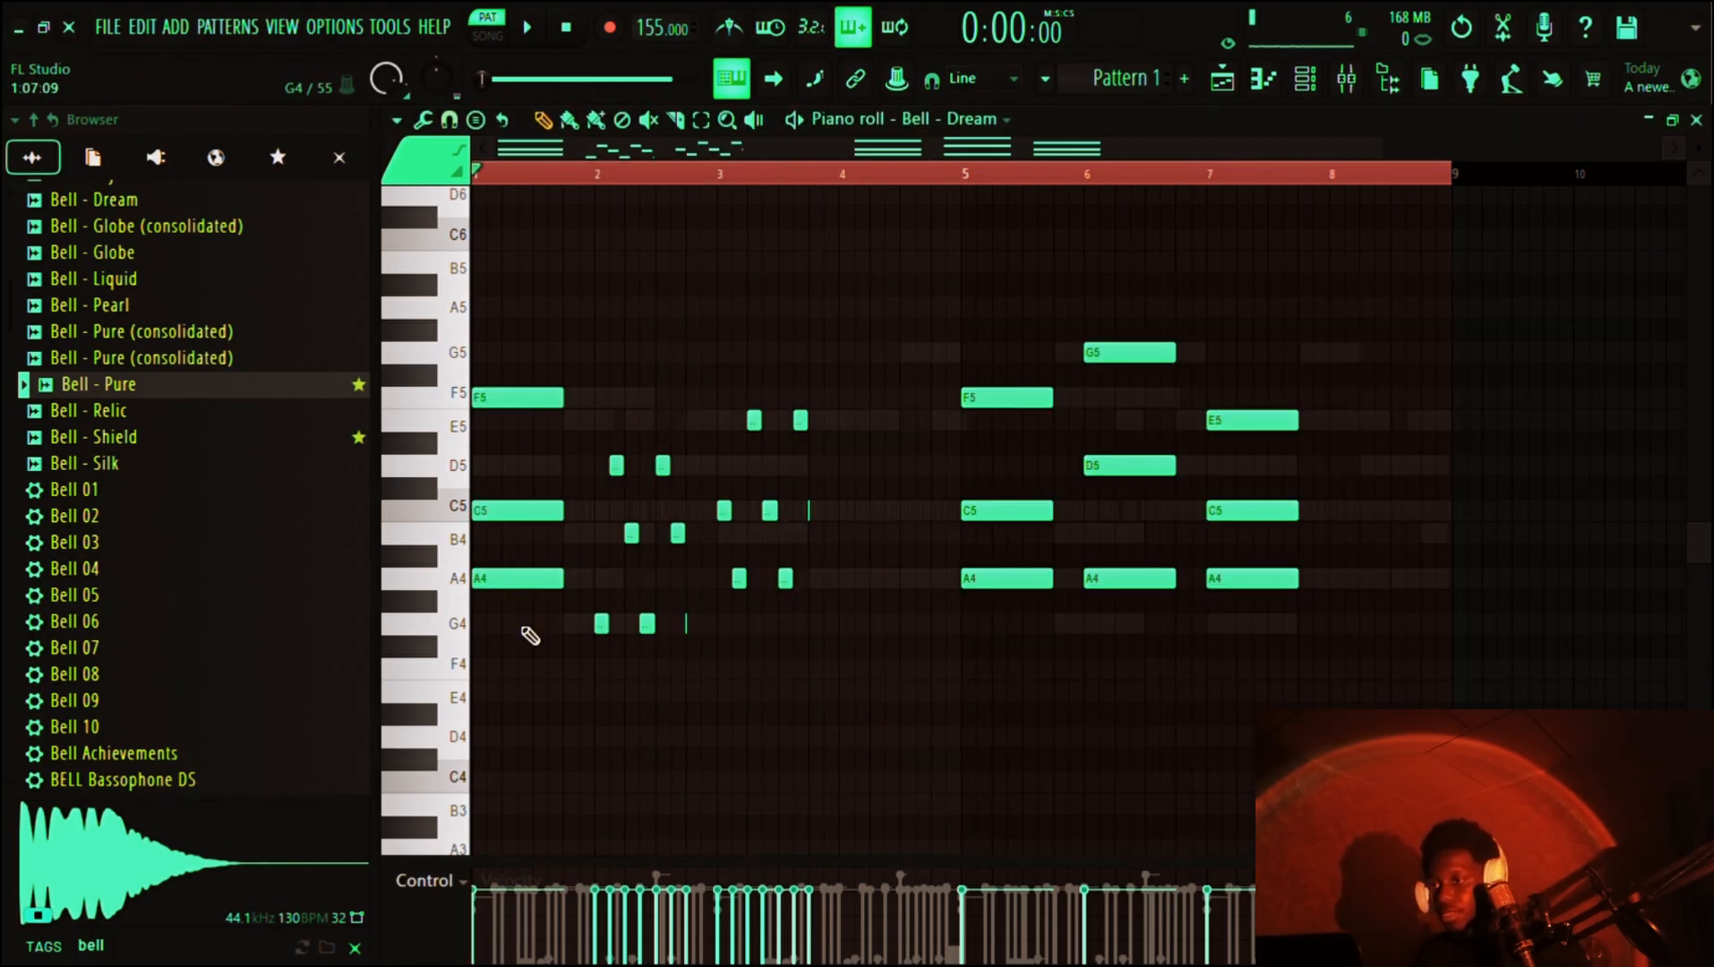
- Arpeggiate the Bell - Dream chords in bars 1, 5, 6 and 7 with the same eighth-bar timing and play the line
drag(530, 636, 518, 363)
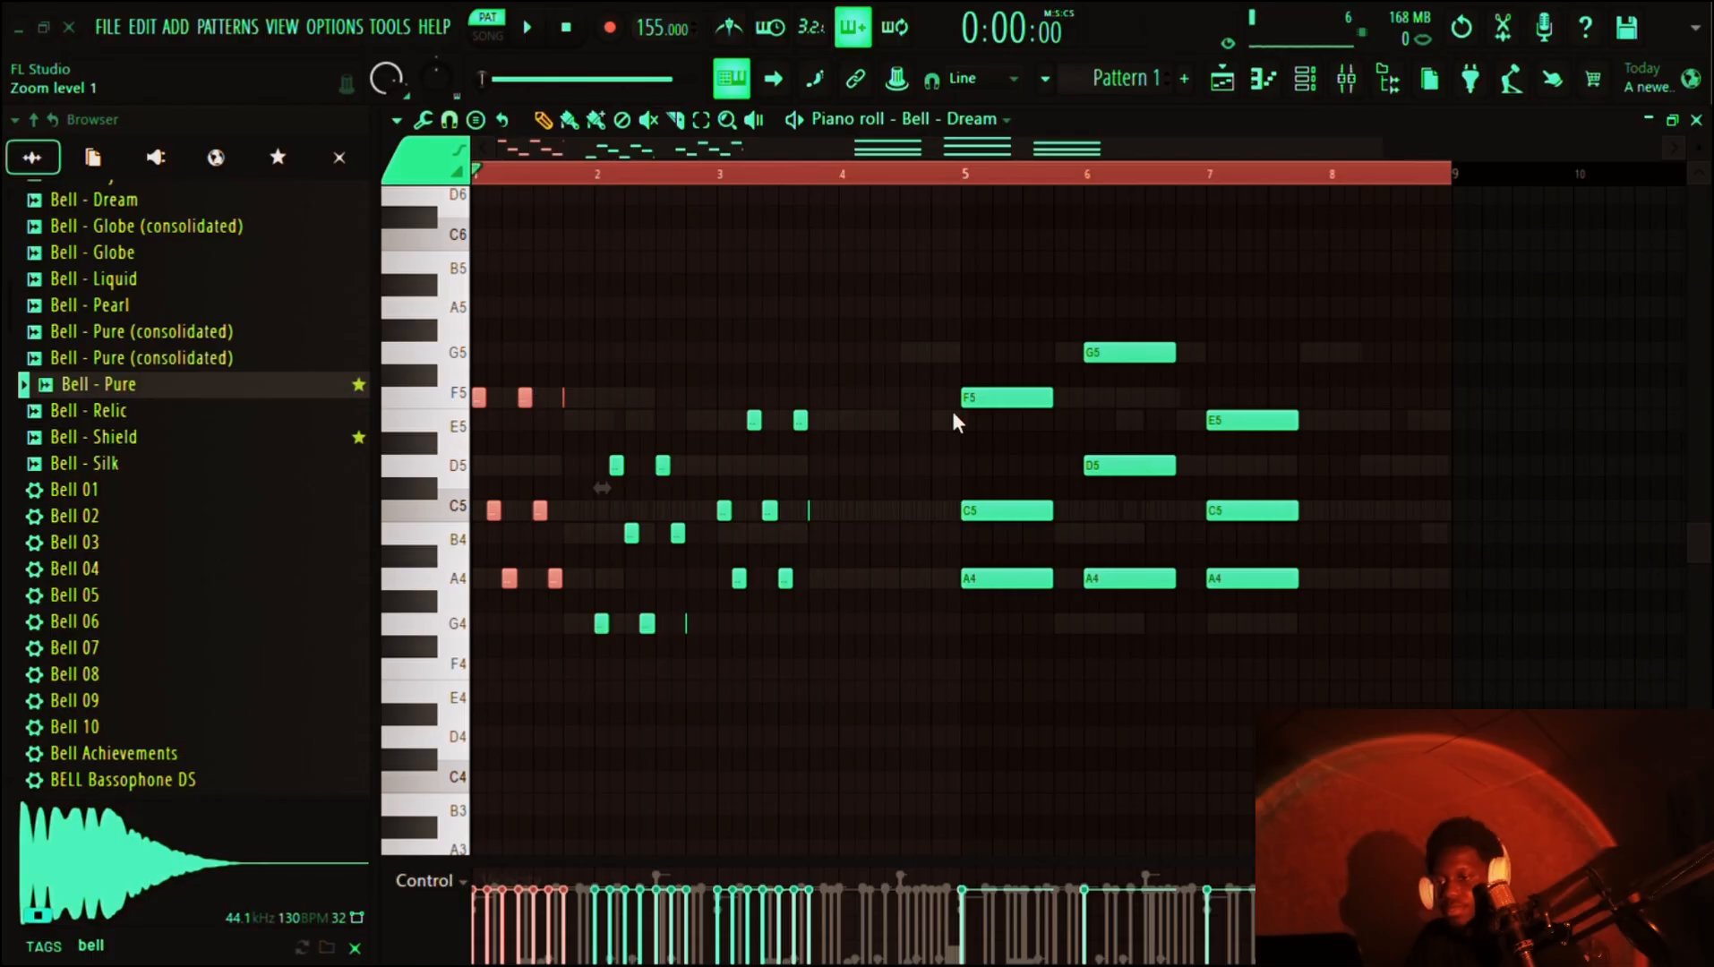
key(space)
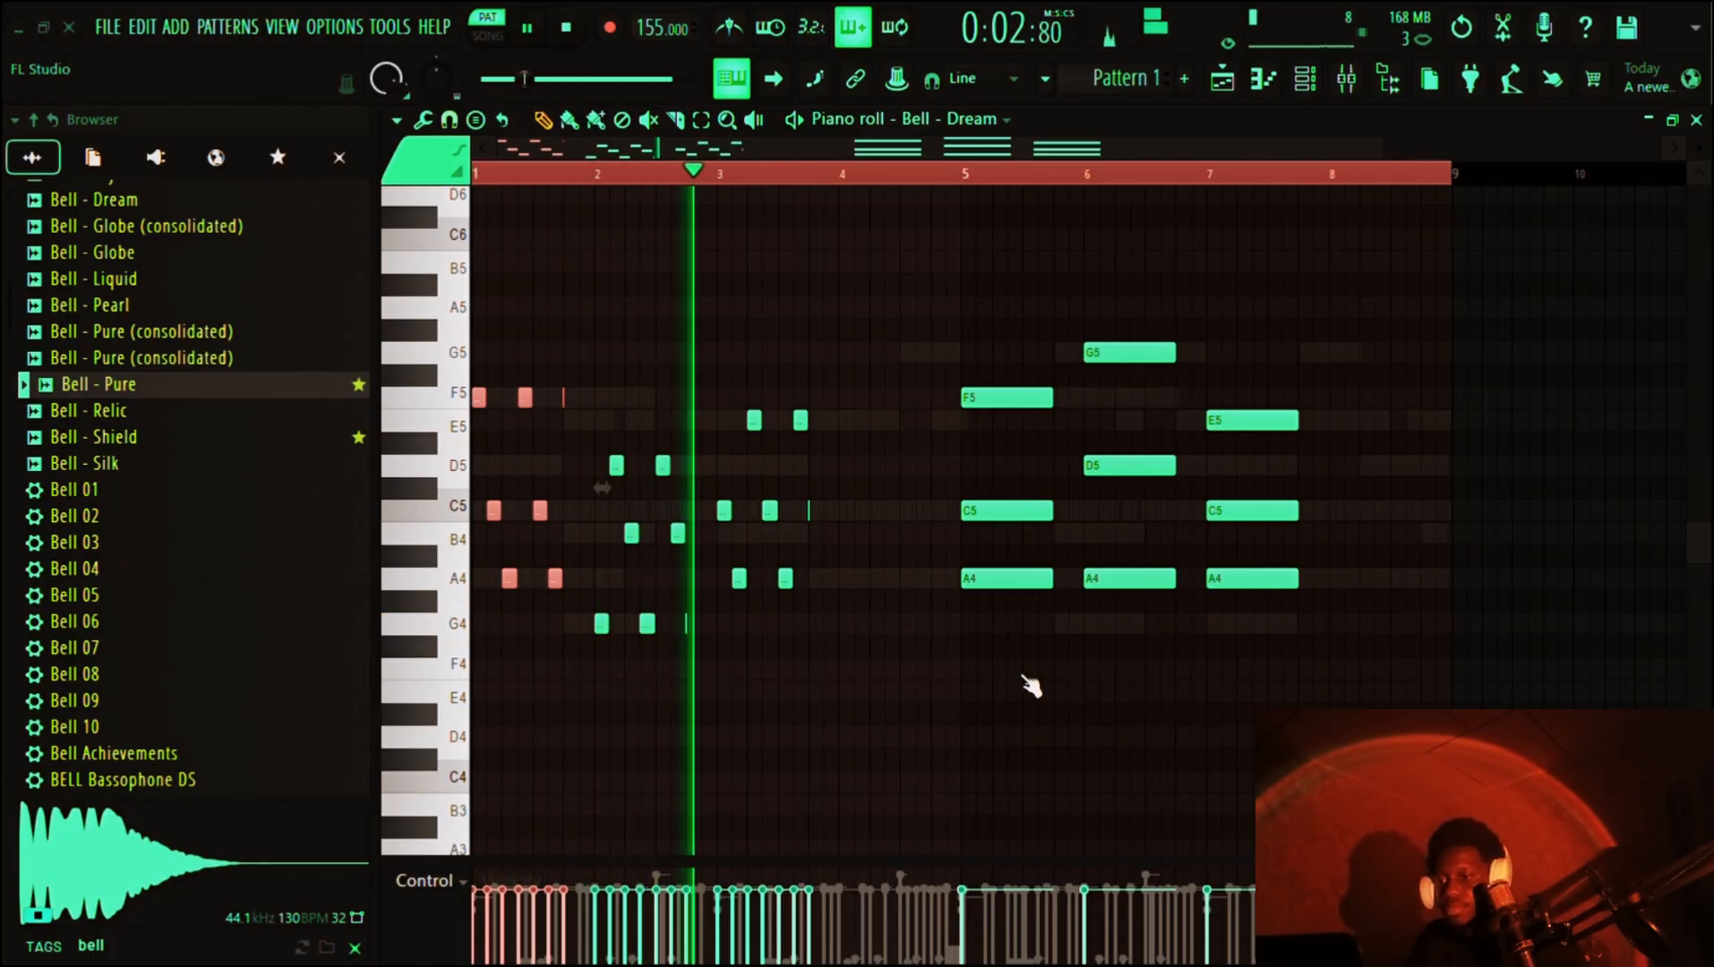
scroll(899, 772, up, 1)
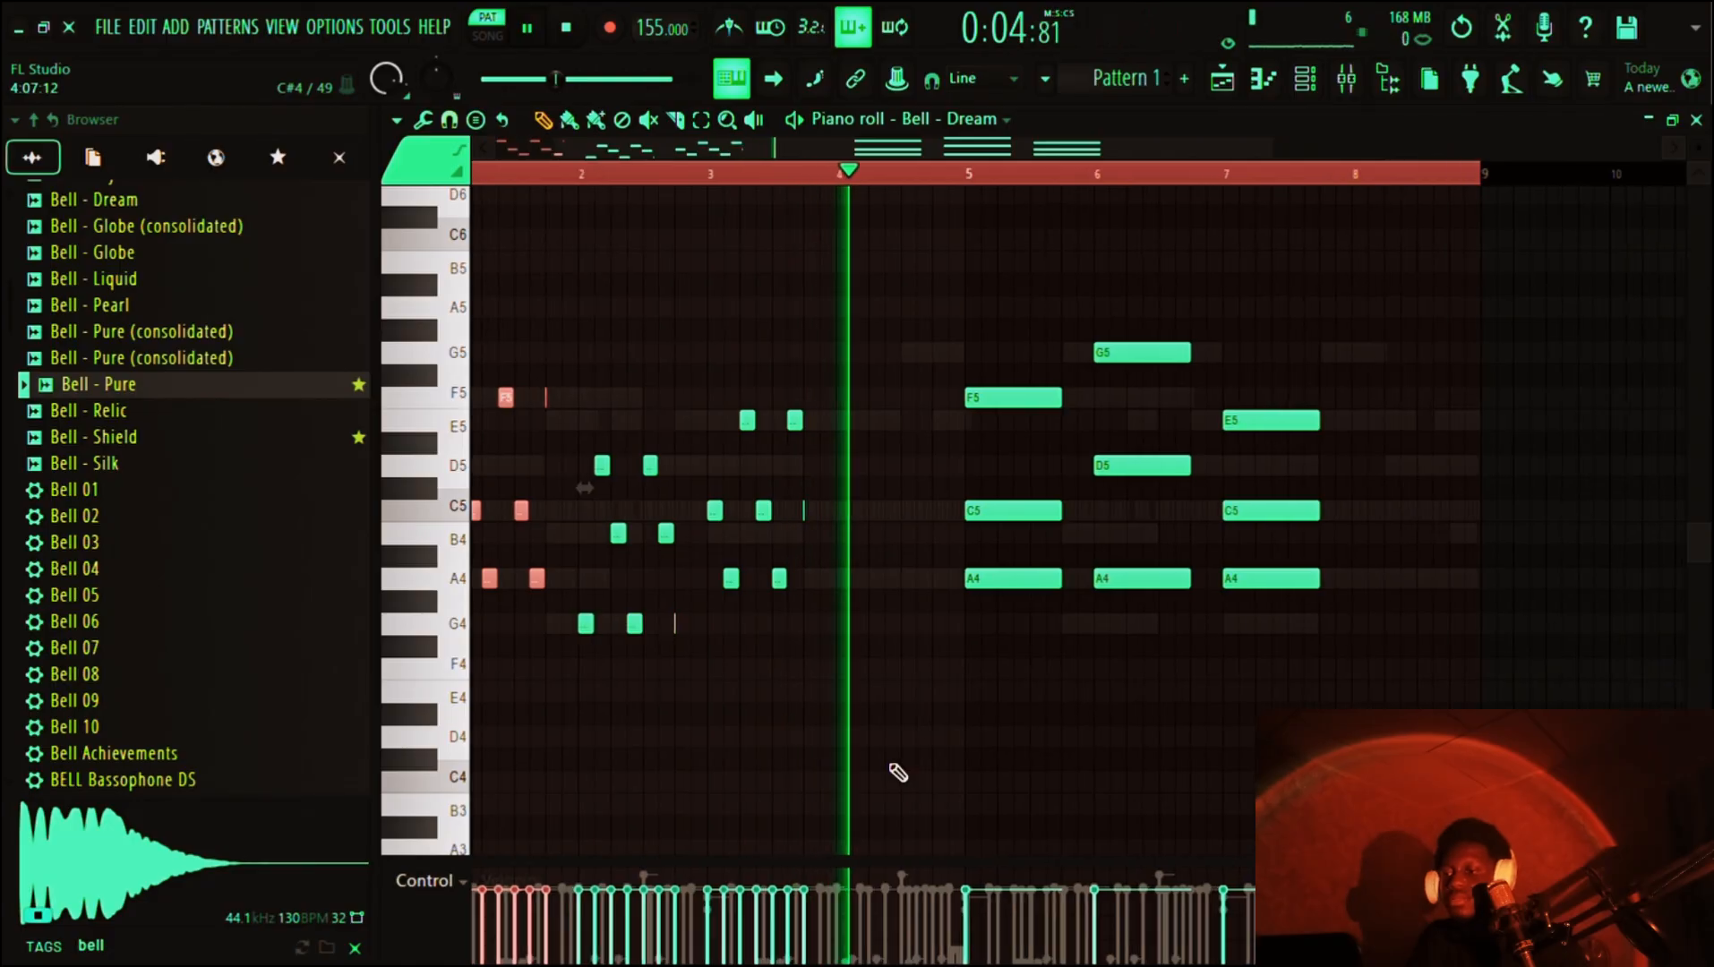
key(space)
scroll(985, 770, up, 3)
- Unmute all channels in the channel rack and play the full pattern with the arpeggiated bells
key(F6)
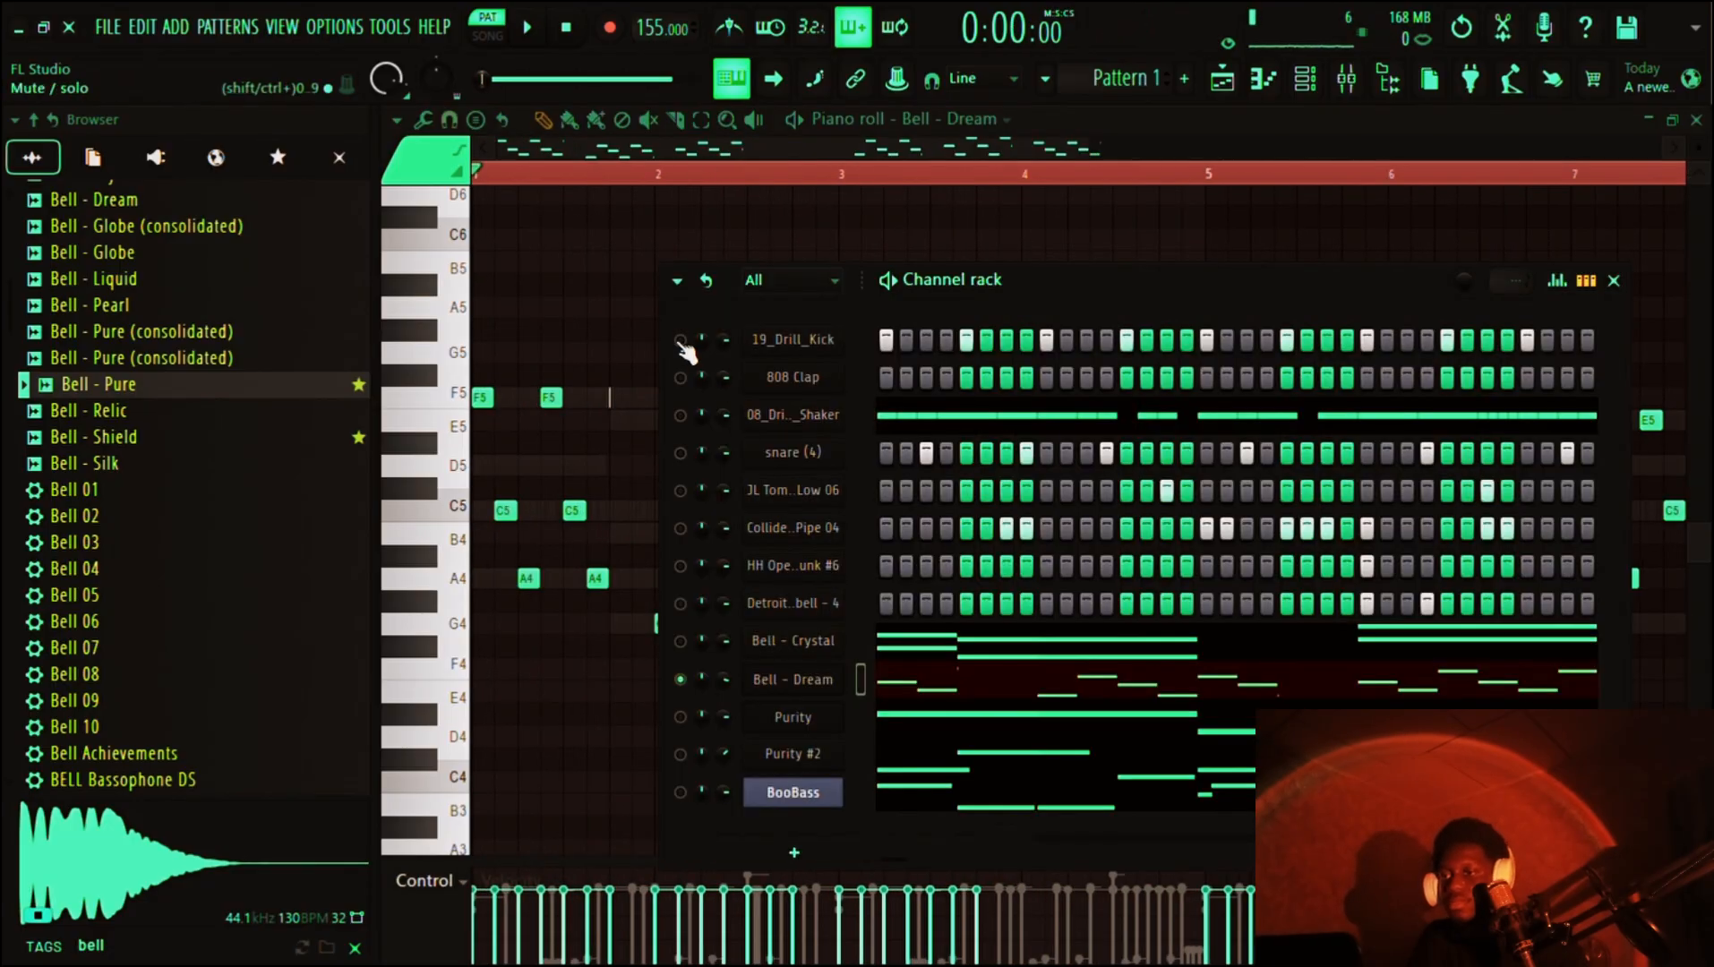
key(space)
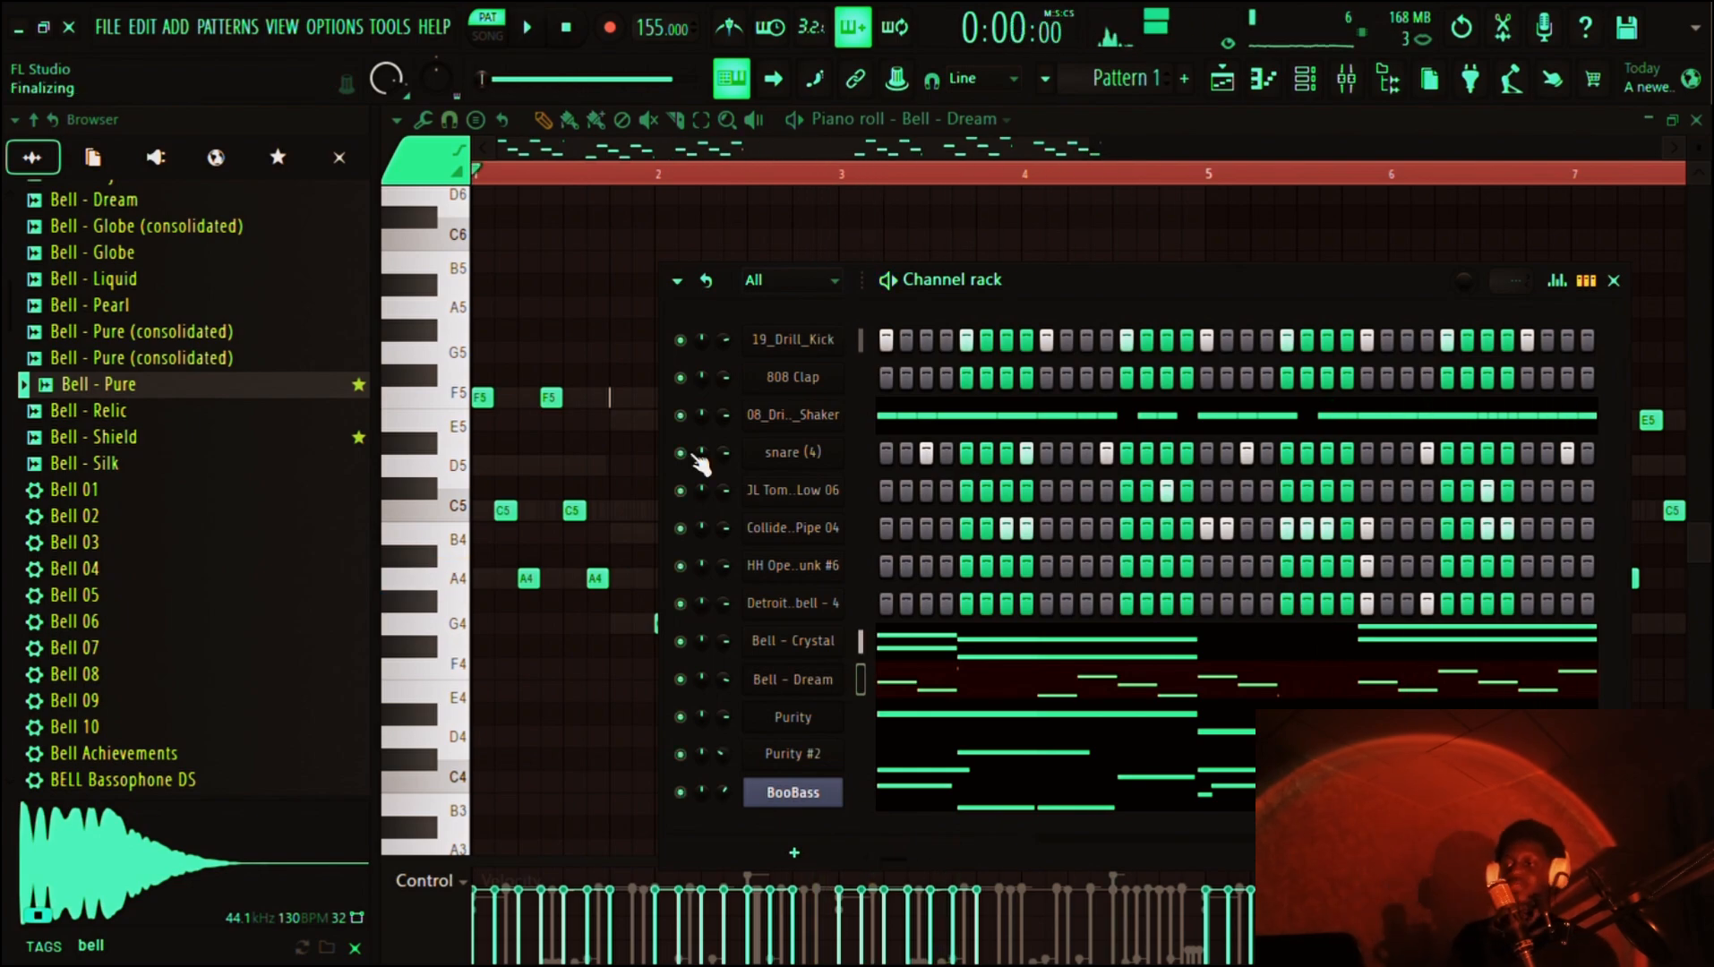
key(F6)
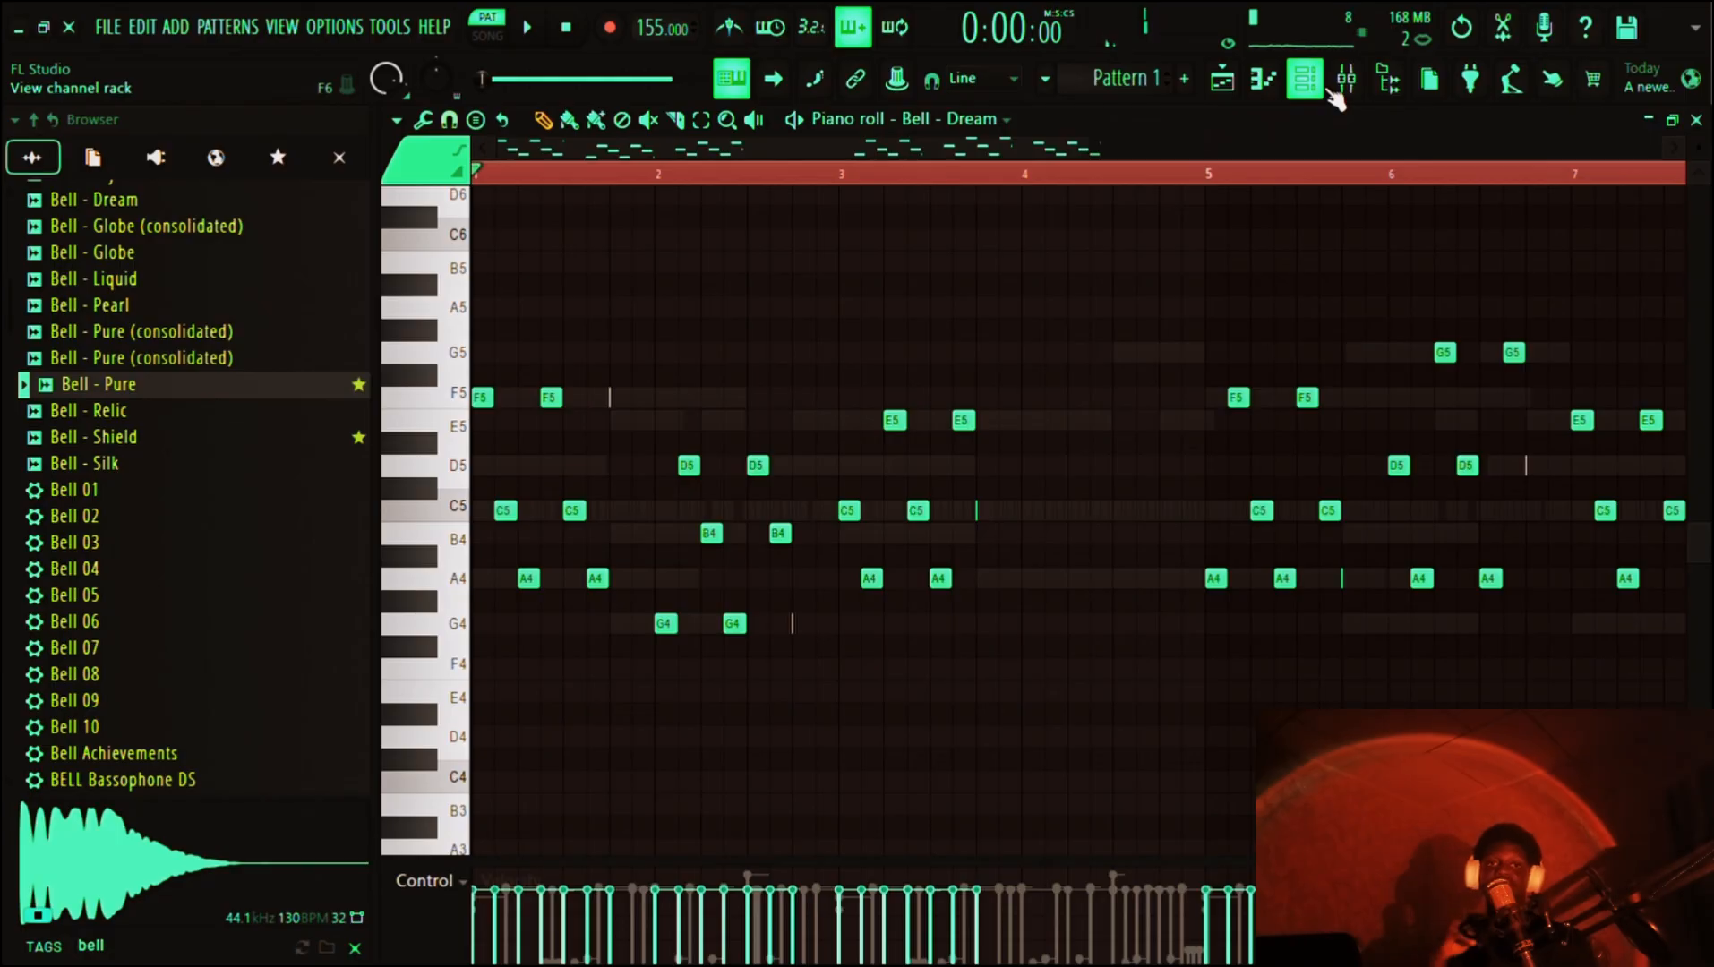
key(space)
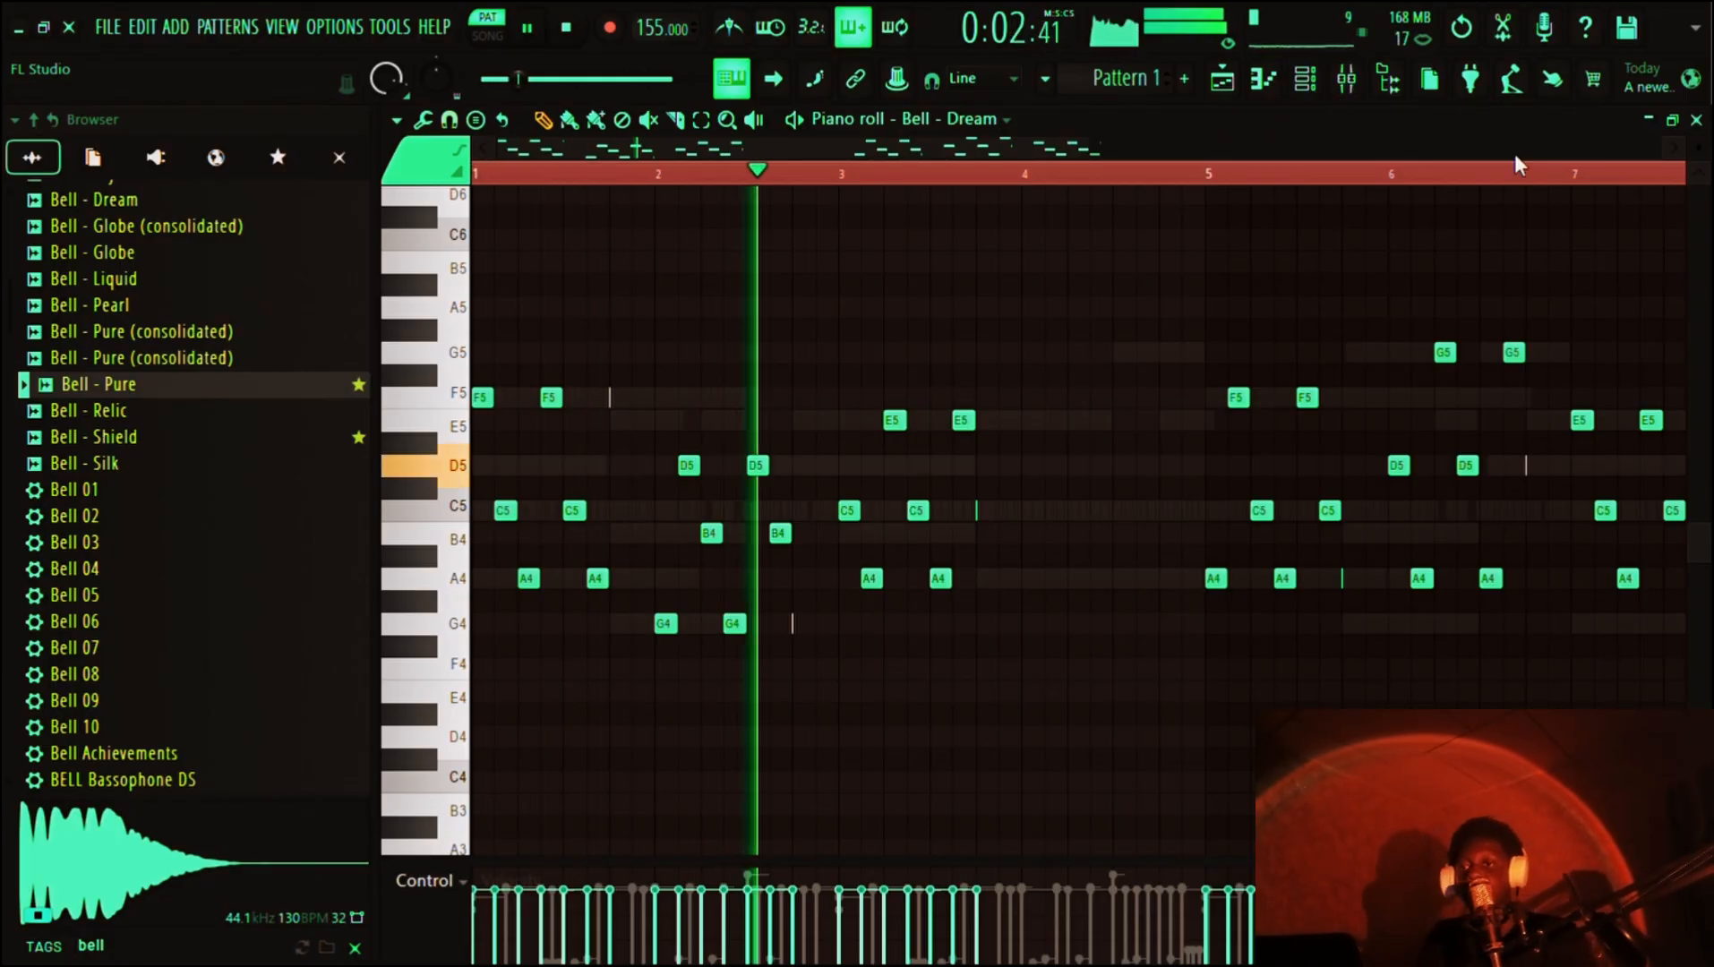
click(1305, 79)
key(space)
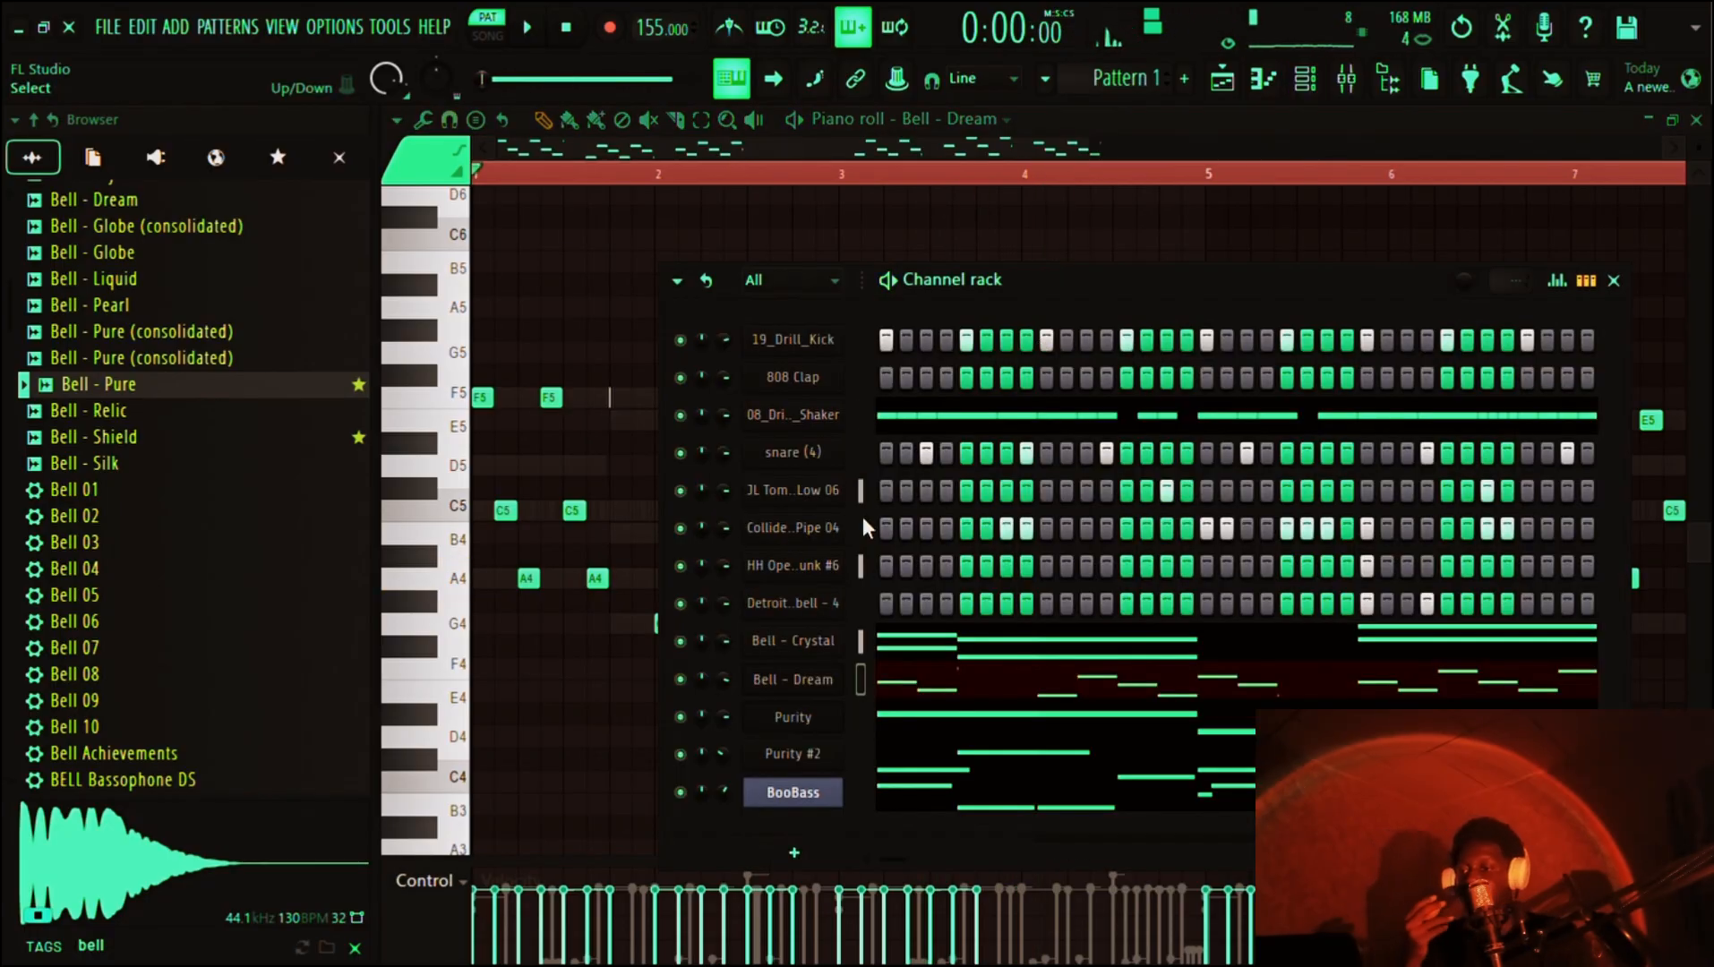
- Split Pattern 1 by channel in the playlist and assign 19_Drill_Kick to track 1 and 08_Drill_Hat_Shaker to track 2
click(992, 150)
key(Escape)
key(F5)
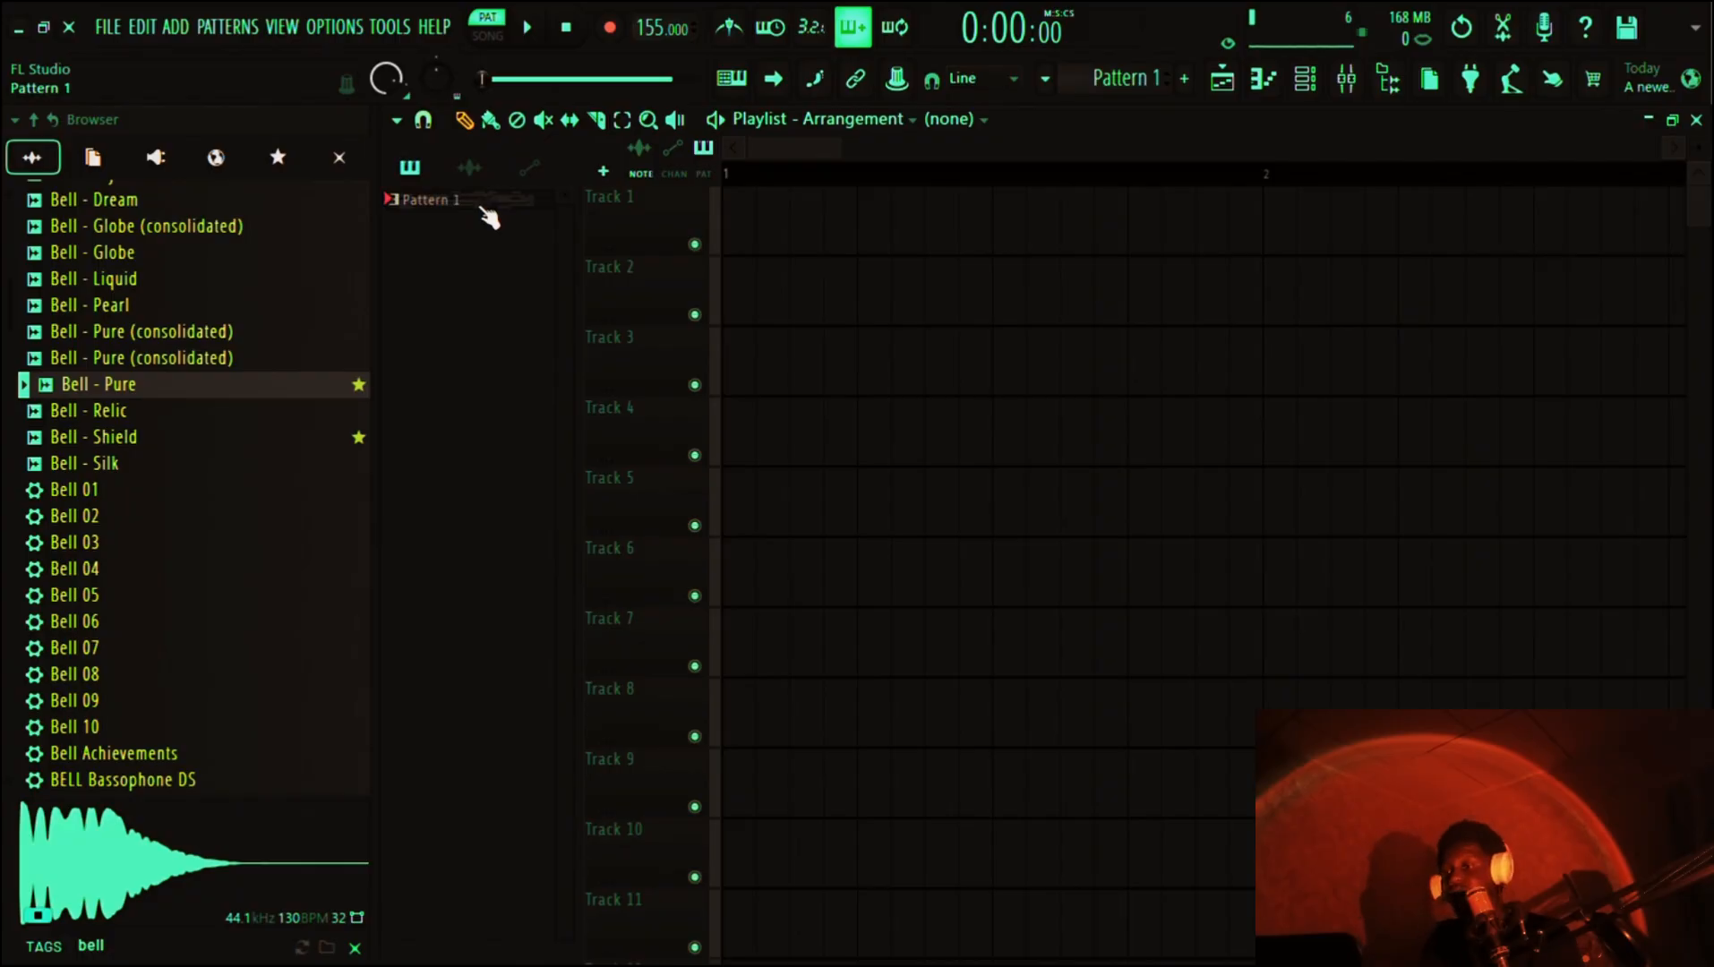
click(484, 208)
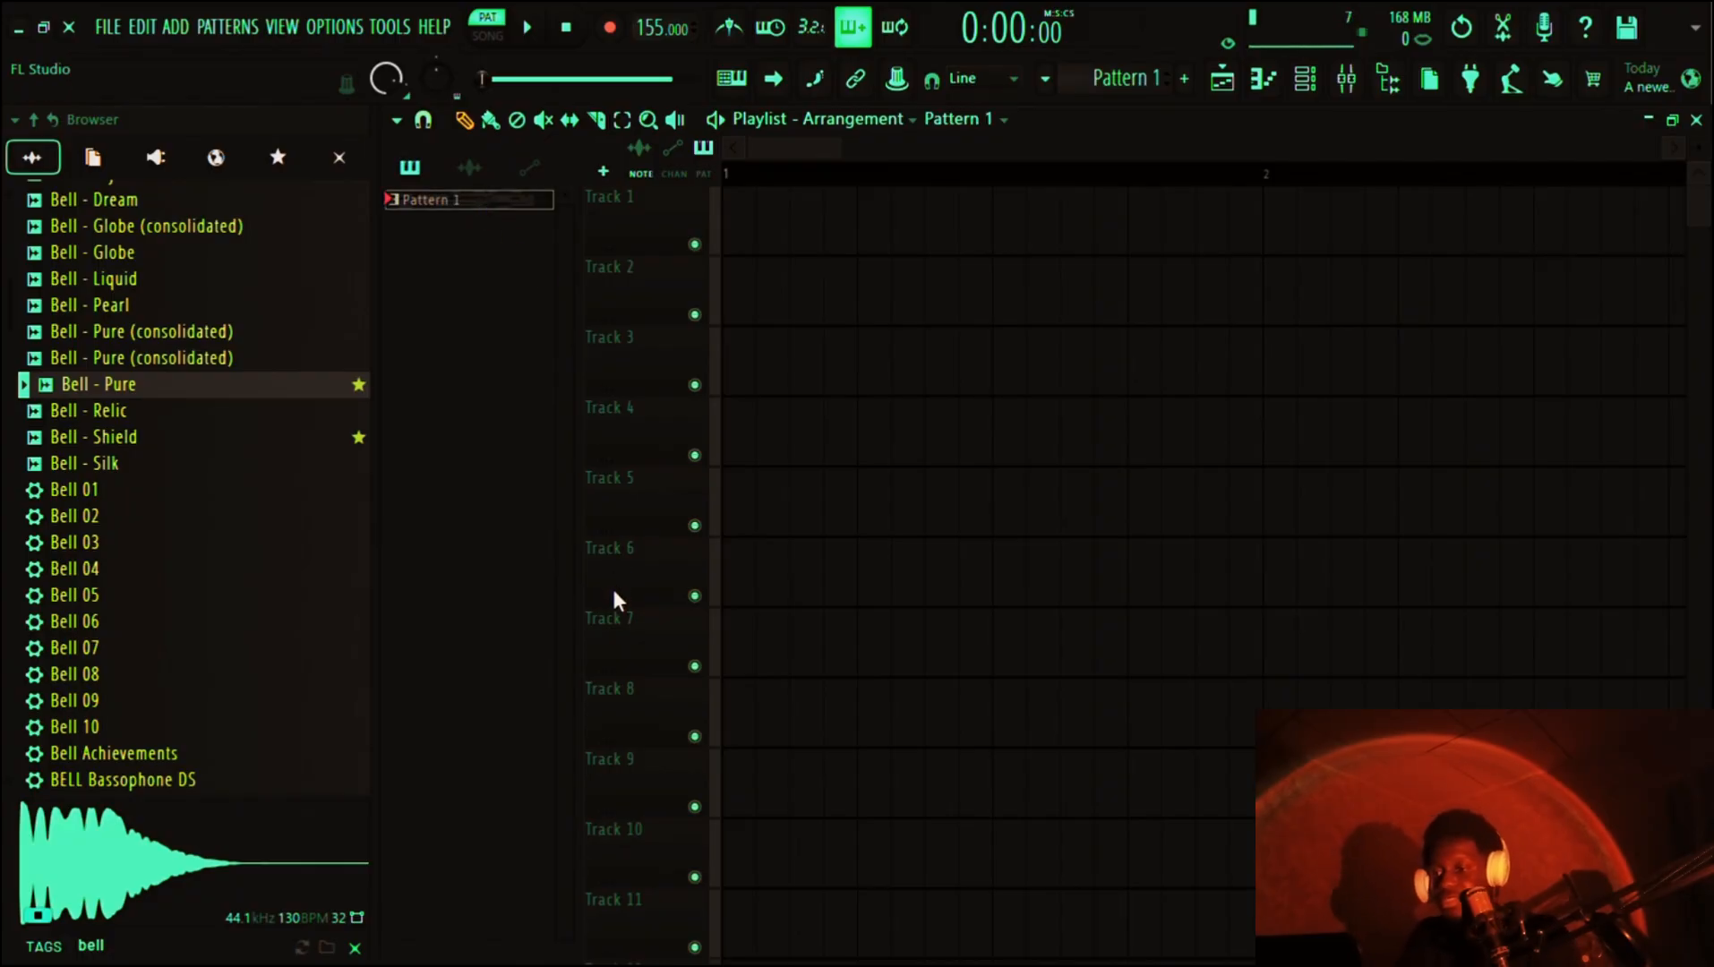
click(623, 613)
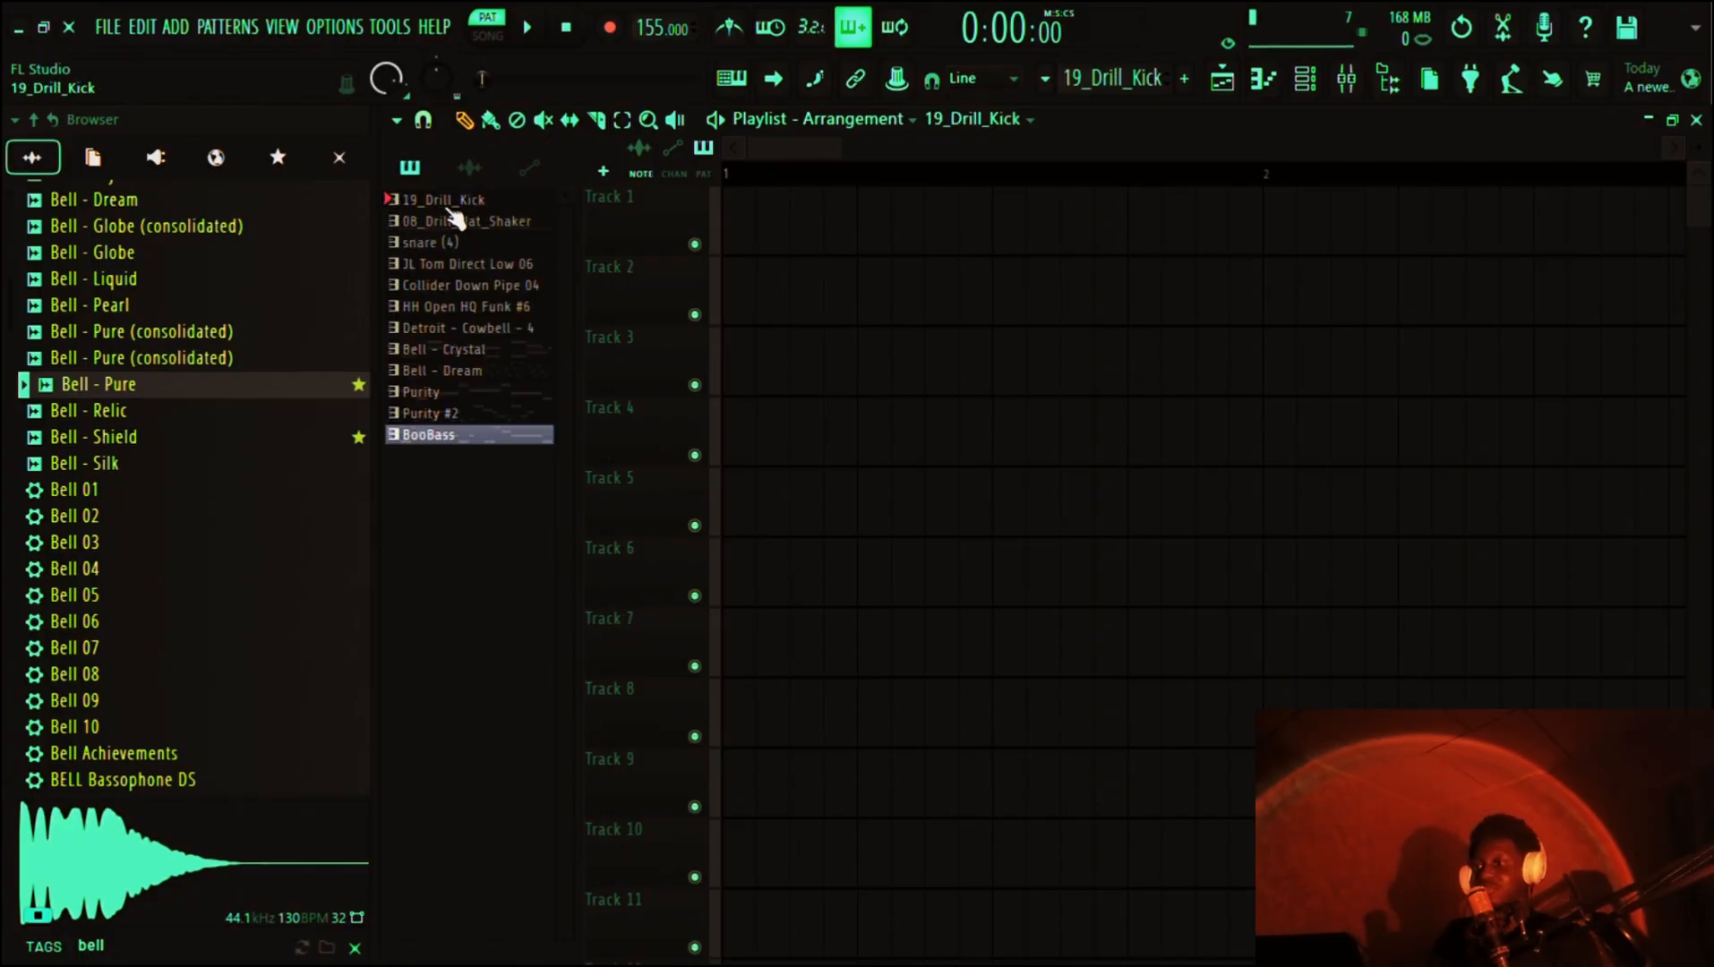
drag(505, 199, 683, 219)
drag(465, 221, 659, 277)
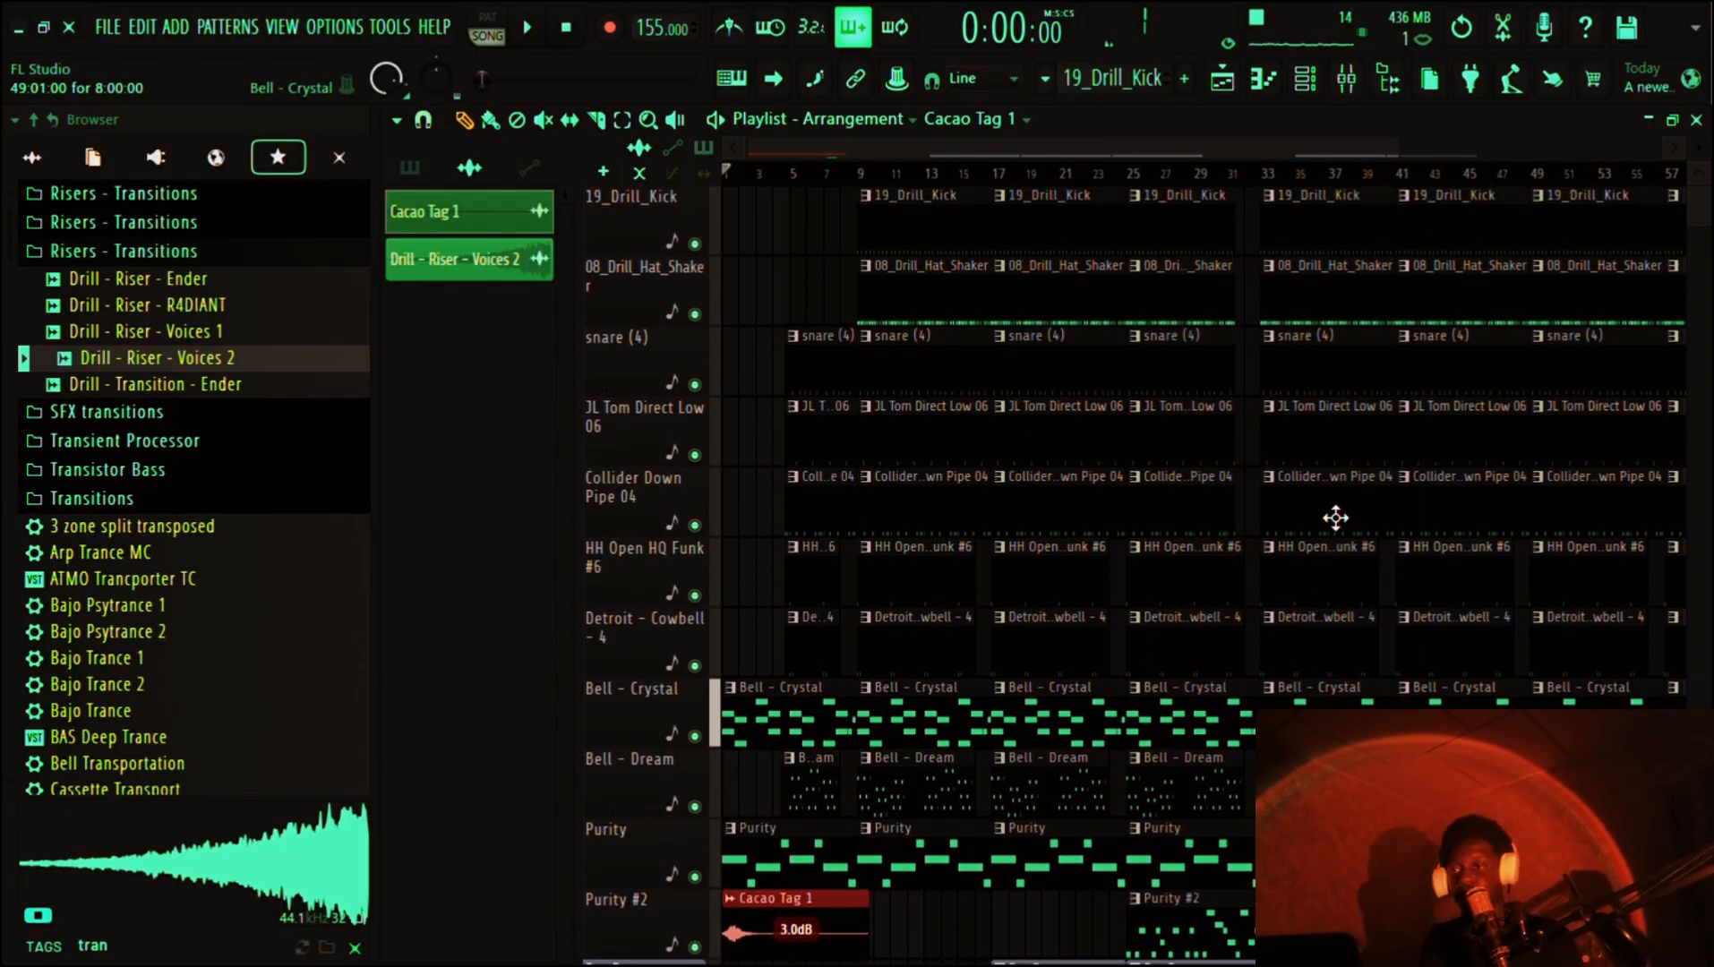
- Reduce the playlist track heights to review the full arrangement and play the song from bar 1
scroll(1335, 518, down, 1)
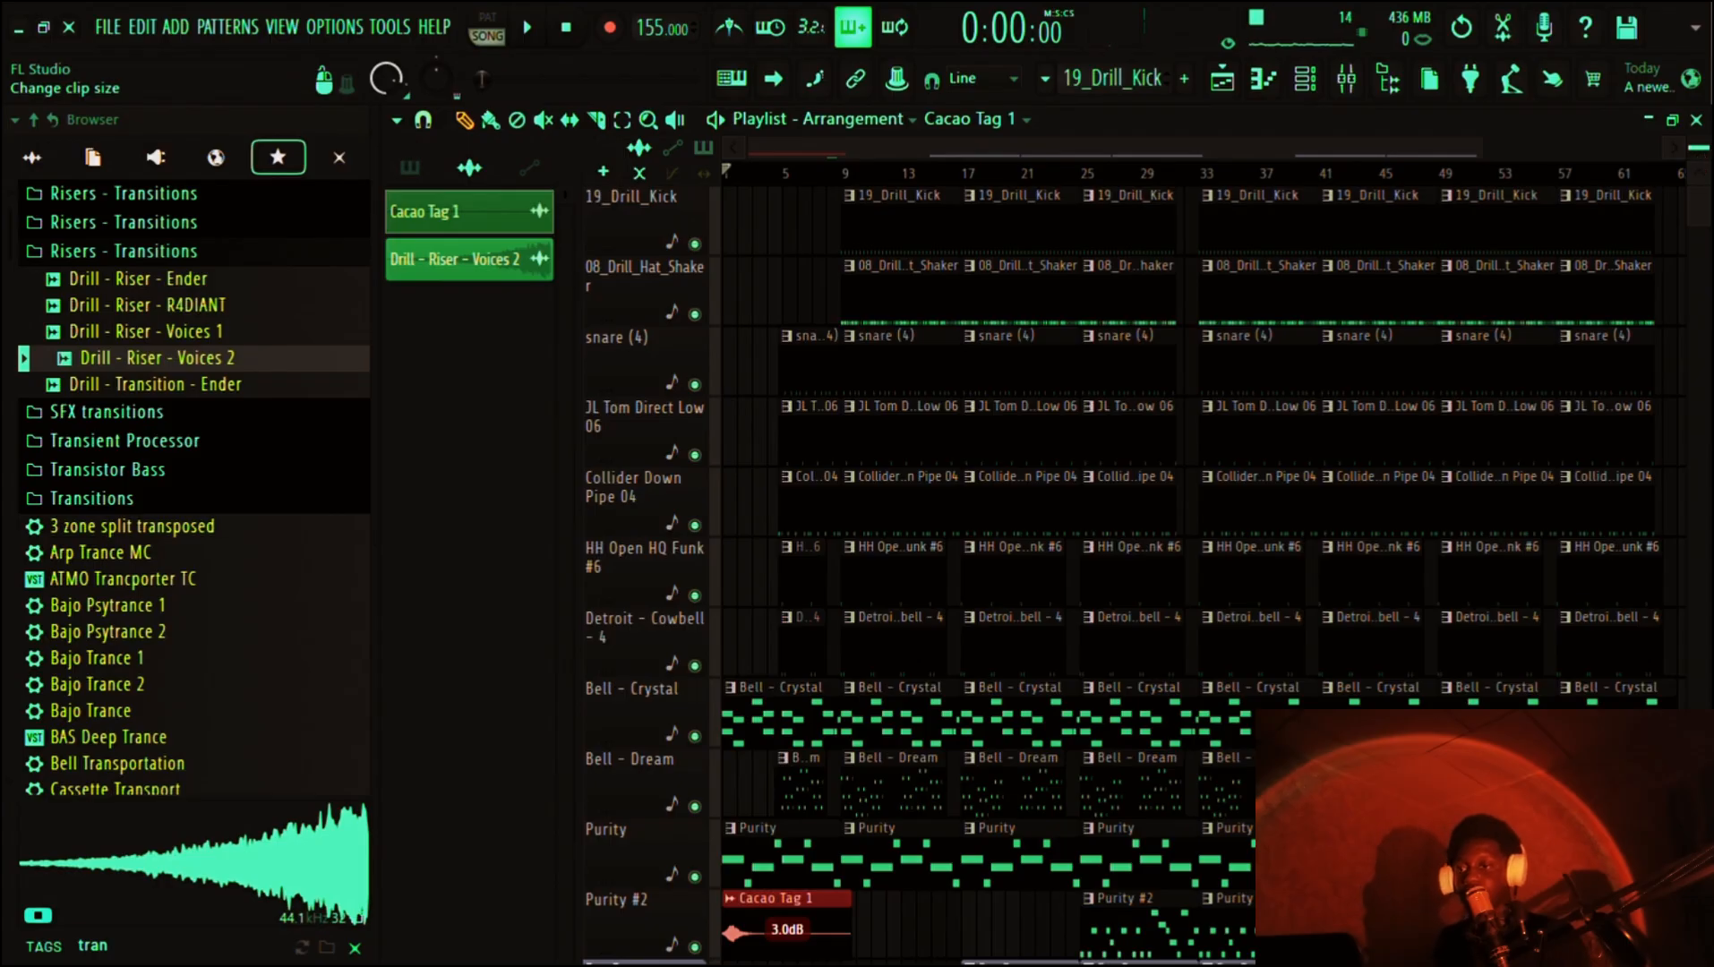
drag(1699, 150, 1700, 165)
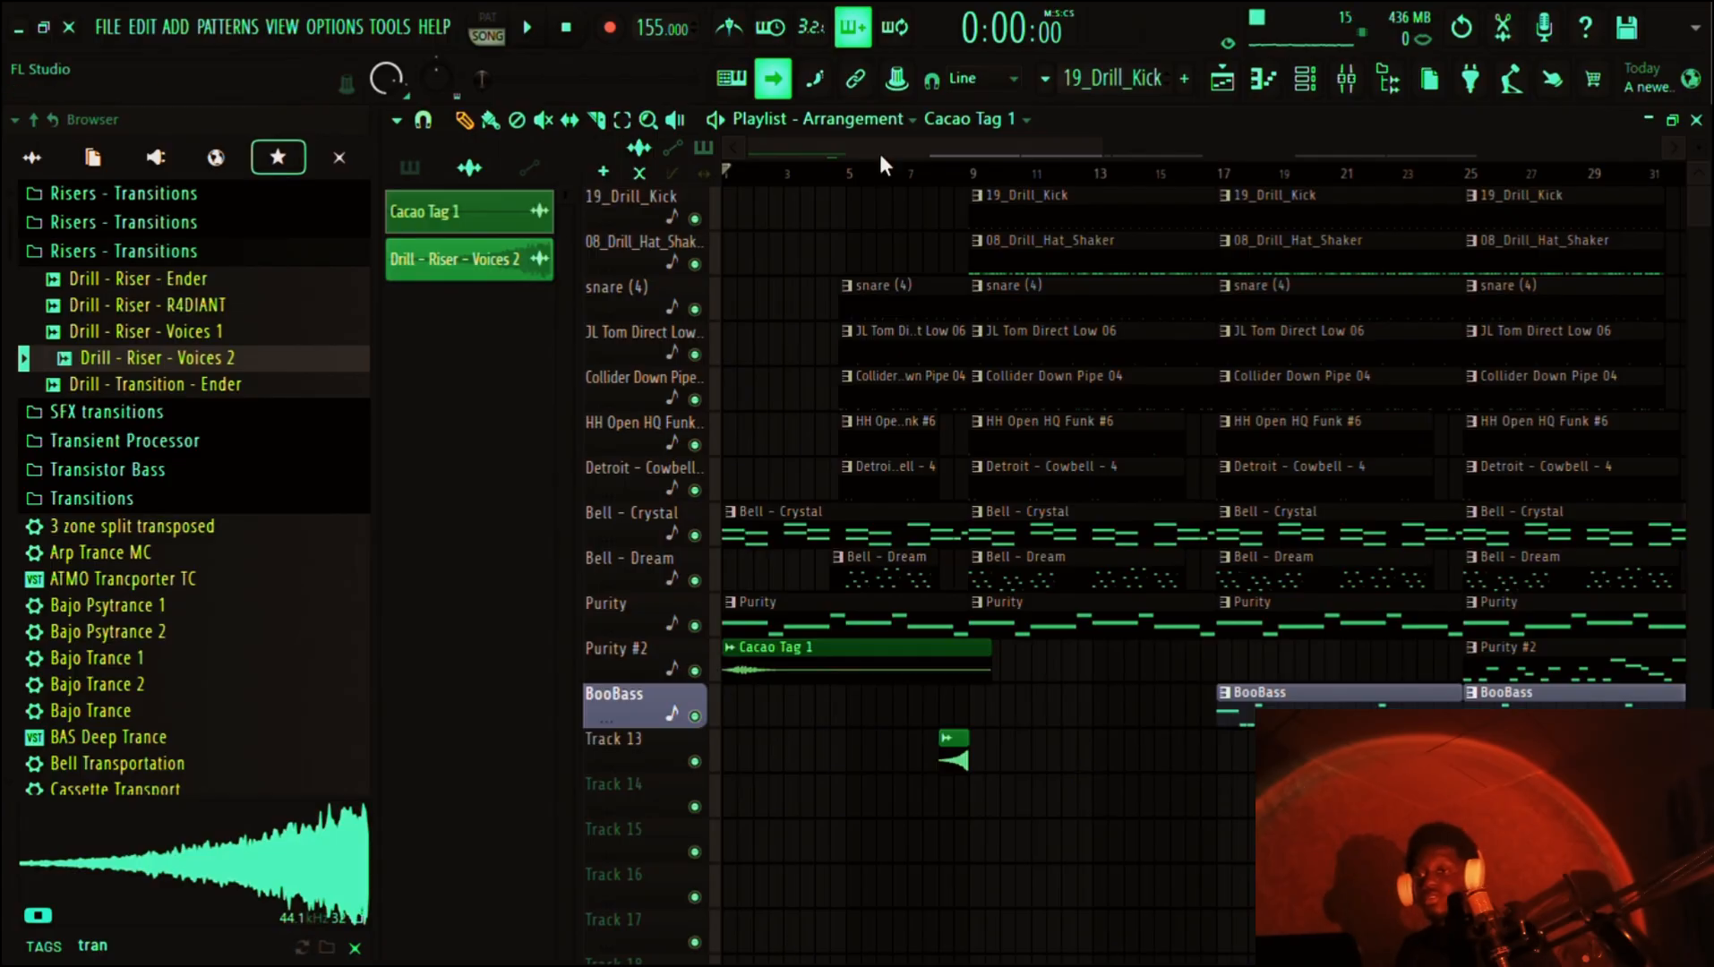
scroll(926, 312, up, 3)
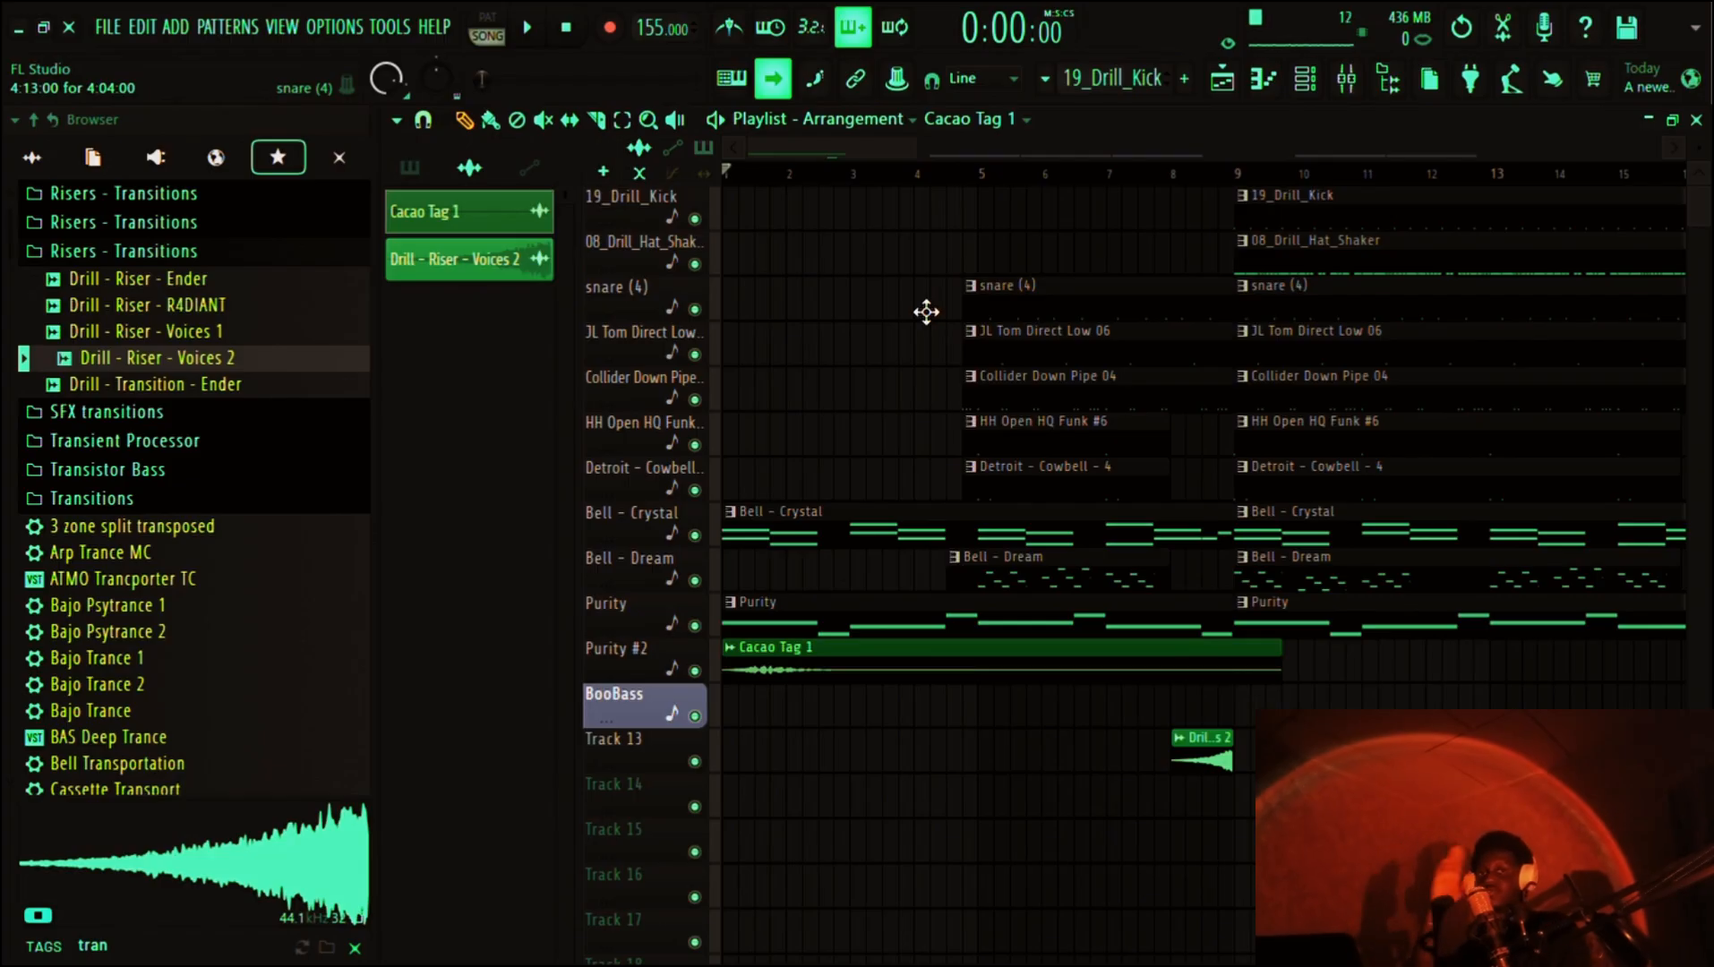
key(space)
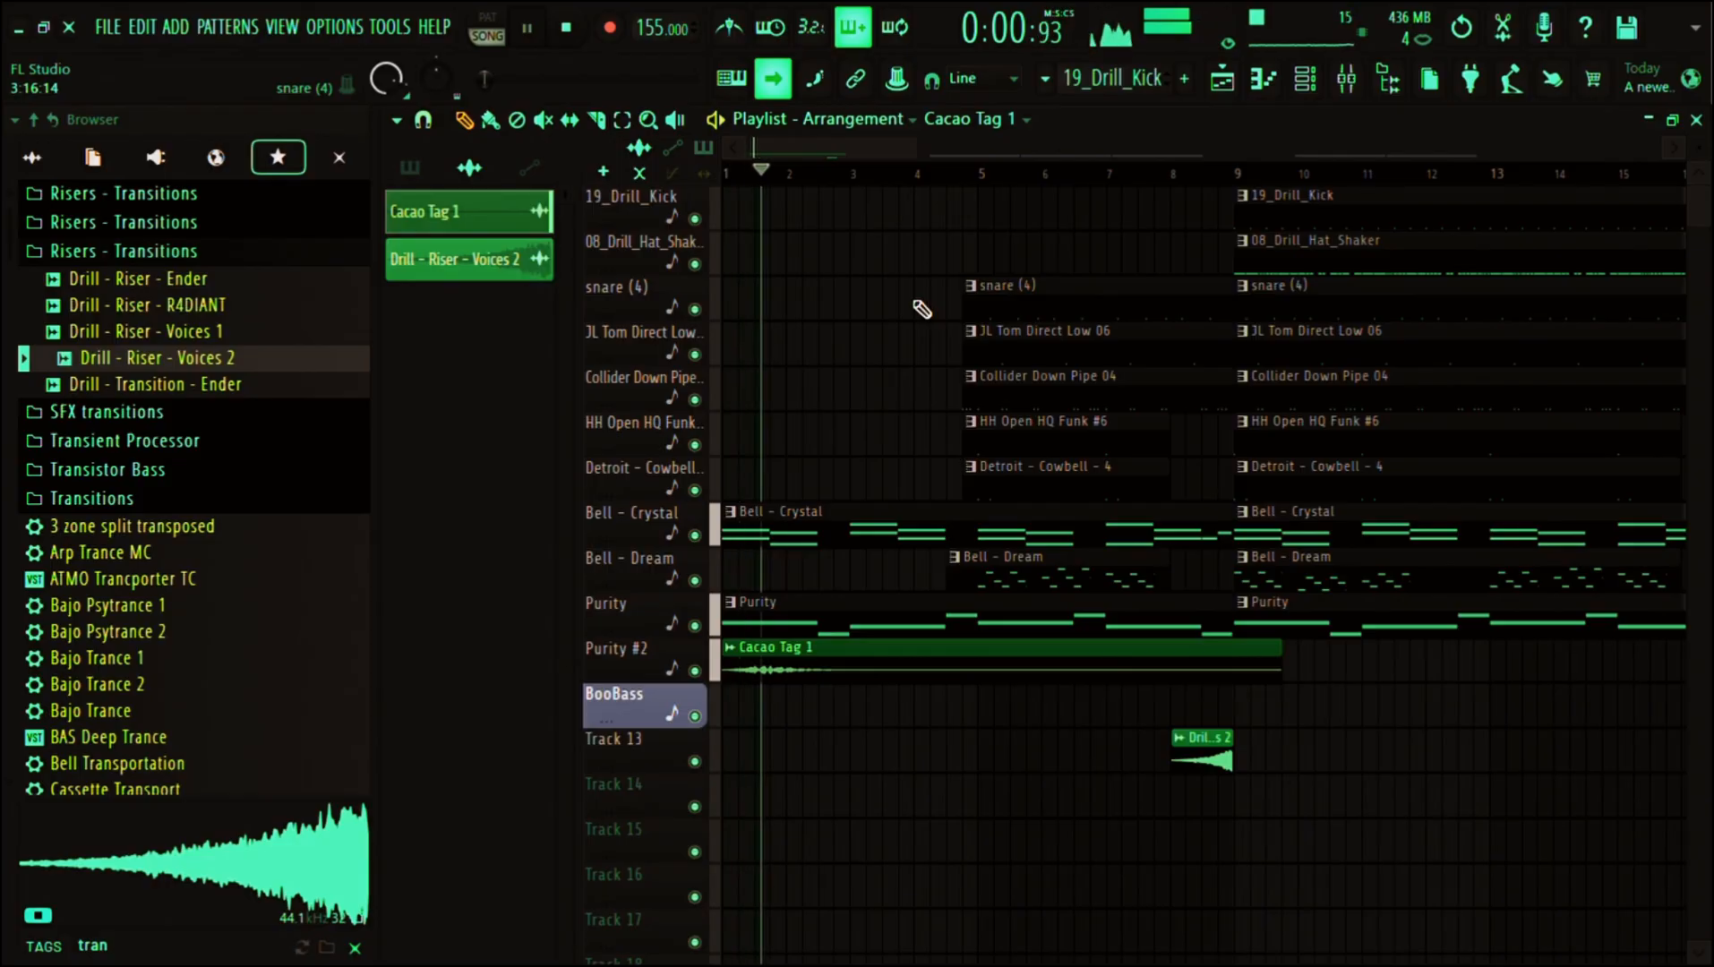